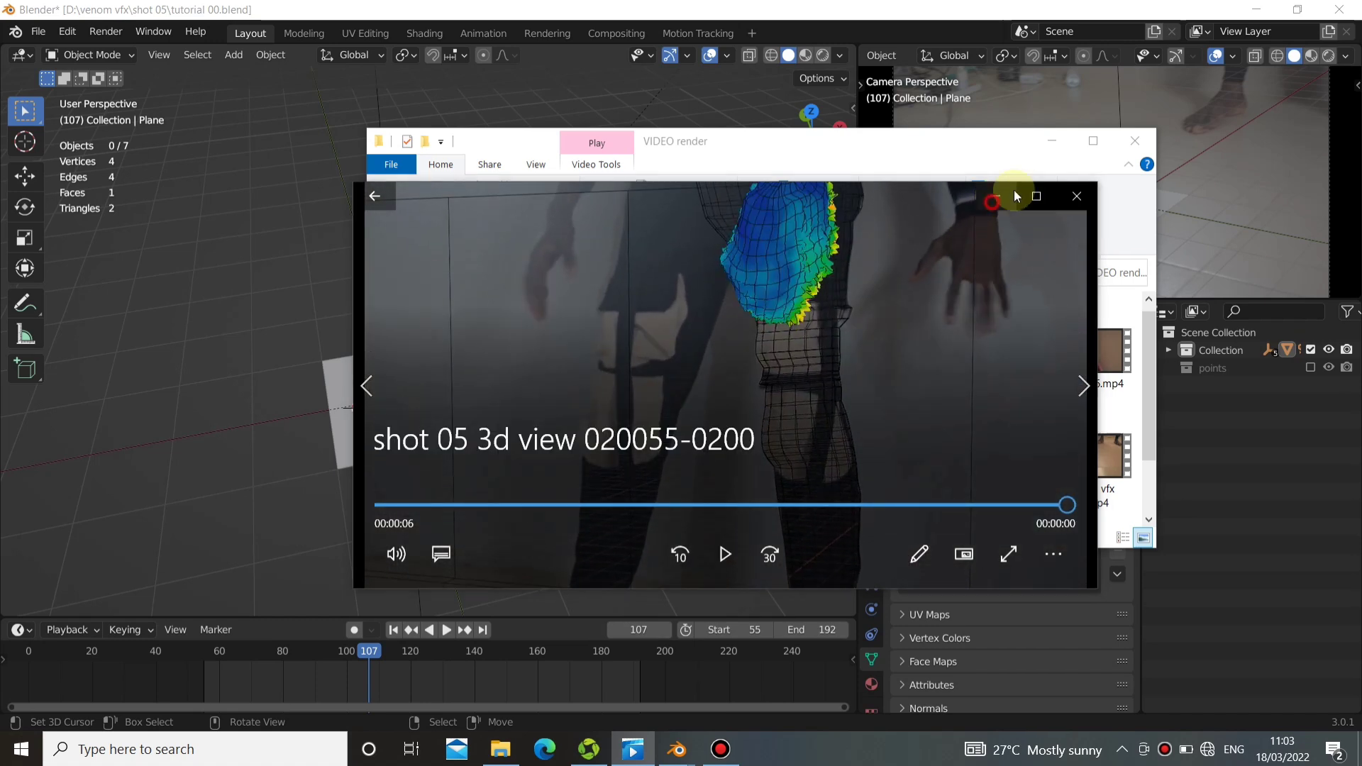
Minimize the video player and the VIDEO render folder window to switch back to Blender.
{"action": "left_click", "coordinate": [1012, 196]}
{"action": "left_click", "coordinate": [1046, 142]}
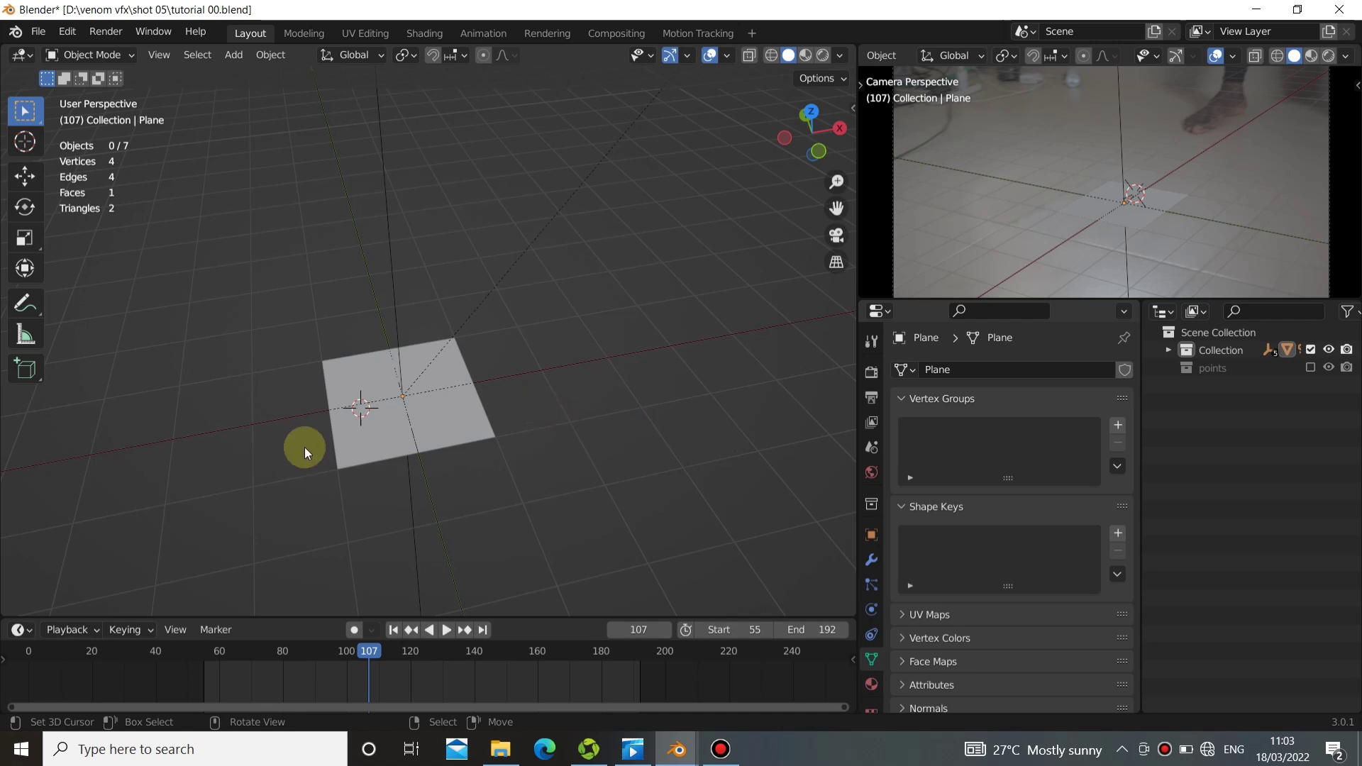
{"action": "middle_click_drag", "start_coordinate": [350, 487], "coordinate": [390, 471]}
{"action": "middle_click_drag", "start_coordinate": [508, 407], "coordinate": [514, 439]}
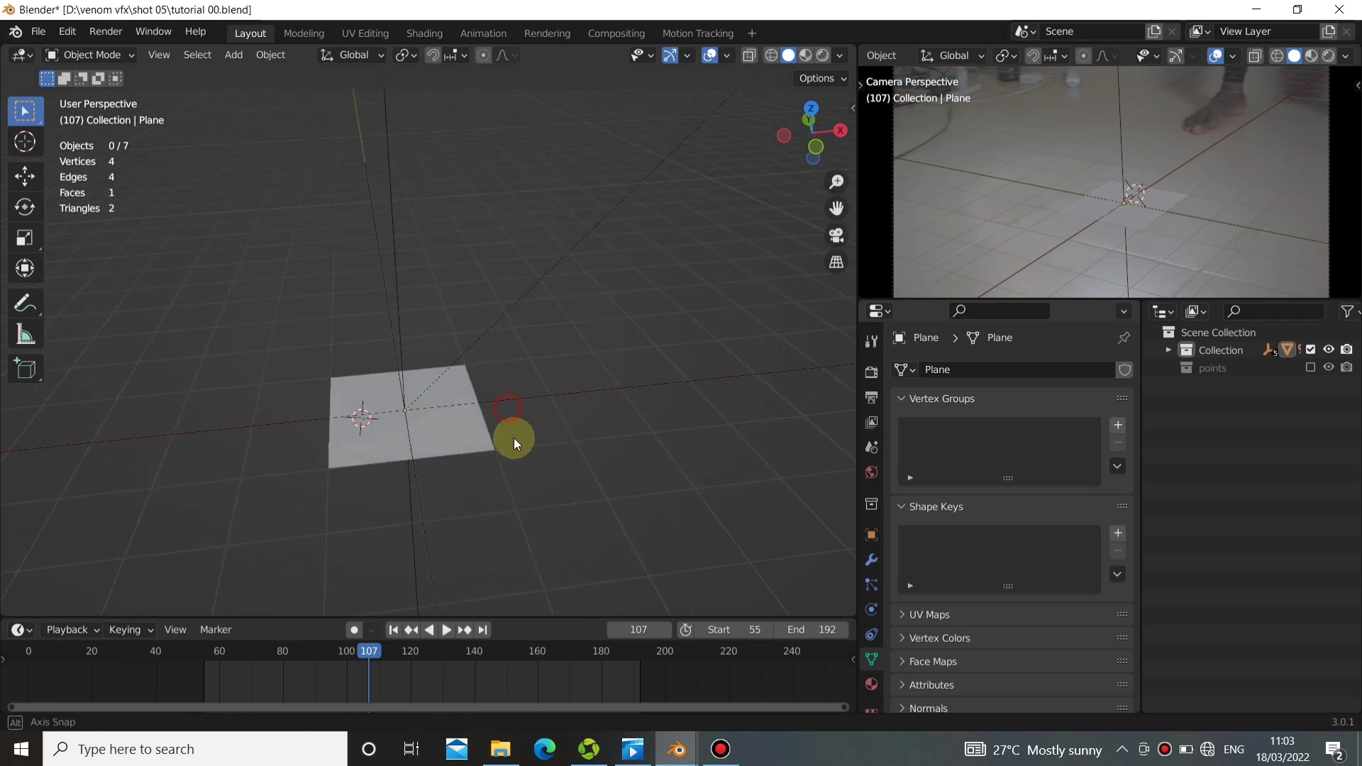
{"action": "key", "text": "KP_0"}
{"action": "middle_click_drag", "start_coordinate": [465, 401], "coordinate": [516, 410]}
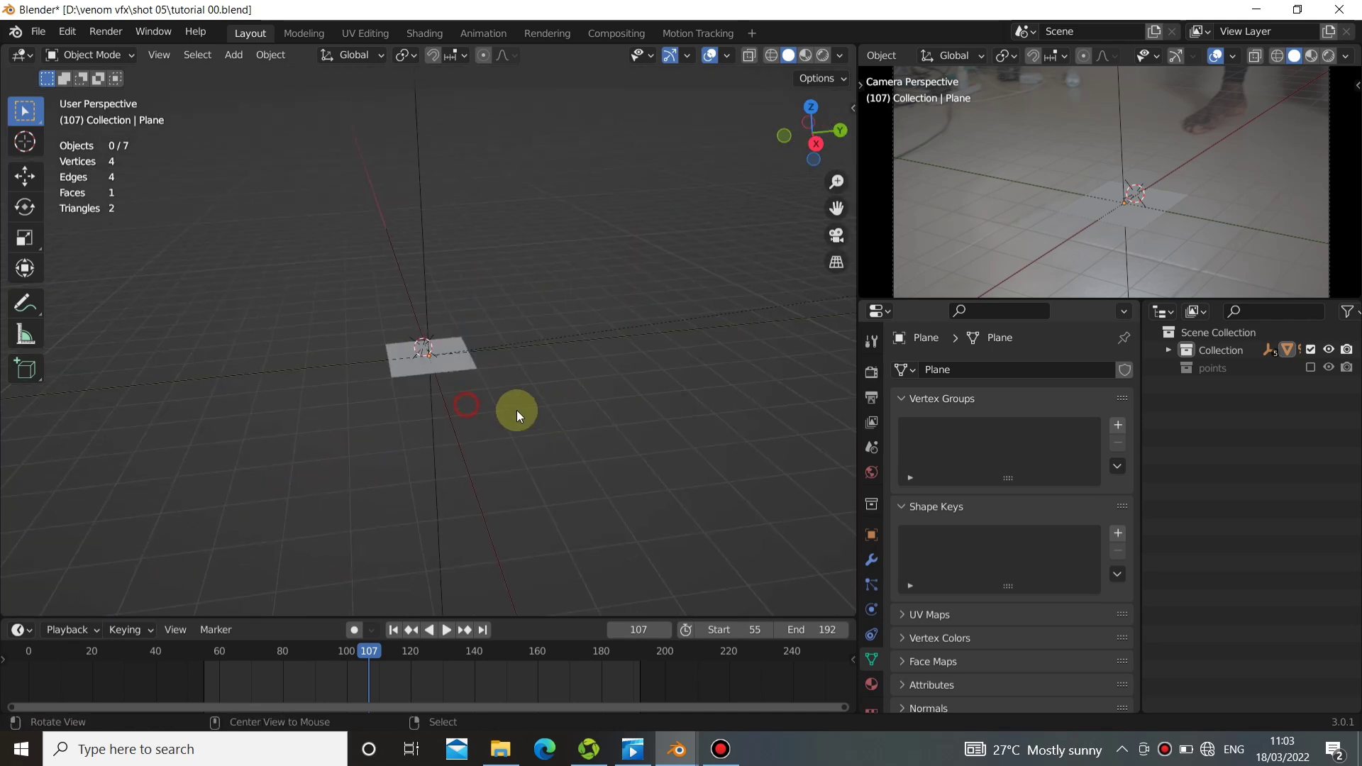
{"action": "middle_click_drag", "start_coordinate": [387, 406], "coordinate": [460, 444], "text": "shift"}
{"action": "scroll", "coordinate": [405, 425], "scroll_direction": "up", "scroll_amount": 3}
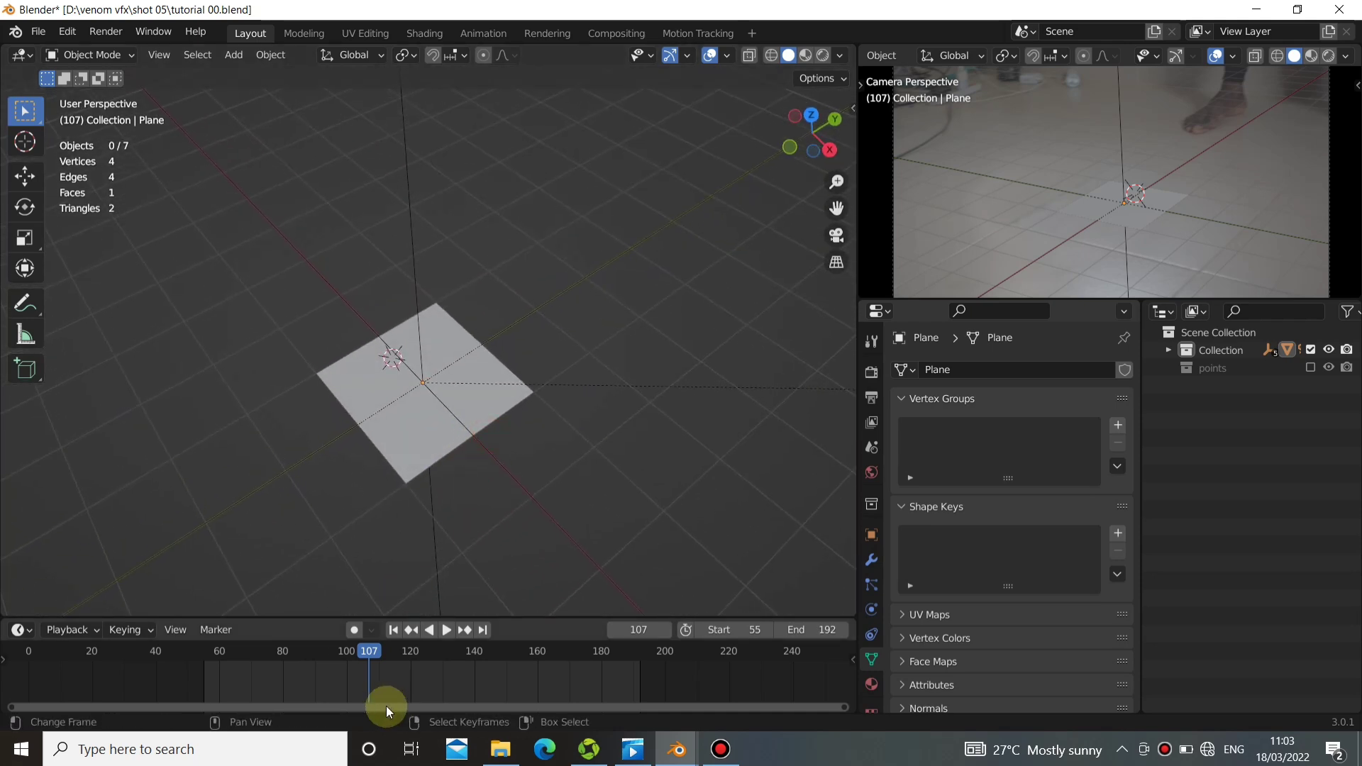
Scrub through the tracked footage, make the camera viewport slightly taller, and return to start frame 55.
{"action": "left_click_drag", "start_coordinate": [386, 705], "coordinate": [397, 635]}
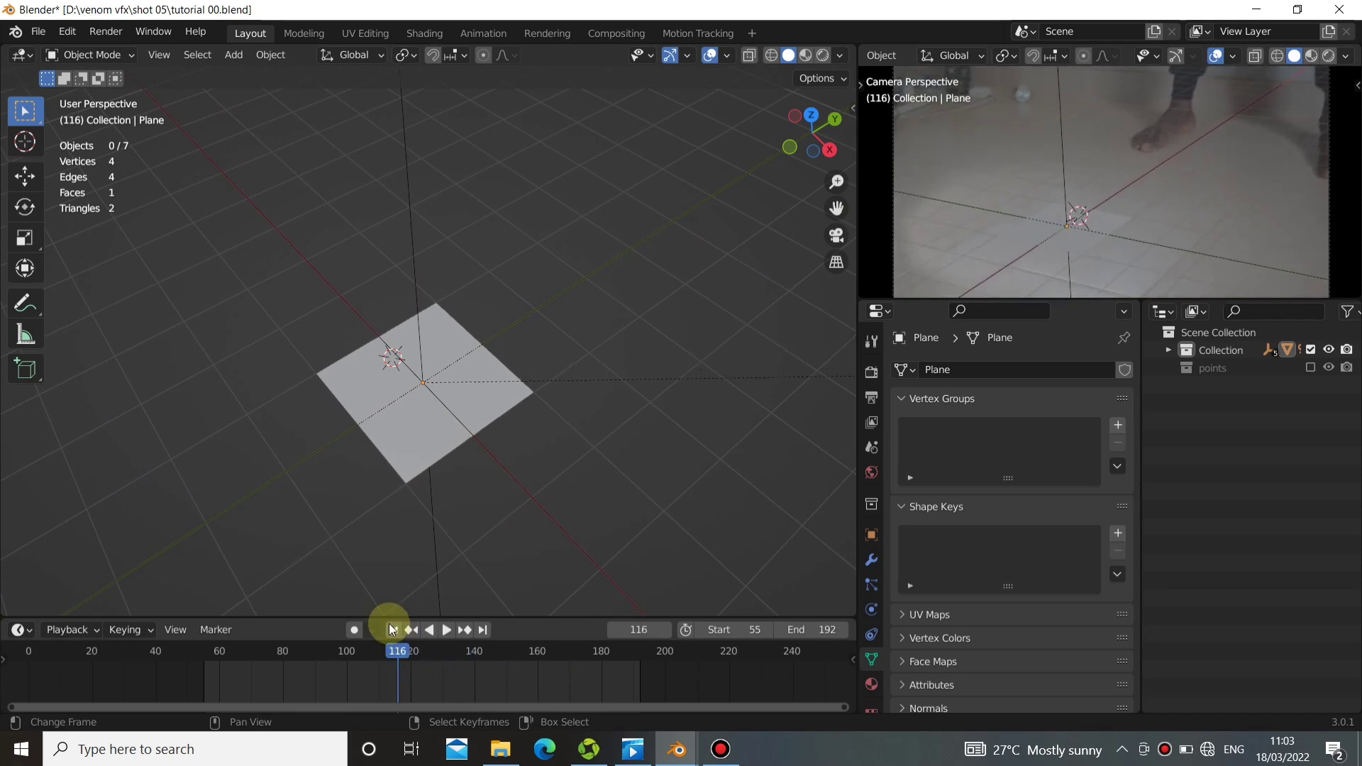
{"action": "left_click", "coordinate": [392, 630]}
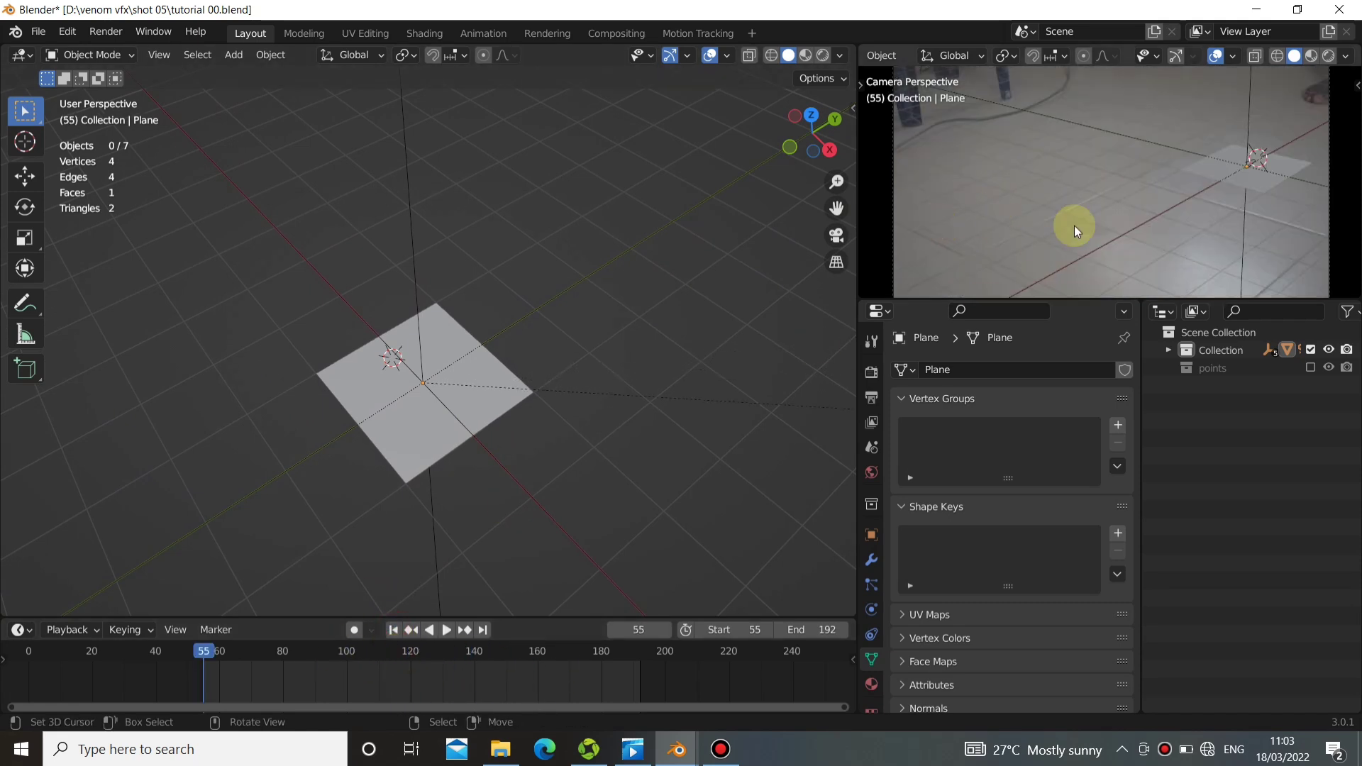
{"action": "left_click_drag", "start_coordinate": [1155, 298], "coordinate": [1155, 319]}
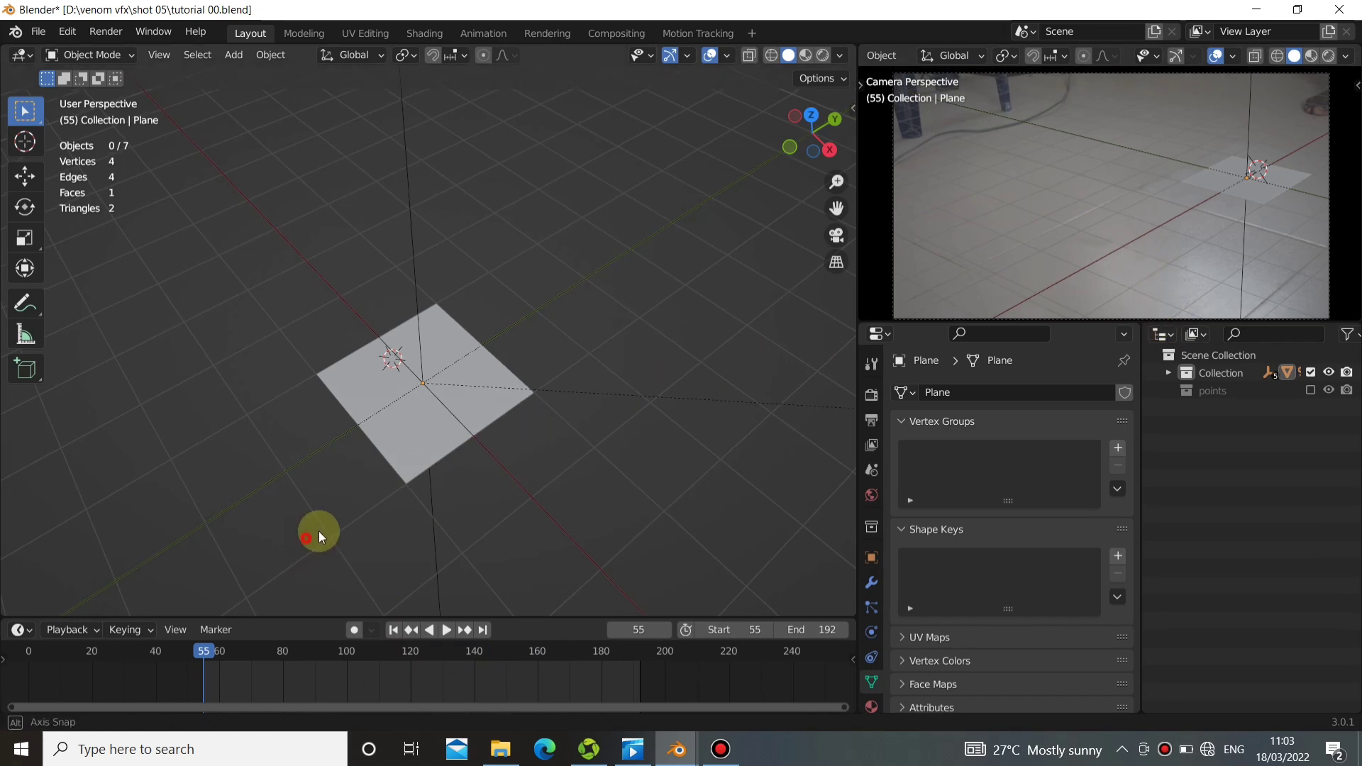
{"action": "middle_click_drag", "start_coordinate": [319, 536], "coordinate": [461, 506]}
{"action": "left_click_drag", "start_coordinate": [287, 685], "coordinate": [398, 621]}
{"action": "left_click", "coordinate": [394, 629]}
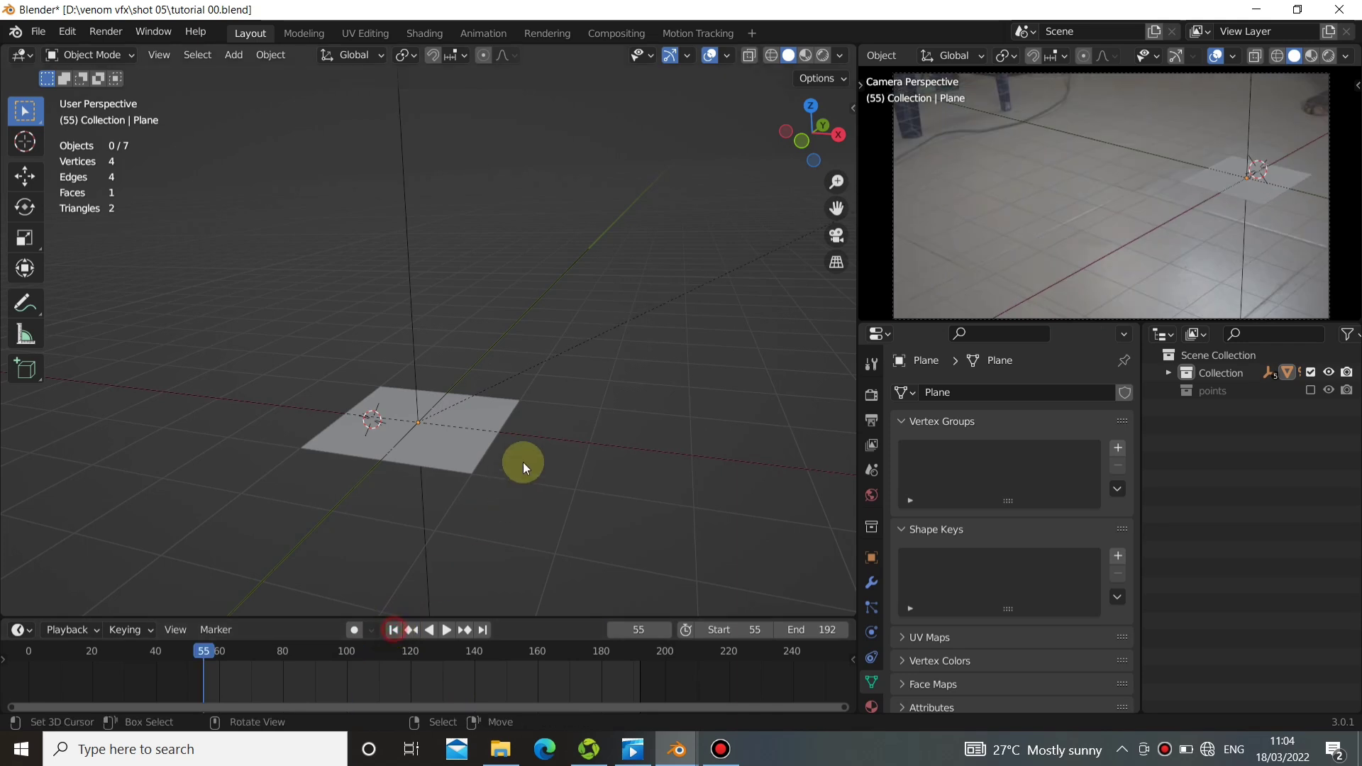
Enter Edit Mode on the floor plane and move its negative-Y side edge far outward along Y.
{"action": "middle_click_drag", "start_coordinate": [522, 461], "coordinate": [452, 466]}
{"action": "middle_click_drag", "start_coordinate": [641, 444], "coordinate": [581, 487]}
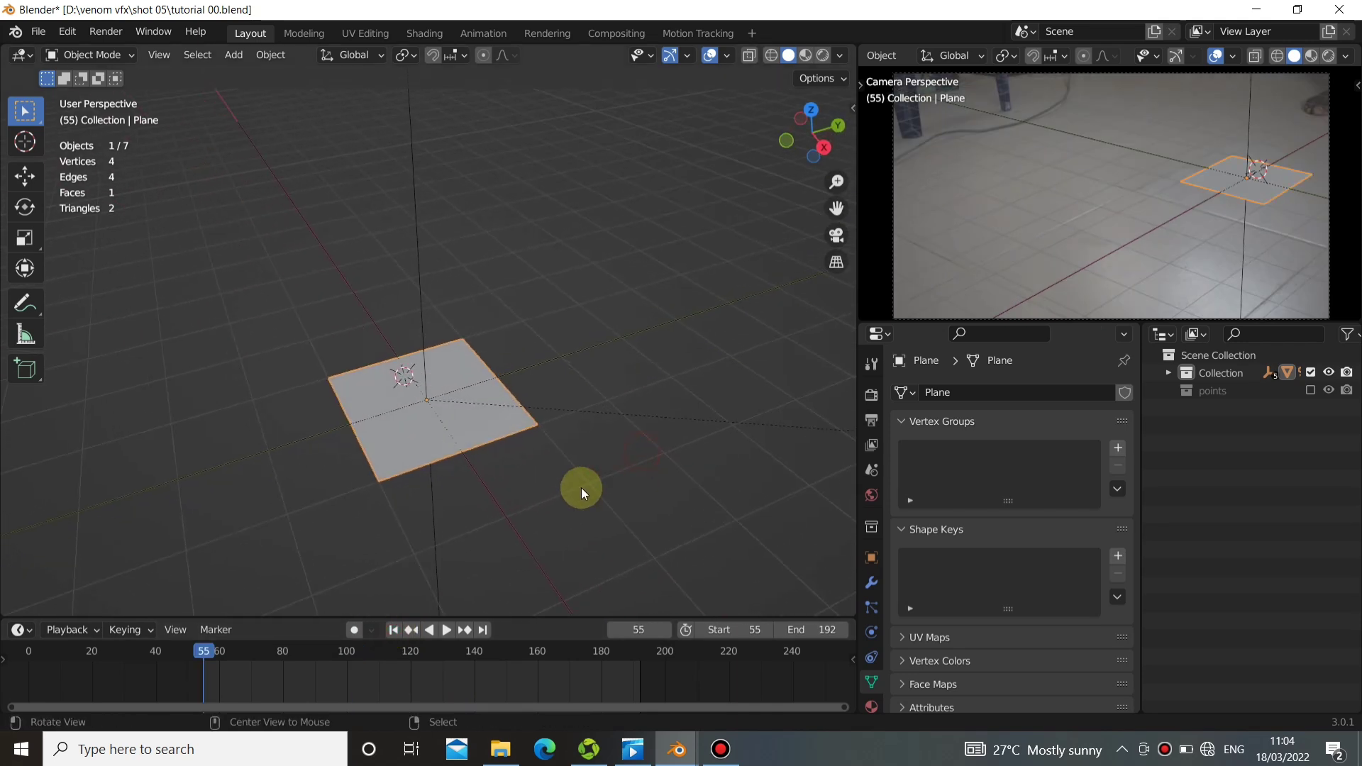
{"action": "middle_click_drag", "start_coordinate": [413, 489], "coordinate": [447, 495]}
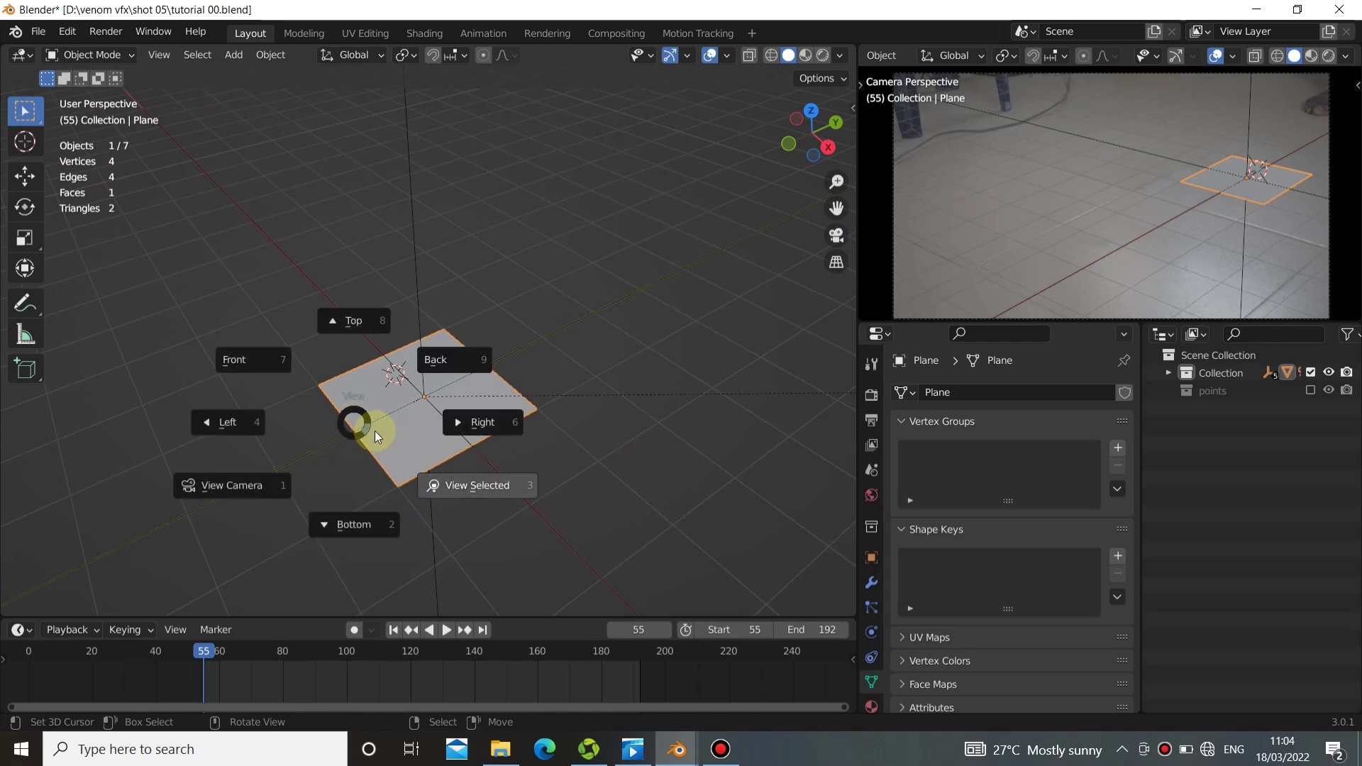
{"action": "key", "text": "Tab"}
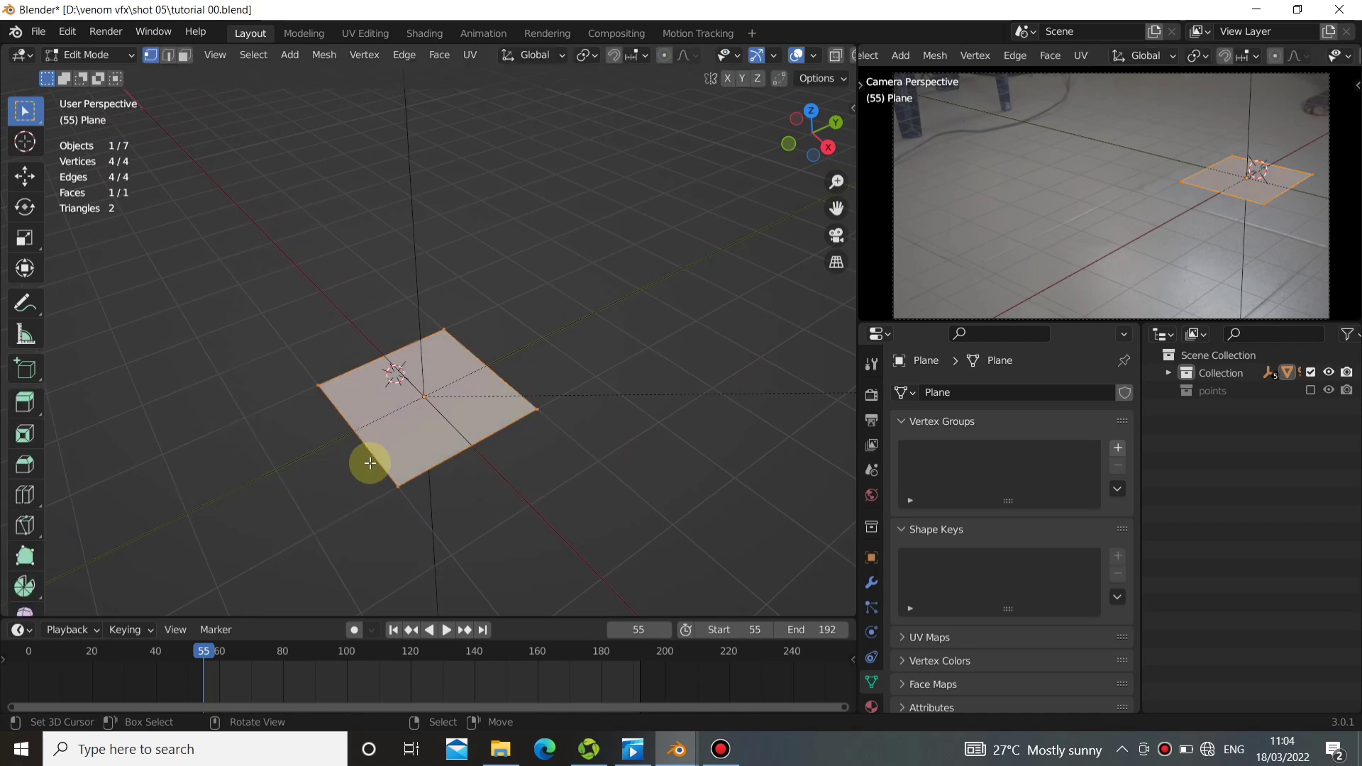
{"action": "left_click", "coordinate": [368, 457]}
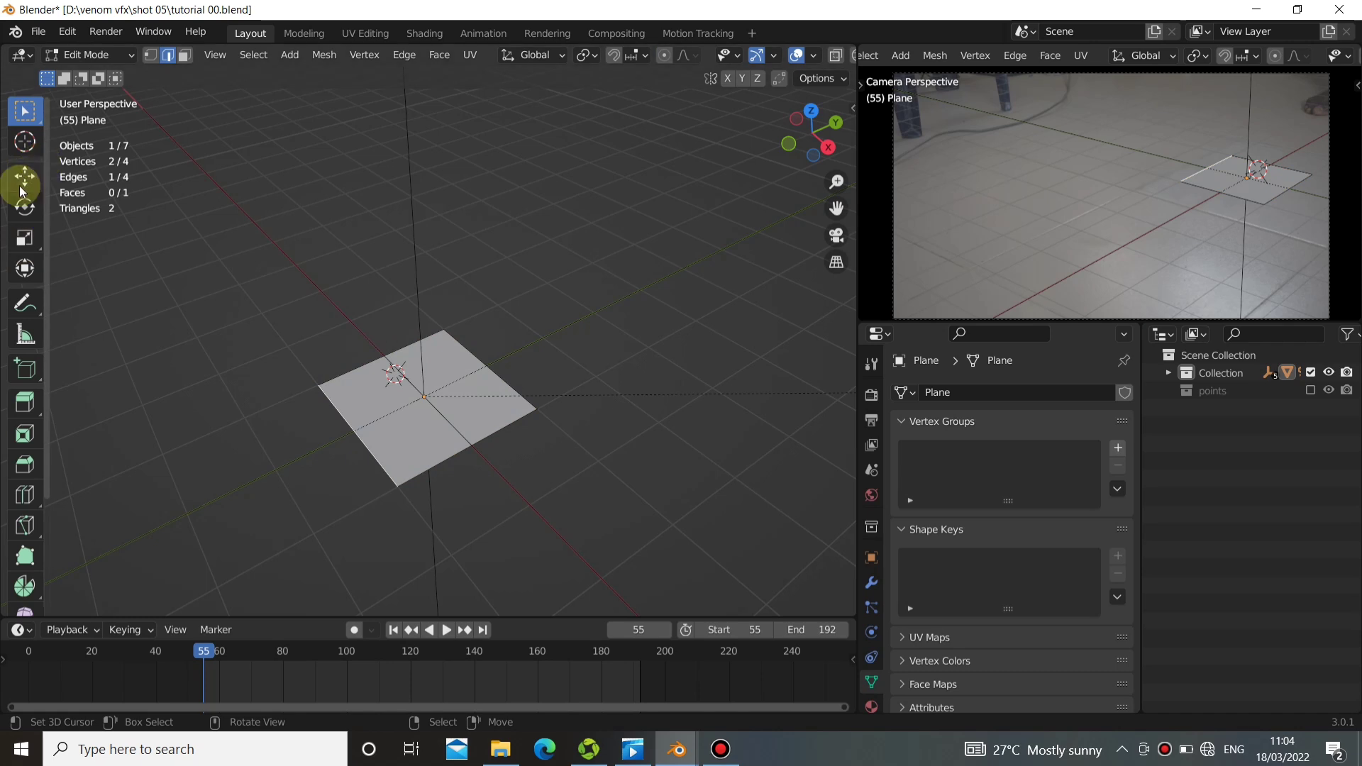
{"action": "left_click", "coordinate": [25, 176]}
{"action": "middle_click_drag", "start_coordinate": [414, 366], "coordinate": [461, 345], "text": "shift"}
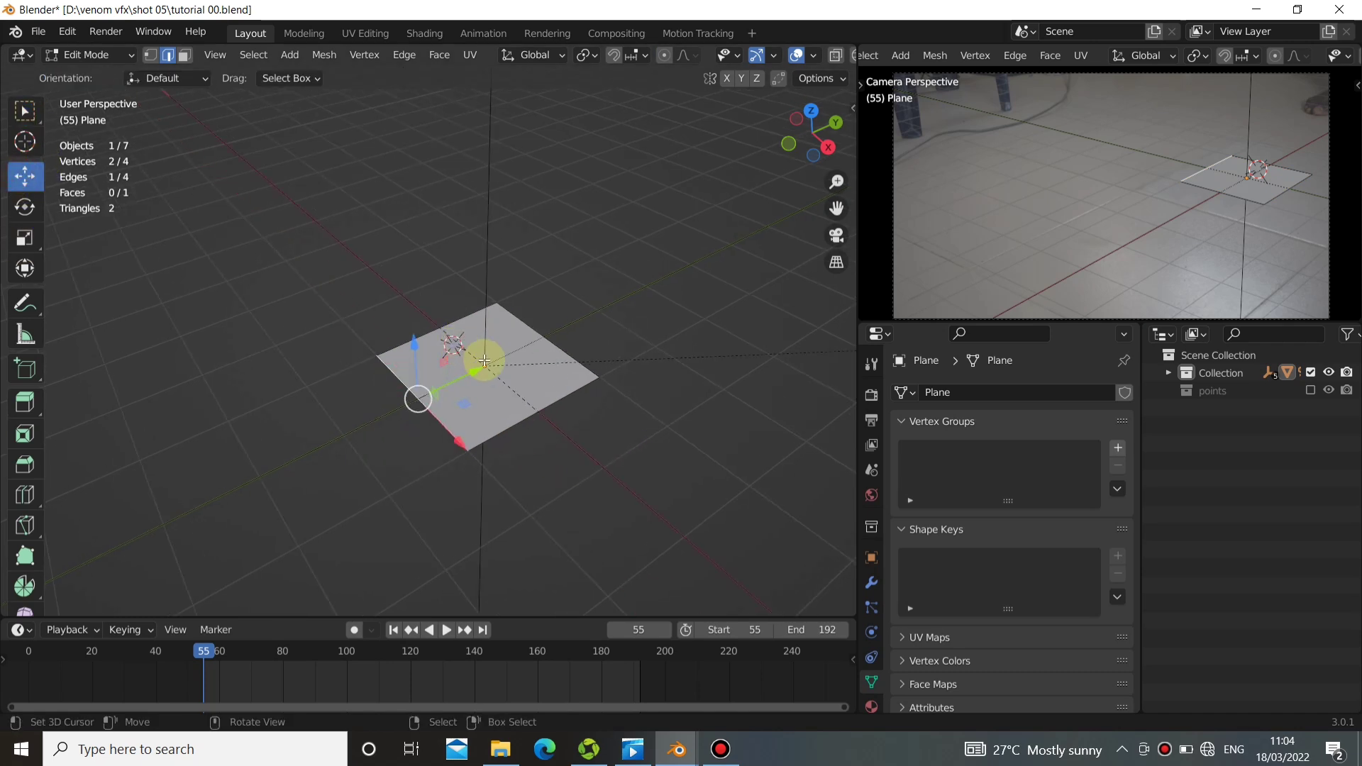
{"action": "left_click_drag", "start_coordinate": [485, 361], "coordinate": [249, 90]}
{"action": "left_click_drag", "start_coordinate": [453, 91], "coordinate": [453, 92]}
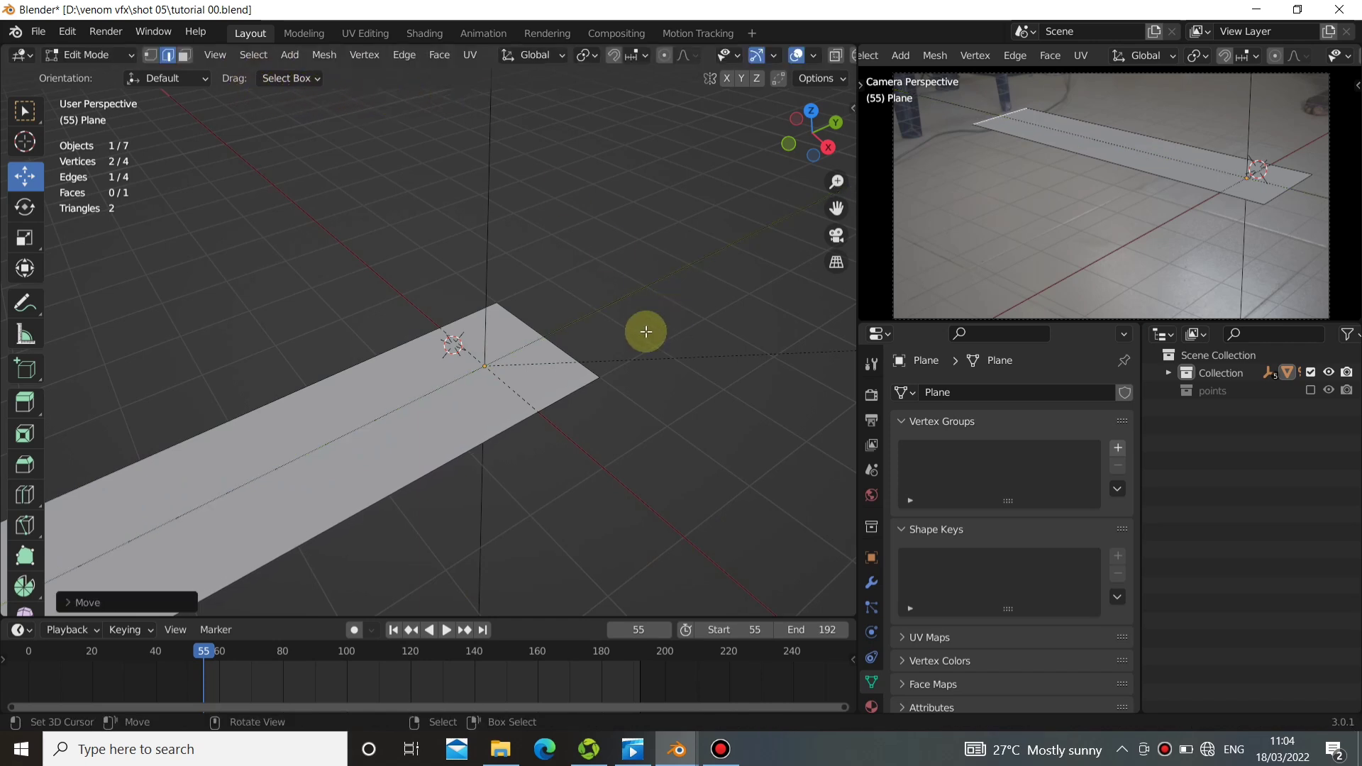
Move the floor's opposite side edge outward along positive Y and its camera-side long edge outward along positive X.
{"action": "scroll", "coordinate": [567, 337], "scroll_direction": "down", "scroll_amount": 5}
{"action": "middle_click_drag", "start_coordinate": [611, 356], "coordinate": [556, 389]}
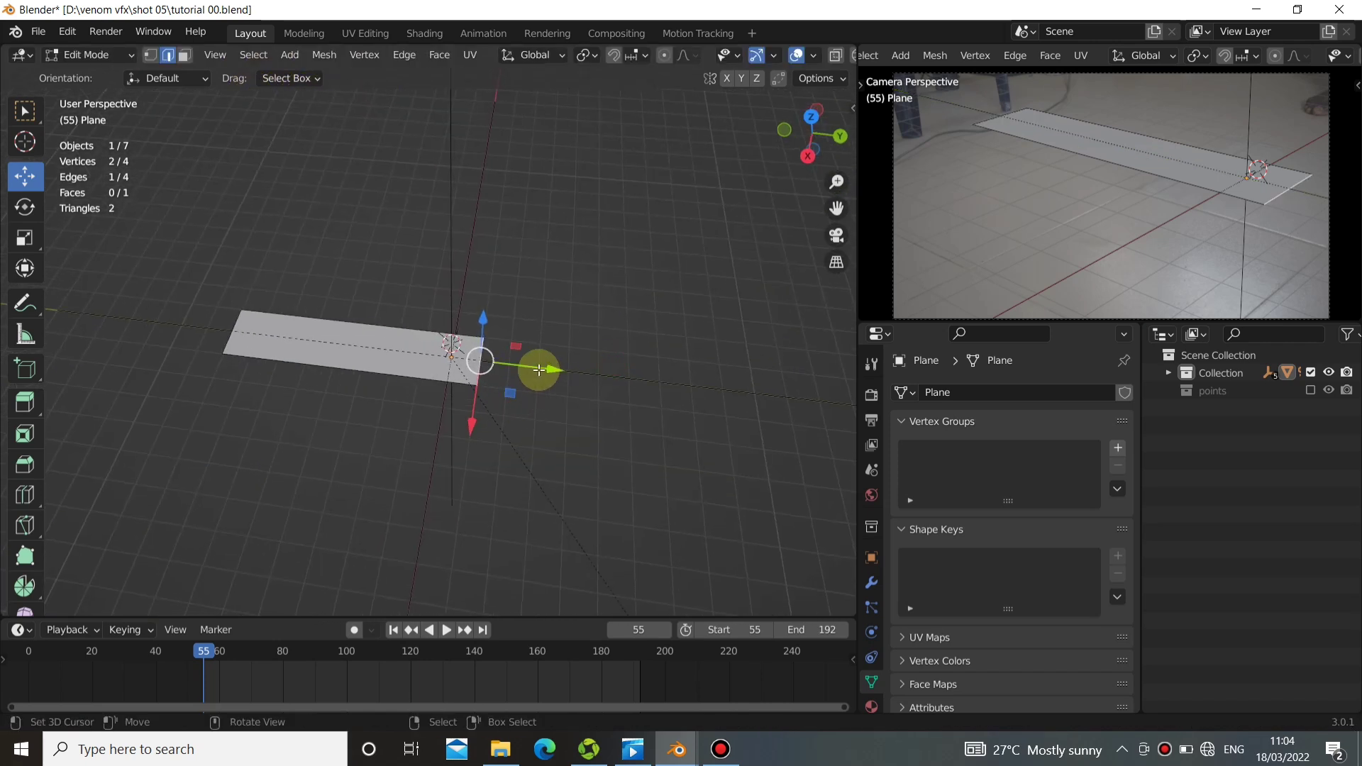
{"action": "left_click_drag", "start_coordinate": [539, 369], "coordinate": [632, 389]}
{"action": "right_click", "coordinate": [452, 398]}
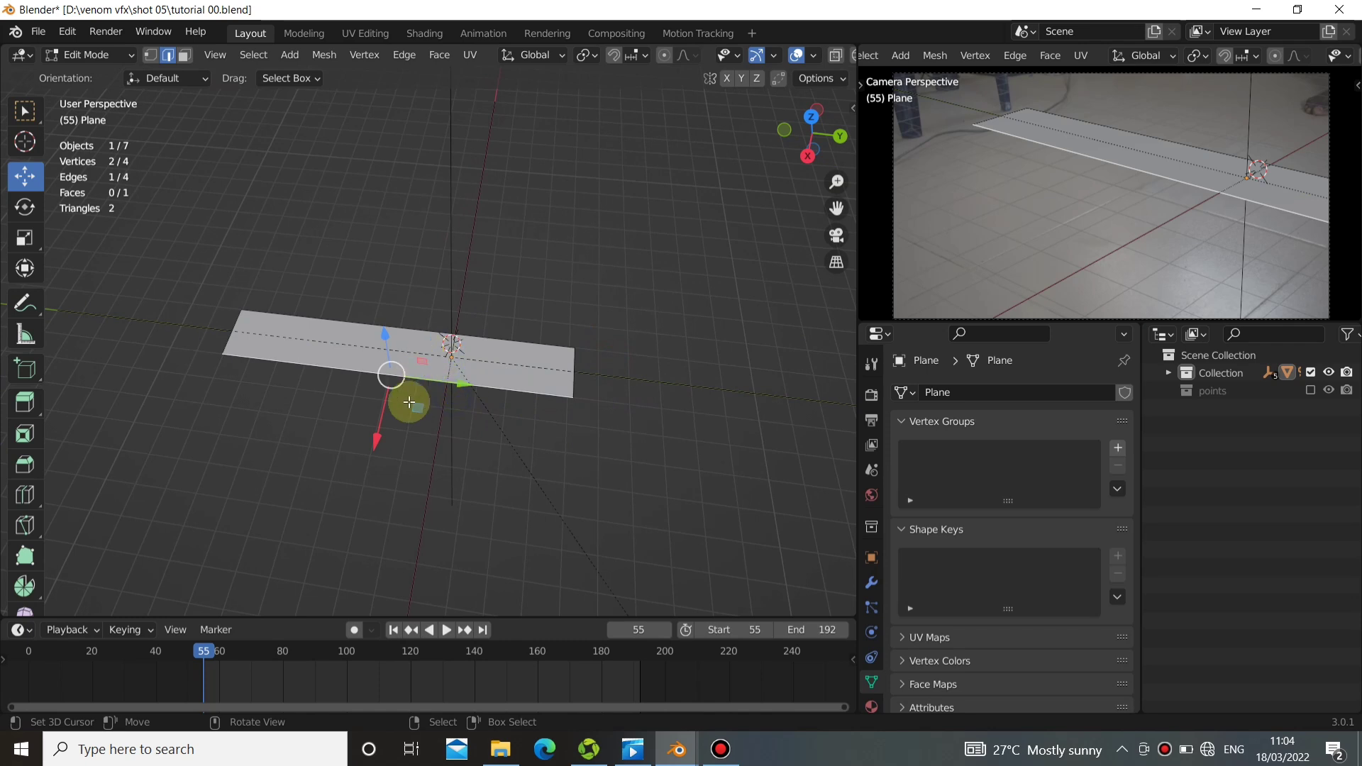
{"action": "left_click_drag", "start_coordinate": [409, 401], "coordinate": [389, 467]}
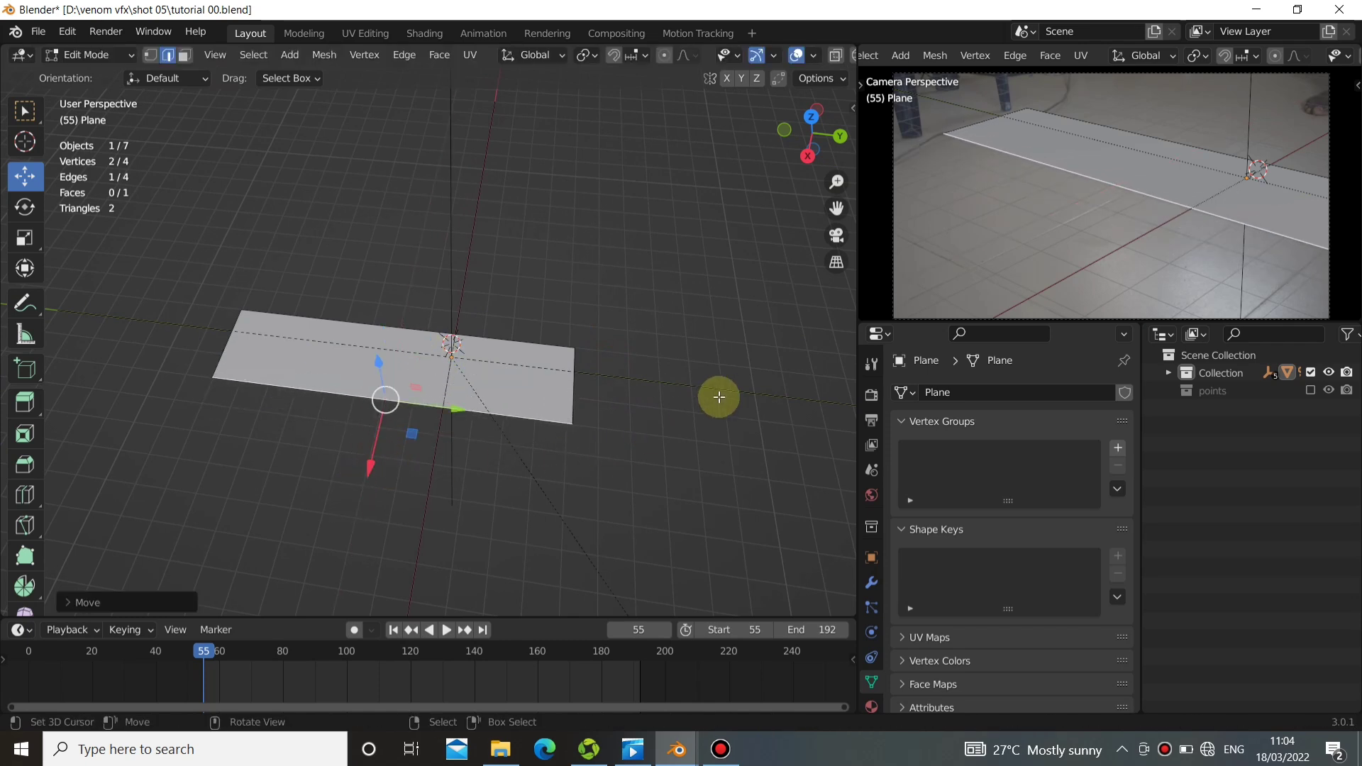
Extrude the floor's camera-side edge twice along X, with the second extrusion about 3 m long.
{"action": "key", "text": "e"}
{"action": "left_click", "coordinate": [675, 482]}
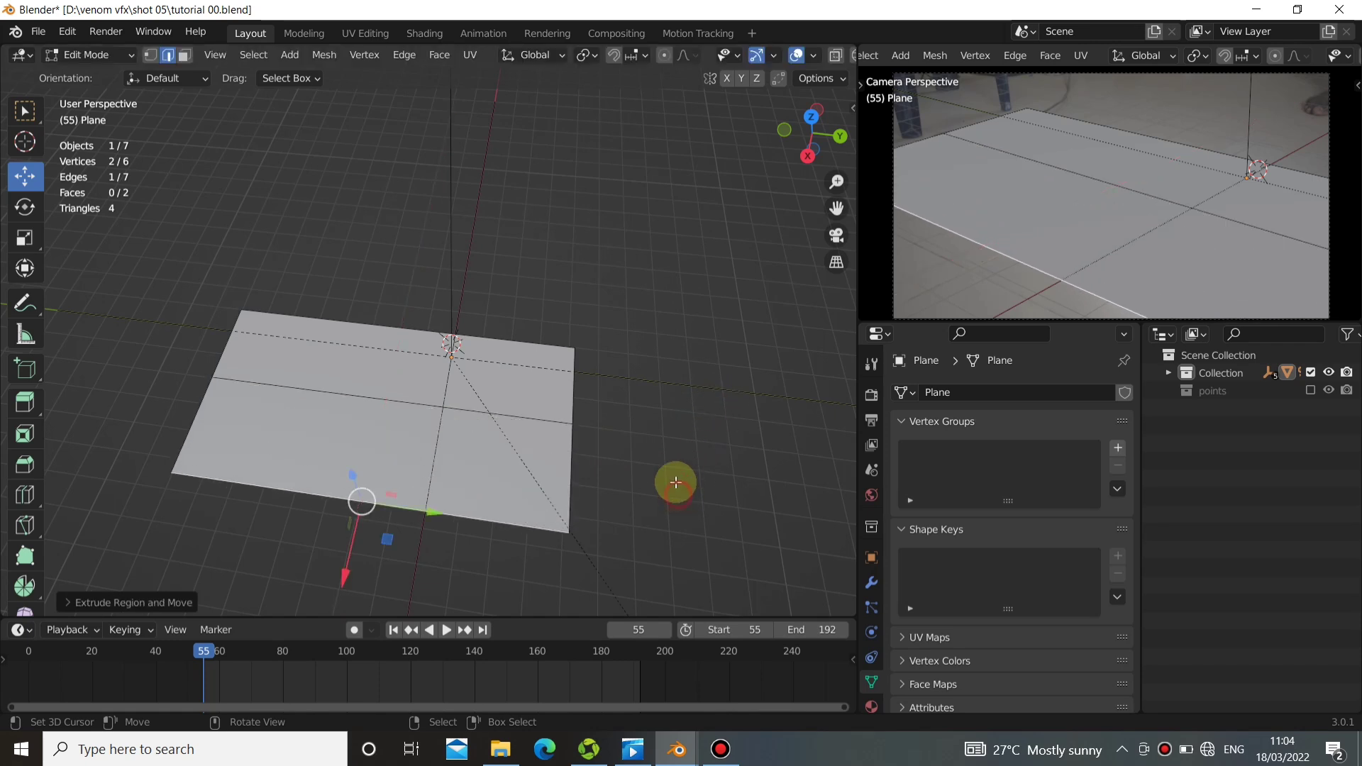
{"action": "key", "text": "e"}
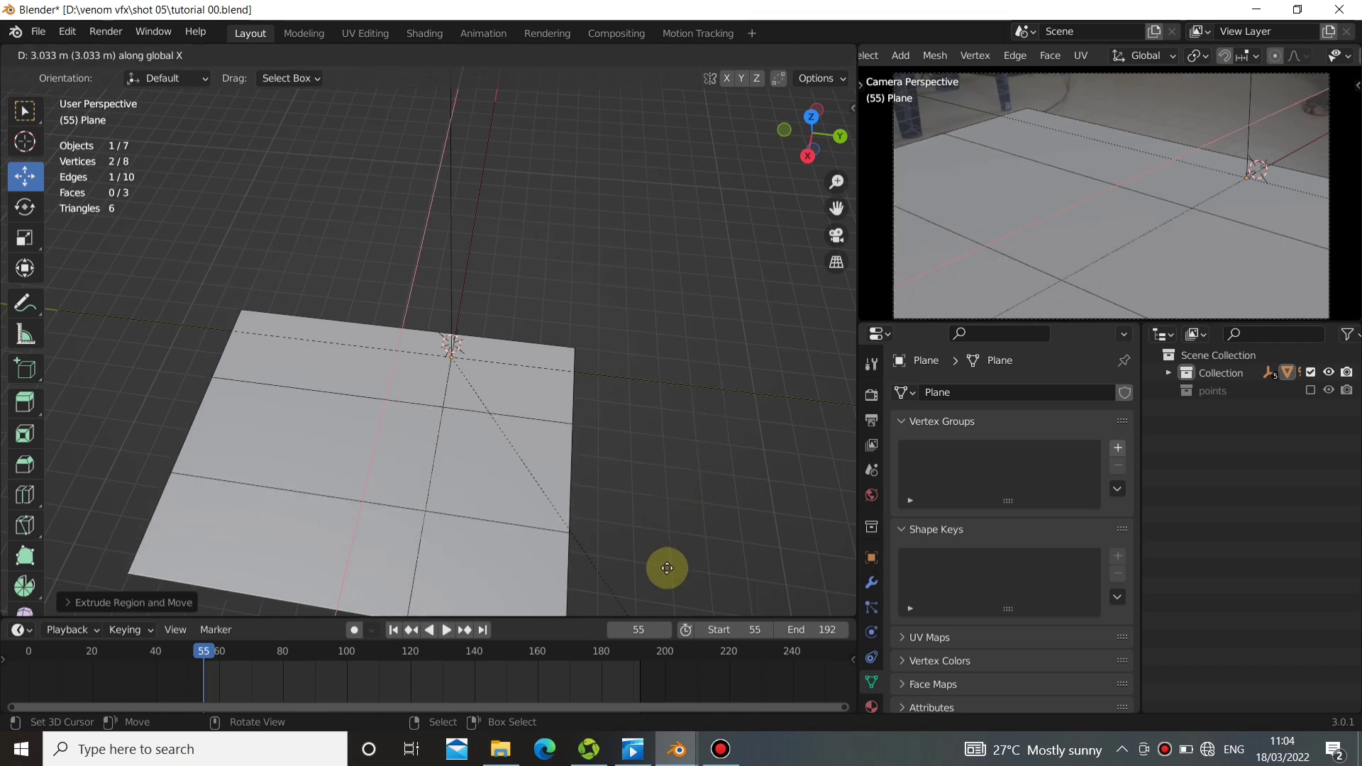
{"action": "left_click", "coordinate": [666, 565]}
At frames 160 and 153, extend the floor's back edge along negative X and its rear side edge along positive Y.
{"action": "left_click_drag", "start_coordinate": [398, 684], "coordinate": [533, 671]}
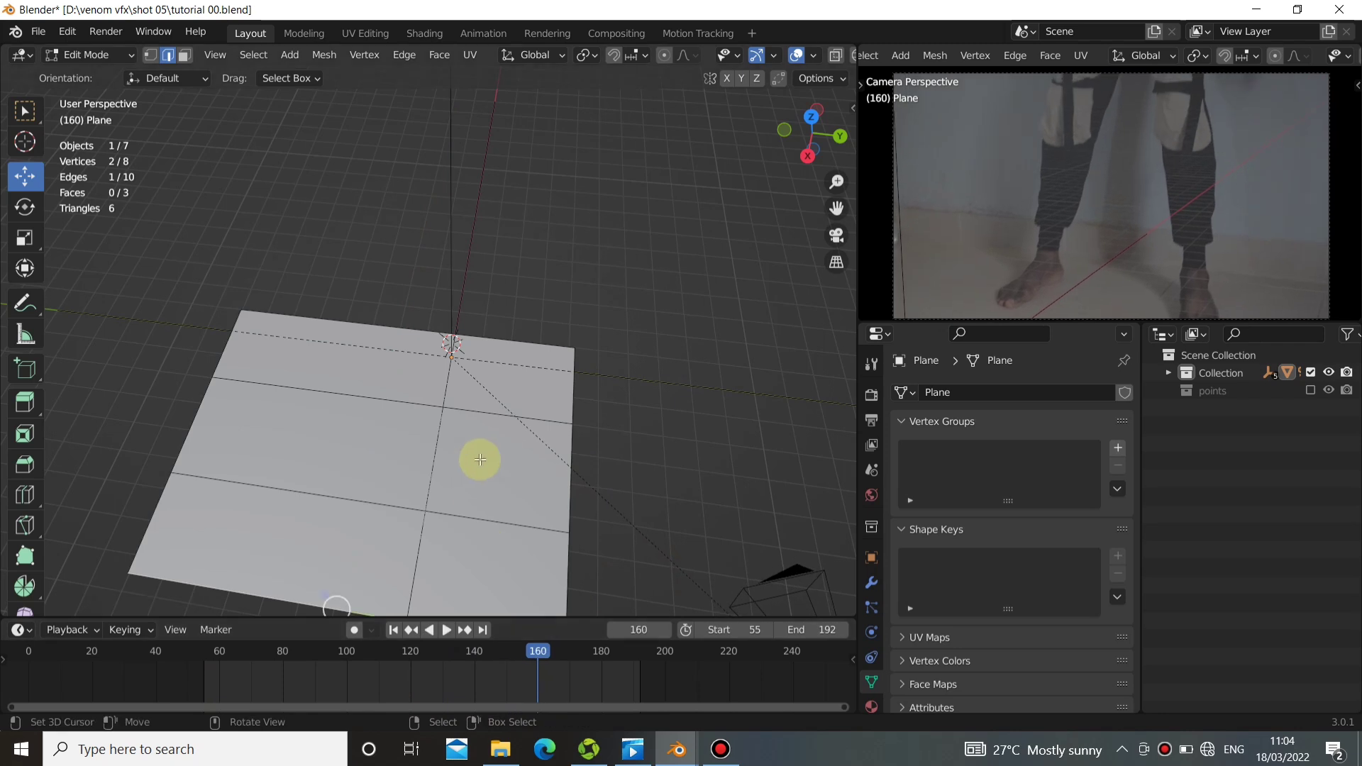
{"action": "middle_click_drag", "start_coordinate": [481, 456], "coordinate": [504, 425]}
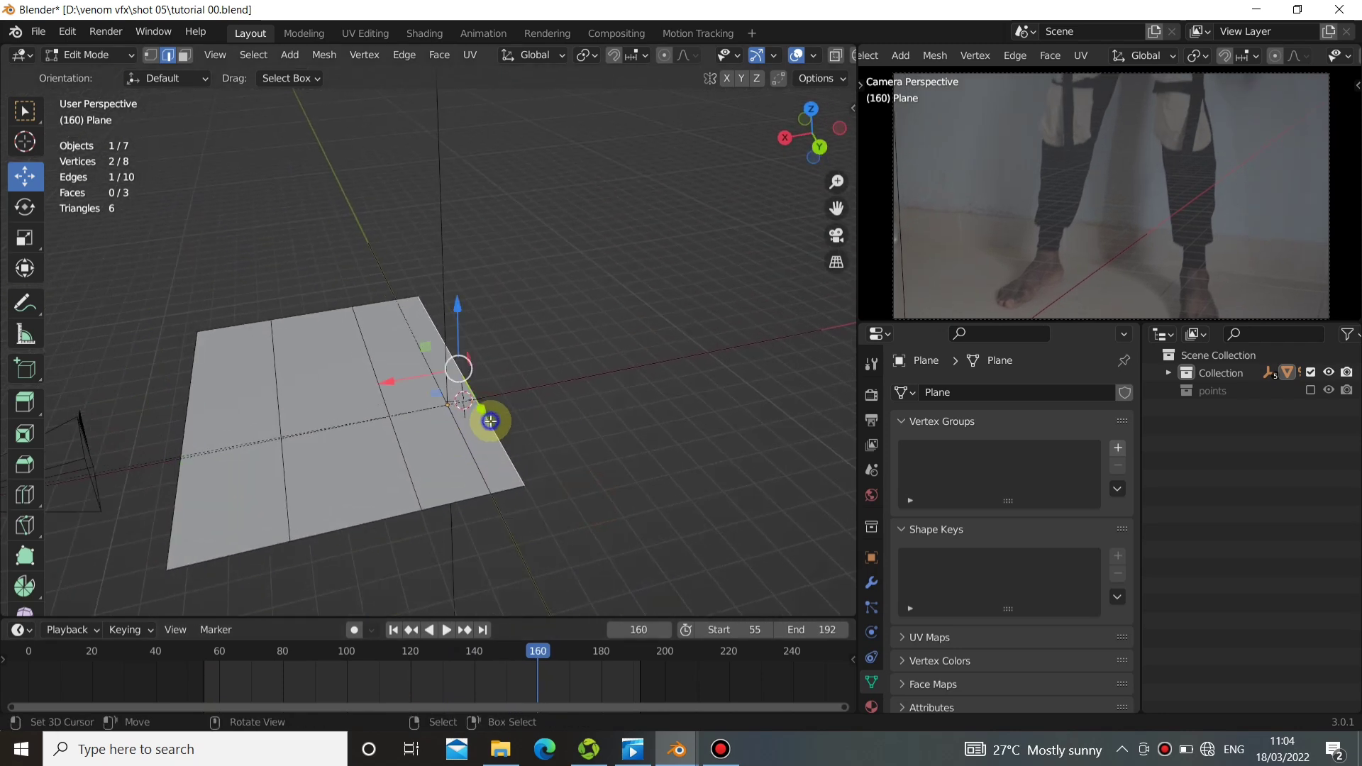
{"action": "left_click_drag", "start_coordinate": [386, 386], "coordinate": [627, 341]}
{"action": "mouse_move", "coordinate": [540, 657]}
{"action": "left_mouse_down"}
{"action": "mouse_move", "coordinate": [390, 653]}
{"action": "mouse_move", "coordinate": [515, 651]}
{"action": "left_mouse_up"}
{"action": "middle_click_drag", "start_coordinate": [518, 498], "coordinate": [573, 430]}
{"action": "left_click_drag", "start_coordinate": [604, 380], "coordinate": [700, 380]}
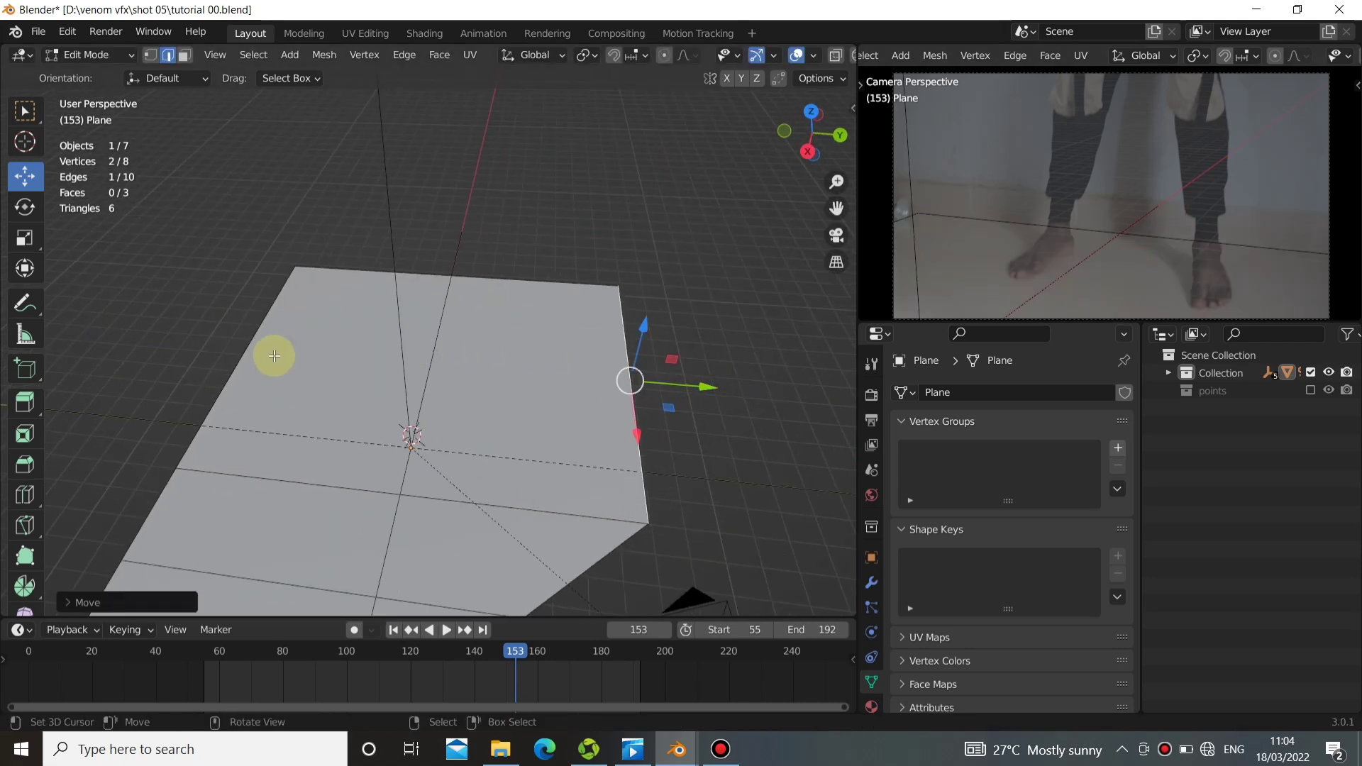
Select all three edges on the floor's negative-Y side and move them further outward along Y.
{"action": "middle_click_drag", "start_coordinate": [275, 356], "coordinate": [532, 420]}
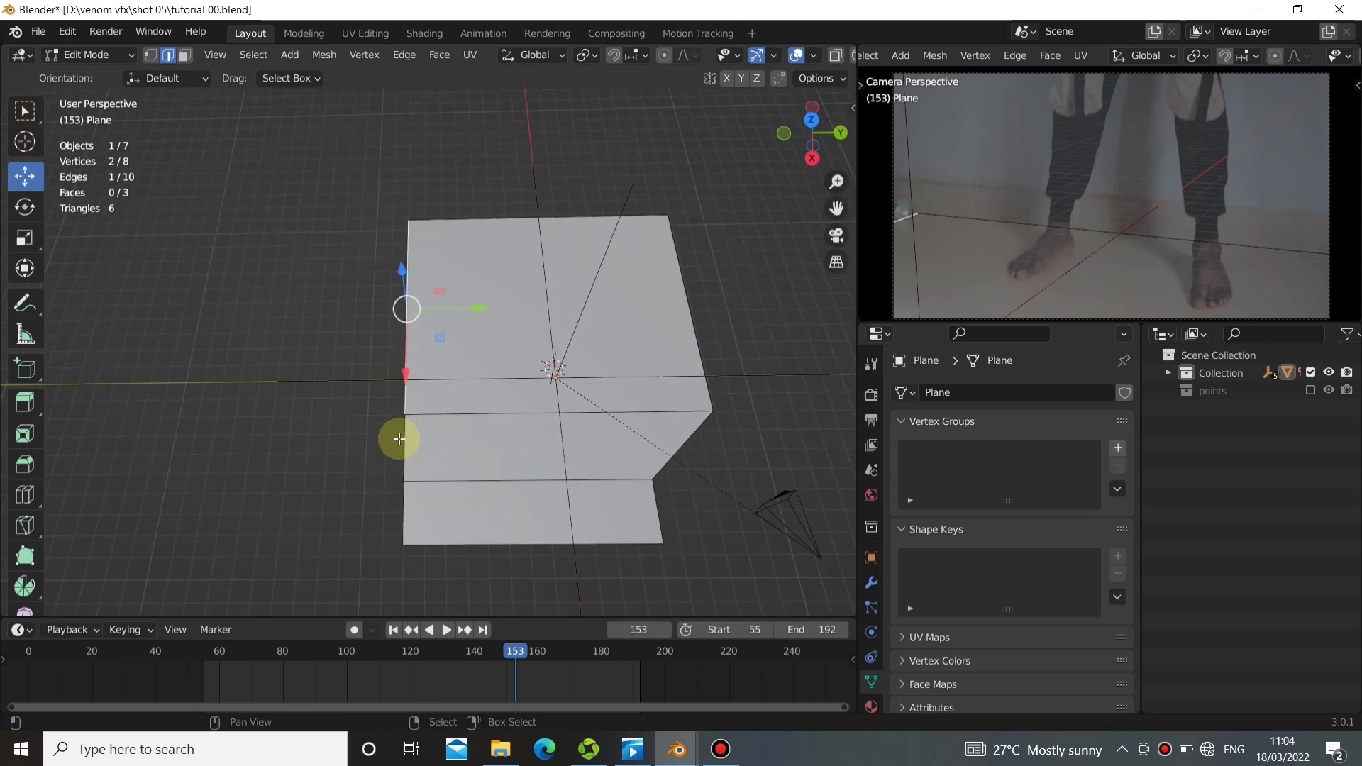
{"action": "left_click", "coordinate": [404, 506], "text": "shift"}
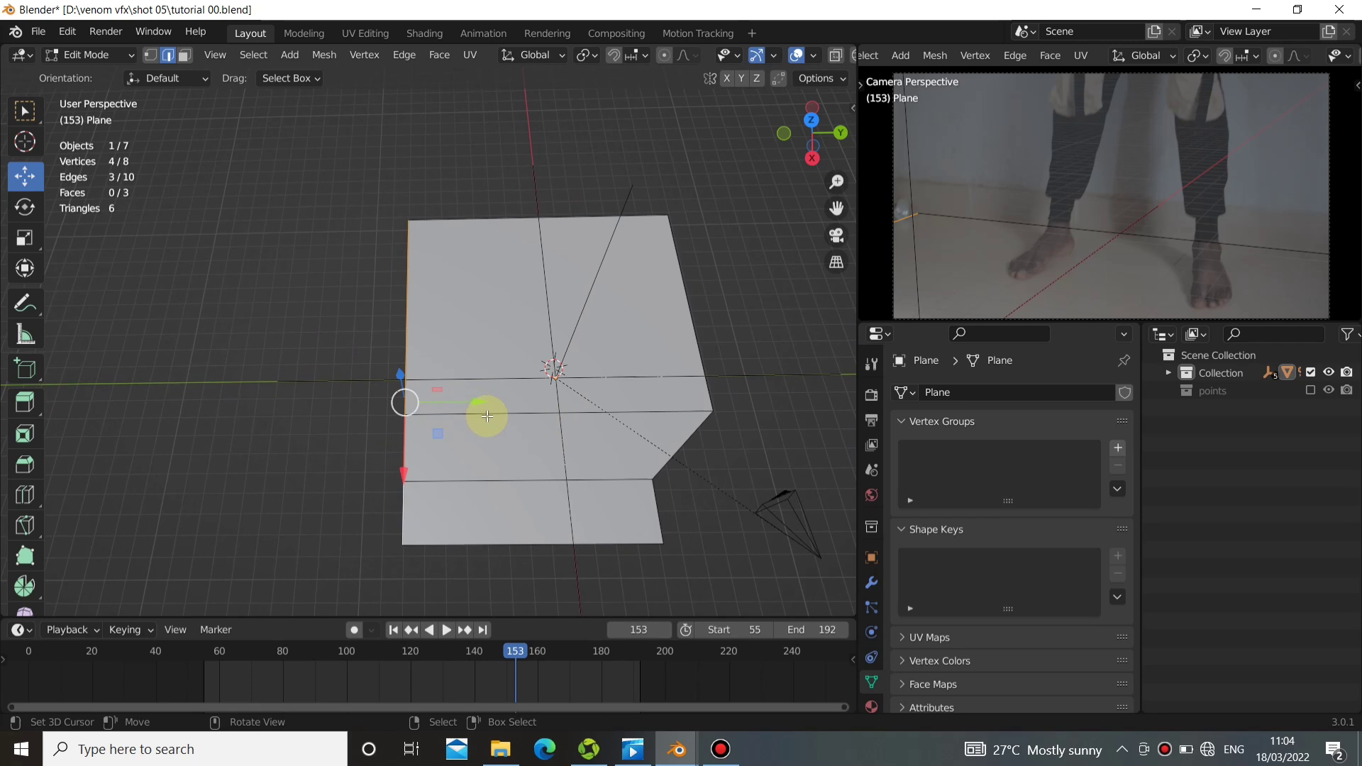
{"action": "left_click_drag", "start_coordinate": [486, 416], "coordinate": [404, 396]}
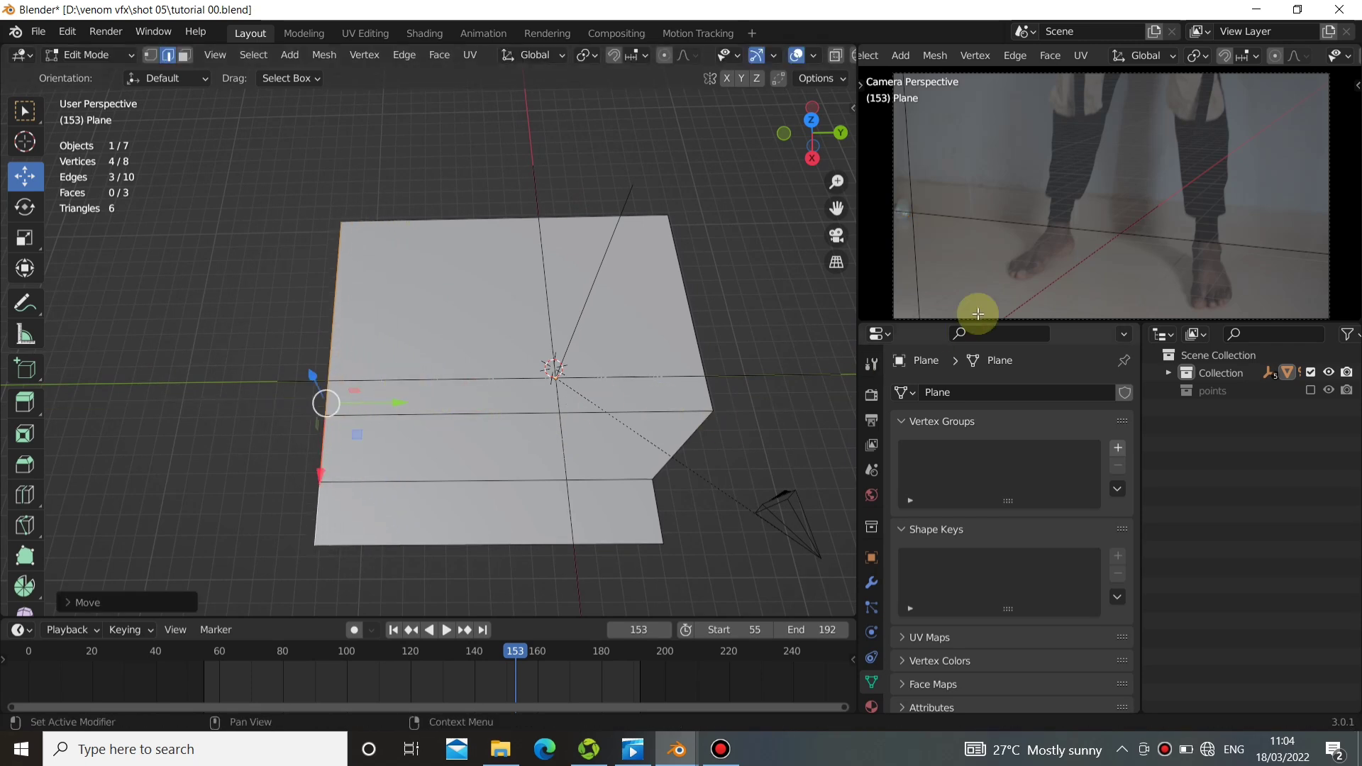
Extrude the floor's back edge about 1 m up along Z, matching the skirting board in the camera footage.
{"action": "middle_click_drag", "start_coordinate": [660, 462], "coordinate": [1025, 166]}
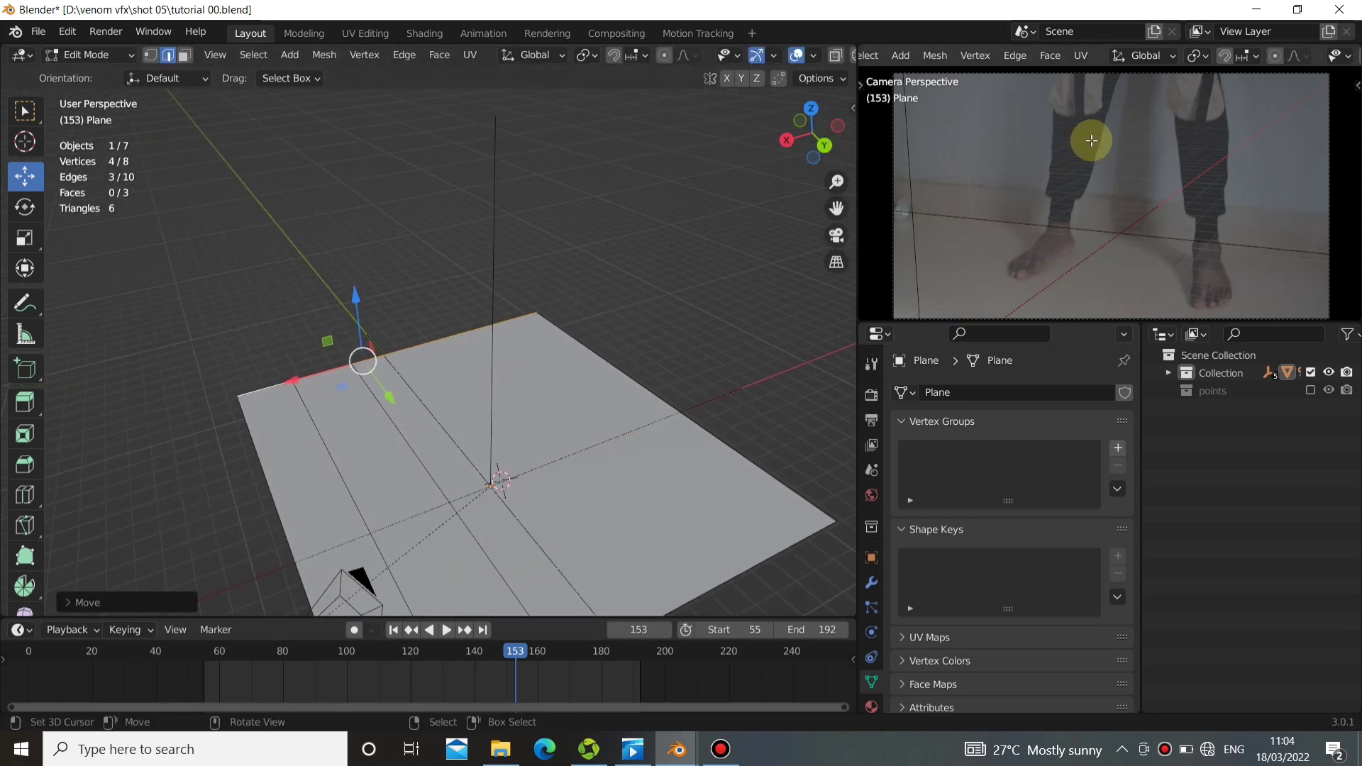
{"action": "middle_click_drag", "start_coordinate": [569, 485], "coordinate": [563, 426]}
{"action": "left_click", "coordinate": [698, 435]}
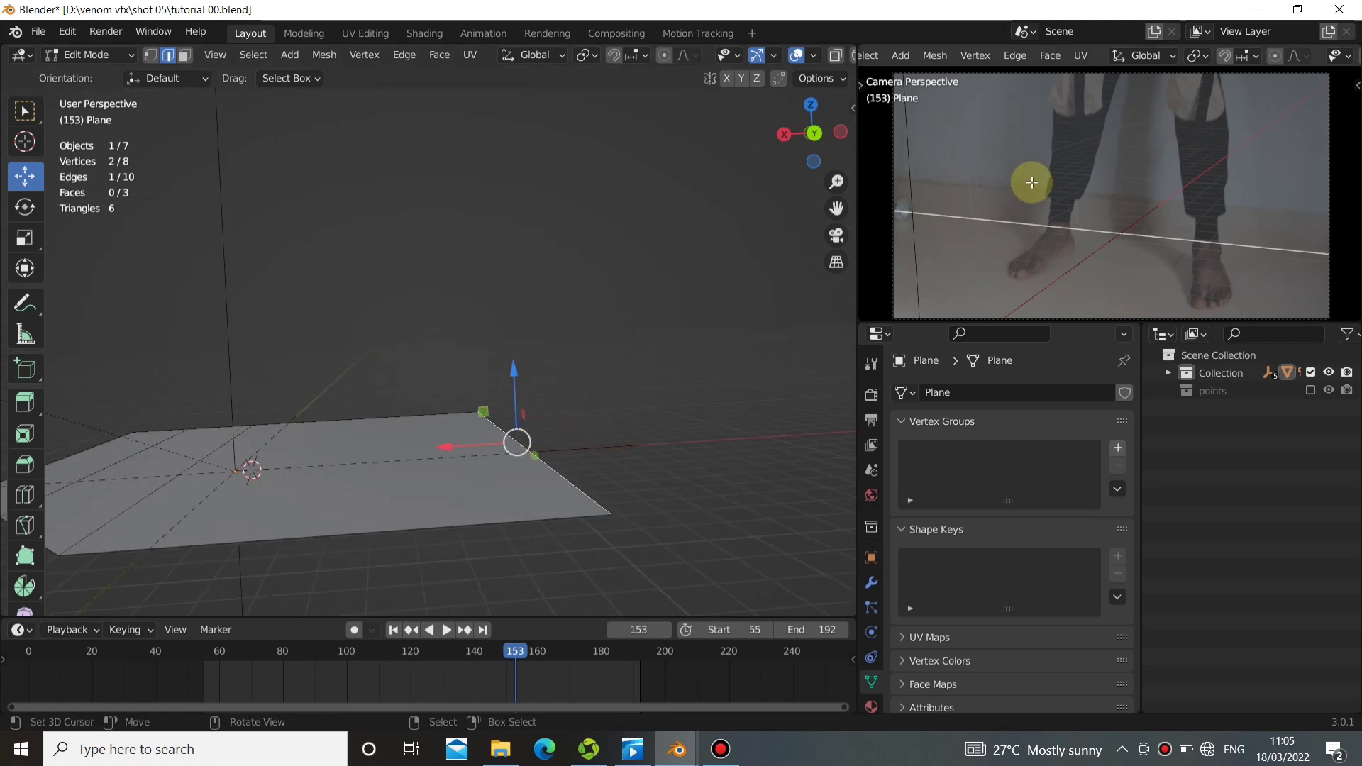
{"action": "scroll", "coordinate": [1144, 184], "scroll_direction": "up", "scroll_amount": 5}
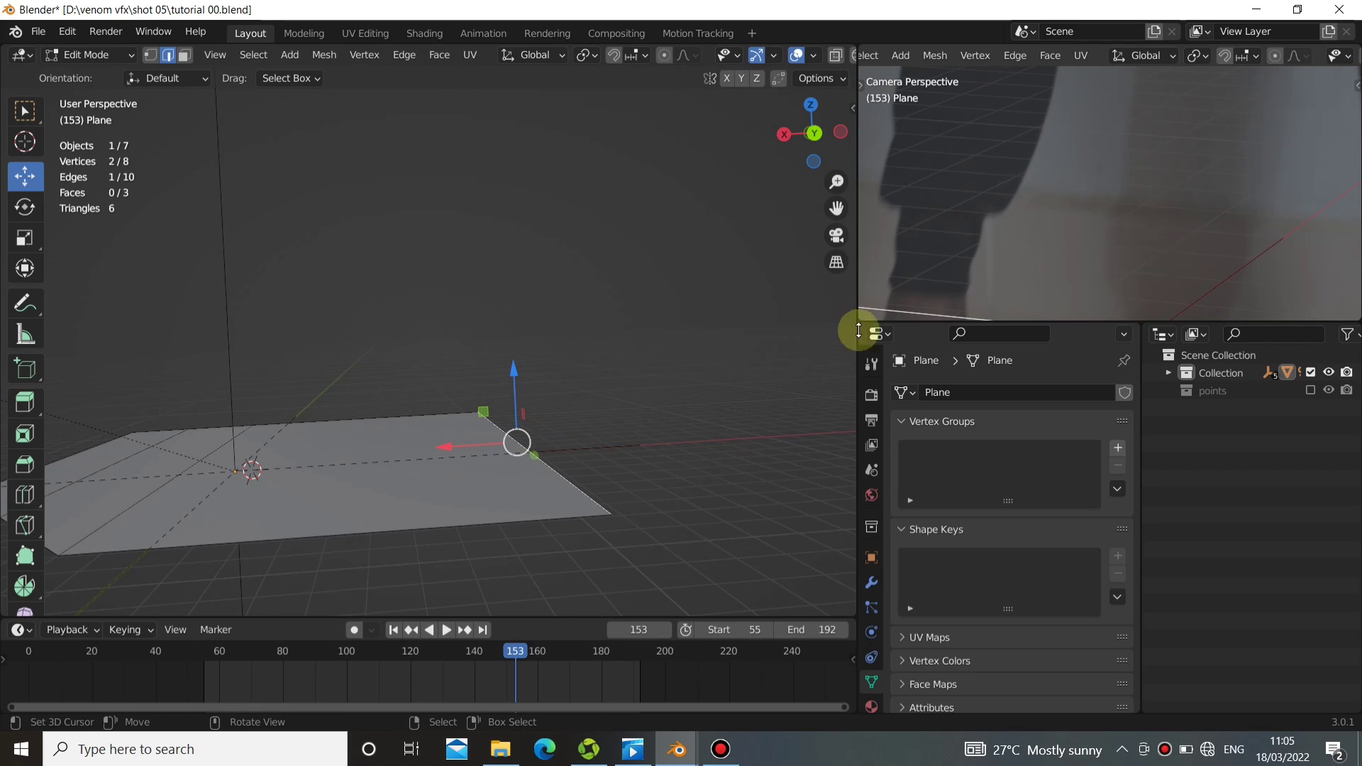
{"action": "left_click_drag", "start_coordinate": [543, 376], "coordinate": [531, 375], "text": "alt"}
{"action": "key", "text": "e"}
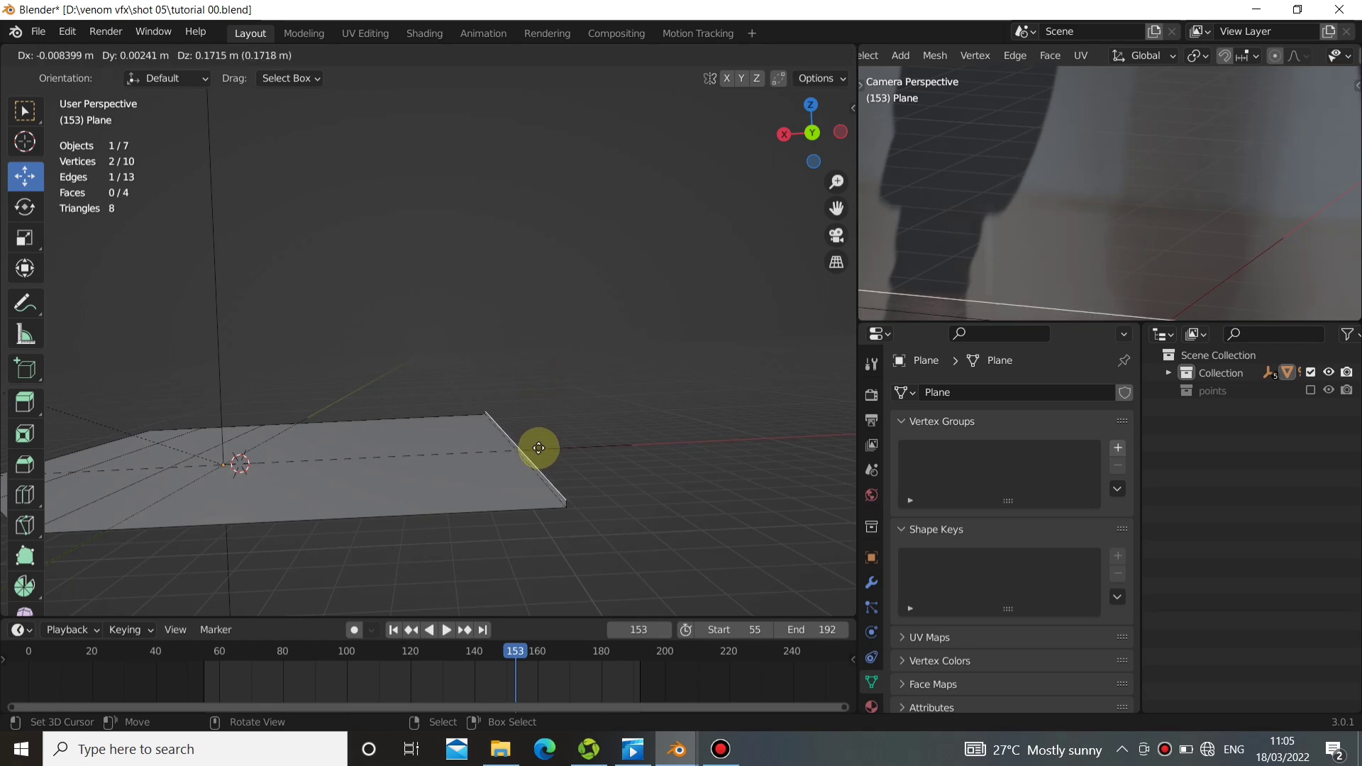
{"action": "key", "text": "z"}
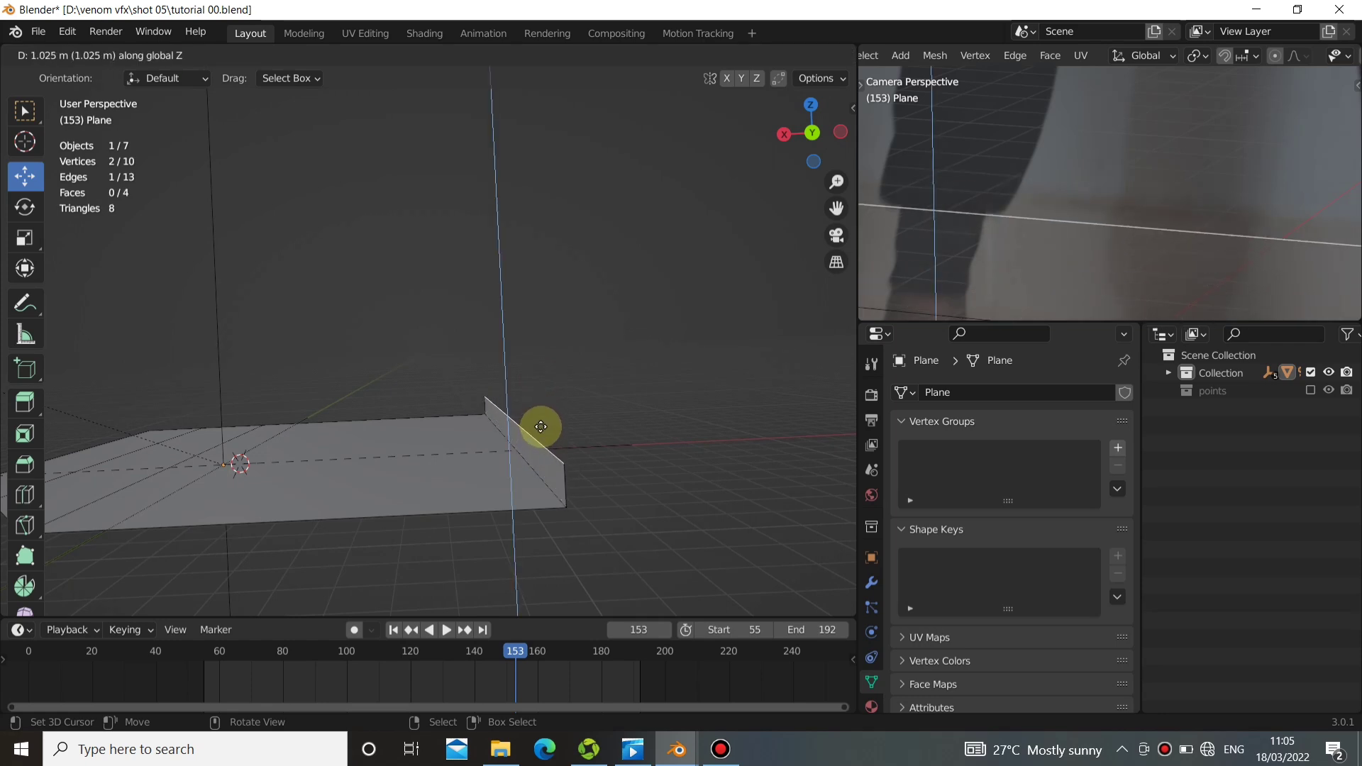
{"action": "left_click", "coordinate": [541, 425]}
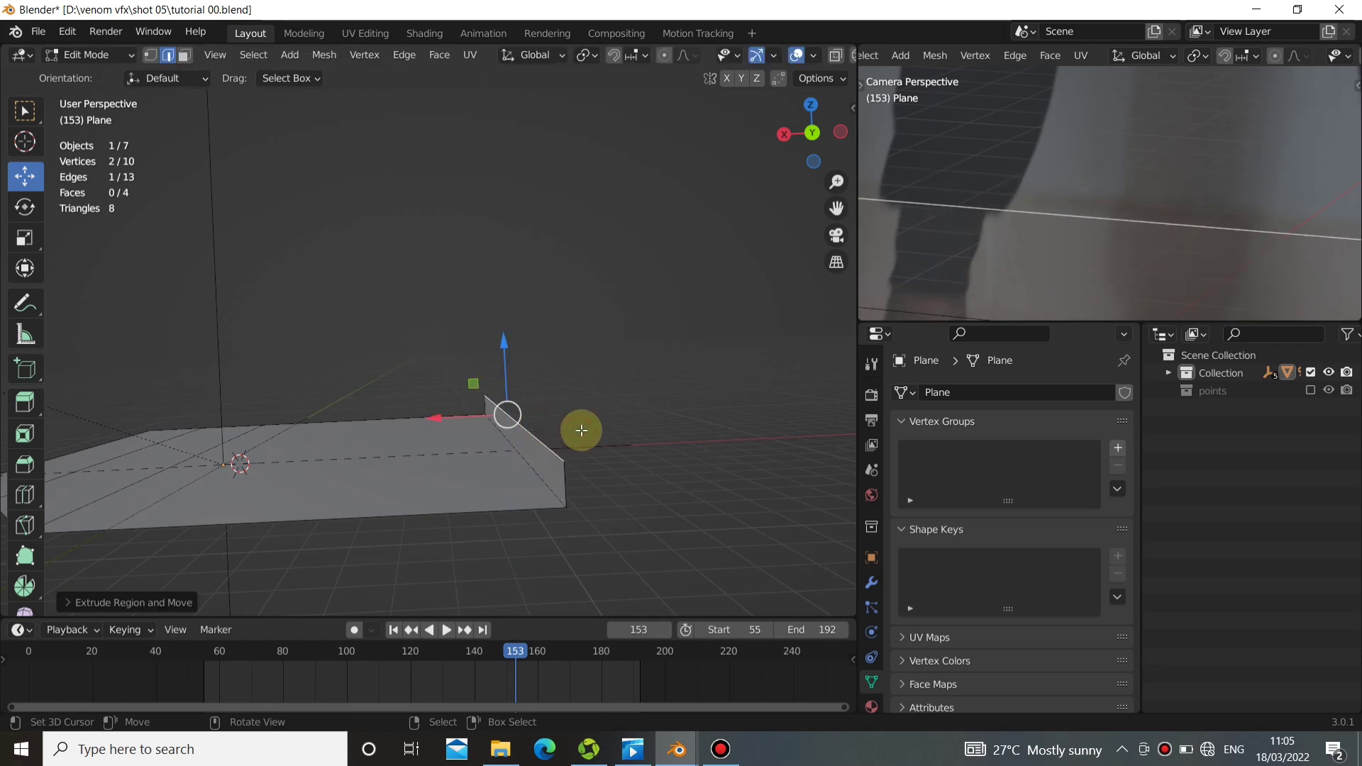
Extrude the skirting's top edge slightly backward along negative X to form a ledge, and extrude that edge up along Z as a tall wall.
{"action": "key", "text": "e"}
{"action": "key", "text": "x"}
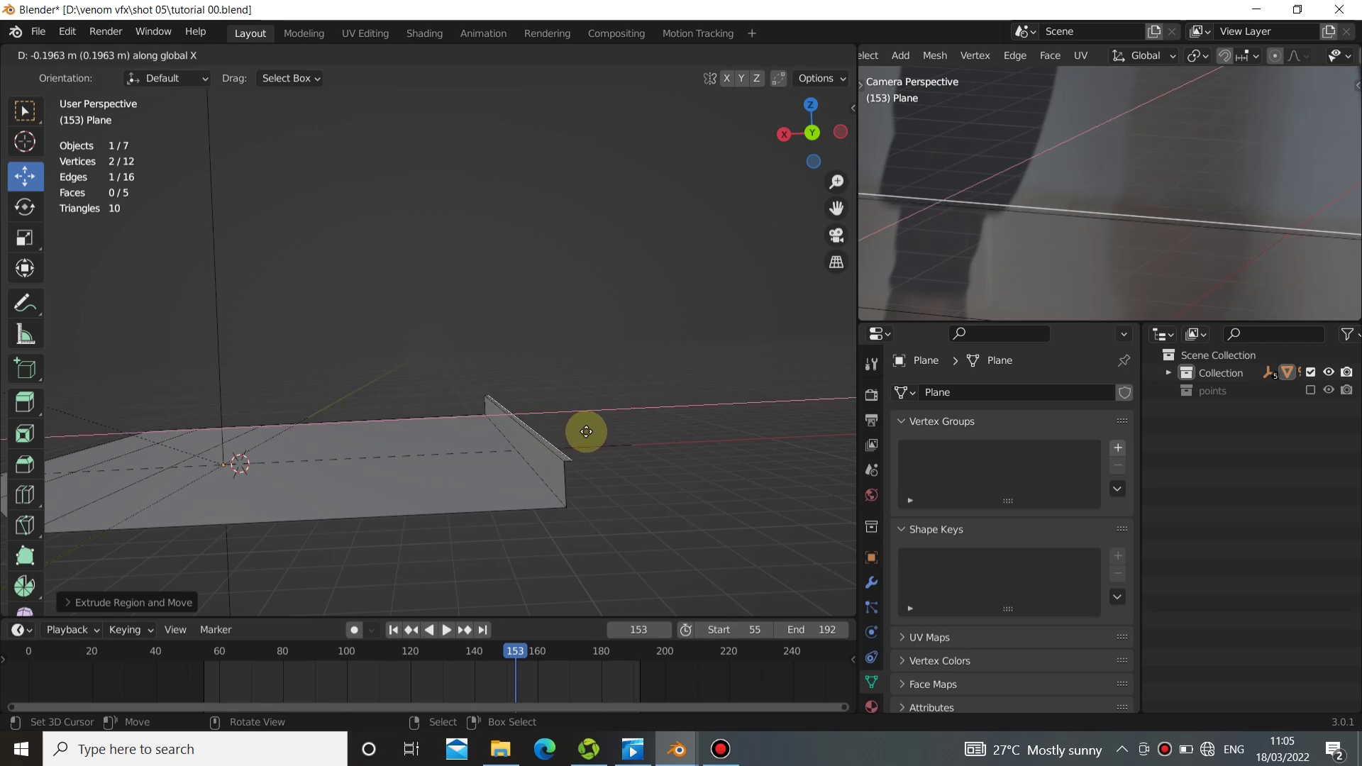
{"action": "left_click", "coordinate": [592, 429]}
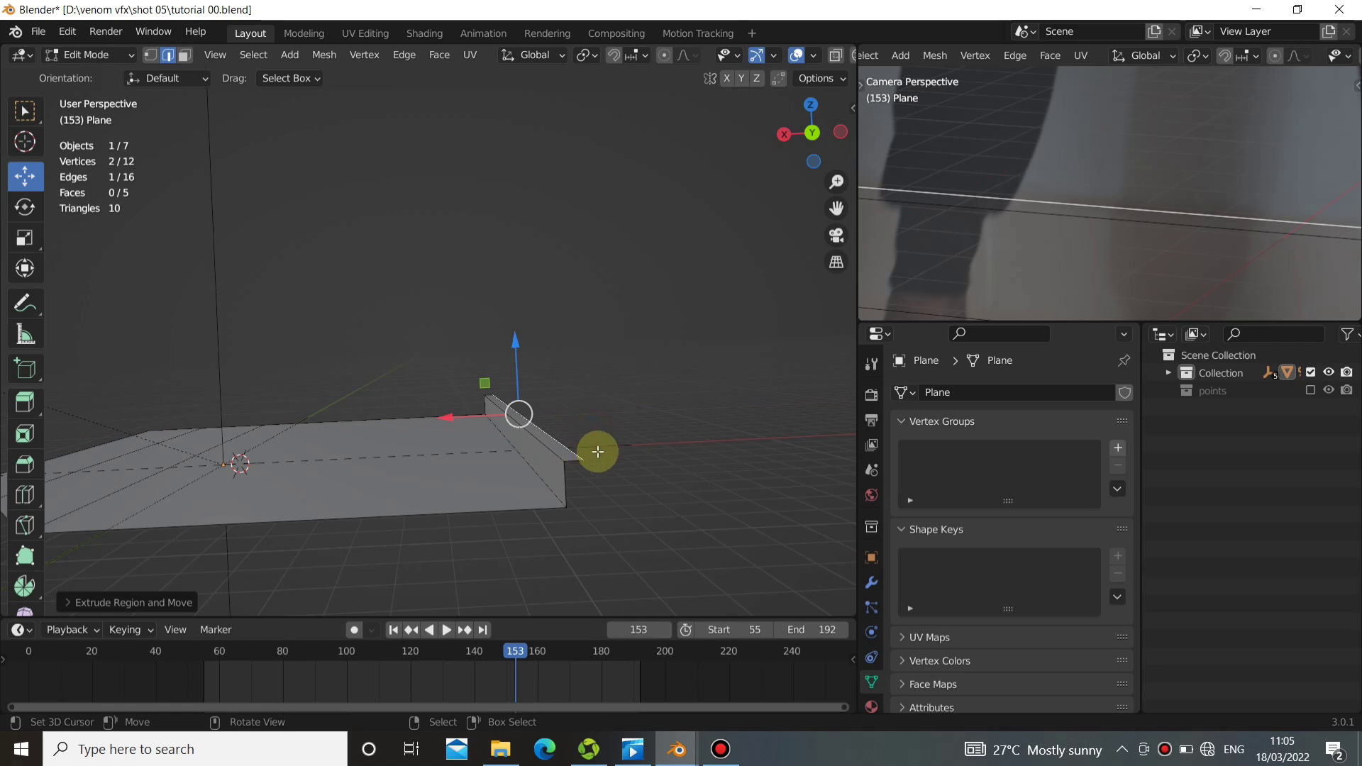
{"action": "key", "text": "e"}
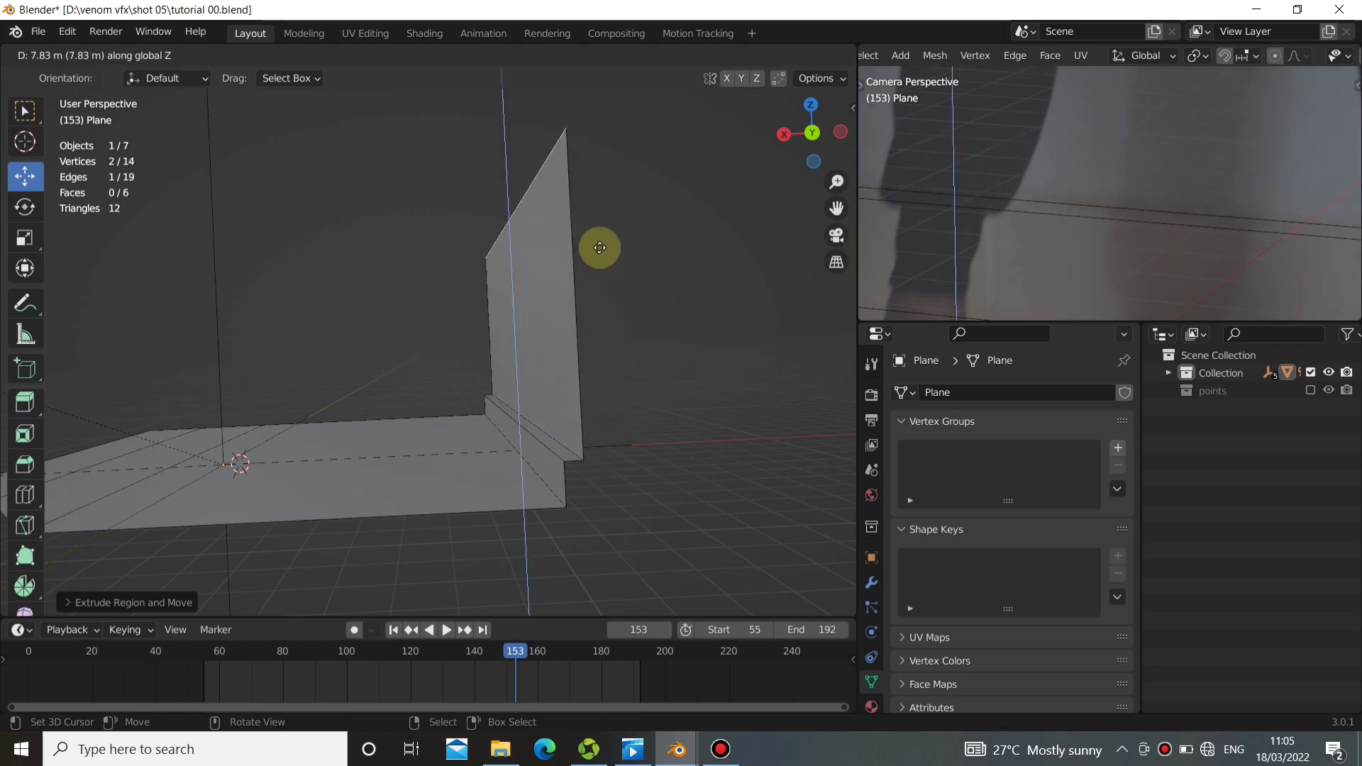
{"action": "left_click", "coordinate": [599, 226]}
{"action": "scroll", "coordinate": [1180, 194], "scroll_direction": "down", "scroll_amount": 5}
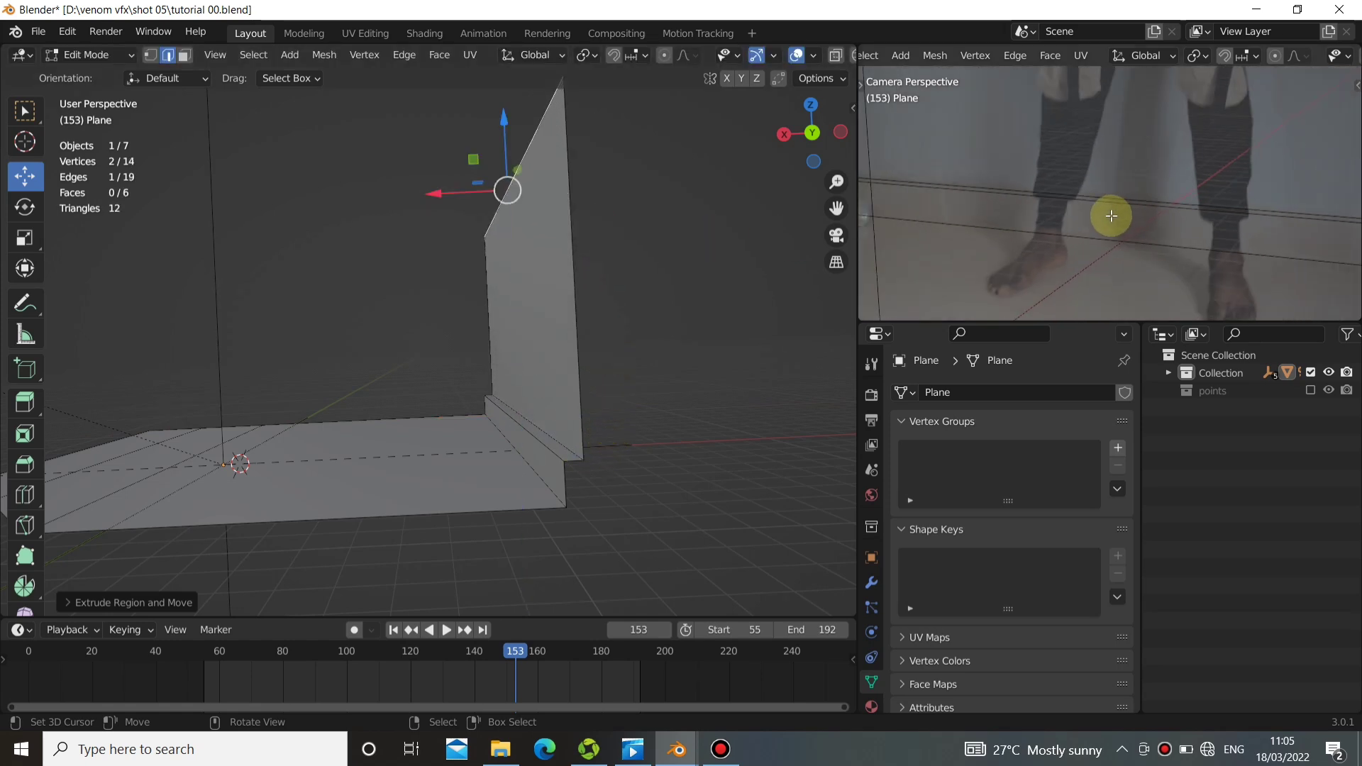
At frame 198, clear the edge selection and add four evenly spaced loop cuts running up the wall and across the floor.
{"action": "scroll", "coordinate": [1117, 209], "scroll_direction": "up", "scroll_amount": 2}
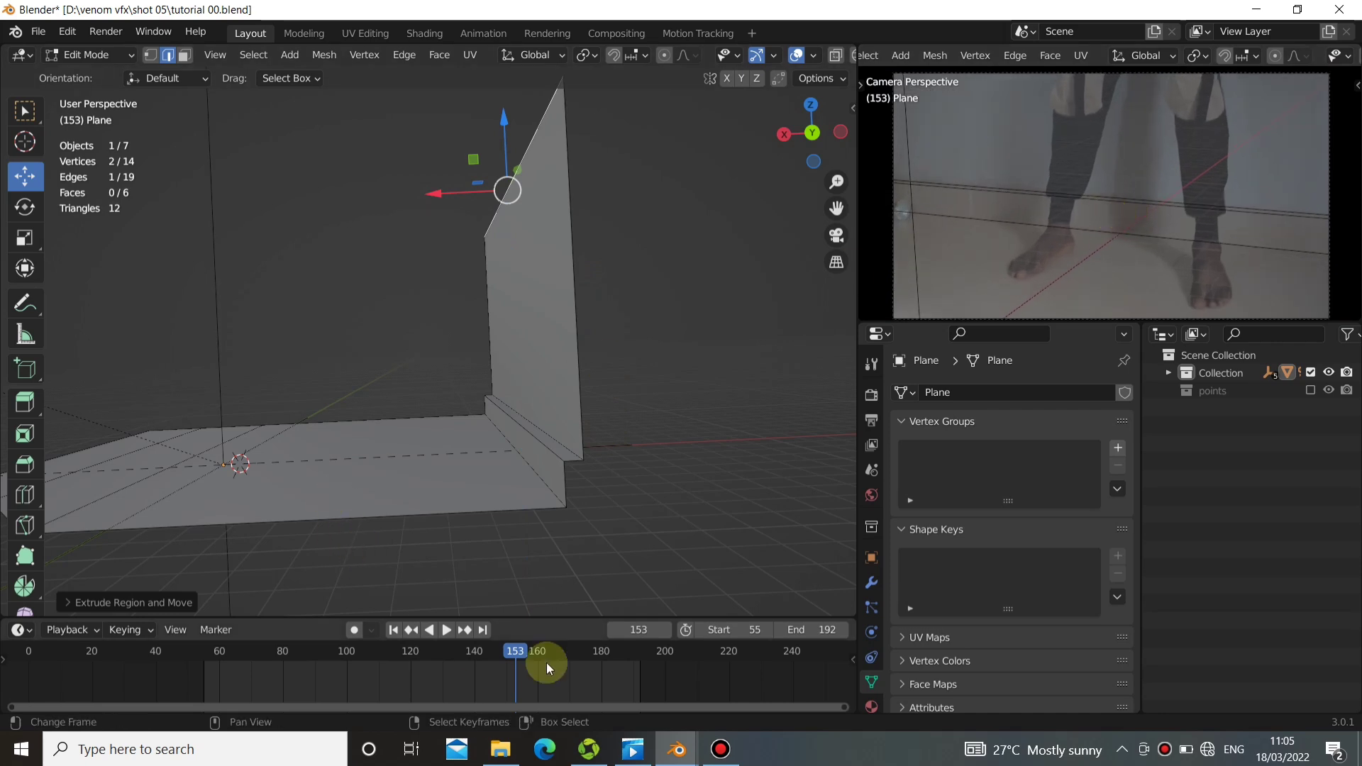
{"action": "left_click_drag", "start_coordinate": [530, 674], "coordinate": [659, 597]}
{"action": "left_click_drag", "start_coordinate": [429, 289], "coordinate": [567, 383], "text": "alt"}
{"action": "key", "text": "alt+a"}
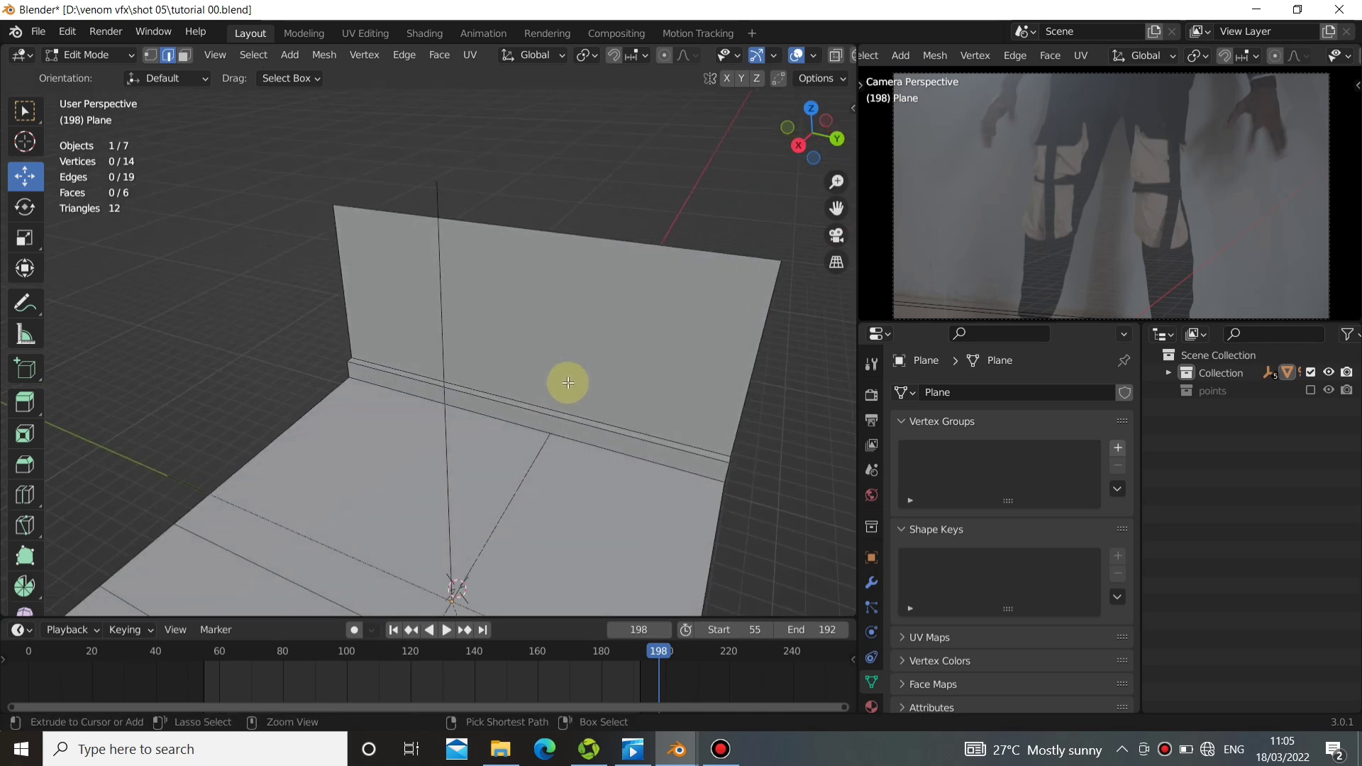
{"action": "key", "text": "ctrl+e"}
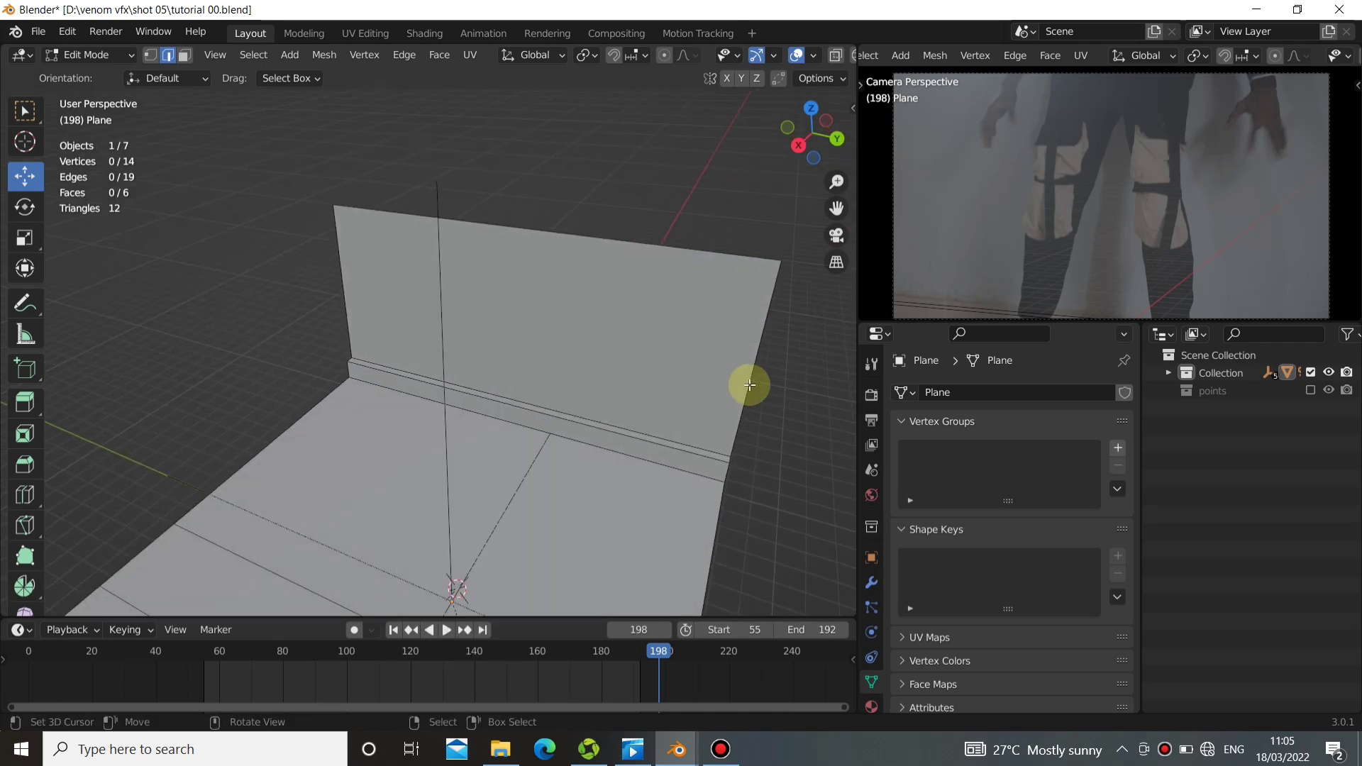
{"action": "key", "text": "ctrl+r"}
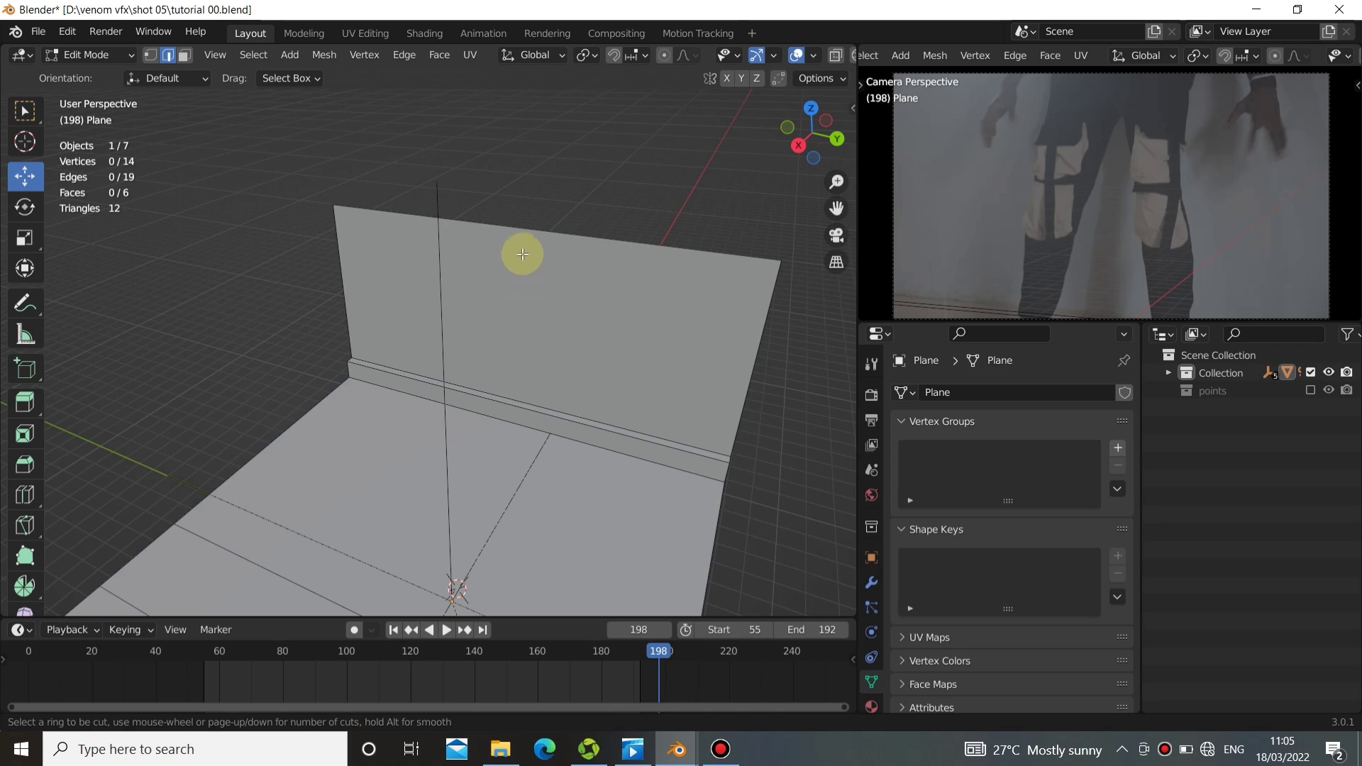
{"action": "scroll", "coordinate": [522, 227], "scroll_direction": "up", "scroll_amount": 3}
{"action": "left_click", "coordinate": [520, 228]}
{"action": "right_click", "coordinate": [529, 305]}
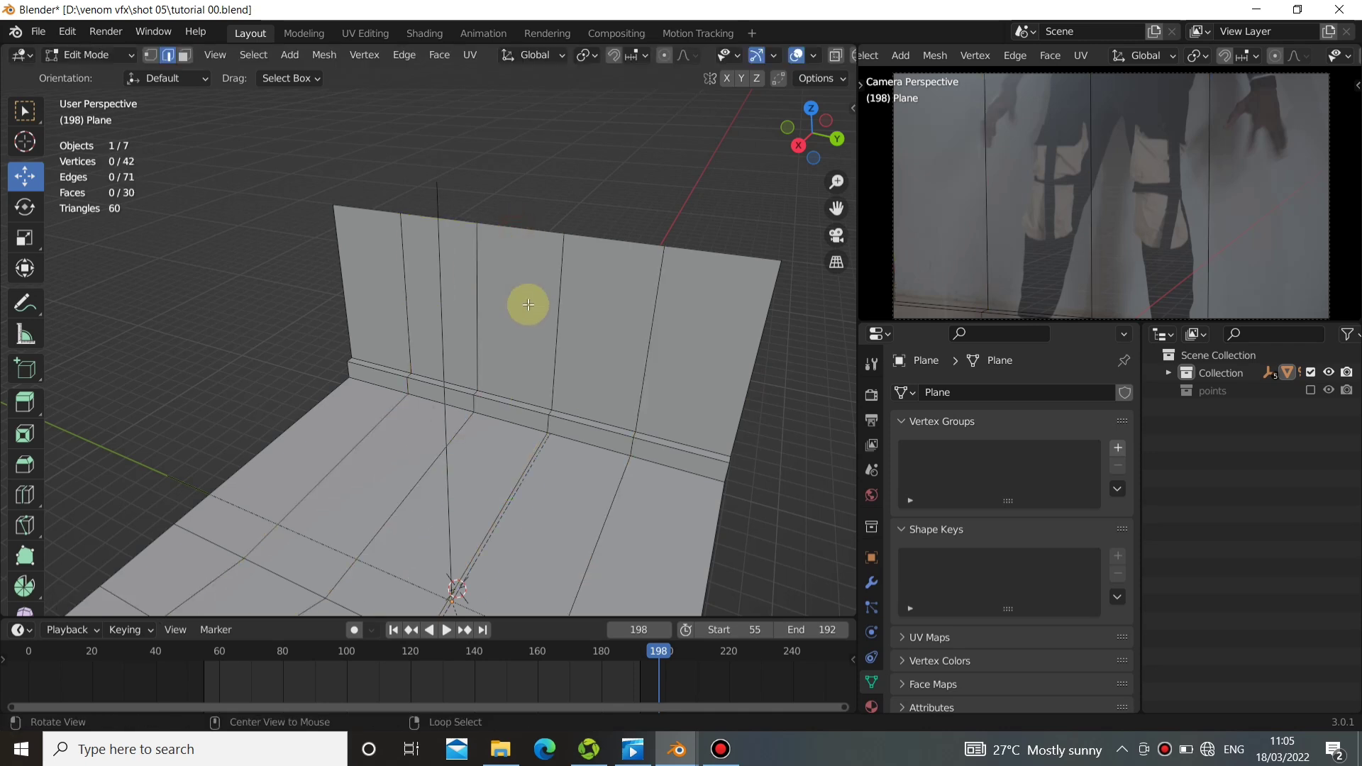
Divide the wall's height with three evenly spaced horizontal loop cuts and clear the selection.
{"action": "scroll", "coordinate": [677, 327], "scroll_direction": "up", "scroll_amount": 2}
{"action": "left_click", "coordinate": [681, 328]}
{"action": "right_click", "coordinate": [681, 329]}
{"action": "key", "text": "alt+a"}
Add two evenly spaced loop cuts parallel to the wall across the floor section nearest the skirting.
{"action": "middle_click_drag", "start_coordinate": [496, 456], "coordinate": [536, 372]}
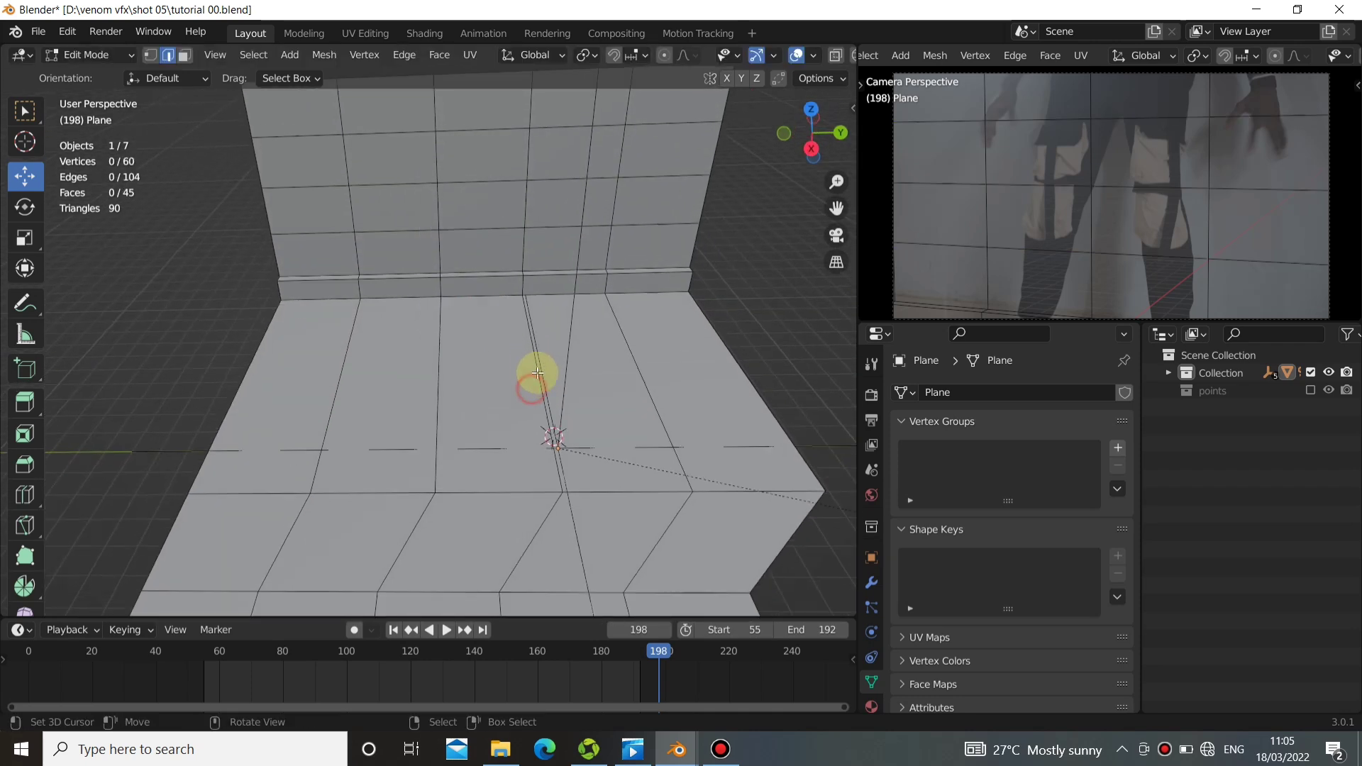
{"action": "key", "text": "ctrl+r"}
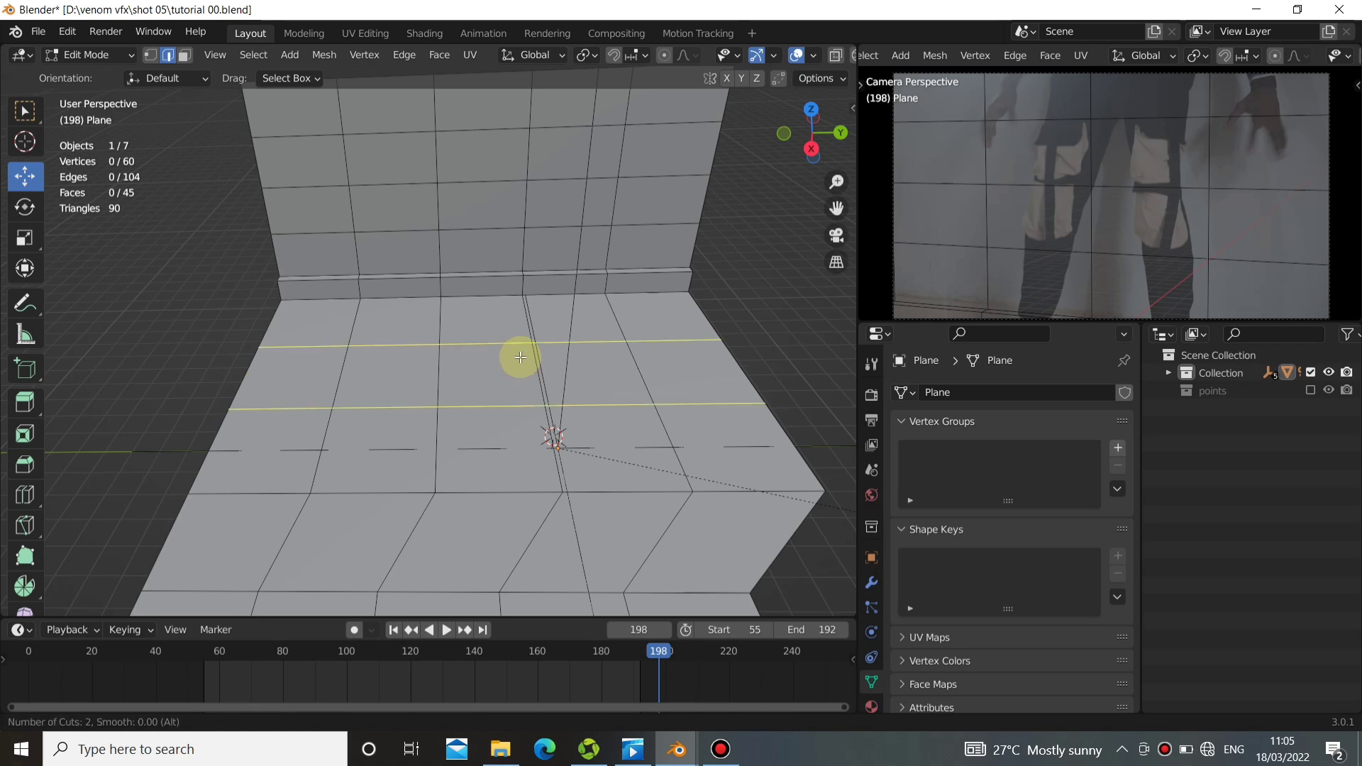
{"action": "left_click", "coordinate": [521, 358]}
{"action": "right_click", "coordinate": [520, 358]}
{"action": "key", "text": "alt+a"}
Play and scrub the shot from frame 55 onward, checking the floor, skirting and wall mesh against the camera footage.
{"action": "middle_click_drag", "start_coordinate": [520, 357], "coordinate": [528, 404]}
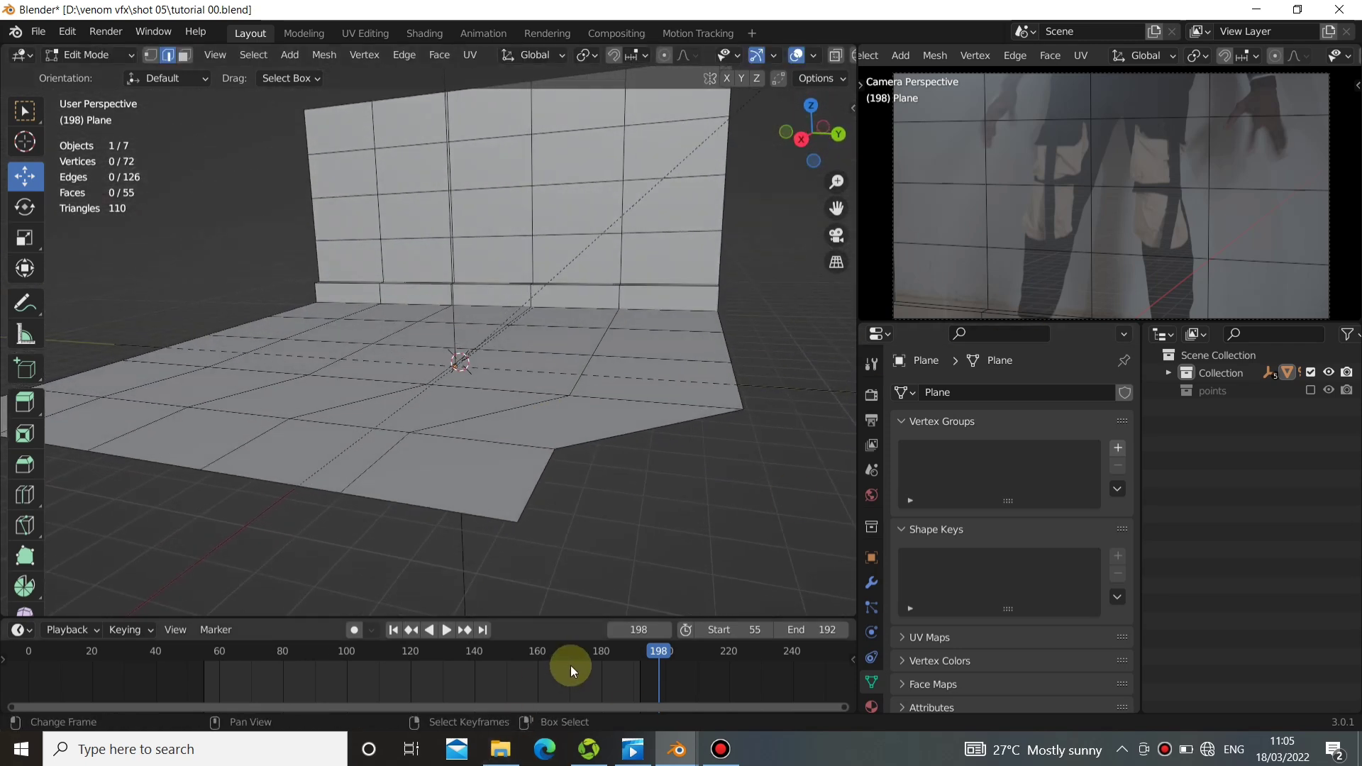
{"action": "left_click_drag", "start_coordinate": [590, 678], "coordinate": [477, 663]}
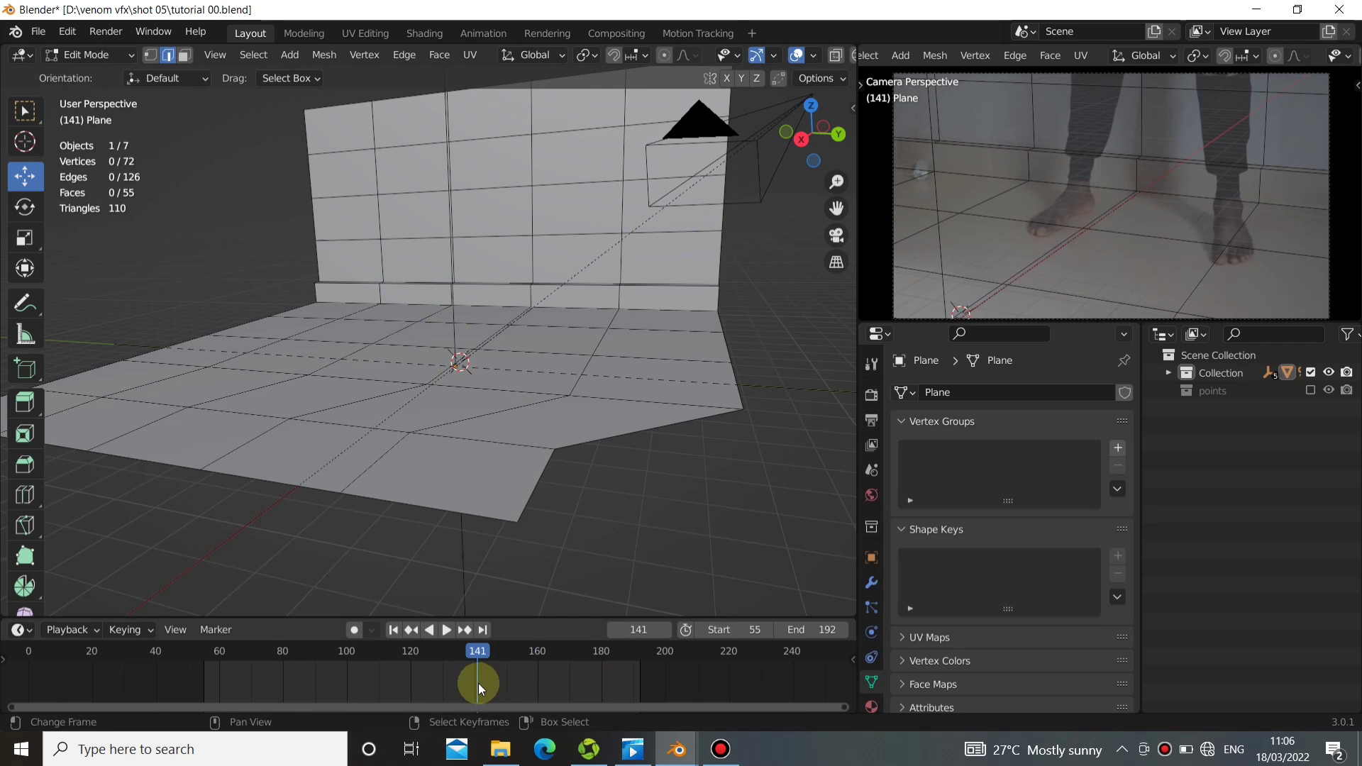
{"action": "key", "text": "space"}
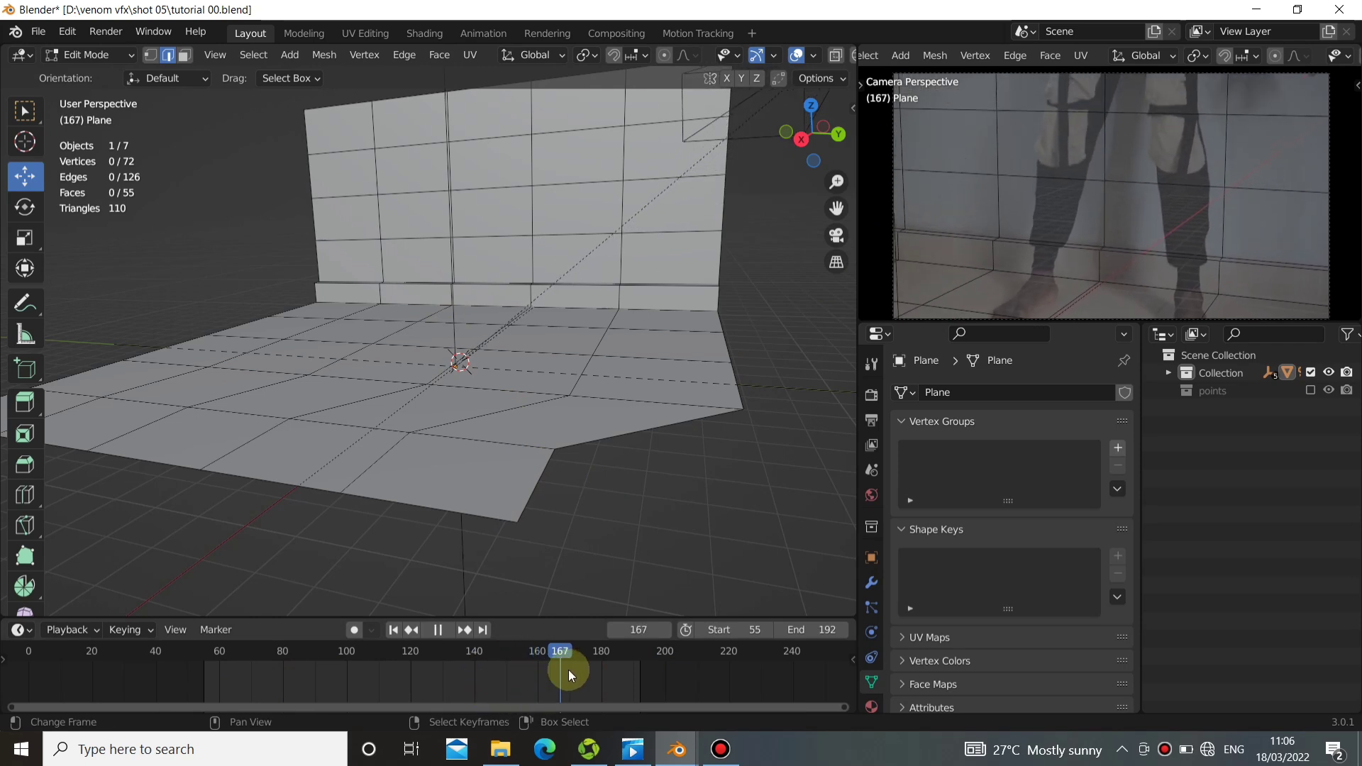
{"action": "left_click_drag", "start_coordinate": [556, 670], "coordinate": [301, 683]}
{"action": "key", "text": "space"}
{"action": "key", "text": "space"}
{"action": "left_click", "coordinate": [393, 634]}
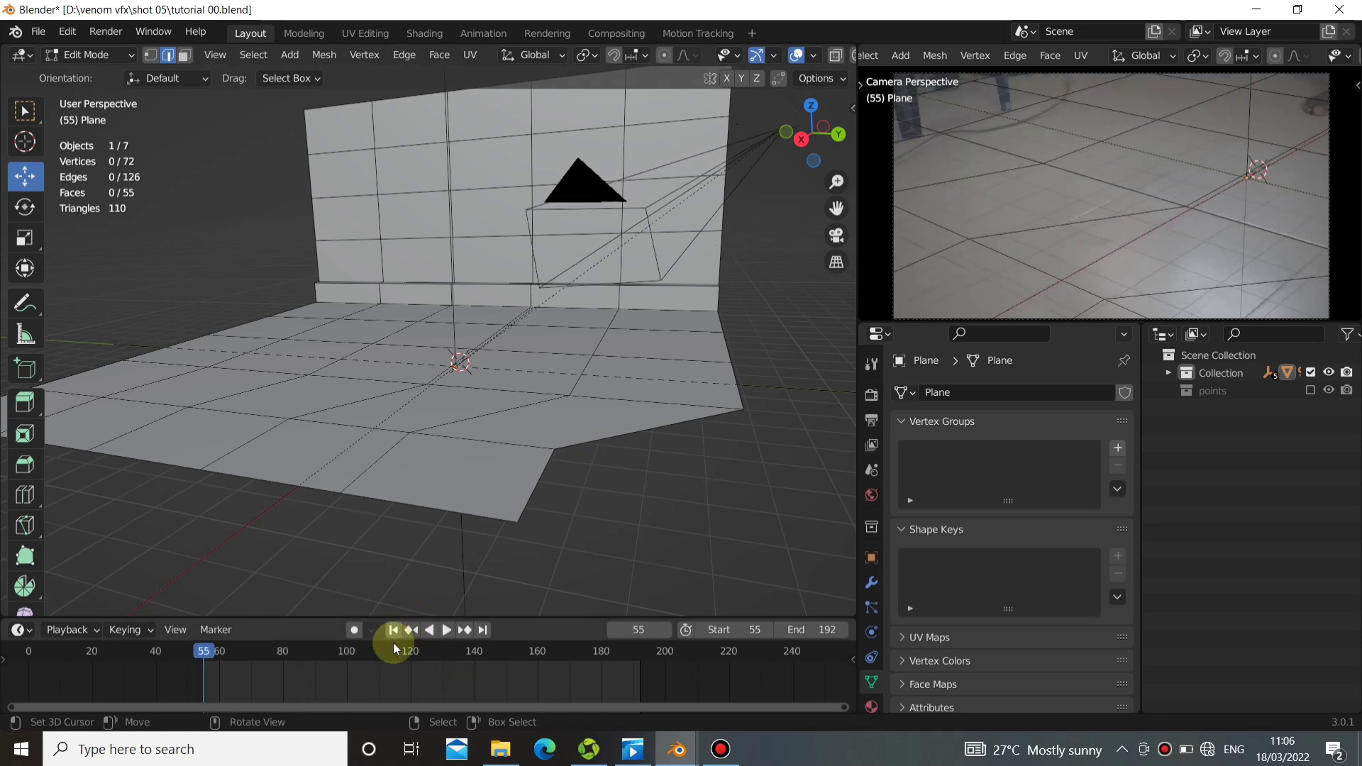
{"action": "key", "text": "space"}
{"action": "left_click_drag", "start_coordinate": [437, 662], "coordinate": [476, 675]}
{"action": "key", "text": "space"}
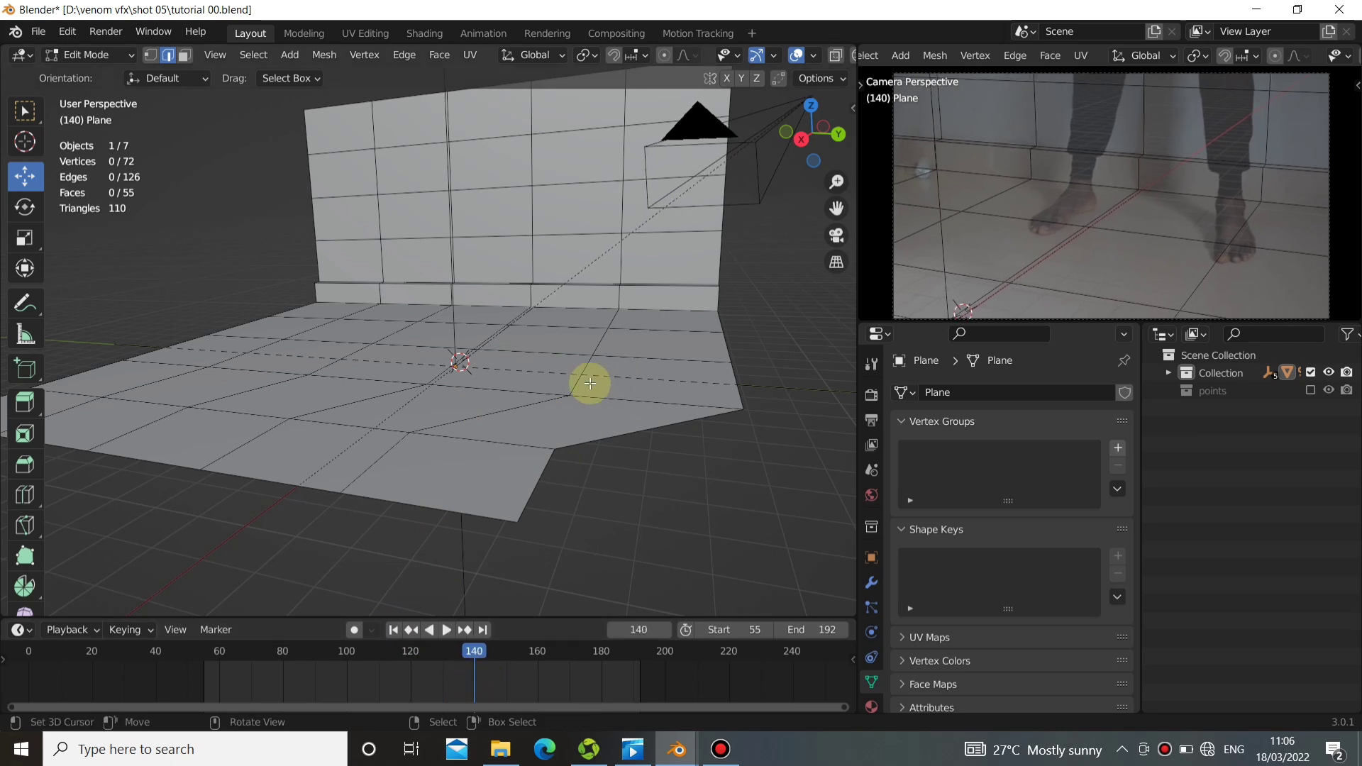
At frame 140, place the 3D cursor on the actor's lower leg in the camera view and add a cube there.
{"action": "middle_click_drag", "start_coordinate": [586, 386], "coordinate": [461, 426]}
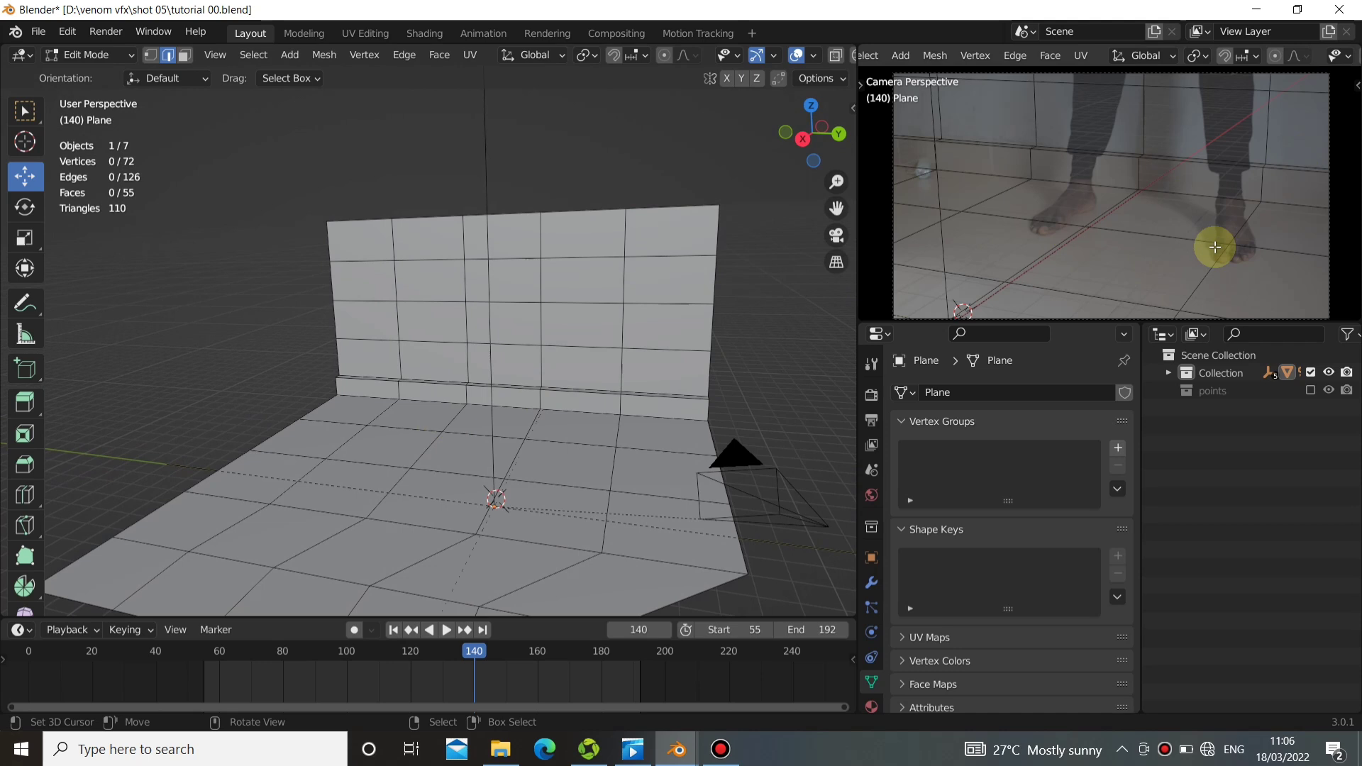
{"action": "left_click", "coordinate": [1215, 205]}
{"action": "middle_click_drag", "start_coordinate": [635, 484], "coordinate": [490, 457]}
{"action": "middle_click_drag", "start_coordinate": [476, 441], "coordinate": [586, 423]}
{"action": "key", "text": "shift+a"}
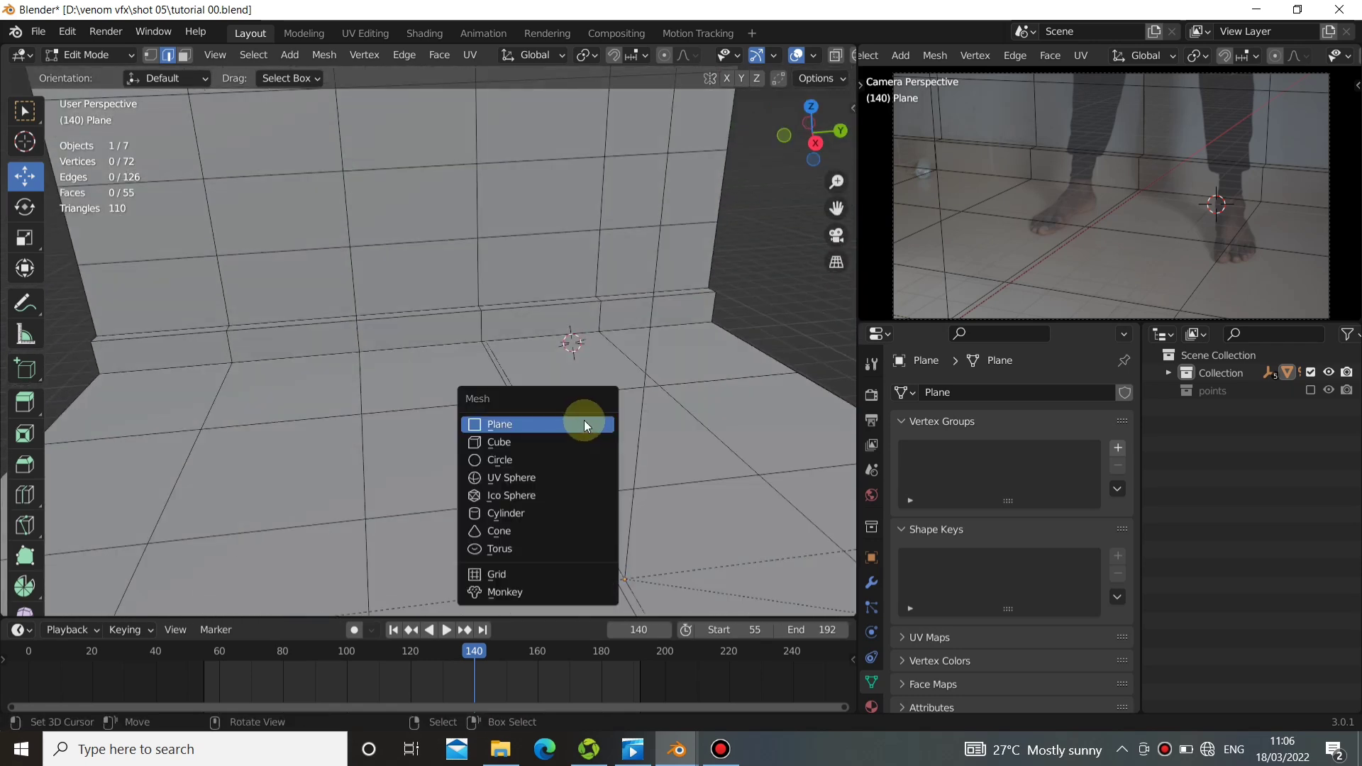
{"action": "left_click", "coordinate": [486, 444]}
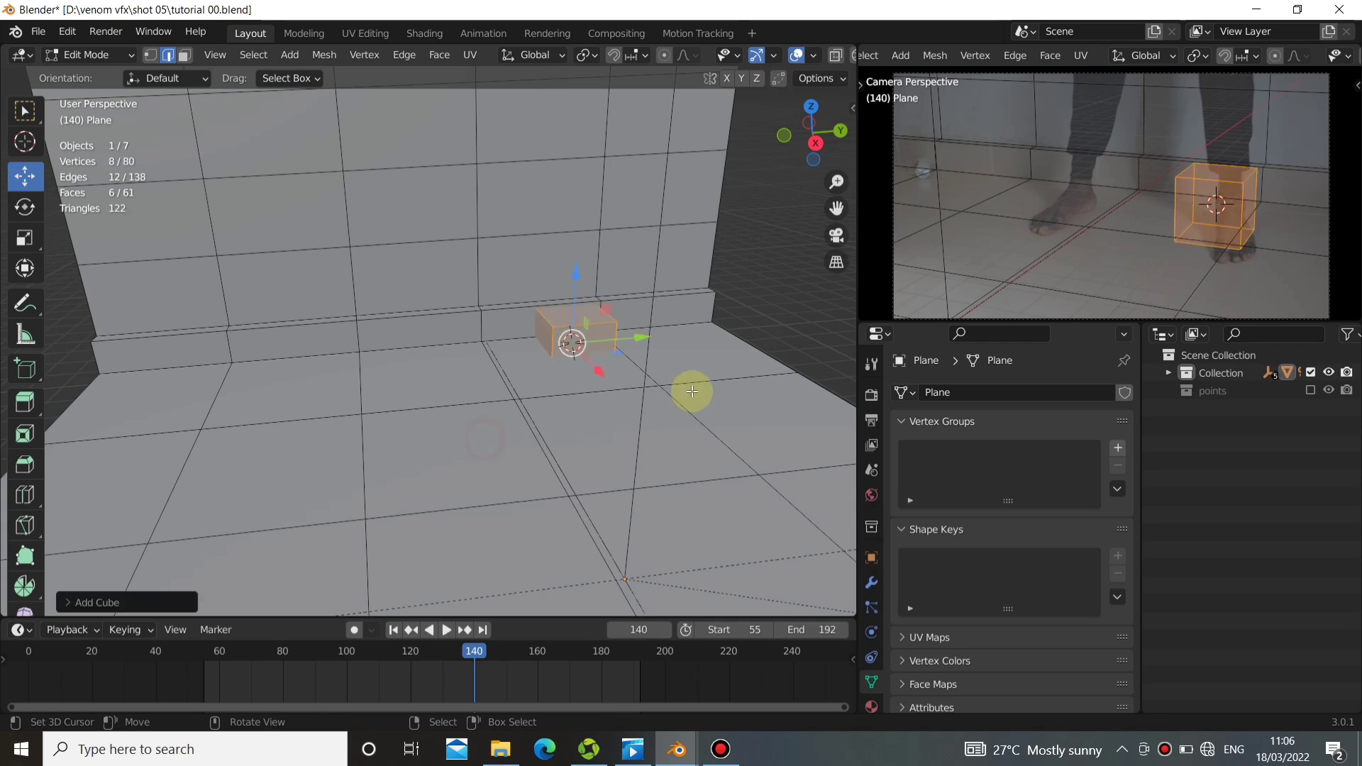
Raise the cube about 1 m along Z to rest on the floor and shift it slightly along positive X, away from the wall.
{"action": "middle_click_drag", "start_coordinate": [693, 390], "coordinate": [534, 304]}
{"action": "left_click_drag", "start_coordinate": [535, 304], "coordinate": [520, 243]}
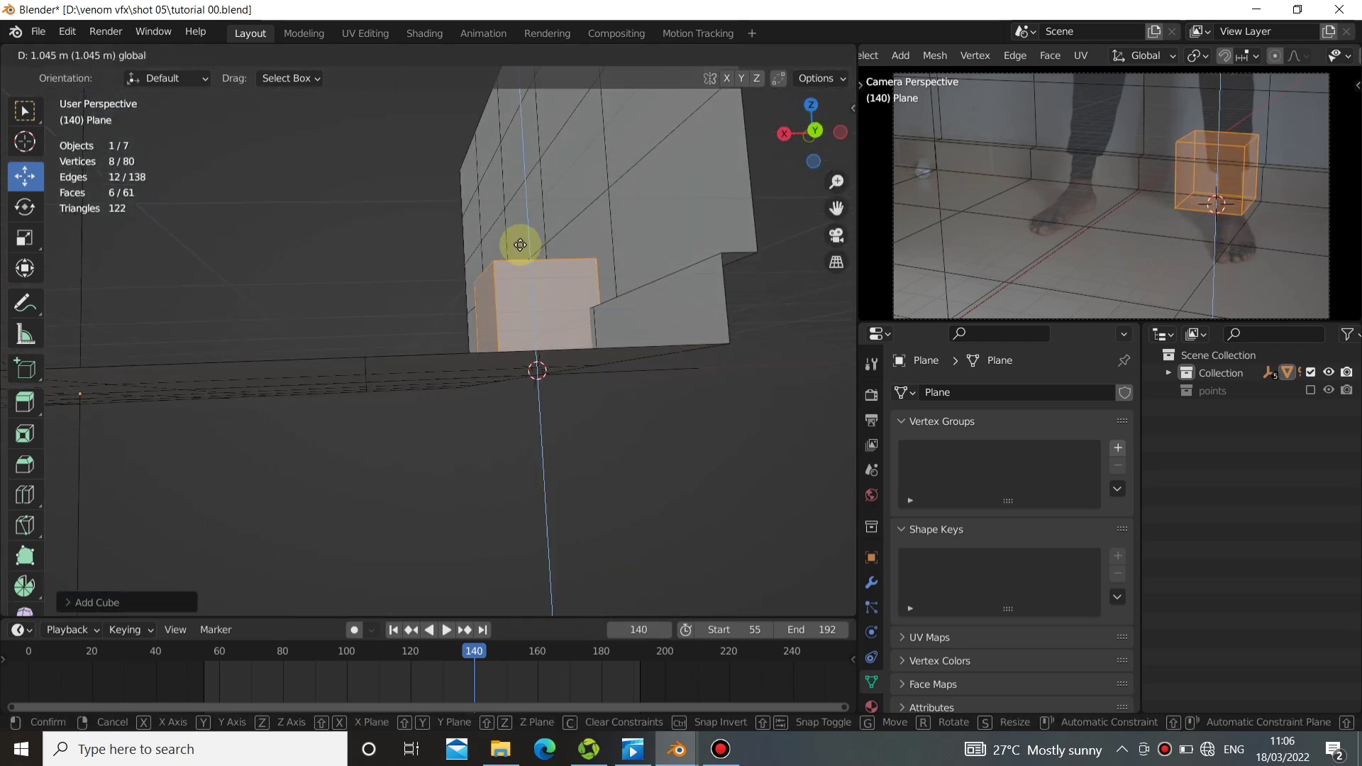
{"action": "middle_click_drag", "start_coordinate": [514, 346], "coordinate": [495, 385]}
{"action": "left_click_drag", "start_coordinate": [460, 396], "coordinate": [456, 423]}
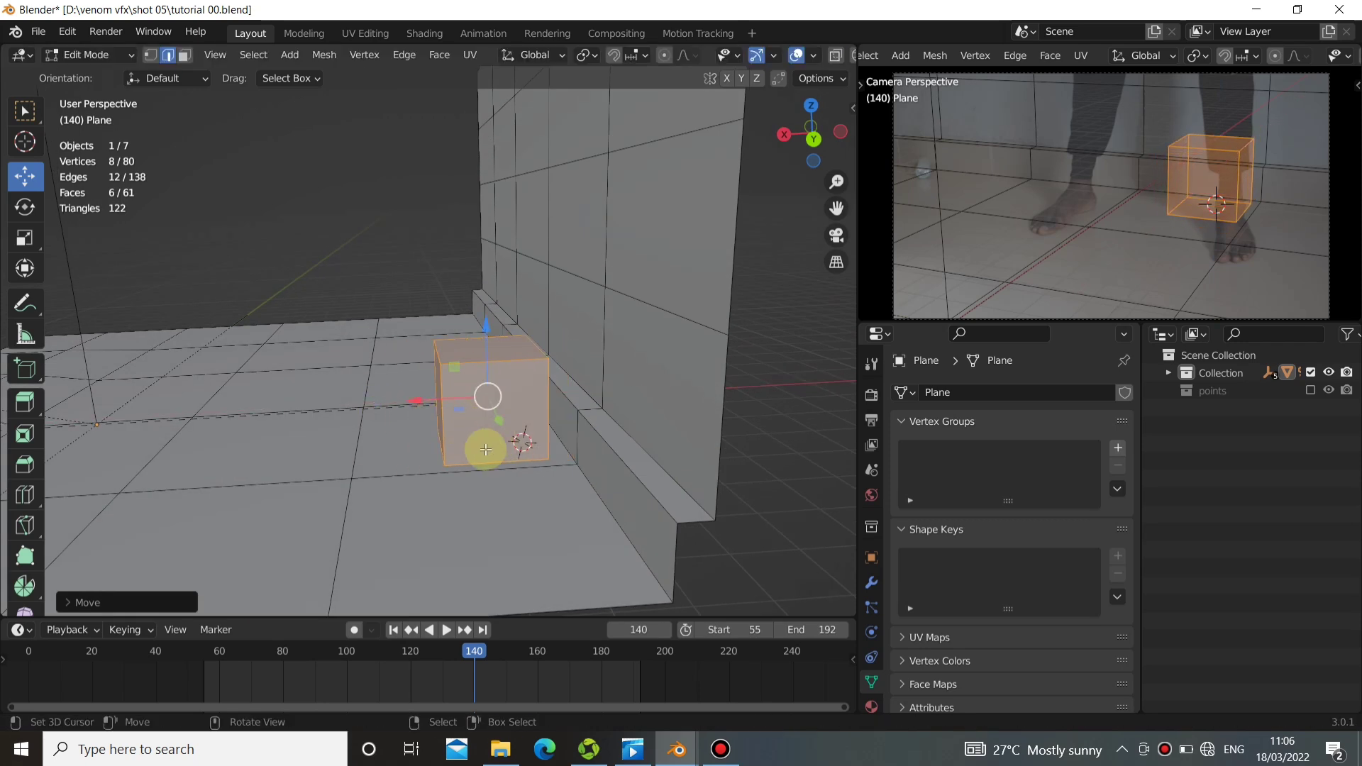
{"action": "middle_click_drag", "start_coordinate": [435, 425], "coordinate": [414, 395]}
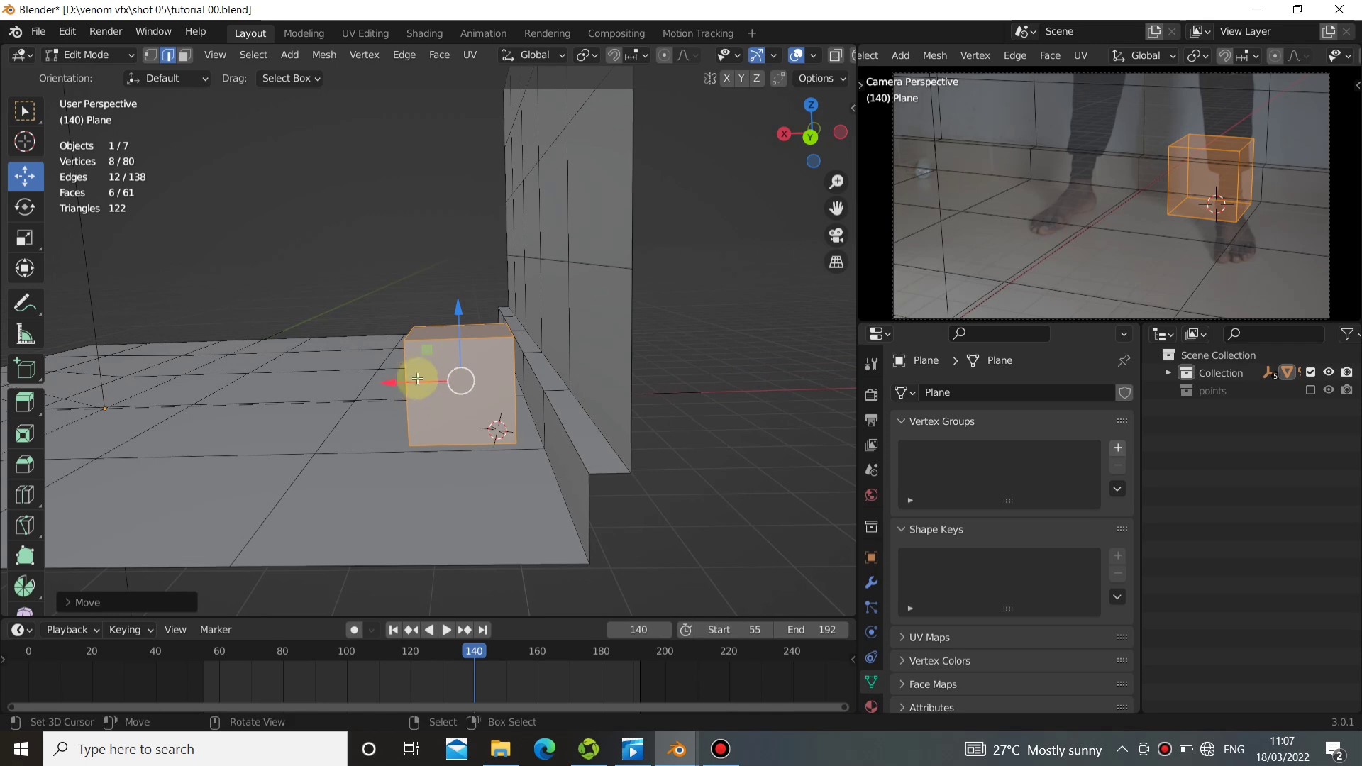
{"action": "left_click_drag", "start_coordinate": [417, 379], "coordinate": [376, 386]}
{"action": "middle_click_drag", "start_coordinate": [376, 386], "coordinate": [396, 662]}
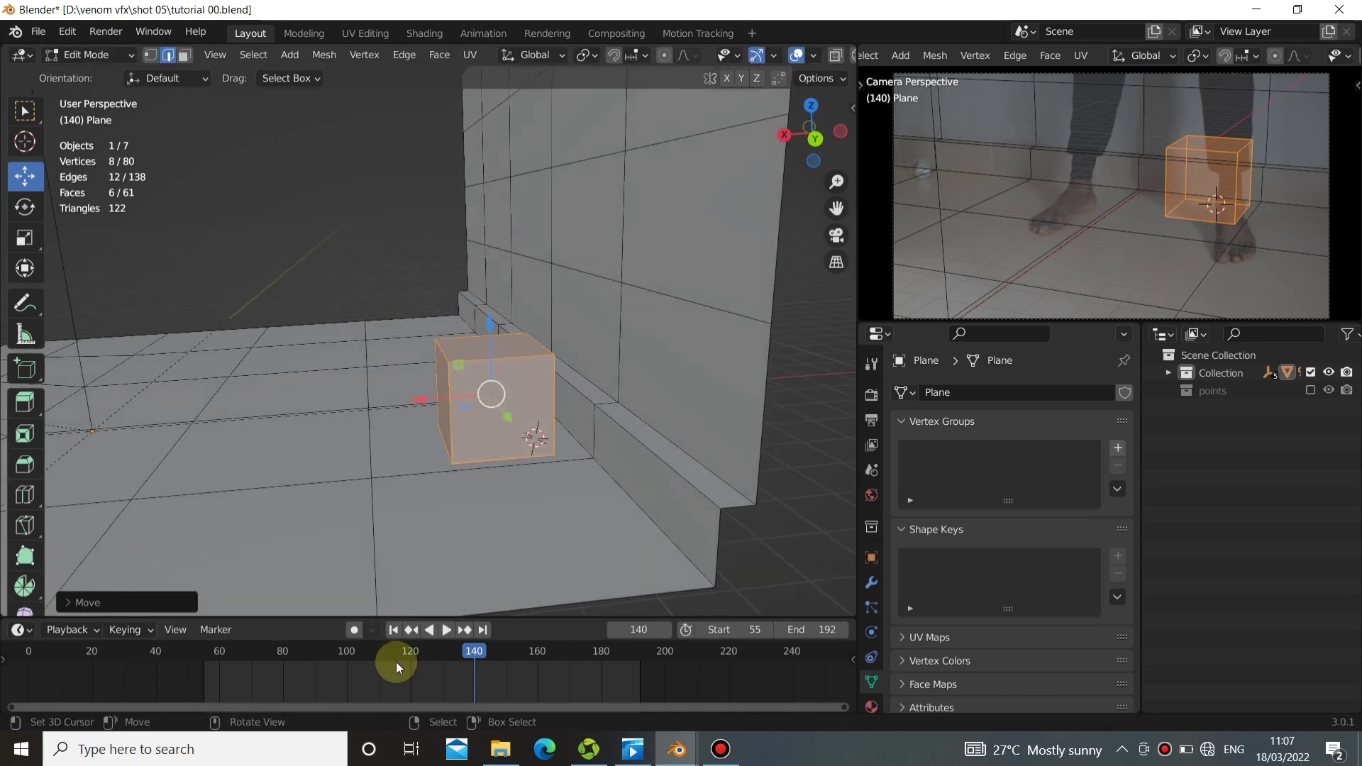
At frame 136, switch to face selection and move the cube's positive-Y face slightly outward along Y.
{"action": "mouse_move", "coordinate": [476, 669]}
{"action": "left_mouse_down"}
{"action": "mouse_move", "coordinate": [564, 651]}
{"action": "mouse_move", "coordinate": [391, 656]}
{"action": "mouse_move", "coordinate": [520, 651]}
{"action": "mouse_move", "coordinate": [394, 667]}
{"action": "mouse_move", "coordinate": [461, 652]}
{"action": "left_mouse_up"}
{"action": "middle_click_drag", "start_coordinate": [369, 528], "coordinate": [572, 341]}
{"action": "left_click", "coordinate": [519, 339]}
{"action": "key", "text": "3"}
{"action": "right_click", "coordinate": [519, 365]}
{"action": "right_click", "coordinate": [518, 344]}
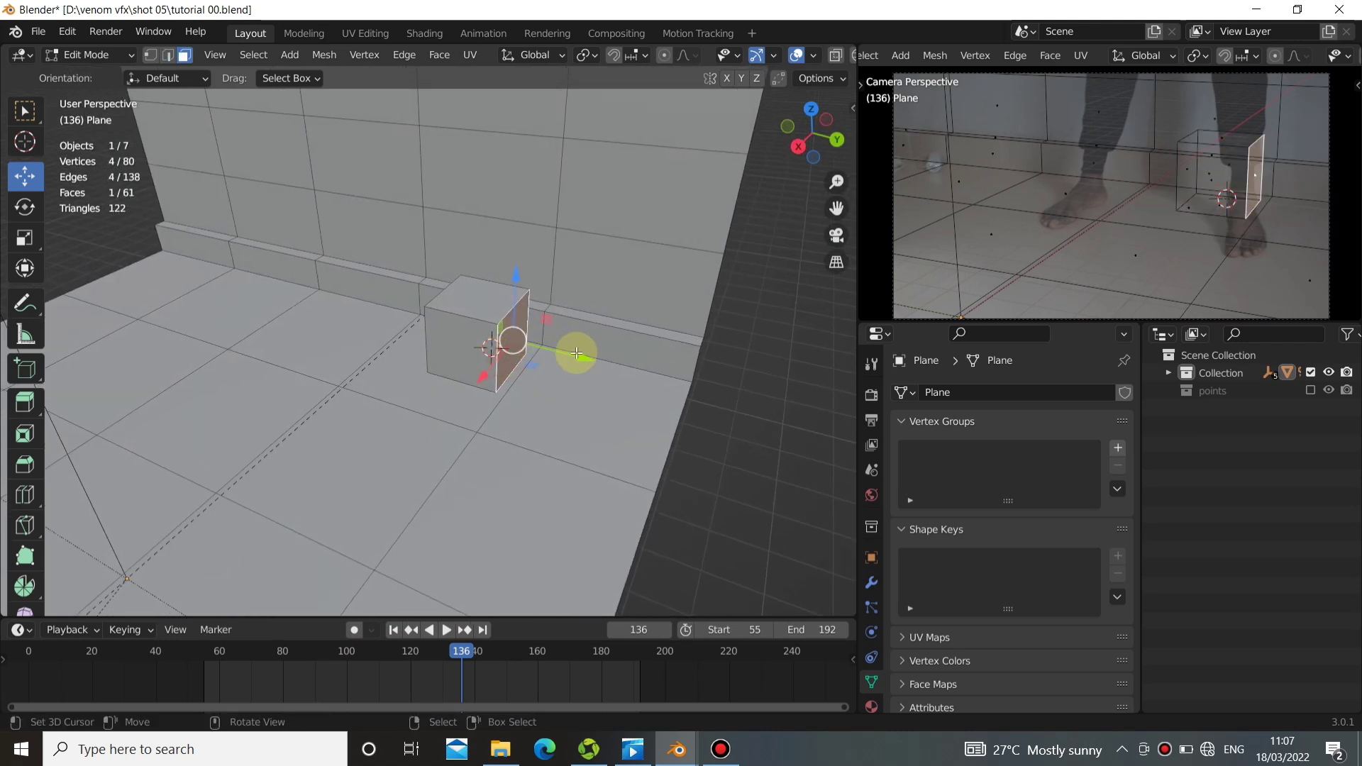
{"action": "left_click_drag", "start_coordinate": [576, 353], "coordinate": [593, 367]}
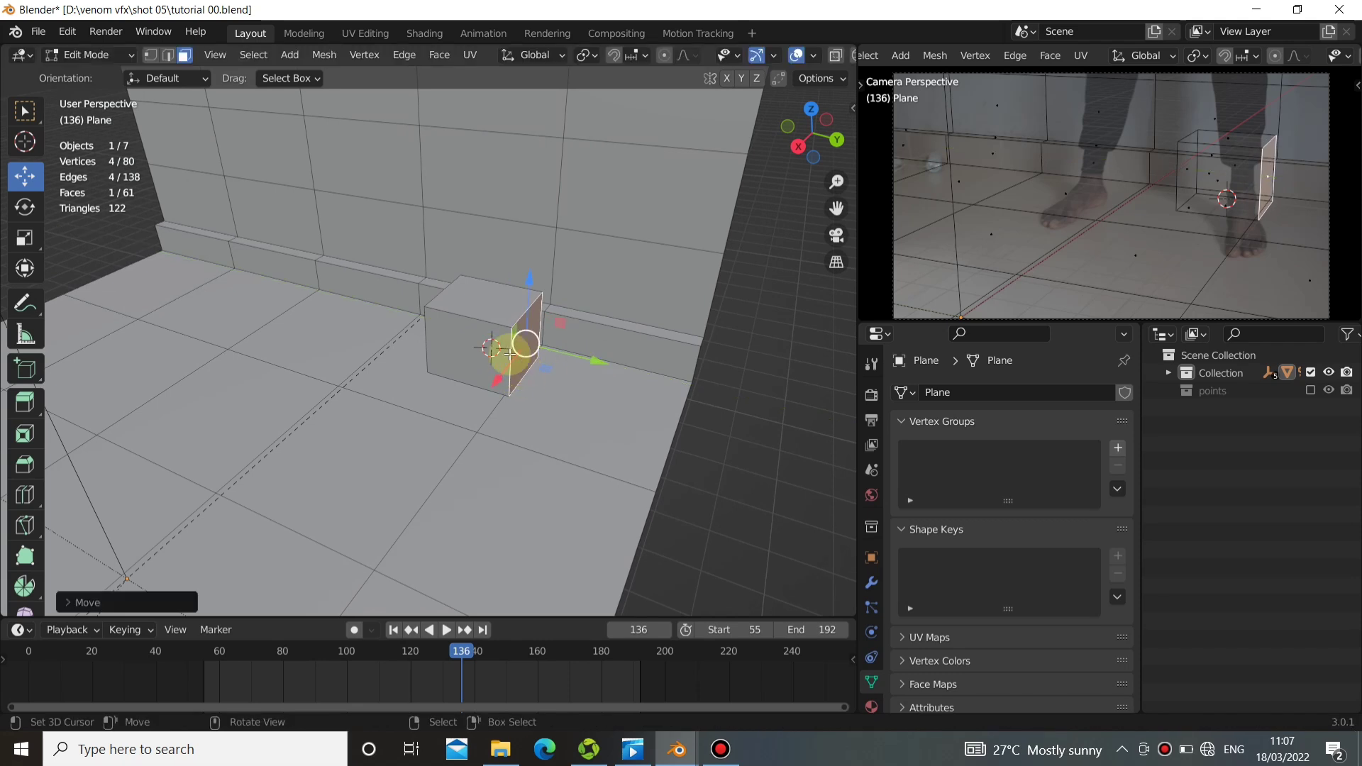
Select the cube's negative-Y face and move it inward along positive Y to narrow the cube around the leg.
{"action": "middle_click_drag", "start_coordinate": [418, 339], "coordinate": [487, 325]}
{"action": "right_click", "coordinate": [457, 318]}
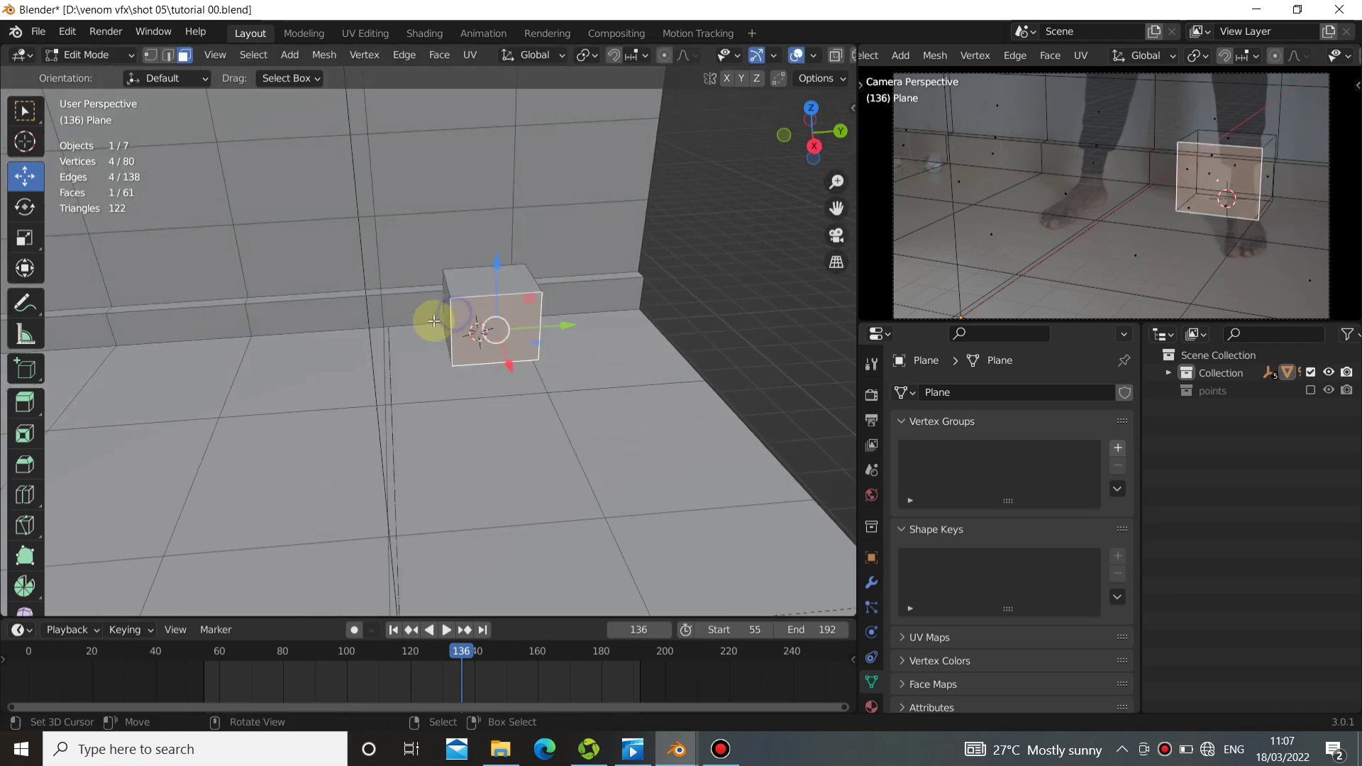
{"action": "right_click", "coordinate": [432, 317]}
{"action": "right_click", "coordinate": [465, 309]}
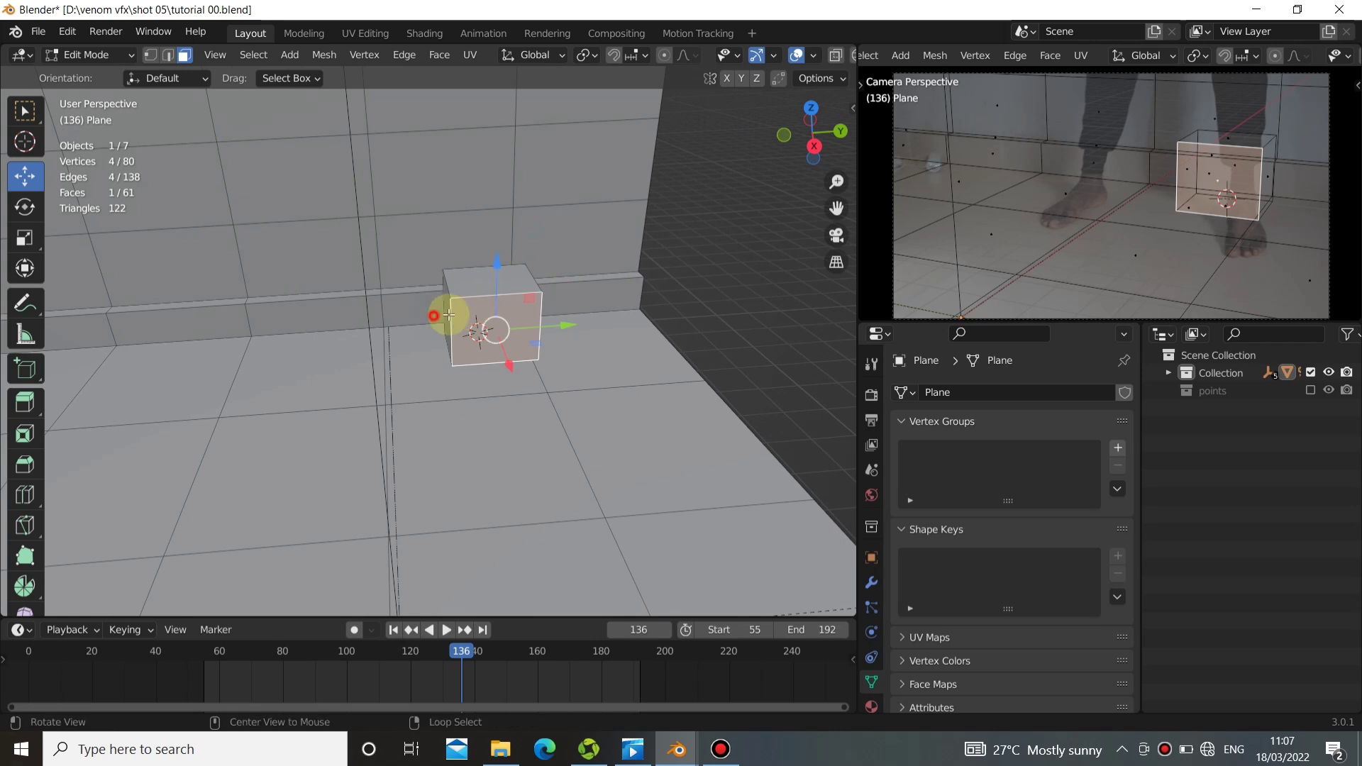
{"action": "left_click_drag", "start_coordinate": [449, 314], "coordinate": [516, 298], "text": "alt"}
{"action": "right_click", "coordinate": [451, 310]}
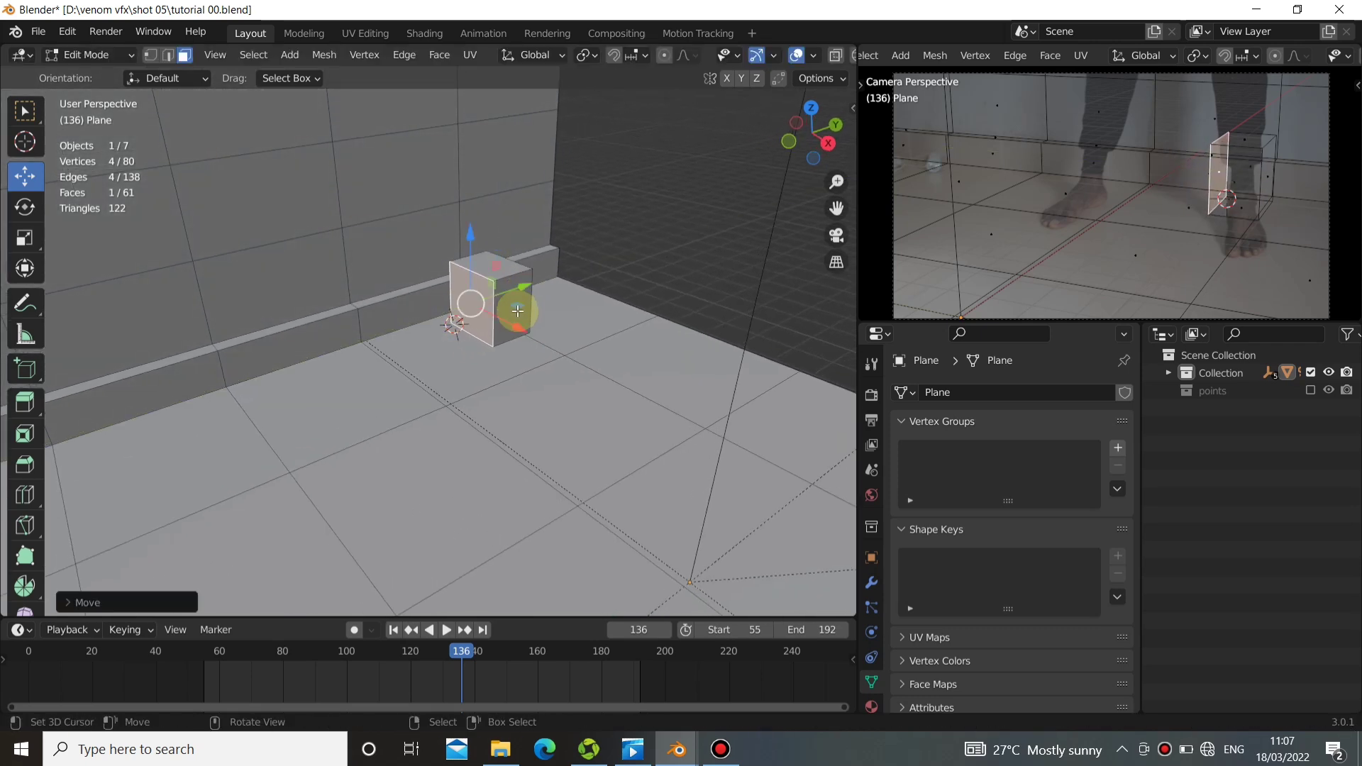
Select the cube's linked geometry, separate it into its own object, and select that object in Object Mode.
{"action": "middle_click_drag", "start_coordinate": [517, 310], "coordinate": [371, 322]}
{"action": "middle_click_drag", "start_coordinate": [573, 388], "coordinate": [565, 432]}
{"action": "key", "text": "Tab"}
{"action": "key", "text": "Tab"}
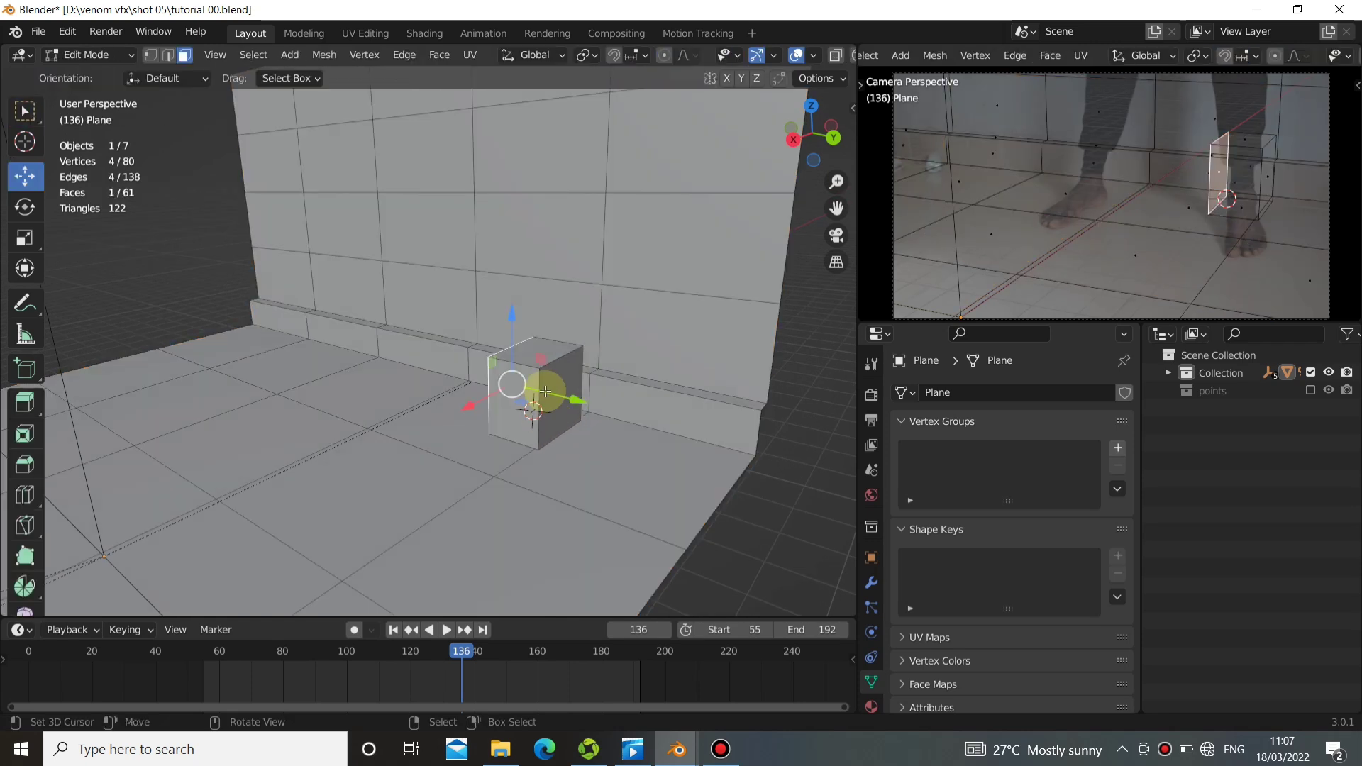
{"action": "key", "text": "l"}
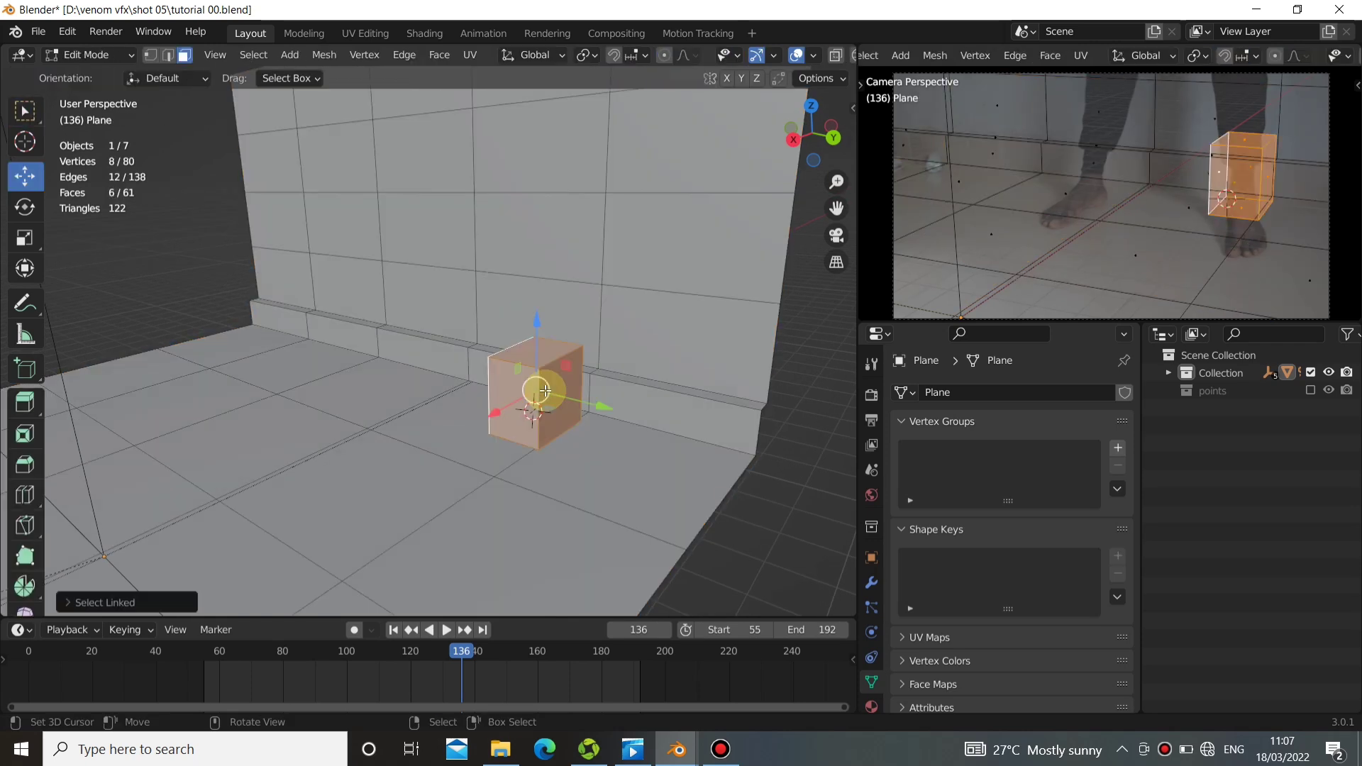
{"action": "key", "text": "p"}
{"action": "left_click", "coordinate": [544, 392]}
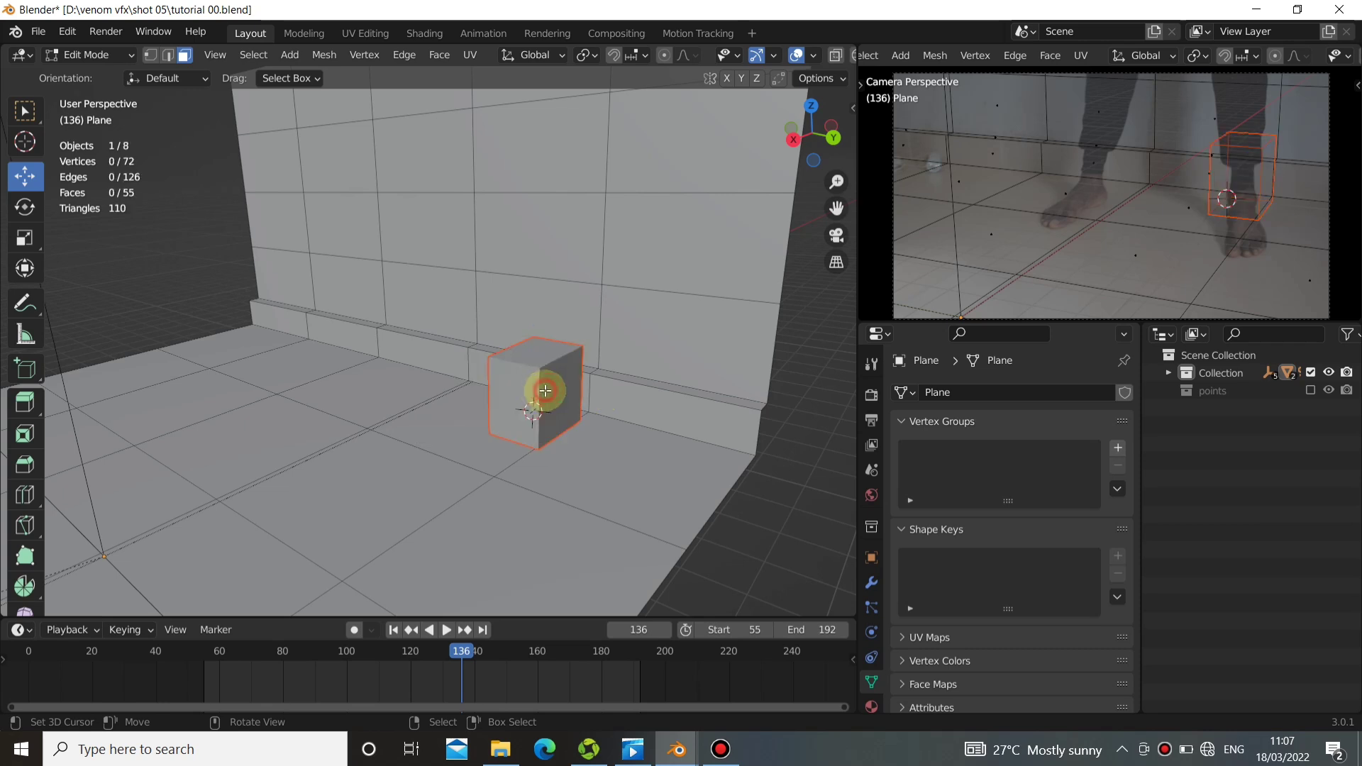
{"action": "key", "text": "Tab"}
{"action": "left_click", "coordinate": [537, 388]}
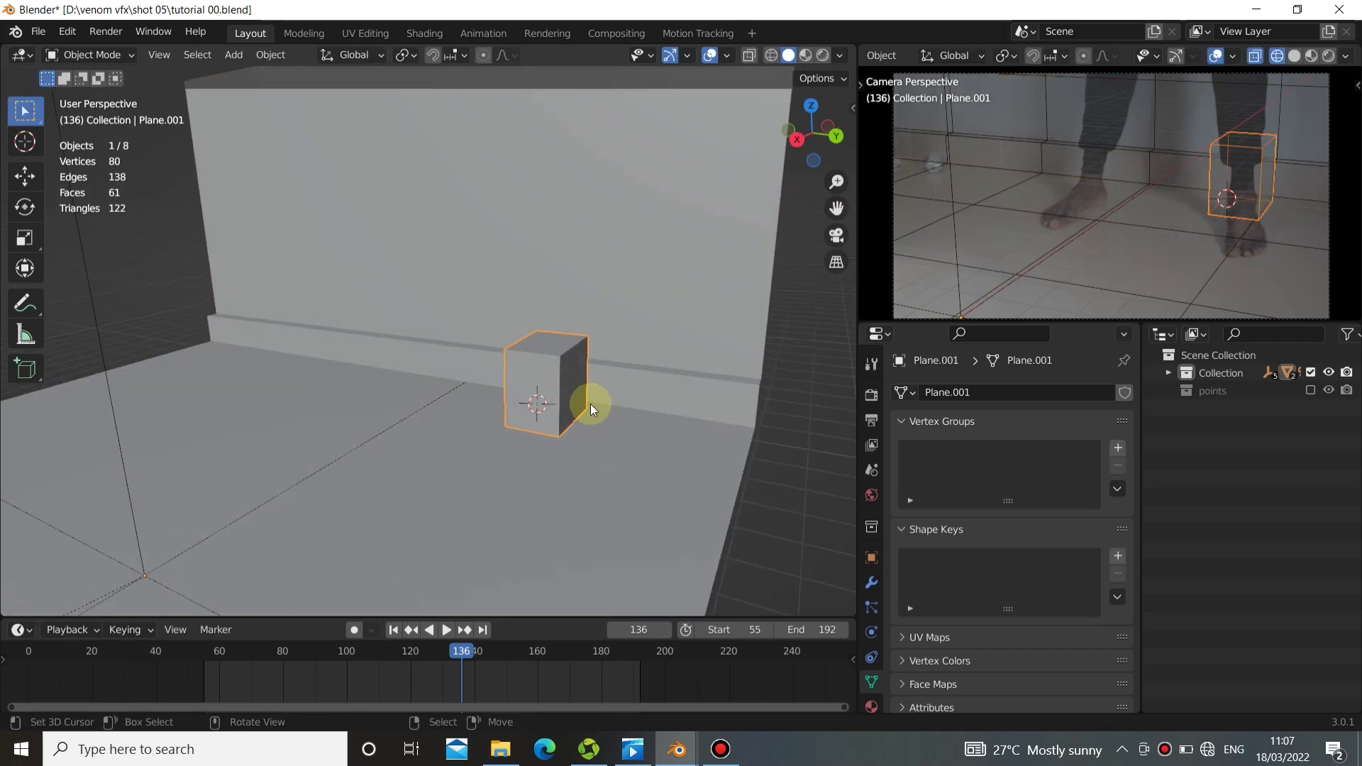
Set the separated cube's origin to its geometry.
{"action": "key", "text": "s"}
{"action": "right_click", "coordinate": [581, 419]}
{"action": "left_click", "coordinate": [271, 57]}
{"action": "mouse_move", "coordinate": [288, 93]}
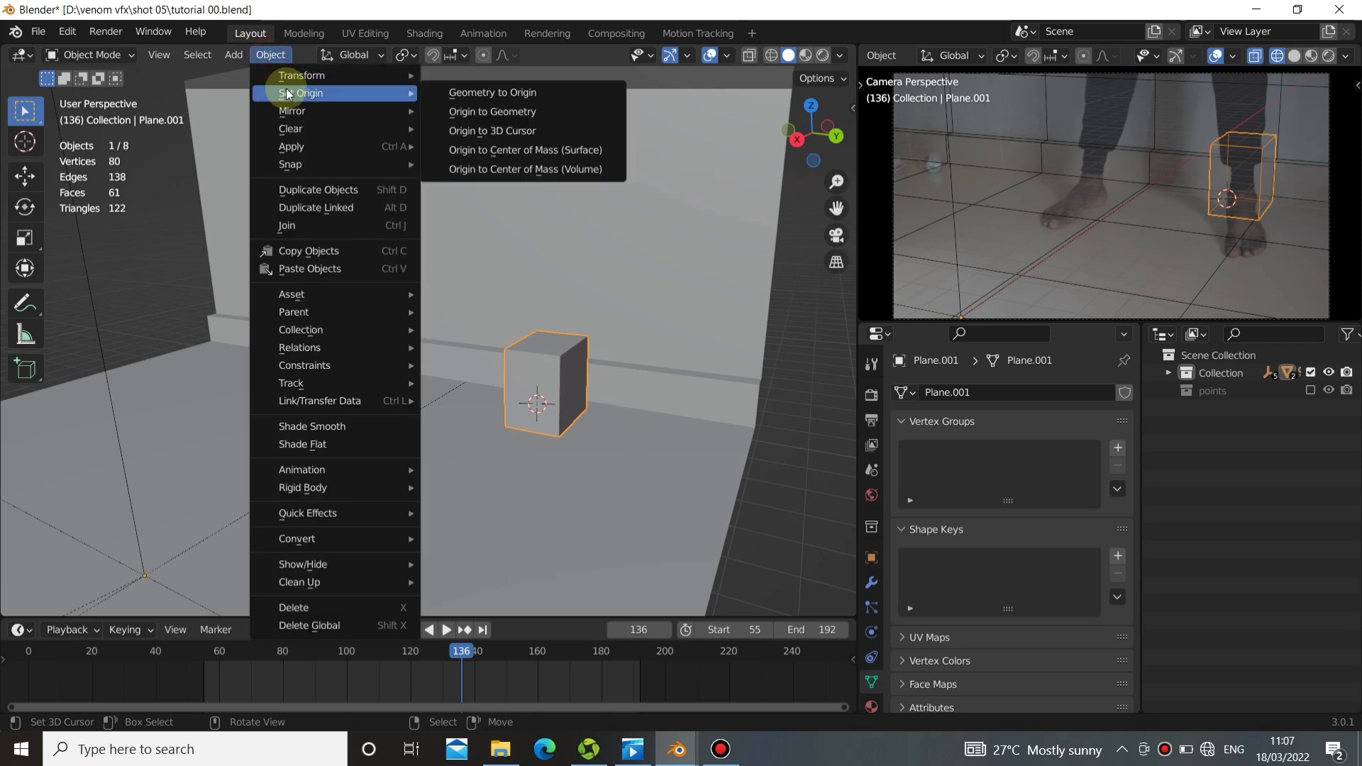
{"action": "left_click", "coordinate": [517, 111]}
Scale the cube down slightly and uniformly about its centre.
{"action": "key", "text": "s"}
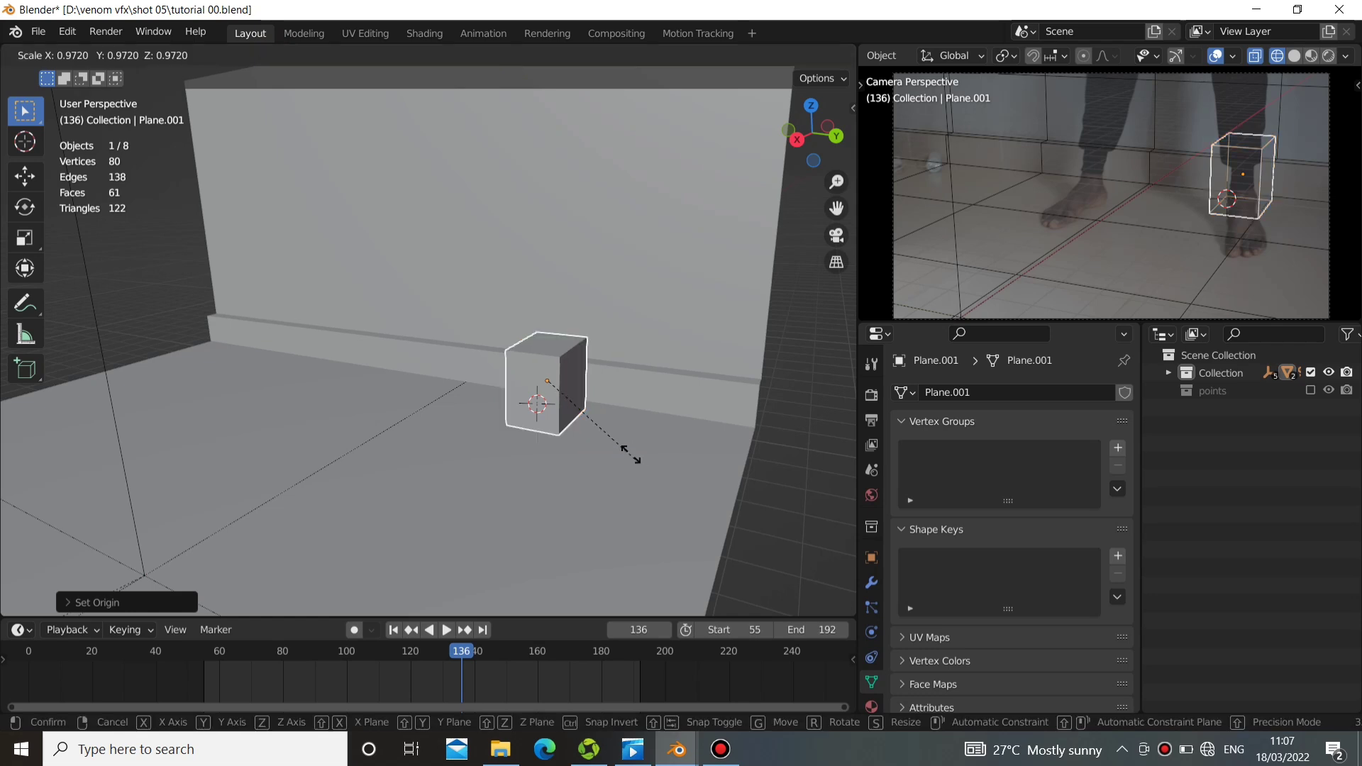
{"action": "right_click", "coordinate": [624, 404]}
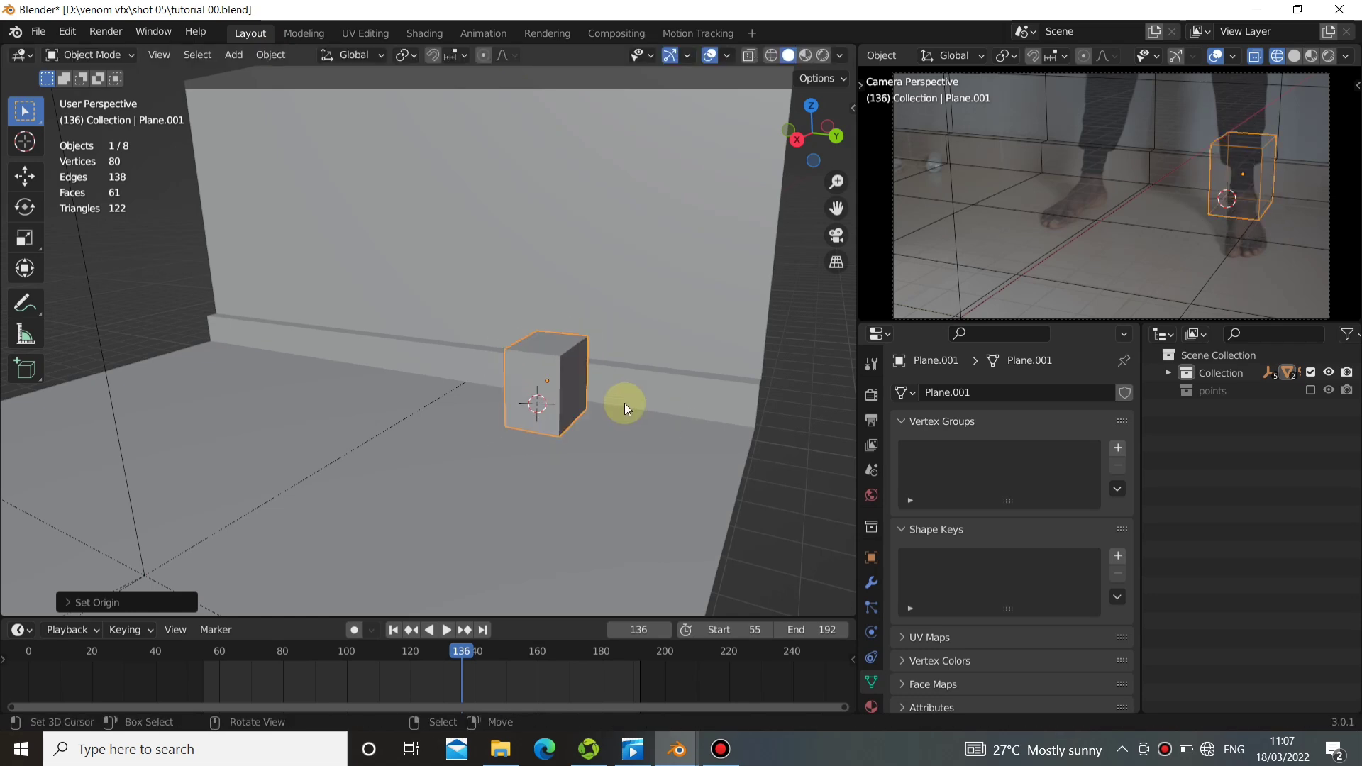
{"action": "middle_click_drag", "start_coordinate": [586, 413], "coordinate": [457, 363]}
{"action": "middle_click_drag", "start_coordinate": [565, 406], "coordinate": [524, 400]}
{"action": "key", "text": "s"}
{"action": "left_click", "coordinate": [589, 436]}
In Edit Mode, move the cube's positive-X face inward toward the wall and its wall-side face slightly toward positive X.
{"action": "key", "text": "Tab"}
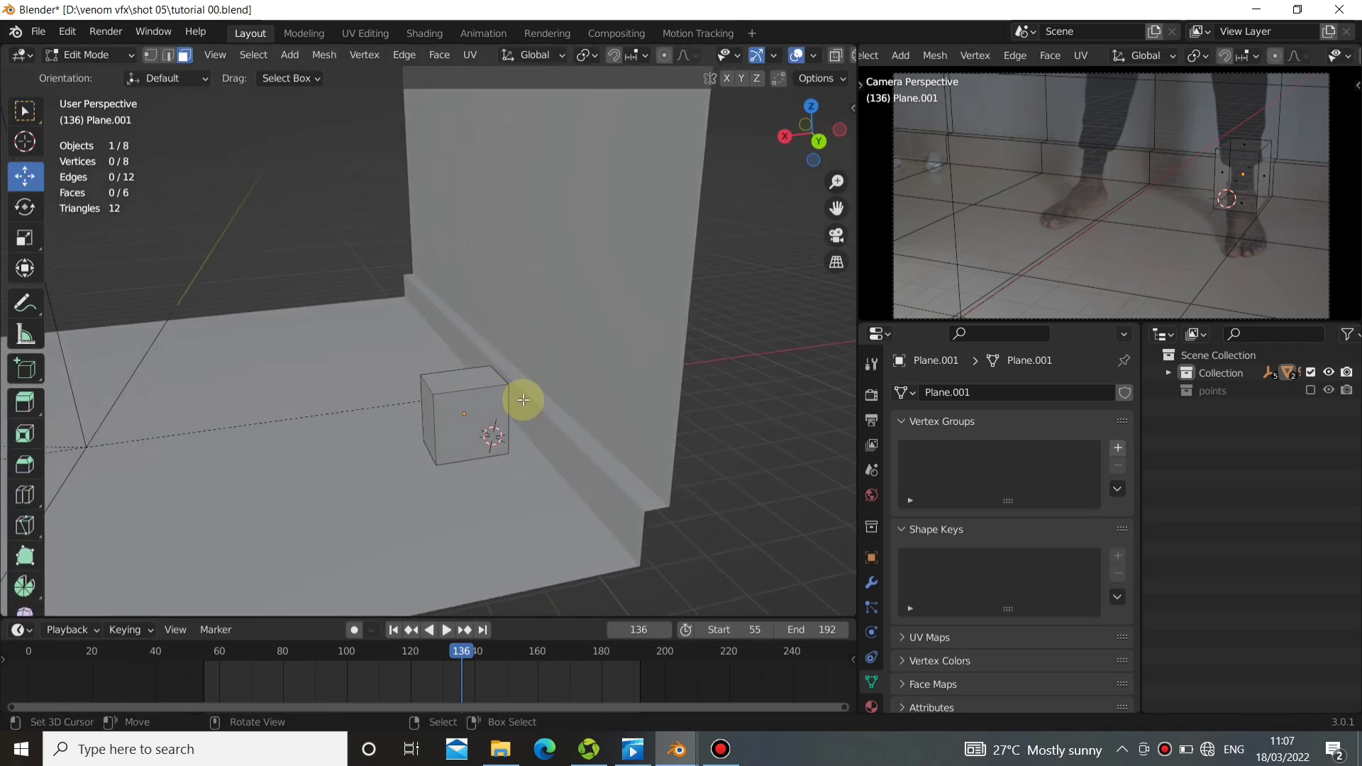
{"action": "left_click", "coordinate": [428, 416]}
{"action": "left_click_drag", "start_coordinate": [372, 425], "coordinate": [411, 416]}
{"action": "middle_click_drag", "start_coordinate": [411, 416], "coordinate": [443, 417]}
{"action": "right_click", "coordinate": [443, 418]}
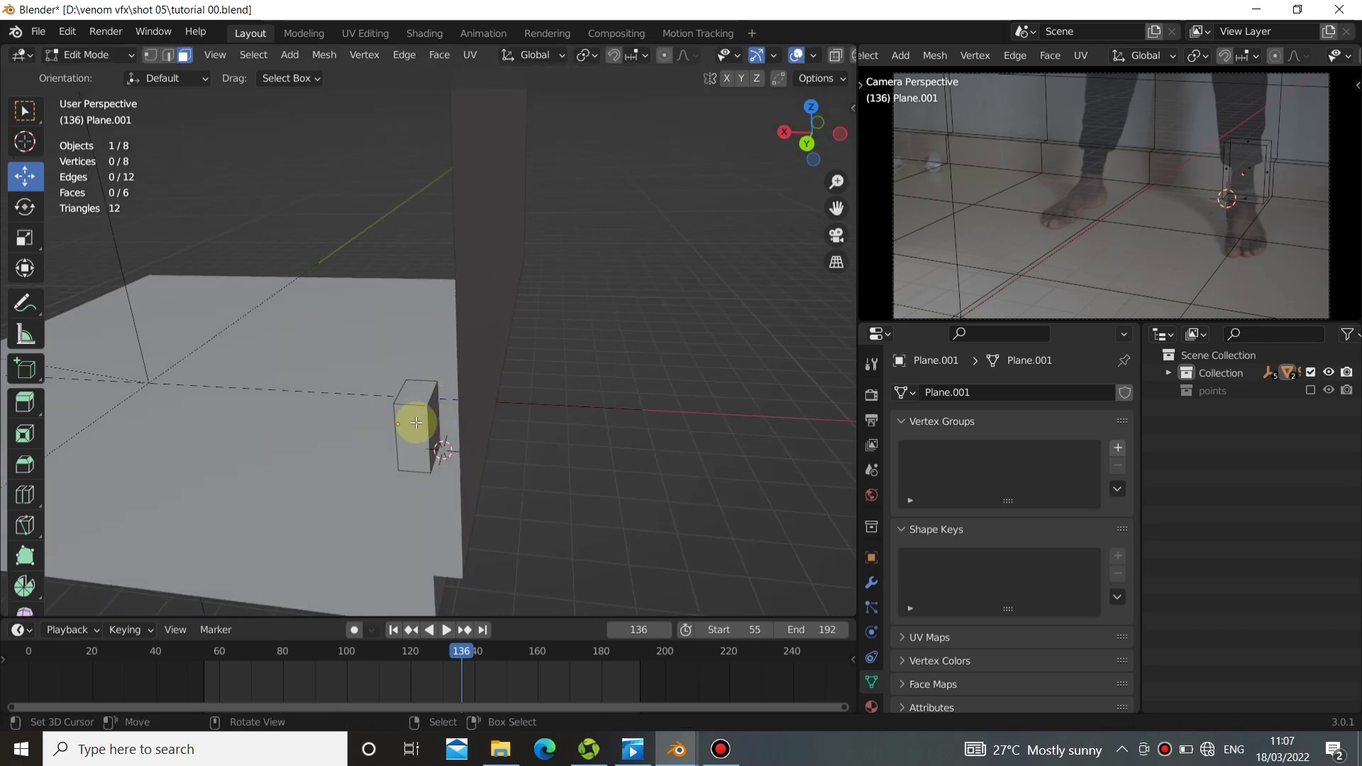
{"action": "right_click", "coordinate": [433, 423]}
{"action": "left_click_drag", "start_coordinate": [382, 422], "coordinate": [375, 414]}
{"action": "middle_click_drag", "start_coordinate": [420, 409], "coordinate": [465, 415]}
Select the cube's positive-X face and pull it outward along X, deepening the block around the leg.
{"action": "right_click", "coordinate": [457, 413]}
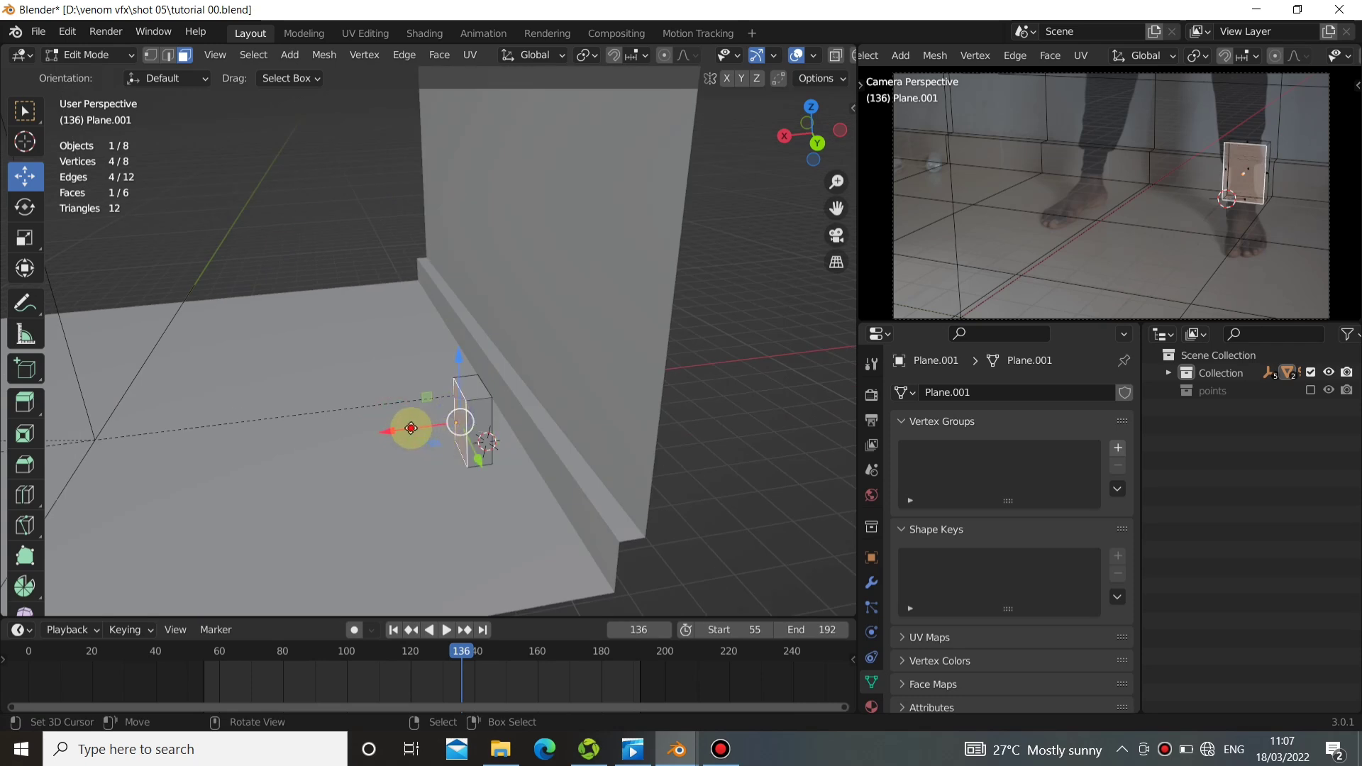
{"action": "left_click_drag", "start_coordinate": [411, 427], "coordinate": [387, 420]}
{"action": "middle_click_drag", "start_coordinate": [387, 420], "coordinate": [549, 439]}
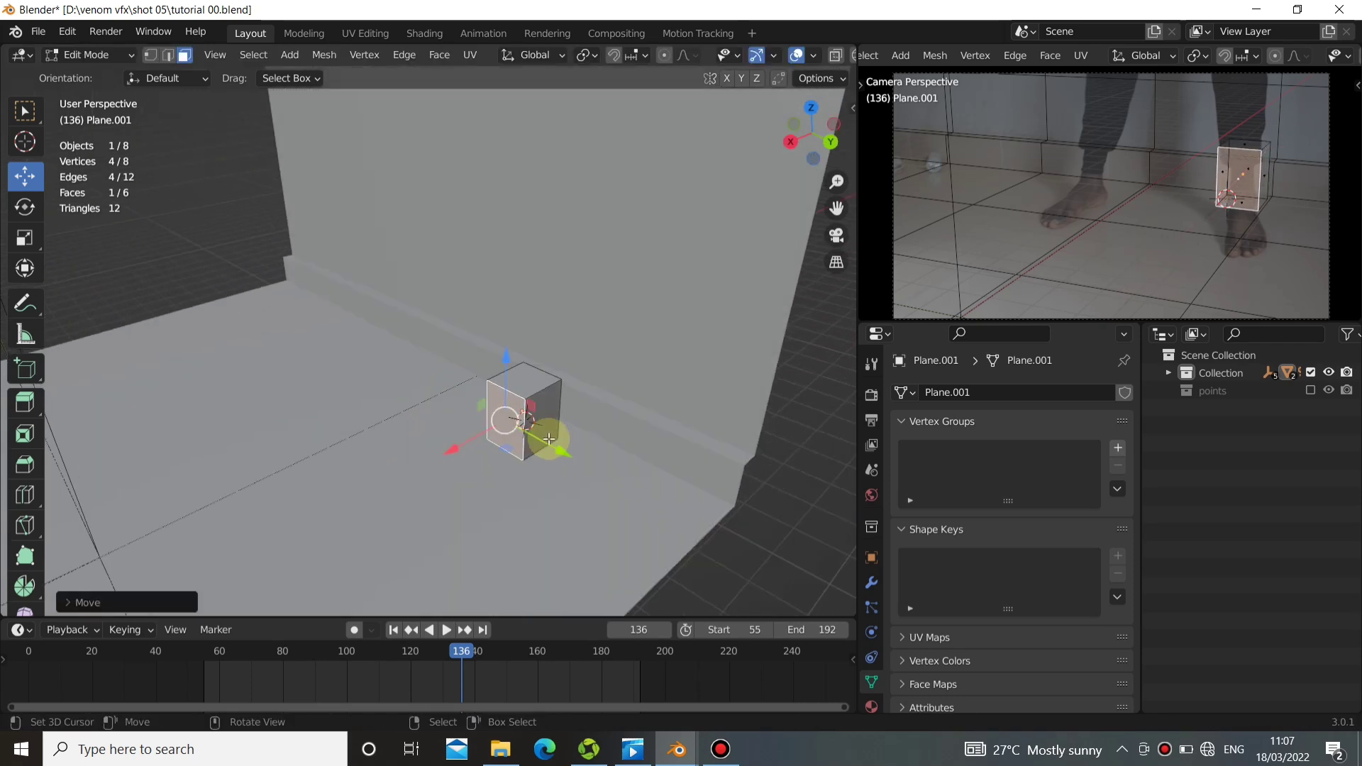
Select the whole leg block and rotate it slightly about the global Z axis to line up with the leg.
{"action": "key", "text": "a"}
{"action": "key", "text": "s"}
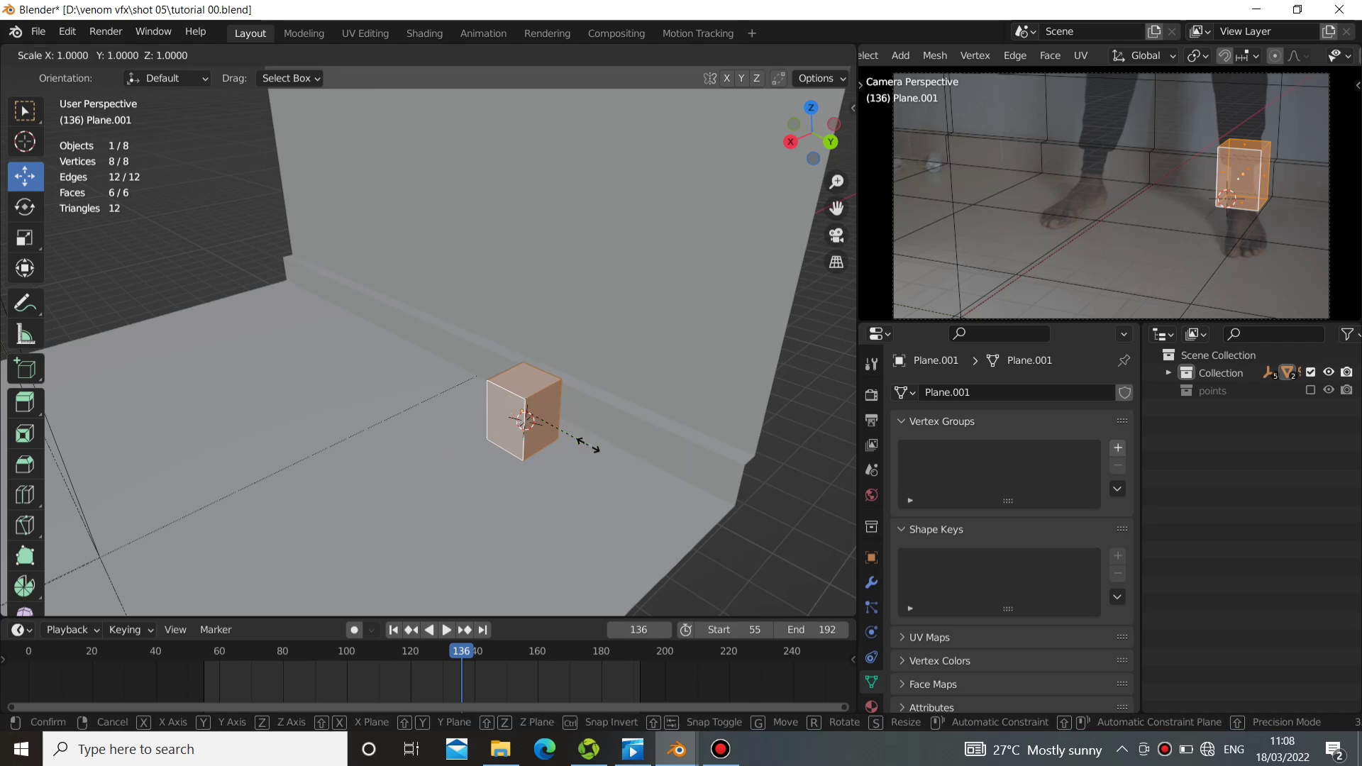
{"action": "key", "text": "z"}
{"action": "right_click", "coordinate": [612, 429]}
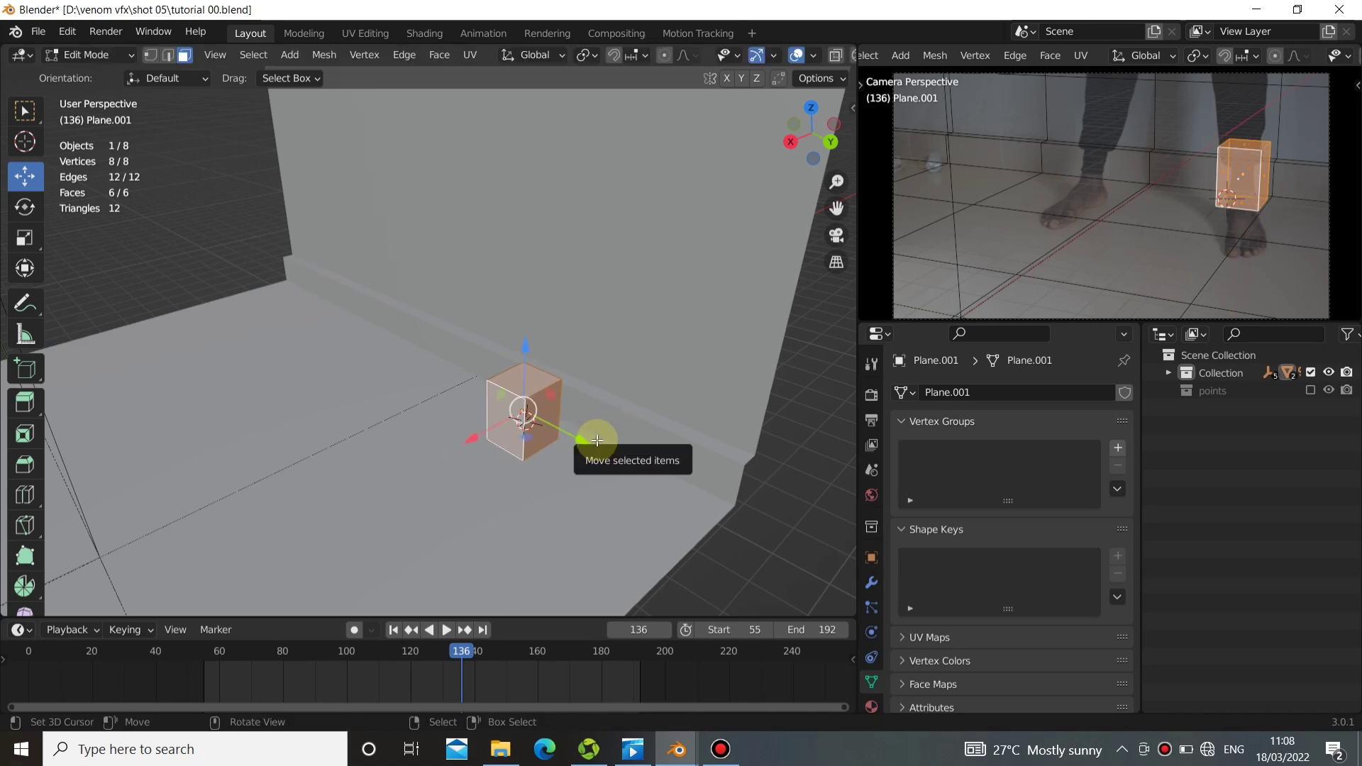
{"action": "key", "text": "r"}
{"action": "key", "text": "z"}
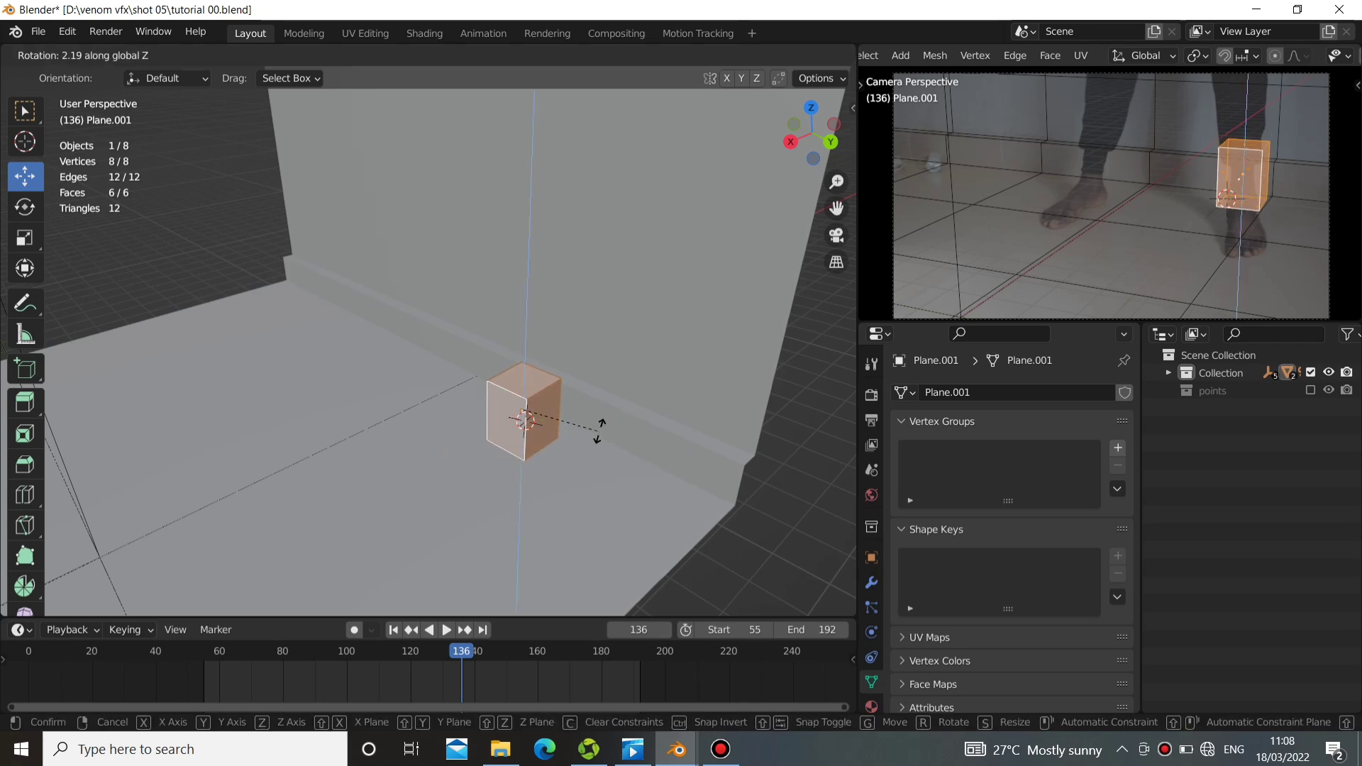
{"action": "left_click", "coordinate": [603, 411]}
Select the block's bottom face and extrude it about 0.16 m downward along Z.
{"action": "left_click_drag", "start_coordinate": [534, 422], "coordinate": [468, 388], "text": "alt"}
{"action": "key", "text": "alt+z"}
{"action": "left_click", "coordinate": [483, 375]}
{"action": "key", "text": "alt+z"}
{"action": "key", "text": "e"}
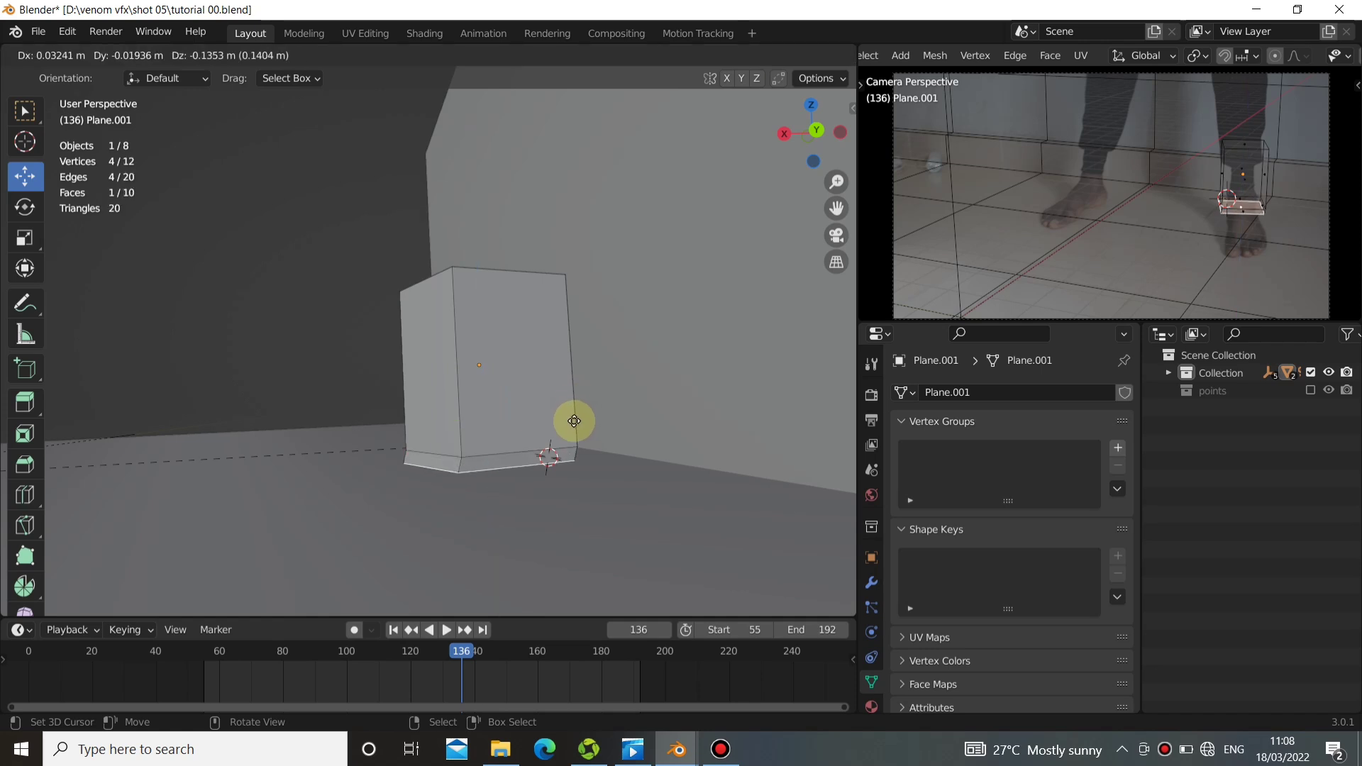
{"action": "key", "text": "z"}
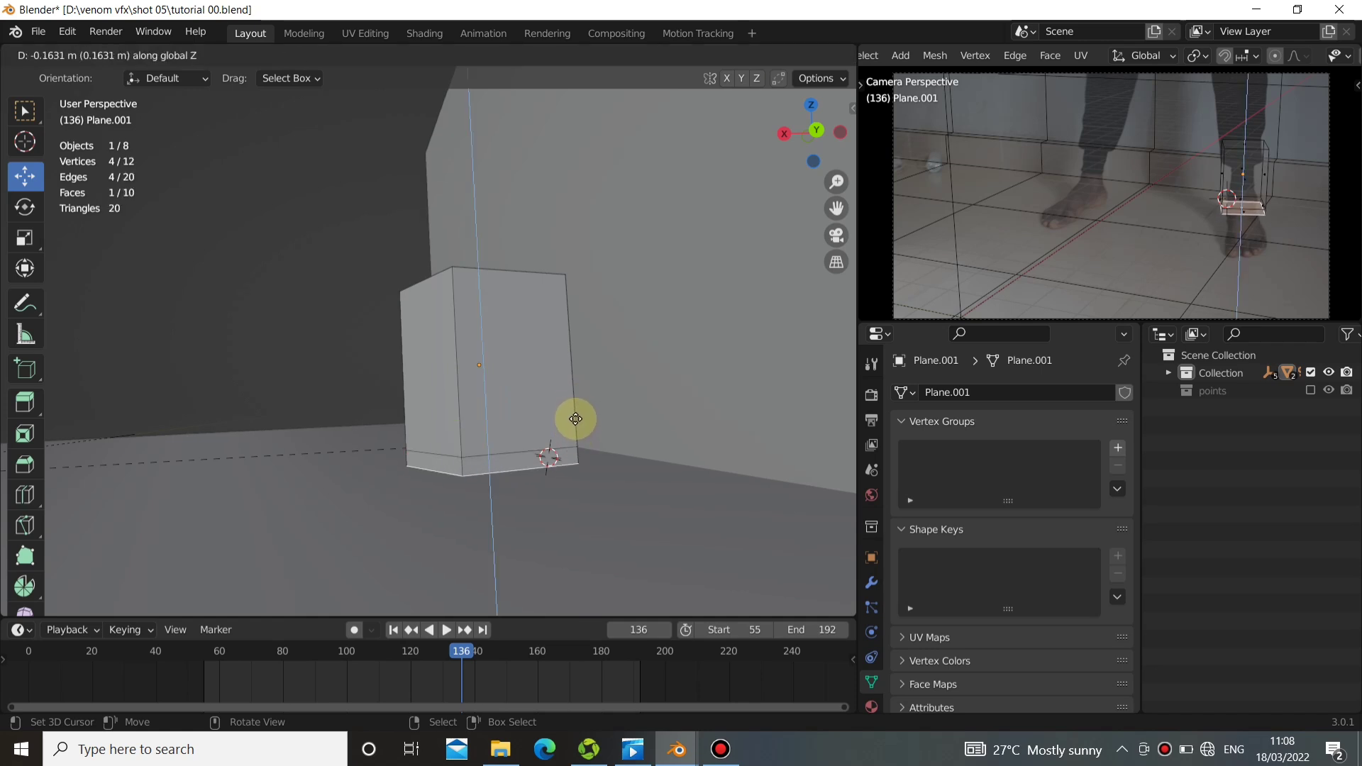
{"action": "left_click", "coordinate": [572, 418]}
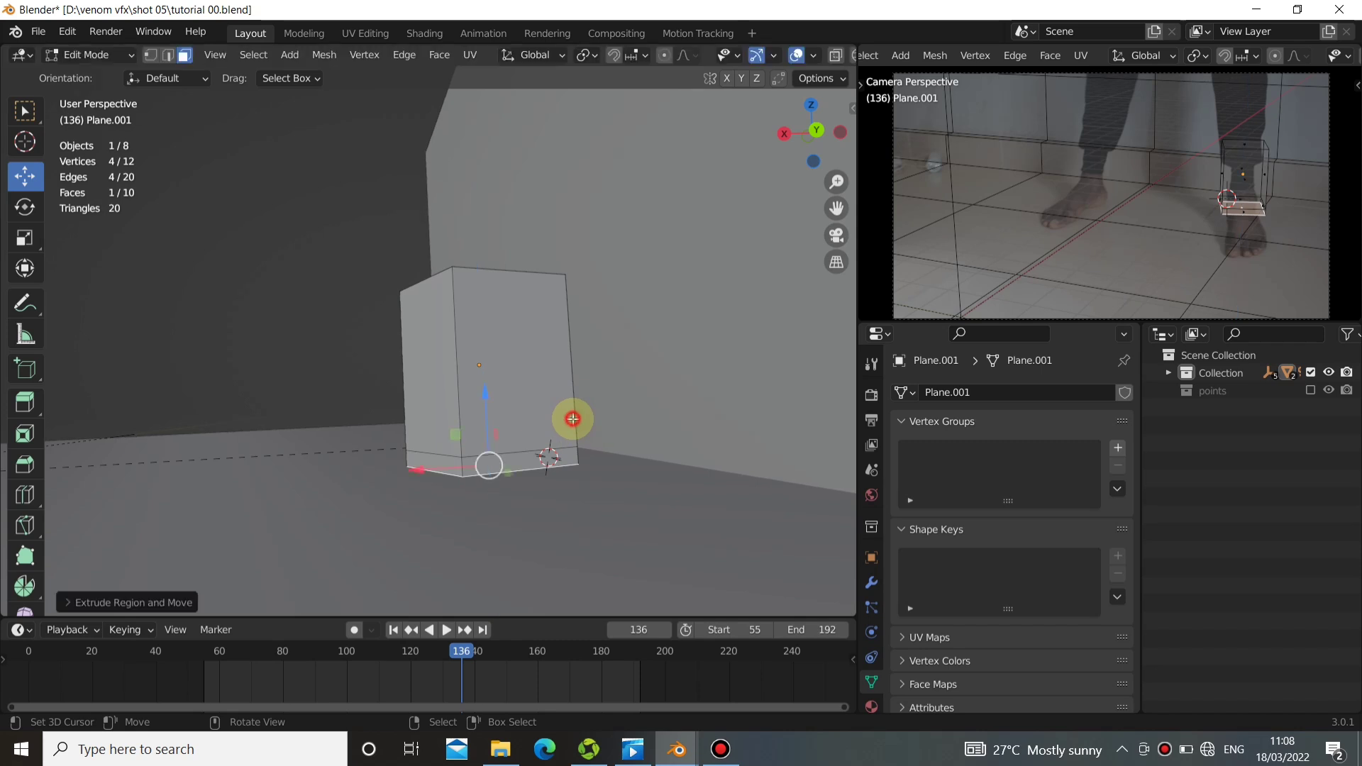
Select the edge loop just above the block's base and raise it about 0.09 m along Z.
{"action": "left_click_drag", "start_coordinate": [568, 416], "coordinate": [500, 449], "text": "alt"}
{"action": "key", "text": "a"}
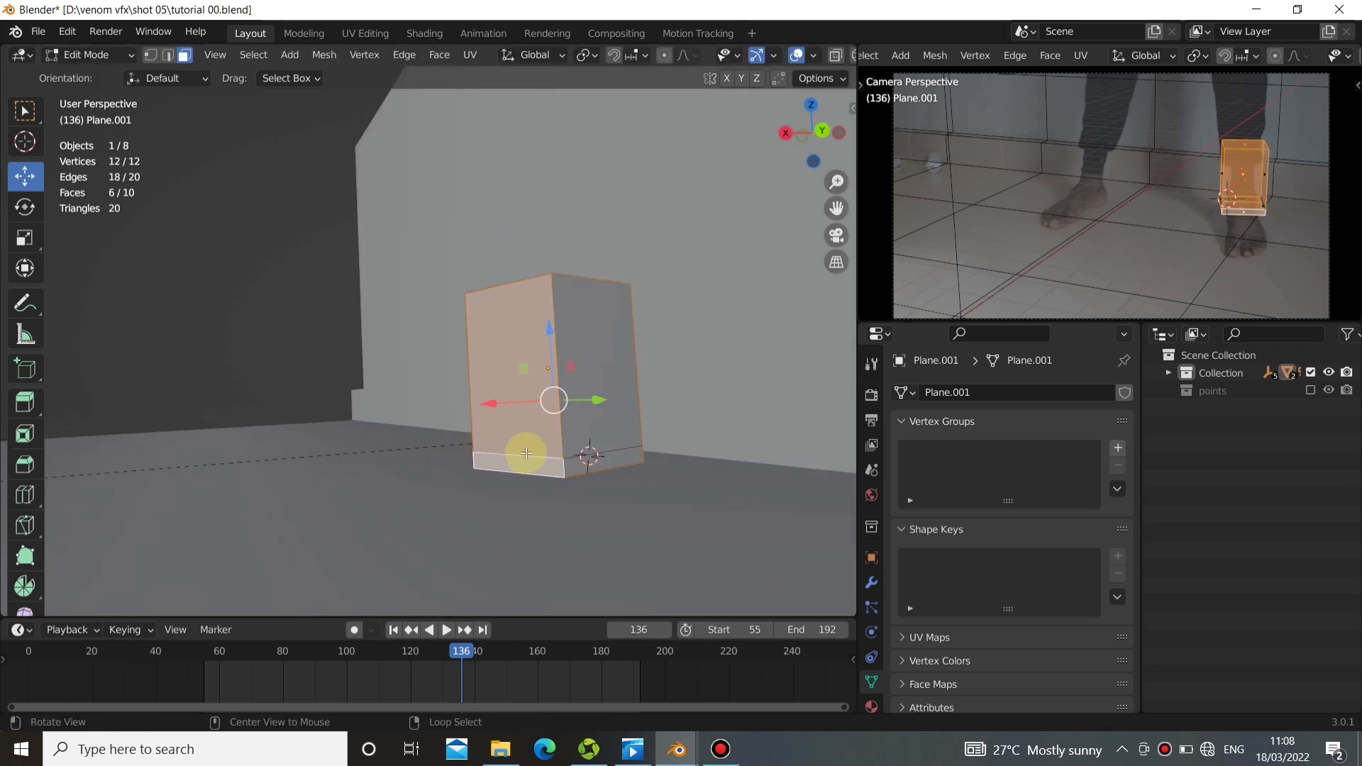
{"action": "key", "text": "alt+a"}
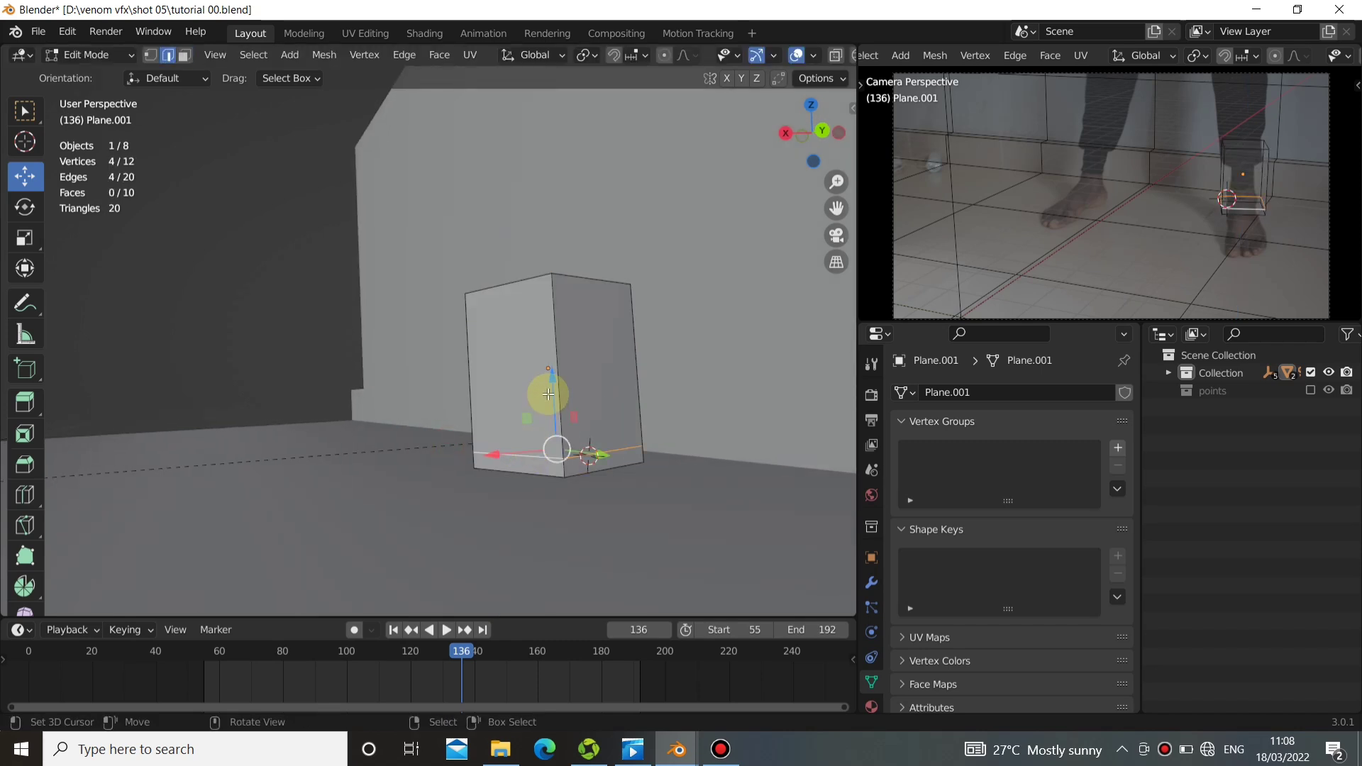
{"action": "left_click_drag", "start_coordinate": [546, 389], "coordinate": [553, 375]}
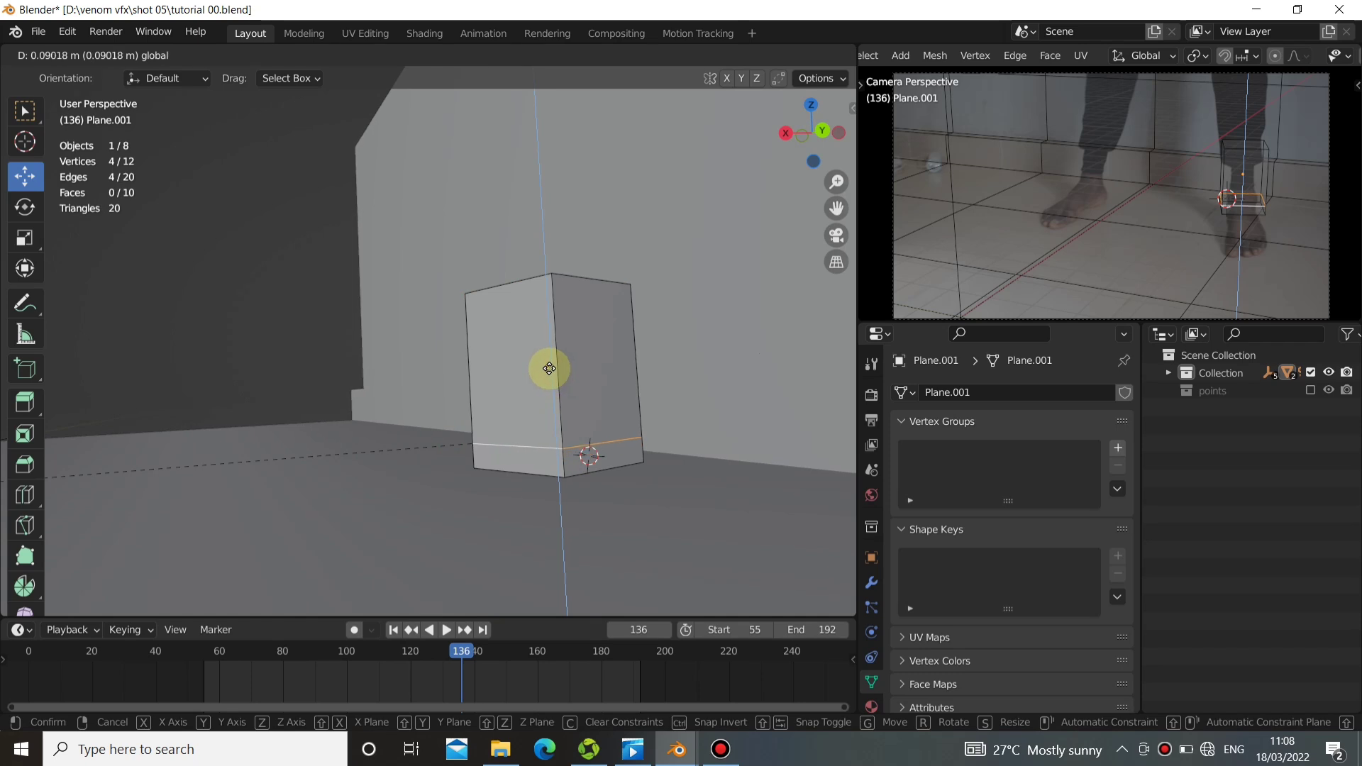
{"action": "left_click_drag", "start_coordinate": [548, 368], "coordinate": [548, 366]}
Select the block's two positive-X front faces and switch the transform orientation to Local.
{"action": "middle_click_drag", "start_coordinate": [553, 368], "coordinate": [609, 417]}
{"action": "key", "text": "3"}
{"action": "left_click", "coordinate": [605, 416]}
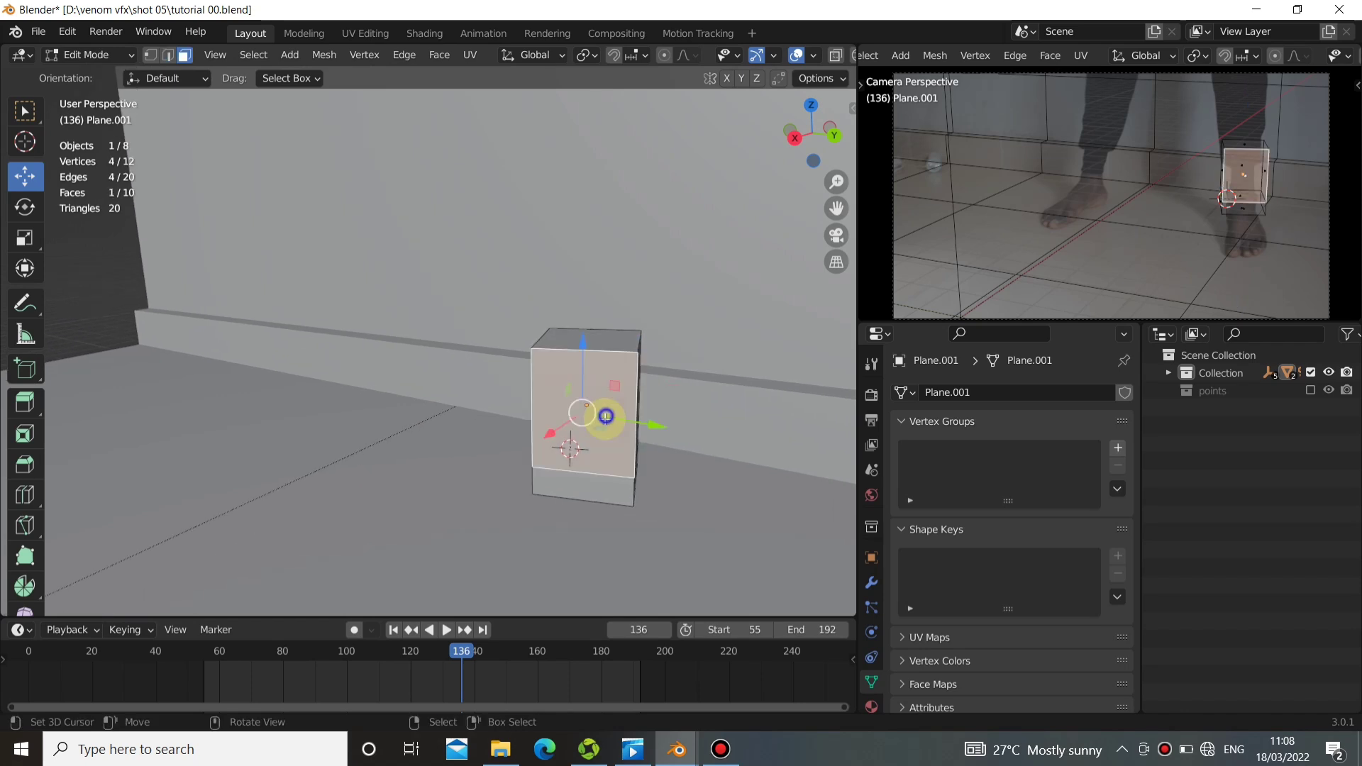
{"action": "left_click", "coordinate": [591, 492], "text": "shift"}
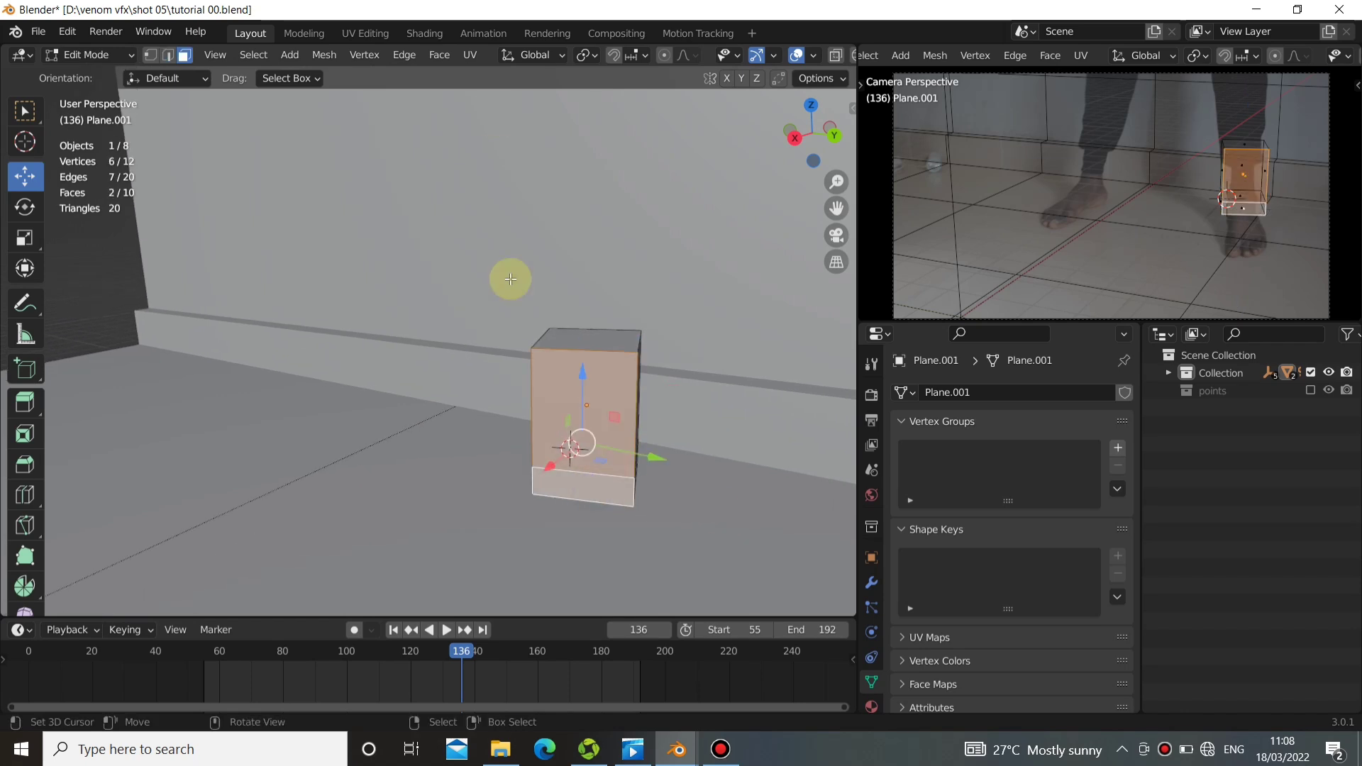
{"action": "left_click", "coordinate": [539, 56]}
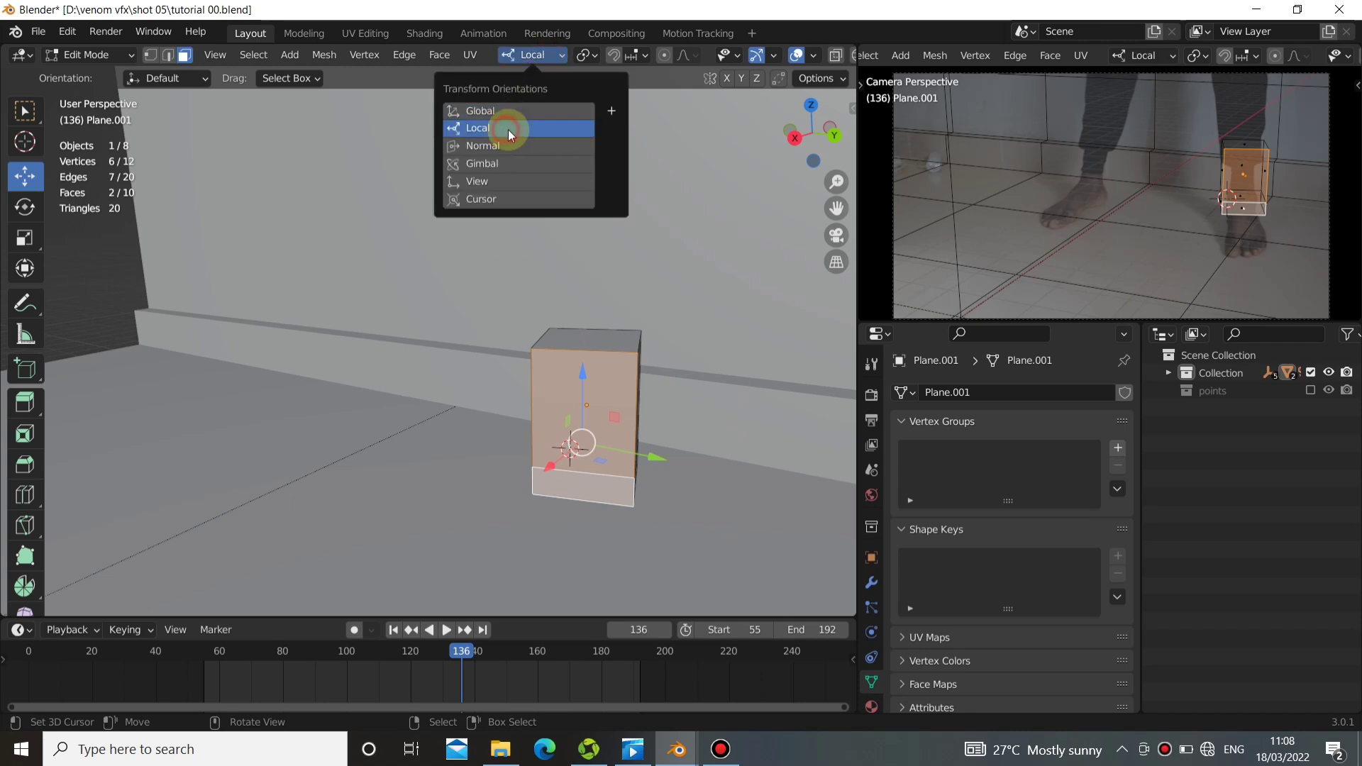
{"action": "middle_click_drag", "start_coordinate": [654, 389], "coordinate": [651, 477]}
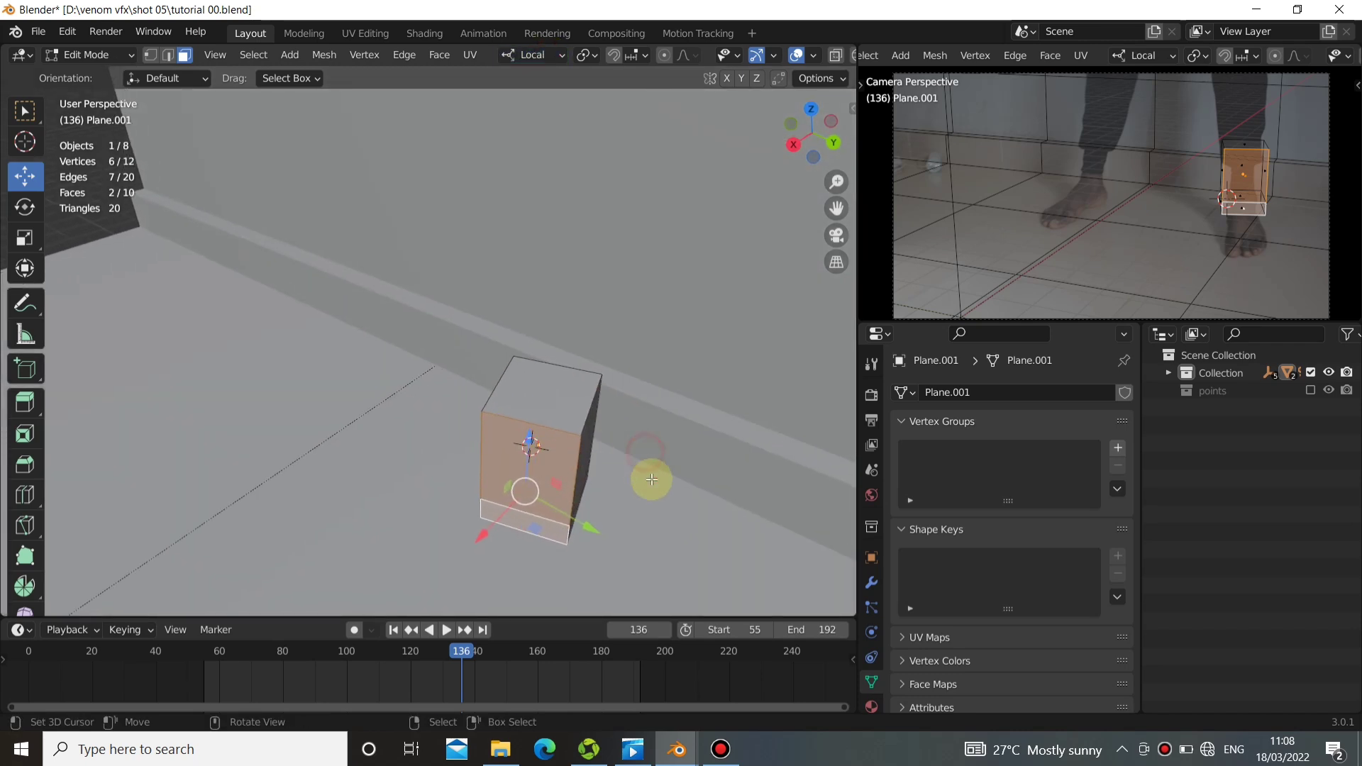
Scale the two front faces uniformly to about 0.8 and lower them slightly along local Z.
{"action": "key", "text": "s"}
{"action": "key", "text": "x"}
{"action": "key", "text": "x"}
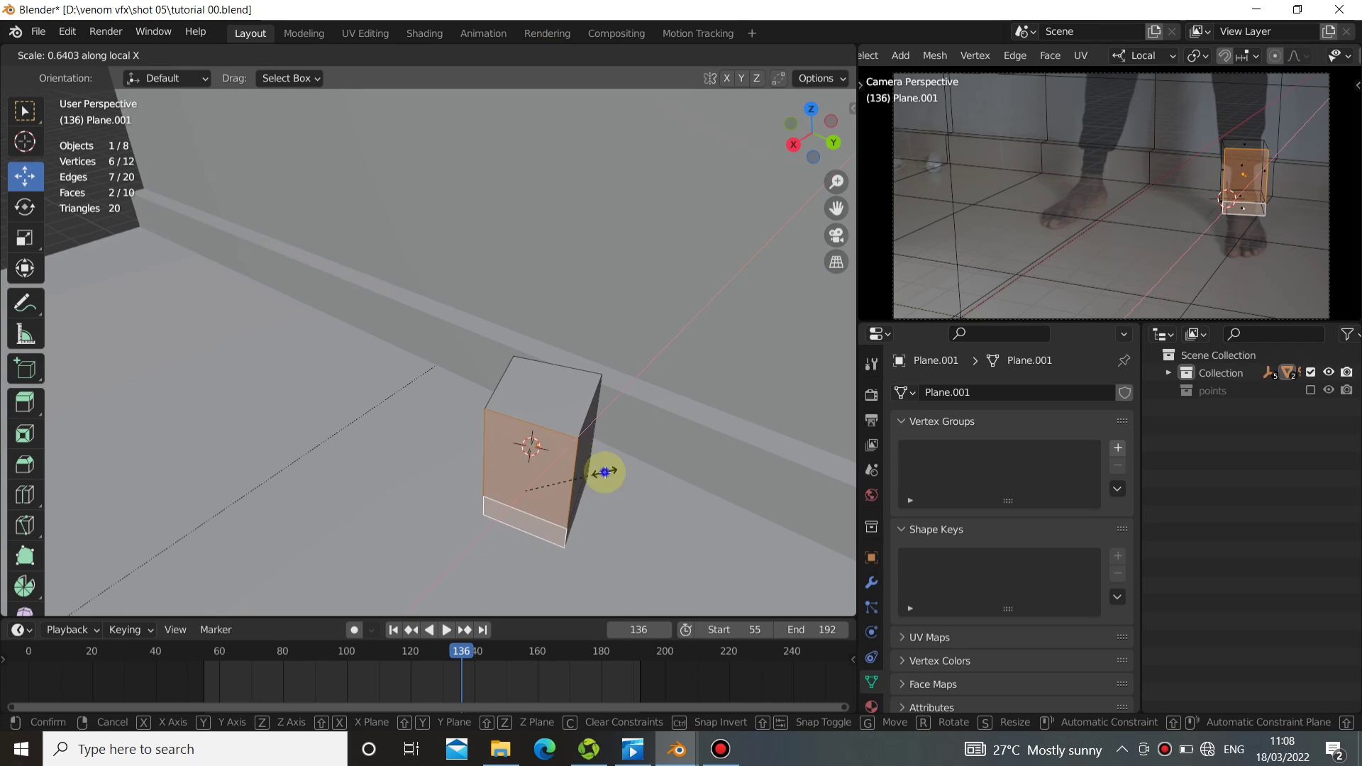
{"action": "key", "text": "x"}
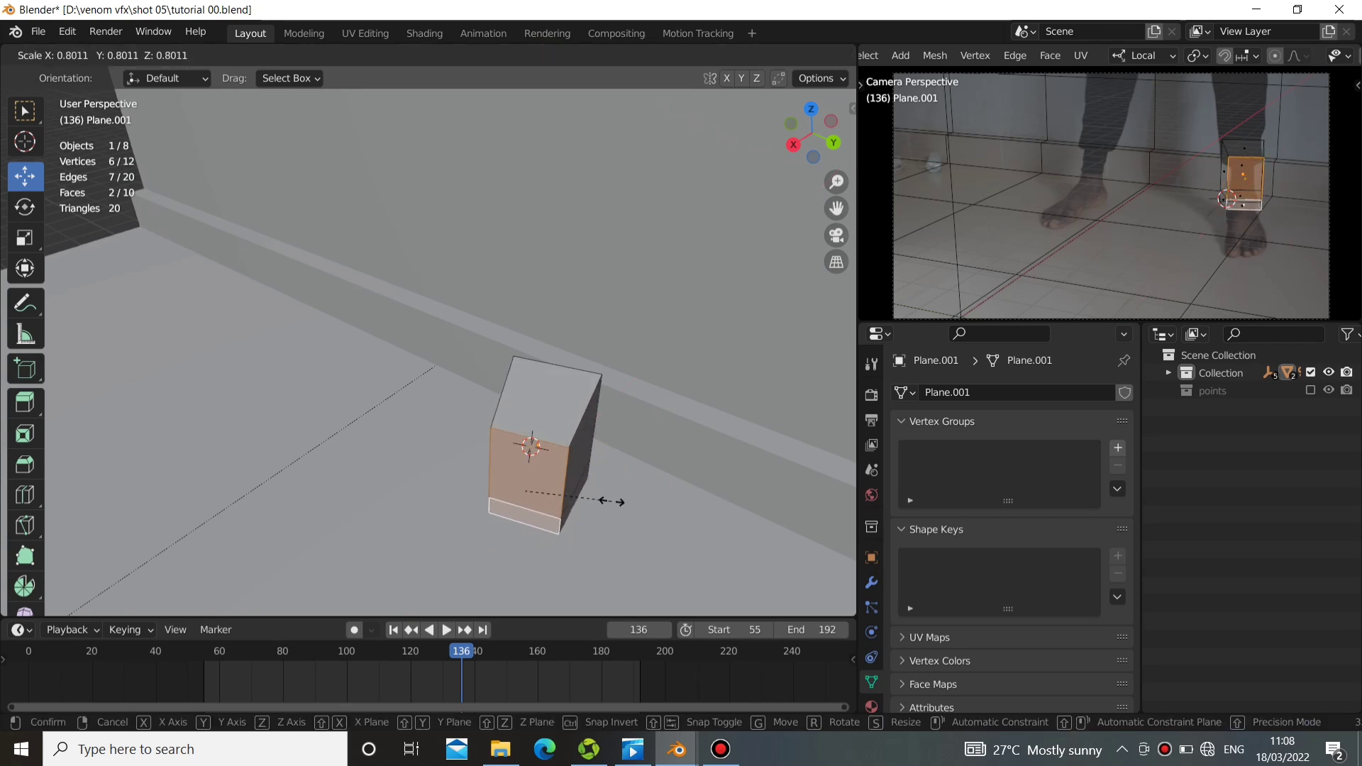
{"action": "left_click", "coordinate": [607, 499]}
{"action": "middle_click_drag", "start_coordinate": [606, 499], "coordinate": [422, 372]}
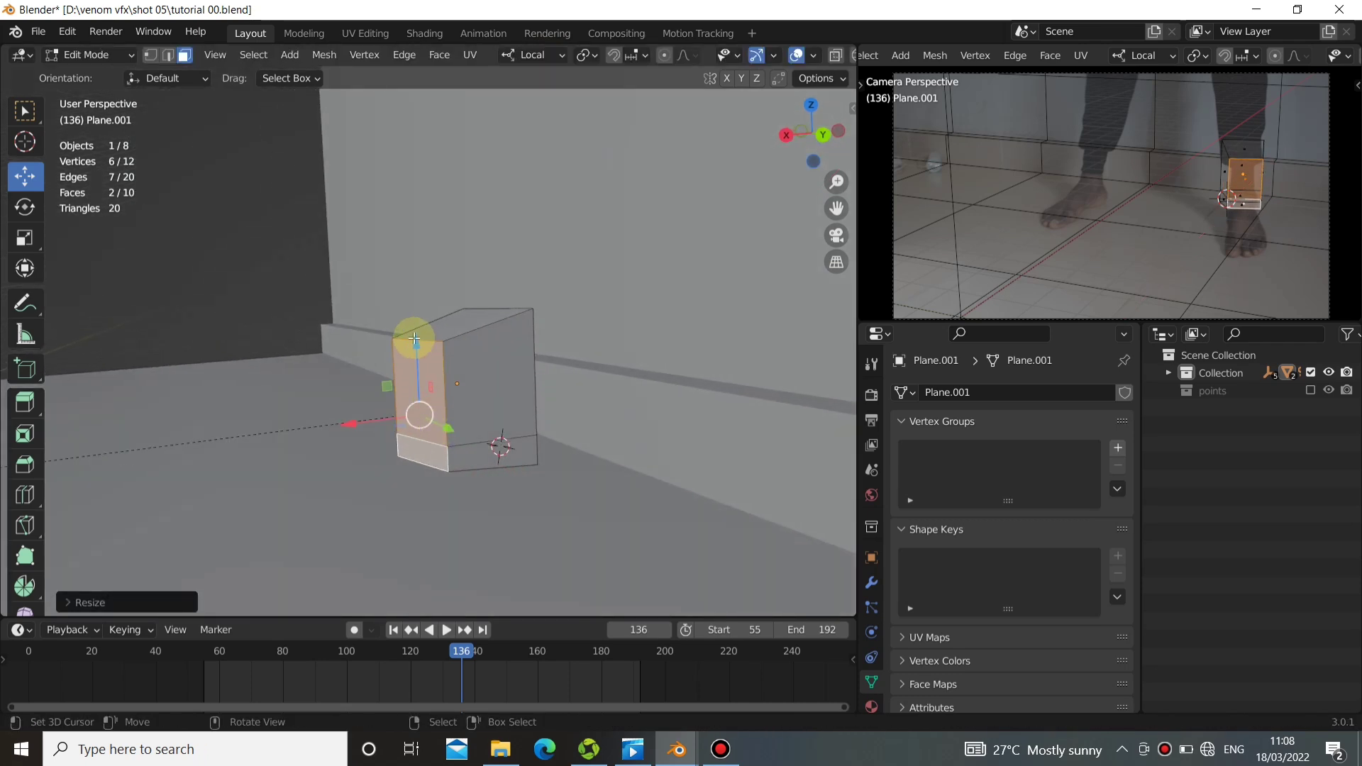
{"action": "mouse_move", "coordinate": [414, 339]}
{"action": "left_mouse_down"}
{"action": "mouse_move", "coordinate": [414, 359]}
{"action": "mouse_move", "coordinate": [424, 351]}
{"action": "left_mouse_up"}
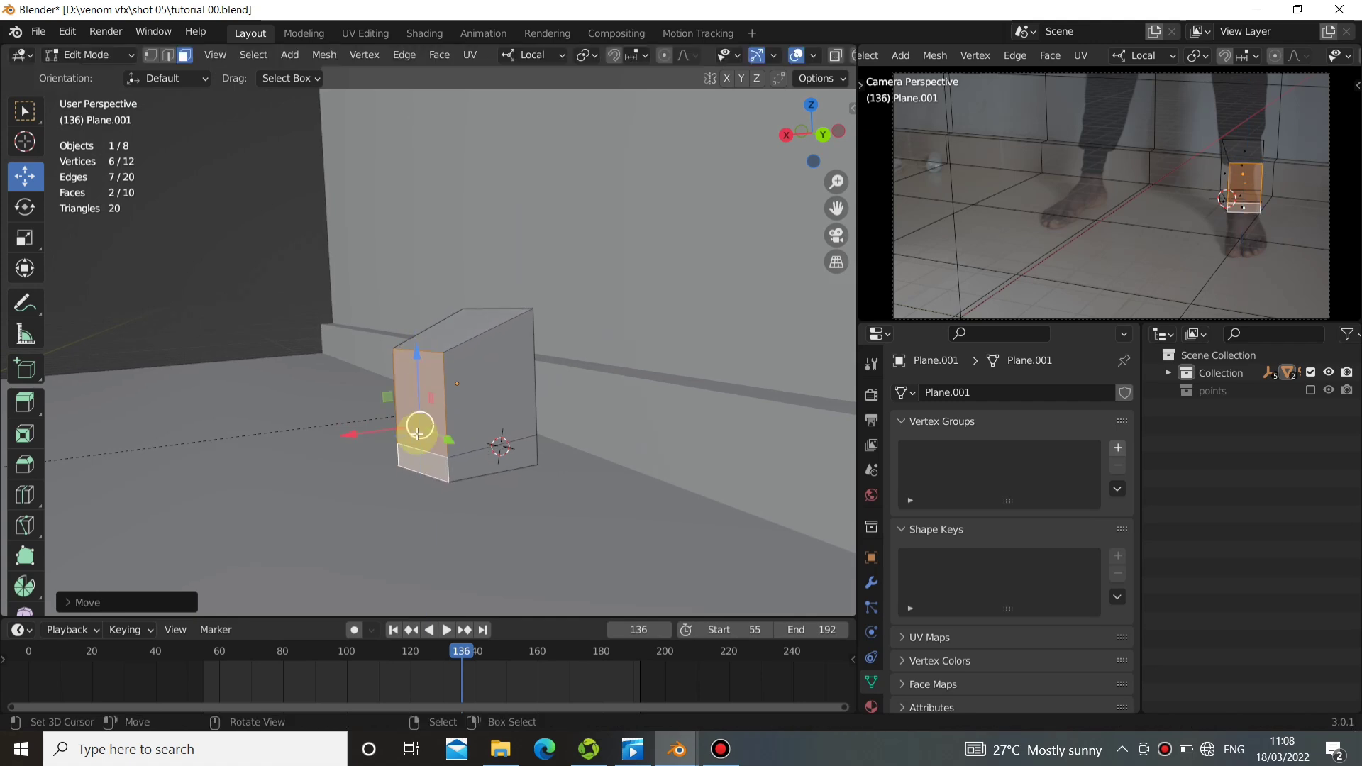
Extrude the lower front face about 2 m outward along local X to form the foot.
{"action": "left_click", "coordinate": [433, 462]}
{"action": "mouse_move", "coordinate": [433, 462]}
{"action": "middle_mouse_down"}
{"action": "mouse_move", "coordinate": [426, 489]}
{"action": "mouse_move", "coordinate": [478, 438]}
{"action": "mouse_move", "coordinate": [456, 459]}
{"action": "mouse_move", "coordinate": [410, 454]}
{"action": "middle_mouse_up"}
{"action": "key", "text": "e"}
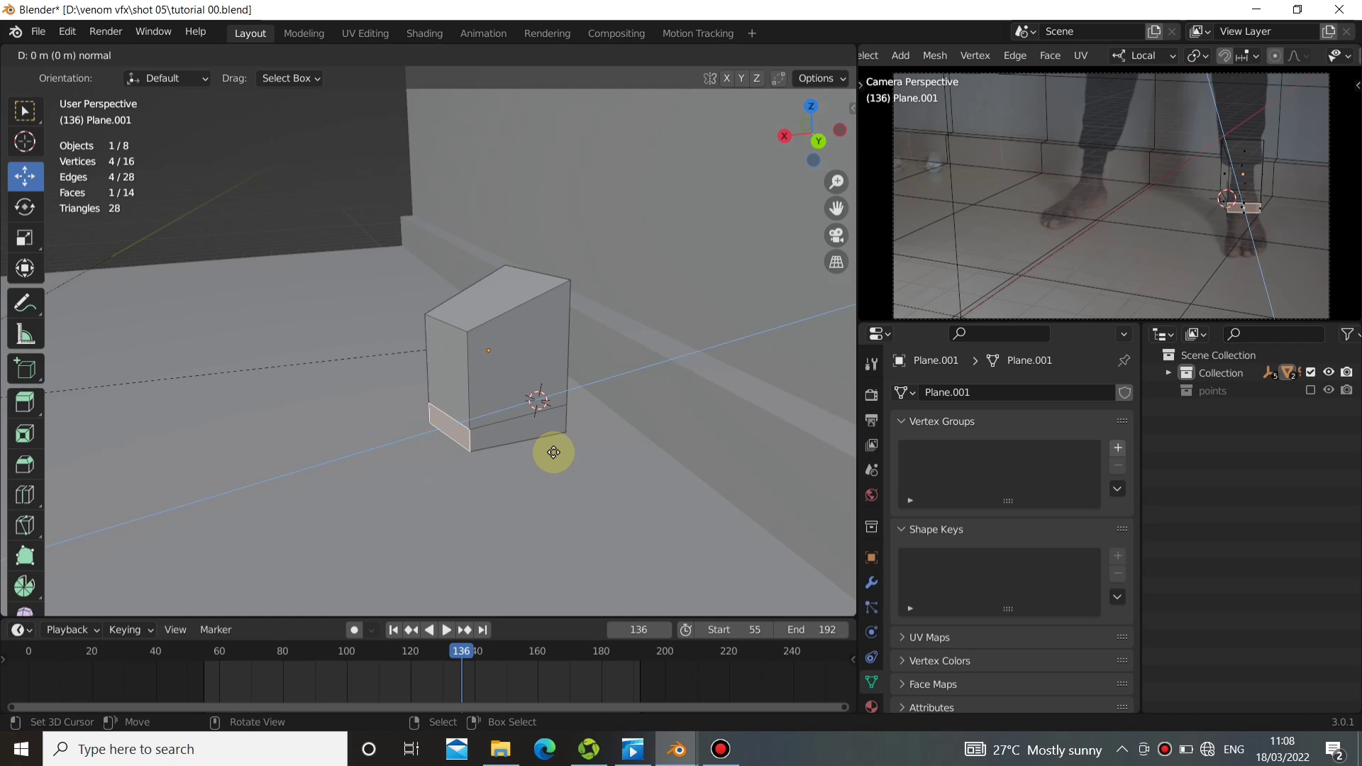
{"action": "left_click_drag", "start_coordinate": [541, 455], "coordinate": [421, 479]}
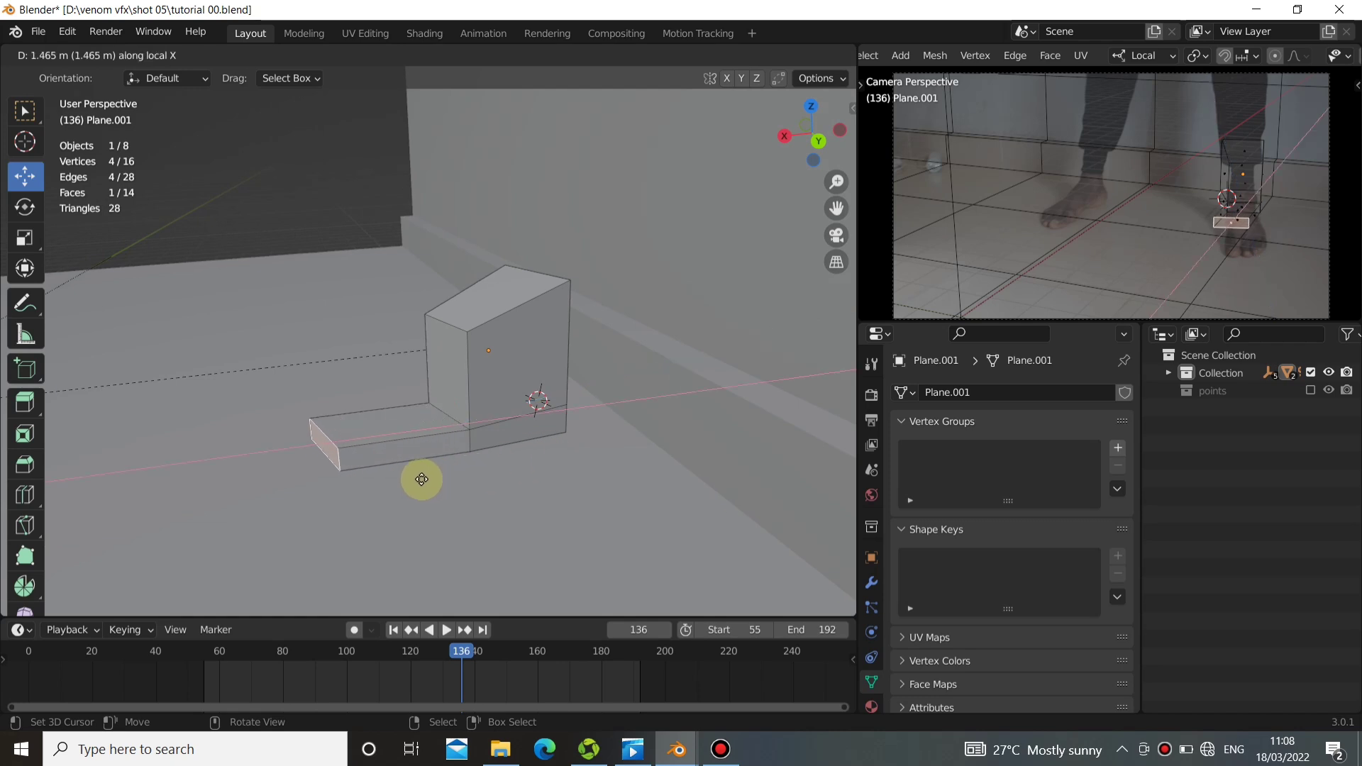
{"action": "left_click", "coordinate": [356, 508]}
Shift the foot's end face sideways to line up with the real foot and pull it farther out toward the toes.
{"action": "middle_click_drag", "start_coordinate": [355, 507], "coordinate": [563, 527]}
{"action": "left_click_drag", "start_coordinate": [560, 501], "coordinate": [603, 496]}
{"action": "middle_click_drag", "start_coordinate": [462, 435], "coordinate": [356, 380]}
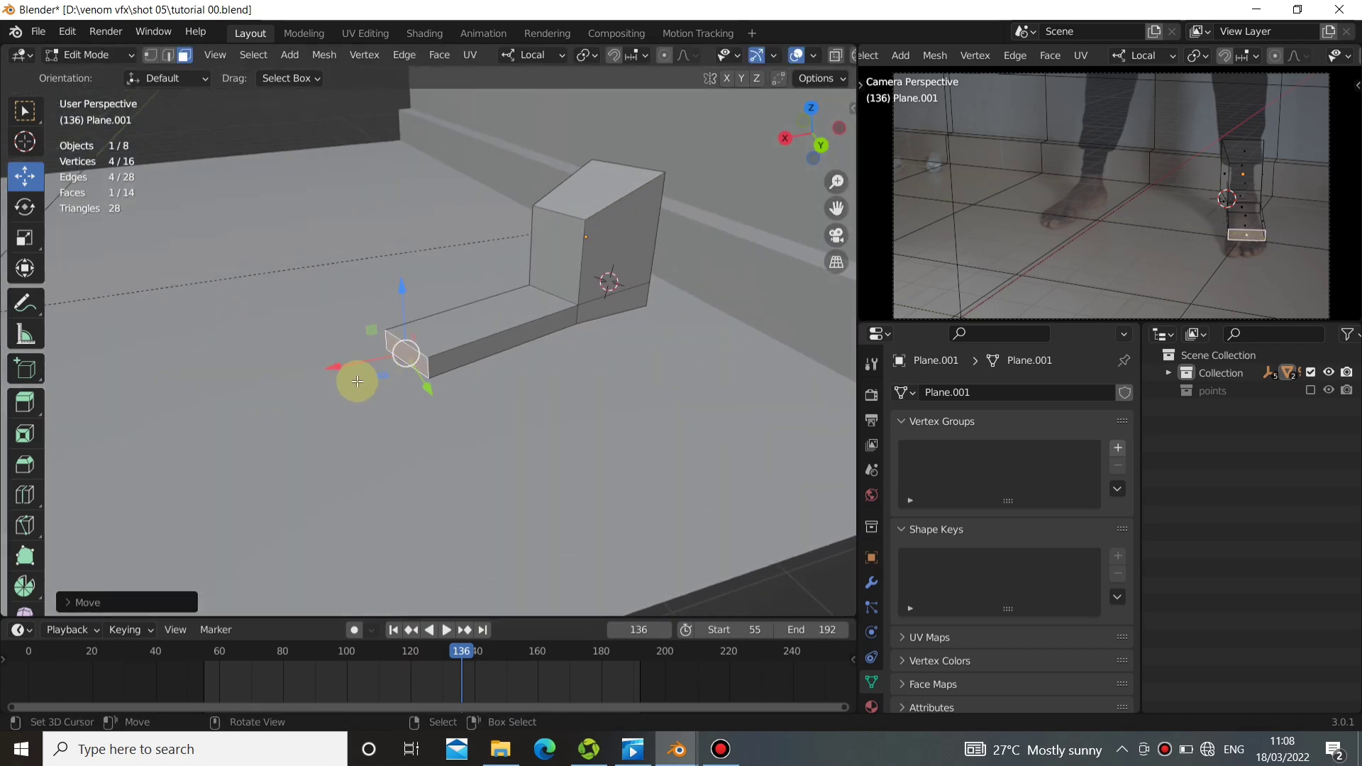
{"action": "left_click_drag", "start_coordinate": [341, 373], "coordinate": [285, 397]}
{"action": "mouse_move", "coordinate": [367, 400]}
{"action": "left_mouse_down"}
{"action": "mouse_move", "coordinate": [356, 419]}
{"action": "mouse_move", "coordinate": [350, 387]}
{"action": "left_mouse_up"}
{"action": "middle_click_drag", "start_coordinate": [350, 387], "coordinate": [457, 276]}
Switch to vertex selection and adjust the foot block's vertices to follow the foot in the footage.
{"action": "key", "text": "1"}
{"action": "right_click", "coordinate": [465, 387]}
{"action": "left_click_drag", "start_coordinate": [446, 248], "coordinate": [458, 280]}
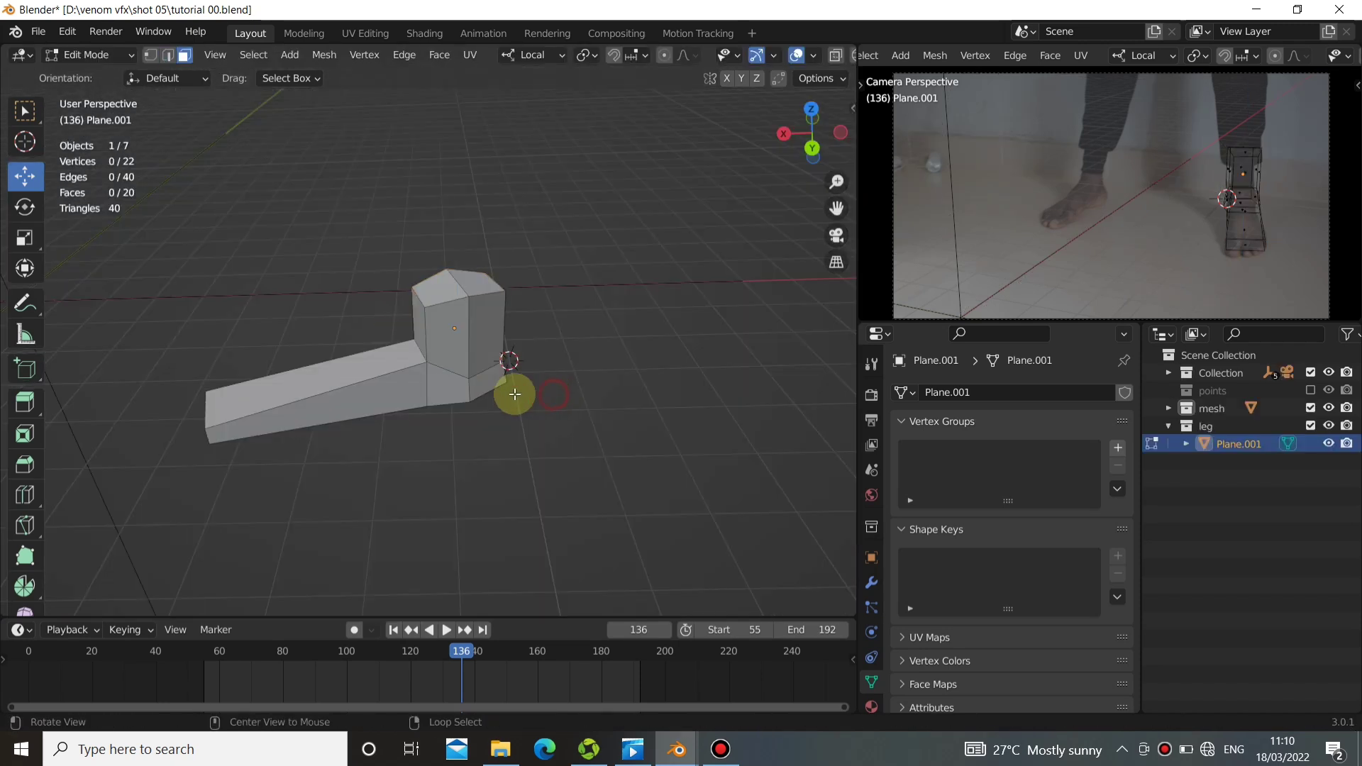
Select the vertical side edge at the ankle and nudge it to follow the ankle's outline, undoing the last unwanted change.
{"action": "left_click", "coordinate": [440, 390], "text": "alt"}
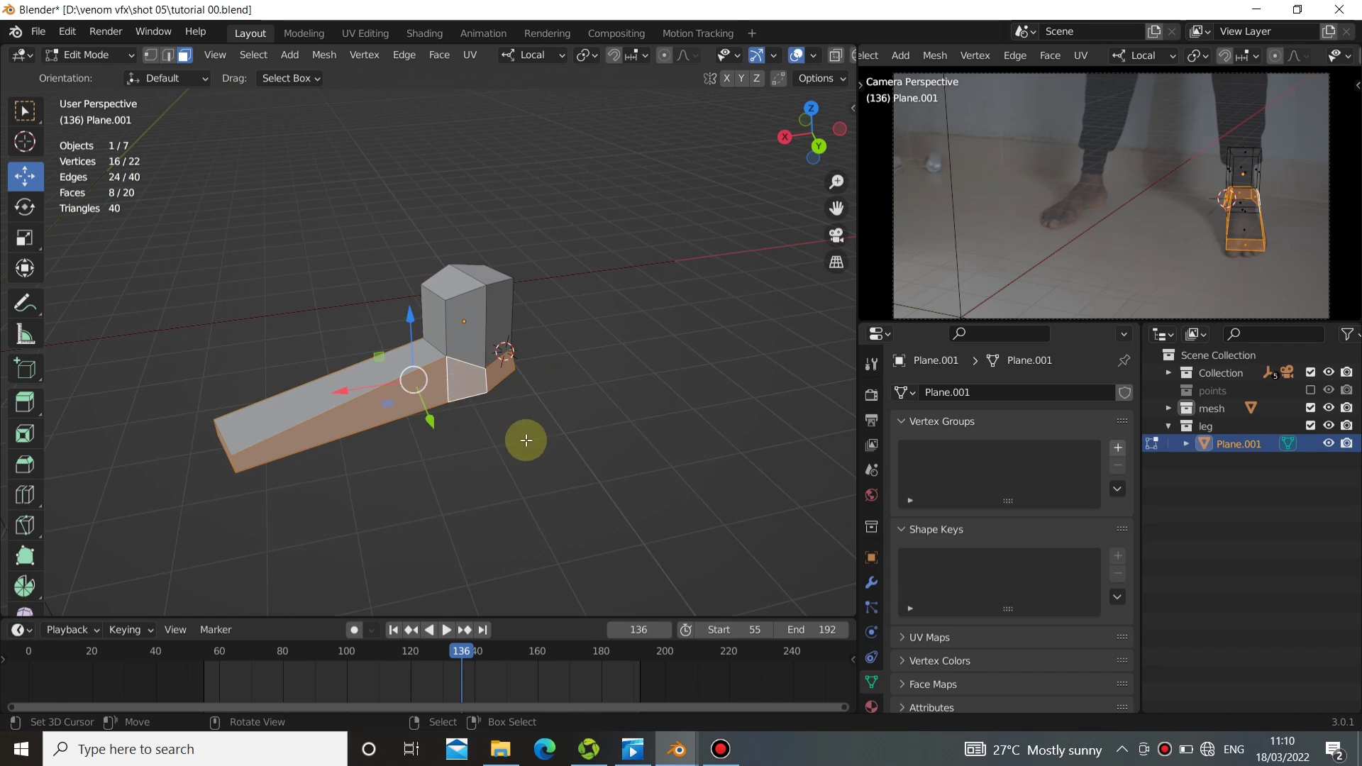
{"action": "middle_click_drag", "start_coordinate": [466, 438], "coordinate": [544, 461]}
{"action": "key", "text": "1"}
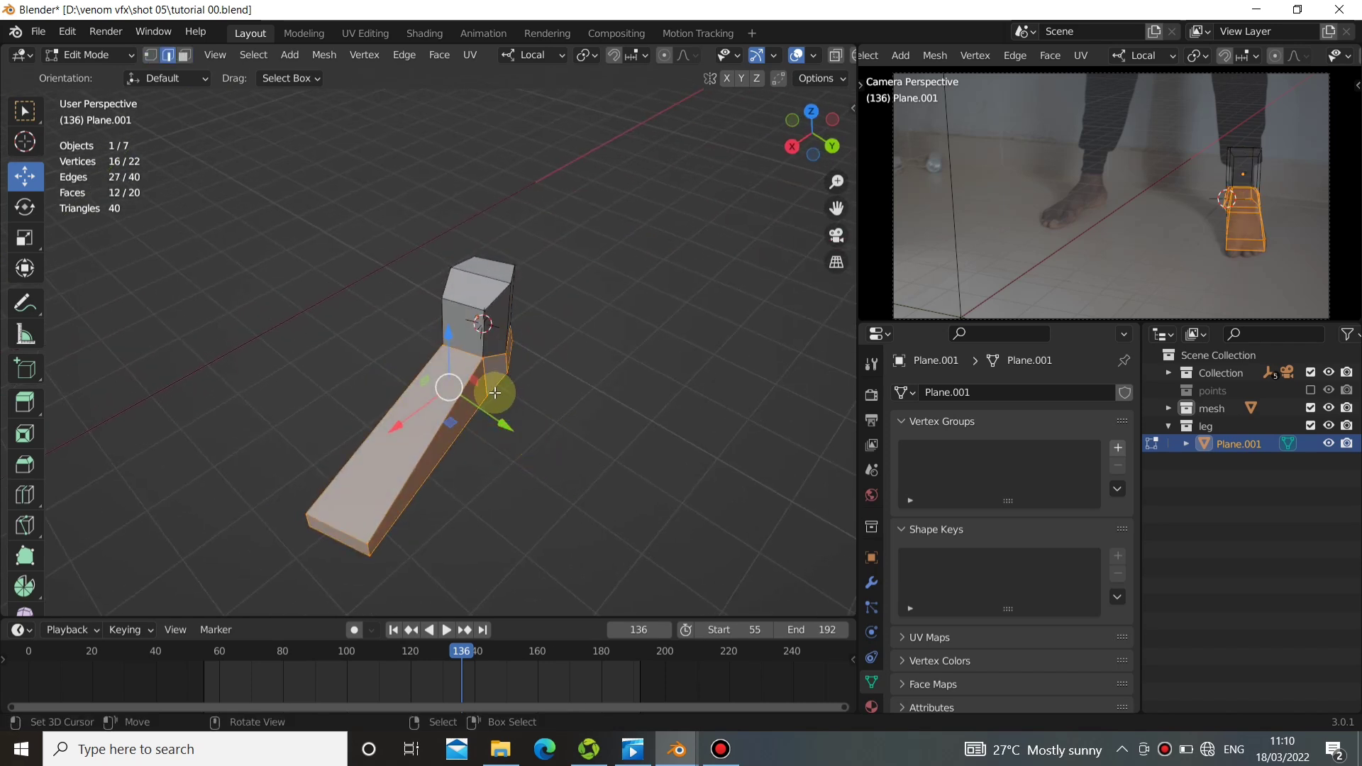
{"action": "left_click", "coordinate": [494, 390]}
{"action": "left_click_drag", "start_coordinate": [535, 400], "coordinate": [527, 399]}
{"action": "middle_click_drag", "start_coordinate": [463, 366], "coordinate": [557, 386]}
{"action": "key", "text": "ctrl+z"}
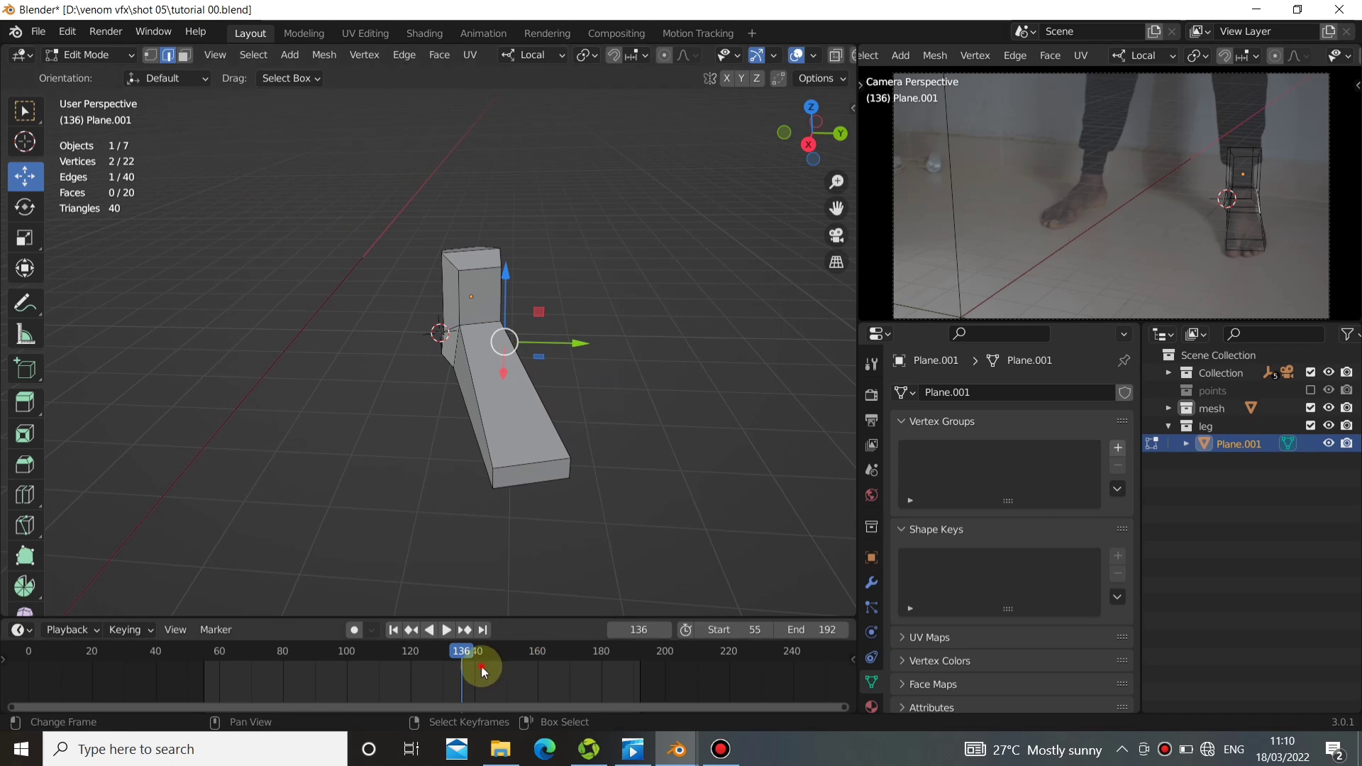
At frame 139, add four evenly spaced lengthwise loop cuts through the foot and ankle without sliding them.
{"action": "mouse_move", "coordinate": [480, 666]}
{"action": "left_mouse_down"}
{"action": "mouse_move", "coordinate": [589, 675]}
{"action": "mouse_move", "coordinate": [379, 671]}
{"action": "mouse_move", "coordinate": [483, 659]}
{"action": "mouse_move", "coordinate": [235, 685]}
{"action": "mouse_move", "coordinate": [471, 664]}
{"action": "left_mouse_up"}
{"action": "middle_click_drag", "start_coordinate": [471, 474], "coordinate": [460, 425]}
{"action": "right_click", "coordinate": [460, 425]}
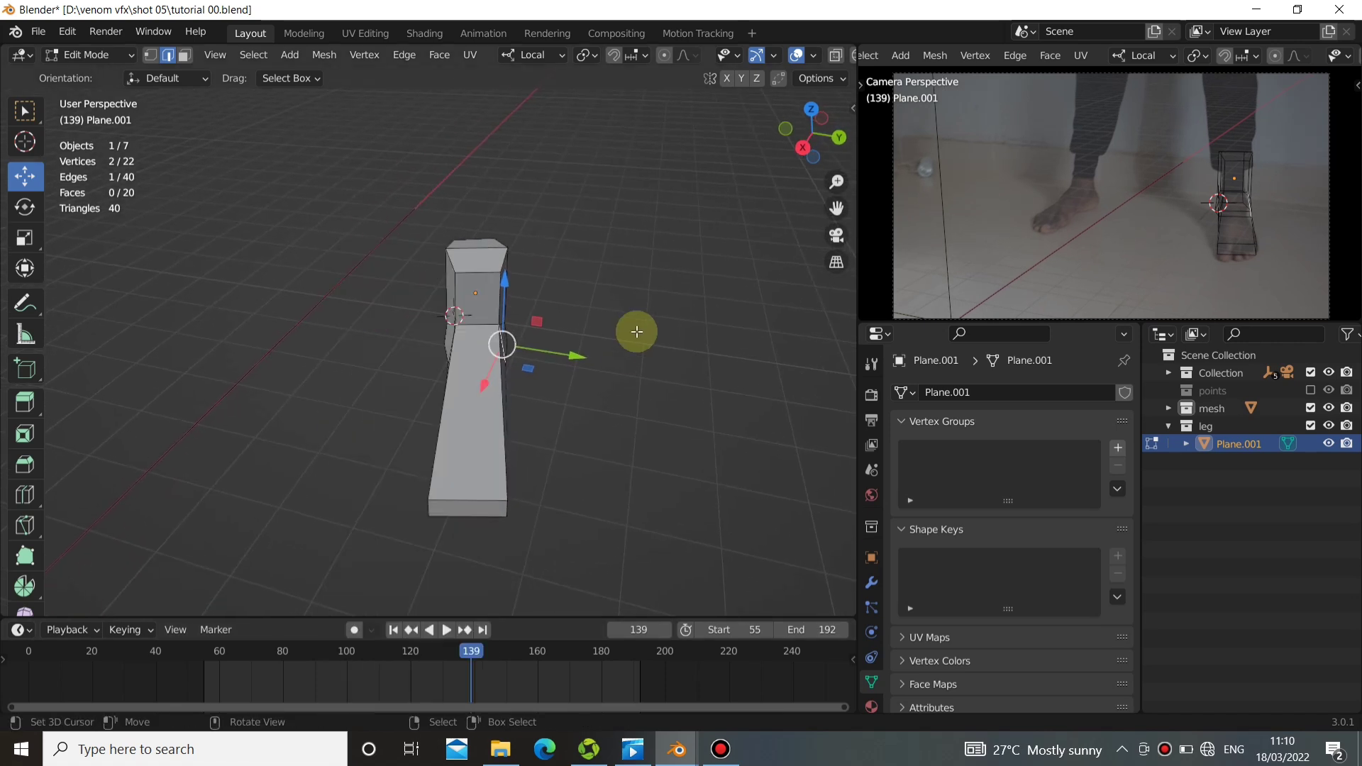
{"action": "key", "text": "ctrl+r"}
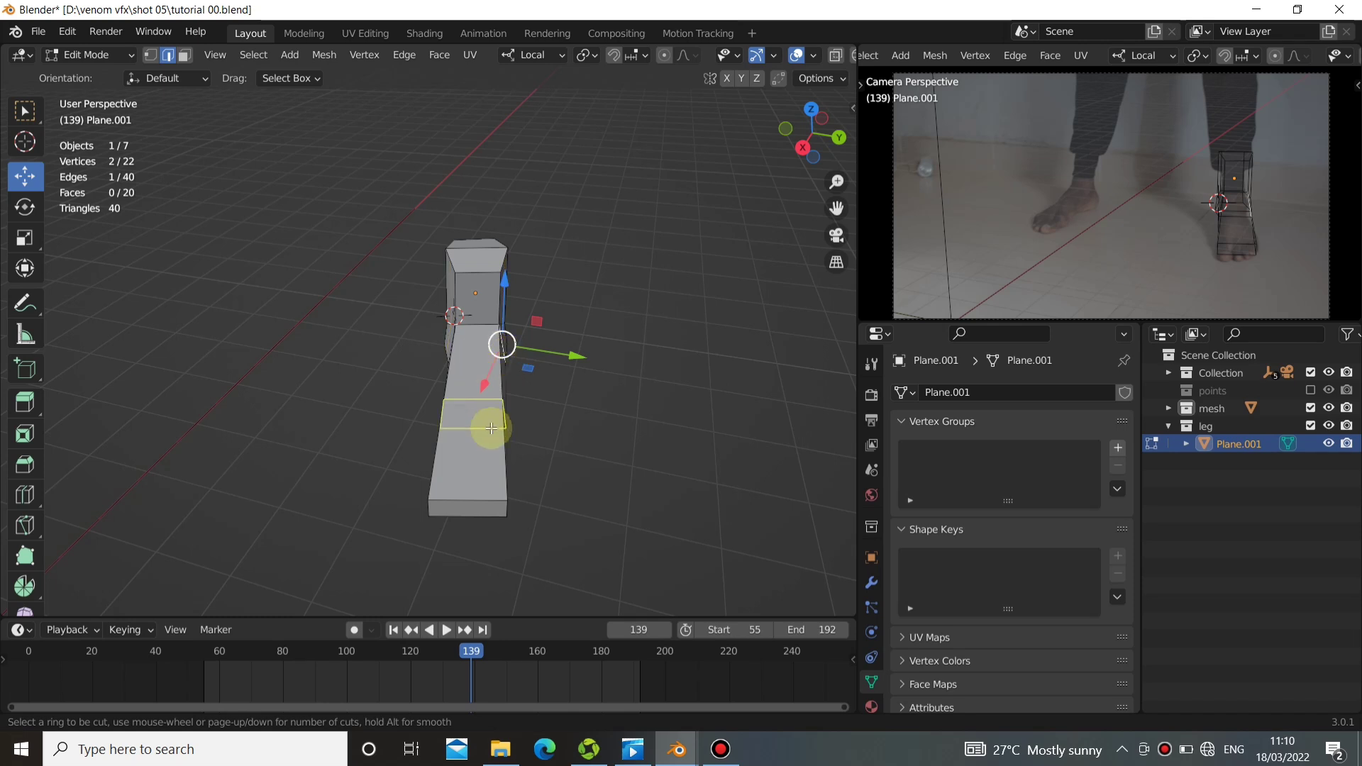
{"action": "scroll", "coordinate": [469, 507], "scroll_direction": "up", "scroll_amount": 1}
{"action": "scroll", "coordinate": [468, 509], "scroll_direction": "up", "scroll_amount": 1}
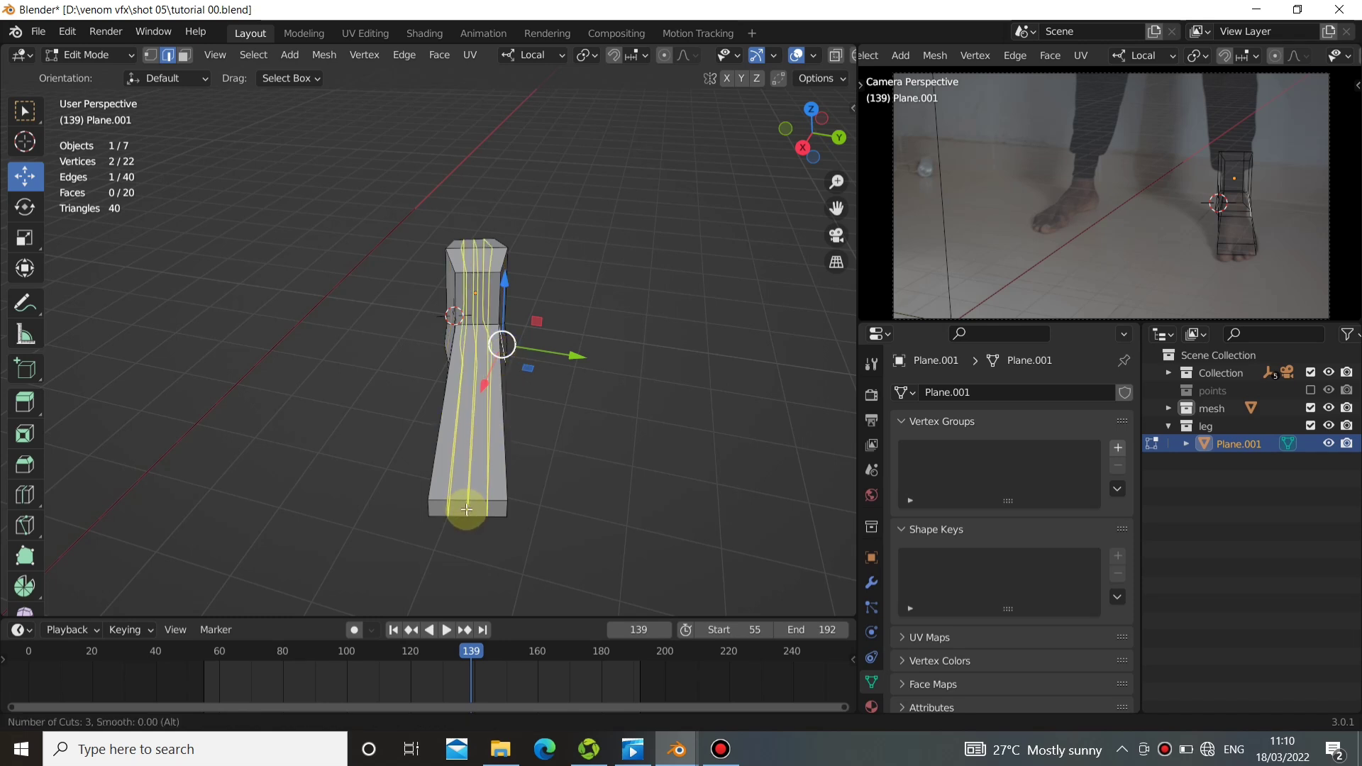
{"action": "left_click", "coordinate": [466, 510]}
{"action": "right_click", "coordinate": [468, 511]}
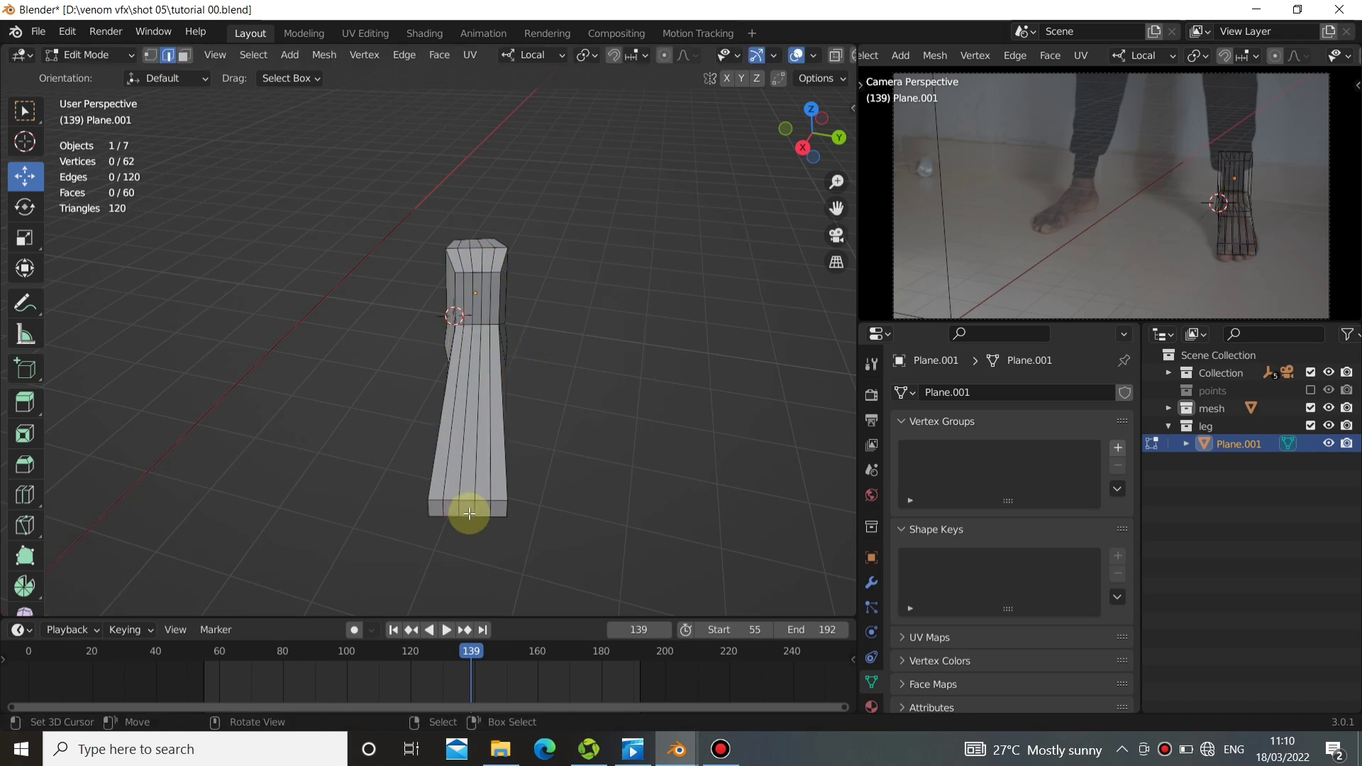
Select vertices along the foot's front end and reposition them to round off the toe outline.
{"action": "mouse_move", "coordinate": [482, 545]}
{"action": "left_mouse_down"}
{"action": "mouse_move", "coordinate": [426, 554]}
{"action": "mouse_move", "coordinate": [478, 552]}
{"action": "mouse_move", "coordinate": [451, 569]}
{"action": "mouse_move", "coordinate": [473, 556]}
{"action": "left_mouse_up"}
{"action": "right_click", "coordinate": [474, 512]}
{"action": "right_click", "coordinate": [456, 507]}
{"action": "right_click", "coordinate": [440, 509]}
{"action": "right_click", "coordinate": [446, 553]}
{"action": "right_click", "coordinate": [471, 527]}
{"action": "right_click", "coordinate": [468, 528]}
{"action": "right_click", "coordinate": [487, 521]}
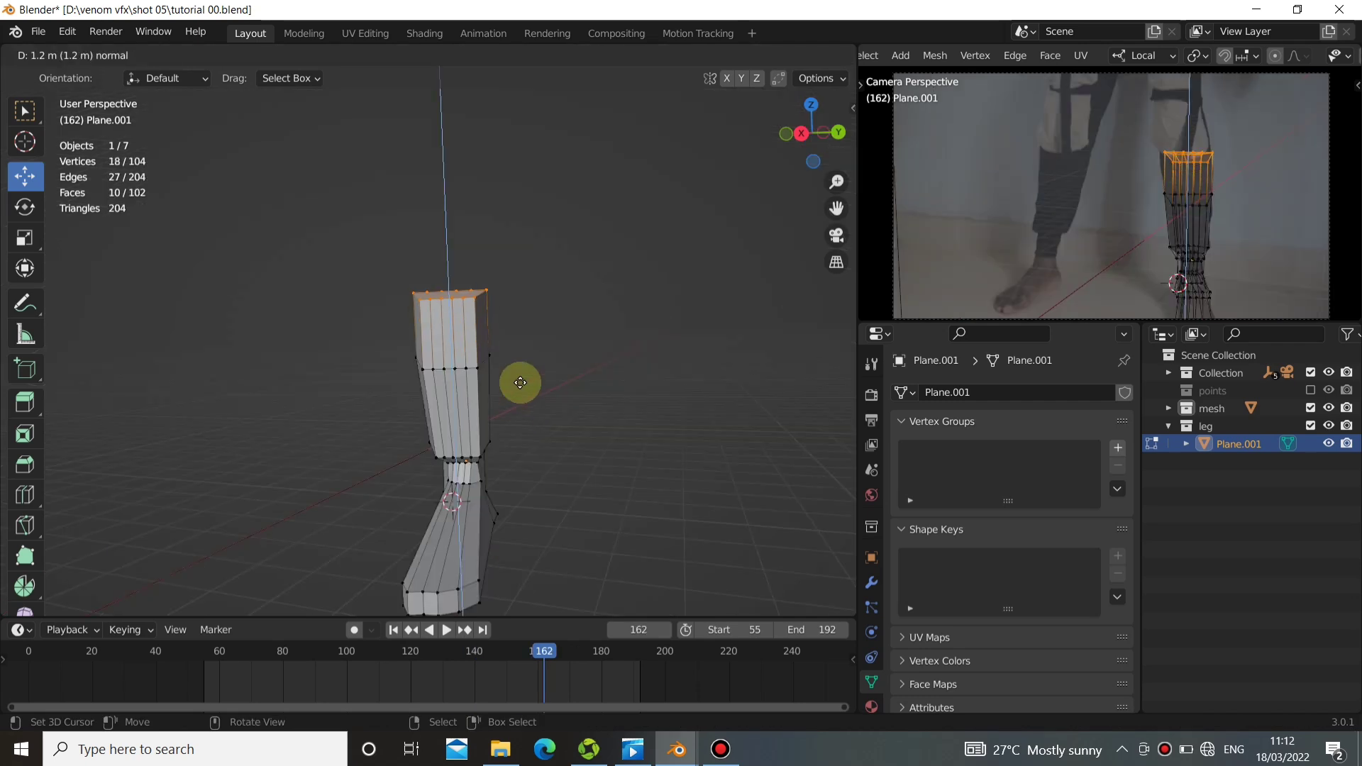
Enlarge the leg's extruded top end slightly and shift it along local Y to match the leg's outline.
{"action": "left_click_drag", "start_coordinate": [517, 383], "coordinate": [522, 384]}
{"action": "key", "text": "s"}
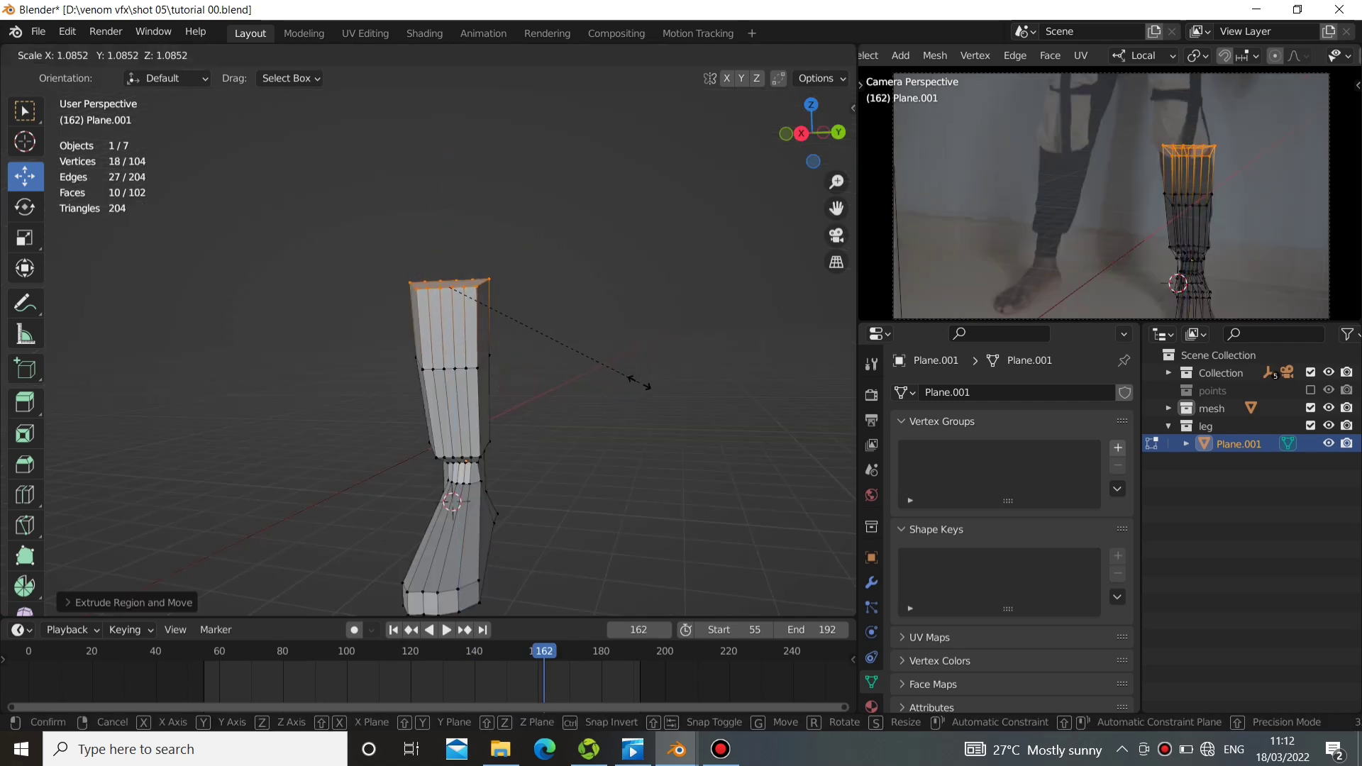
{"action": "left_click", "coordinate": [639, 383]}
{"action": "left_click_drag", "start_coordinate": [500, 306], "coordinate": [525, 280]}
{"action": "left_click", "coordinate": [530, 299]}
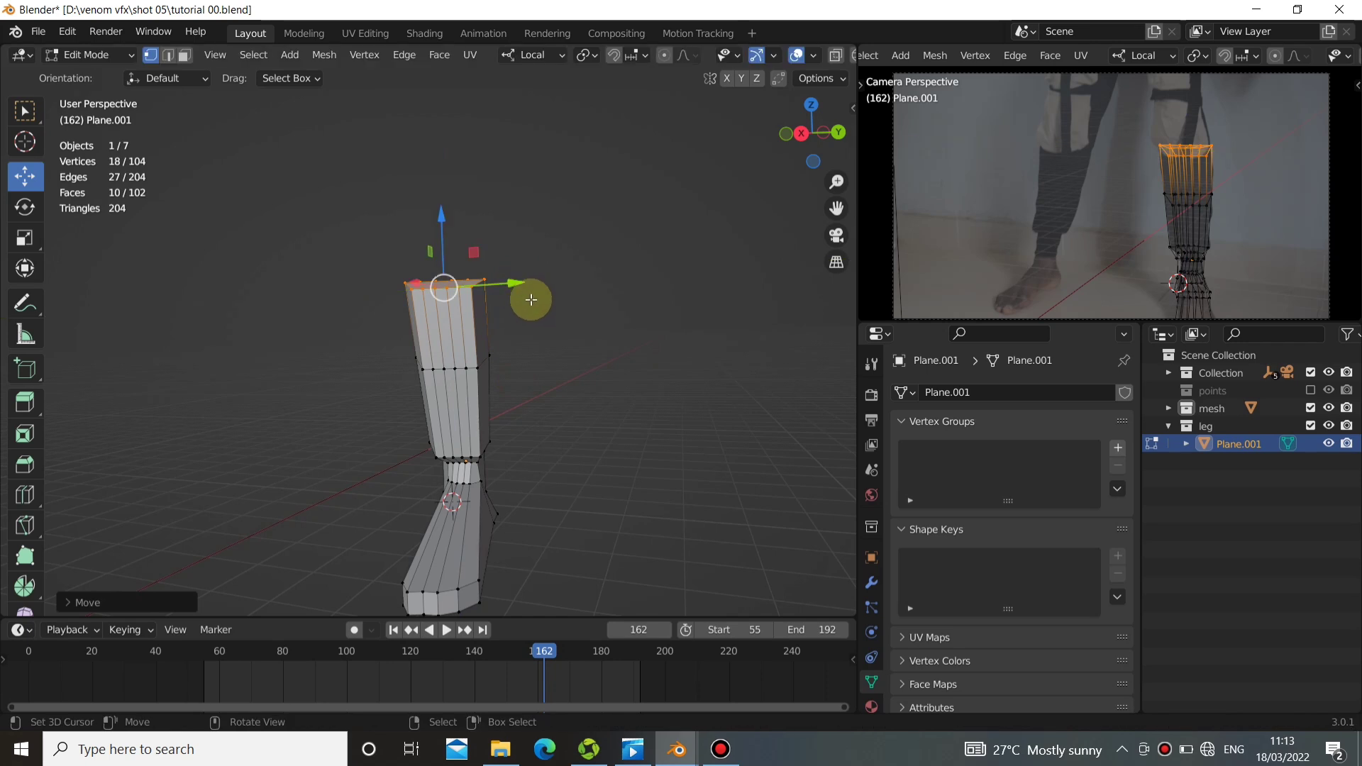
Extrude the leg's top end upward to add another section above the knee.
{"action": "key", "text": "e"}
{"action": "left_click", "coordinate": [546, 236]}
{"action": "key", "text": "KP_Decimal"}
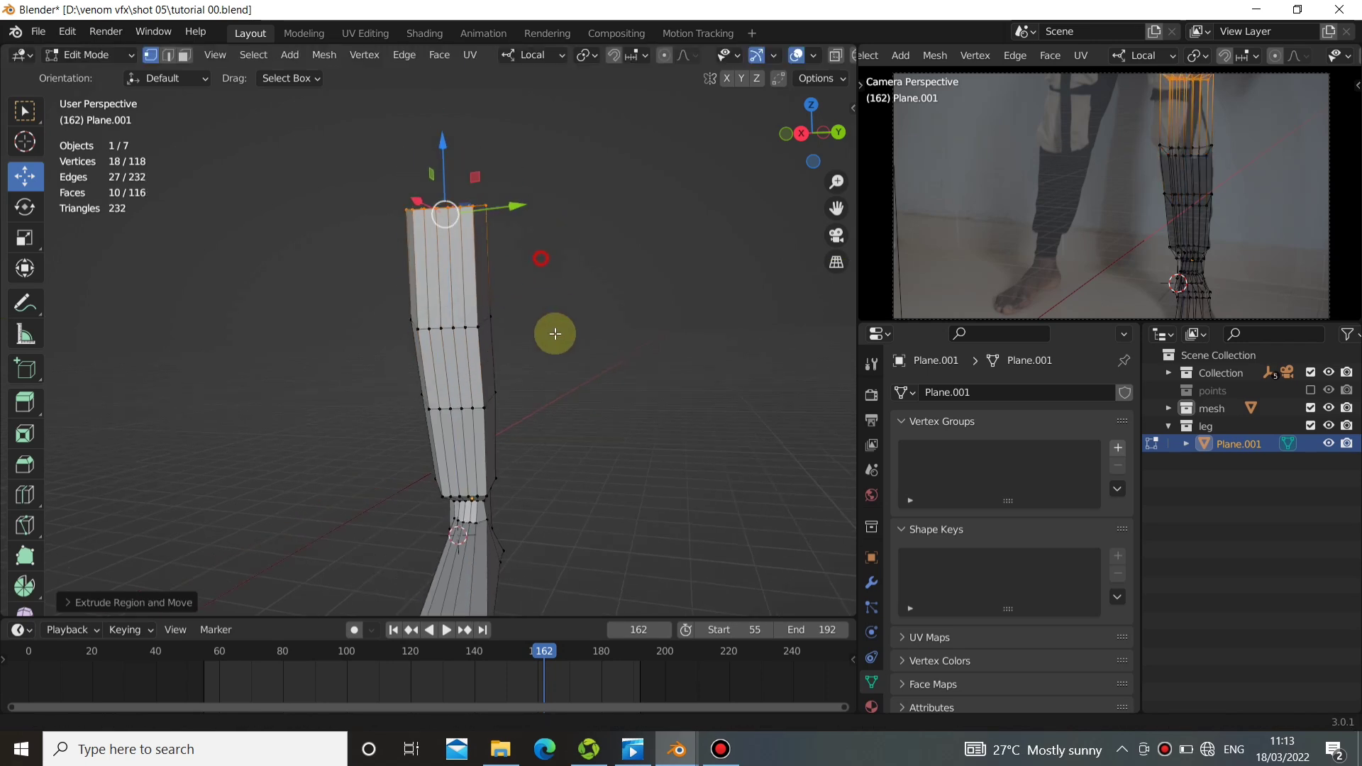
At frame 179, shift the leg's top end along local Y and scale it to match the thigh's width.
{"action": "left_click_drag", "start_coordinate": [547, 681], "coordinate": [598, 679]}
{"action": "mouse_move", "coordinate": [543, 327]}
{"action": "left_mouse_down"}
{"action": "mouse_move", "coordinate": [544, 343]}
{"action": "mouse_move", "coordinate": [532, 327]}
{"action": "left_mouse_up"}
{"action": "key", "text": "s"}
{"action": "left_click", "coordinate": [574, 406]}
Select the edge loop below the leg's top section and nudge it along local Y to fit the leg.
{"action": "right_click", "coordinate": [495, 467], "text": "alt"}
{"action": "right_click", "coordinate": [492, 459], "text": "alt"}
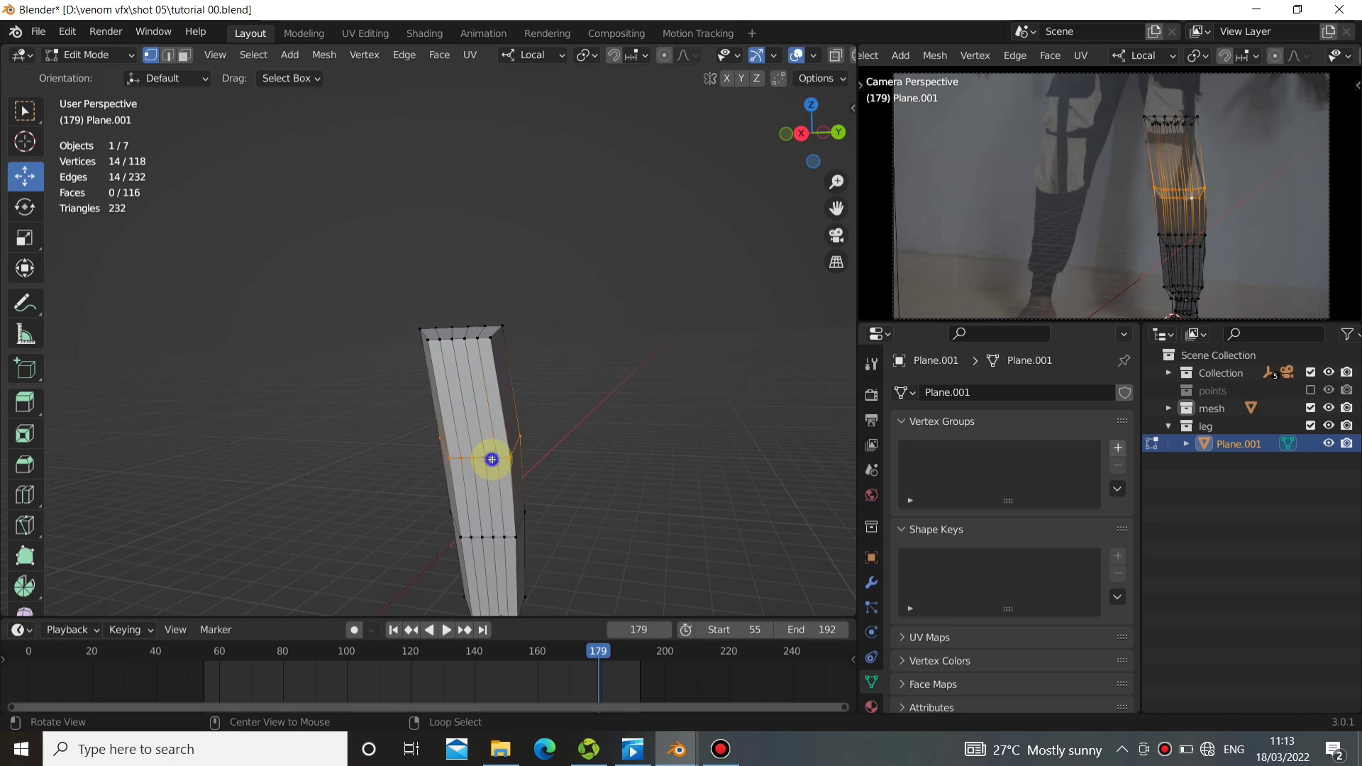
{"action": "left_click_drag", "start_coordinate": [536, 454], "coordinate": [533, 451]}
Select the whole top end of the leg, extrude it upward and scale it to about 1.03.
{"action": "middle_click_drag", "start_coordinate": [471, 338], "coordinate": [498, 388], "text": "shift"}
{"action": "right_click", "coordinate": [502, 401], "text": "alt"}
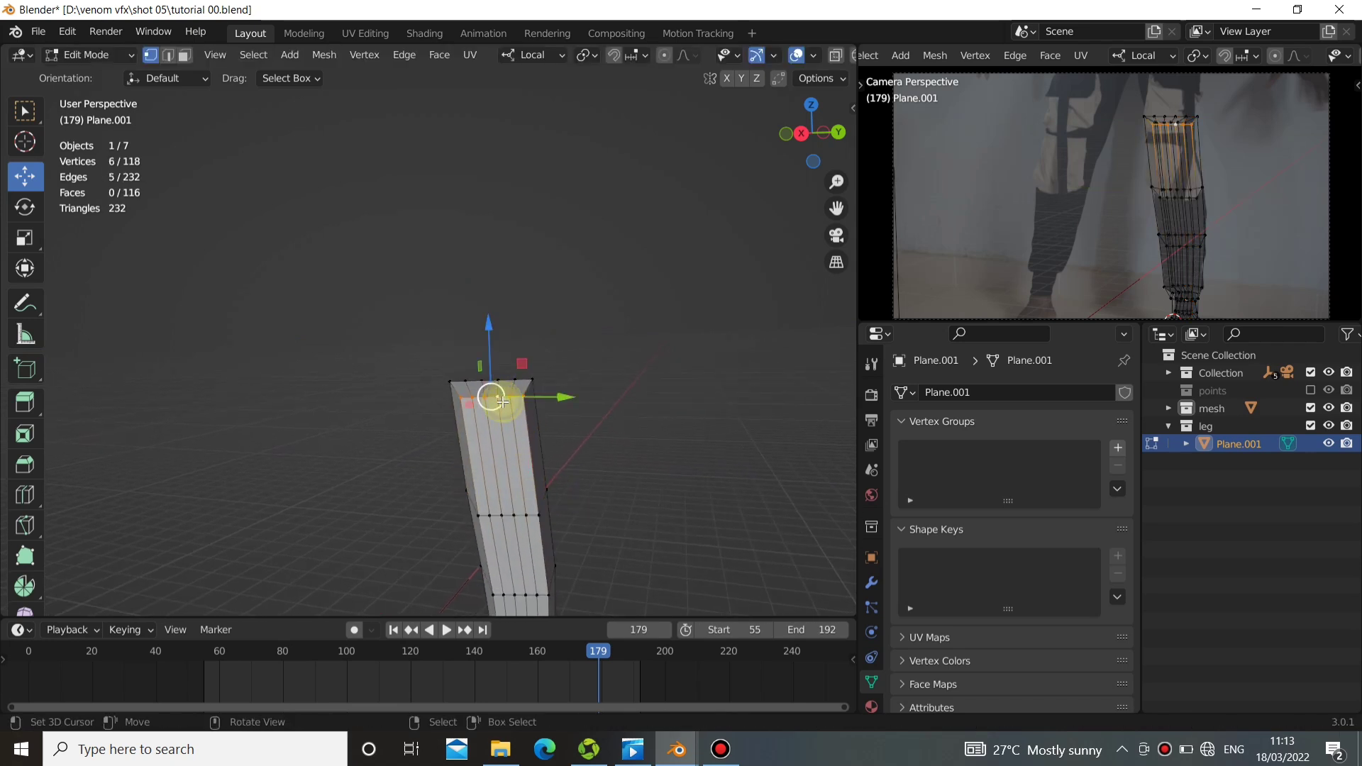
{"action": "right_click_drag", "start_coordinate": [481, 381], "coordinate": [541, 409]}
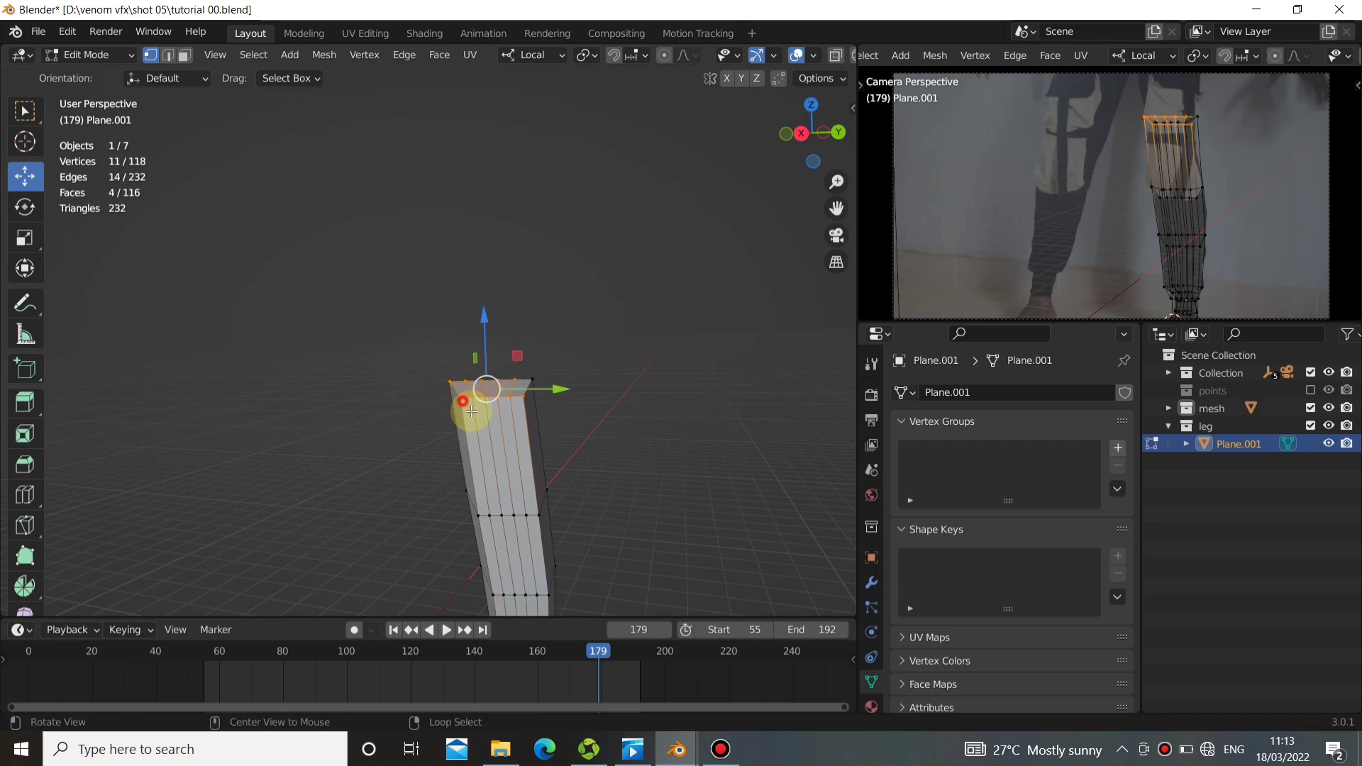
{"action": "middle_click_drag", "start_coordinate": [472, 408], "coordinate": [496, 451]}
{"action": "right_click_drag", "start_coordinate": [422, 337], "coordinate": [546, 429]}
{"action": "mouse_move", "coordinate": [546, 428]}
{"action": "middle_mouse_down"}
{"action": "mouse_move", "coordinate": [514, 390]}
{"action": "mouse_move", "coordinate": [524, 427]}
{"action": "middle_mouse_up"}
{"action": "middle_click_drag", "start_coordinate": [1111, 217], "coordinate": [1110, 227], "text": "shift"}
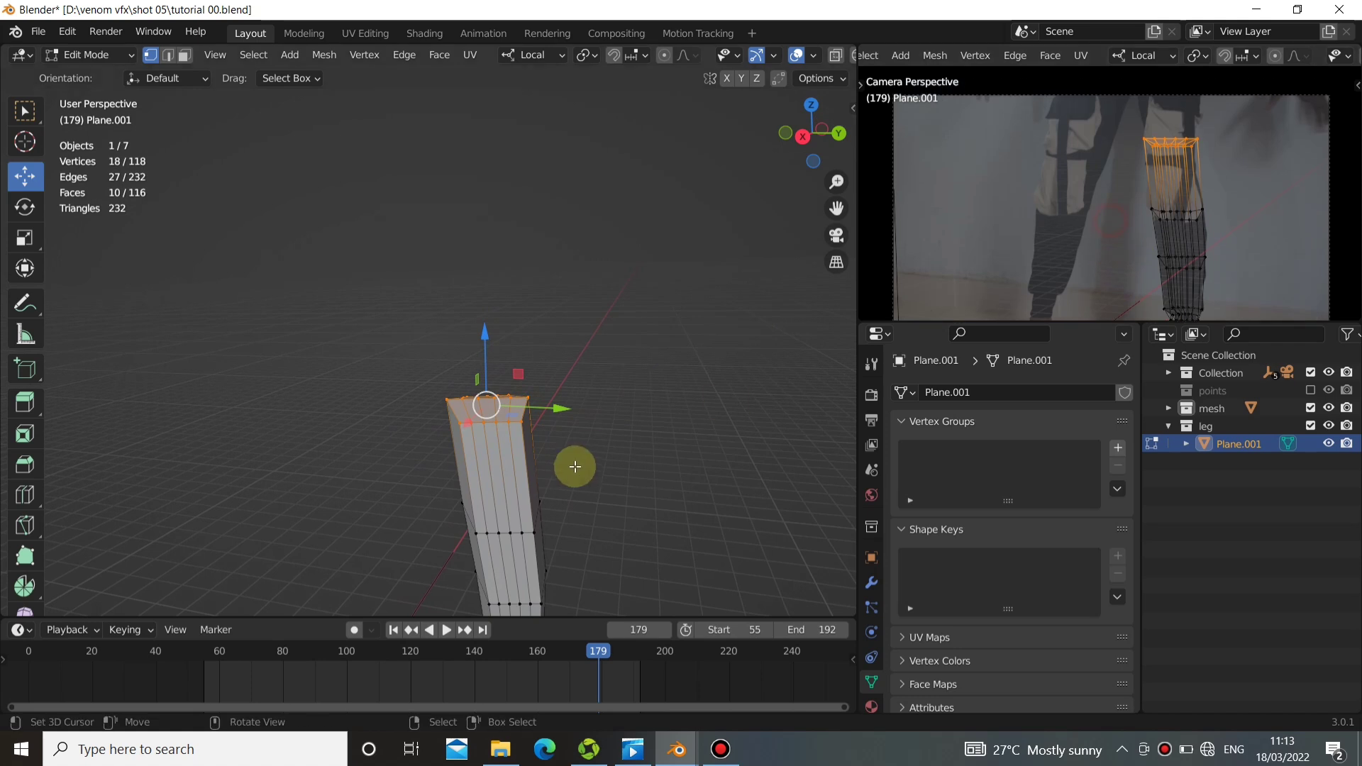
{"action": "key", "text": "e"}
{"action": "left_click", "coordinate": [592, 397]}
{"action": "key", "text": "s"}
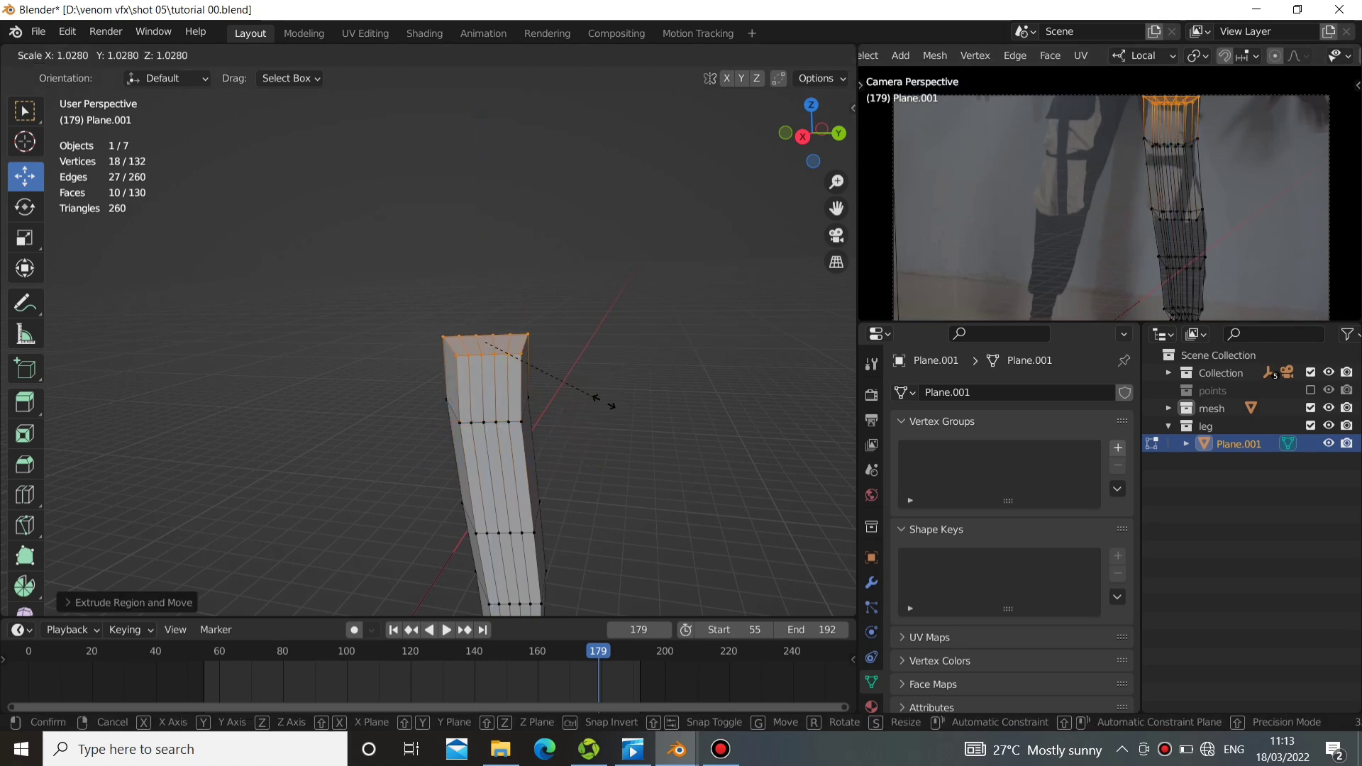
{"action": "left_click", "coordinate": [609, 404]}
Extrude the leg's top end upward once more, return to Object Mode and inspect the whole leg.
{"action": "key", "text": "e"}
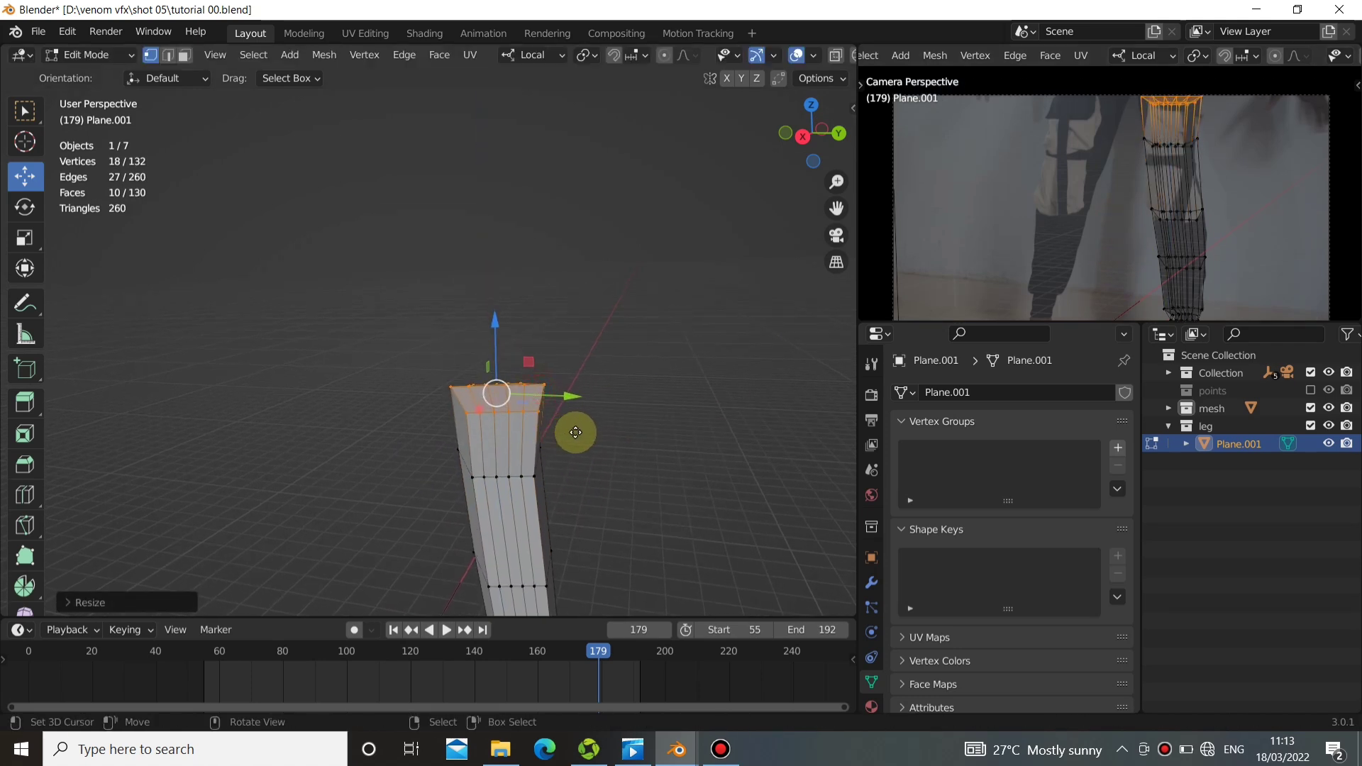
{"action": "left_click", "coordinate": [584, 346]}
{"action": "scroll", "coordinate": [600, 384], "scroll_direction": "down", "scroll_amount": 4}
{"action": "key", "text": "Tab"}
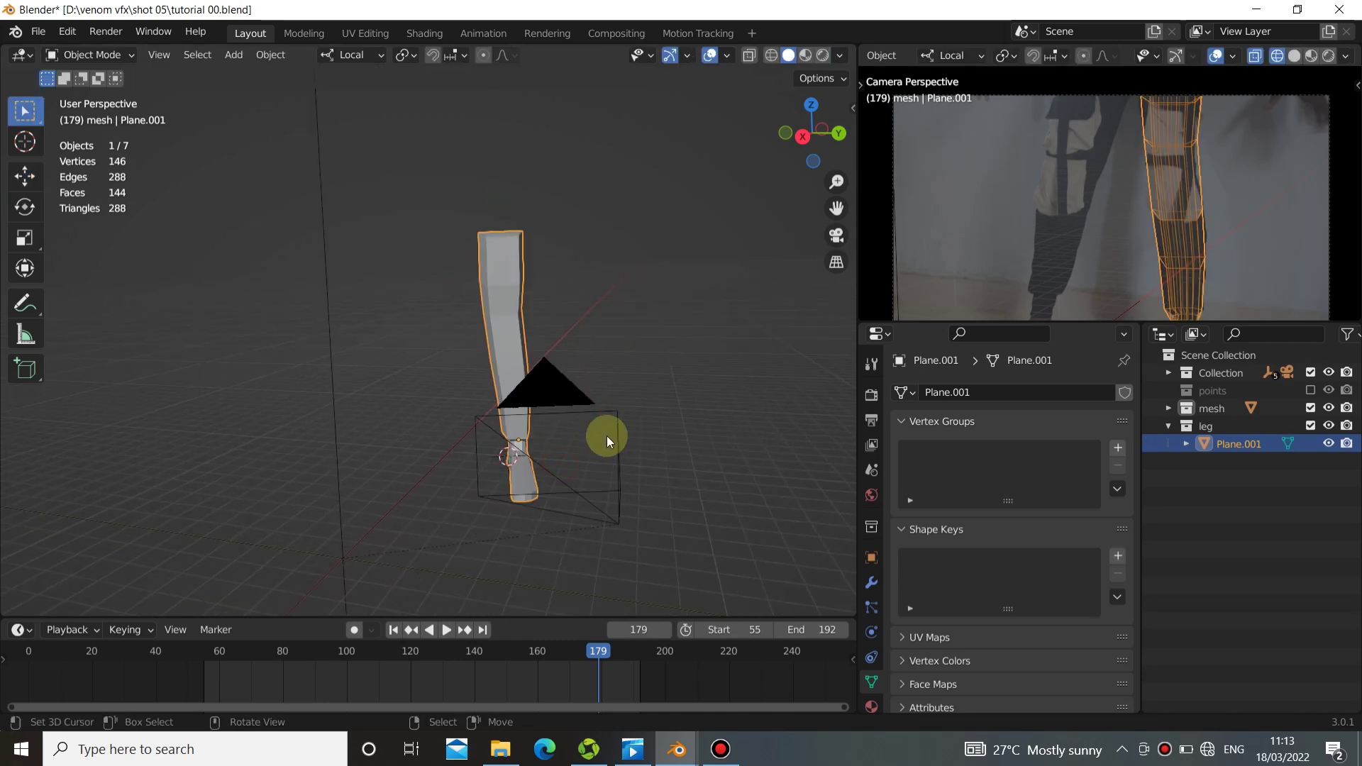
{"action": "middle_click_drag", "start_coordinate": [606, 435], "coordinate": [440, 369]}
{"action": "scroll", "coordinate": [1177, 241], "scroll_direction": "down", "scroll_amount": 4}
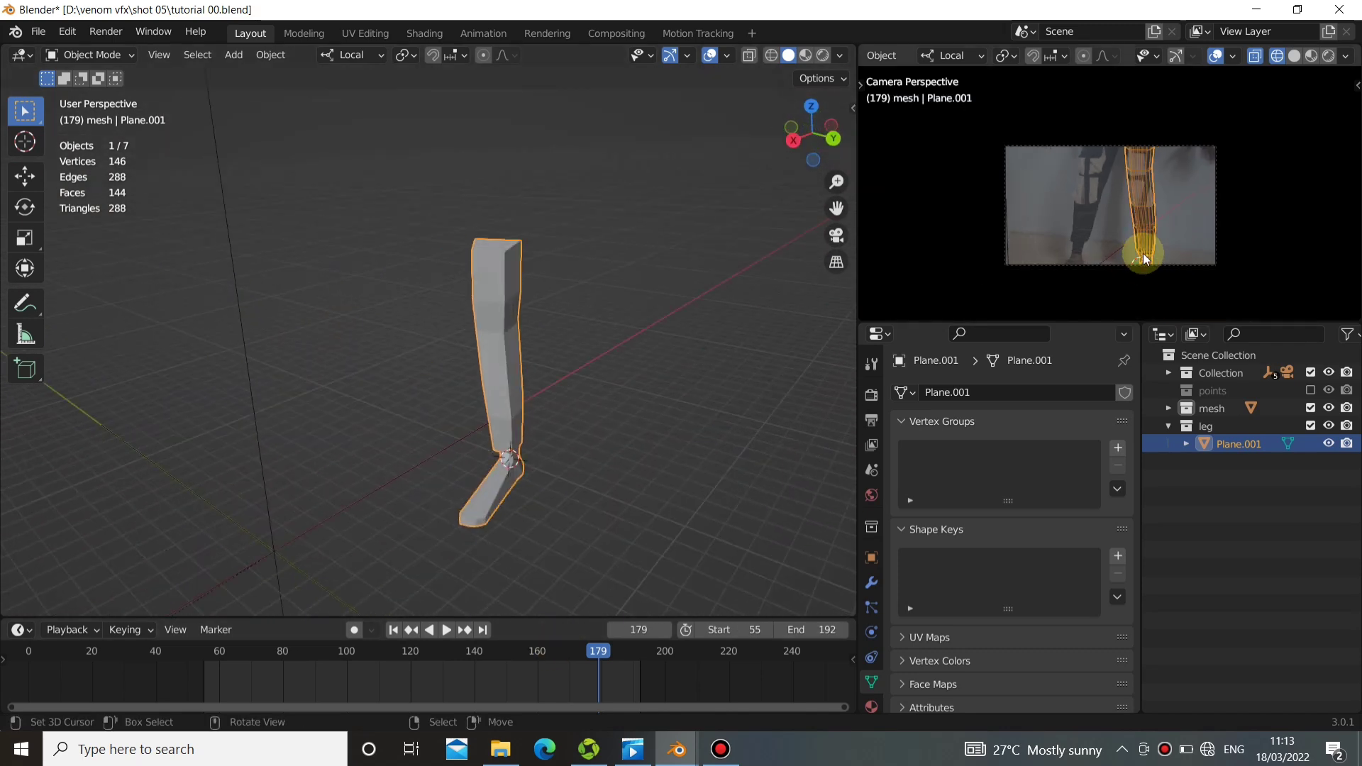
Unhide the floor-and-wall plane in the mesh collection and check its match with the footage along the timeline.
{"action": "left_click", "coordinate": [1169, 408]}
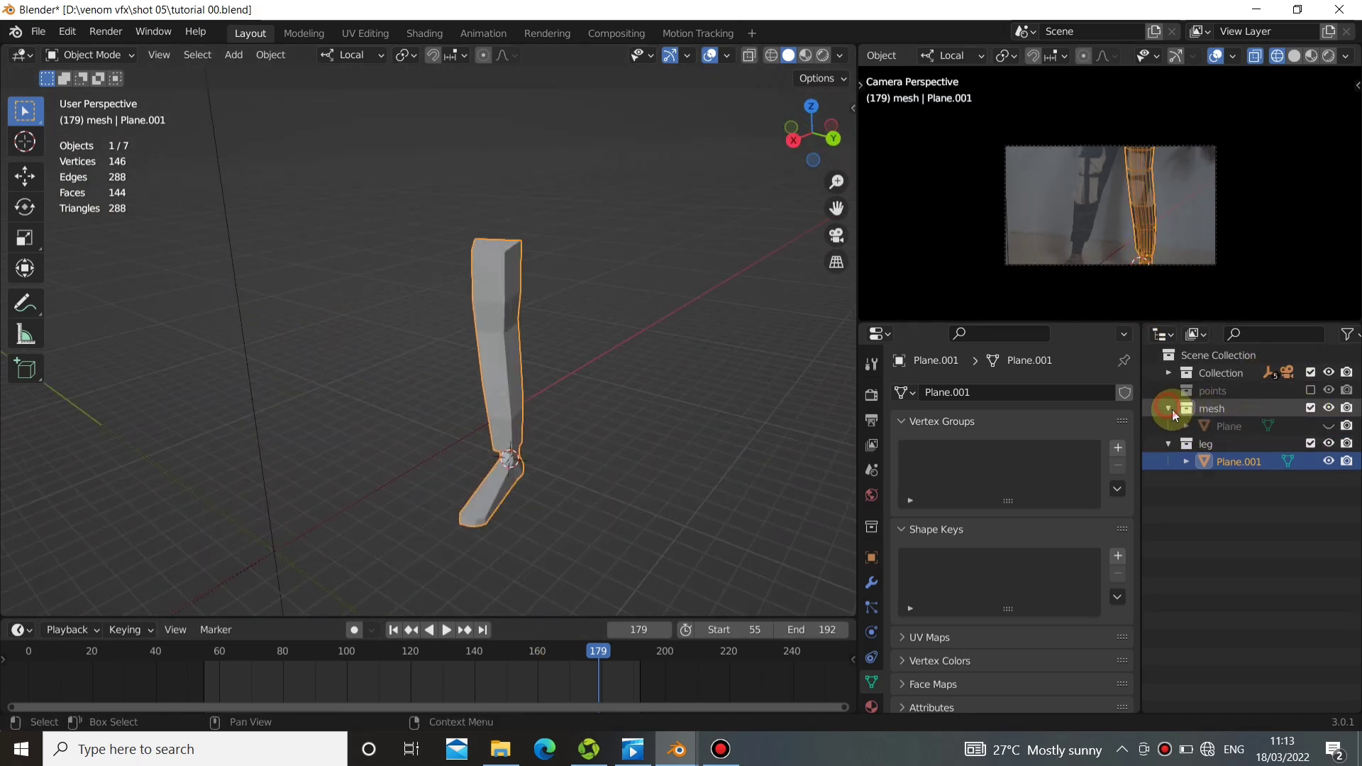
{"action": "left_click", "coordinate": [1328, 425]}
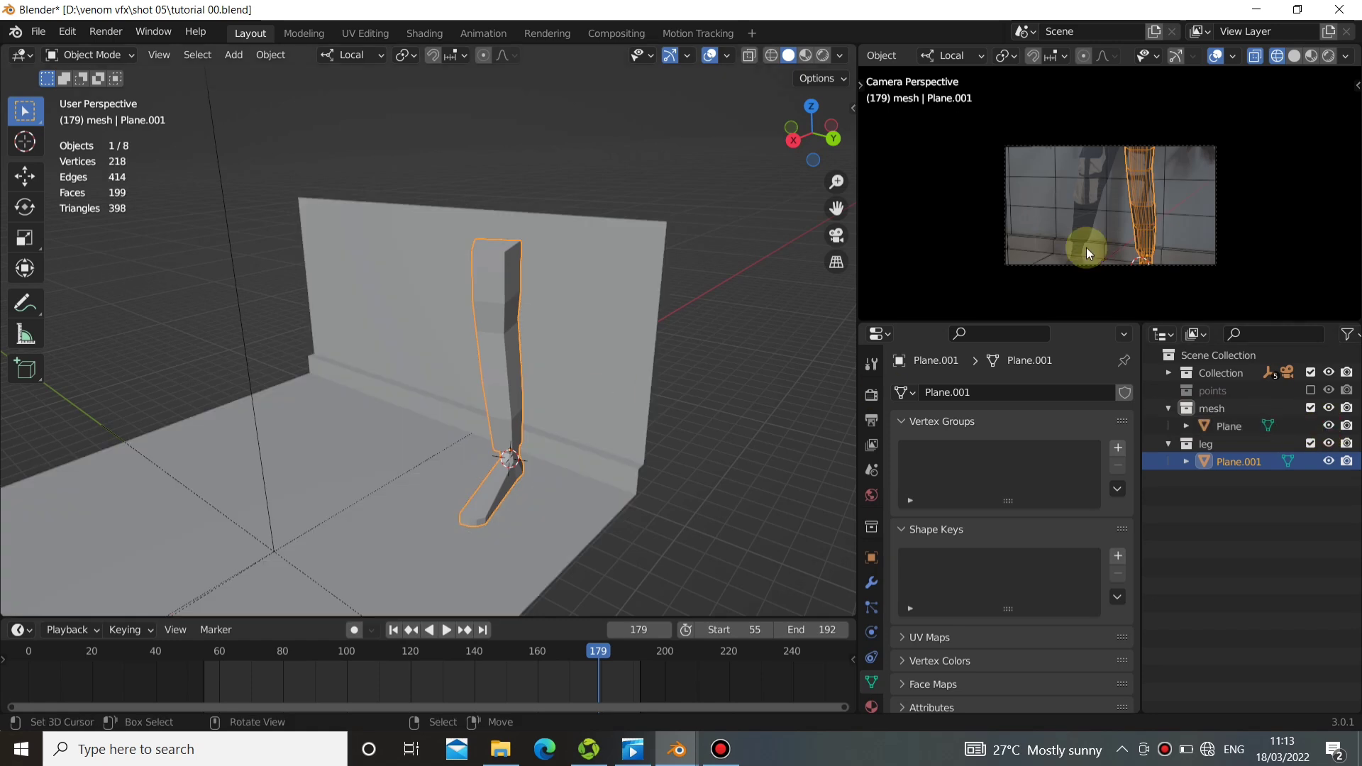
{"action": "left_click", "coordinate": [1126, 210]}
{"action": "scroll", "coordinate": [1156, 181], "scroll_direction": "up", "scroll_amount": 6}
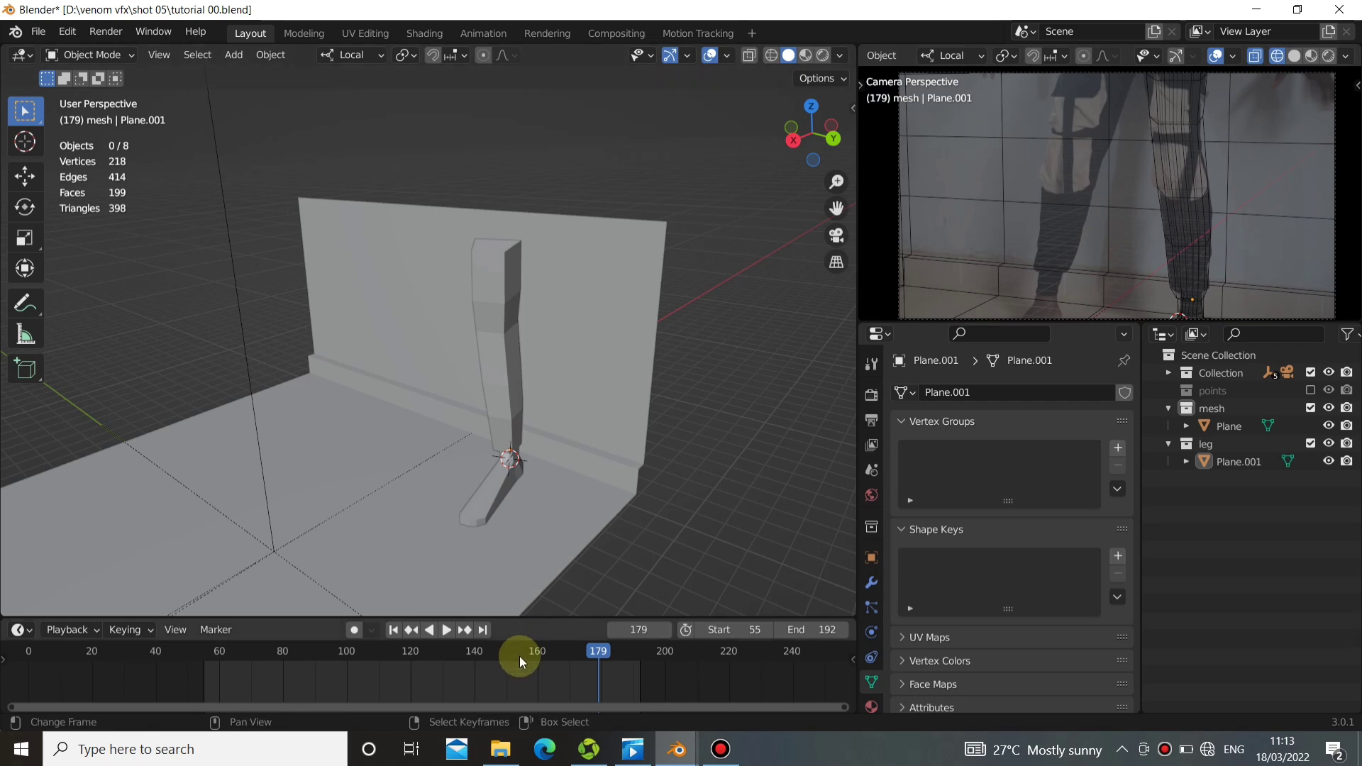
{"action": "left_click_drag", "start_coordinate": [519, 657], "coordinate": [278, 691]}
{"action": "left_click", "coordinate": [419, 632]}
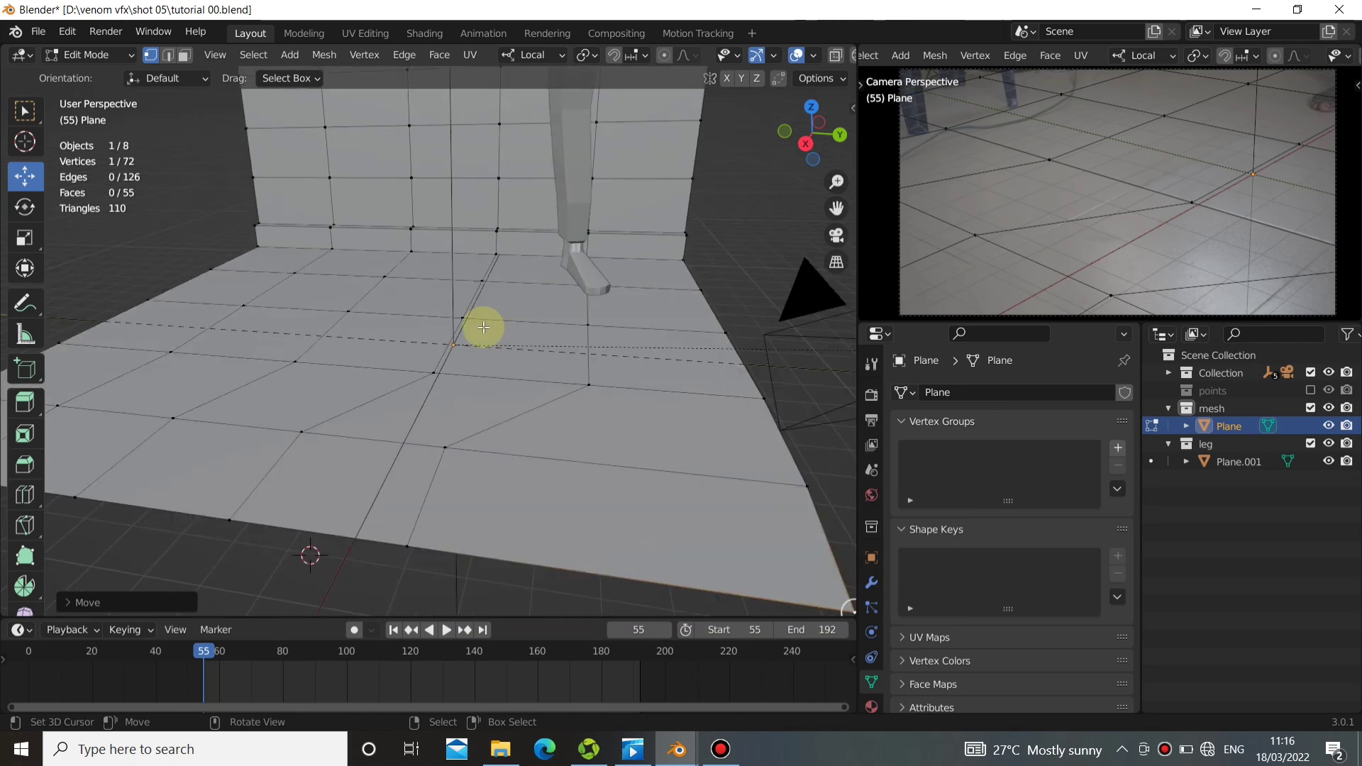
Finish editing the floor plane, deselect everything and snap the 3D cursor to the world origin.
{"action": "middle_click_drag", "start_coordinate": [483, 327], "coordinate": [506, 343]}
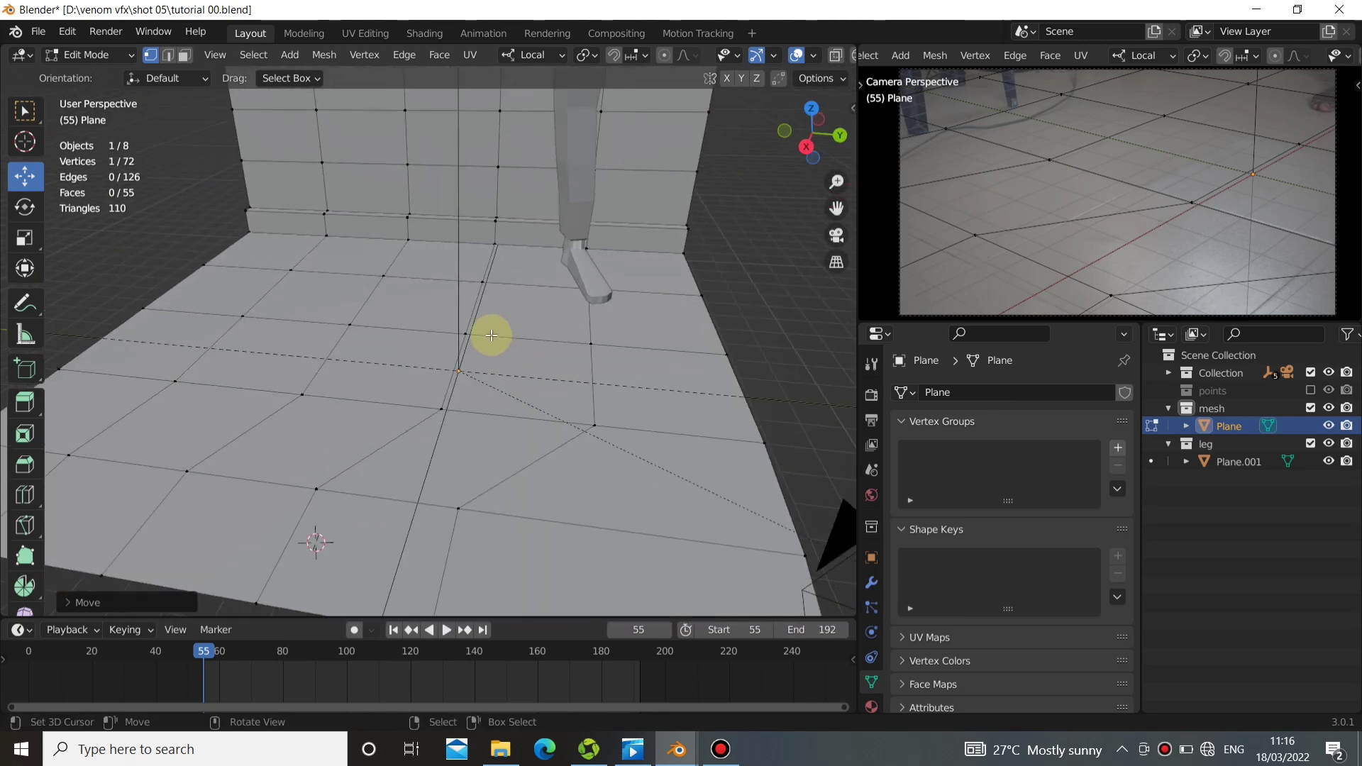
{"action": "key", "text": "Tab"}
{"action": "key", "text": "alt+a"}
{"action": "middle_click_drag", "start_coordinate": [449, 423], "coordinate": [439, 415]}
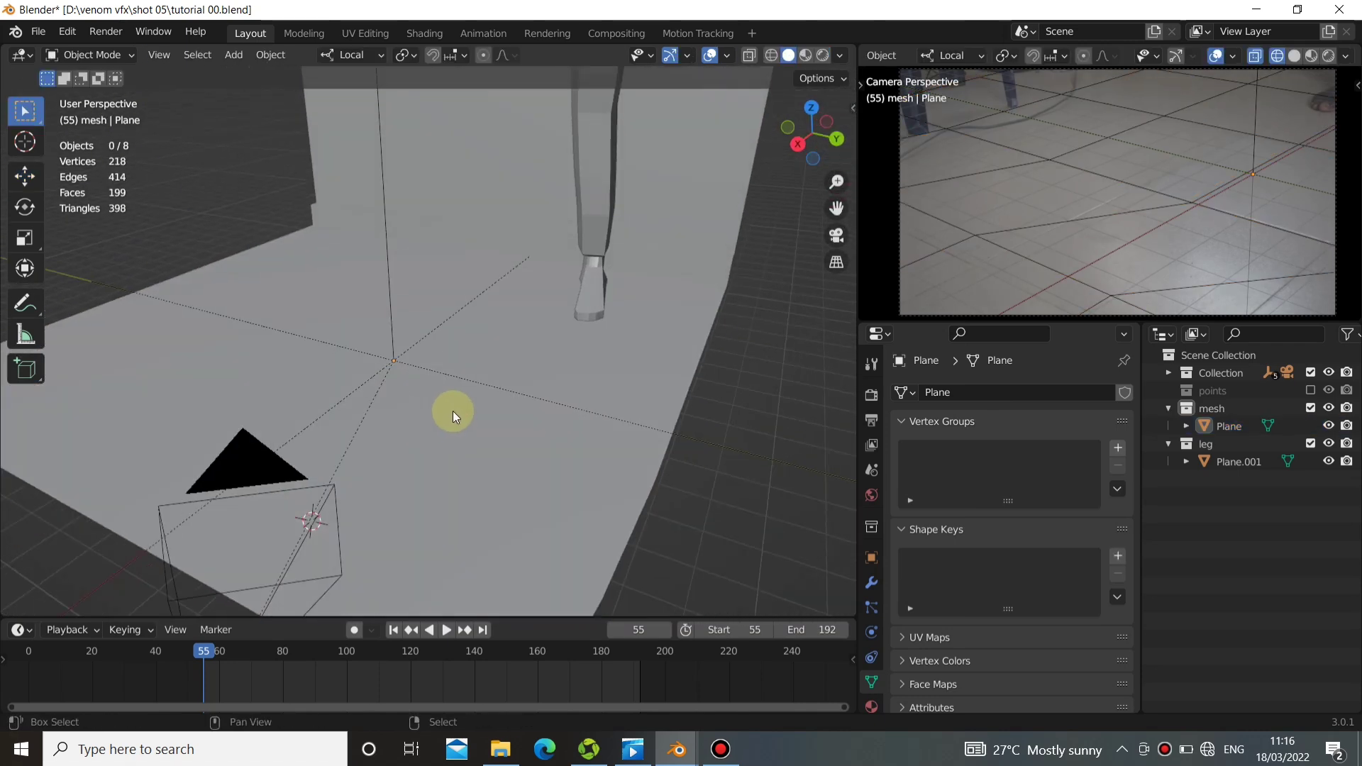
{"action": "key", "text": "shift+s"}
{"action": "left_click", "coordinate": [444, 525]}
{"action": "key", "text": "shift+s"}
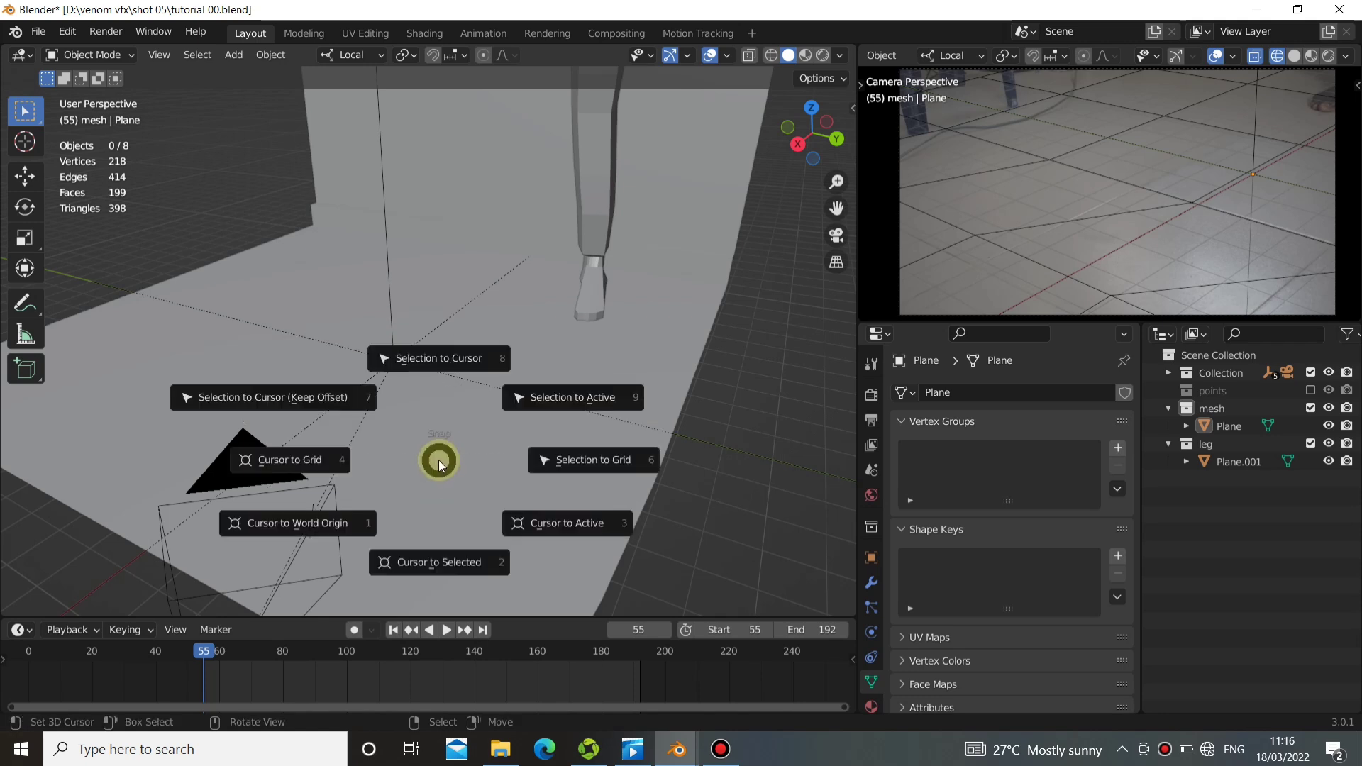
{"action": "left_click", "coordinate": [349, 521]}
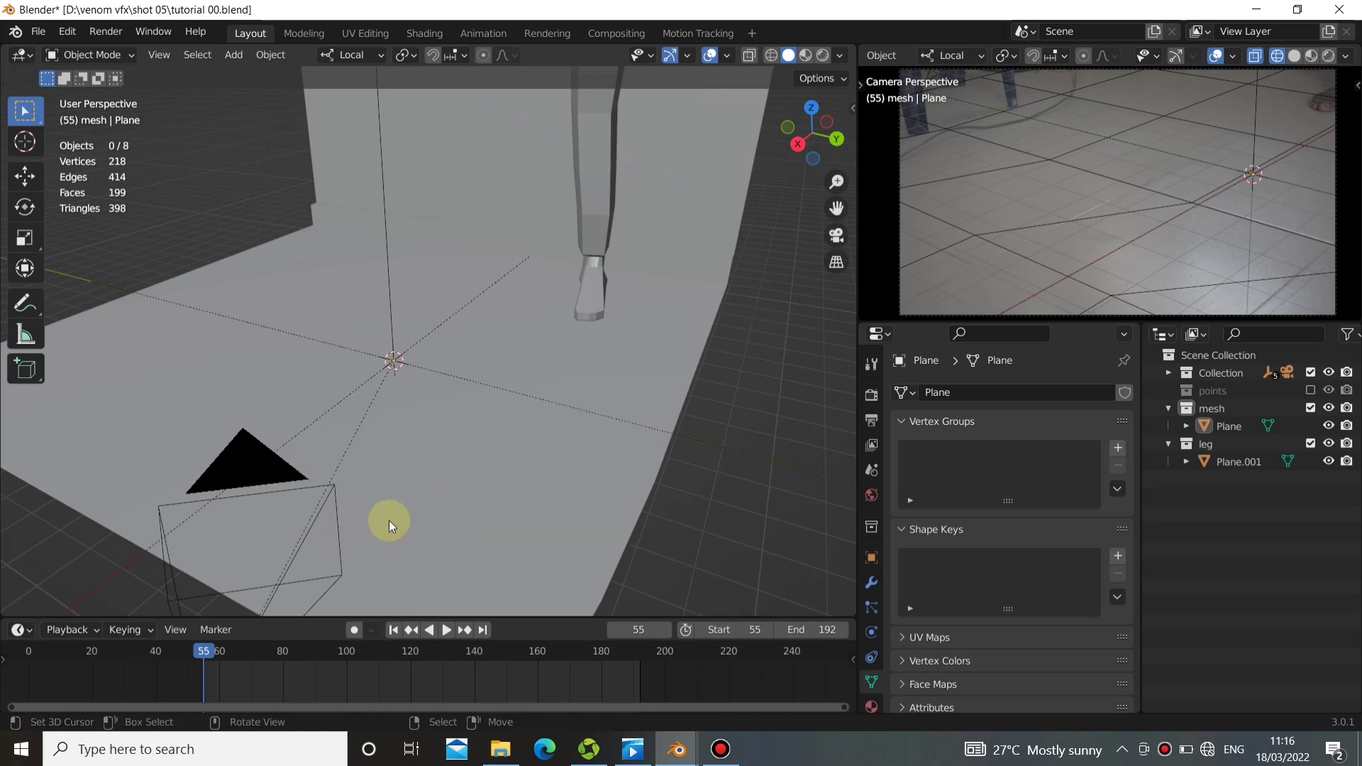
Add a UV sphere at the world origin with 16 segments and 16 rings.
{"action": "middle_click_drag", "start_coordinate": [379, 477], "coordinate": [465, 422]}
{"action": "key", "text": "shift+a"}
{"action": "mouse_move", "coordinate": [470, 373]}
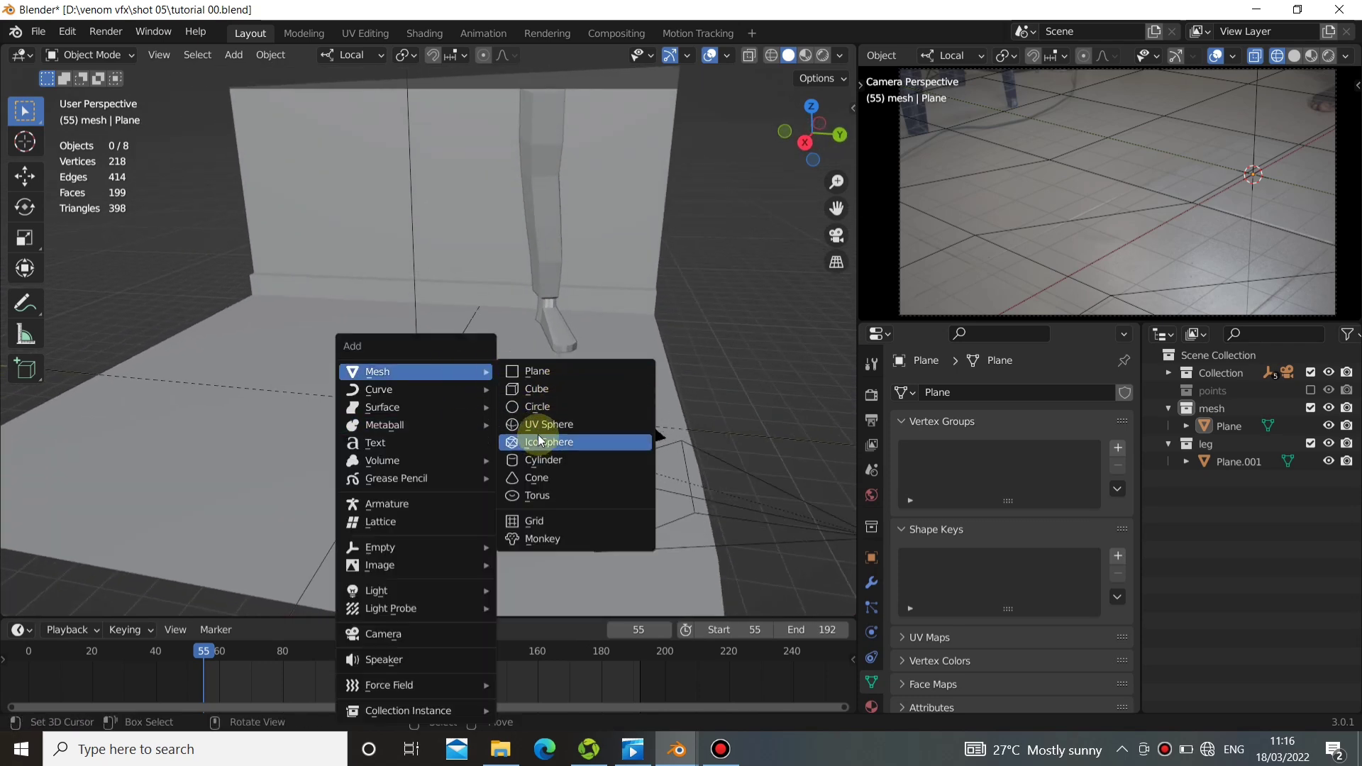
{"action": "left_click", "coordinate": [548, 424]}
{"action": "middle_click_drag", "start_coordinate": [471, 410], "coordinate": [399, 405]}
{"action": "scroll", "coordinate": [341, 428], "scroll_direction": "up", "scroll_amount": 2}
{"action": "left_click_drag", "start_coordinate": [262, 456], "coordinate": [246, 493], "text": "alt+shift"}
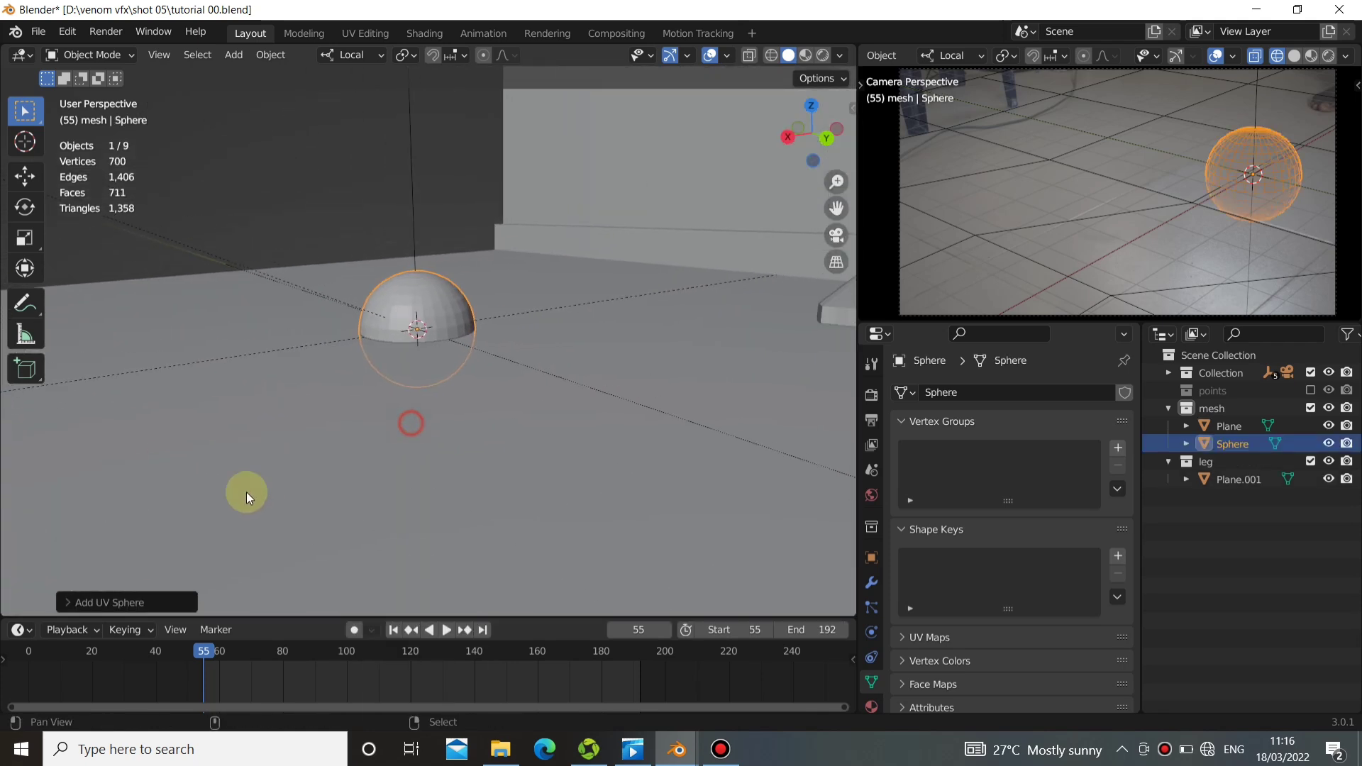
{"action": "left_click", "coordinate": [71, 603]}
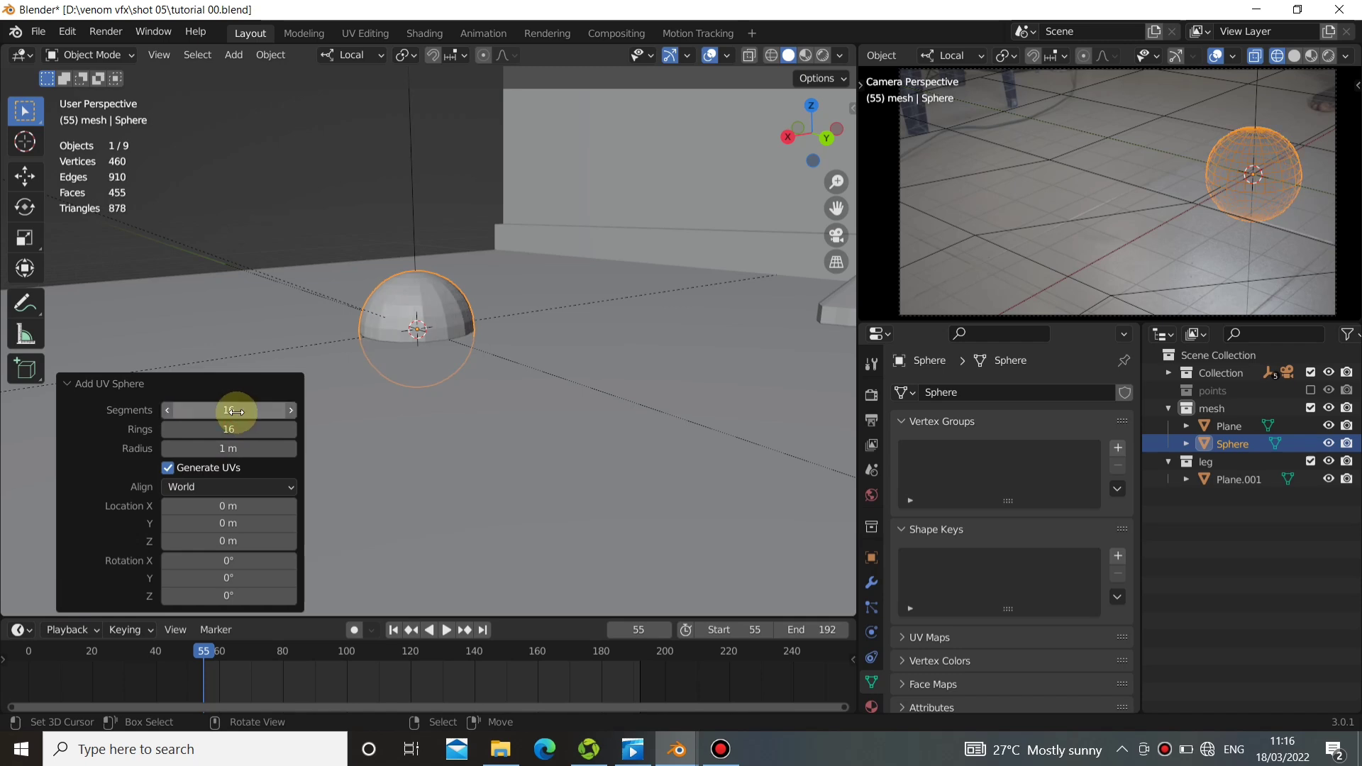
{"action": "middle_click_drag", "start_coordinate": [332, 384], "coordinate": [435, 381]}
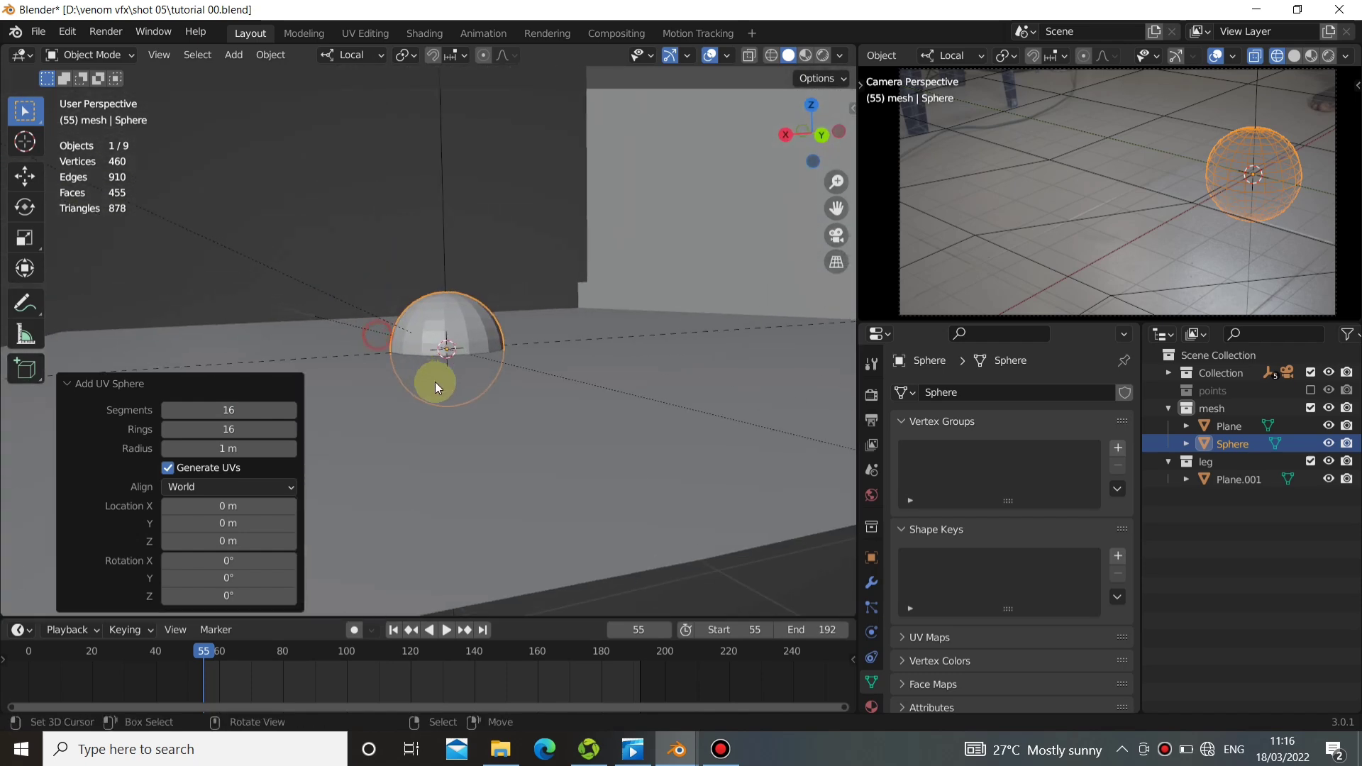
Raise the sphere about 0.8 m along local Z and flatten it to 0.782 along local Z.
{"action": "left_click", "coordinate": [26, 177]}
{"action": "left_click_drag", "start_coordinate": [441, 282], "coordinate": [454, 238]}
{"action": "key", "text": "s"}
{"action": "key", "text": "z"}
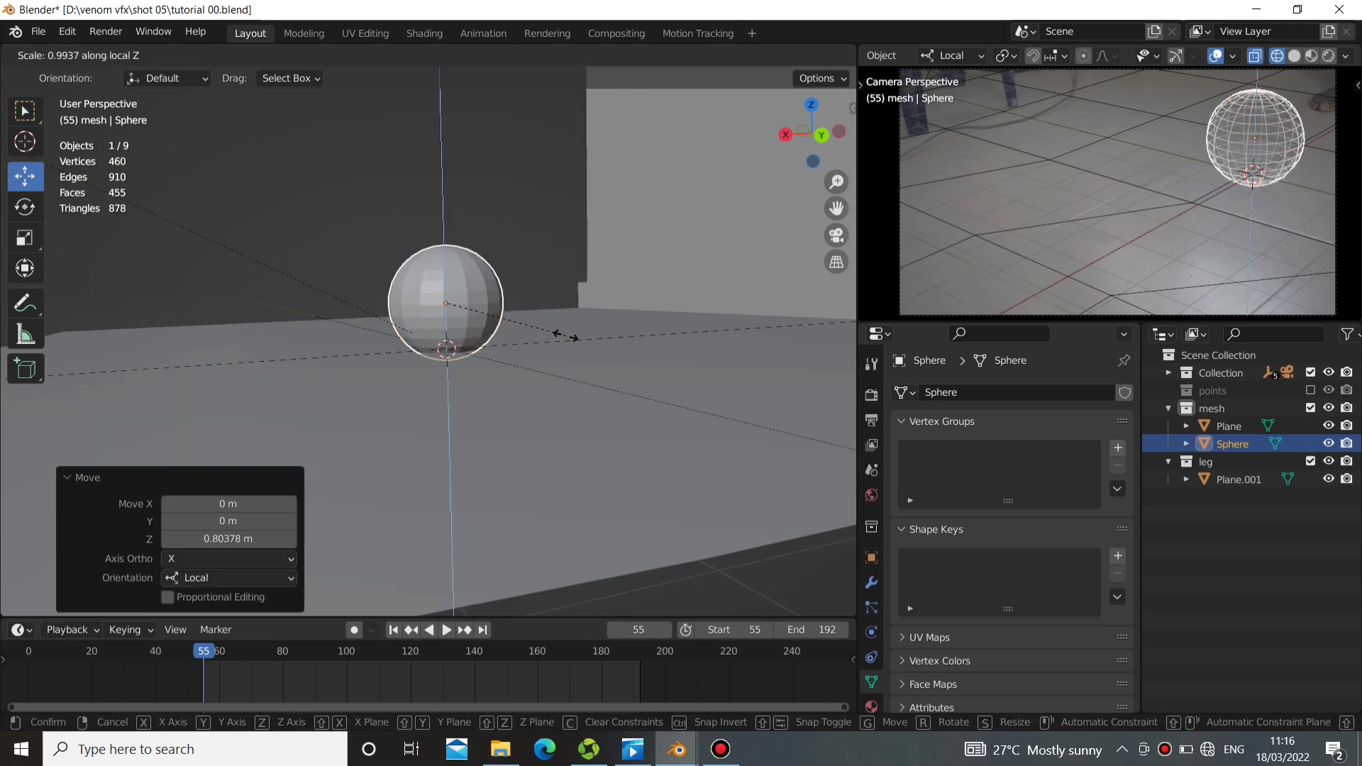
{"action": "left_click", "coordinate": [546, 325]}
{"action": "middle_click_drag", "start_coordinate": [427, 330], "coordinate": [444, 417]}
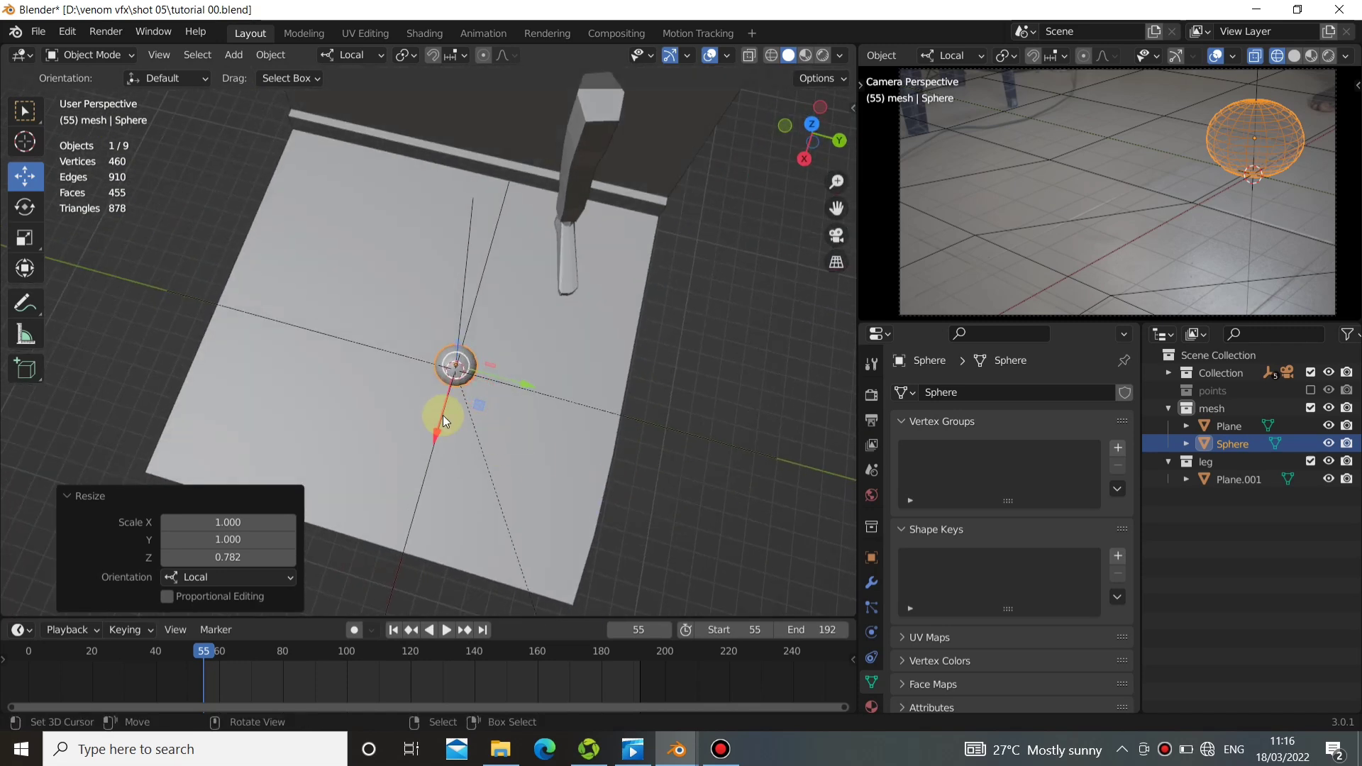
{"action": "key", "text": "space"}
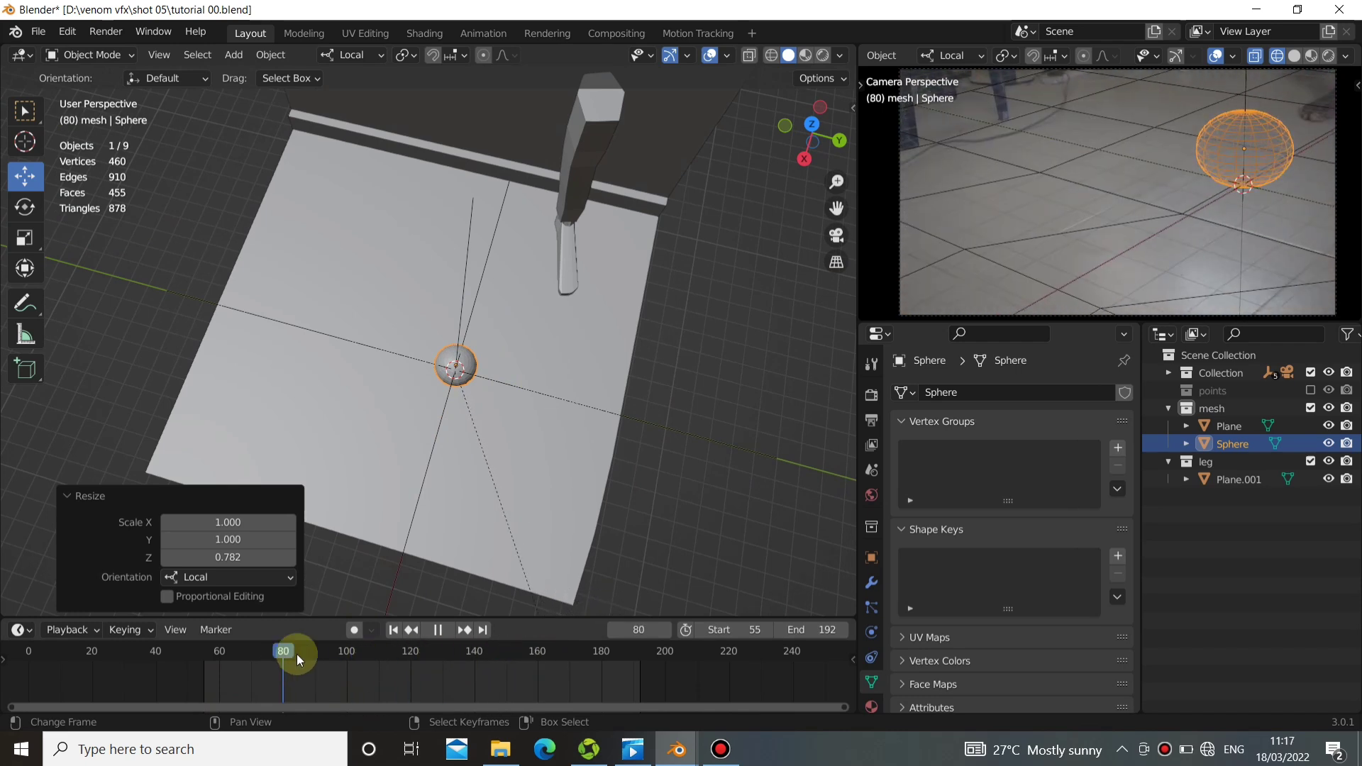
{"action": "left_click", "coordinate": [392, 629]}
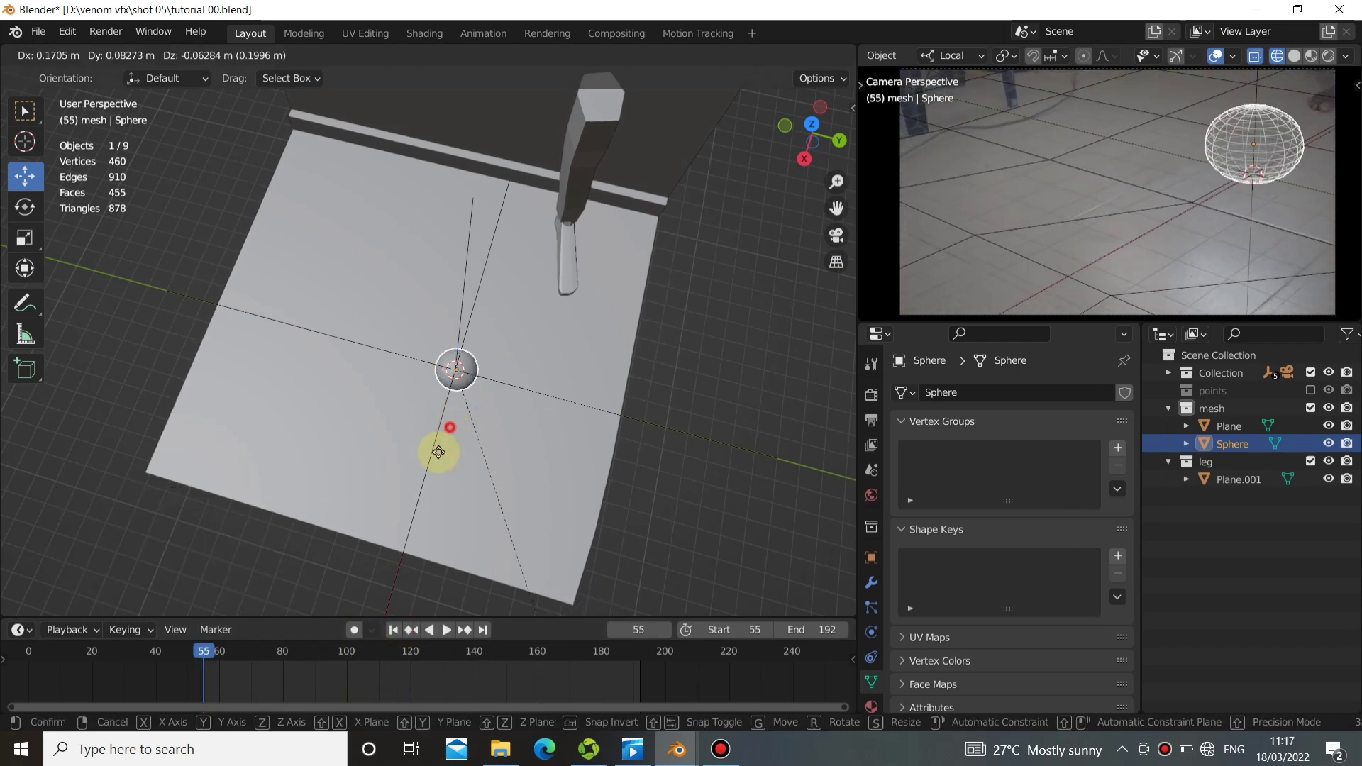
{"action": "key", "text": "g"}
{"action": "left_click", "coordinate": [348, 545]}
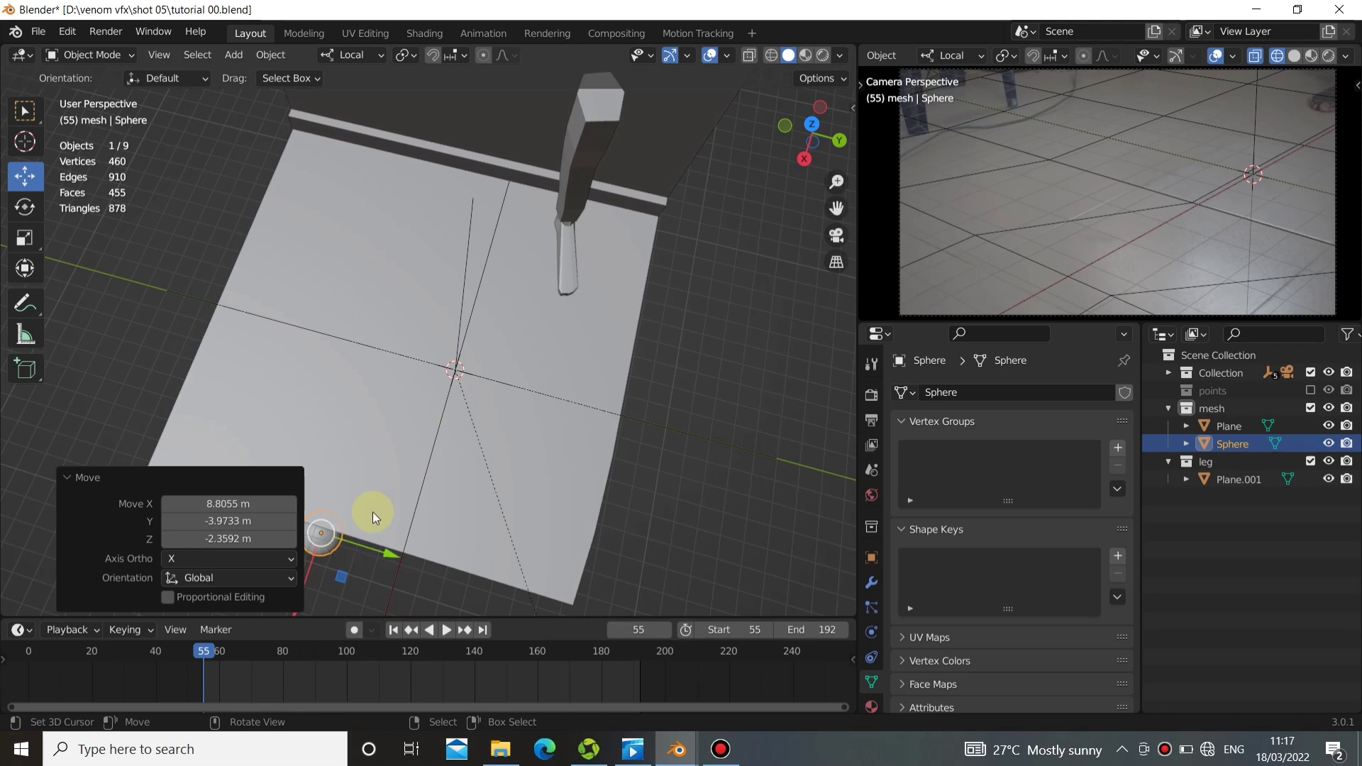
{"action": "key", "text": "ctrl+z"}
Turn on auto keying at frame 55 and move the sphere about 10.49 m along local X and 0.8 m along local Y.
{"action": "middle_click_drag", "start_coordinate": [324, 434], "coordinate": [354, 392], "text": "shift"}
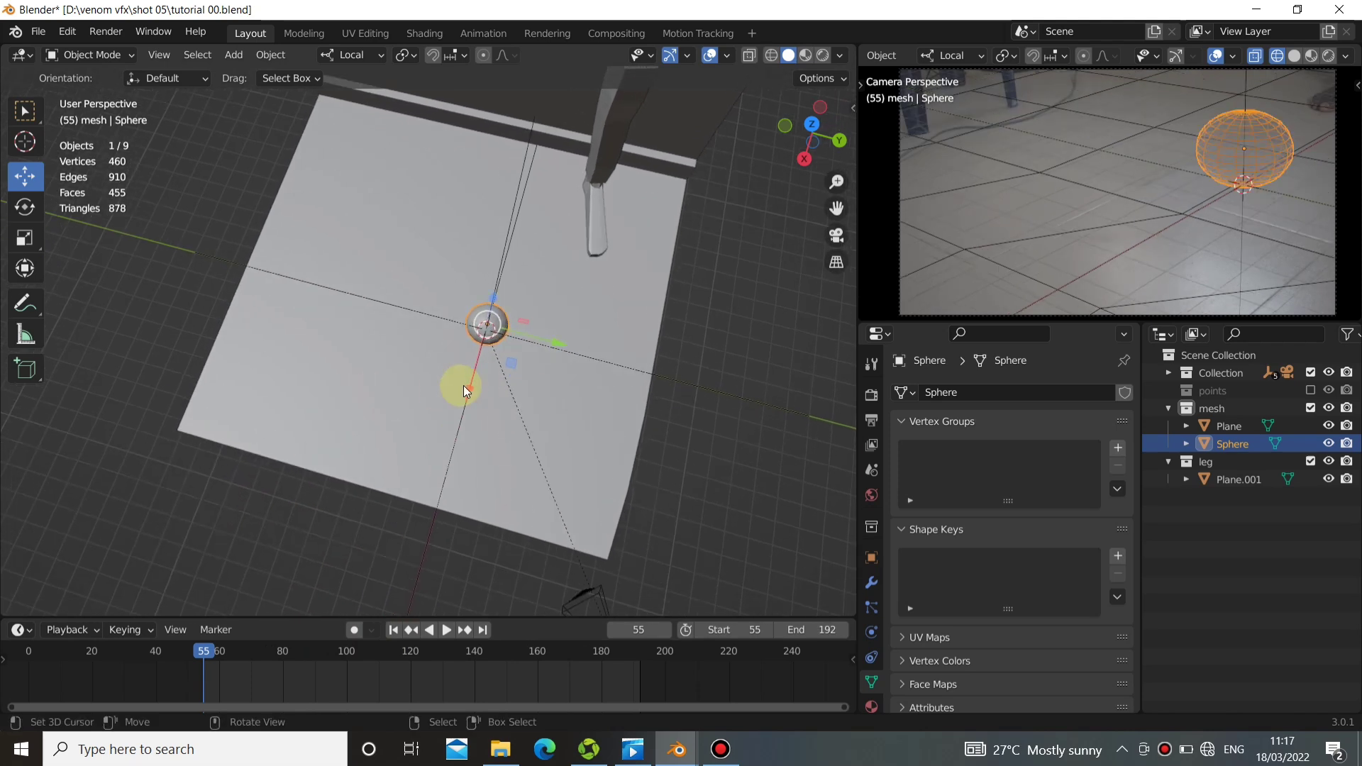
{"action": "left_click_drag", "start_coordinate": [466, 389], "coordinate": [346, 637]}
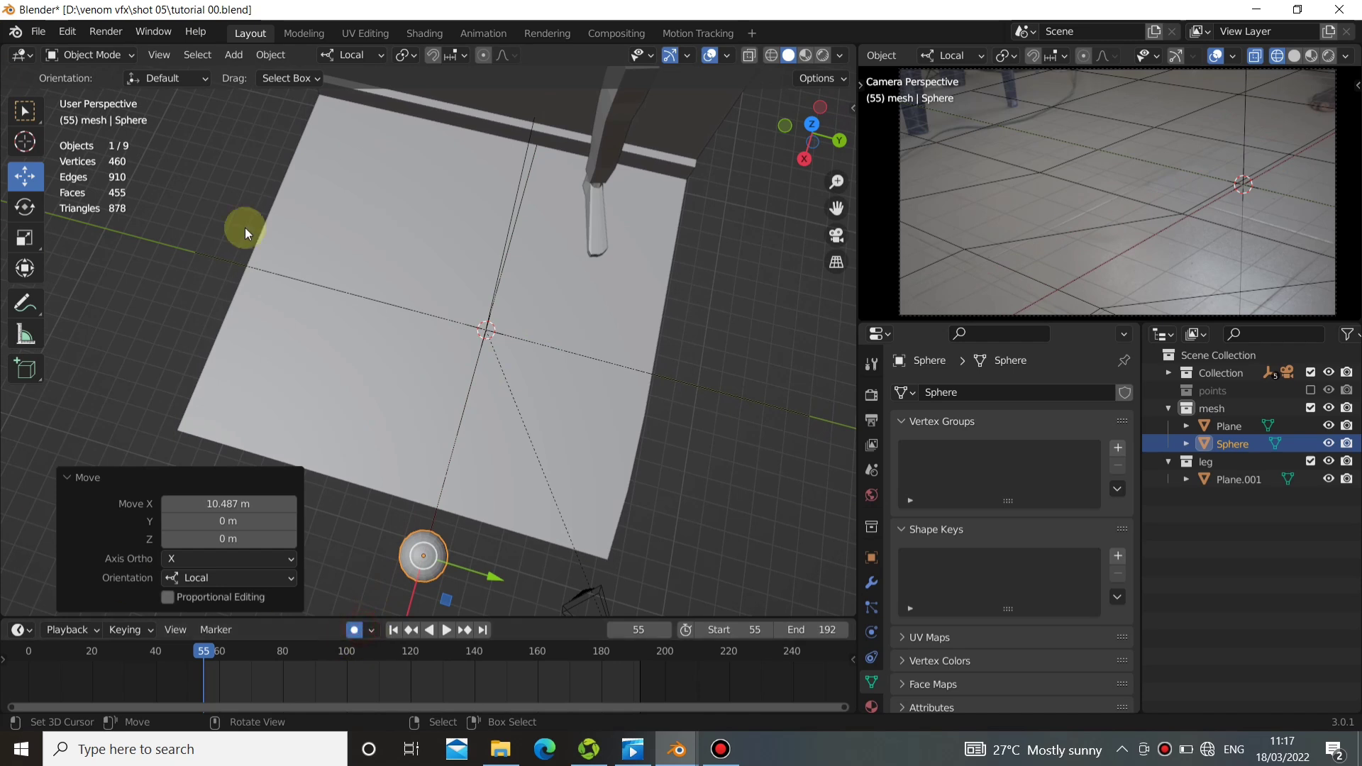
{"action": "middle_click_drag", "start_coordinate": [534, 510], "coordinate": [560, 526]}
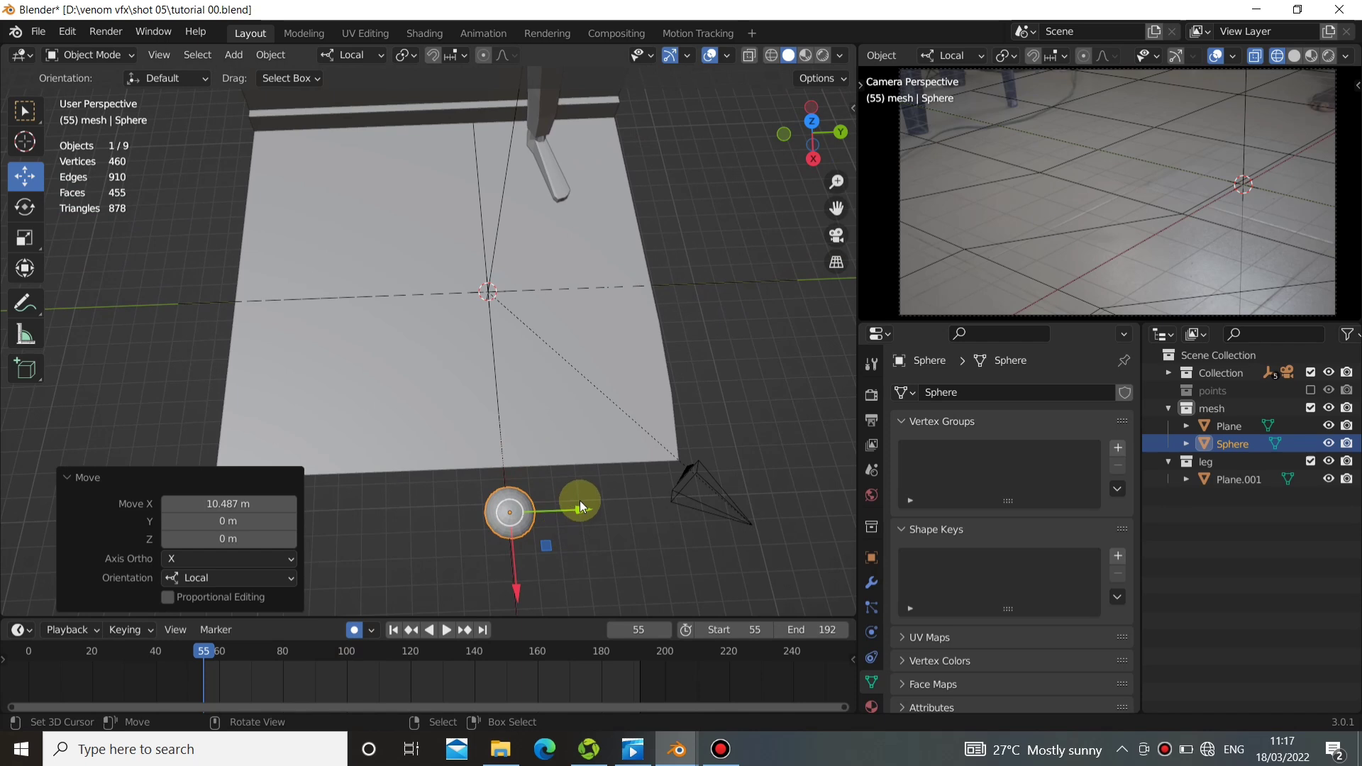
{"action": "left_click_drag", "start_coordinate": [581, 504], "coordinate": [584, 525]}
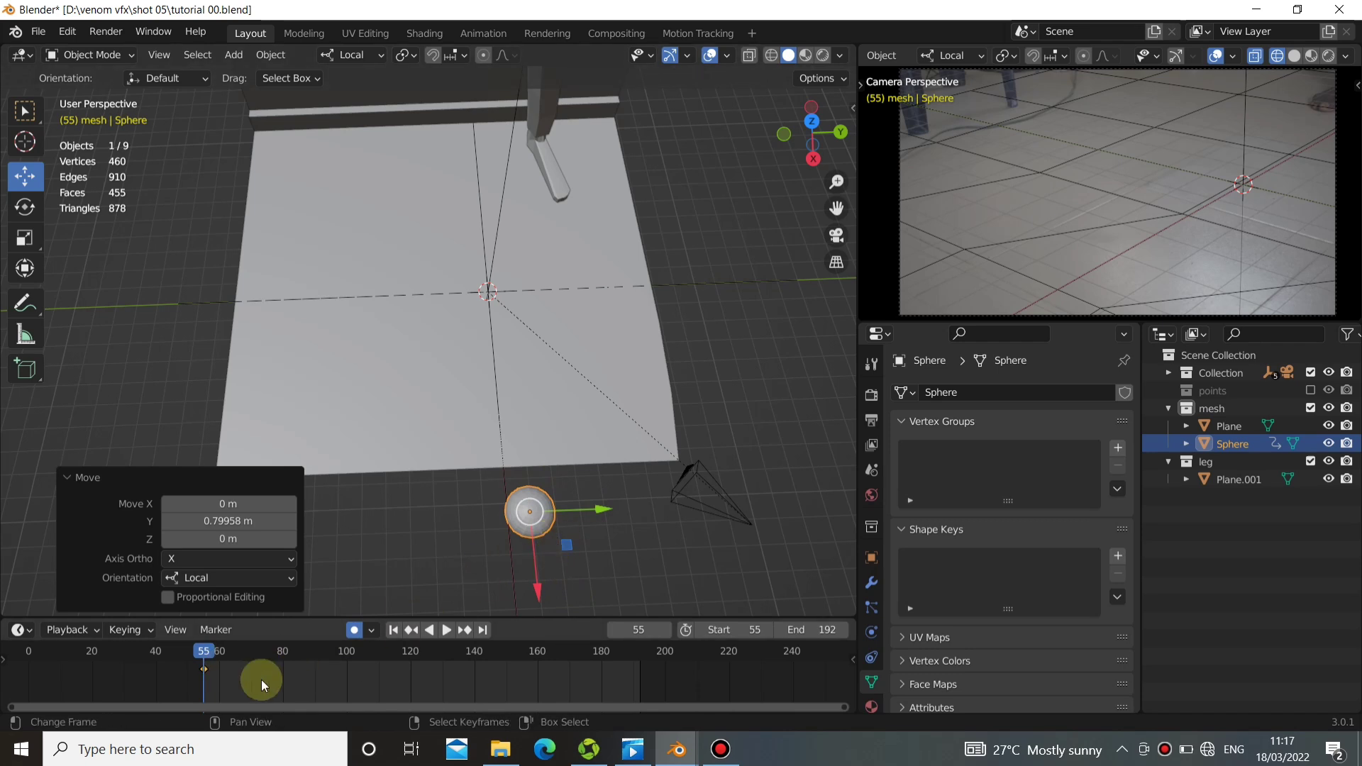
At frame 80, move the sphere about -5.35 m along local X onto the floor and play the animation from the start.
{"action": "key", "text": "space"}
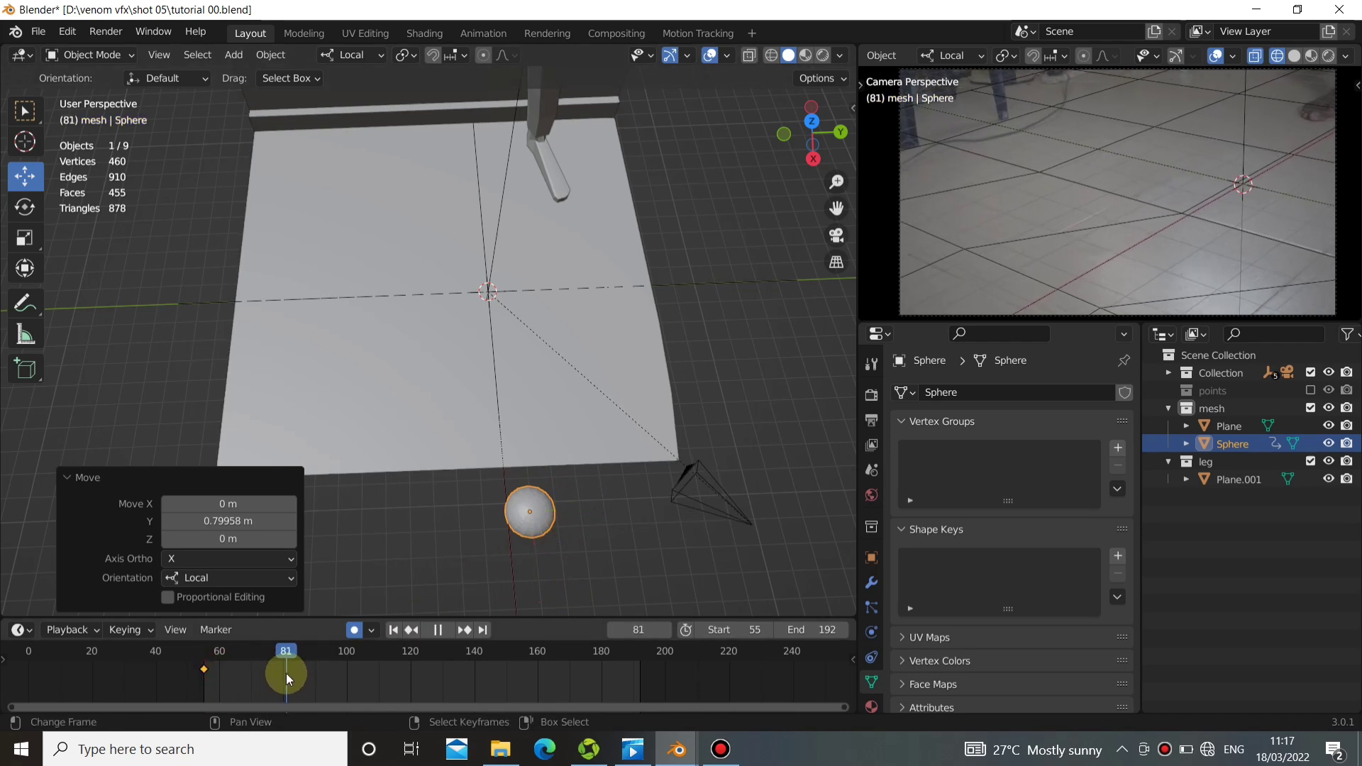
{"action": "key", "text": "space"}
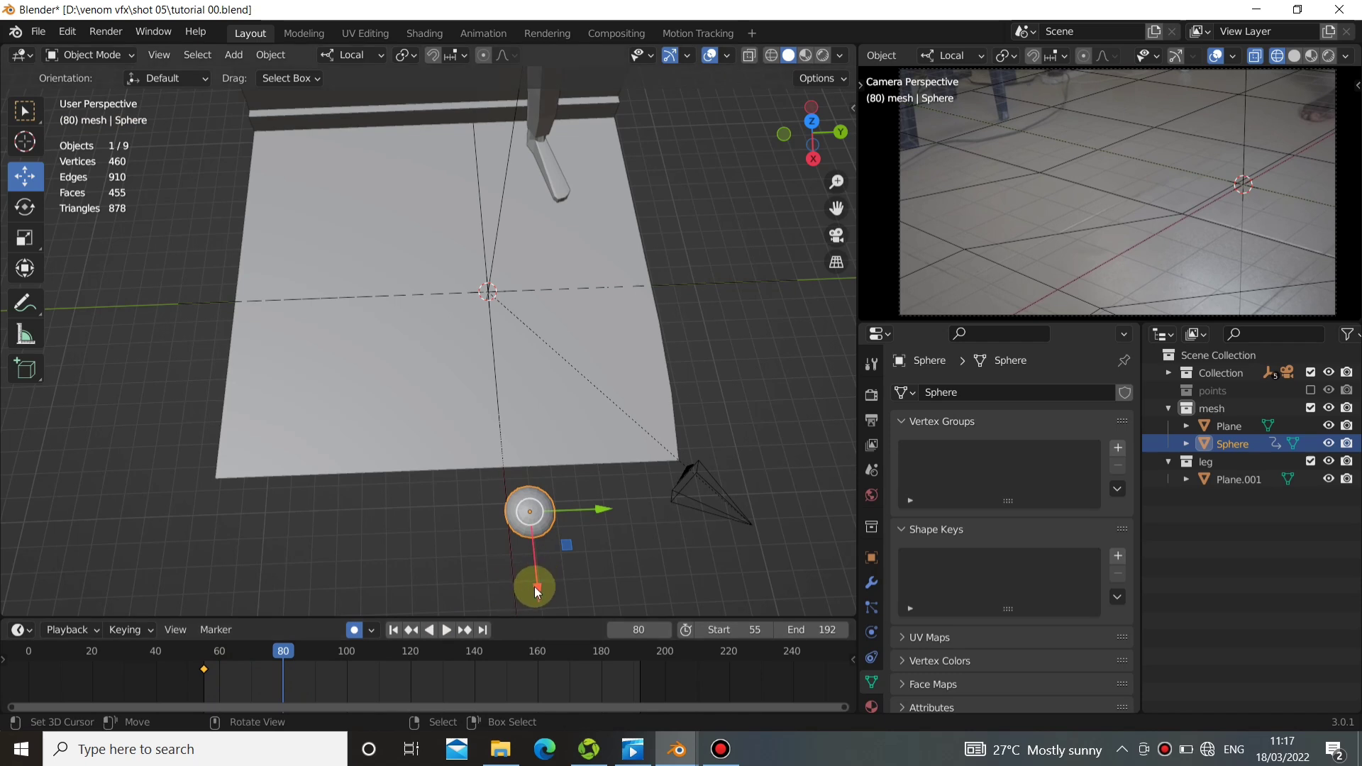
{"action": "left_click_drag", "start_coordinate": [538, 586], "coordinate": [542, 451]}
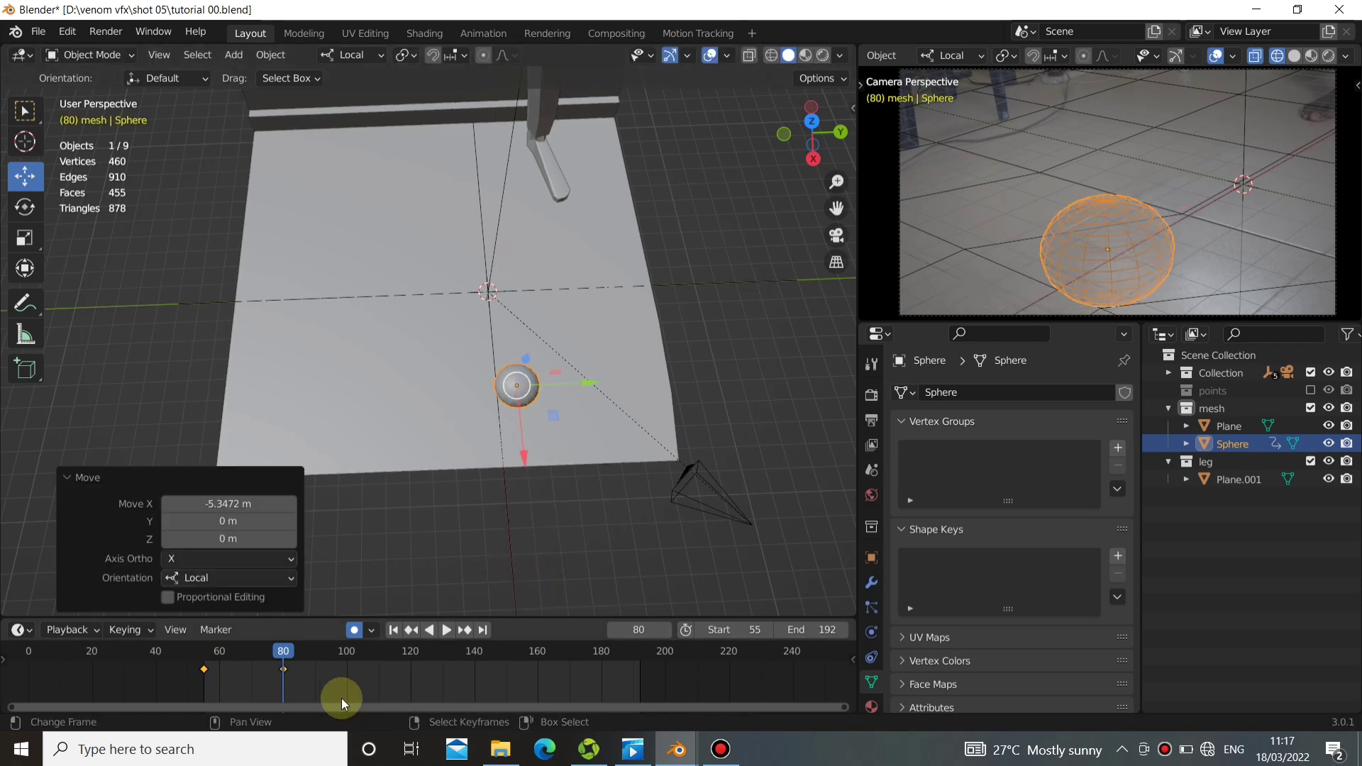
{"action": "left_click", "coordinate": [393, 629]}
{"action": "left_click", "coordinate": [447, 630]}
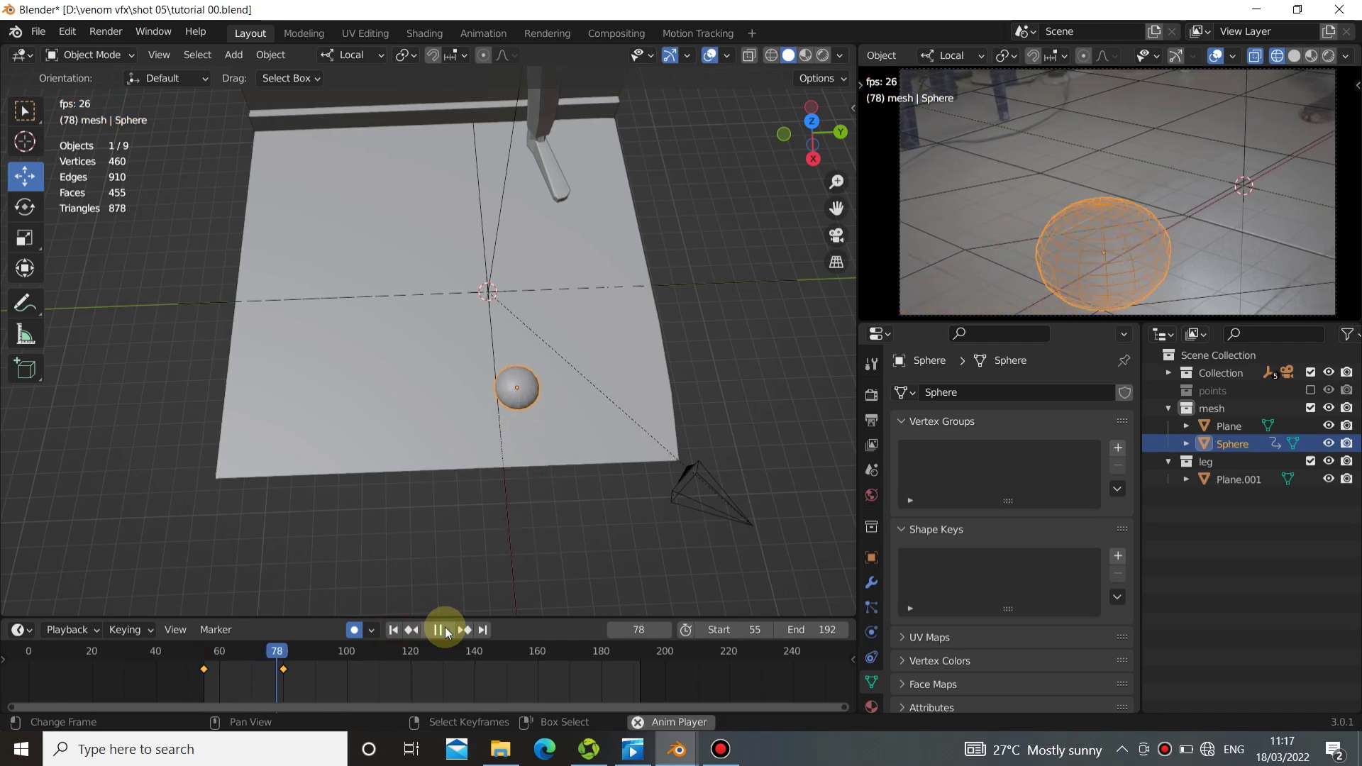
{"action": "left_click", "coordinate": [440, 629]}
At the frame 80 keyframe, roll the sphere about -171° around its local Y axis.
{"action": "left_click_drag", "start_coordinate": [287, 672], "coordinate": [280, 670]}
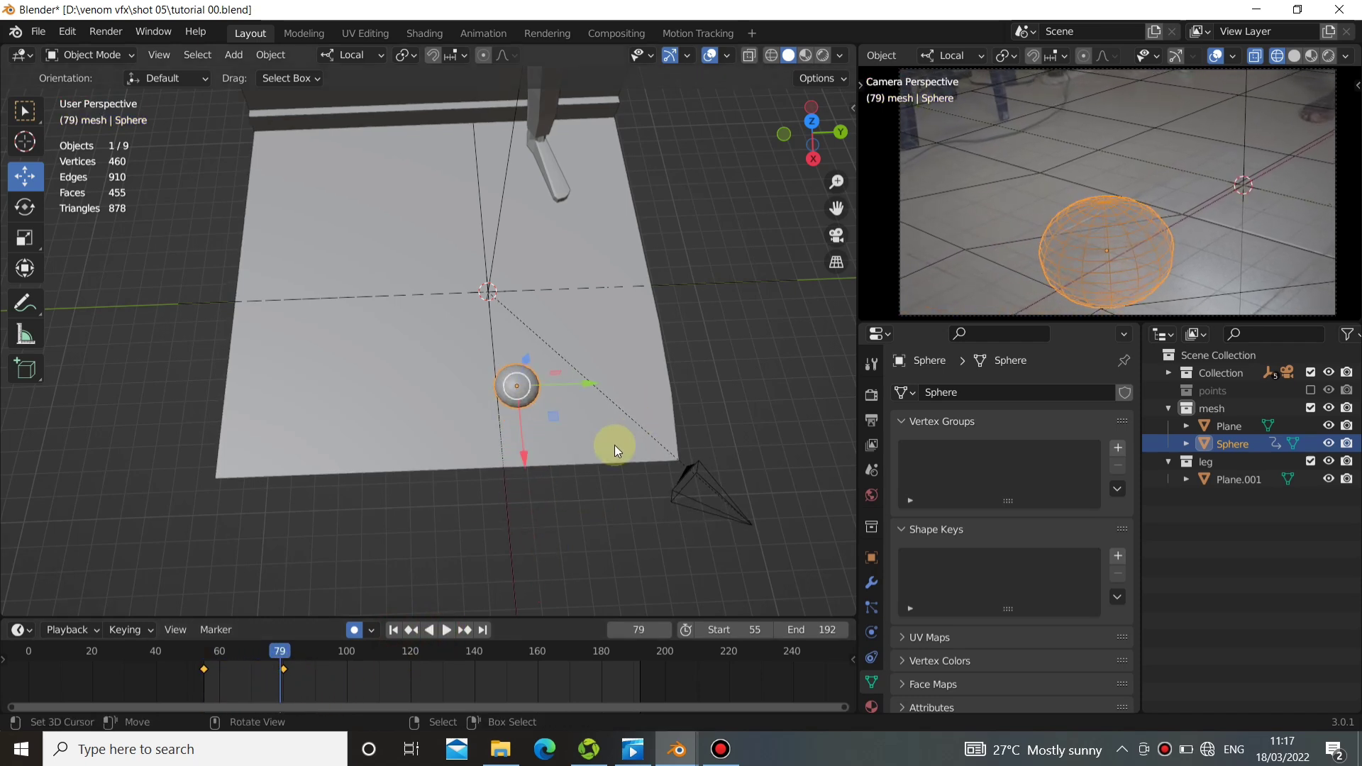
{"action": "left_click", "coordinate": [465, 630]}
{"action": "middle_click_drag", "start_coordinate": [651, 380], "coordinate": [487, 424]}
{"action": "key", "text": "r"}
{"action": "key", "text": "y"}
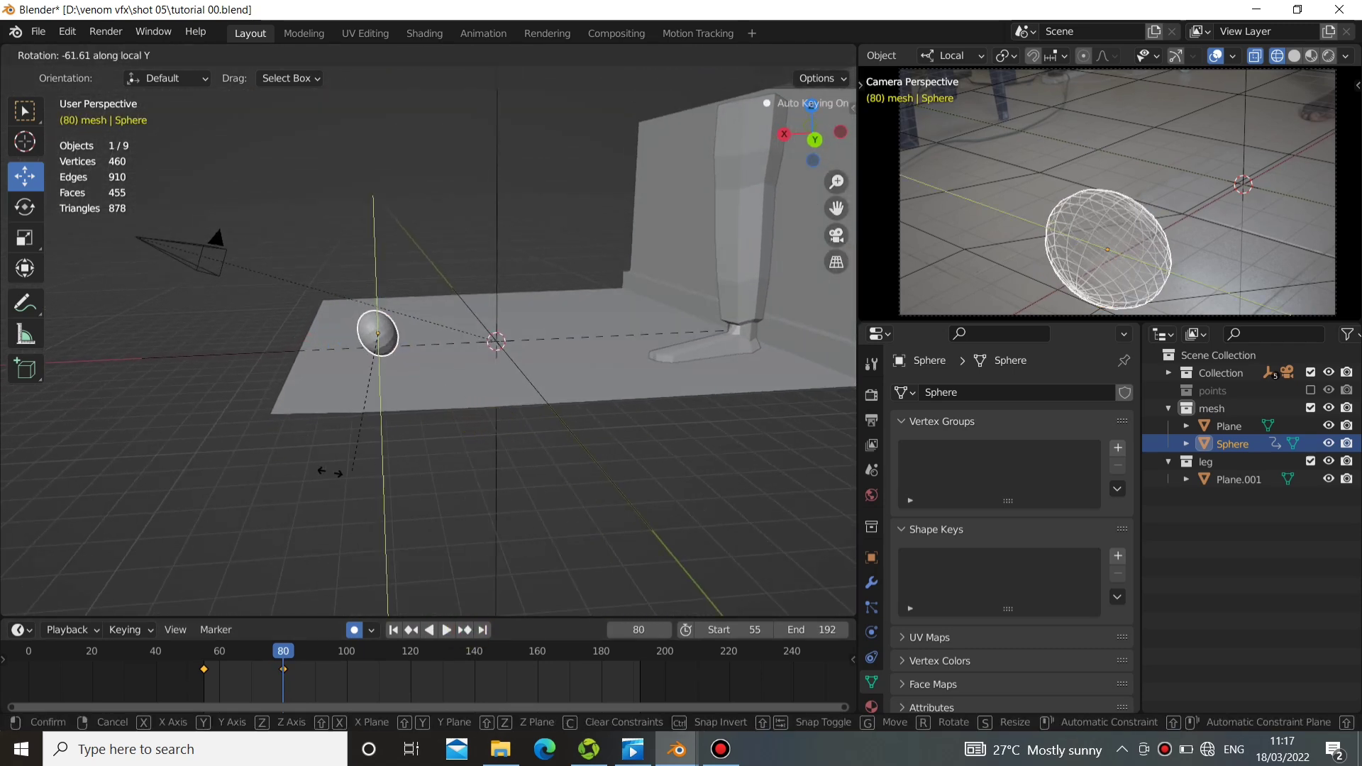
{"action": "left_click", "coordinate": [311, 282]}
{"action": "key", "text": "r"}
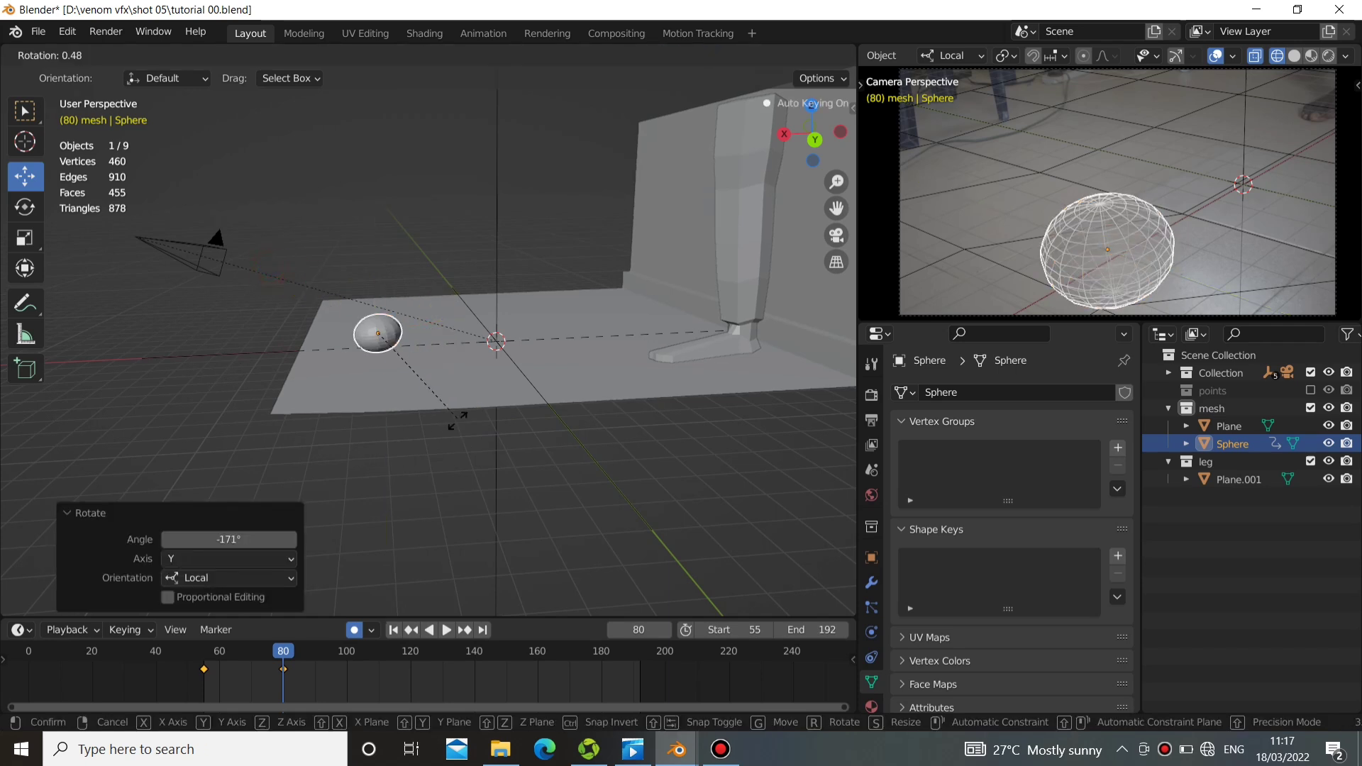
{"action": "left_click", "coordinate": [383, 357]}
Reposition the sphere on the floor at frame 80, shifting it about 0.1 m along local Z.
{"action": "mouse_move", "coordinate": [441, 334]}
{"action": "left_mouse_down"}
{"action": "mouse_move", "coordinate": [517, 335]}
{"action": "mouse_move", "coordinate": [447, 333]}
{"action": "left_mouse_up"}
{"action": "middle_click_drag", "start_coordinate": [447, 333], "coordinate": [430, 358]}
{"action": "left_click_drag", "start_coordinate": [430, 357], "coordinate": [427, 365]}
{"action": "mouse_move", "coordinate": [427, 365]}
{"action": "middle_mouse_down"}
{"action": "mouse_move", "coordinate": [438, 313]}
{"action": "mouse_move", "coordinate": [427, 306]}
{"action": "mouse_move", "coordinate": [444, 326]}
{"action": "mouse_move", "coordinate": [424, 313]}
{"action": "mouse_move", "coordinate": [441, 377]}
{"action": "mouse_move", "coordinate": [440, 353]}
{"action": "middle_mouse_up"}
{"action": "scroll", "coordinate": [442, 321], "scroll_direction": "up", "scroll_amount": 4}
{"action": "left_click_drag", "start_coordinate": [427, 356], "coordinate": [427, 369]}
{"action": "middle_click_drag", "start_coordinate": [397, 332], "coordinate": [490, 405]}
{"action": "scroll", "coordinate": [489, 404], "scroll_direction": "down", "scroll_amount": 4}
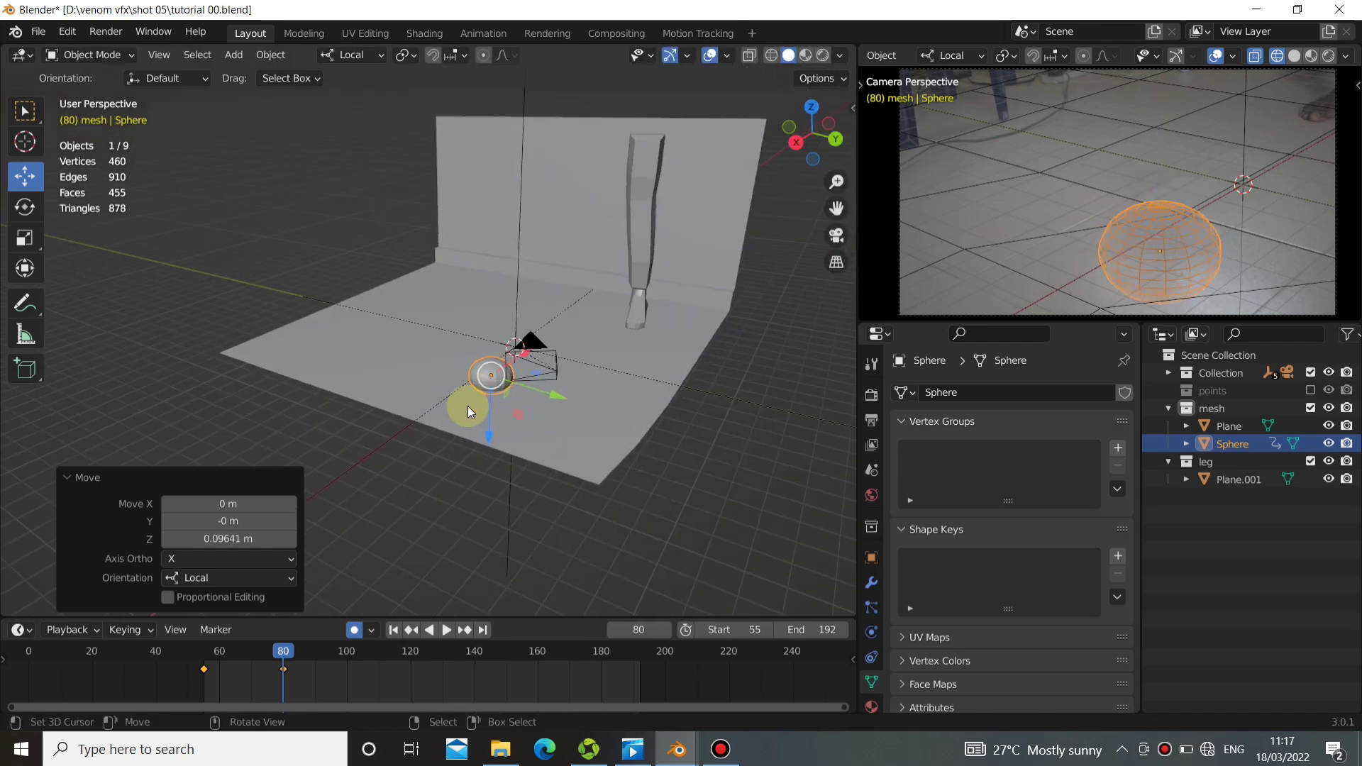
Play the animation from the start to check the sphere's roll up to its second keyframe.
{"action": "left_click", "coordinate": [394, 631]}
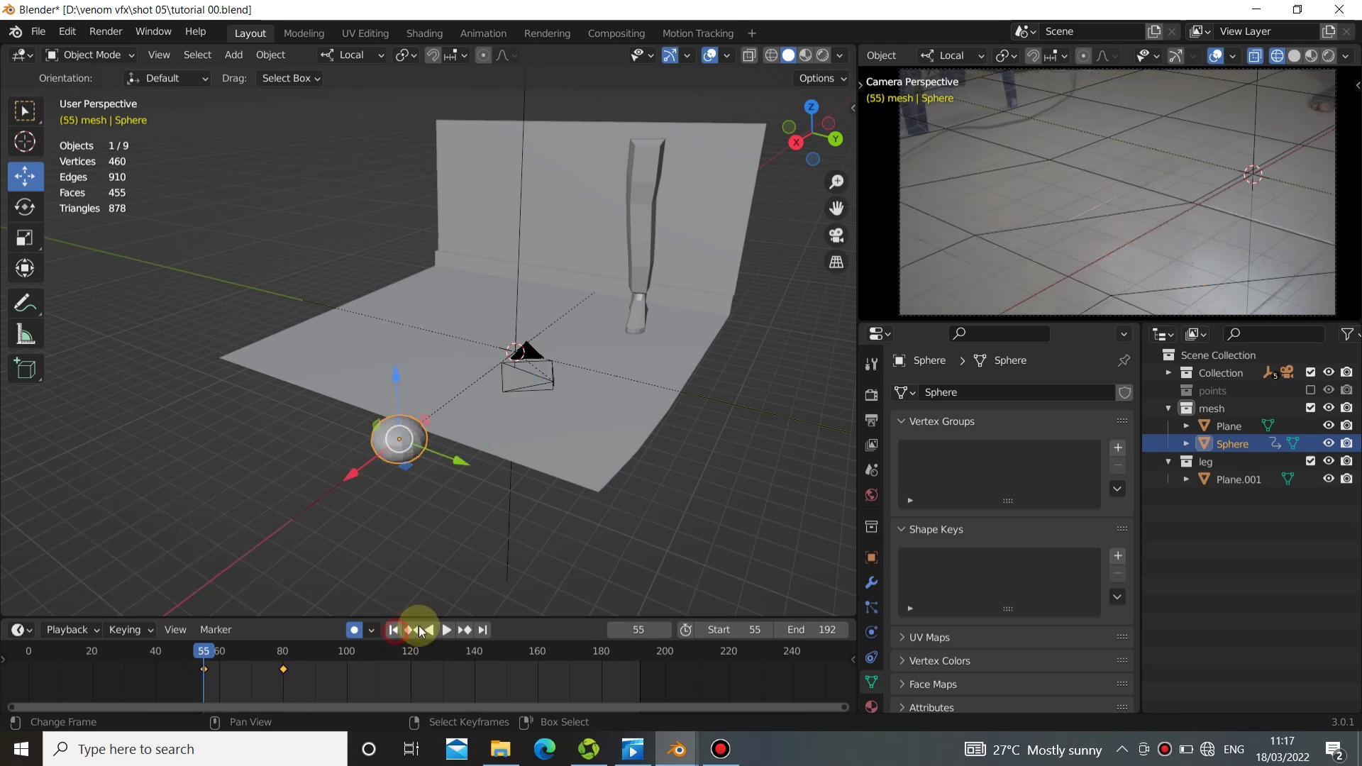
{"action": "left_click", "coordinate": [446, 630]}
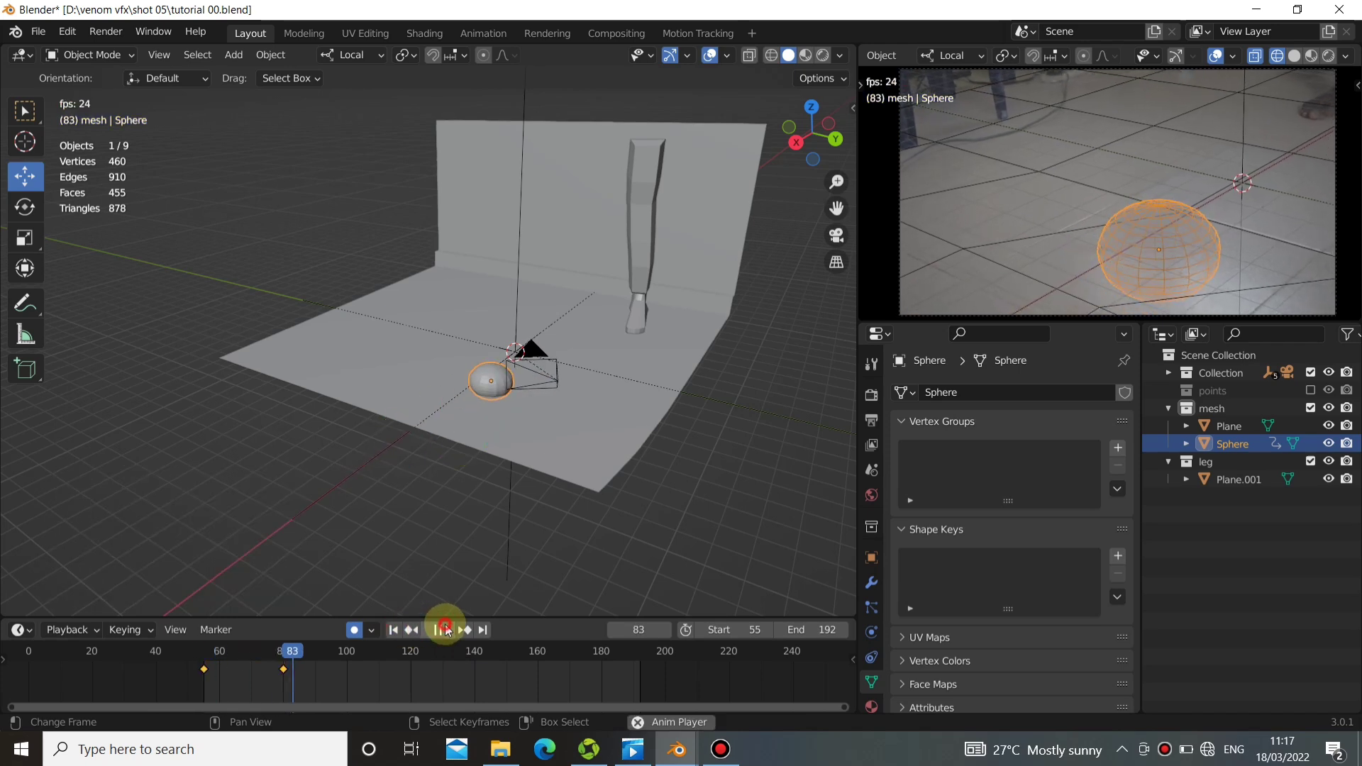
{"action": "left_click", "coordinate": [439, 629]}
At frame 111, move the sphere about 4.3 m along local X toward the leg.
{"action": "left_click_drag", "start_coordinate": [321, 671], "coordinate": [381, 666]}
{"action": "middle_click_drag", "start_coordinate": [512, 472], "coordinate": [474, 411]}
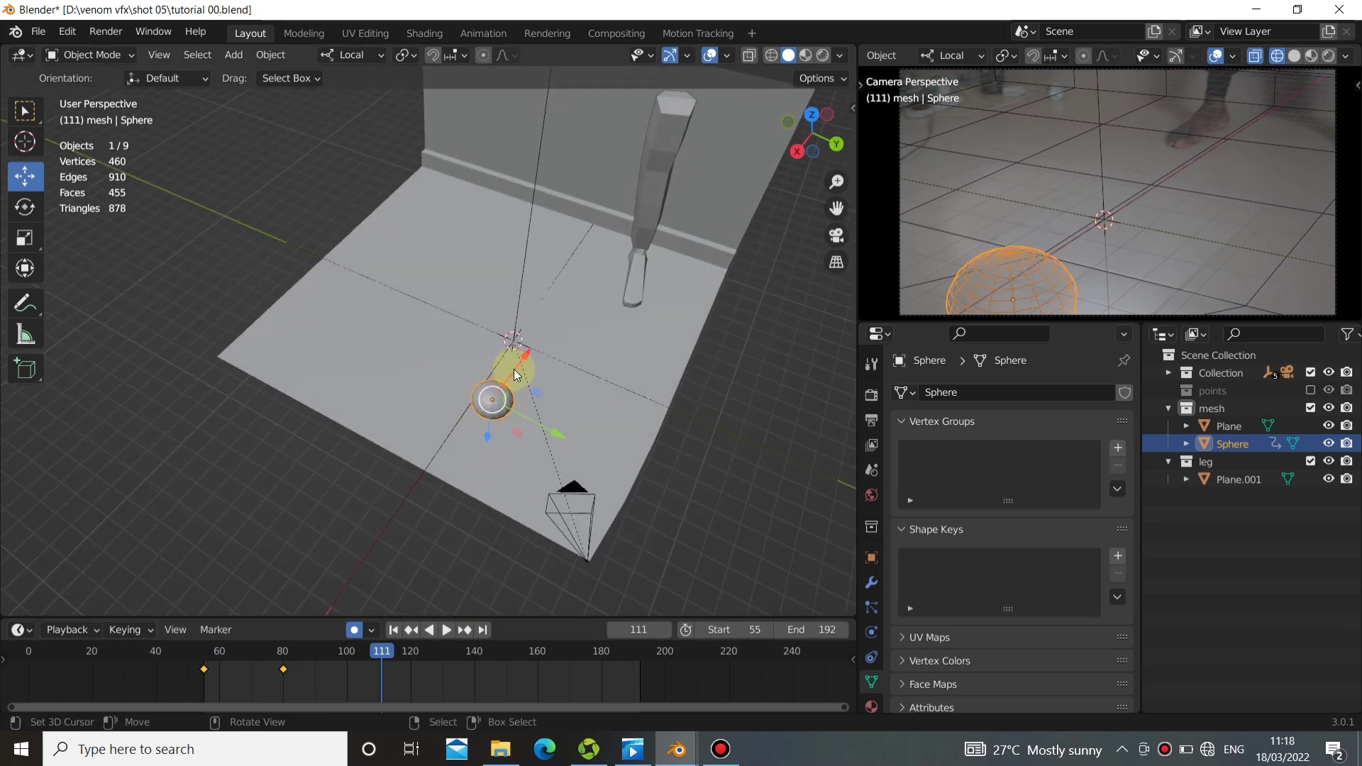
{"action": "left_click_drag", "start_coordinate": [515, 374], "coordinate": [568, 347]}
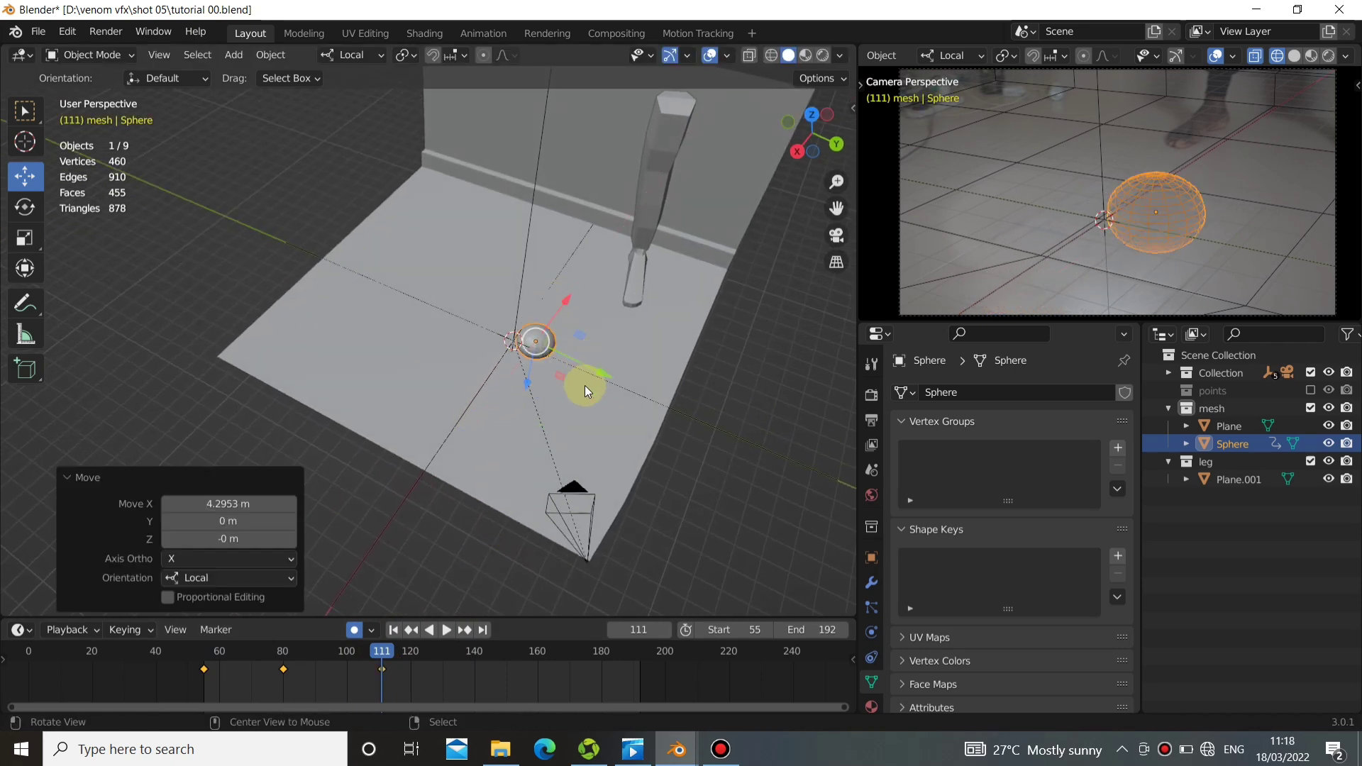
At frame 111, rotate the sphere, slide it farther toward the foot and shift it about 0.22 m along local Z.
{"action": "middle_click_drag", "start_coordinate": [584, 385], "coordinate": [608, 462]}
{"action": "key", "text": "r"}
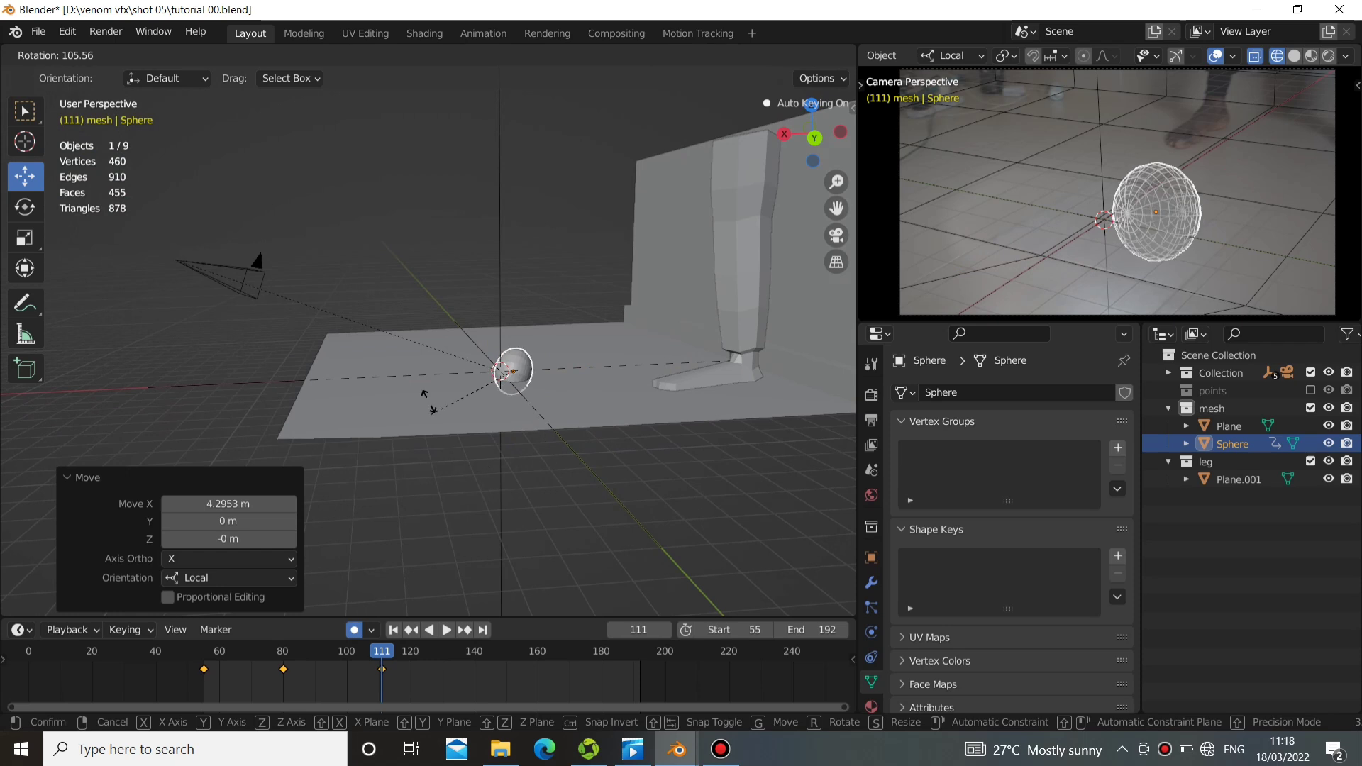
{"action": "left_click", "coordinate": [560, 379]}
{"action": "left_click_drag", "start_coordinate": [451, 373], "coordinate": [491, 367]}
{"action": "left_click_drag", "start_coordinate": [546, 305], "coordinate": [546, 299]}
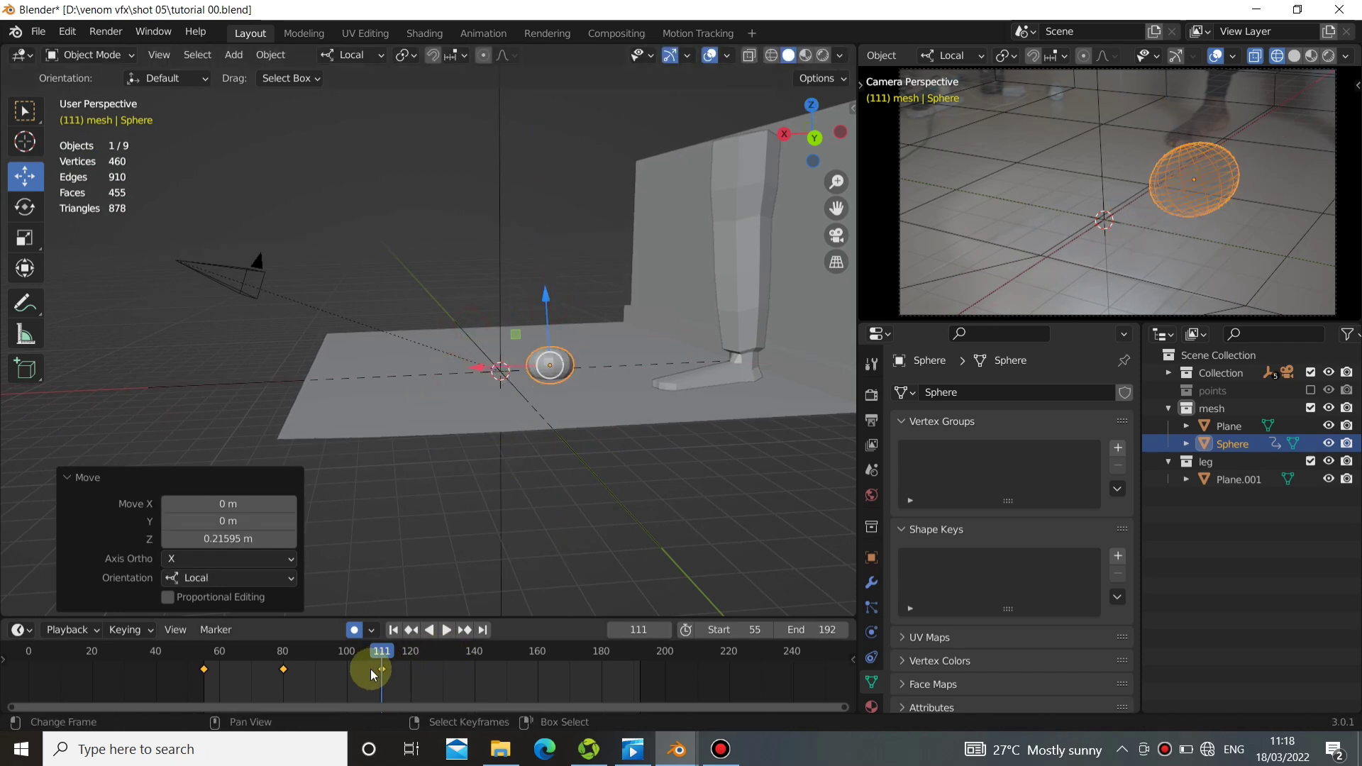
Play back the animation through frame 111 to review the sphere's motion across the floor.
{"action": "left_click_drag", "start_coordinate": [370, 670], "coordinate": [266, 650]}
{"action": "left_click", "coordinate": [442, 629]}
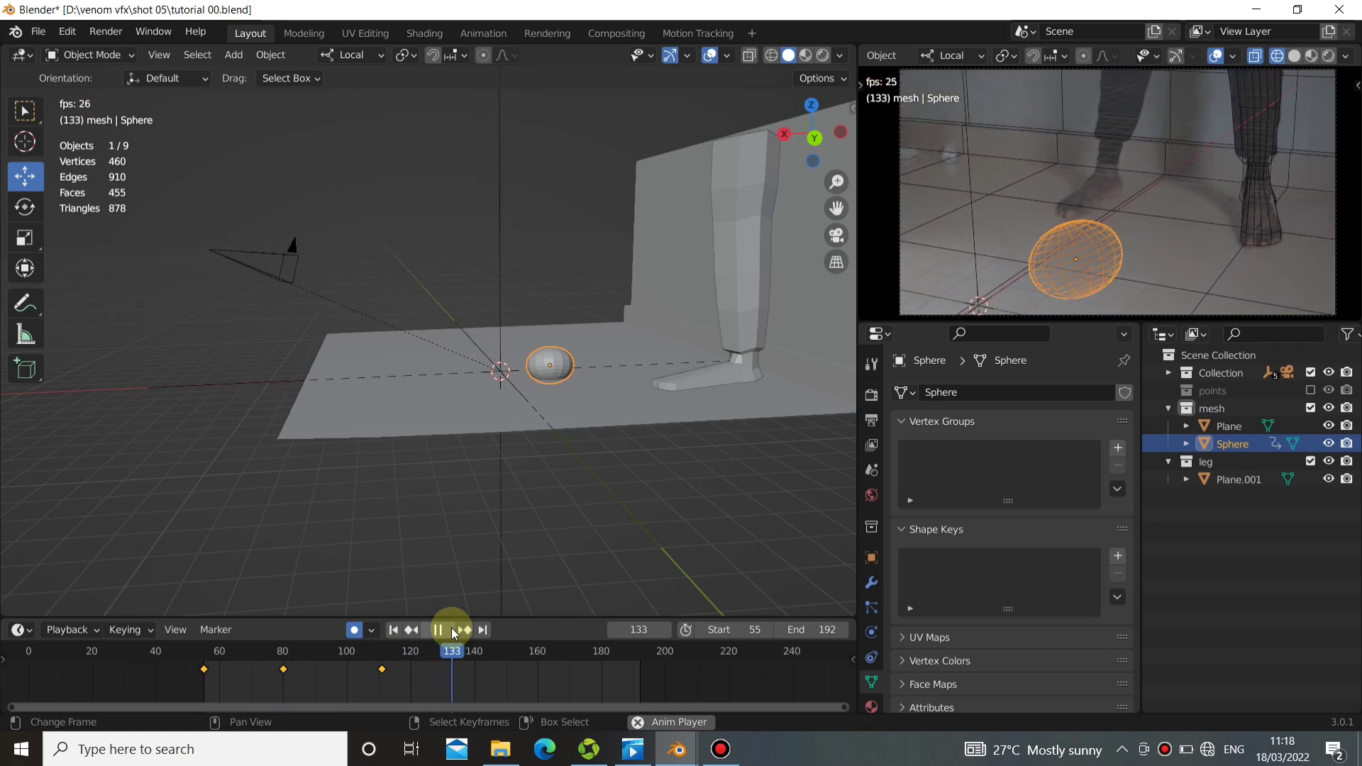
{"action": "left_click", "coordinate": [451, 628]}
At frame 140, bring the sphere beside the foot, moving it about -2.52 m along local X.
{"action": "left_click_drag", "start_coordinate": [485, 689], "coordinate": [475, 685]}
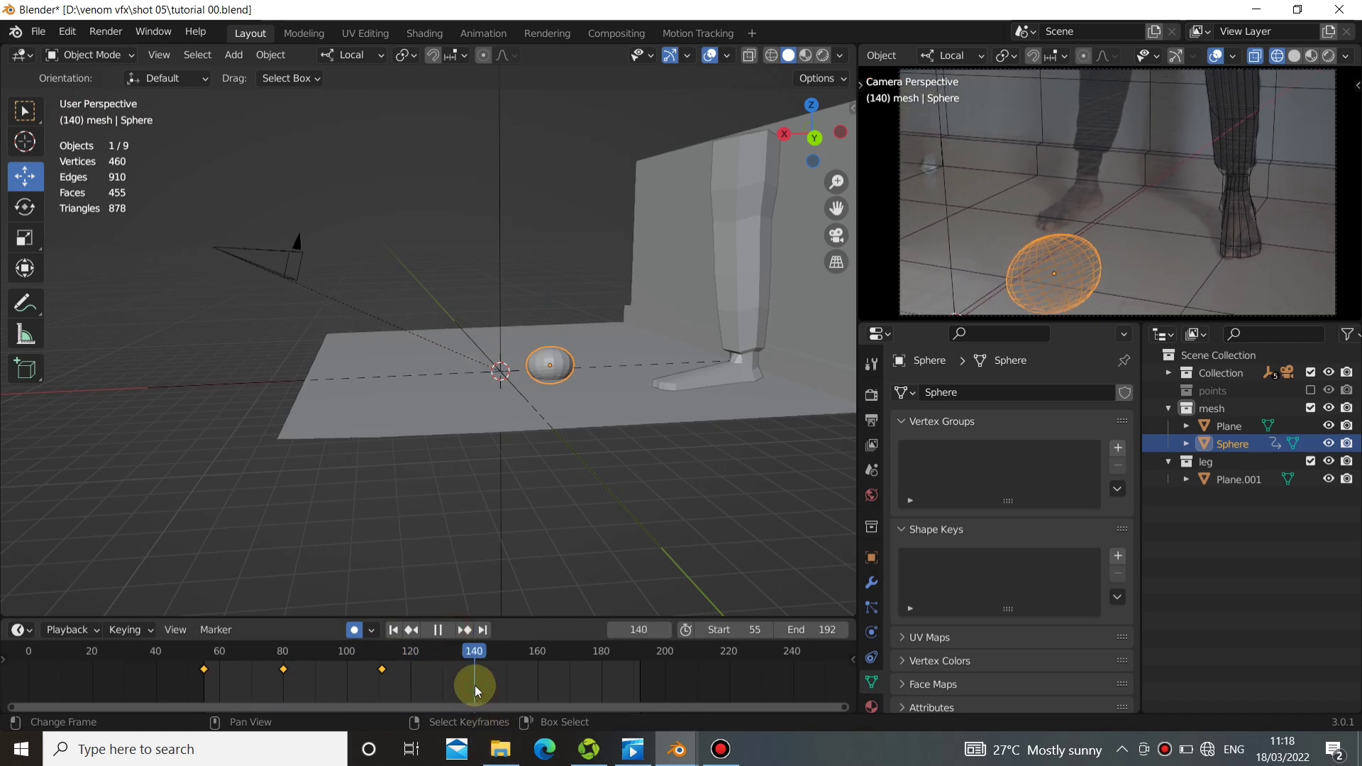
{"action": "middle_click_drag", "start_coordinate": [511, 589], "coordinate": [486, 507]}
{"action": "key", "text": "g"}
{"action": "left_click", "coordinate": [584, 502]}
{"action": "key", "text": "g"}
{"action": "left_click", "coordinate": [536, 469]}
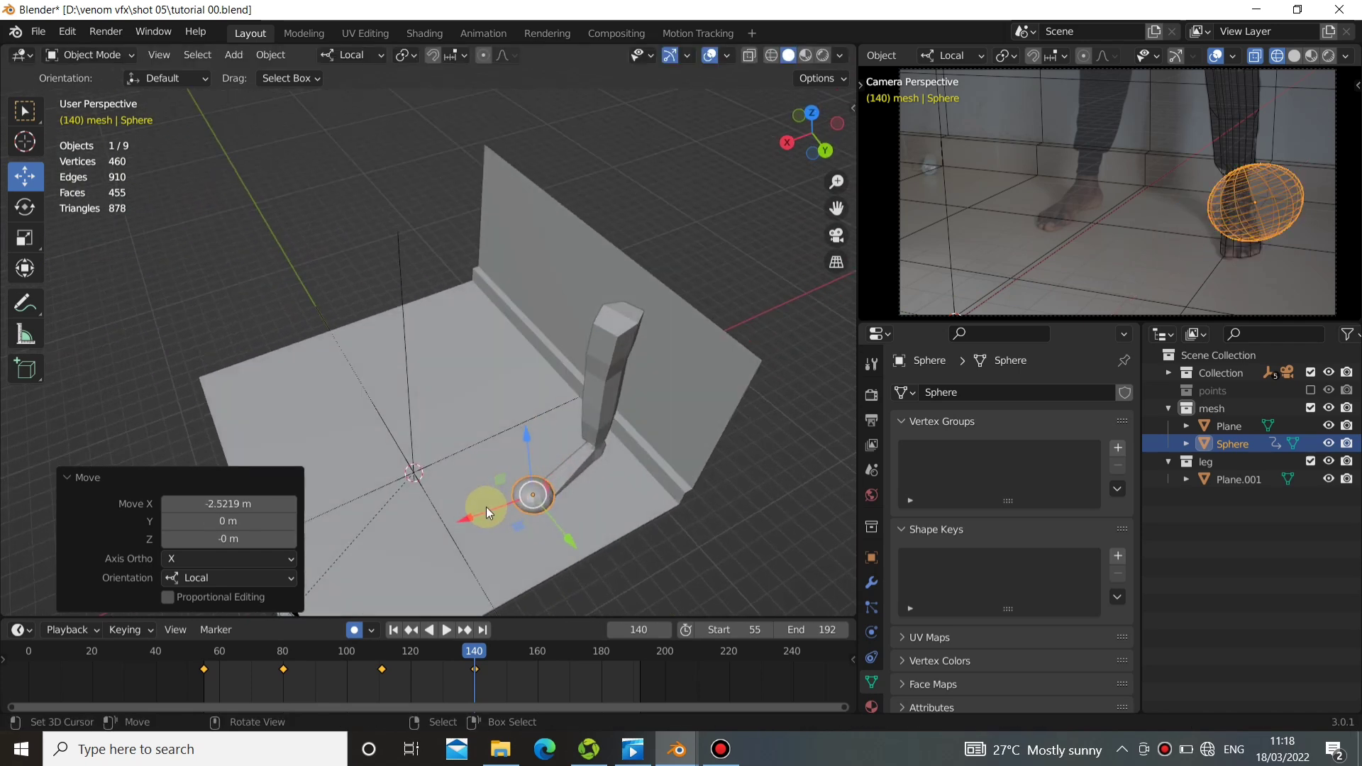
Place the sphere over the foot in front of the ankle, shifting it about -1.98 m along local Y.
{"action": "left_click_drag", "start_coordinate": [484, 508], "coordinate": [542, 475]}
{"action": "left_click_drag", "start_coordinate": [632, 513], "coordinate": [607, 495]}
{"action": "middle_click_drag", "start_coordinate": [544, 456], "coordinate": [576, 534]}
{"action": "scroll", "coordinate": [545, 407], "scroll_direction": "up", "scroll_amount": 5}
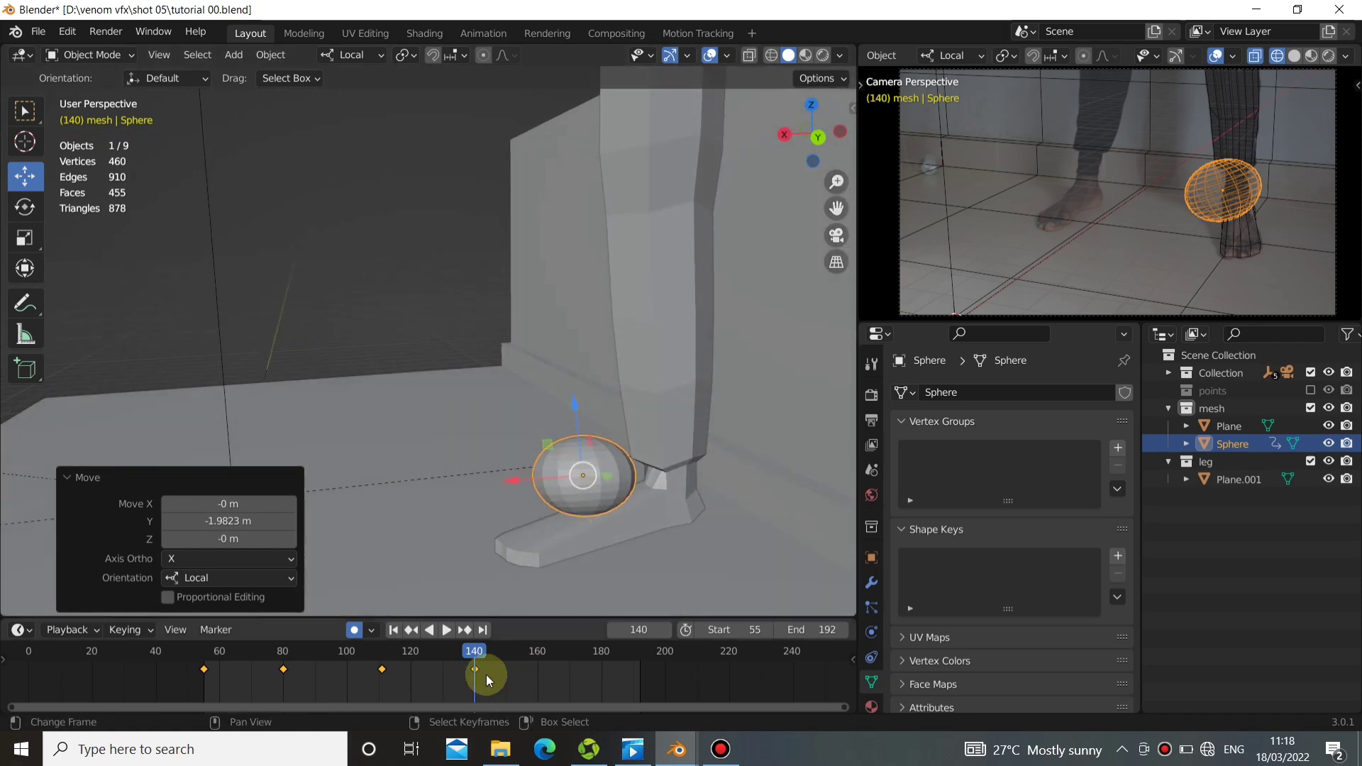
Check the motion into frame 140 and rotate the sphere roughly half a turn at that frame.
{"action": "left_click_drag", "start_coordinate": [487, 675], "coordinate": [457, 668]}
{"action": "key", "text": "space"}
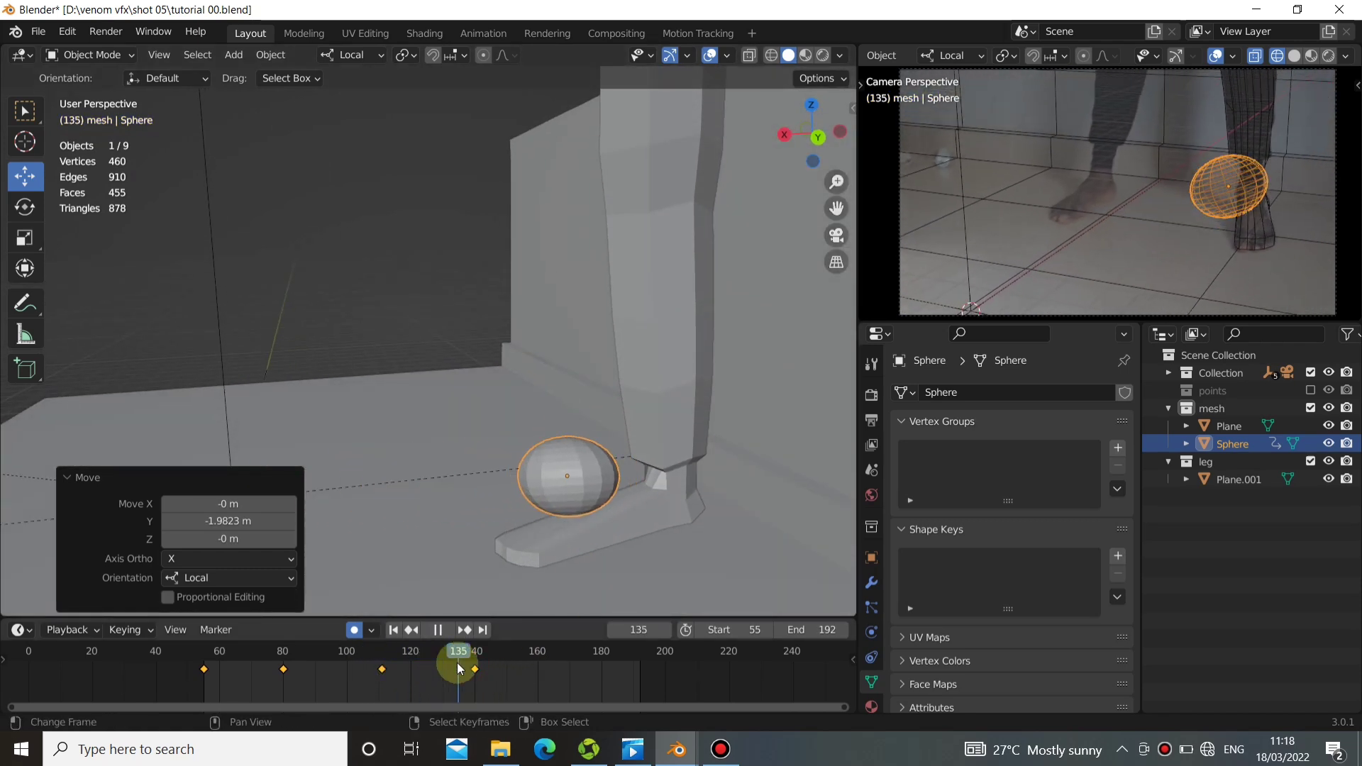
{"action": "key", "text": "space"}
{"action": "left_click", "coordinate": [474, 663]}
{"action": "key", "text": "r"}
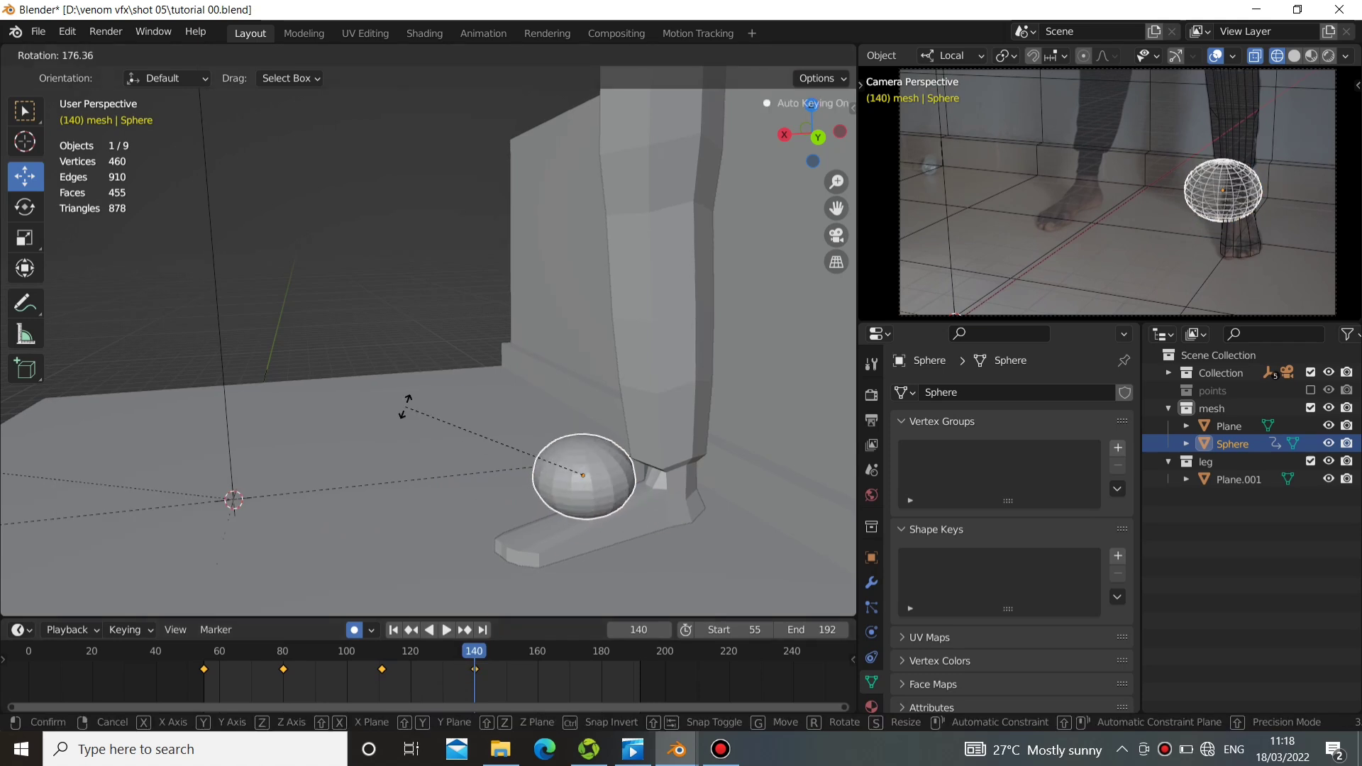
{"action": "left_click", "coordinate": [405, 428]}
At frame 169, raise the sphere to the lower shin and move it about 0.59 m along local X toward the leg.
{"action": "left_click_drag", "start_coordinate": [454, 645], "coordinate": [519, 645]}
{"action": "left_click_drag", "start_coordinate": [555, 640], "coordinate": [567, 644]}
{"action": "left_click_drag", "start_coordinate": [594, 547], "coordinate": [596, 468]}
{"action": "left_click_drag", "start_coordinate": [624, 410], "coordinate": [671, 392]}
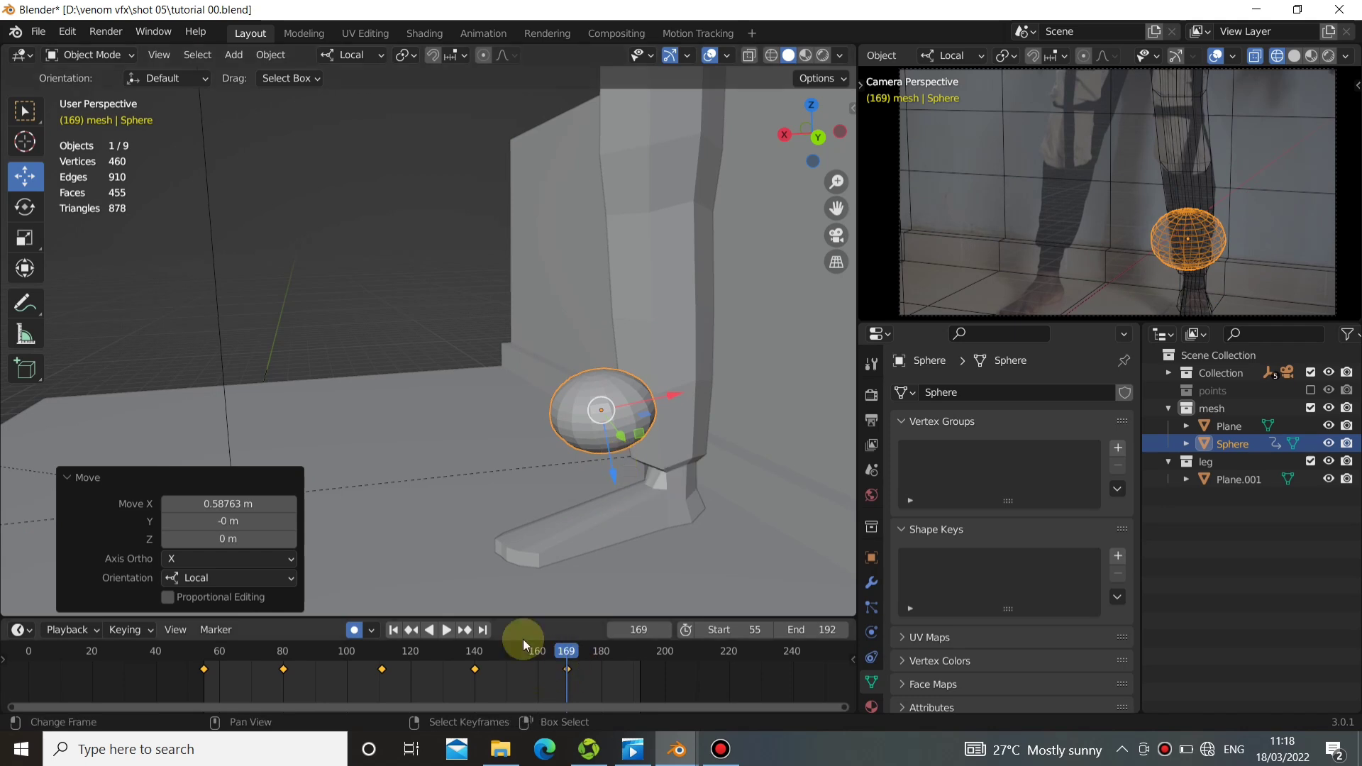
At the last frame, 192, lift the sphere up the leg by moving it about -6.17 m along local Z.
{"action": "left_click", "coordinate": [488, 629]}
{"action": "left_click_drag", "start_coordinate": [603, 475], "coordinate": [660, 104]}
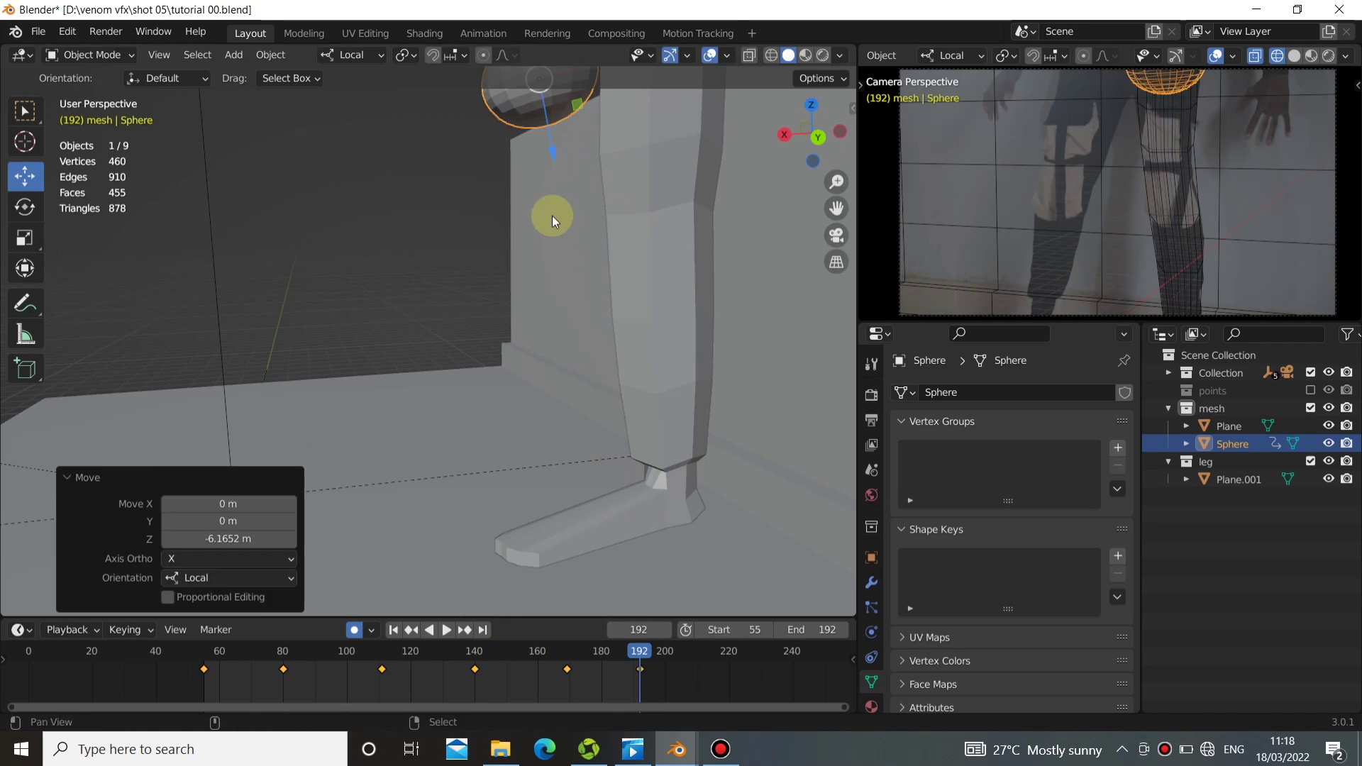
{"action": "middle_click_drag", "start_coordinate": [556, 216], "coordinate": [581, 366], "text": "shift"}
At frame 192, align the sphere against the upper leg with small local shifts, including about 0.62 m along X and 0.14 m along Z.
{"action": "left_click_drag", "start_coordinate": [637, 338], "coordinate": [659, 317]}
{"action": "middle_click_drag", "start_coordinate": [659, 316], "coordinate": [622, 491]}
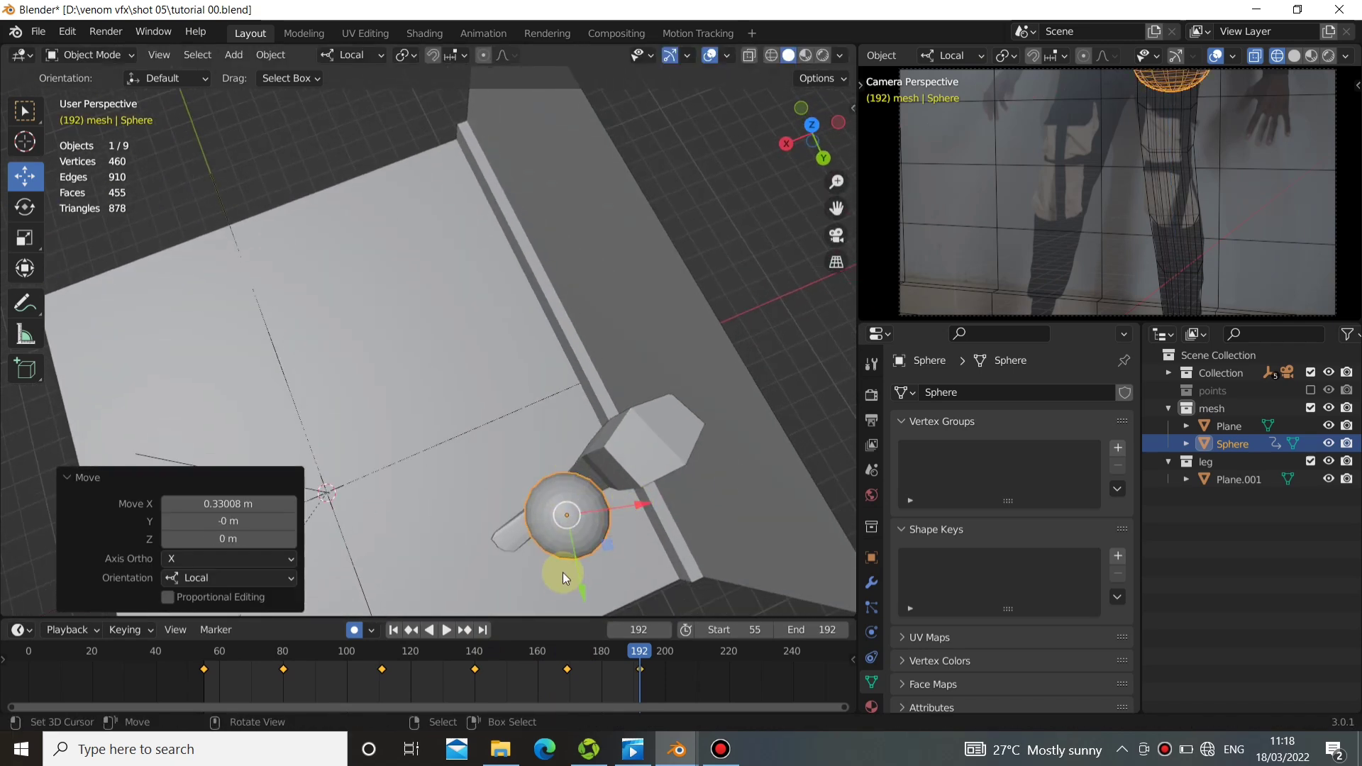
{"action": "mouse_move", "coordinate": [641, 504]}
{"action": "left_mouse_down"}
{"action": "mouse_move", "coordinate": [632, 489]}
{"action": "mouse_move", "coordinate": [622, 502]}
{"action": "left_mouse_up"}
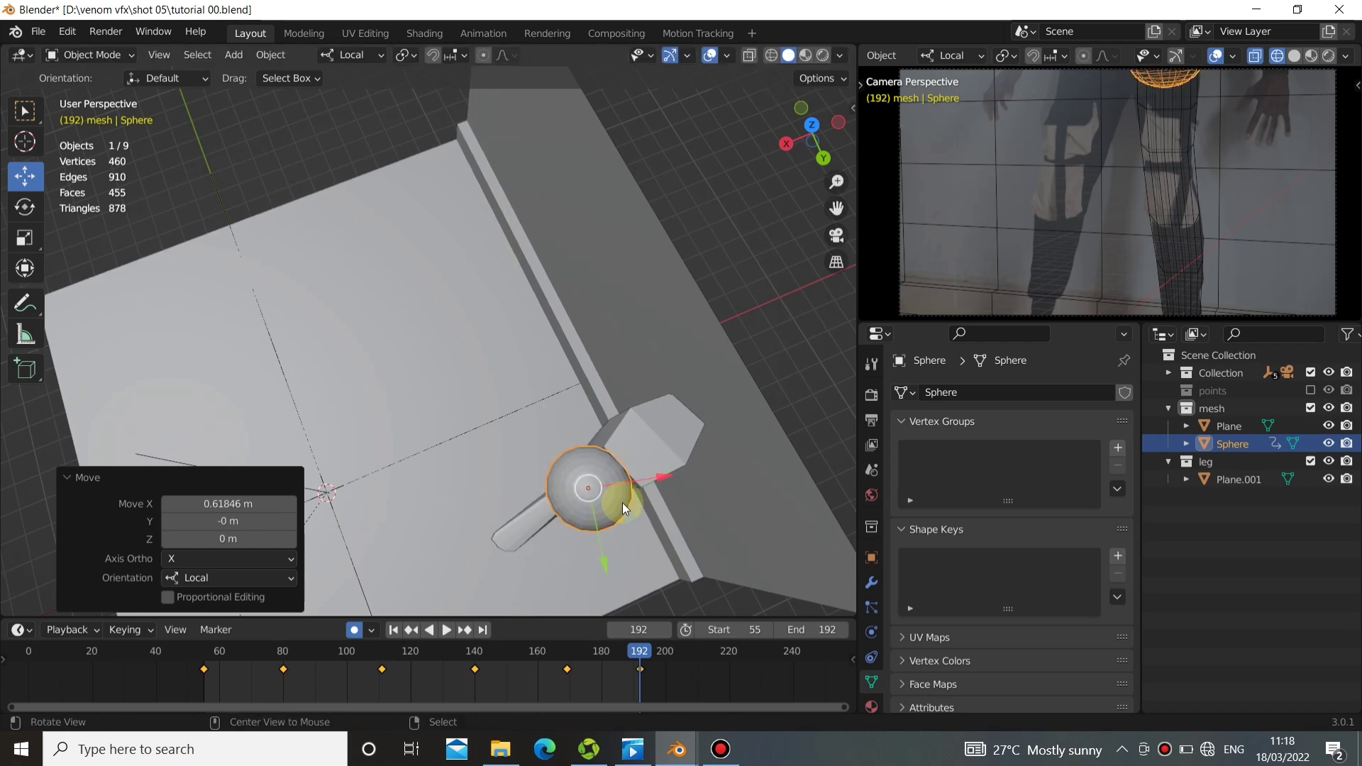
{"action": "middle_click_drag", "start_coordinate": [623, 502], "coordinate": [522, 341]}
{"action": "left_click_drag", "start_coordinate": [471, 364], "coordinate": [474, 375]}
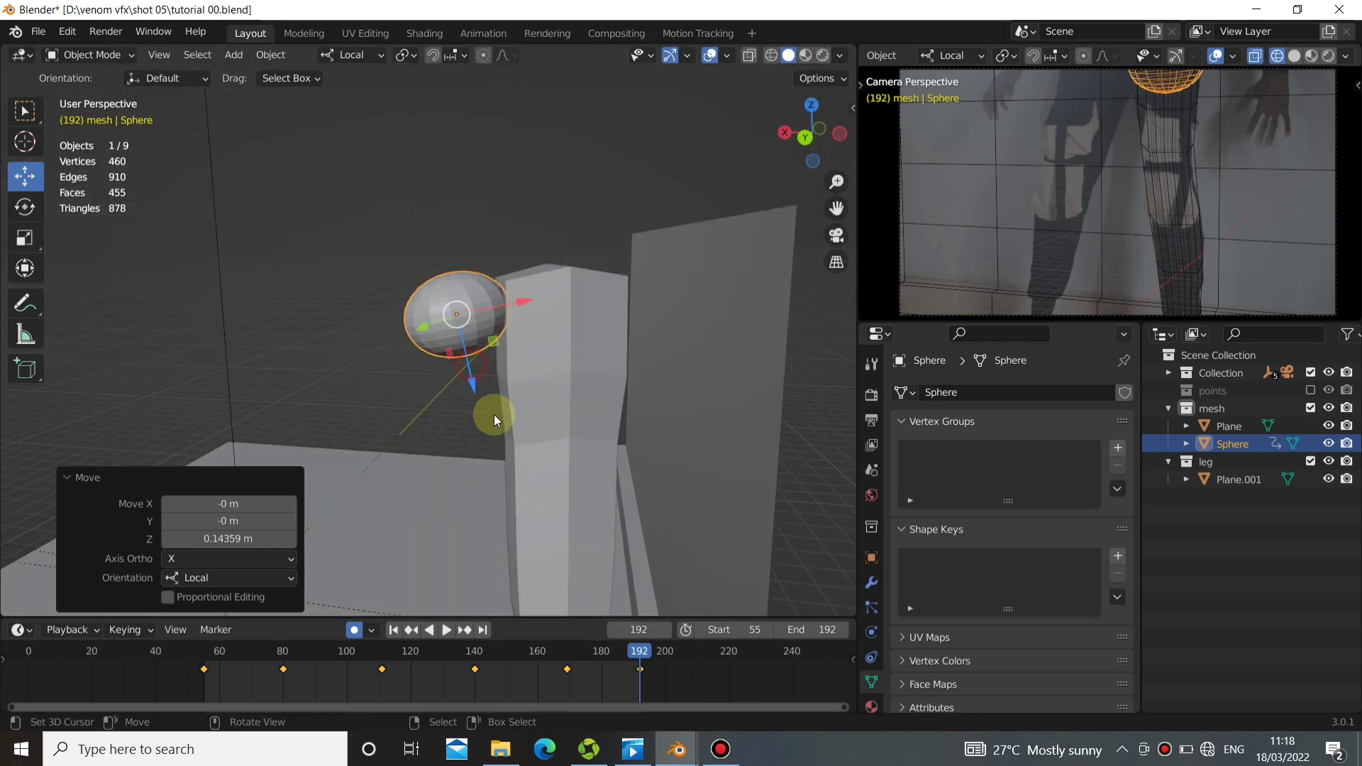
At frame 180, align the sphere with the front of the leg, shifting it about -0.35 m along local Y and adjusting local X.
{"action": "middle_click_drag", "start_coordinate": [497, 420], "coordinate": [525, 458]}
{"action": "mouse_move", "coordinate": [598, 664]}
{"action": "left_mouse_down"}
{"action": "mouse_move", "coordinate": [616, 671]}
{"action": "mouse_move", "coordinate": [602, 671]}
{"action": "left_mouse_up"}
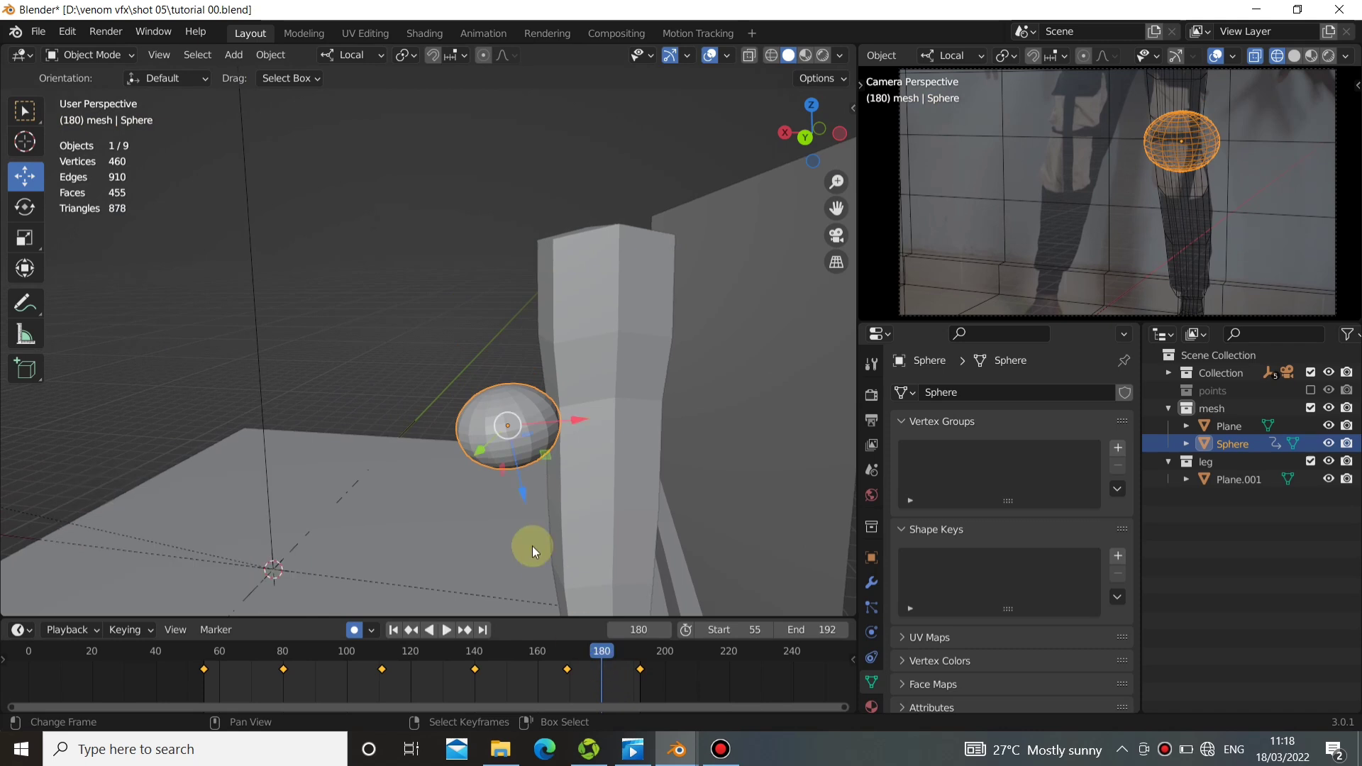
{"action": "middle_click_drag", "start_coordinate": [557, 404], "coordinate": [597, 523]}
{"action": "left_click_drag", "start_coordinate": [613, 537], "coordinate": [630, 534]}
{"action": "middle_click_drag", "start_coordinate": [555, 572], "coordinate": [645, 506]}
{"action": "left_click_drag", "start_coordinate": [645, 507], "coordinate": [638, 517]}
{"action": "middle_click_drag", "start_coordinate": [638, 517], "coordinate": [493, 448]}
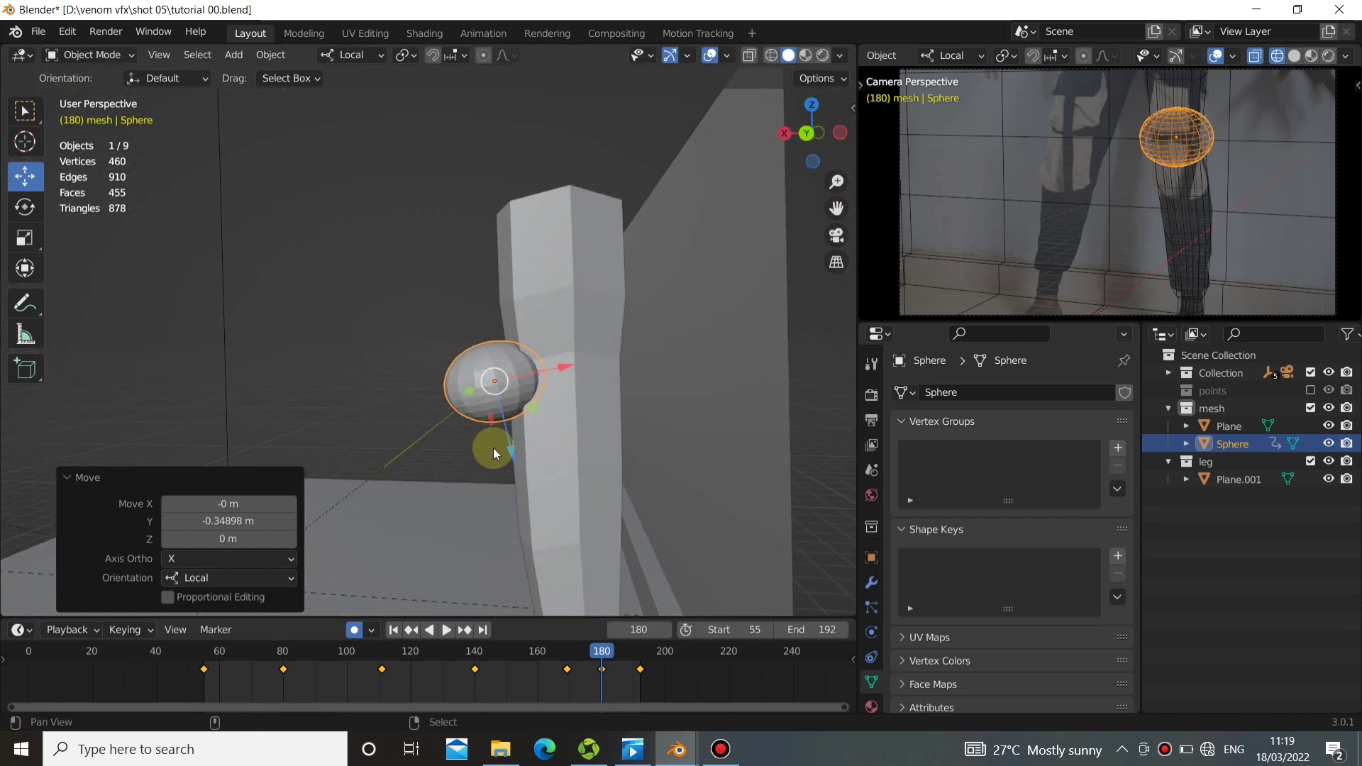
{"action": "left_click_drag", "start_coordinate": [560, 365], "coordinate": [554, 367]}
{"action": "middle_click_drag", "start_coordinate": [529, 458], "coordinate": [590, 288], "text": "shift"}
Return to frame 55 and play the whole animation to review the sphere climbing the leg.
{"action": "left_click_drag", "start_coordinate": [594, 691], "coordinate": [380, 638]}
{"action": "left_click", "coordinate": [392, 630]}
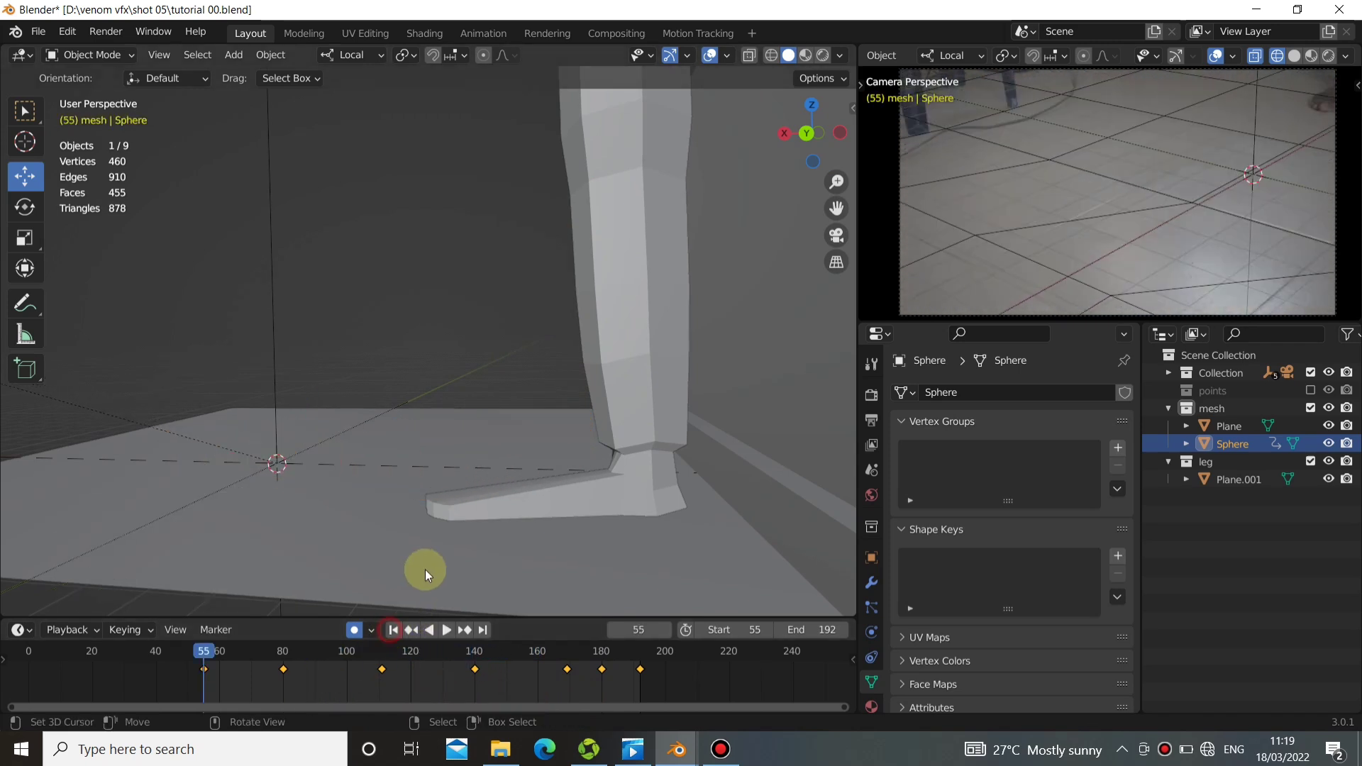
{"action": "left_click", "coordinate": [449, 630]}
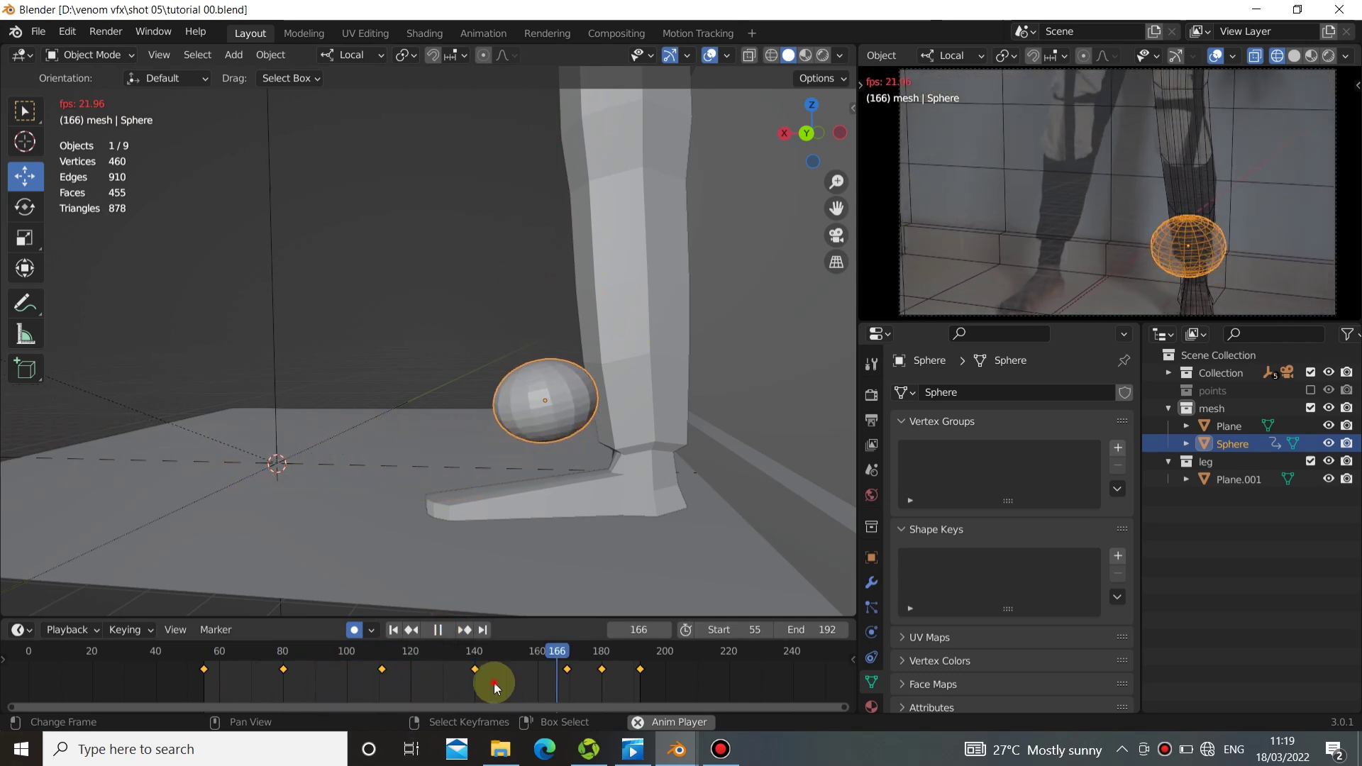
At frame 149, rotate the sphere and move it about -0.6 m along local X clear of the foot.
{"action": "mouse_move", "coordinate": [494, 682]}
{"action": "left_mouse_down"}
{"action": "mouse_move", "coordinate": [448, 638]}
{"action": "mouse_move", "coordinate": [461, 638]}
{"action": "mouse_move", "coordinate": [470, 654]}
{"action": "mouse_move", "coordinate": [439, 654]}
{"action": "mouse_move", "coordinate": [472, 663]}
{"action": "mouse_move", "coordinate": [432, 661]}
{"action": "mouse_move", "coordinate": [529, 670]}
{"action": "mouse_move", "coordinate": [483, 671]}
{"action": "mouse_move", "coordinate": [504, 674]}
{"action": "left_mouse_up"}
{"action": "key", "text": "r"}
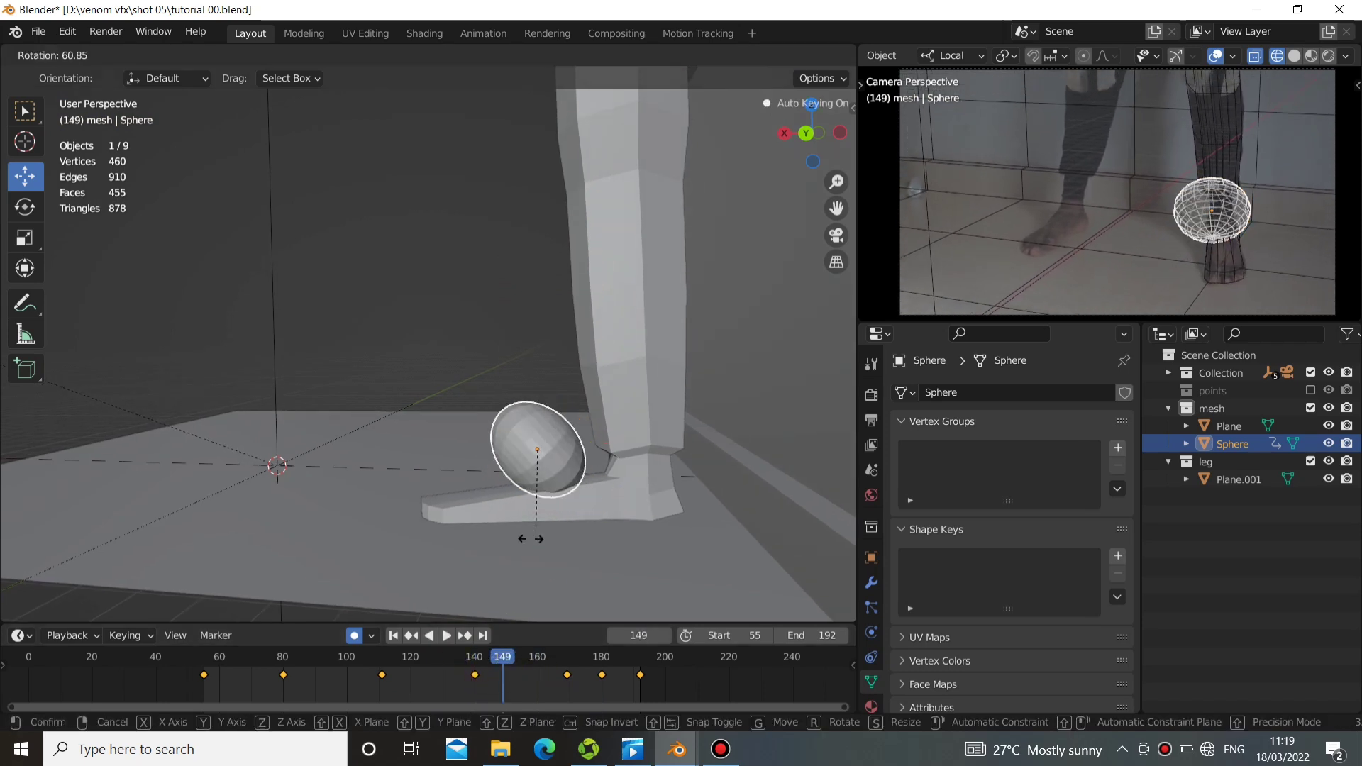
{"action": "left_click", "coordinate": [427, 476]}
{"action": "left_click_drag", "start_coordinate": [517, 501], "coordinate": [537, 476]}
Center the sphere on the shin at frame 149 with a local Y move and about 0.08 m along local X.
{"action": "middle_click_drag", "start_coordinate": [539, 438], "coordinate": [647, 466]}
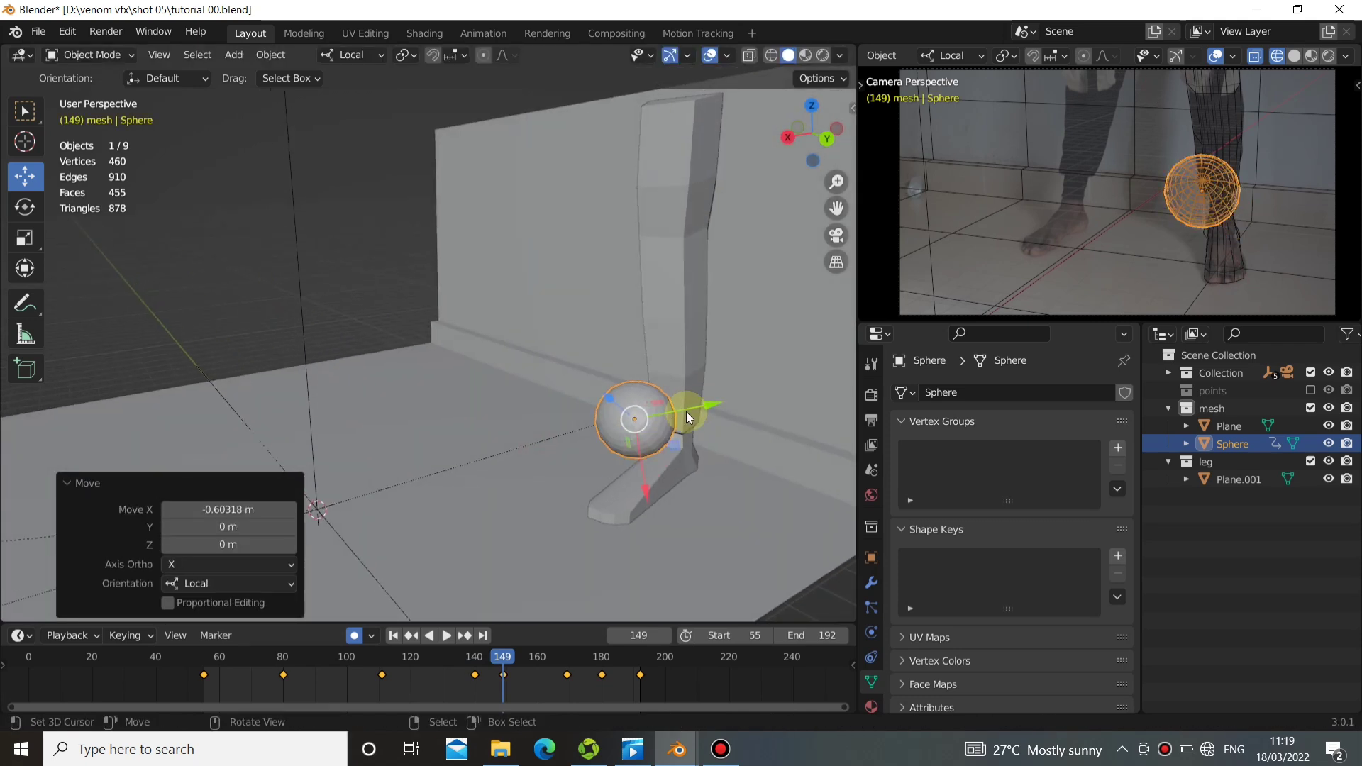
{"action": "left_click_drag", "start_coordinate": [691, 410], "coordinate": [708, 401]}
{"action": "left_click_drag", "start_coordinate": [659, 474], "coordinate": [661, 474]}
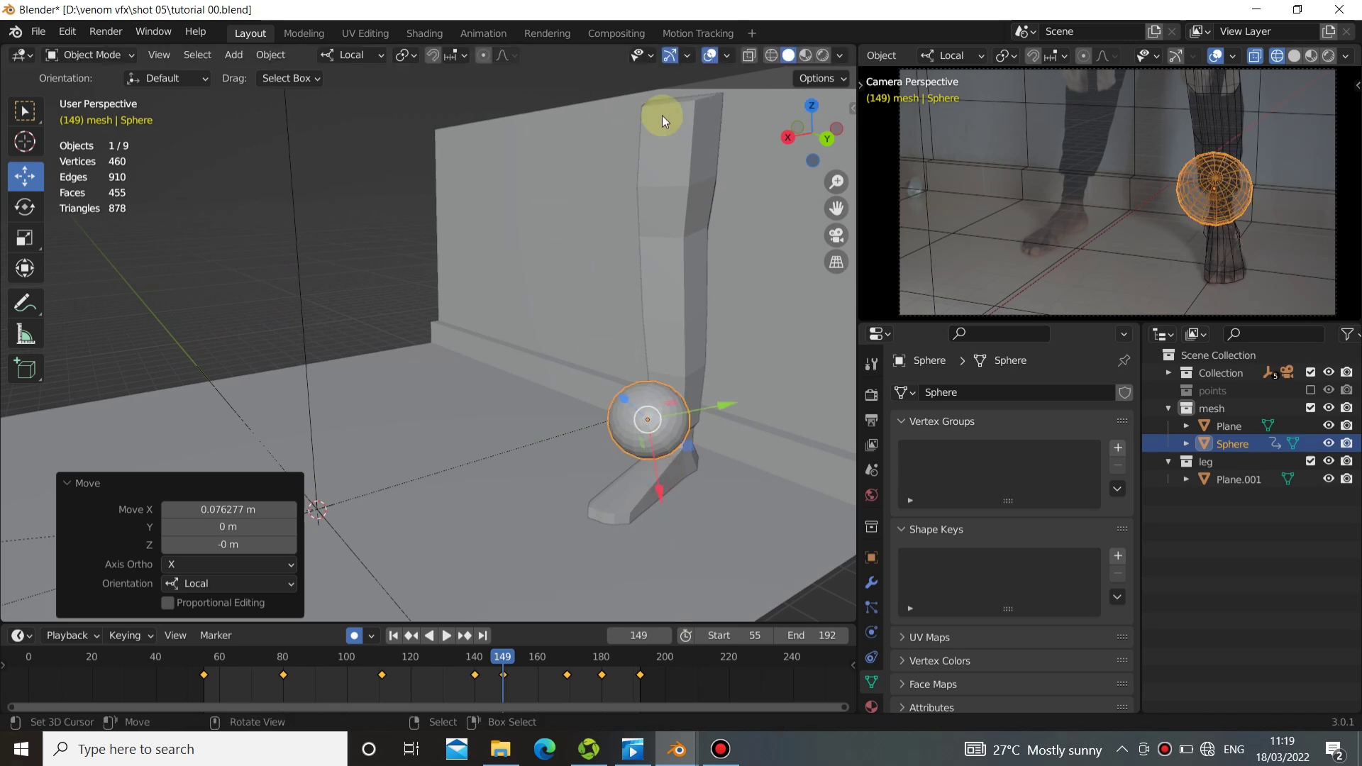
Switch the transform orientation to Global and scrub back to frame 118 to check the sphere near the foot.
{"action": "left_click", "coordinate": [347, 56]}
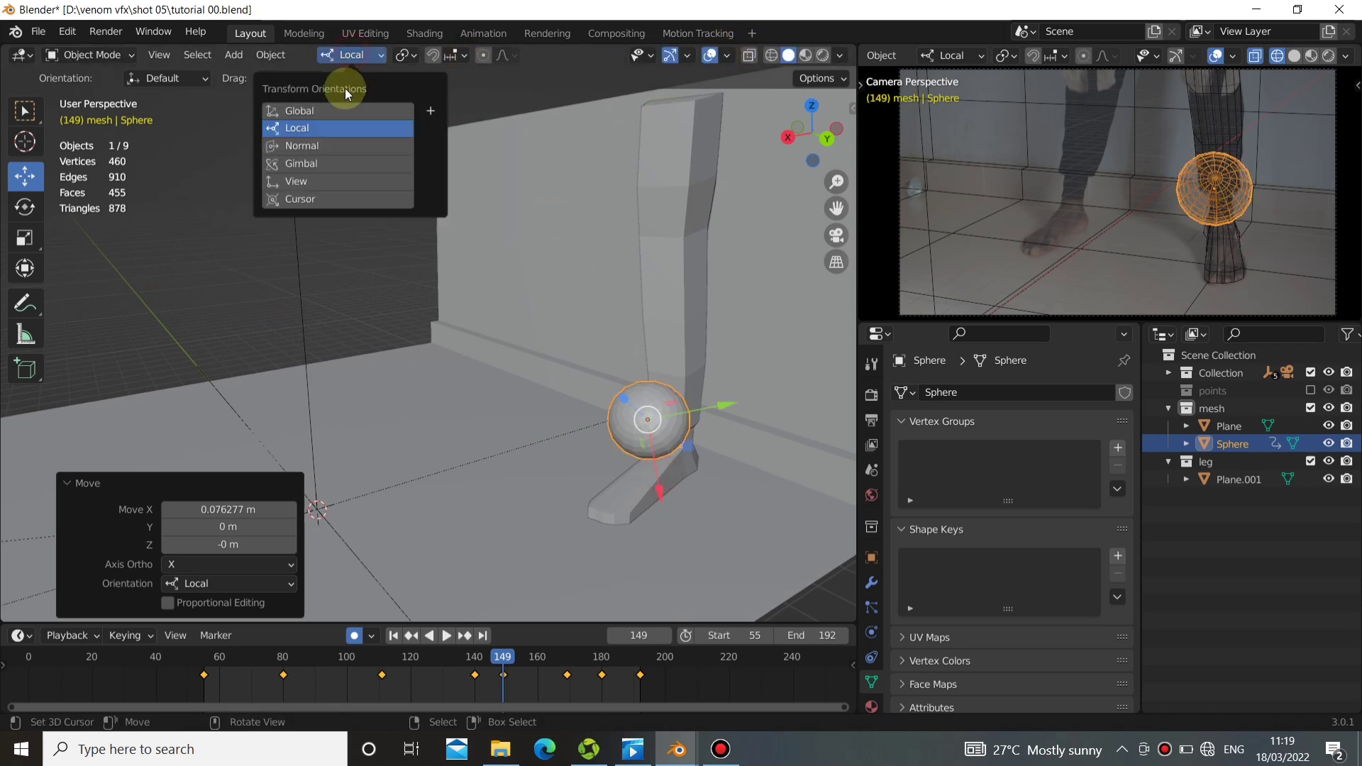
{"action": "left_click", "coordinate": [343, 108]}
{"action": "middle_click_drag", "start_coordinate": [471, 394], "coordinate": [429, 367]}
{"action": "left_click_drag", "start_coordinate": [494, 683], "coordinate": [403, 693]}
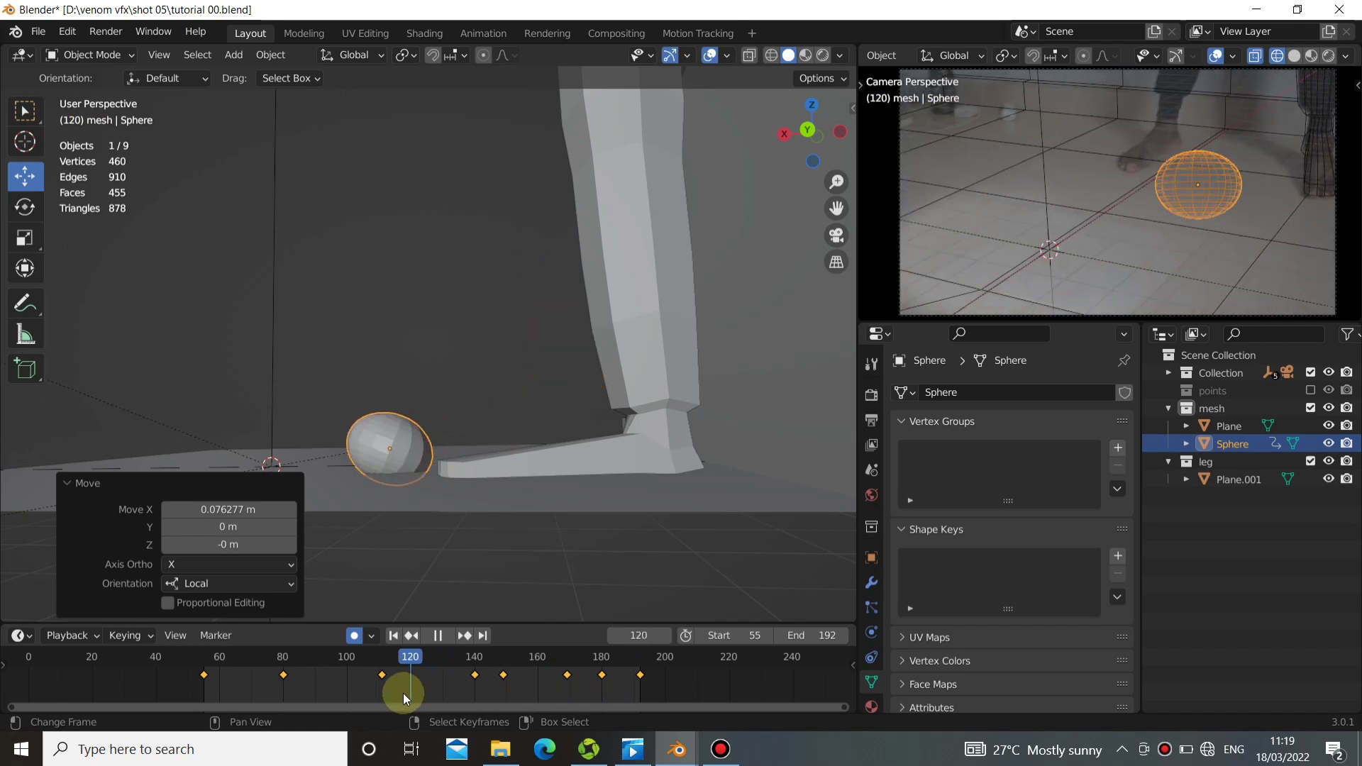
{"action": "middle_click_drag", "start_coordinate": [404, 371], "coordinate": [632, 449]}
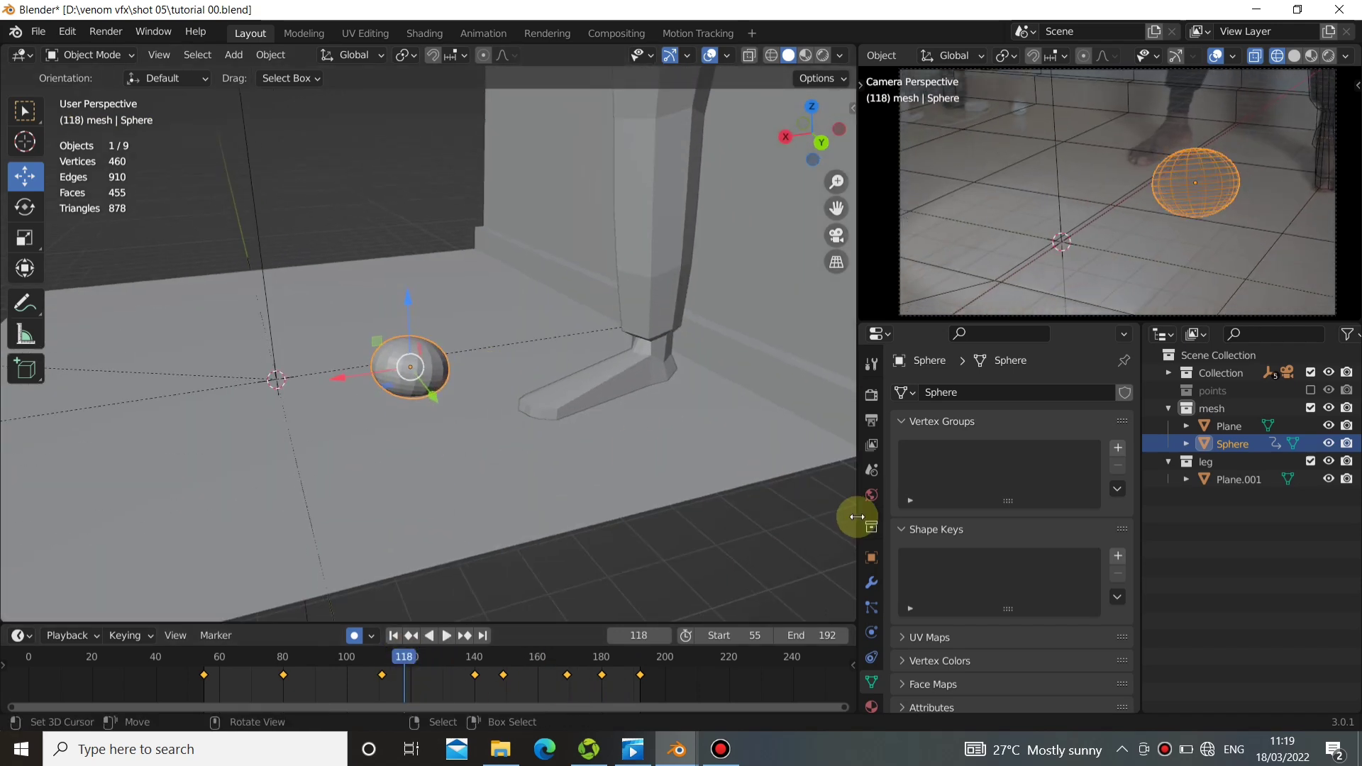
Turn off auto keying, save the file and return to the start frame, 55.
{"action": "left_click", "coordinate": [354, 636]}
{"action": "key", "text": "ctrl+s"}
{"action": "left_click", "coordinate": [395, 636]}
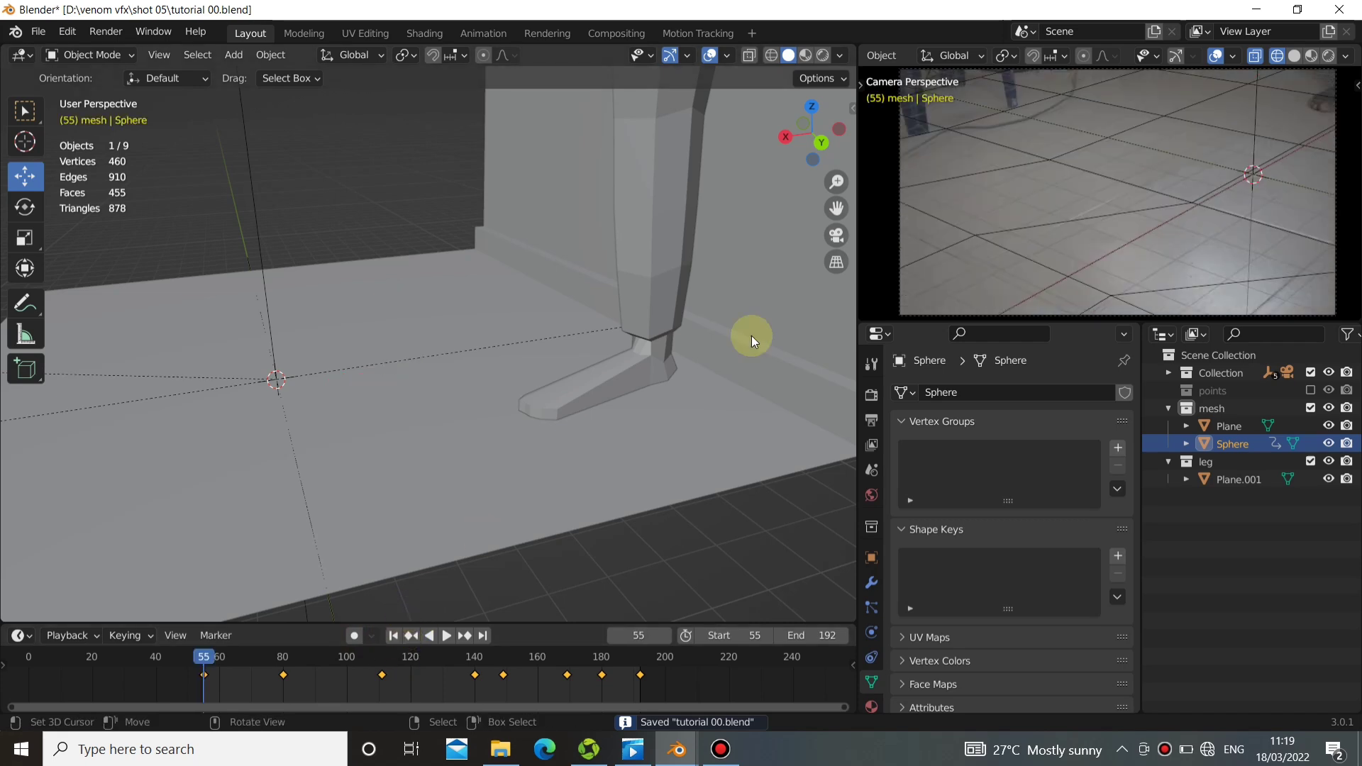
Add a level 2 Subdivision modifier to the sphere.
{"action": "middle_click_drag", "start_coordinate": [751, 334], "coordinate": [473, 437]}
{"action": "left_click", "coordinate": [869, 582]}
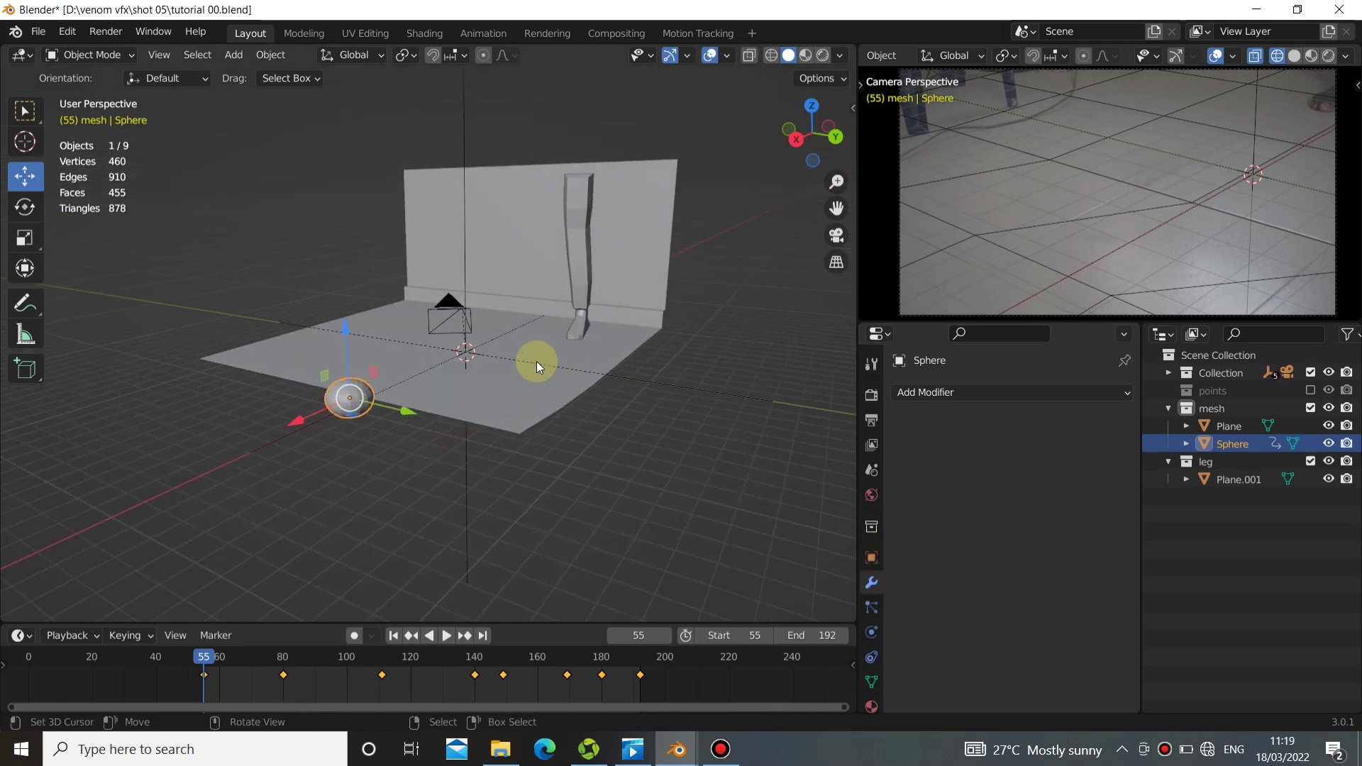
{"action": "key", "text": "ctrl+2"}
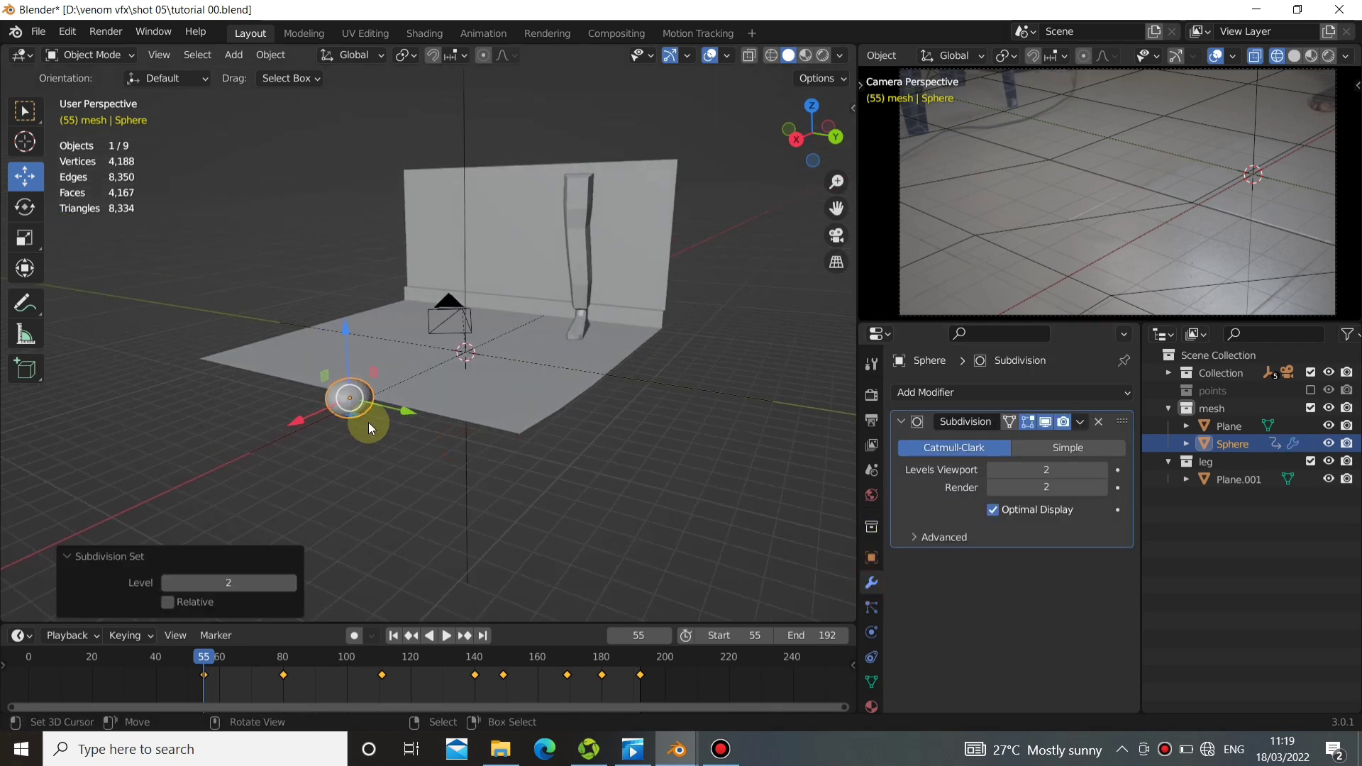
{"action": "middle_click_drag", "start_coordinate": [368, 422], "coordinate": [428, 419]}
{"action": "middle_click_drag", "start_coordinate": [624, 464], "coordinate": [558, 466]}
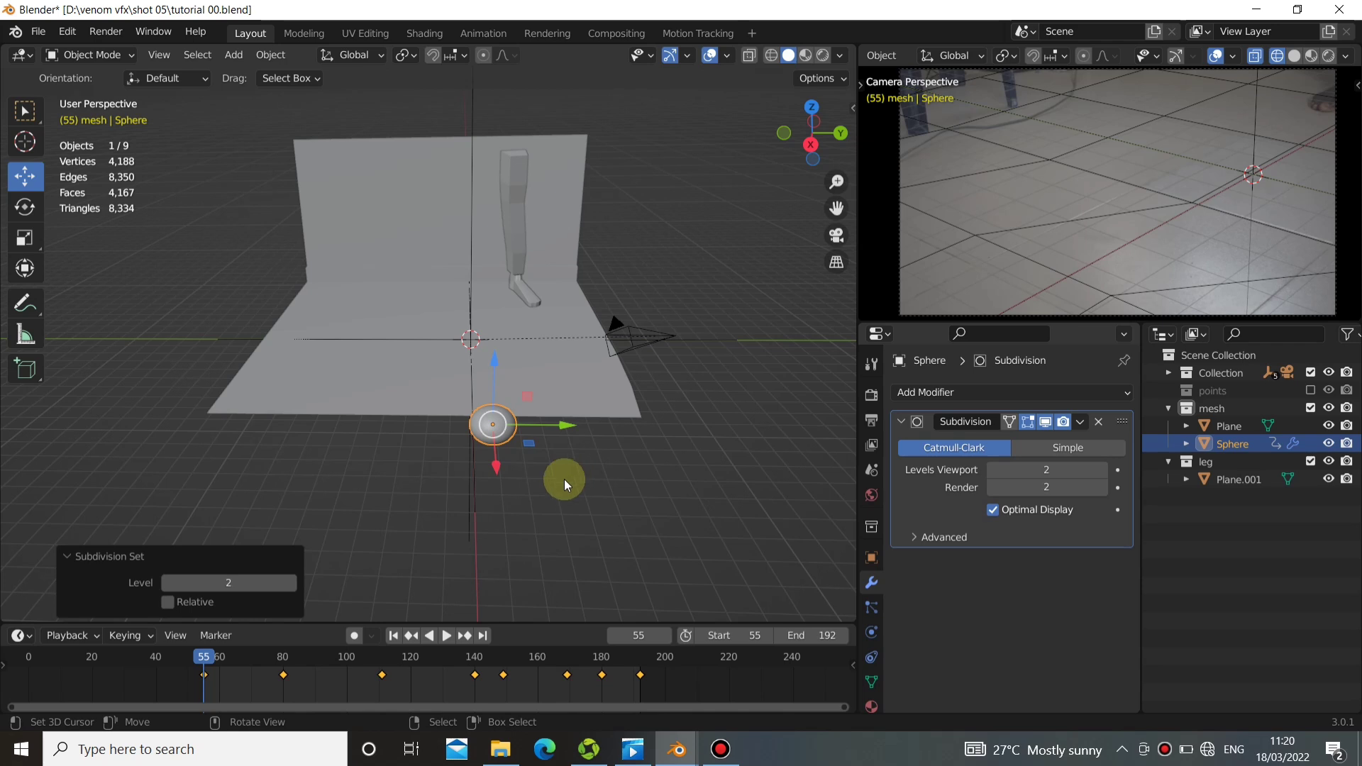
Add a Displace modifier to the sphere below the Subdivision modifier and create a new texture for it.
{"action": "middle_click_drag", "start_coordinate": [564, 479], "coordinate": [583, 645]}
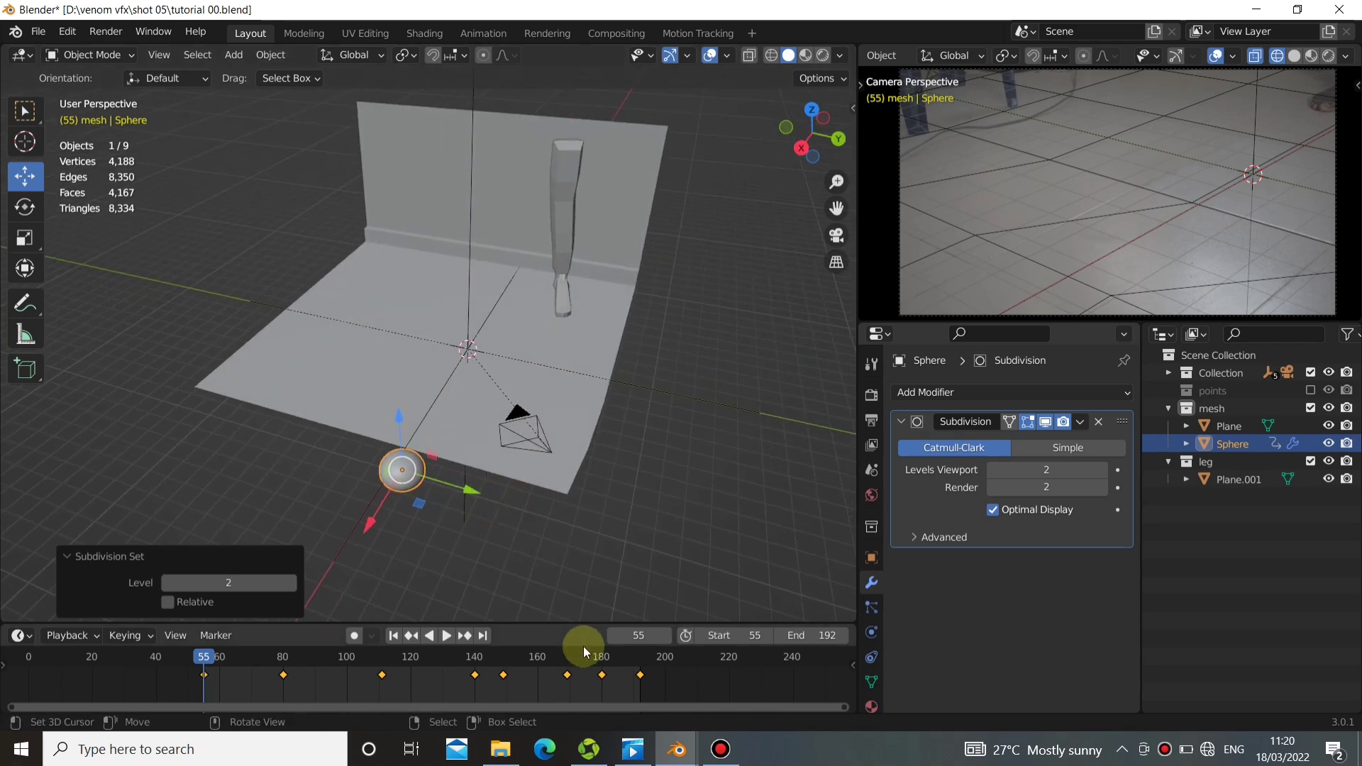
{"action": "left_click", "coordinate": [943, 394]}
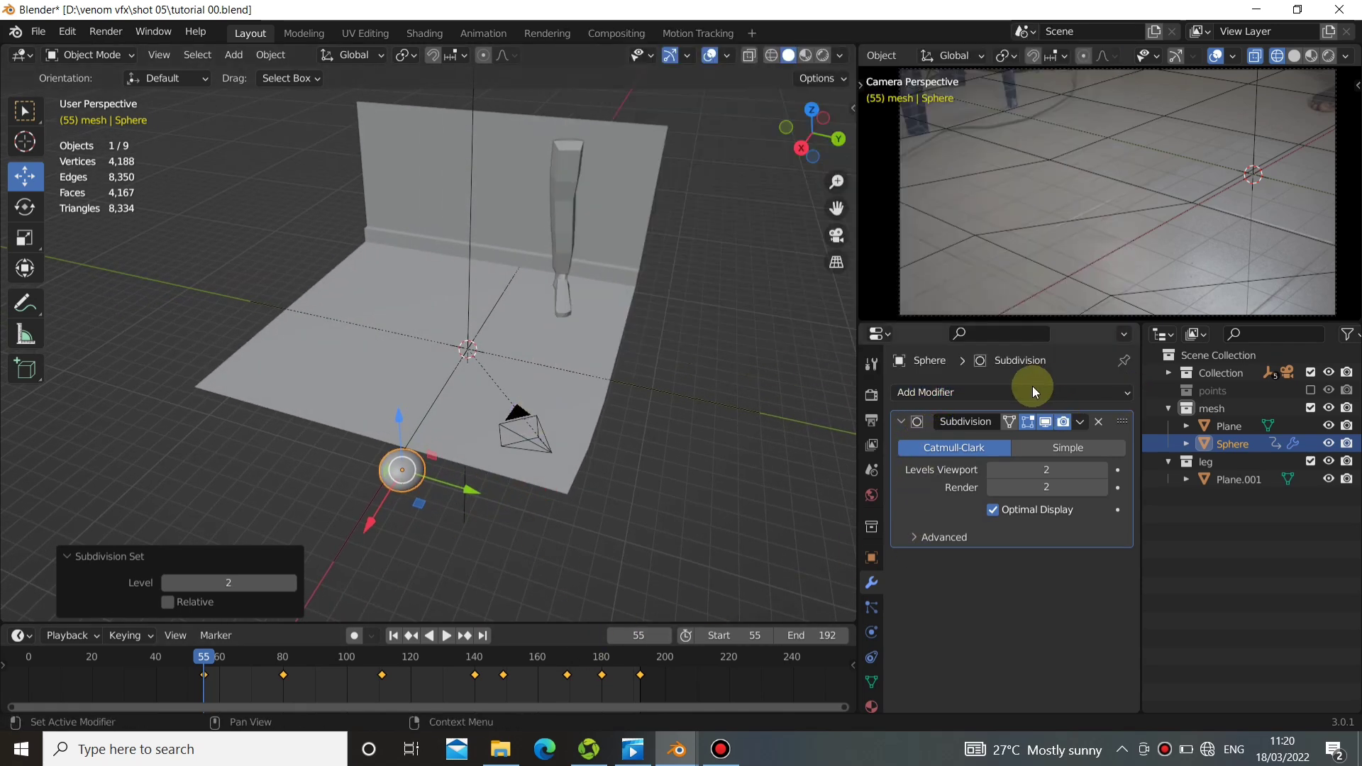
{"action": "left_click", "coordinate": [1032, 392]}
{"action": "left_click", "coordinate": [938, 80]}
{"action": "middle_click_drag", "start_coordinate": [491, 410], "coordinate": [523, 356], "text": "shift"}
{"action": "scroll", "coordinate": [1053, 612], "scroll_direction": "down", "scroll_amount": 1}
{"action": "left_click", "coordinate": [1040, 576]}
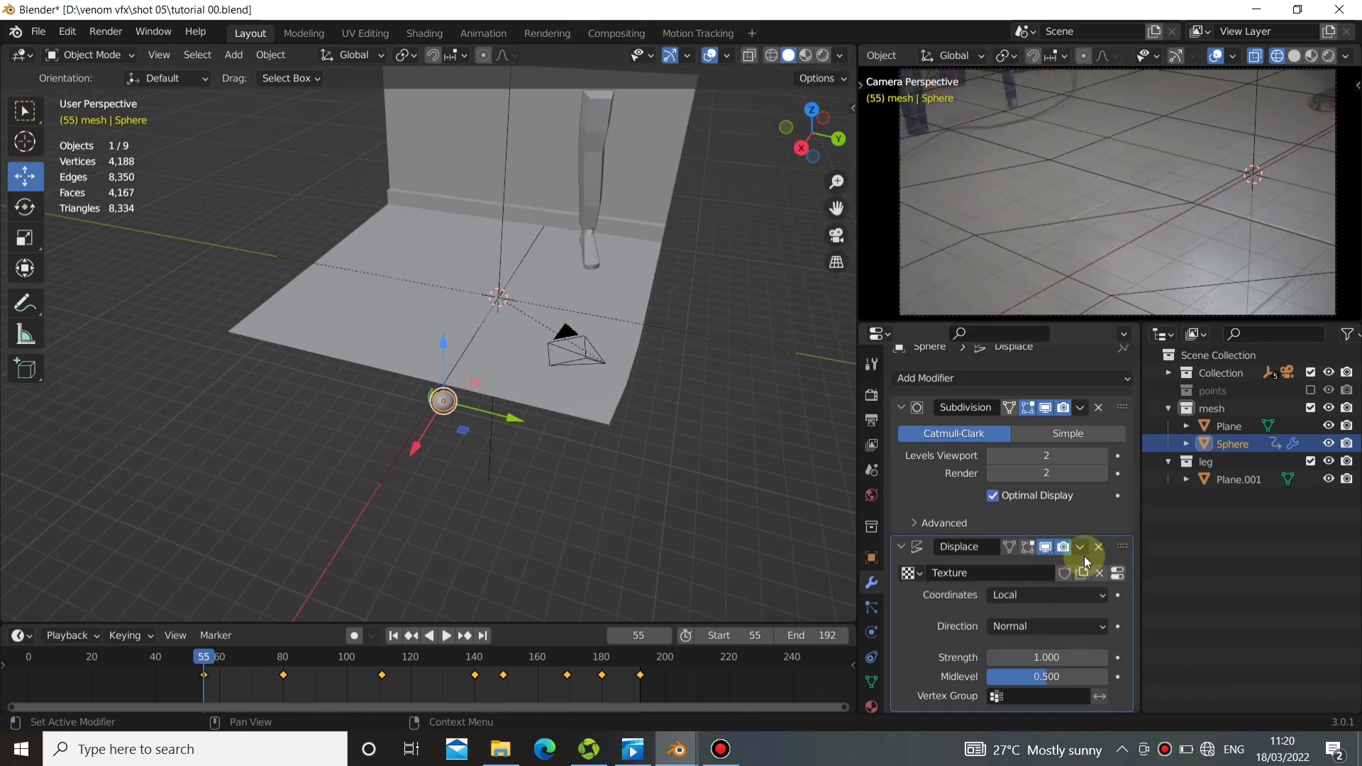
Set the type of the sphere's displacement texture to Clouds and inspect the displaced sphere up close.
{"action": "left_click", "coordinate": [1117, 575]}
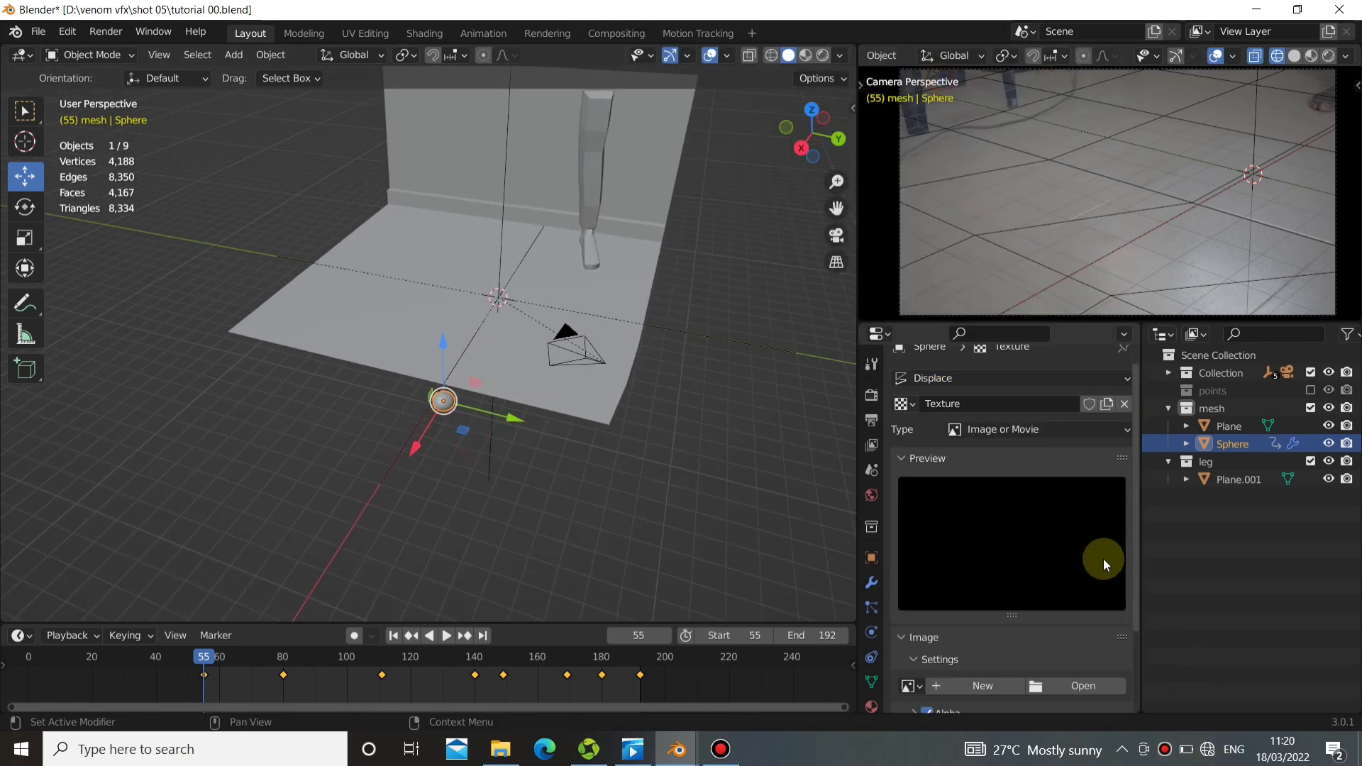
{"action": "left_click", "coordinate": [992, 431]}
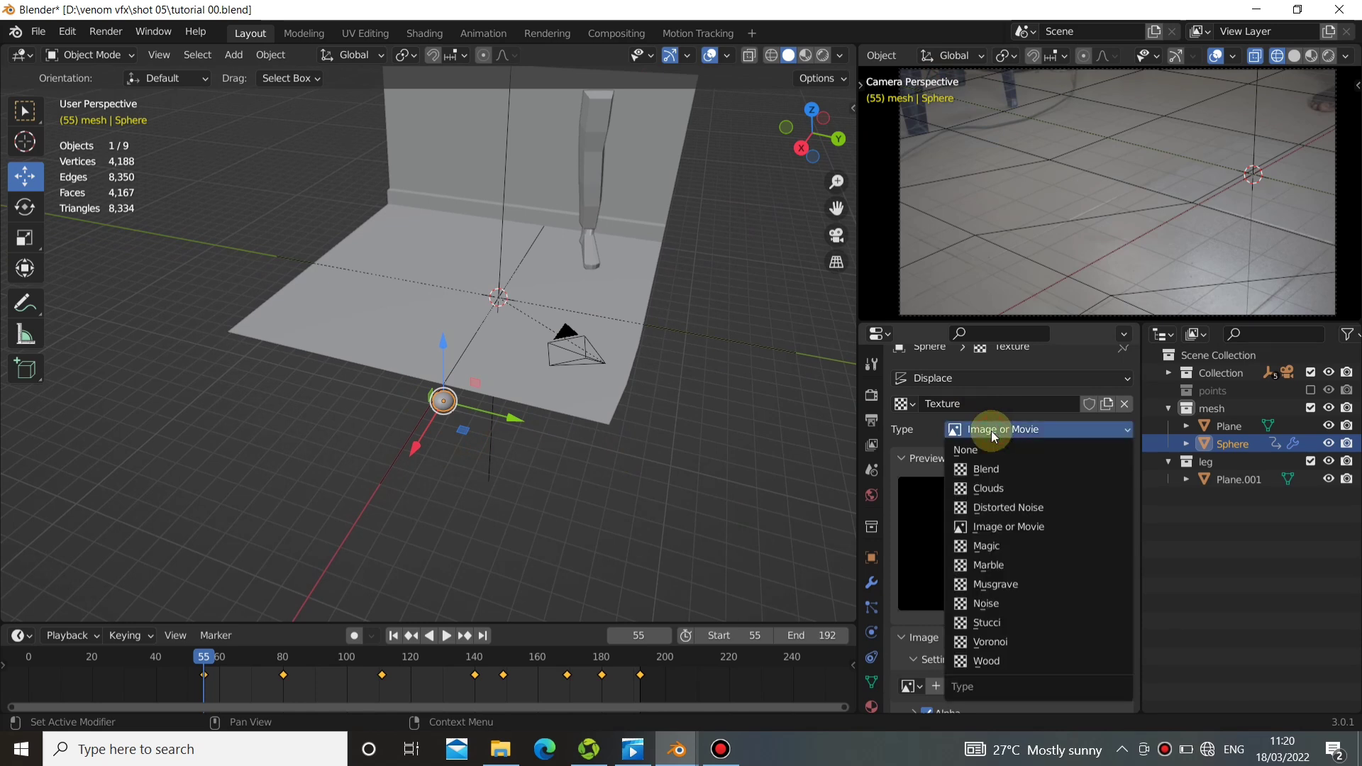
{"action": "left_click", "coordinate": [1004, 488]}
{"action": "scroll", "coordinate": [354, 436], "scroll_direction": "up", "scroll_amount": 3}
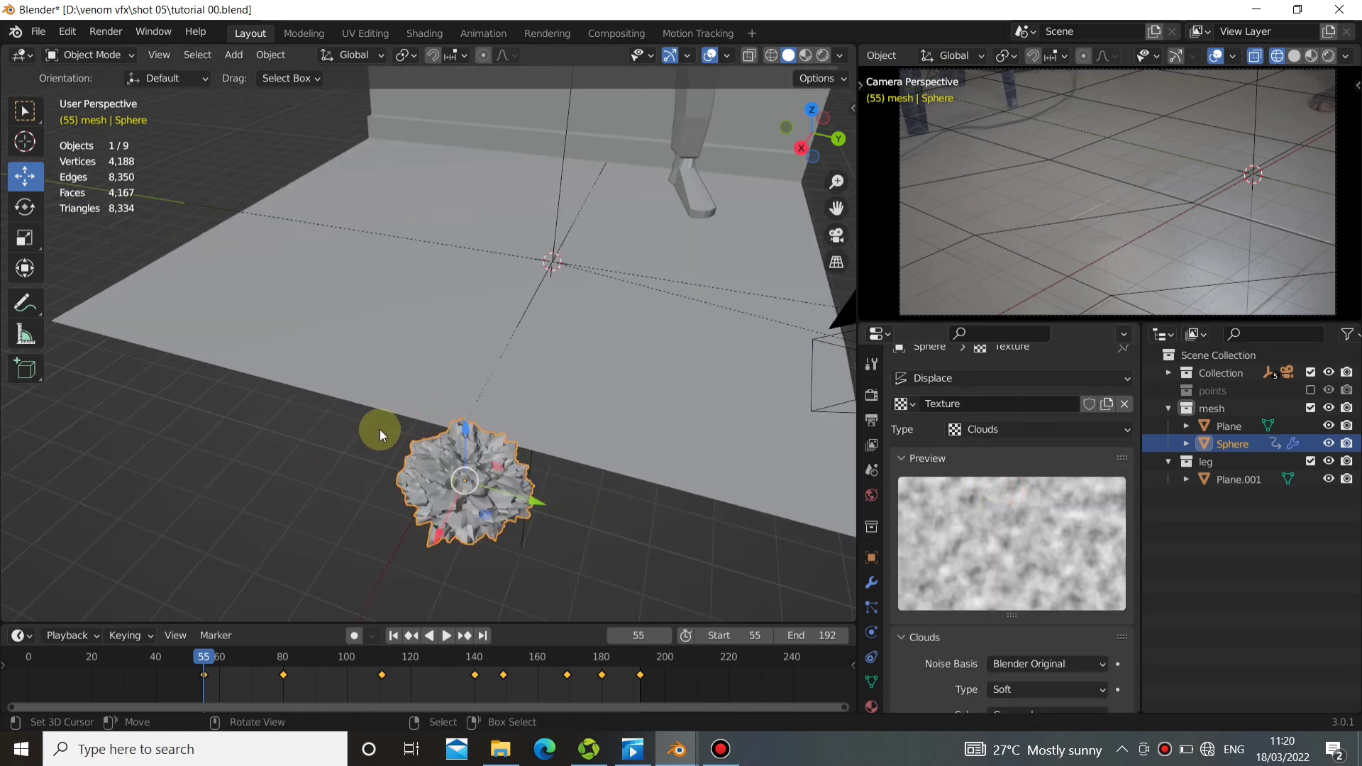
{"action": "middle_click_drag", "start_coordinate": [380, 428], "coordinate": [471, 419], "text": "shift"}
Set the sphere's Displace modifier to a midlevel of 0.517 and a strength of 0.2.
{"action": "left_click", "coordinate": [872, 584]}
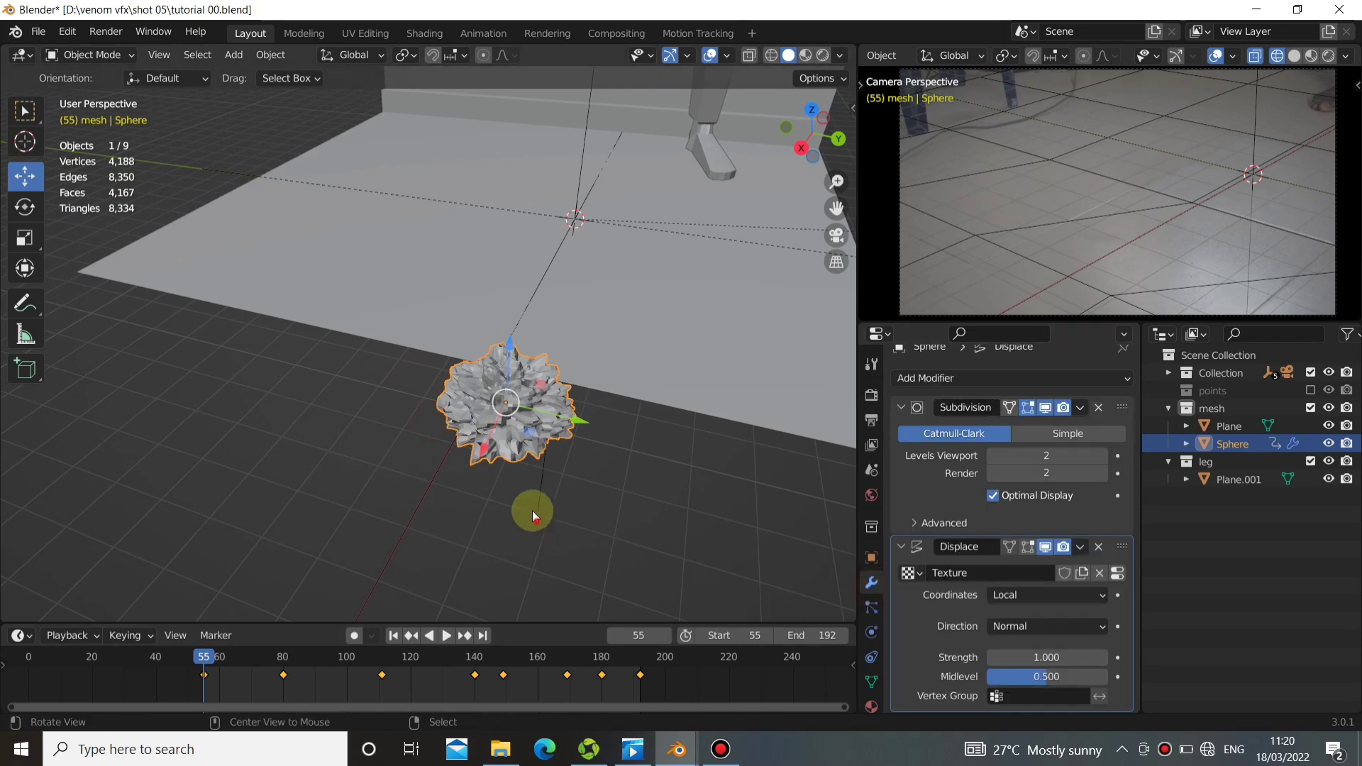
{"action": "middle_click_drag", "start_coordinate": [532, 509], "coordinate": [802, 564]}
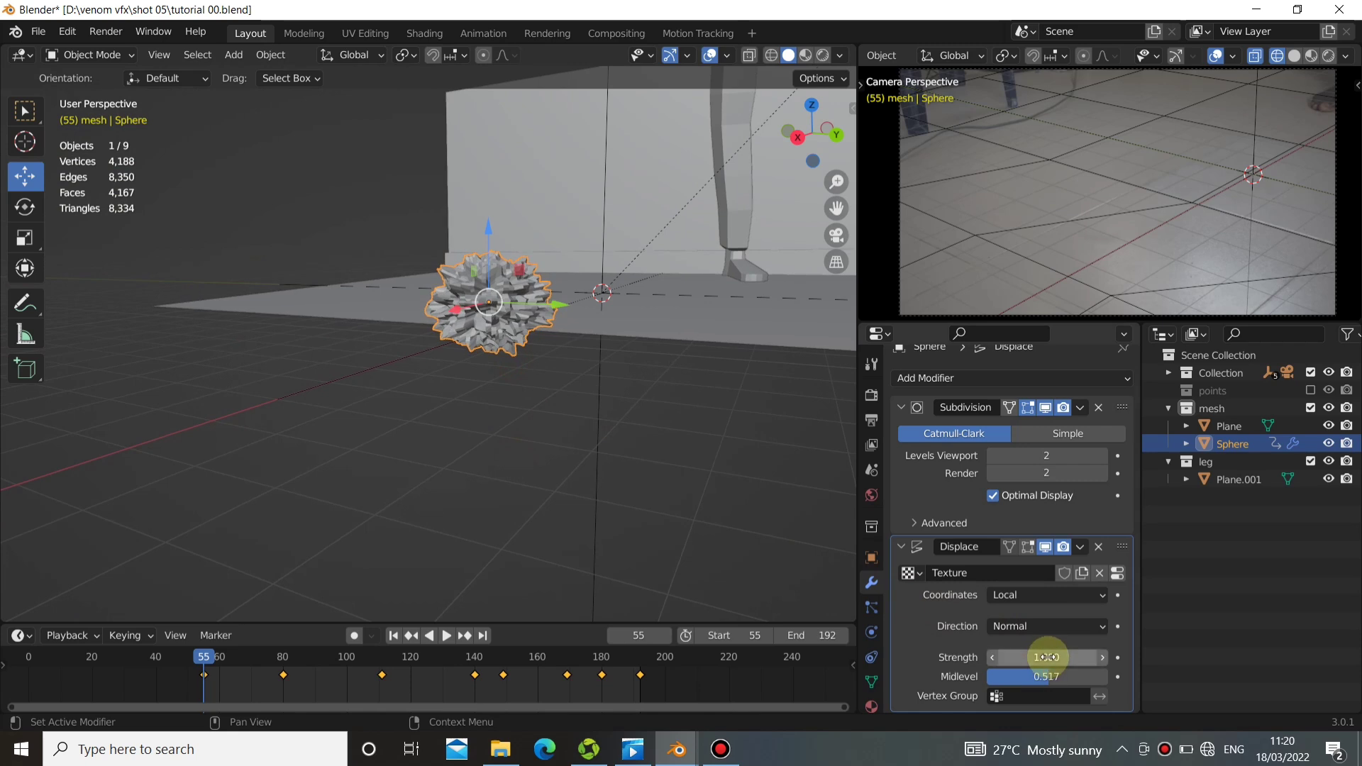
{"action": "left_click_drag", "start_coordinate": [1036, 657], "coordinate": [936, 657]}
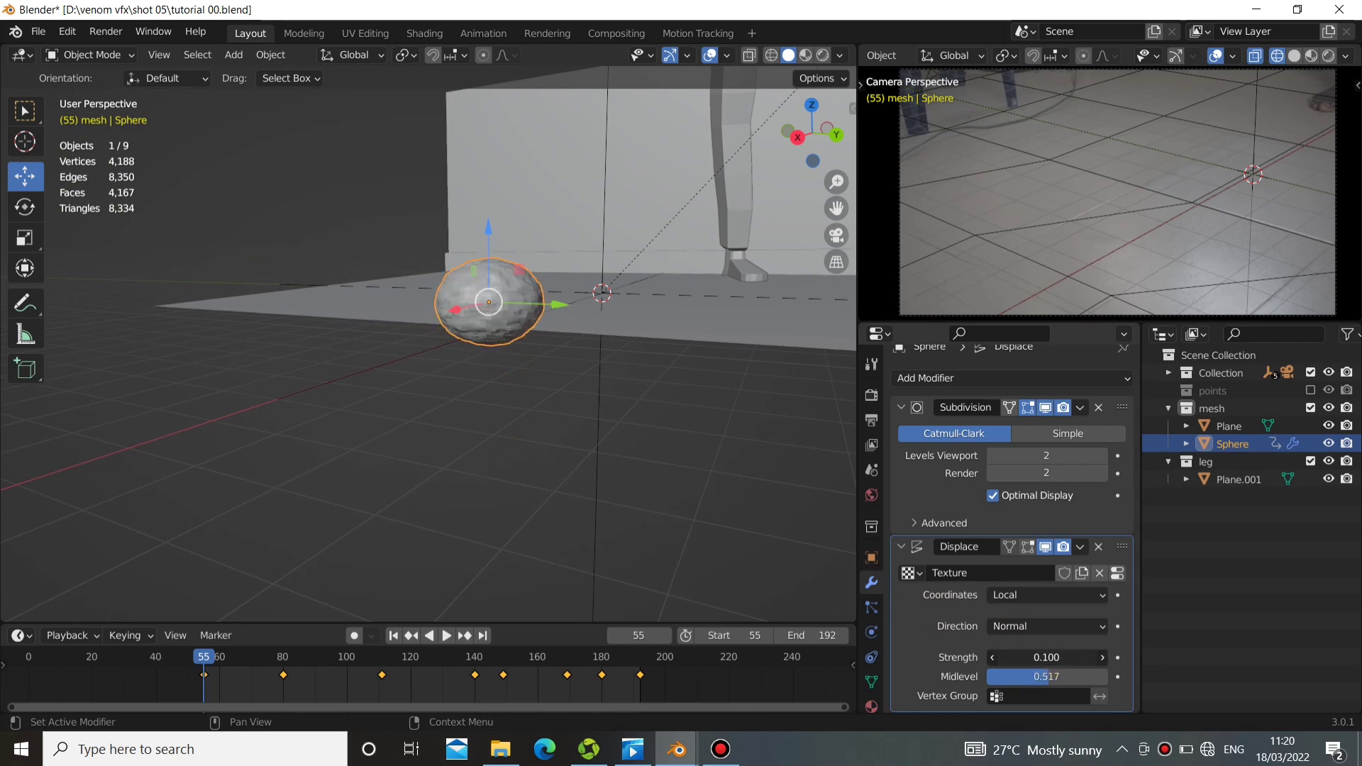
{"action": "left_click_drag", "start_coordinate": [1042, 658], "coordinate": [1065, 657]}
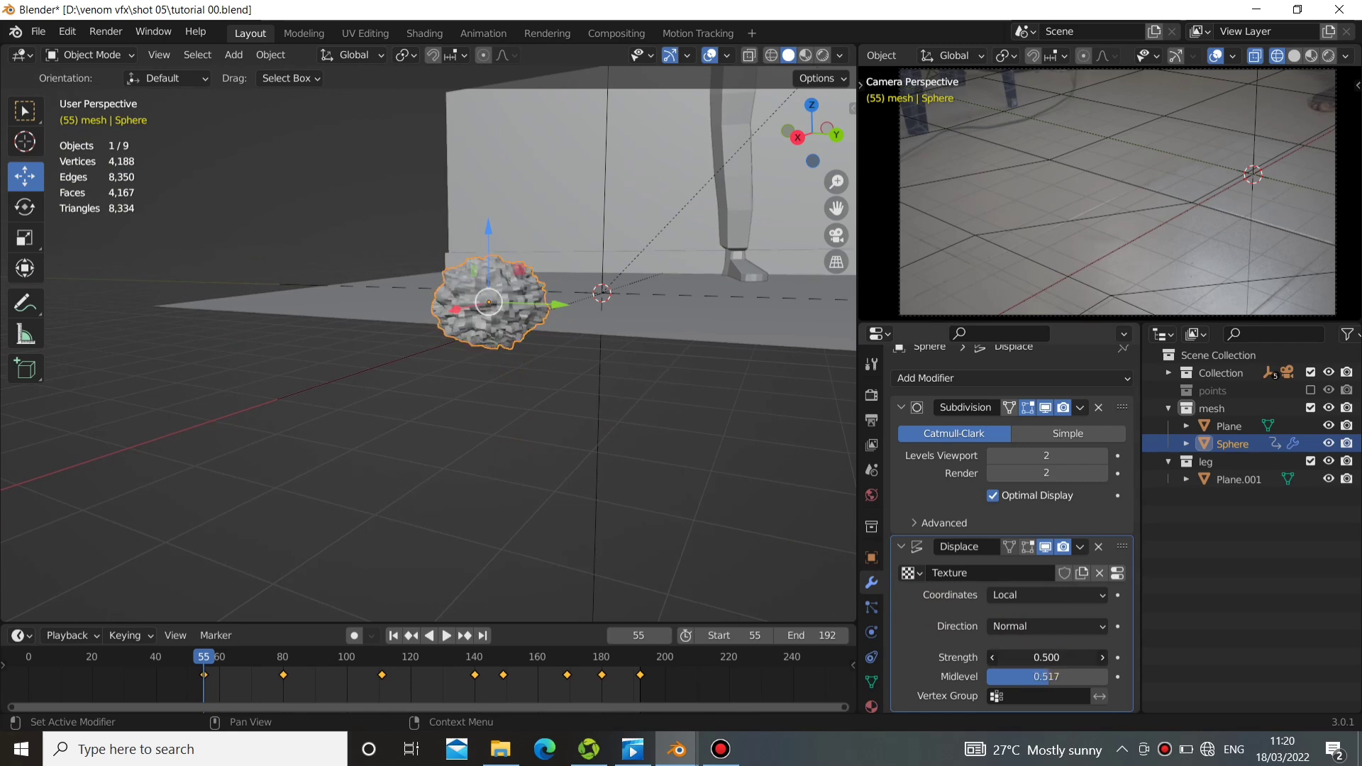
{"action": "left_click", "coordinate": [995, 657]}
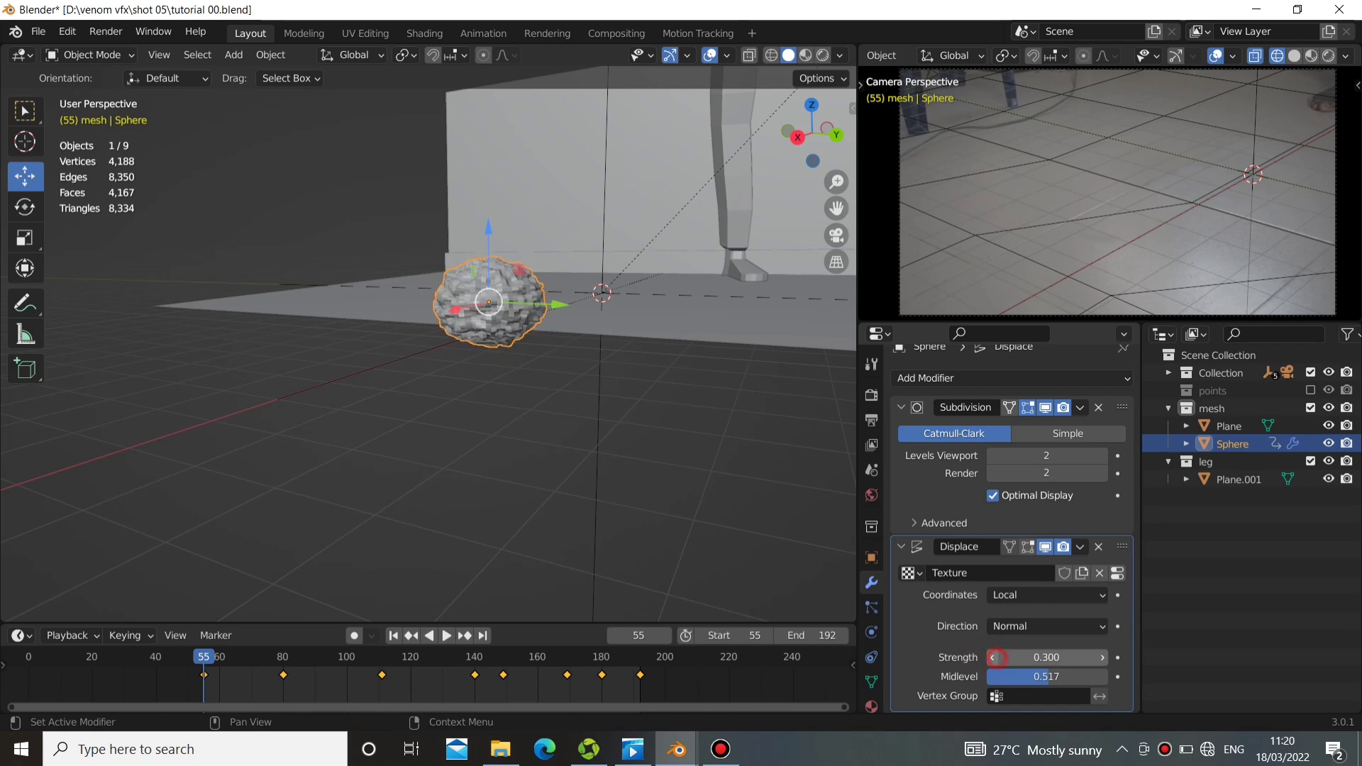
{"action": "left_click", "coordinate": [995, 657]}
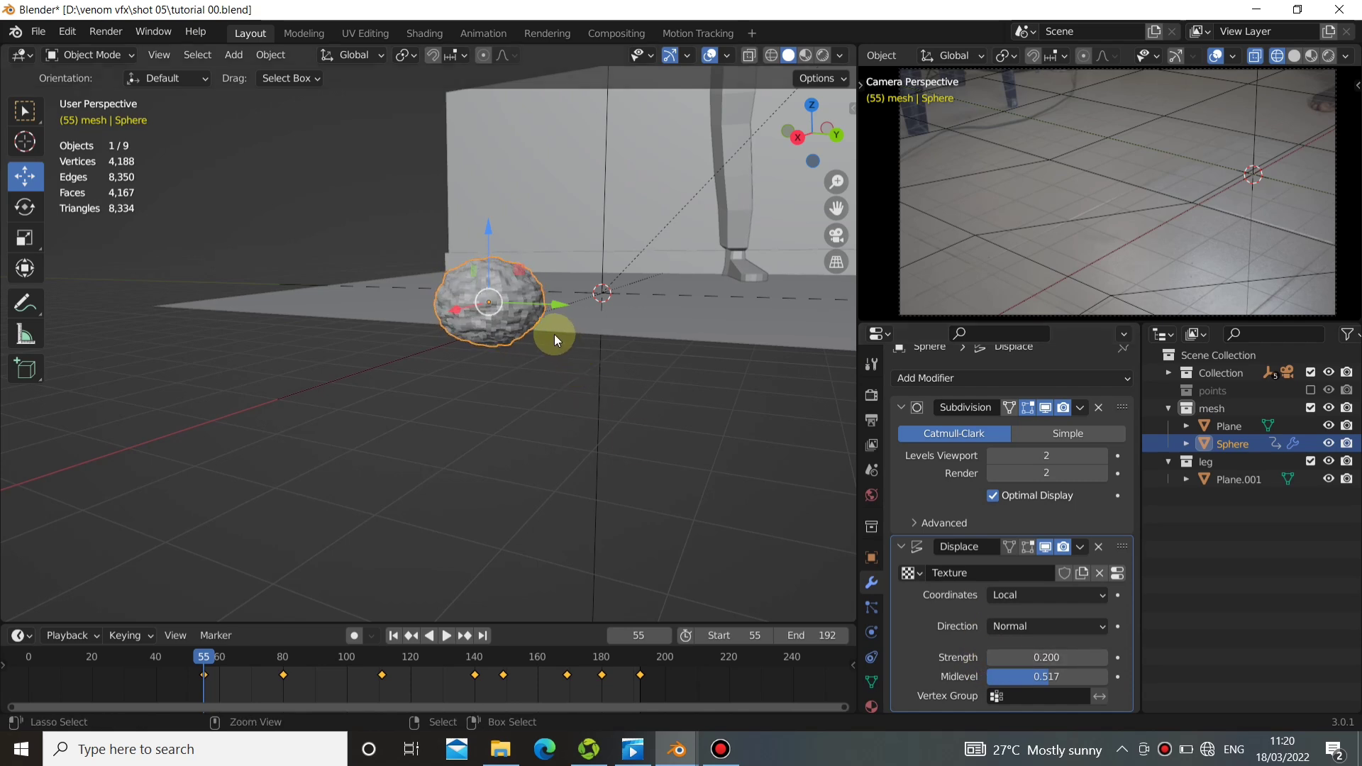
Shade the sphere smooth and preview the animation, ending back at the start frame, 55.
{"action": "right_click", "coordinate": [551, 335]}
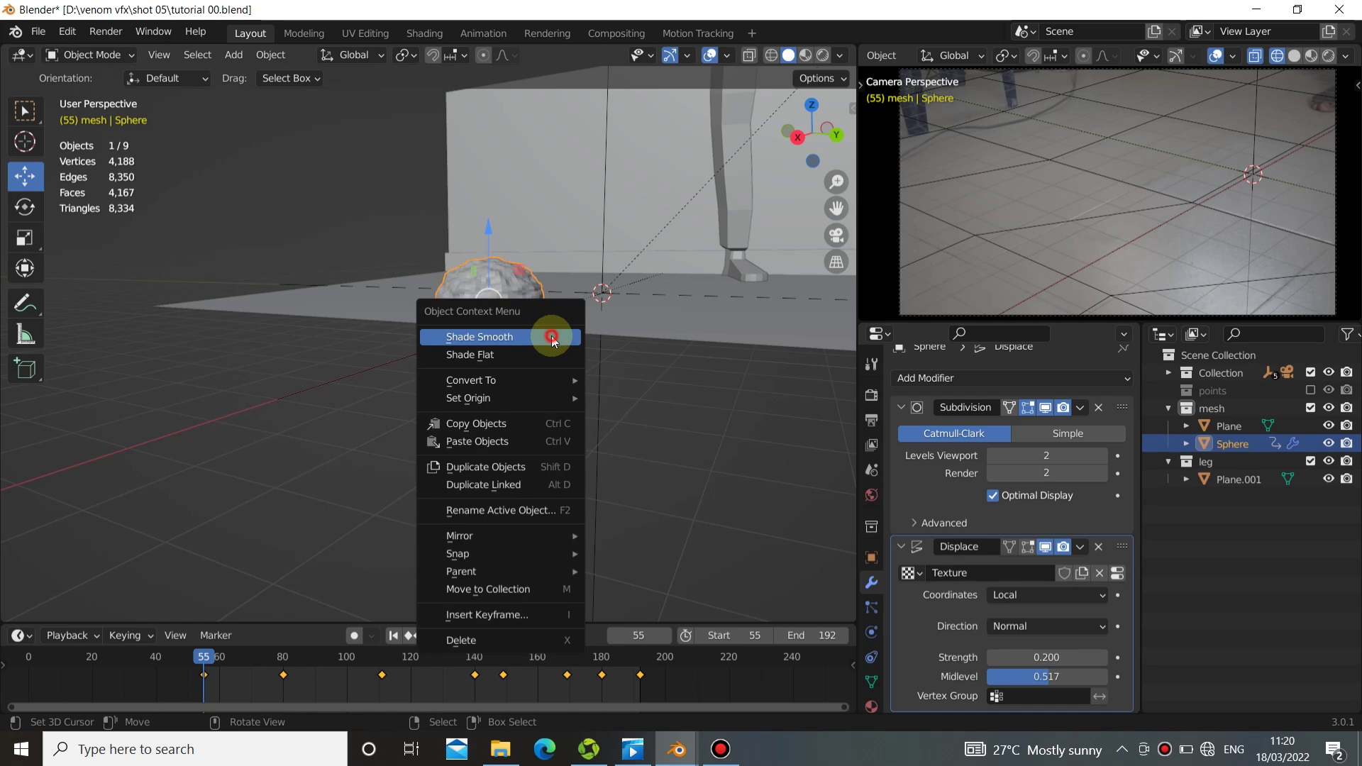
{"action": "left_click", "coordinate": [555, 327]}
{"action": "middle_click_drag", "start_coordinate": [542, 363], "coordinate": [454, 426]}
{"action": "left_click", "coordinate": [445, 635]}
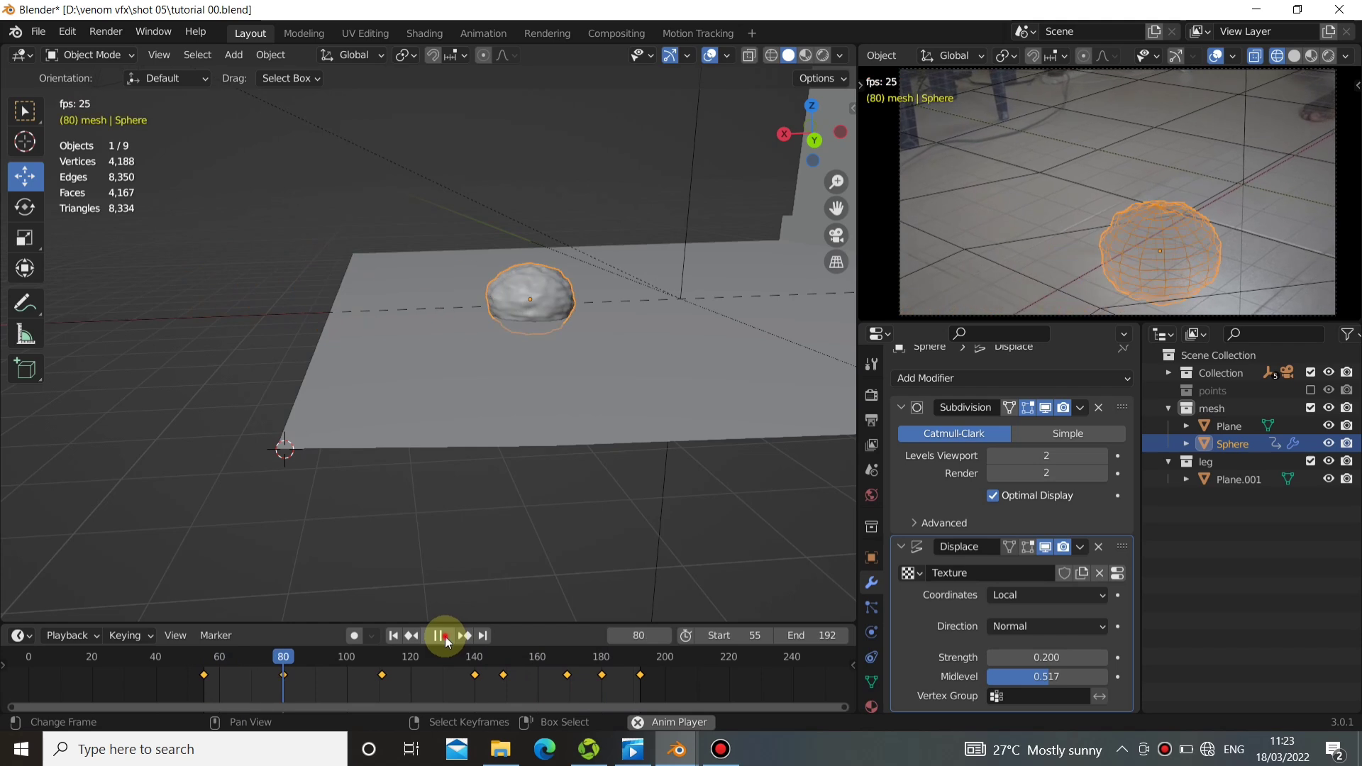
{"action": "left_click", "coordinate": [445, 635]}
{"action": "left_click", "coordinate": [392, 636]}
{"action": "middle_click_drag", "start_coordinate": [543, 469], "coordinate": [636, 533]}
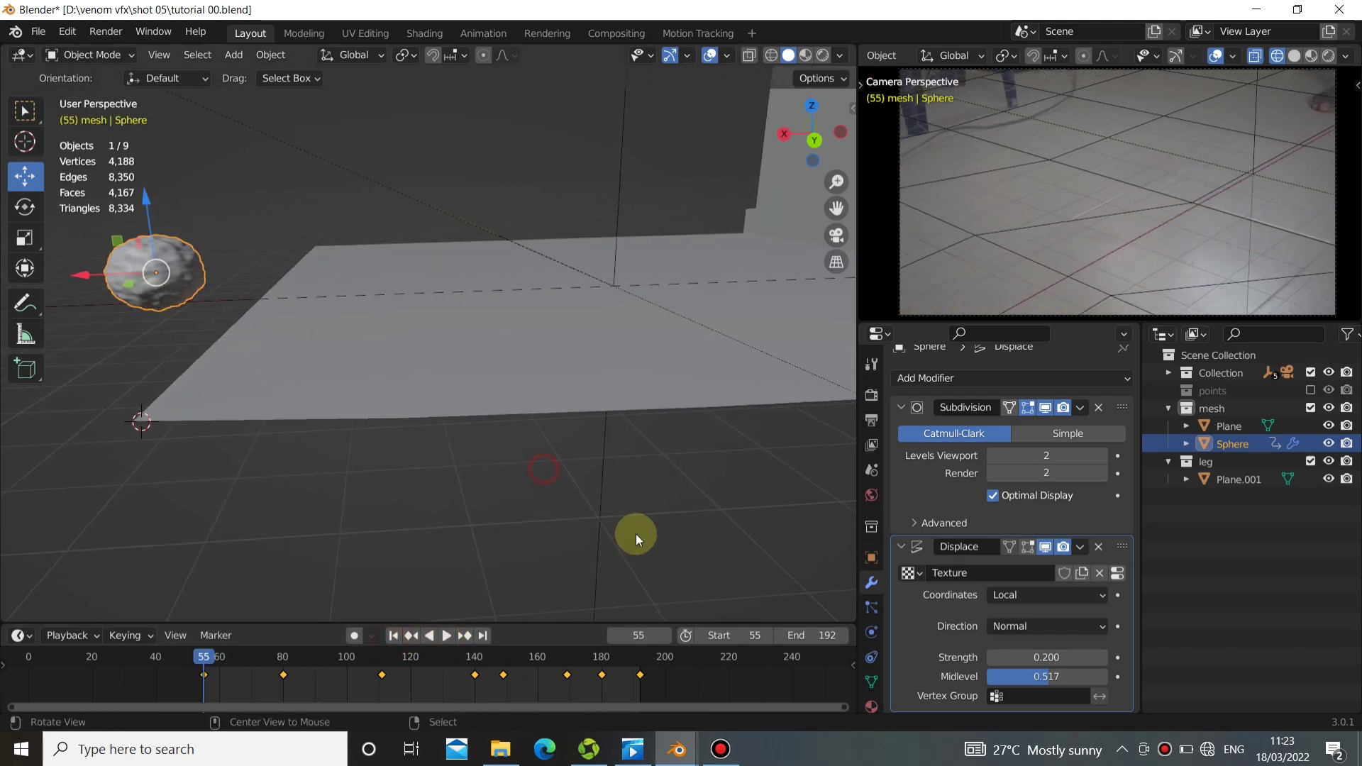
Place the 3D cursor on the empty ground behind the wall and add a Plain Axes empty there.
{"action": "mouse_move", "coordinate": [500, 386]}
{"action": "middle_mouse_down"}
{"action": "mouse_move", "coordinate": [580, 406]}
{"action": "mouse_move", "coordinate": [461, 387]}
{"action": "mouse_move", "coordinate": [503, 376]}
{"action": "mouse_move", "coordinate": [525, 341]}
{"action": "mouse_move", "coordinate": [517, 386]}
{"action": "mouse_move", "coordinate": [395, 416]}
{"action": "mouse_move", "coordinate": [461, 459]}
{"action": "mouse_move", "coordinate": [504, 385]}
{"action": "middle_mouse_up"}
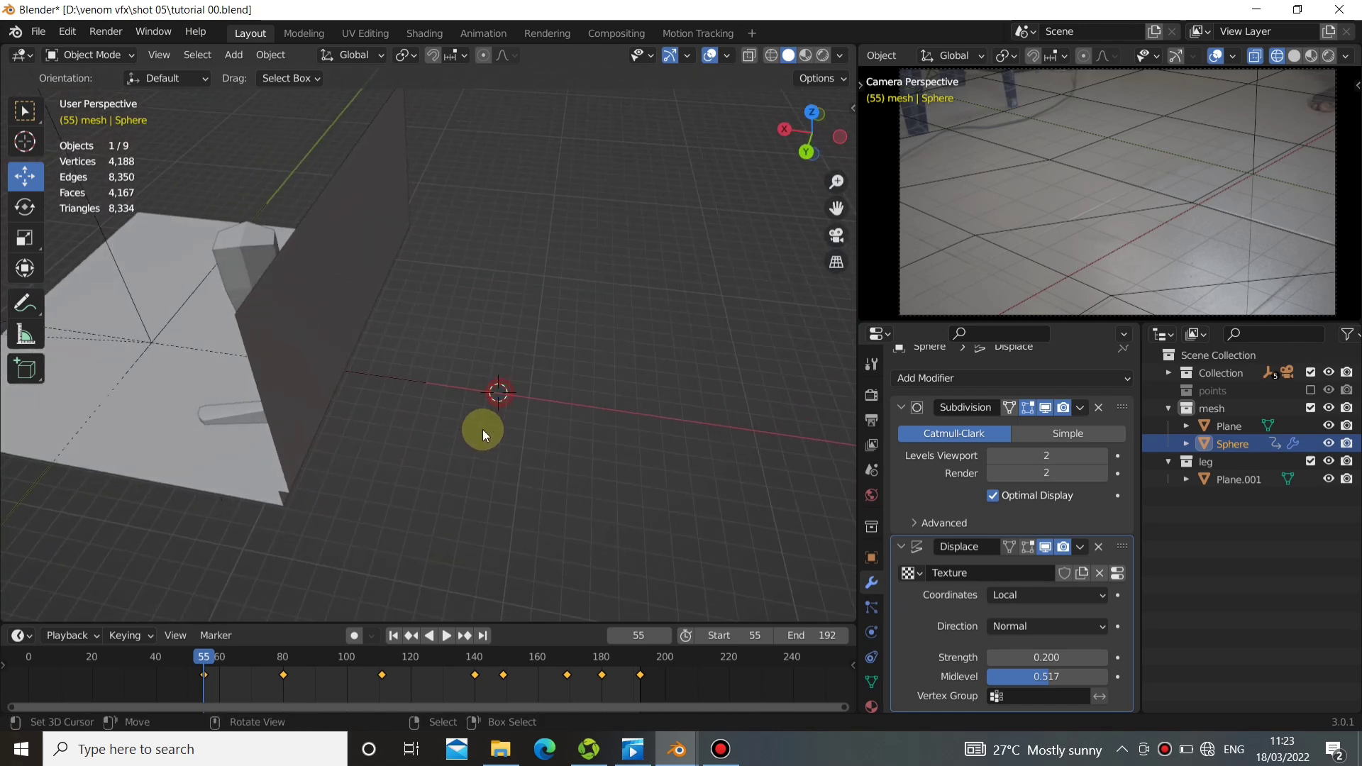
{"action": "key", "text": "shift+a"}
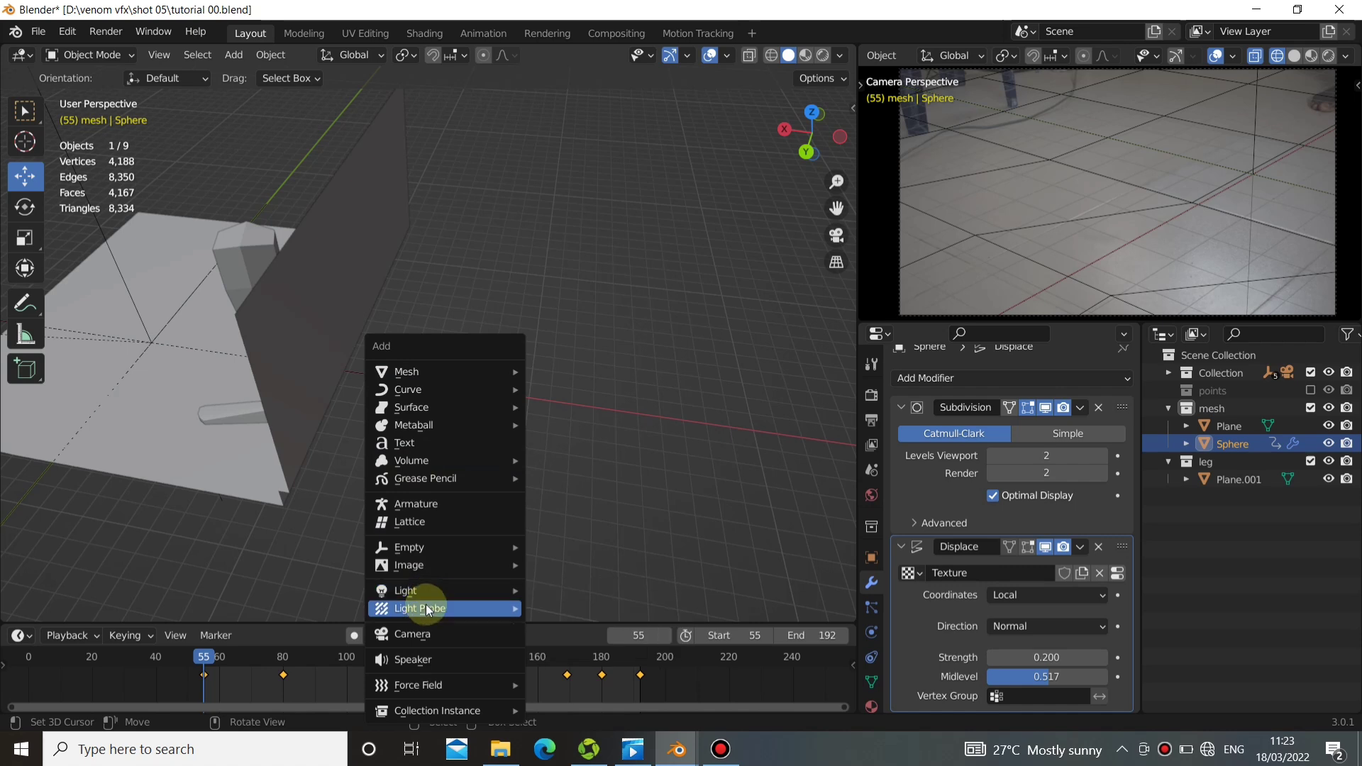
{"action": "mouse_move", "coordinate": [426, 594]}
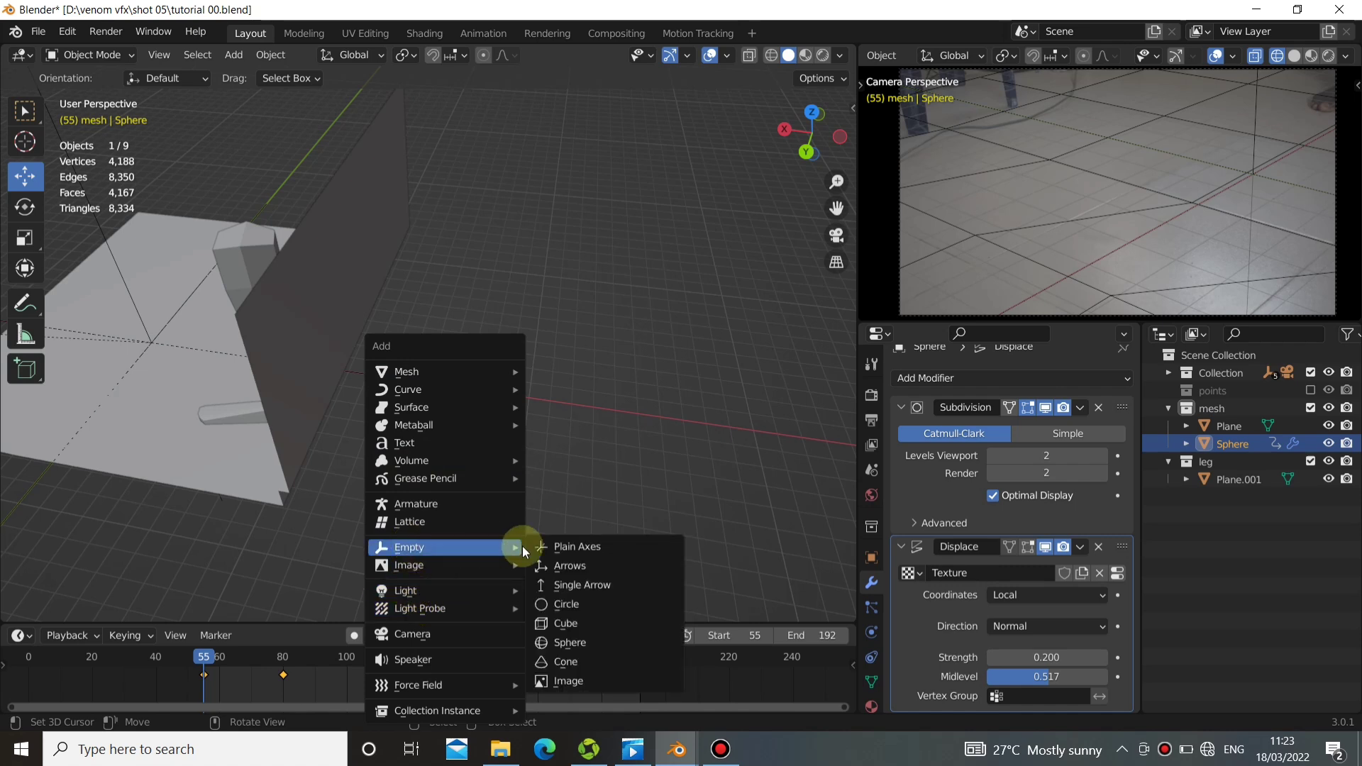
{"action": "left_click", "coordinate": [552, 550]}
With auto keying on, raise the empty about 0.1 m along Z at frame 55 and move it much higher at frame 192.
{"action": "middle_click_drag", "start_coordinate": [546, 490], "coordinate": [469, 484]}
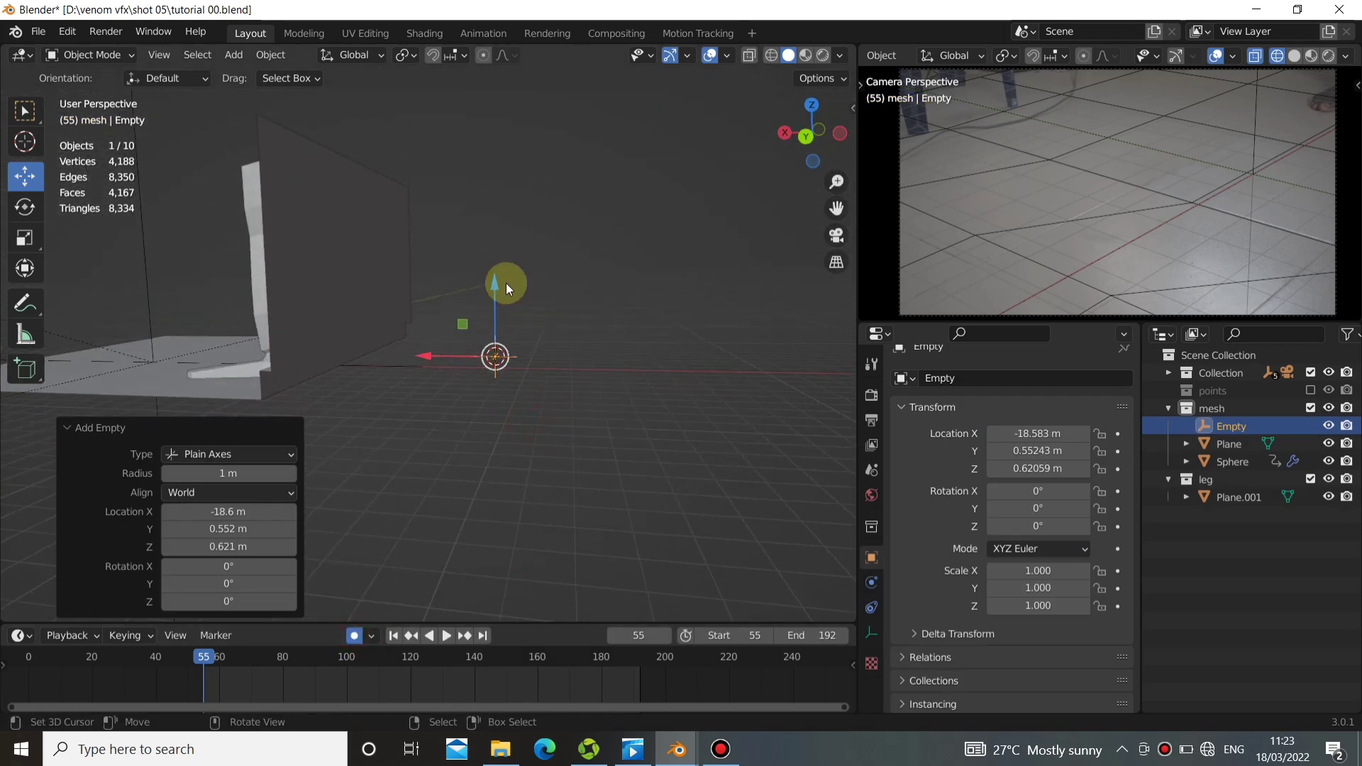
{"action": "left_click_drag", "start_coordinate": [501, 281], "coordinate": [501, 272]}
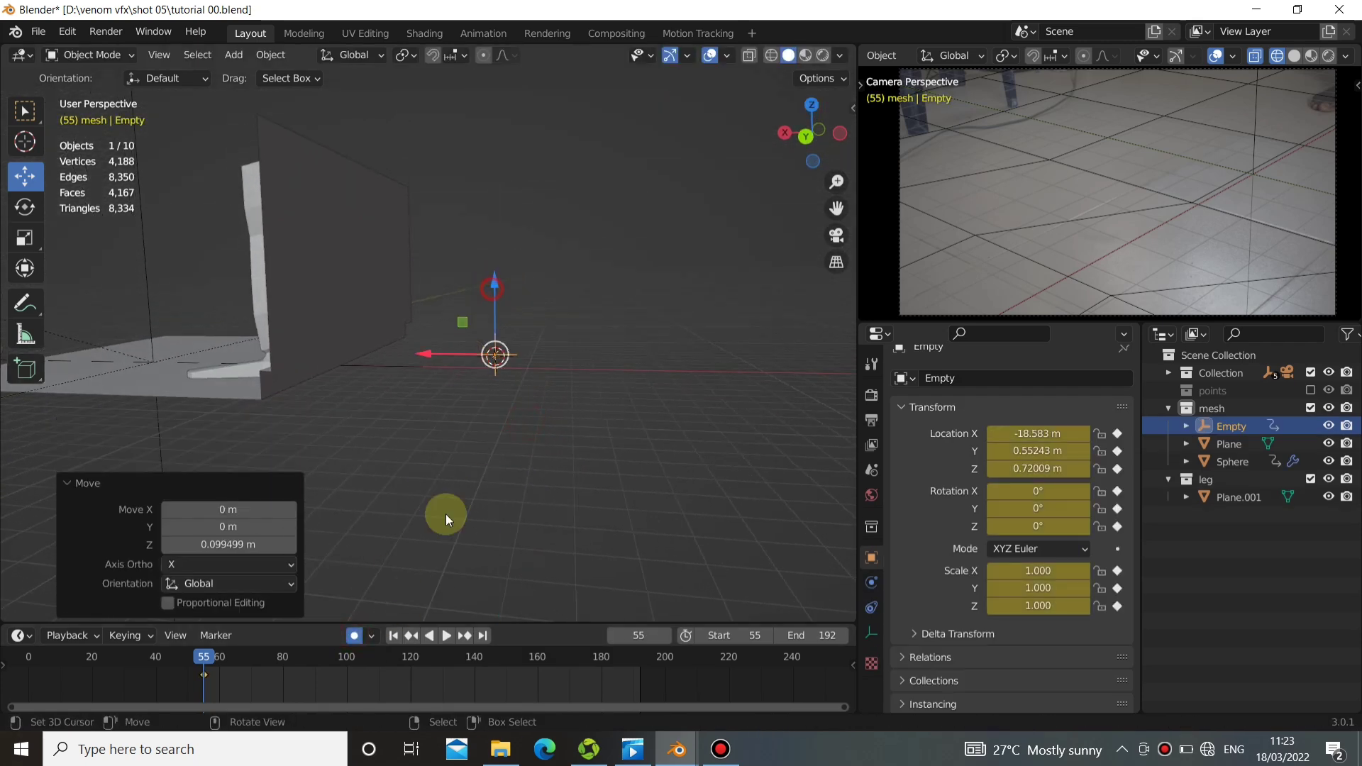
{"action": "left_click", "coordinate": [477, 635]}
{"action": "middle_click_drag", "start_coordinate": [463, 546], "coordinate": [490, 453]}
{"action": "left_click_drag", "start_coordinate": [476, 352], "coordinate": [490, 190]}
Play the animation to check the empty's upward motion and return to frame 55.
{"action": "left_click", "coordinate": [390, 636]}
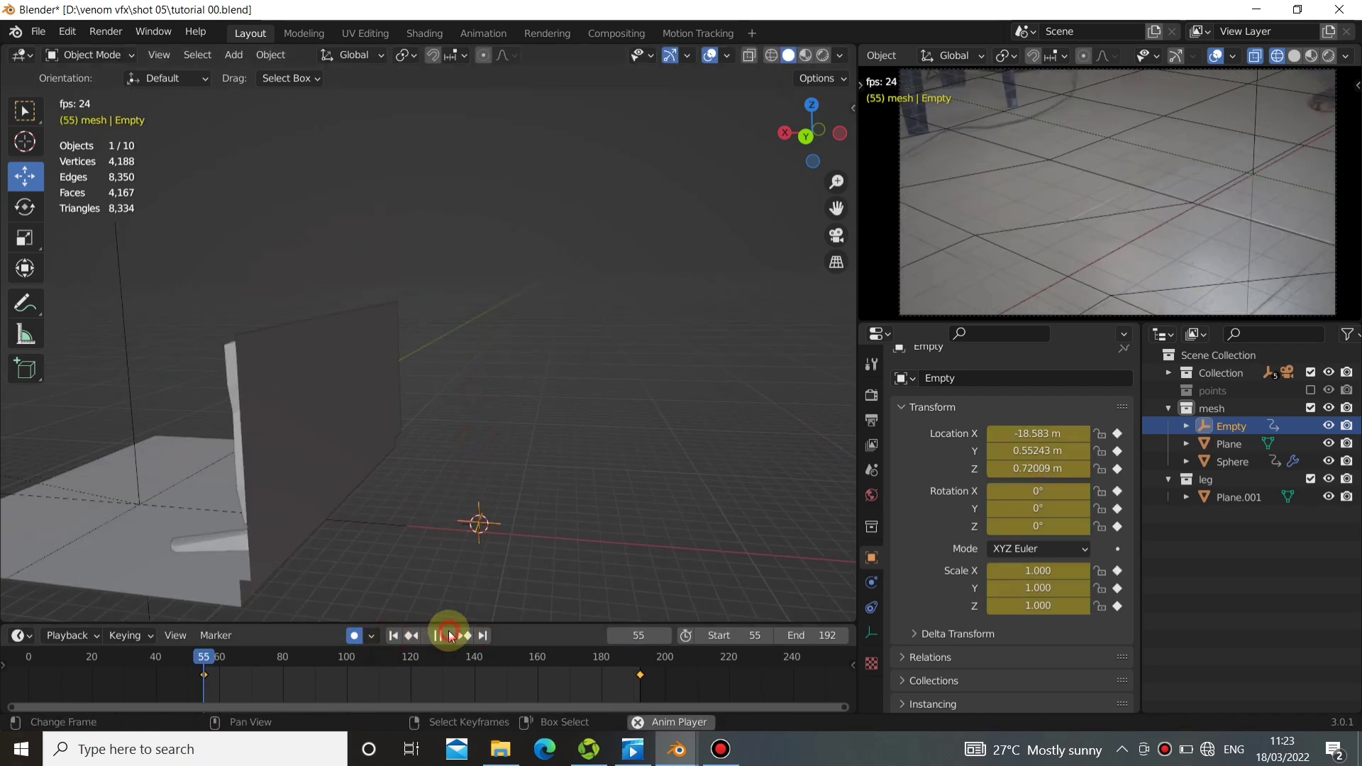
{"action": "left_click", "coordinate": [417, 635]}
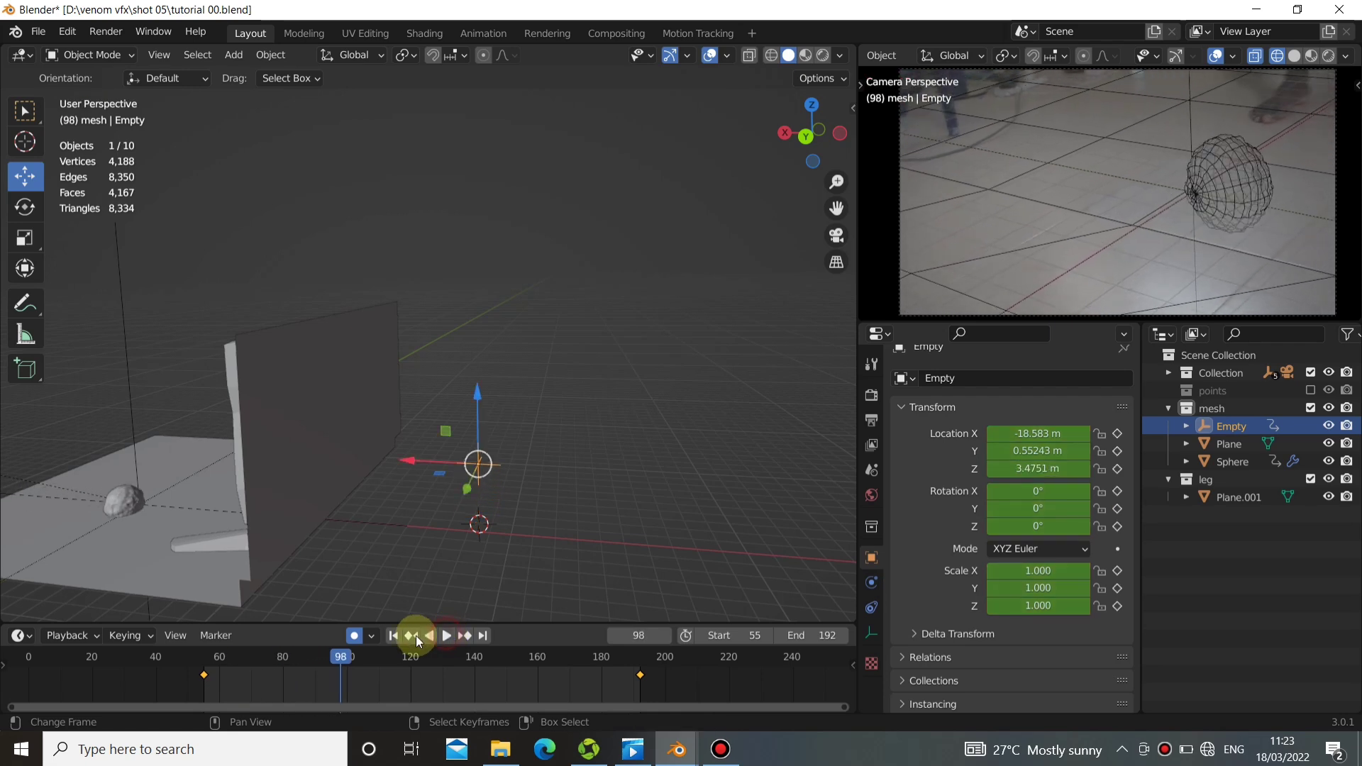
{"action": "left_click", "coordinate": [395, 635]}
Set the sphere's Displace texture coordinates to Object and pick the empty behind the wall as the reference object.
{"action": "middle_click_drag", "start_coordinate": [365, 495], "coordinate": [467, 440]}
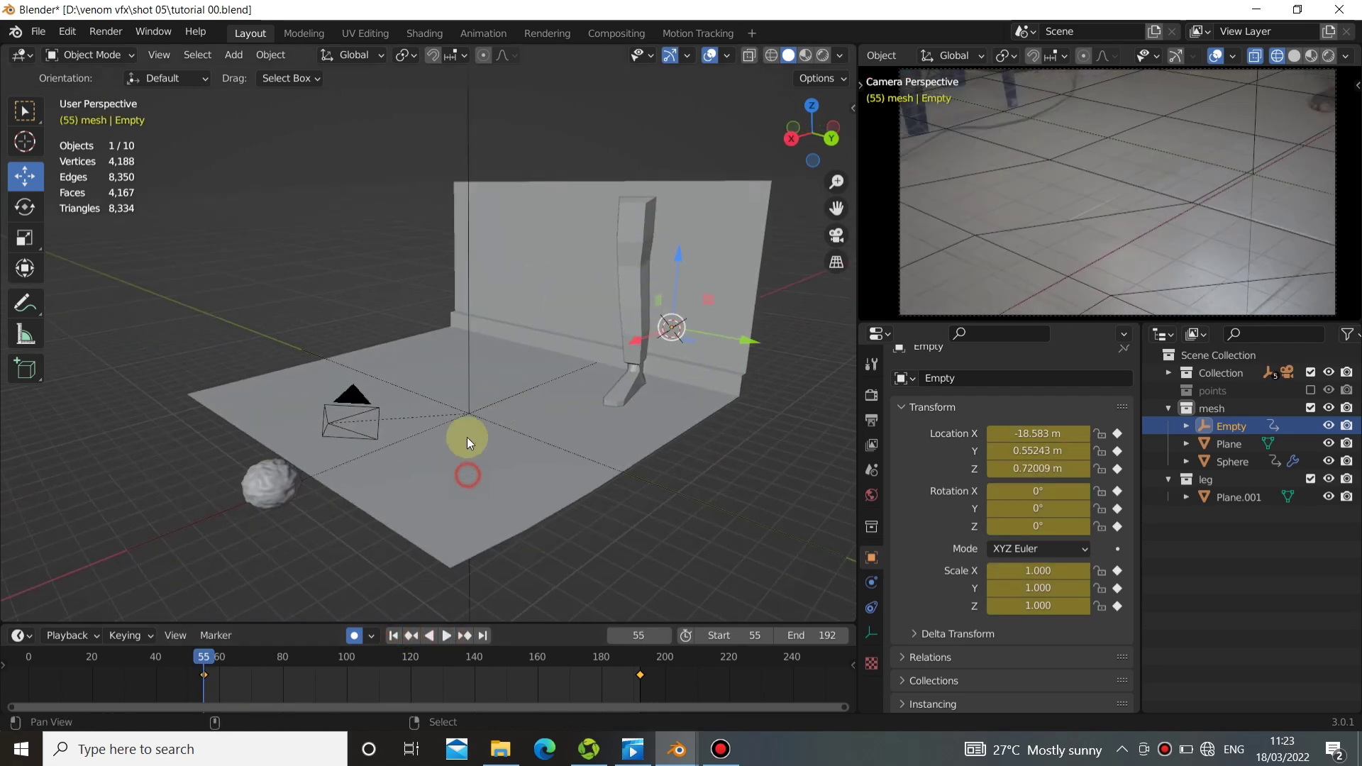
{"action": "left_click", "coordinate": [288, 484]}
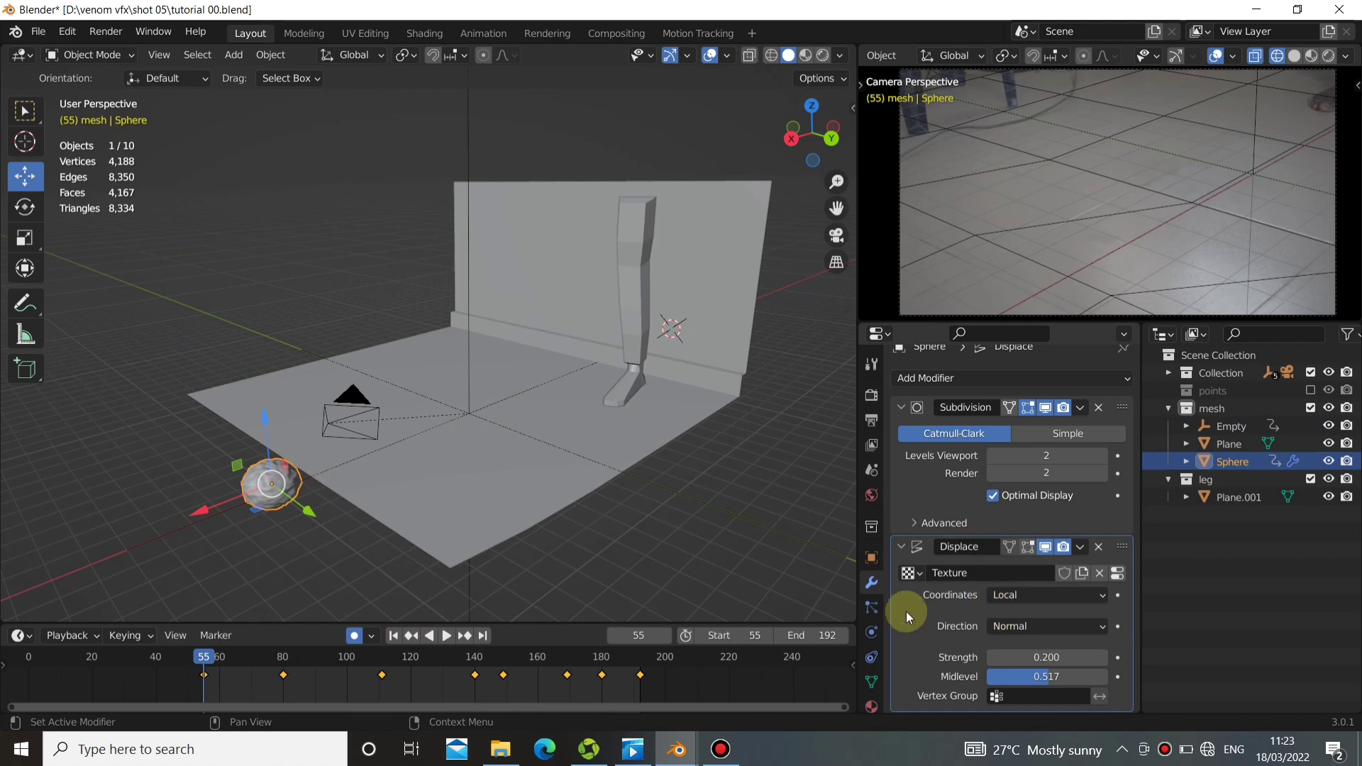
{"action": "left_click", "coordinate": [996, 597]}
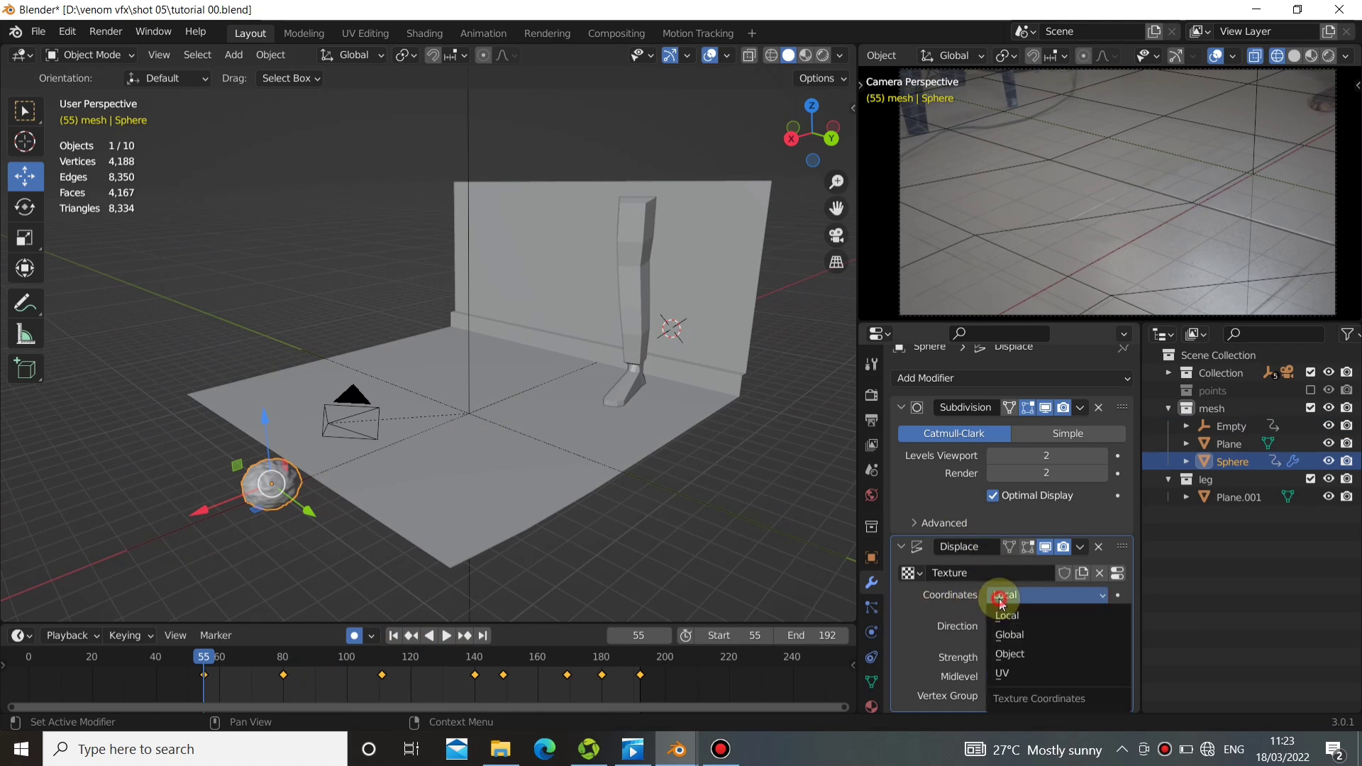
{"action": "left_click", "coordinate": [1018, 654]}
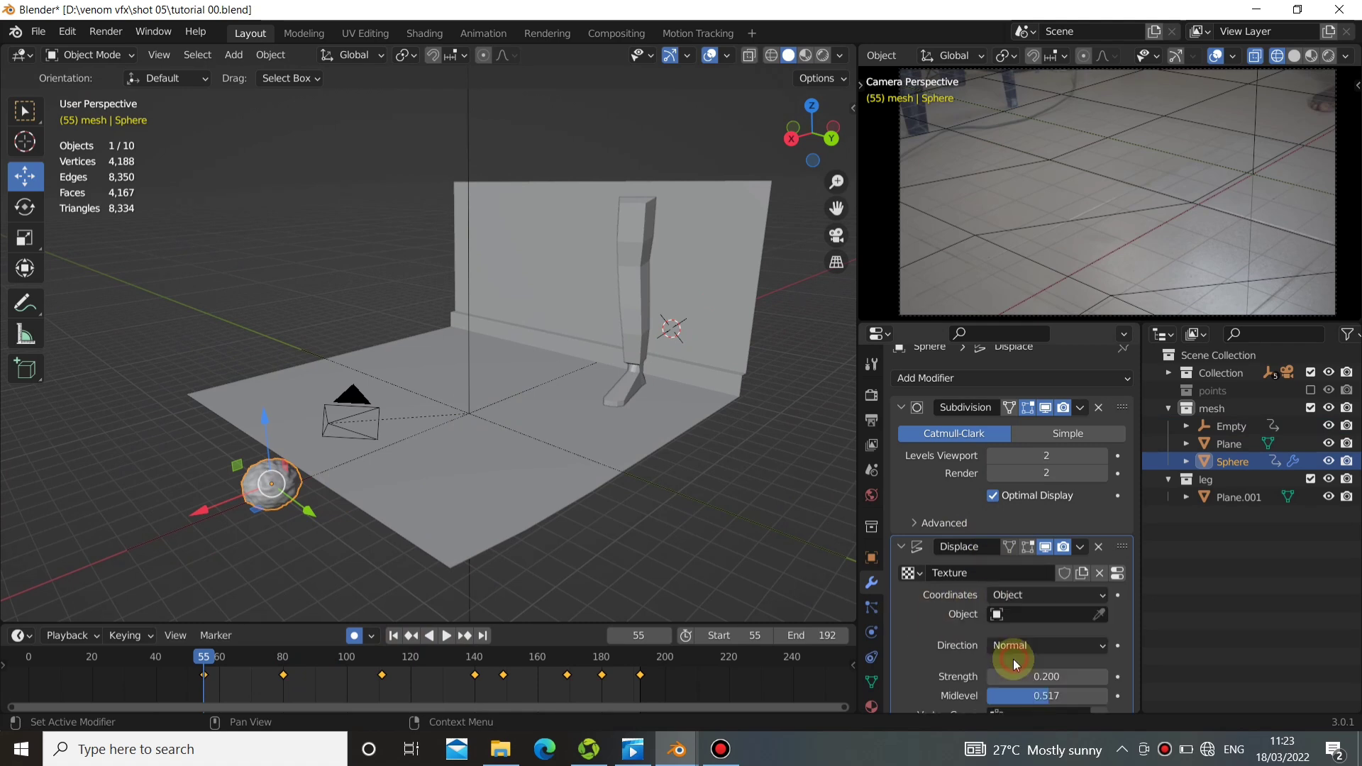
{"action": "middle_click_drag", "start_coordinate": [567, 482], "coordinate": [479, 454]}
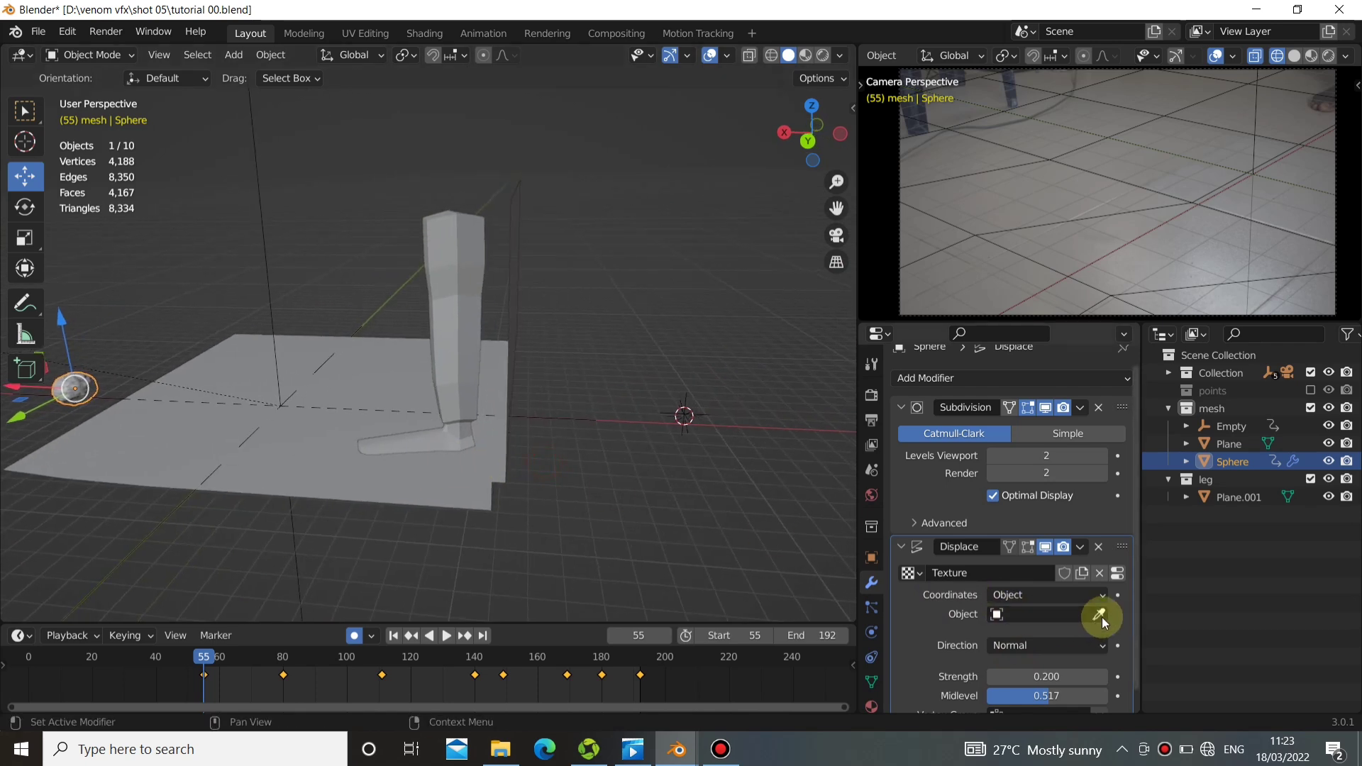
{"action": "left_click", "coordinate": [1099, 616]}
{"action": "left_click", "coordinate": [695, 415]}
{"action": "middle_click_drag", "start_coordinate": [644, 416], "coordinate": [487, 521]}
Play the animation to check the sphere's shifting displacement from several angles and return to frame 55.
{"action": "left_click", "coordinate": [445, 635]}
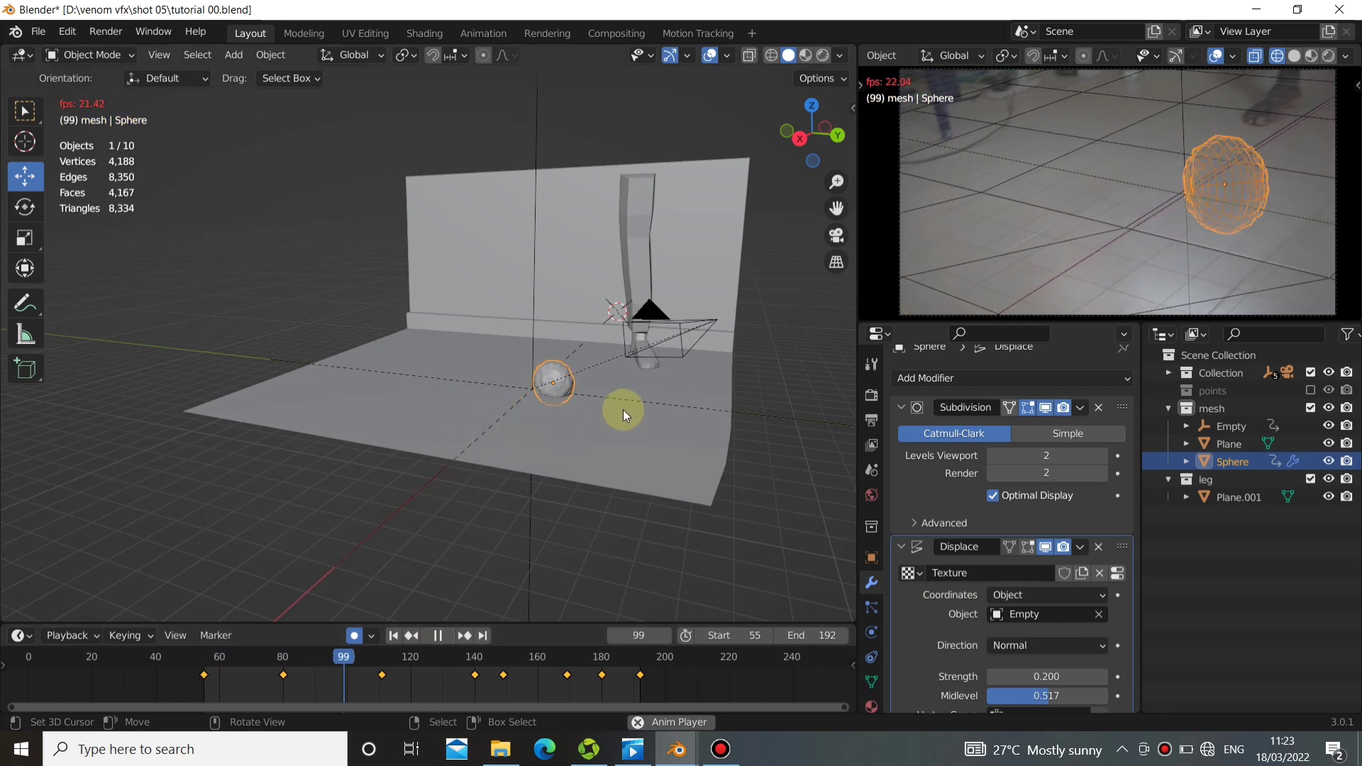
{"action": "middle_click_drag", "start_coordinate": [623, 410], "coordinate": [521, 406]}
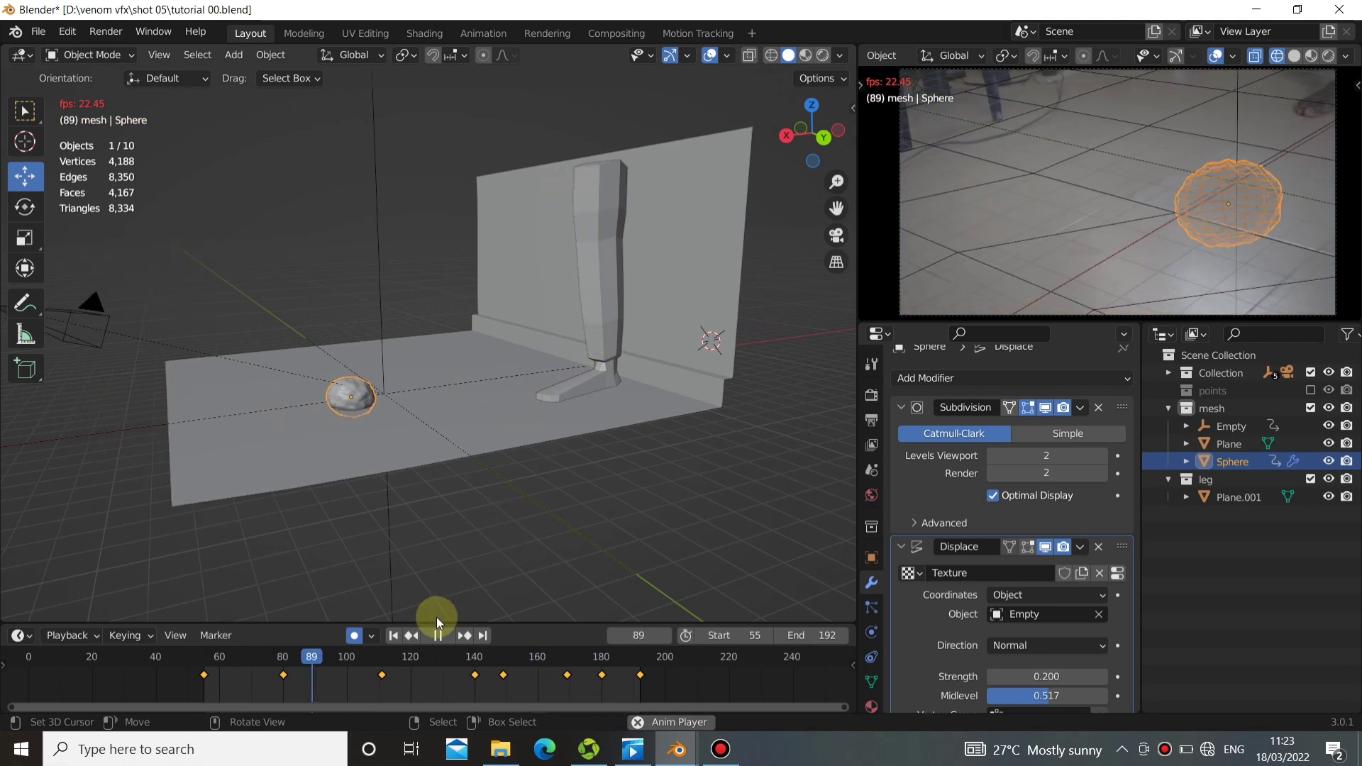
{"action": "left_click", "coordinate": [443, 636]}
{"action": "left_click", "coordinate": [396, 637]}
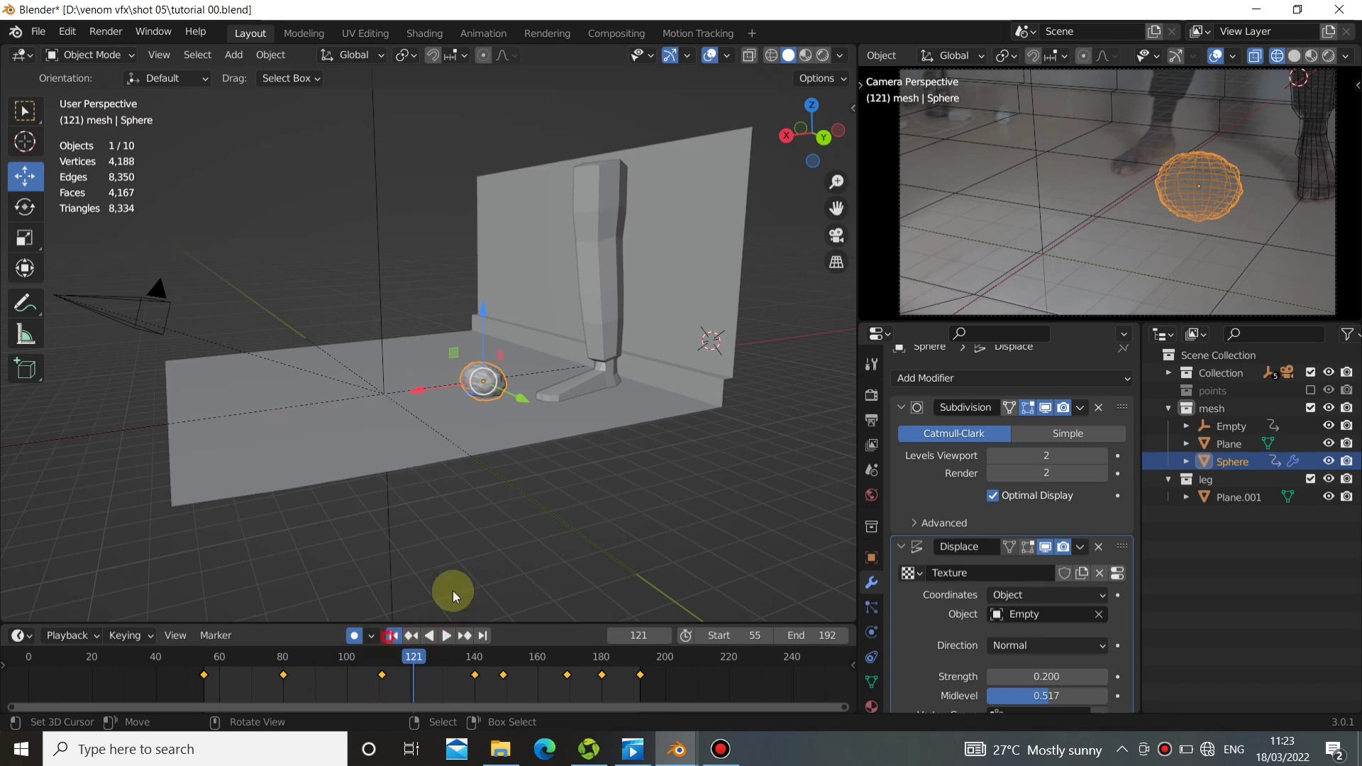
{"action": "middle_click_drag", "start_coordinate": [641, 450], "coordinate": [529, 446]}
{"action": "middle_click_drag", "start_coordinate": [290, 410], "coordinate": [387, 412]}
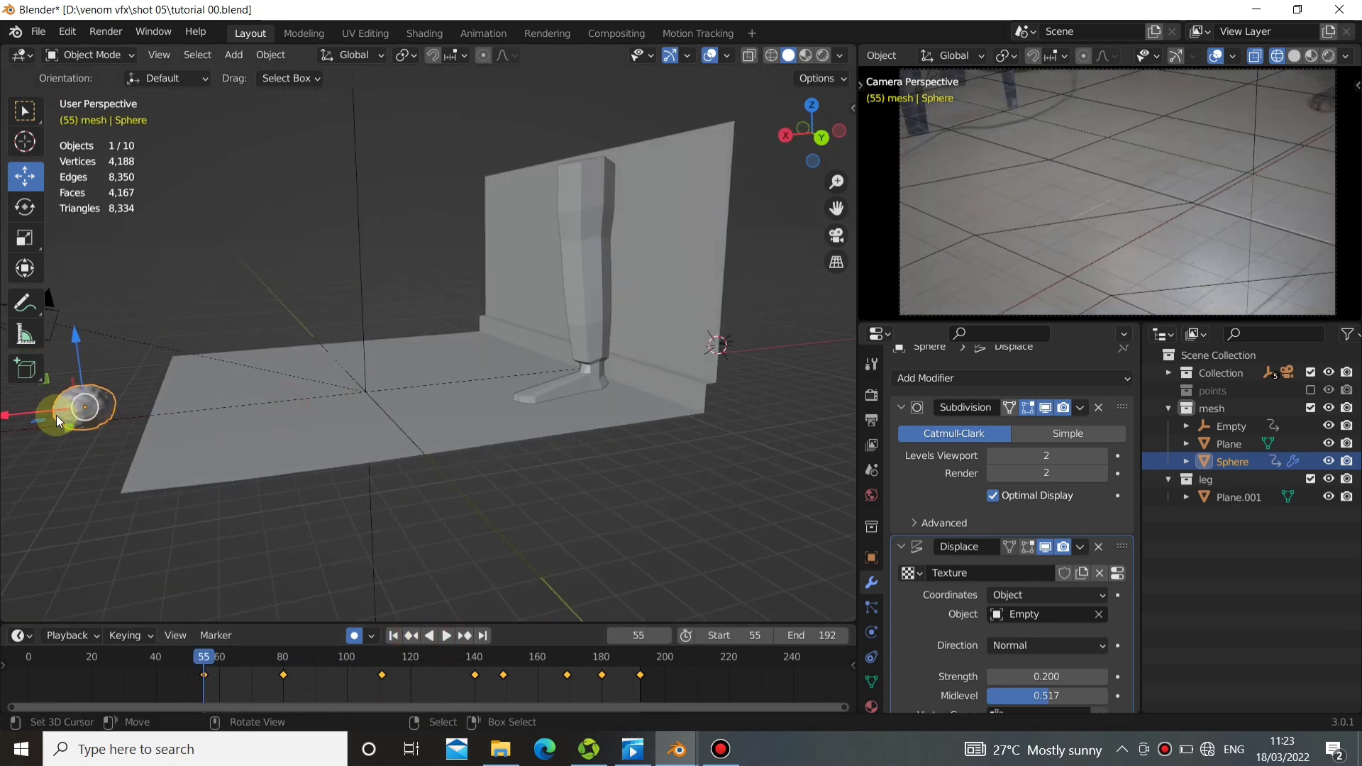
{"action": "middle_click_drag", "start_coordinate": [56, 415], "coordinate": [289, 423]}
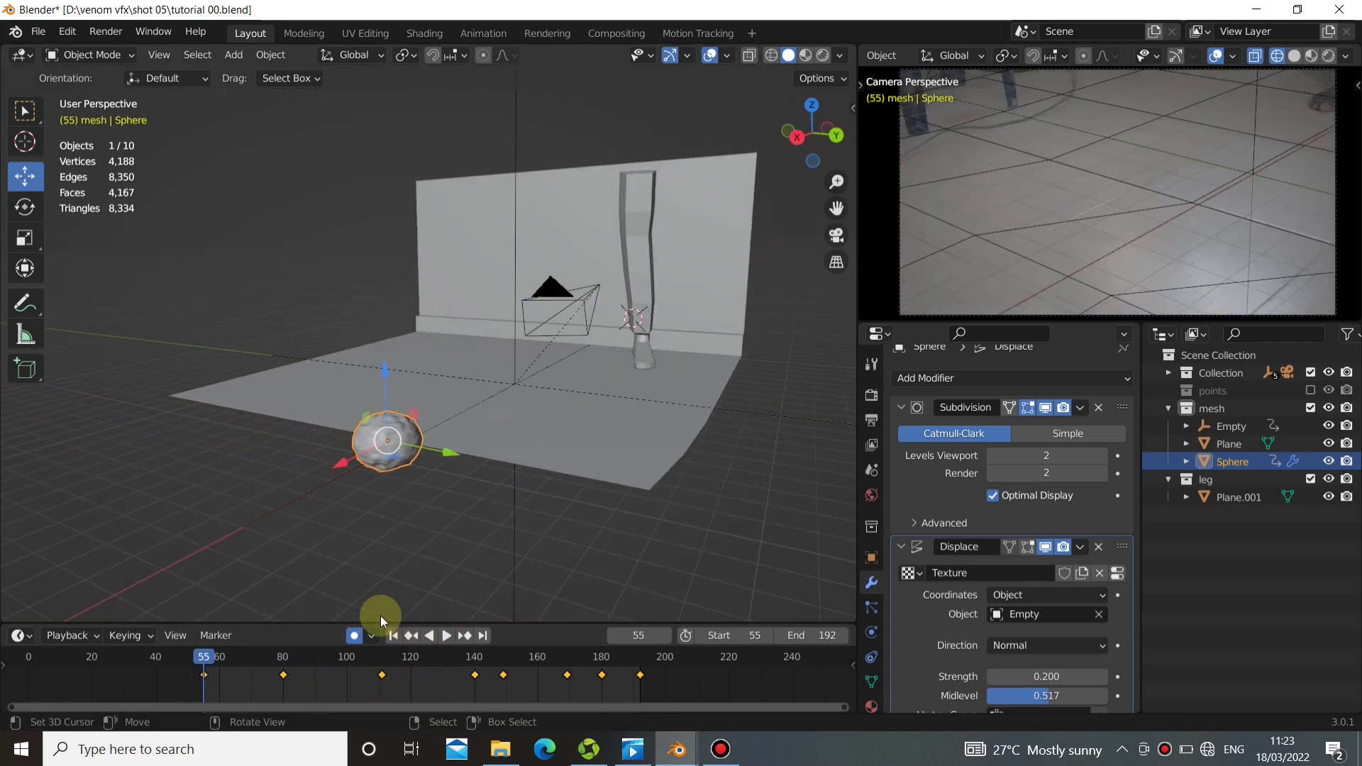
{"action": "middle_click_drag", "start_coordinate": [402, 416], "coordinate": [440, 417]}
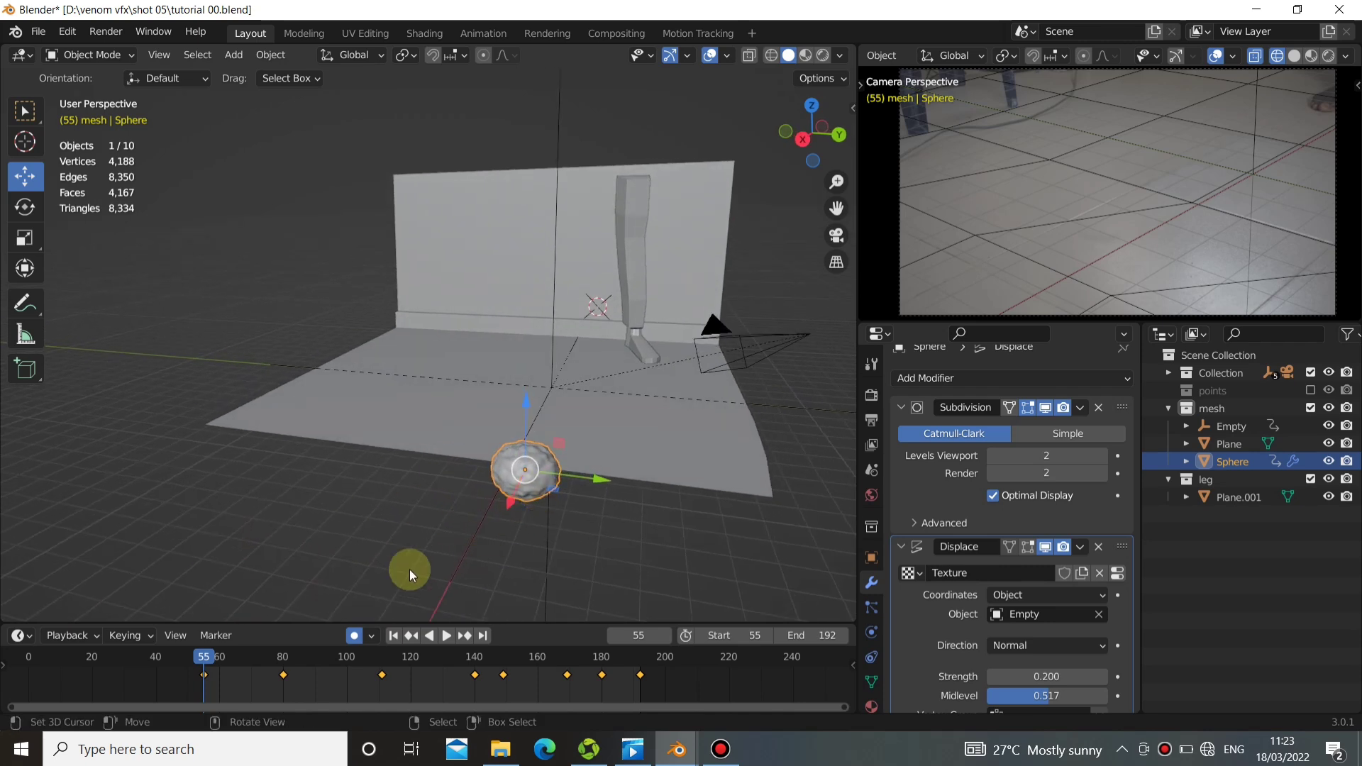
Select the empty behind the wall and set its keyframe interpolation to Linear.
{"action": "middle_click_drag", "start_coordinate": [497, 539], "coordinate": [470, 491]}
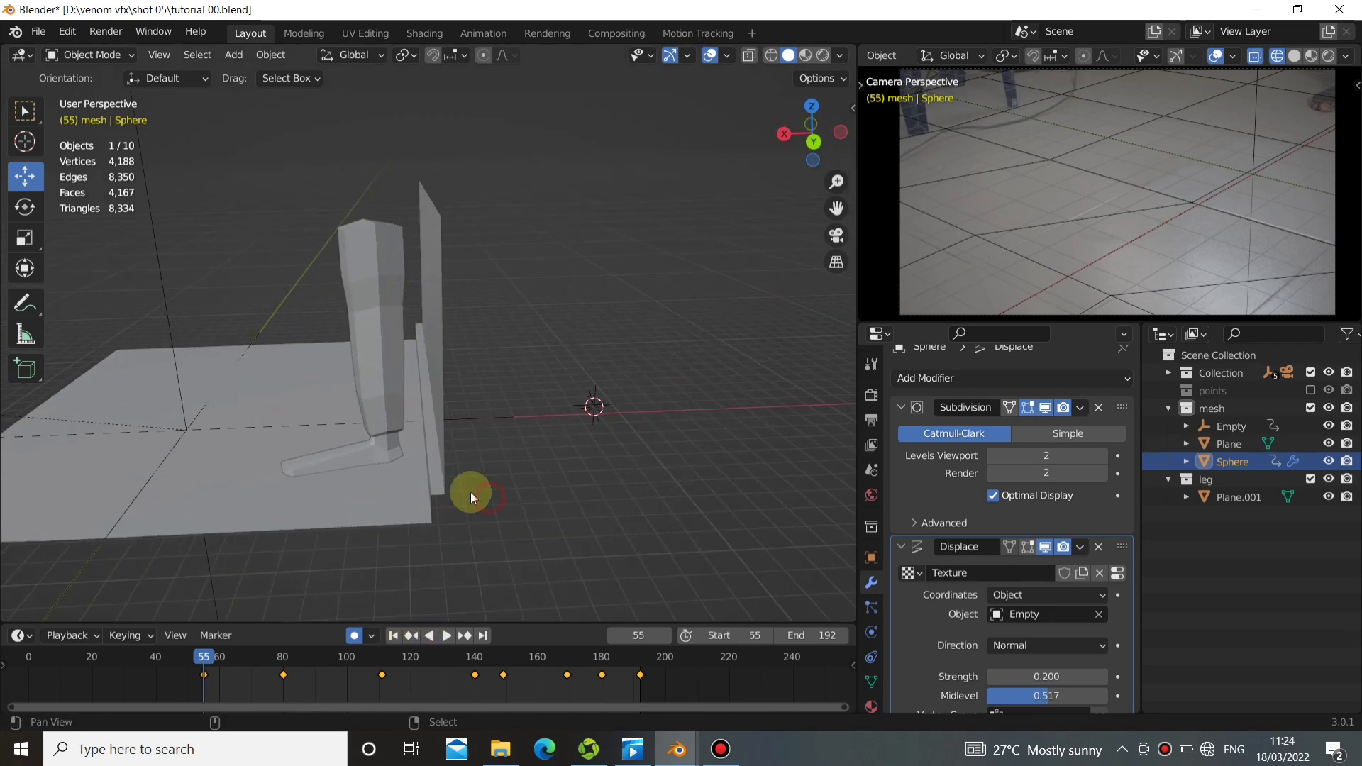
{"action": "left_click", "coordinate": [594, 403]}
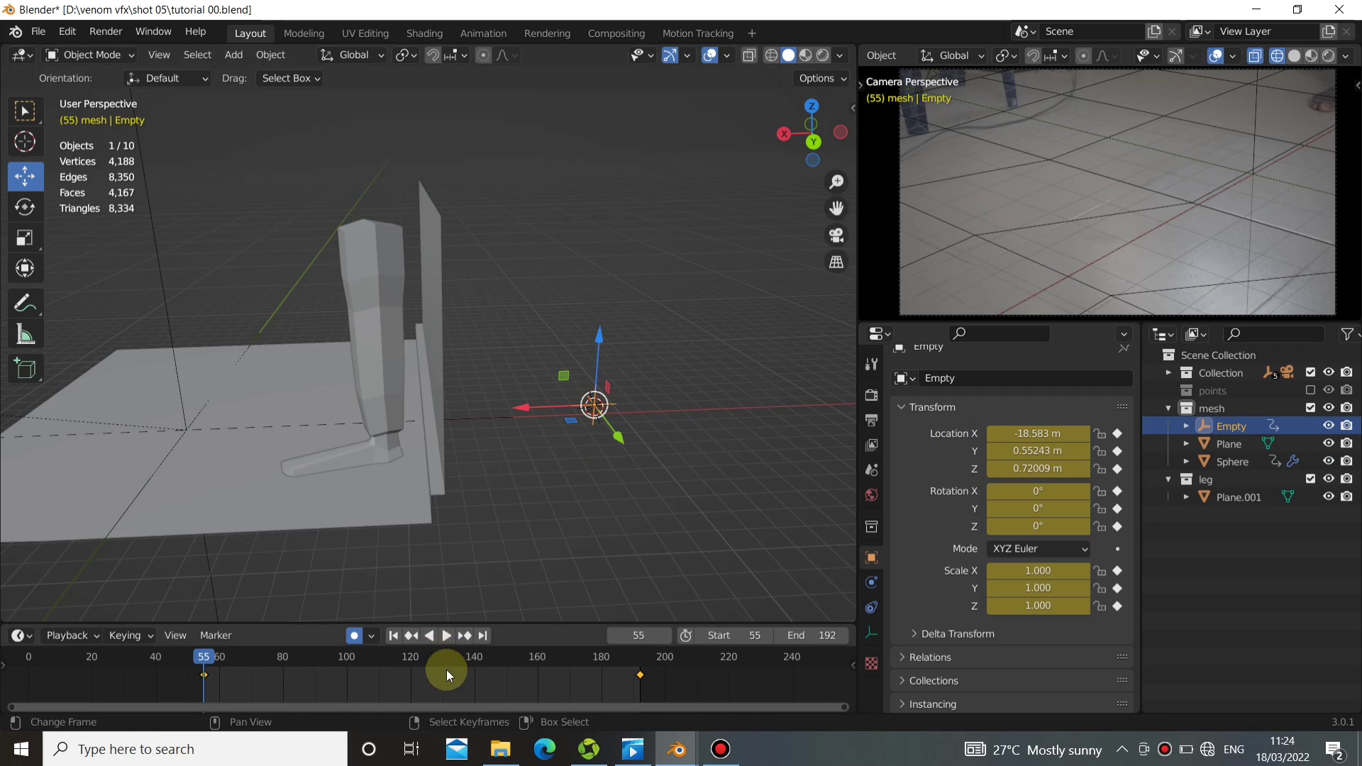
{"action": "key", "text": "t"}
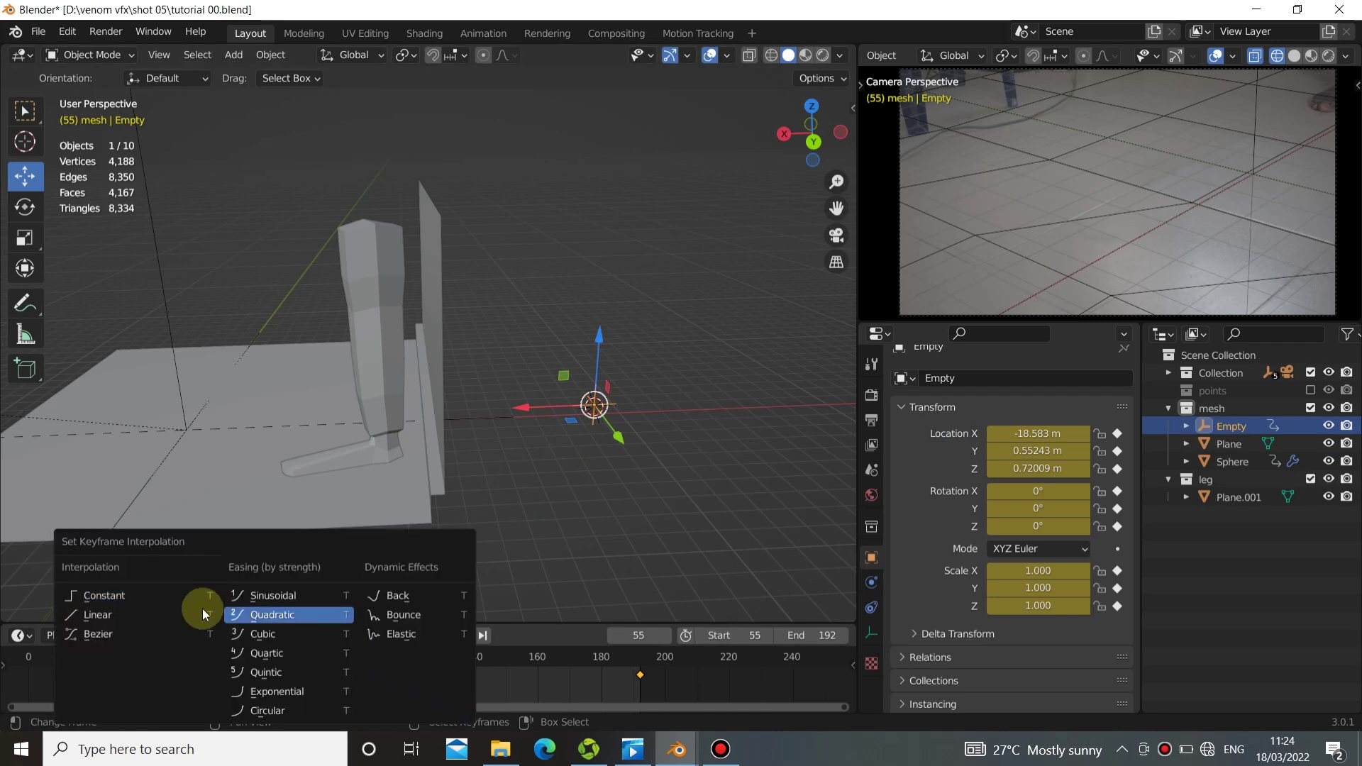
{"action": "left_click", "coordinate": [133, 611]}
Play the animation briefly to check the empty-driven displacement and return to frame 55.
{"action": "middle_click_drag", "start_coordinate": [142, 619], "coordinate": [485, 483]}
{"action": "left_click", "coordinate": [447, 635]}
{"action": "middle_click_drag", "start_coordinate": [414, 442], "coordinate": [473, 479]}
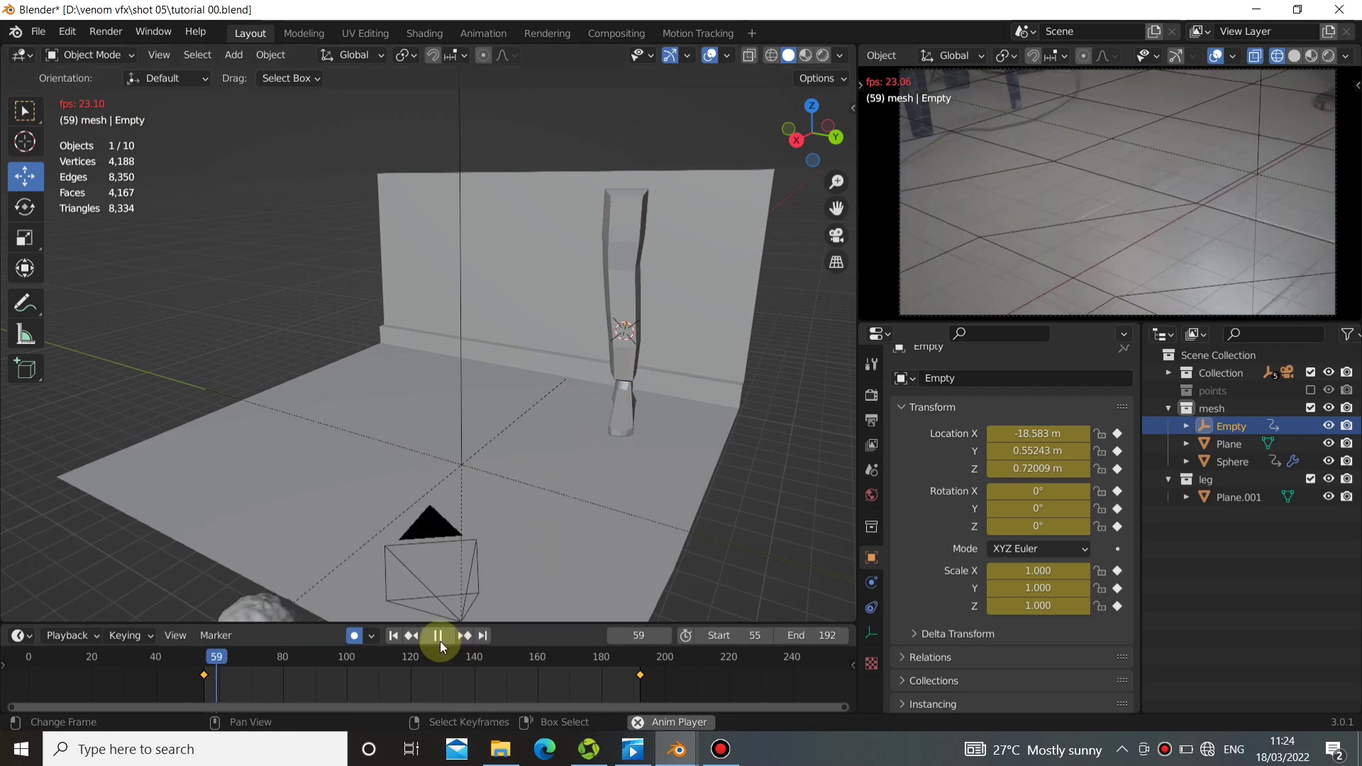
{"action": "left_click", "coordinate": [437, 637]}
{"action": "left_click", "coordinate": [395, 635]}
Select the sphere and collapse its Displace and Subdivision modifier settings.
{"action": "middle_click_drag", "start_coordinate": [529, 429], "coordinate": [156, 486]}
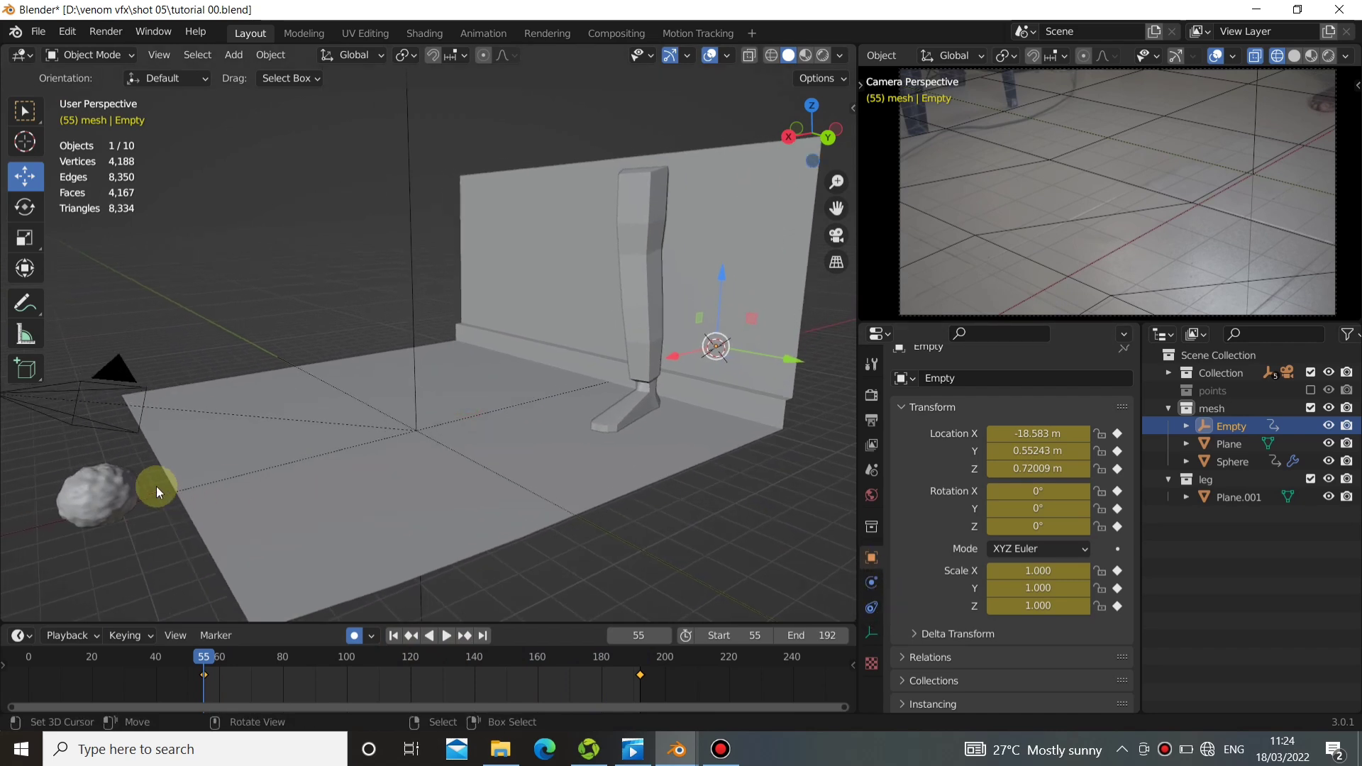
{"action": "left_click", "coordinate": [120, 490]}
{"action": "left_click", "coordinate": [902, 546]}
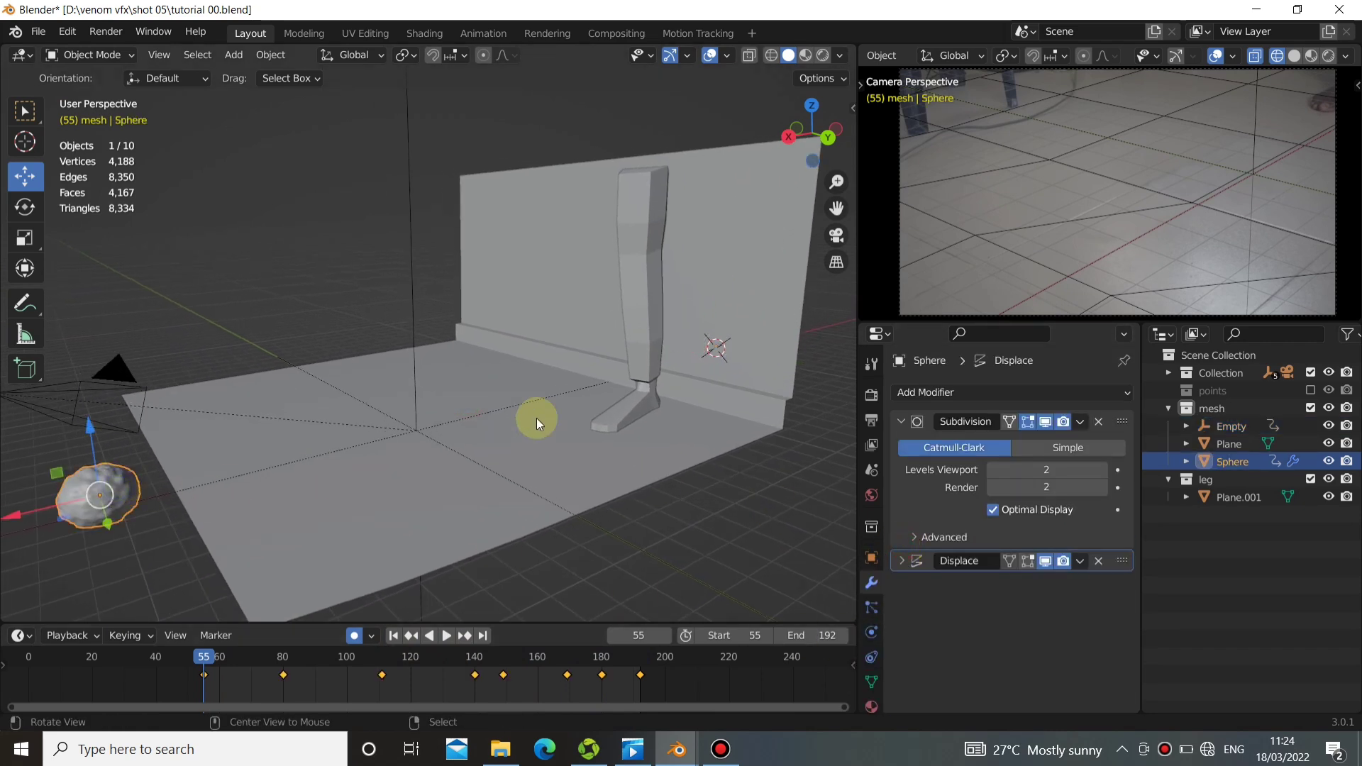
{"action": "middle_click_drag", "start_coordinate": [536, 418], "coordinate": [854, 415]}
{"action": "left_click", "coordinate": [900, 423]}
{"action": "middle_click_drag", "start_coordinate": [551, 484], "coordinate": [635, 467]}
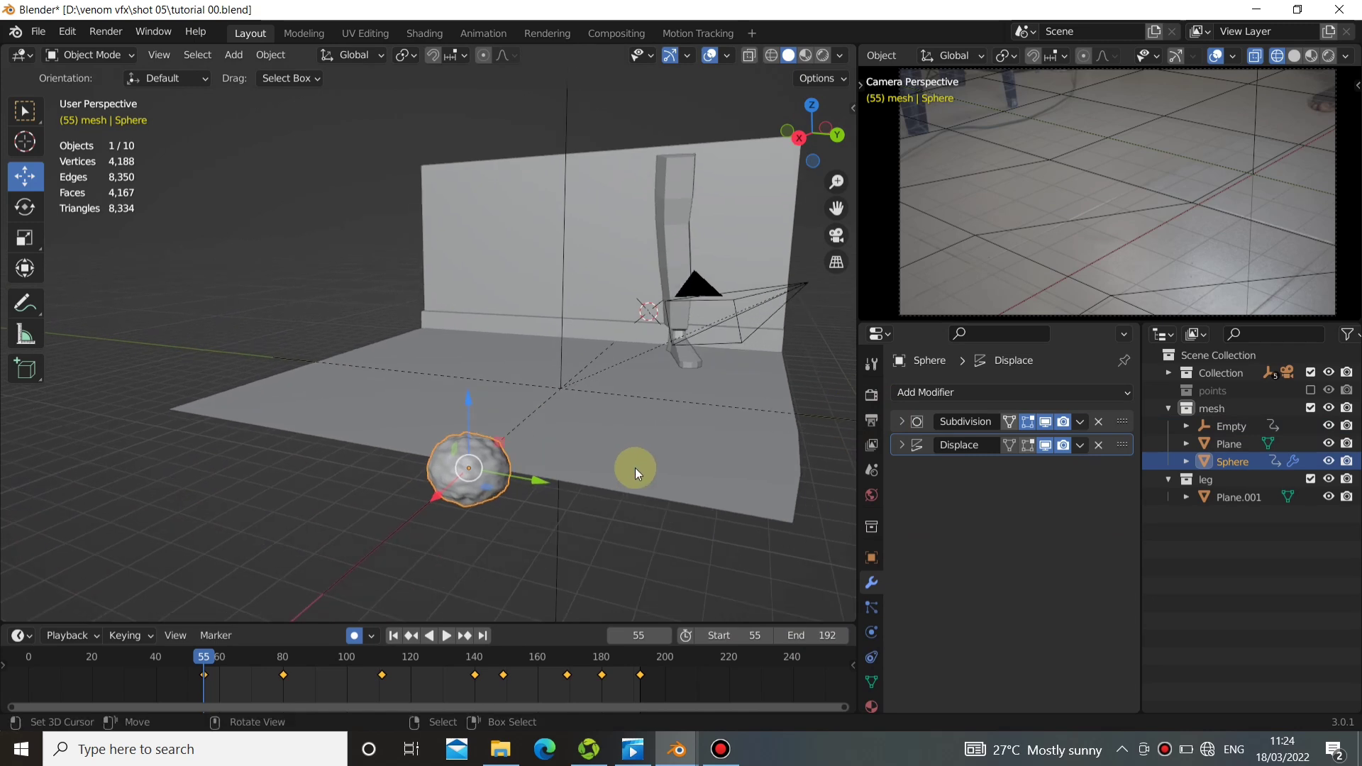
Add Soft Body physics to the sphere and expand its Object settings.
{"action": "left_click", "coordinate": [872, 631]}
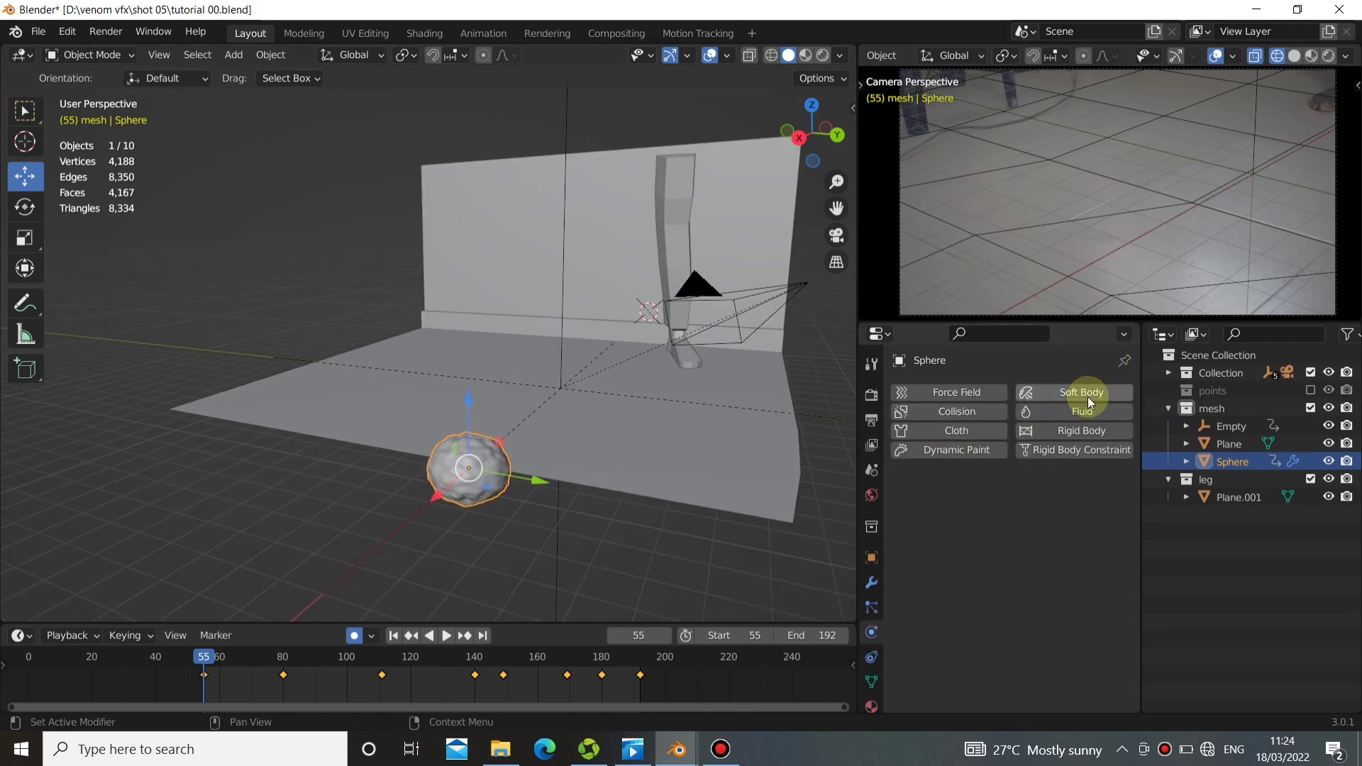
{"action": "left_click", "coordinate": [1065, 394]}
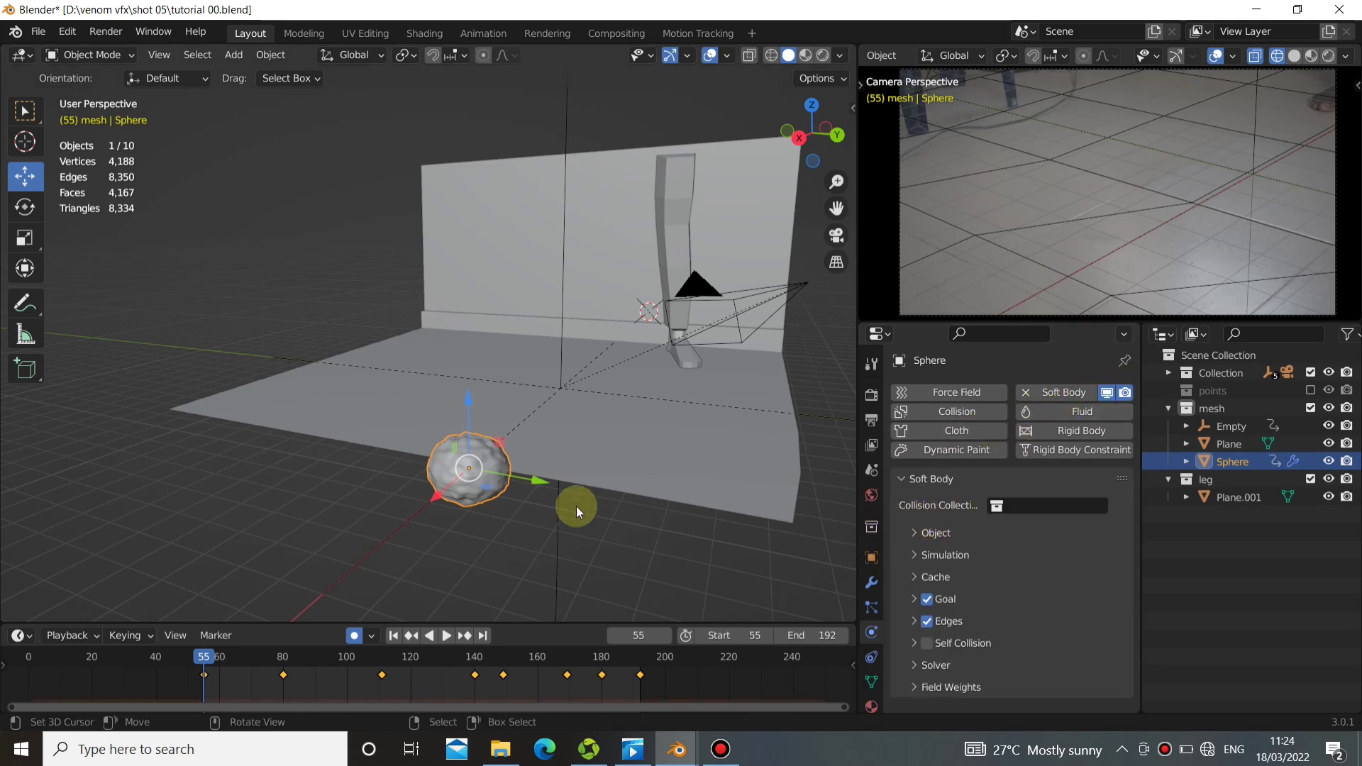
{"action": "middle_click_drag", "start_coordinate": [576, 505], "coordinate": [467, 508]}
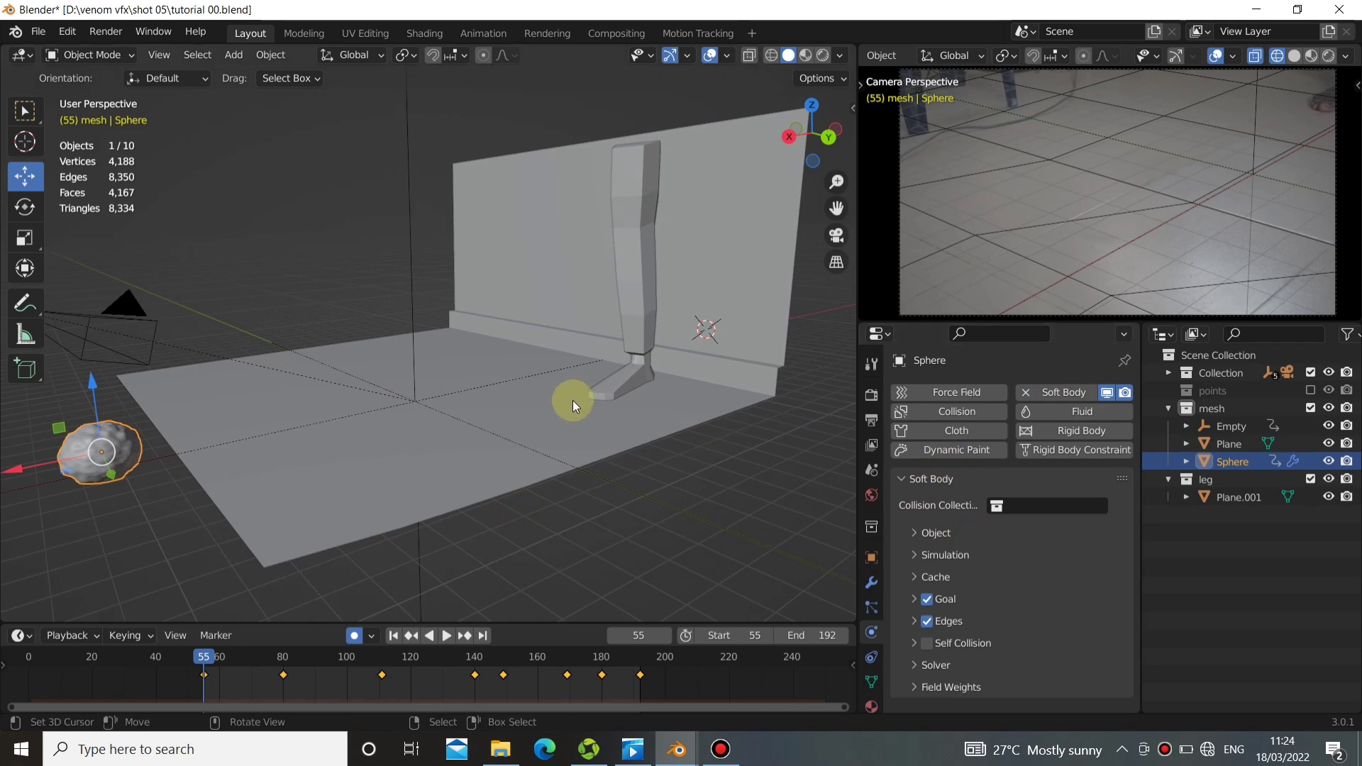
{"action": "left_click", "coordinate": [898, 481]}
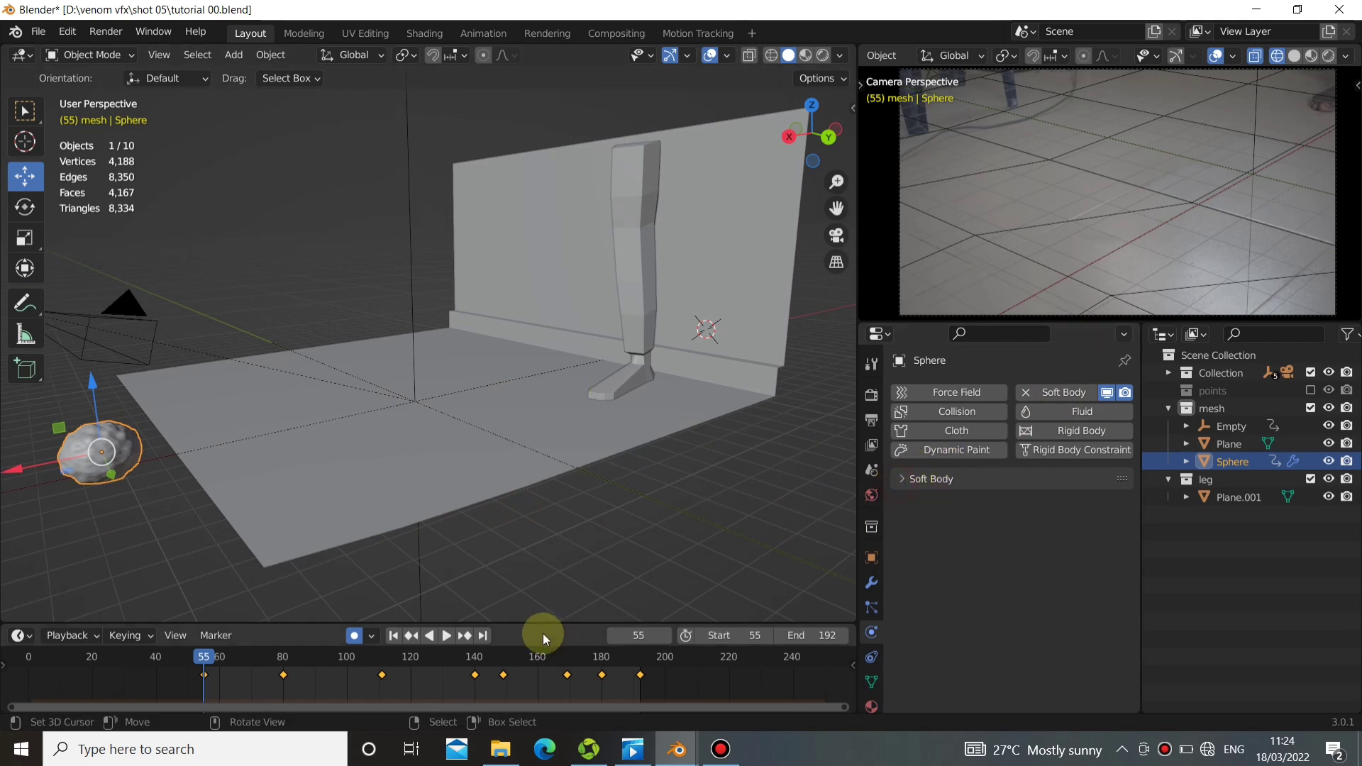
{"action": "left_click", "coordinate": [908, 482]}
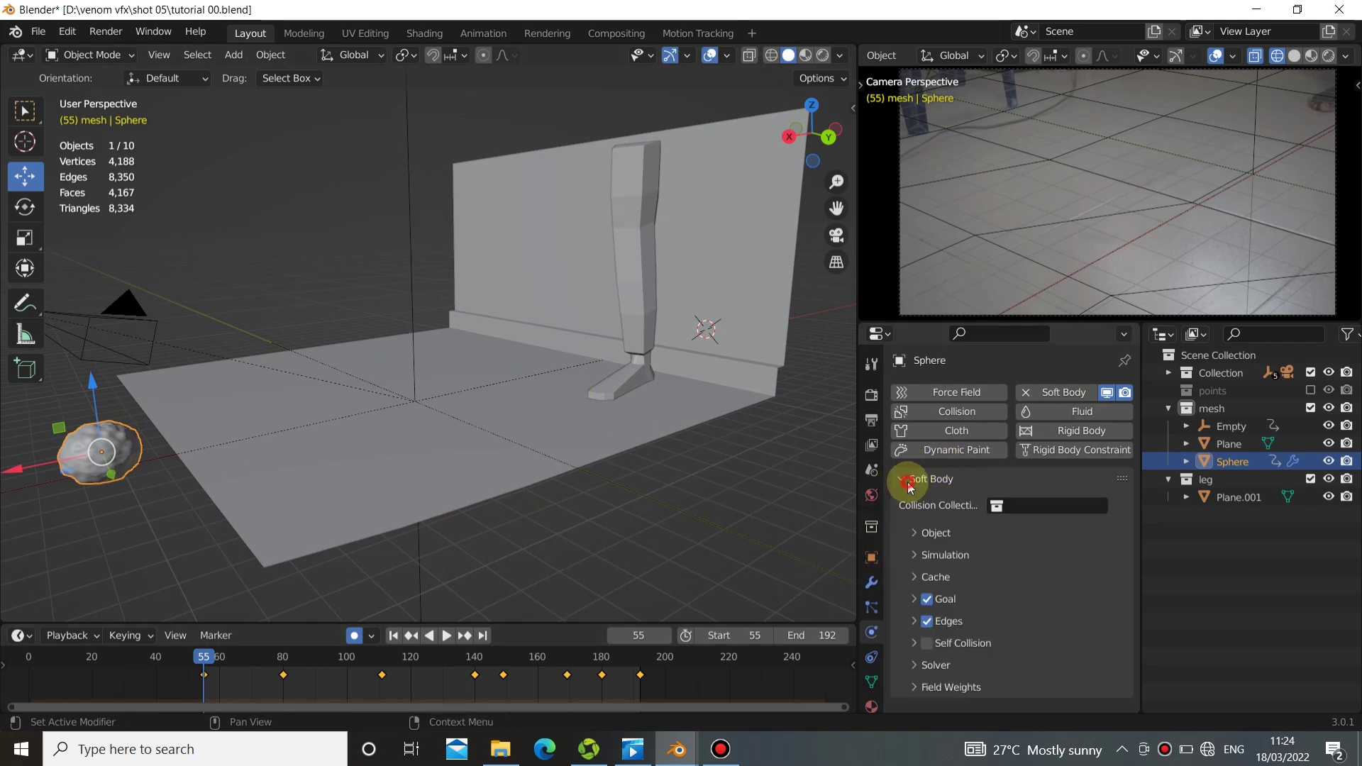
{"action": "left_click", "coordinate": [917, 532]}
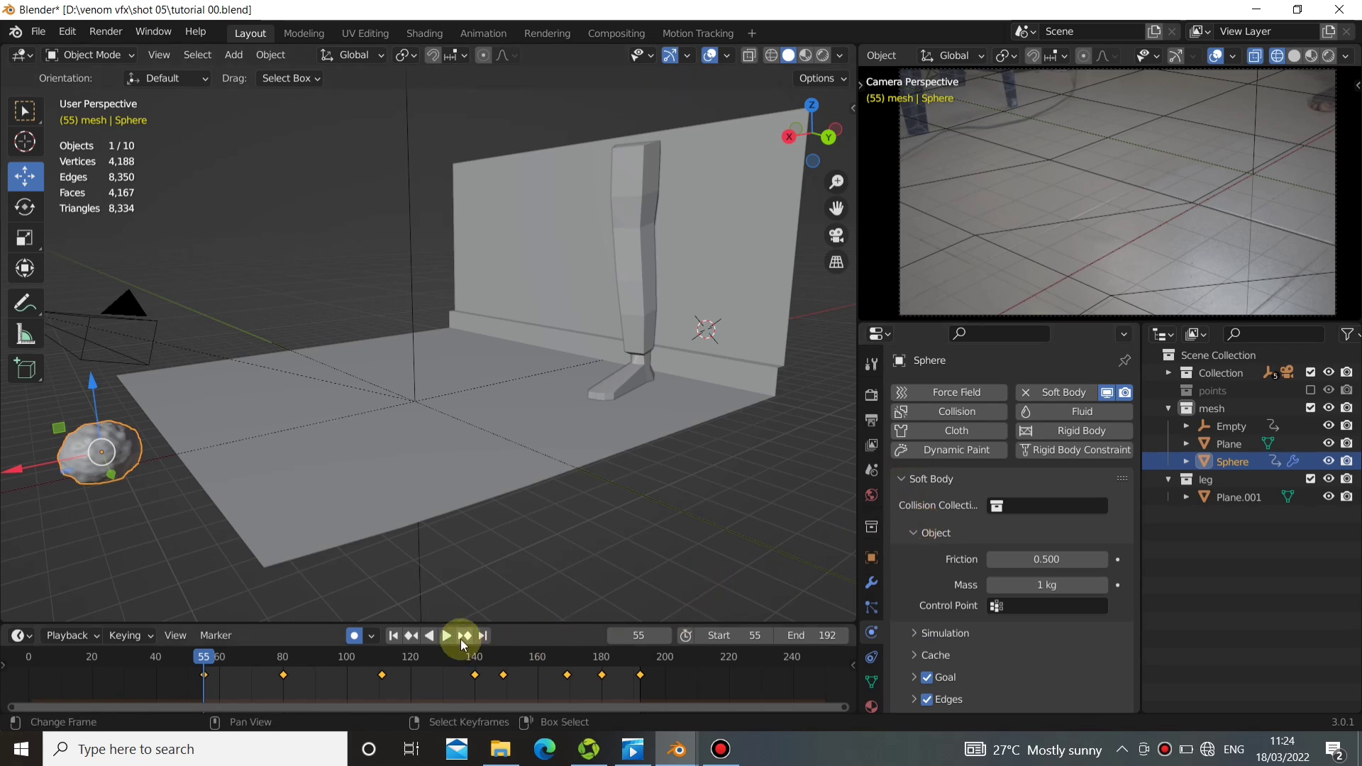
Play the animation to check the sphere's soft body motion and return to frame 55.
{"action": "left_click", "coordinate": [448, 636]}
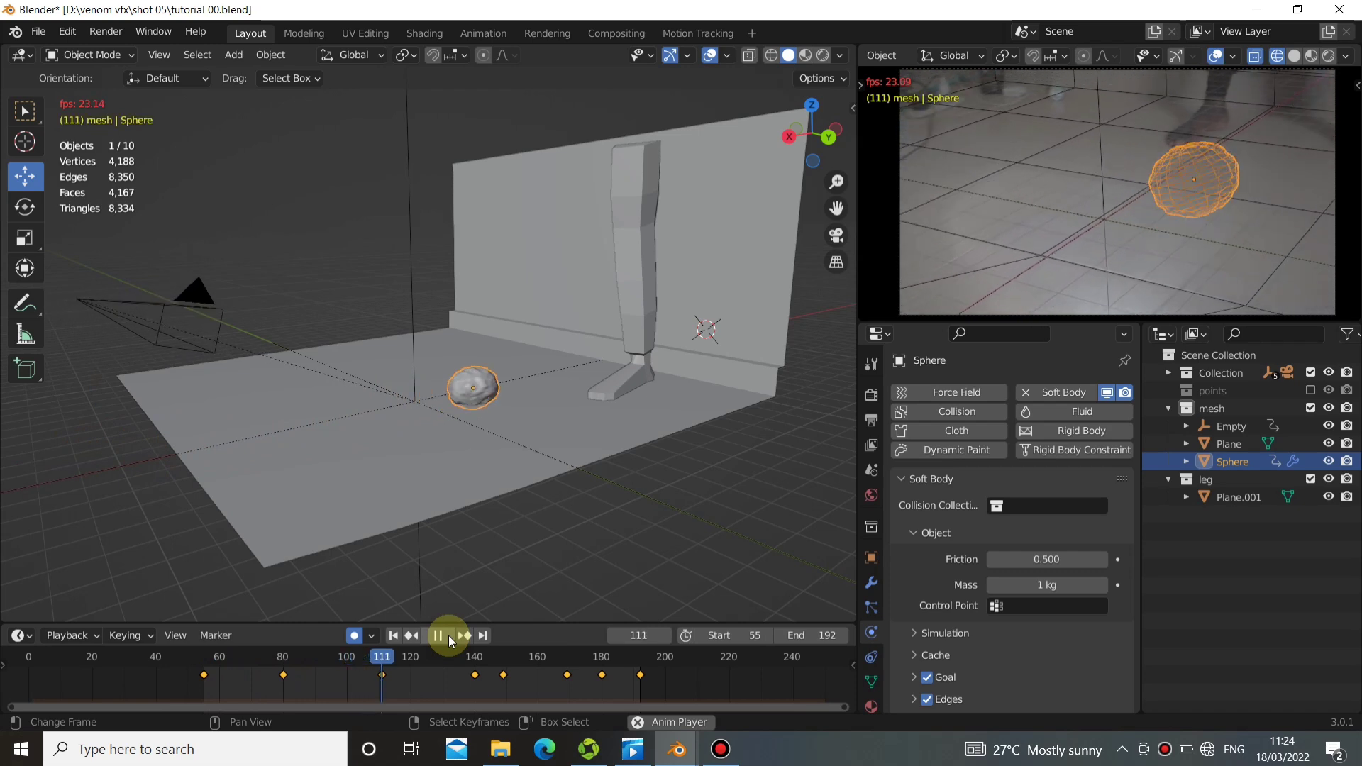
{"action": "left_click", "coordinate": [448, 636]}
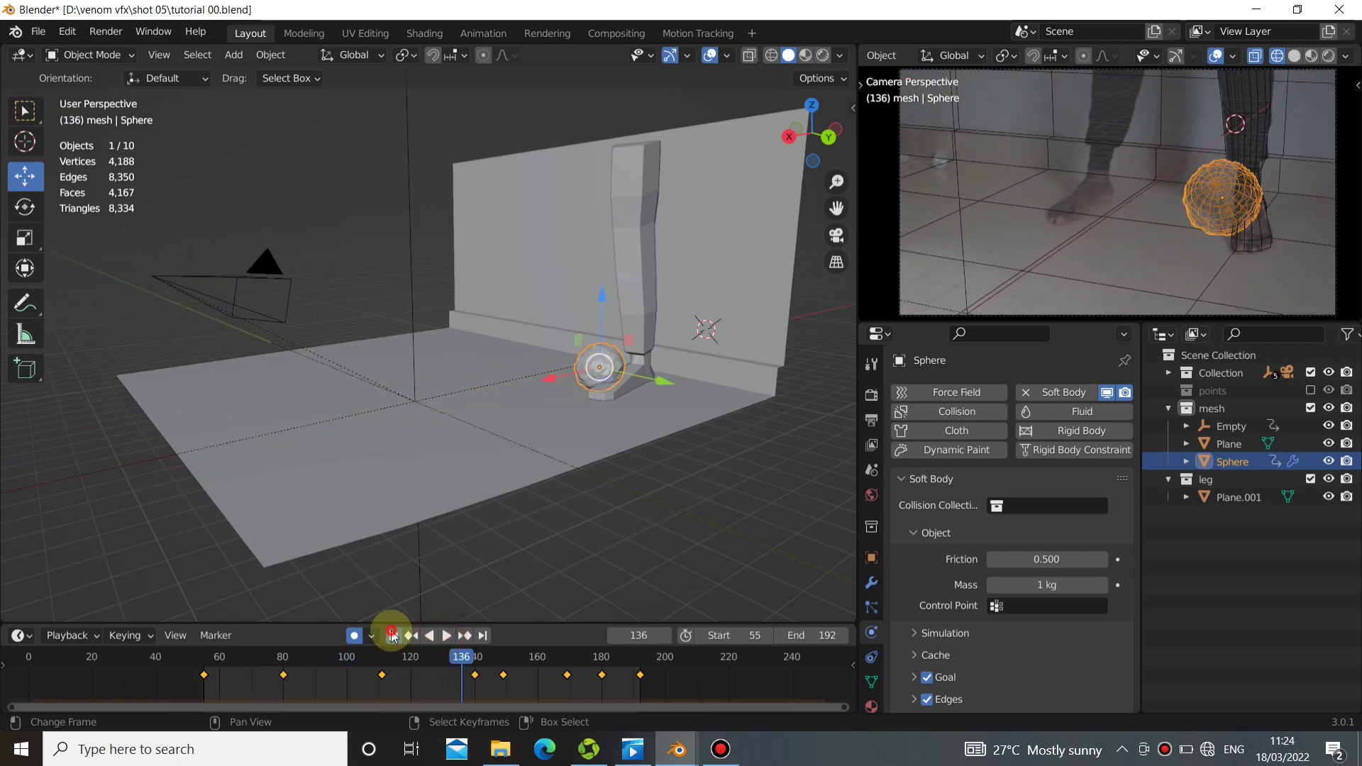
{"action": "left_click", "coordinate": [393, 636]}
Add Collision physics to the floor-and-wall plane and play the animation to check the sphere against it, returning to frame 55.
{"action": "left_click", "coordinate": [595, 417]}
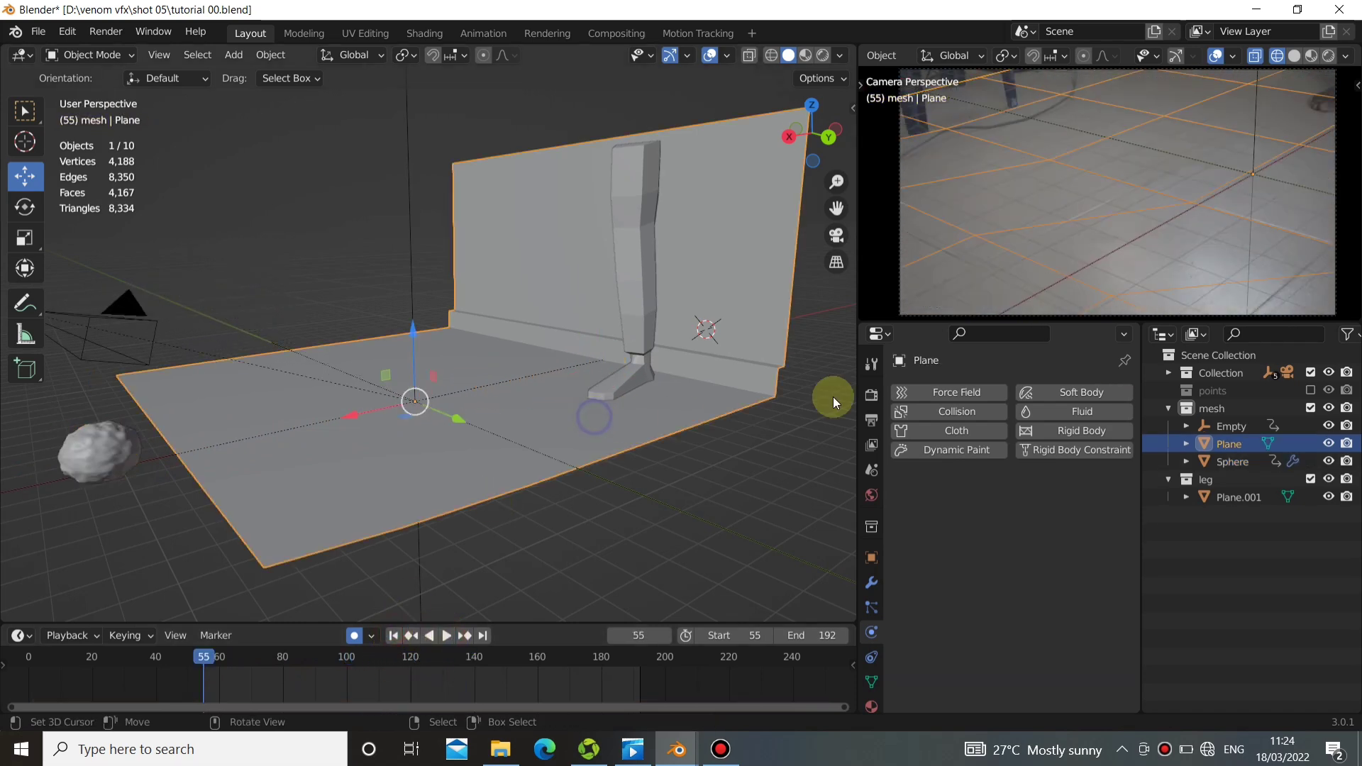
{"action": "left_click", "coordinate": [973, 416]}
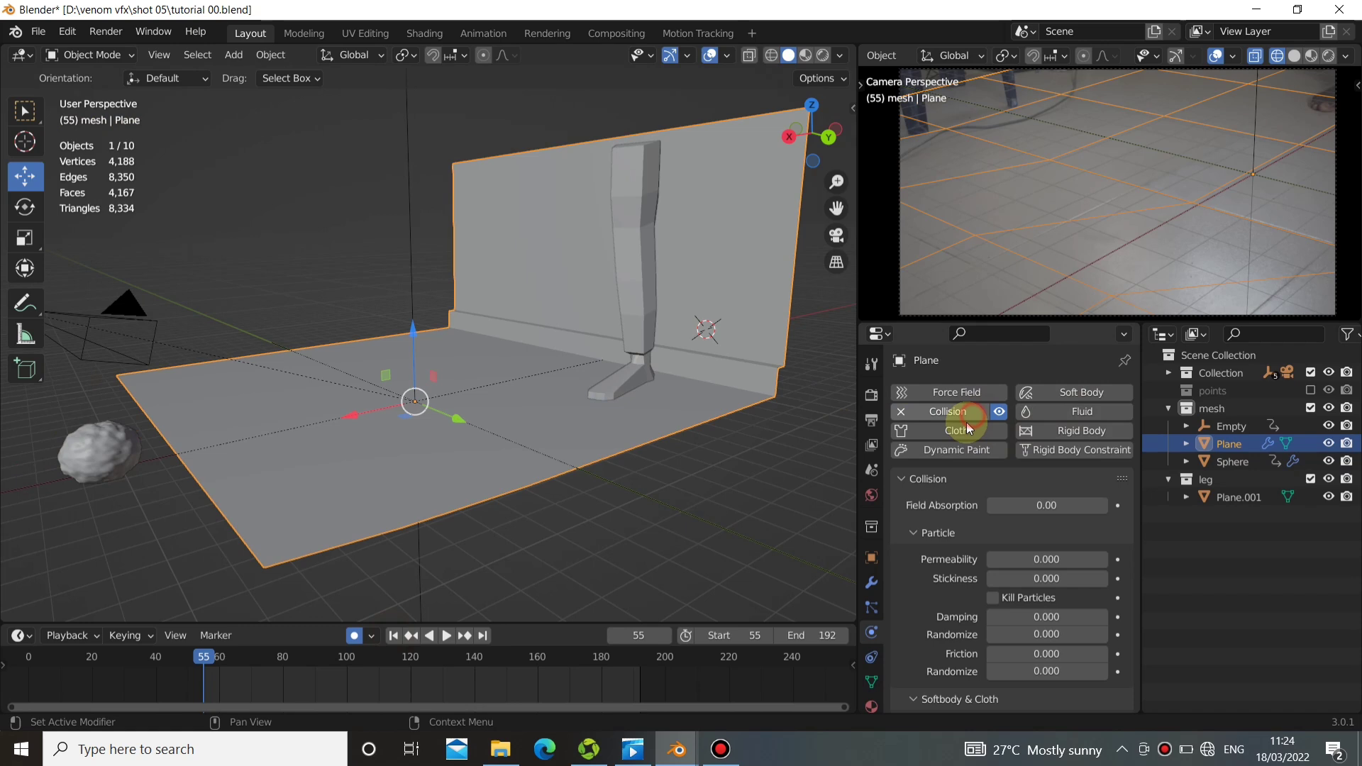
{"action": "left_click", "coordinate": [450, 631]}
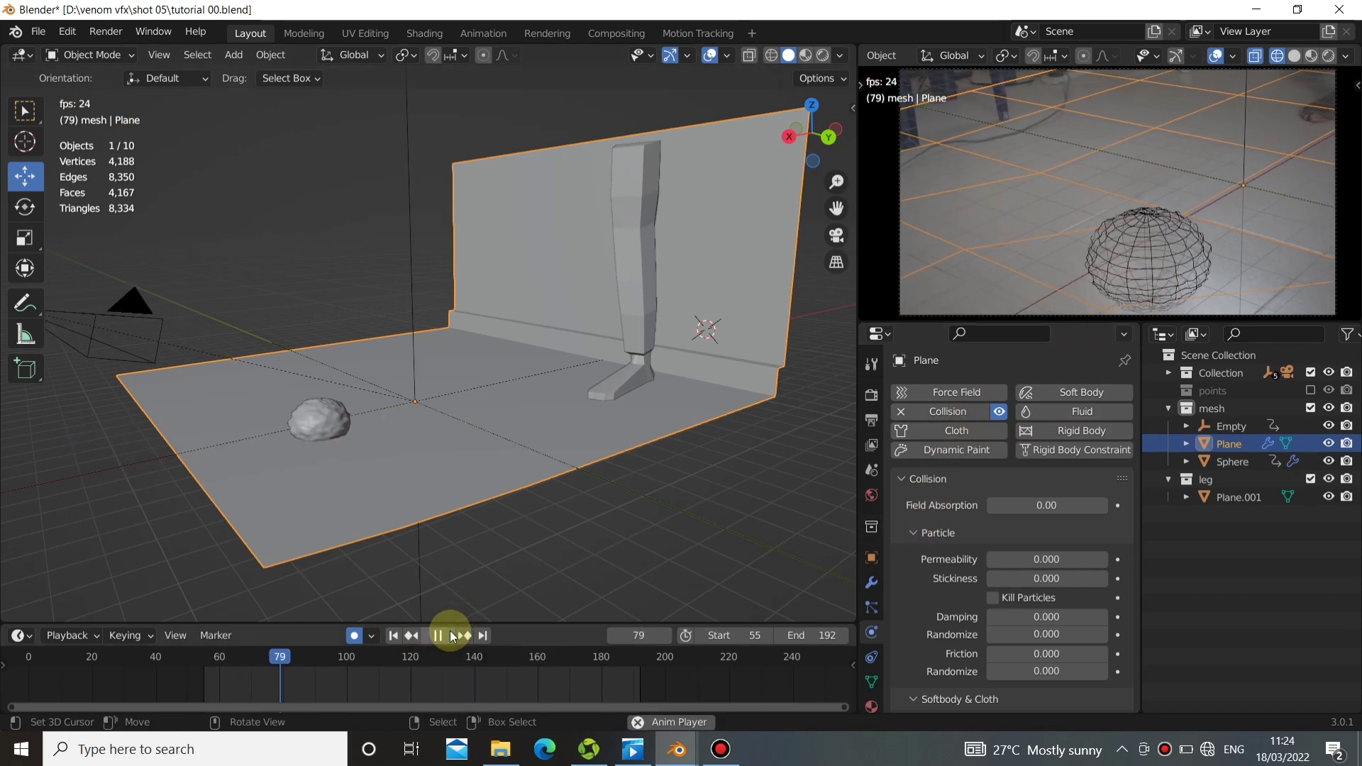
{"action": "left_click", "coordinate": [449, 631]}
{"action": "mouse_move", "coordinate": [426, 539]}
{"action": "middle_mouse_down"}
{"action": "mouse_move", "coordinate": [399, 423]}
{"action": "mouse_move", "coordinate": [445, 533]}
{"action": "middle_mouse_up"}
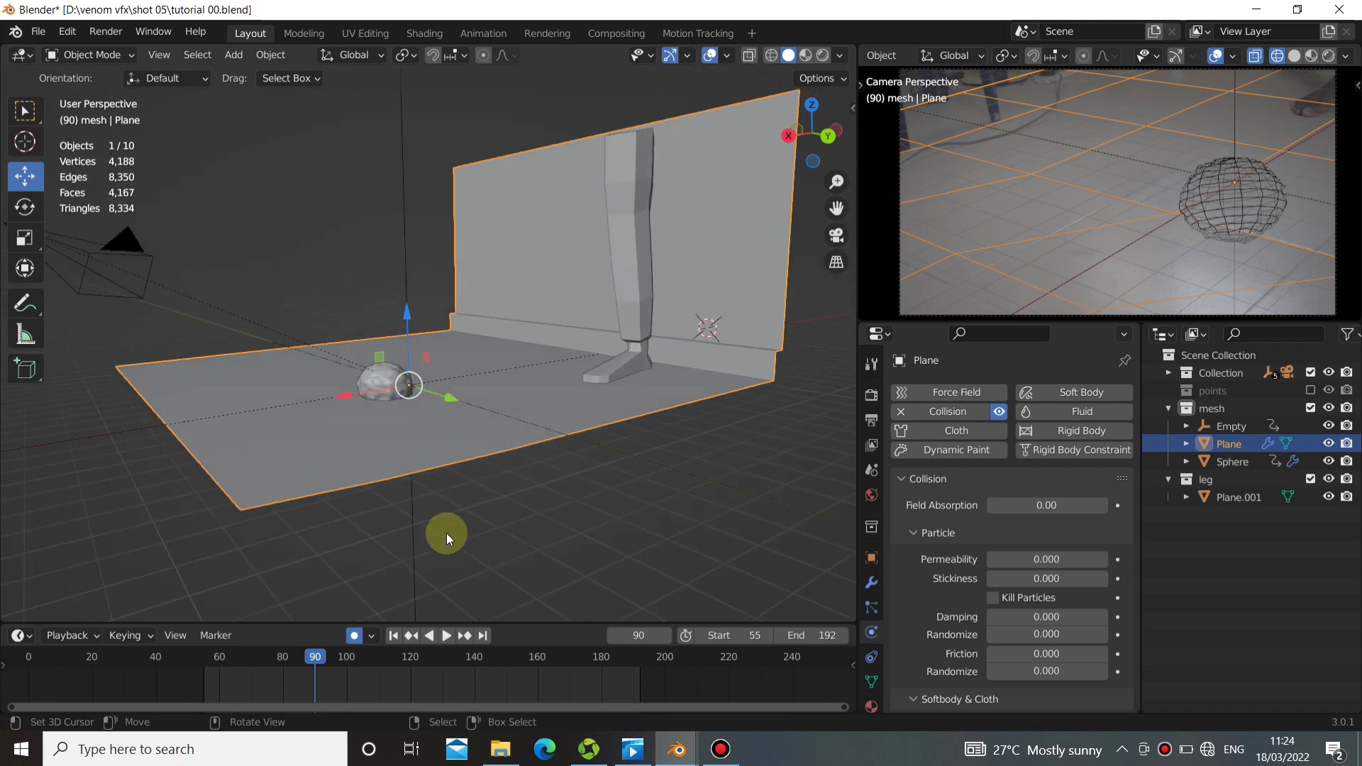
{"action": "left_click", "coordinate": [395, 635]}
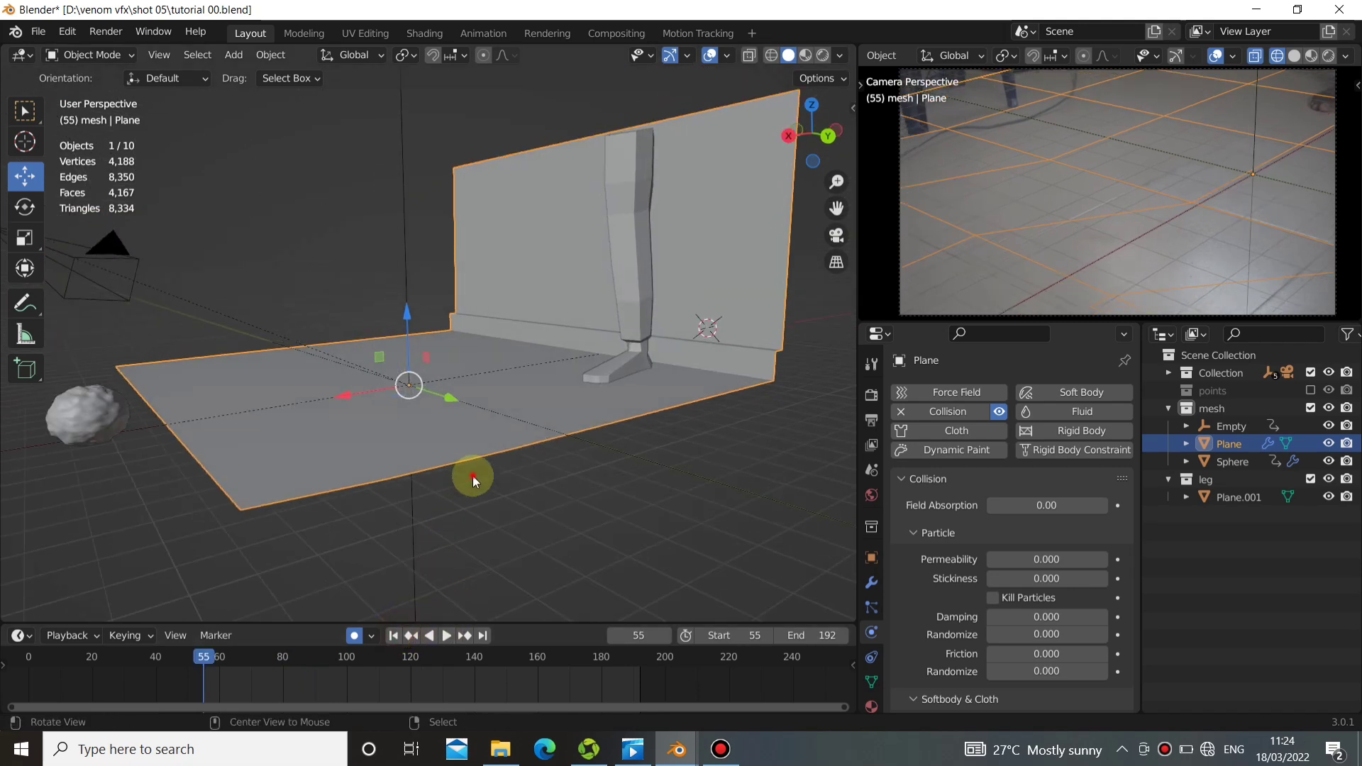
{"action": "middle_click_drag", "start_coordinate": [472, 475], "coordinate": [449, 605]}
{"action": "scroll", "coordinate": [1024, 563], "scroll_direction": "down", "scroll_amount": 1}
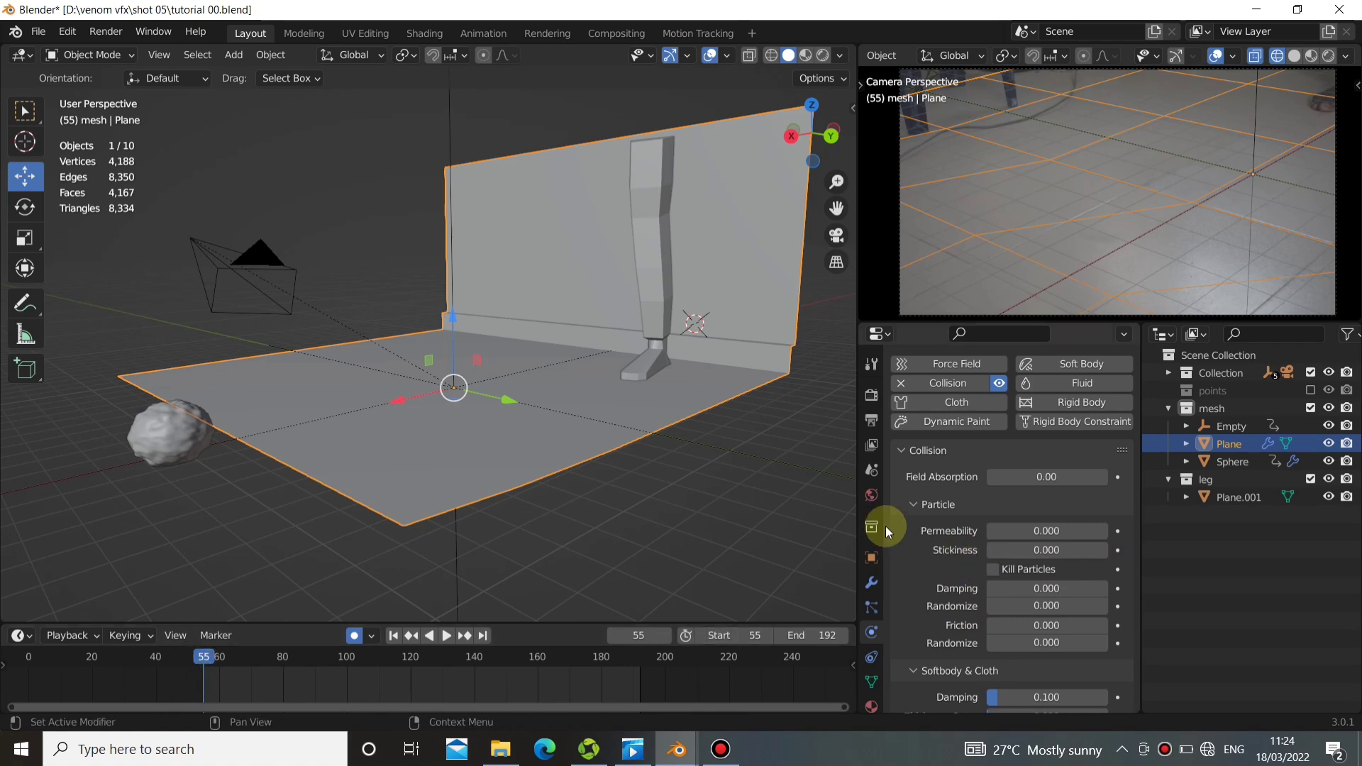
{"action": "scroll", "coordinate": [963, 599], "scroll_direction": "down", "scroll_amount": 3}
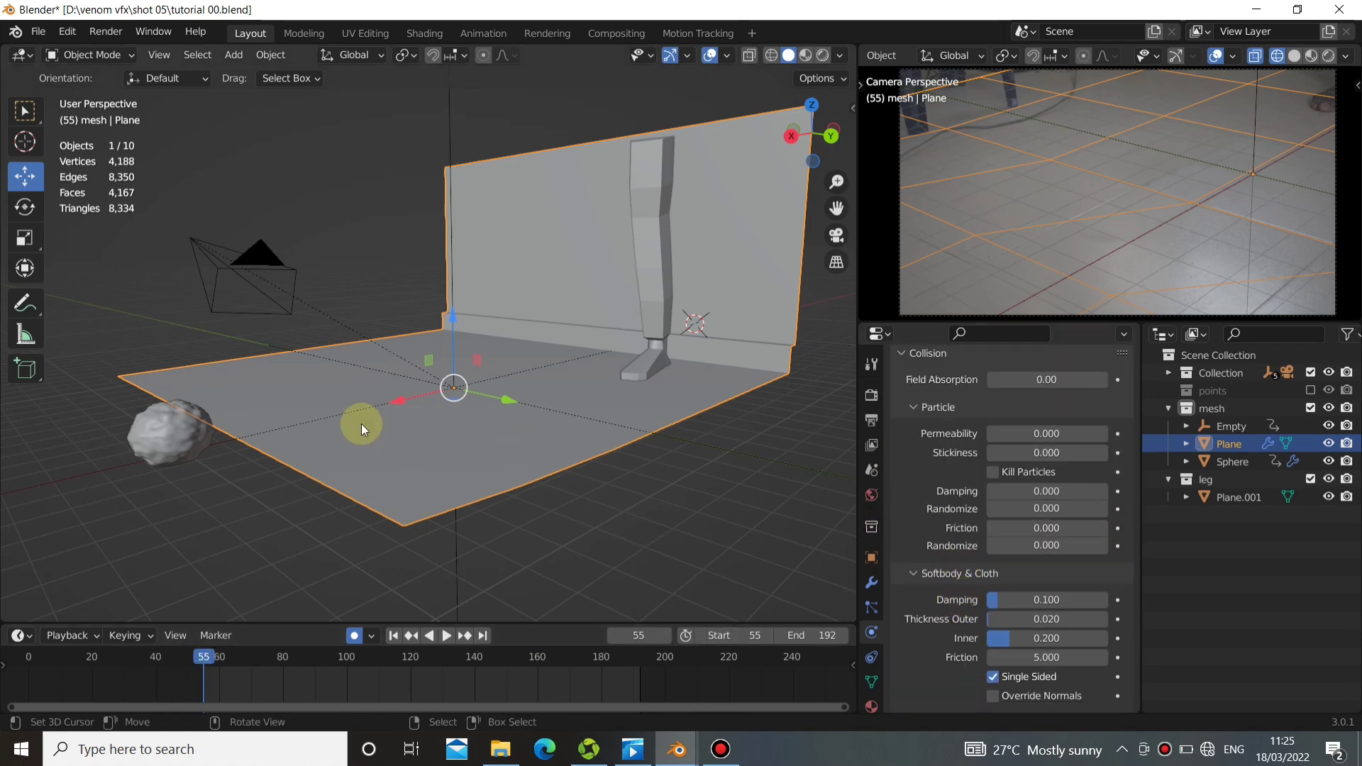
Set the sphere's soft body cache to start at frame 55 and end at frame 192, and play the simulation.
{"action": "left_click", "coordinate": [163, 423]}
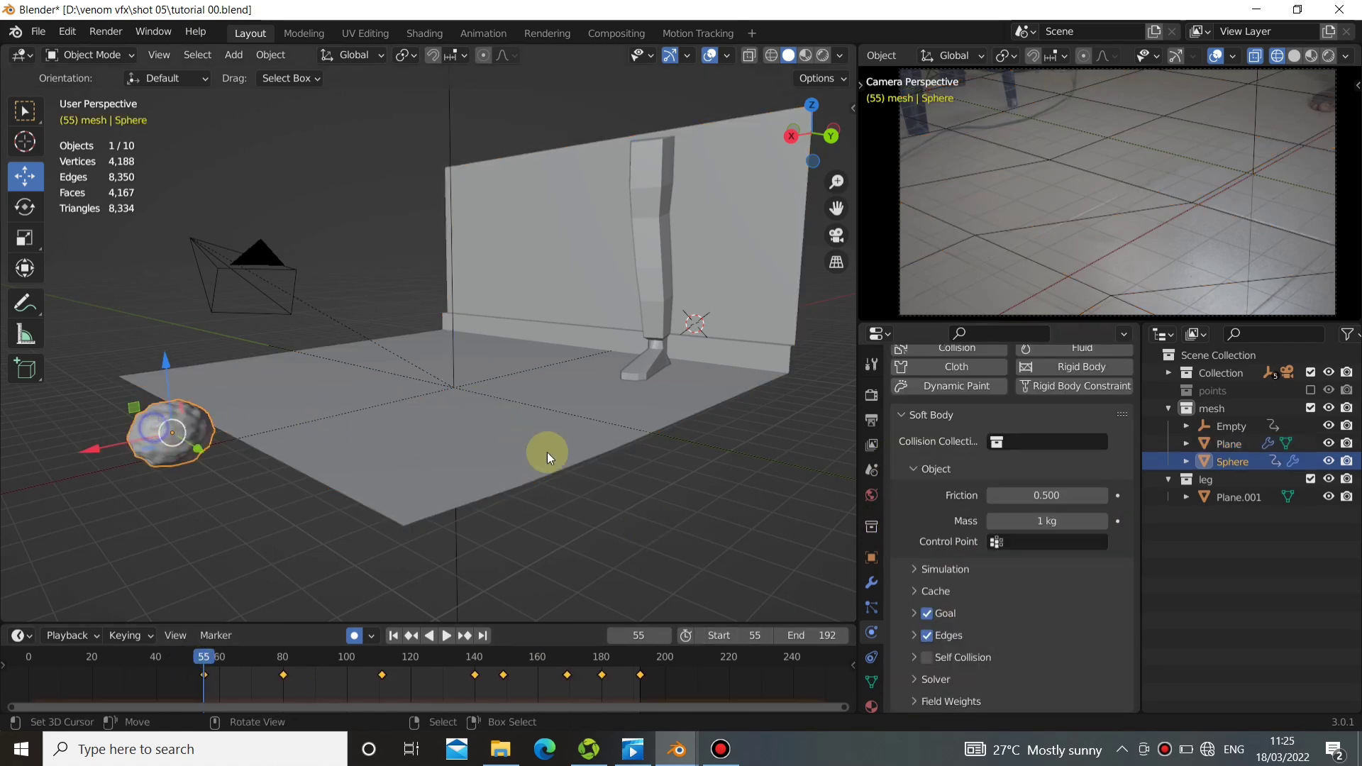
{"action": "left_click", "coordinate": [915, 592]}
{"action": "scroll", "coordinate": [992, 567], "scroll_direction": "down", "scroll_amount": 3}
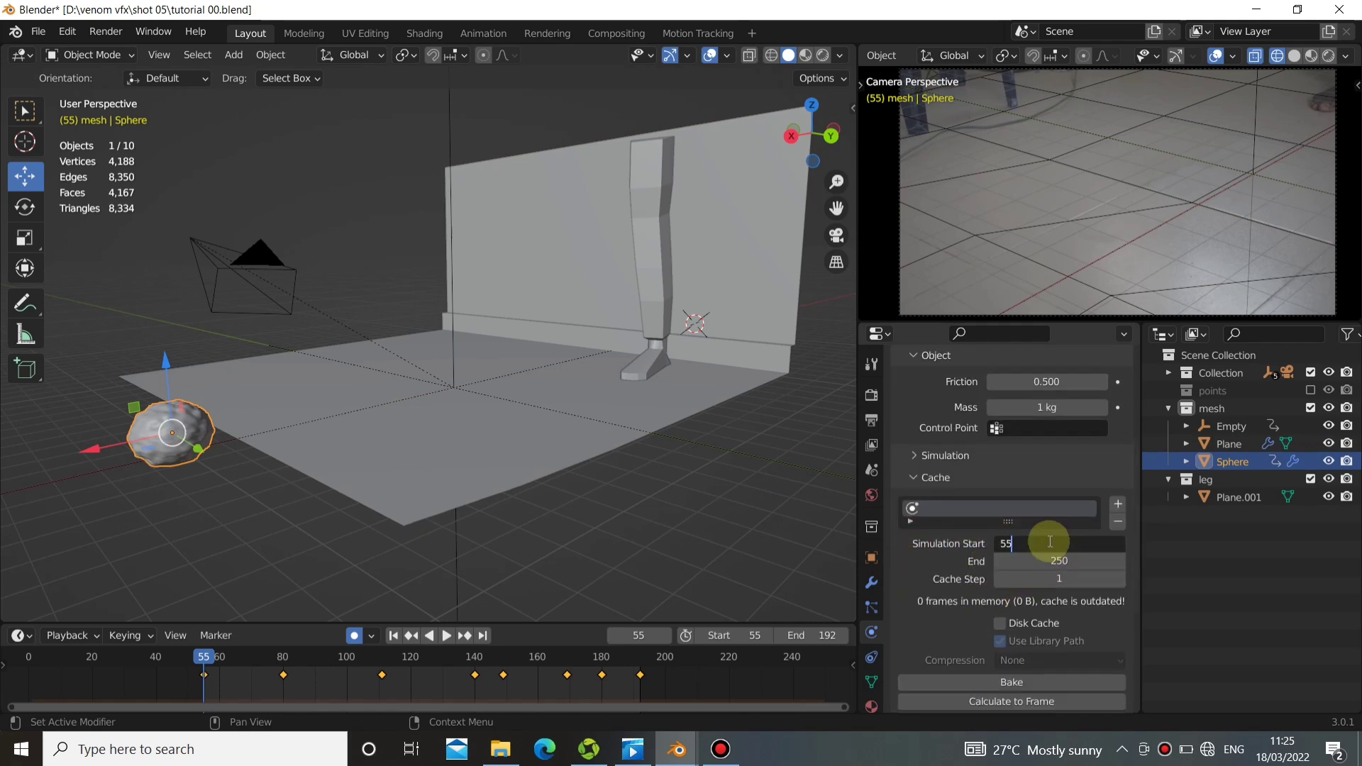
{"action": "key", "text": "Return"}
{"action": "left_click", "coordinate": [1056, 563]}
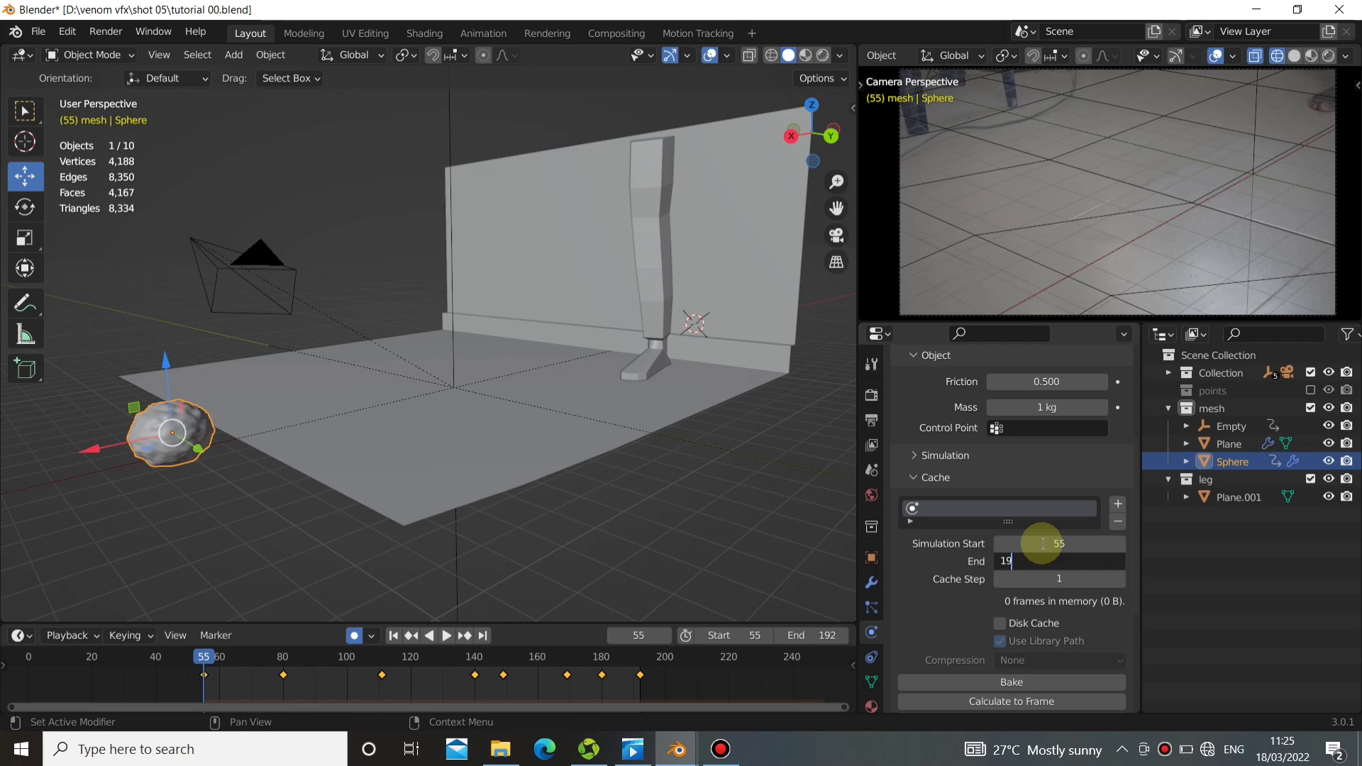
{"action": "type", "text": "192"}
{"action": "key", "text": "Return"}
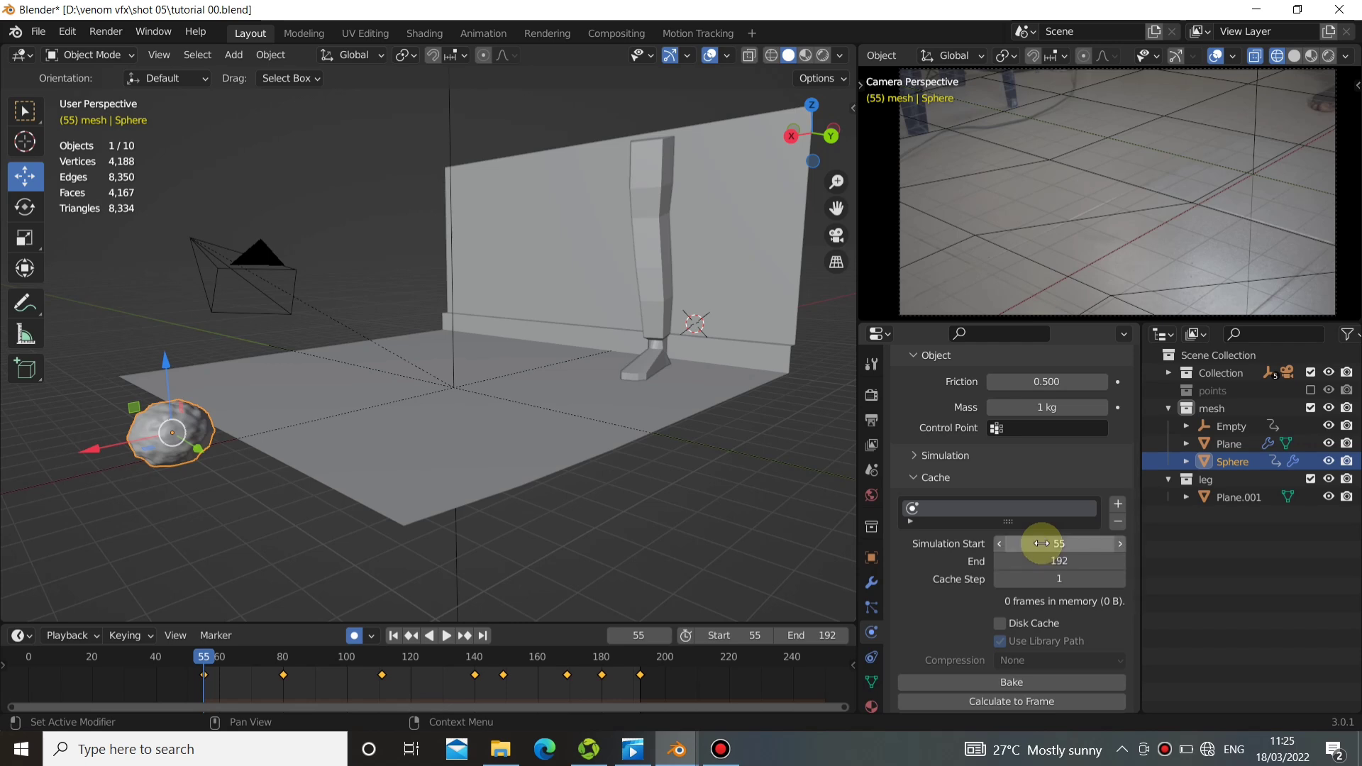
{"action": "left_click", "coordinate": [447, 636]}
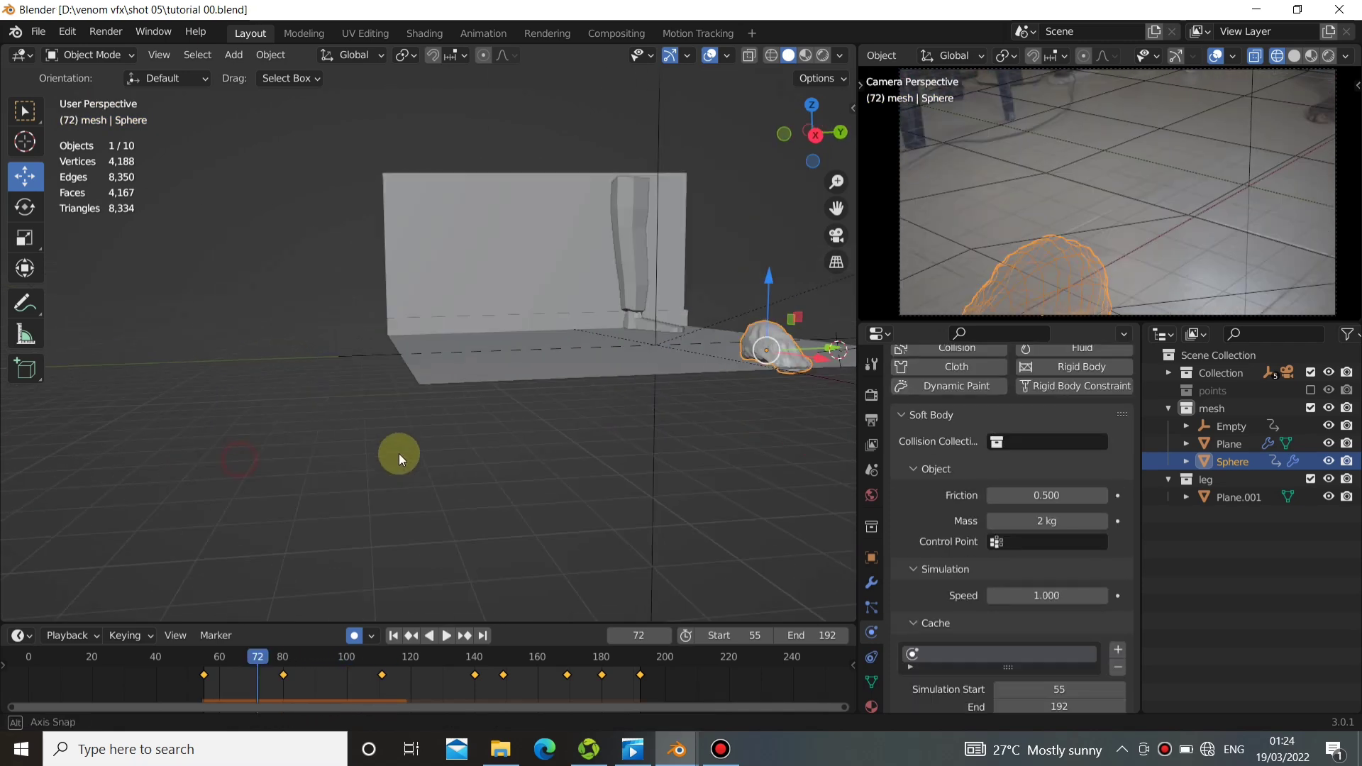
Set the sphere's soft body simulation speed to 2.
{"action": "middle_click_drag", "start_coordinate": [398, 453], "coordinate": [480, 376]}
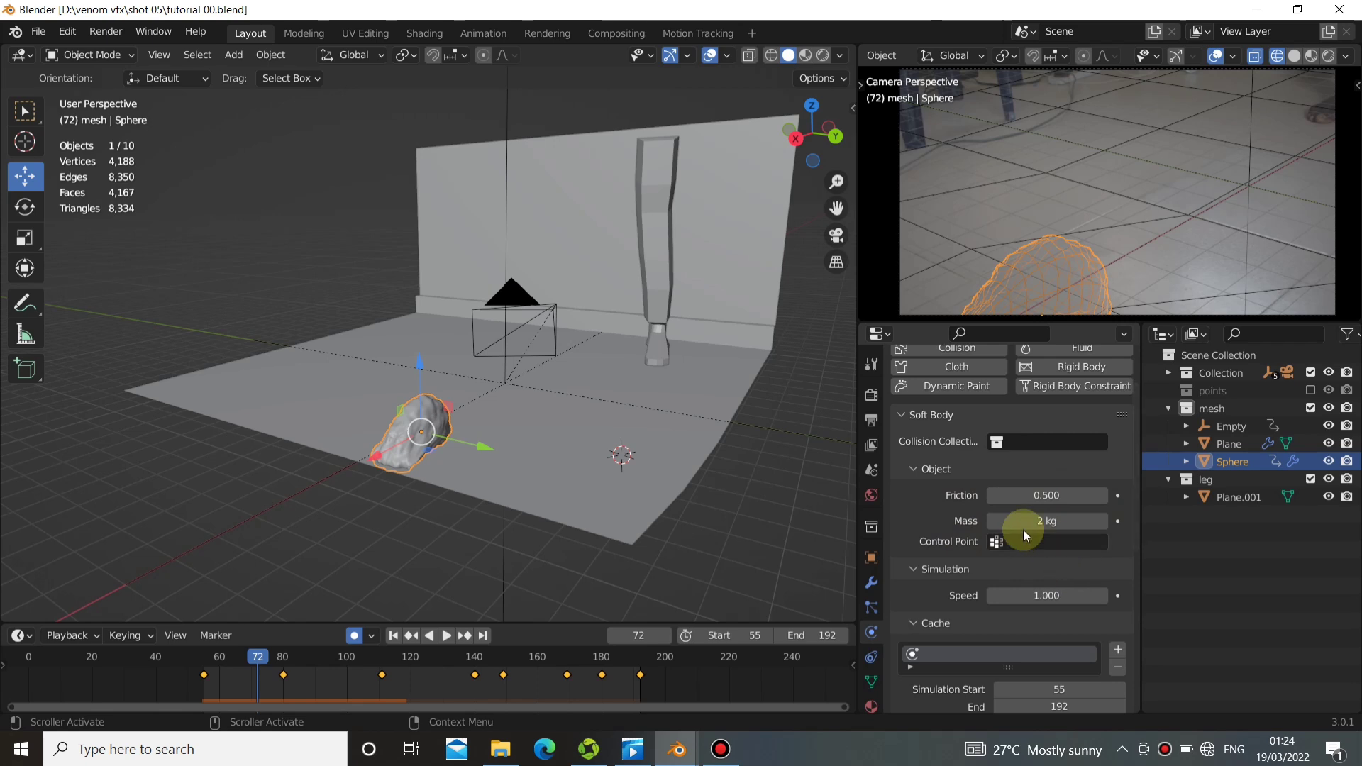
{"action": "scroll", "coordinate": [895, 512], "scroll_direction": "down", "scroll_amount": 1}
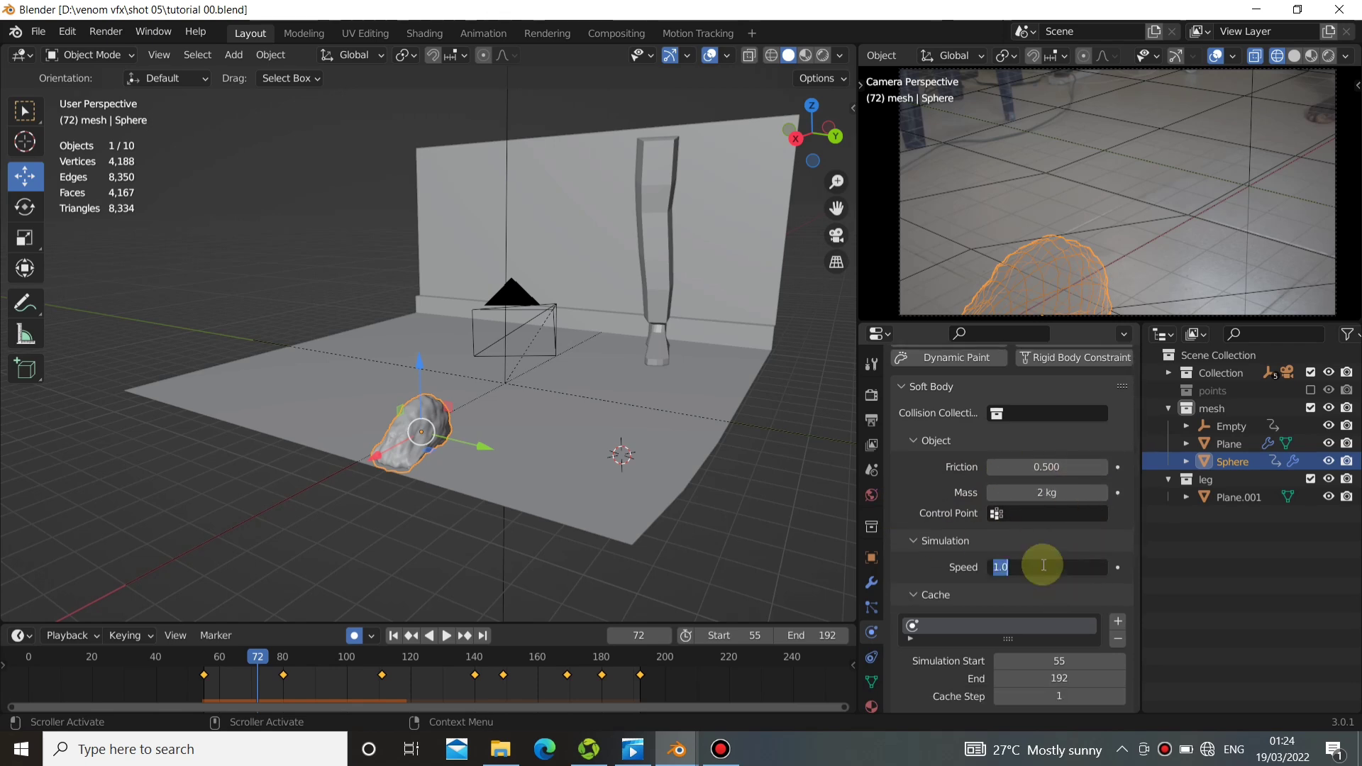
{"action": "key", "text": "Return"}
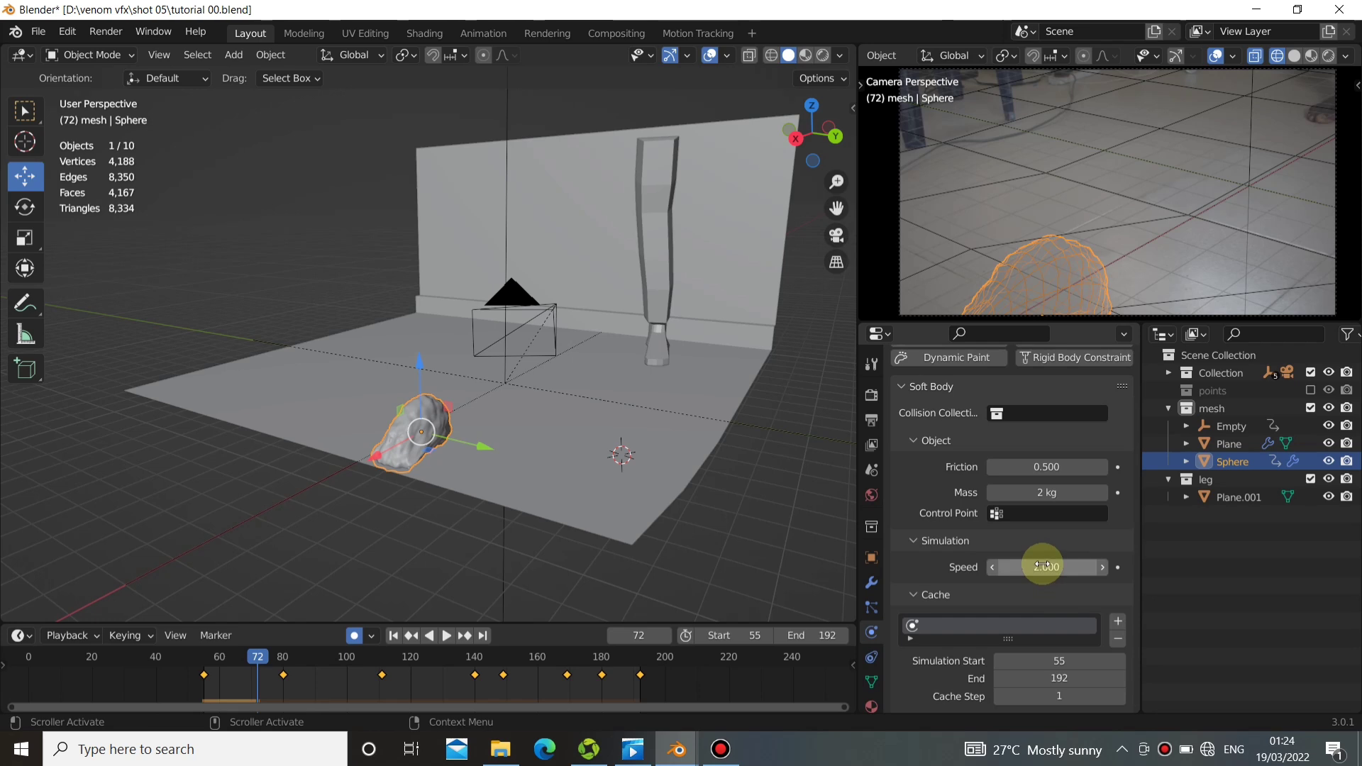
Play the simulation from frame 55 to check the sphere's deformation along the floor and leg, and return to the start.
{"action": "left_click", "coordinate": [401, 637]}
{"action": "left_click", "coordinate": [456, 636]}
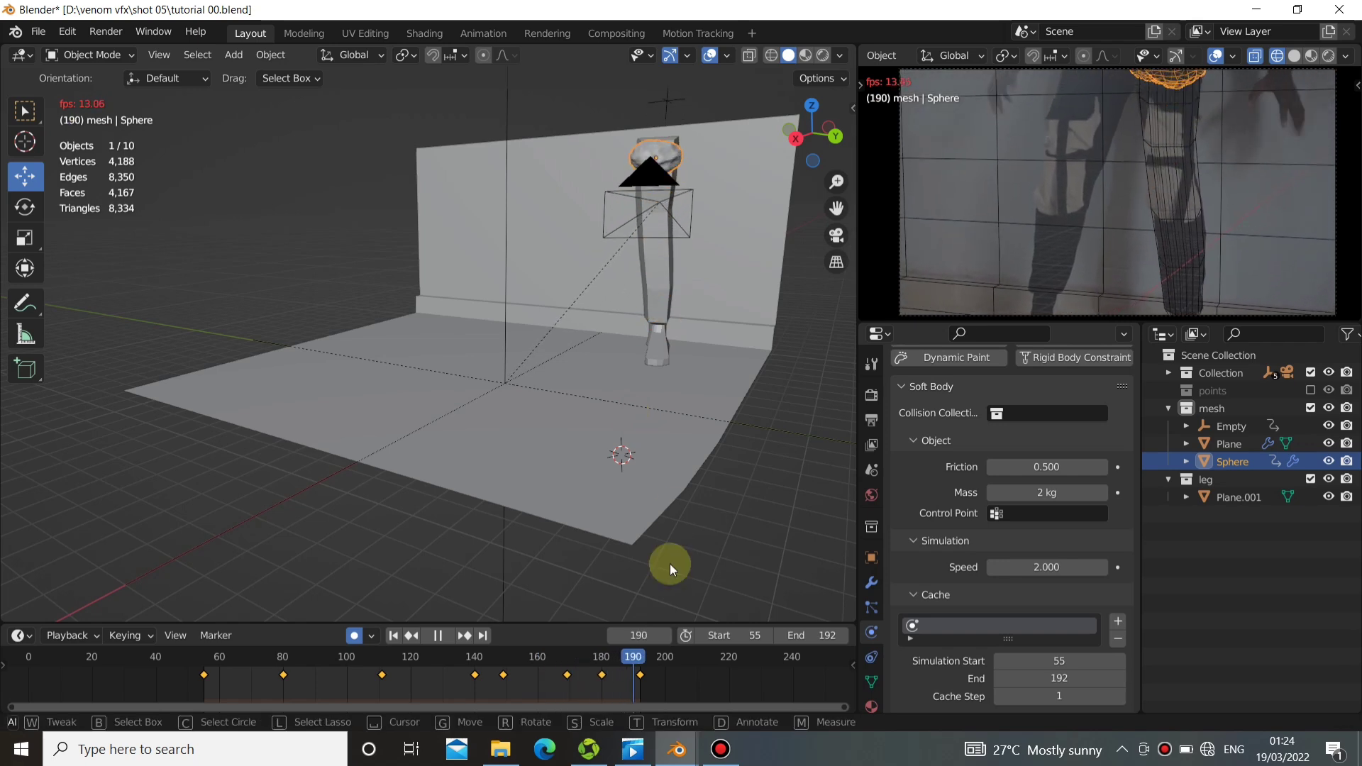
{"action": "middle_click_drag", "start_coordinate": [619, 471], "coordinate": [402, 464]}
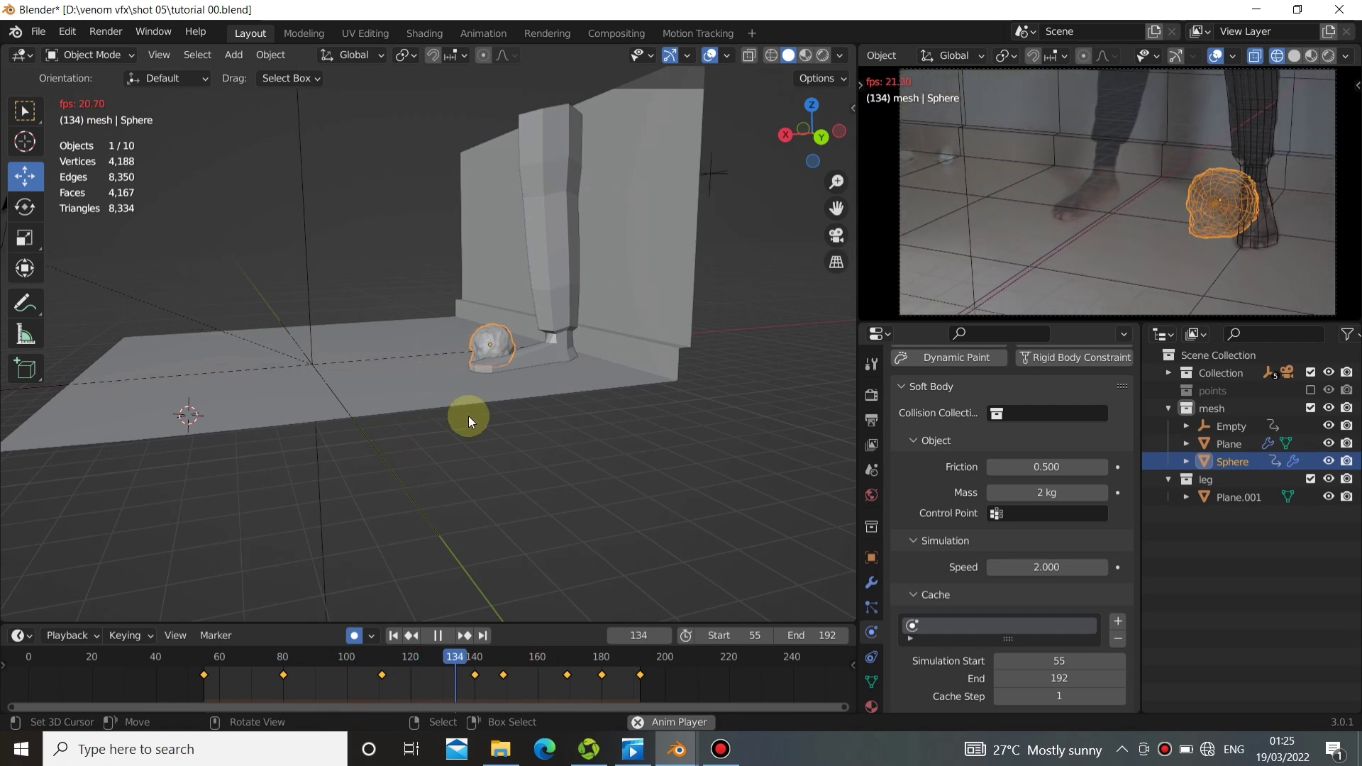
{"action": "left_click", "coordinate": [443, 635]}
{"action": "left_click", "coordinate": [393, 635]}
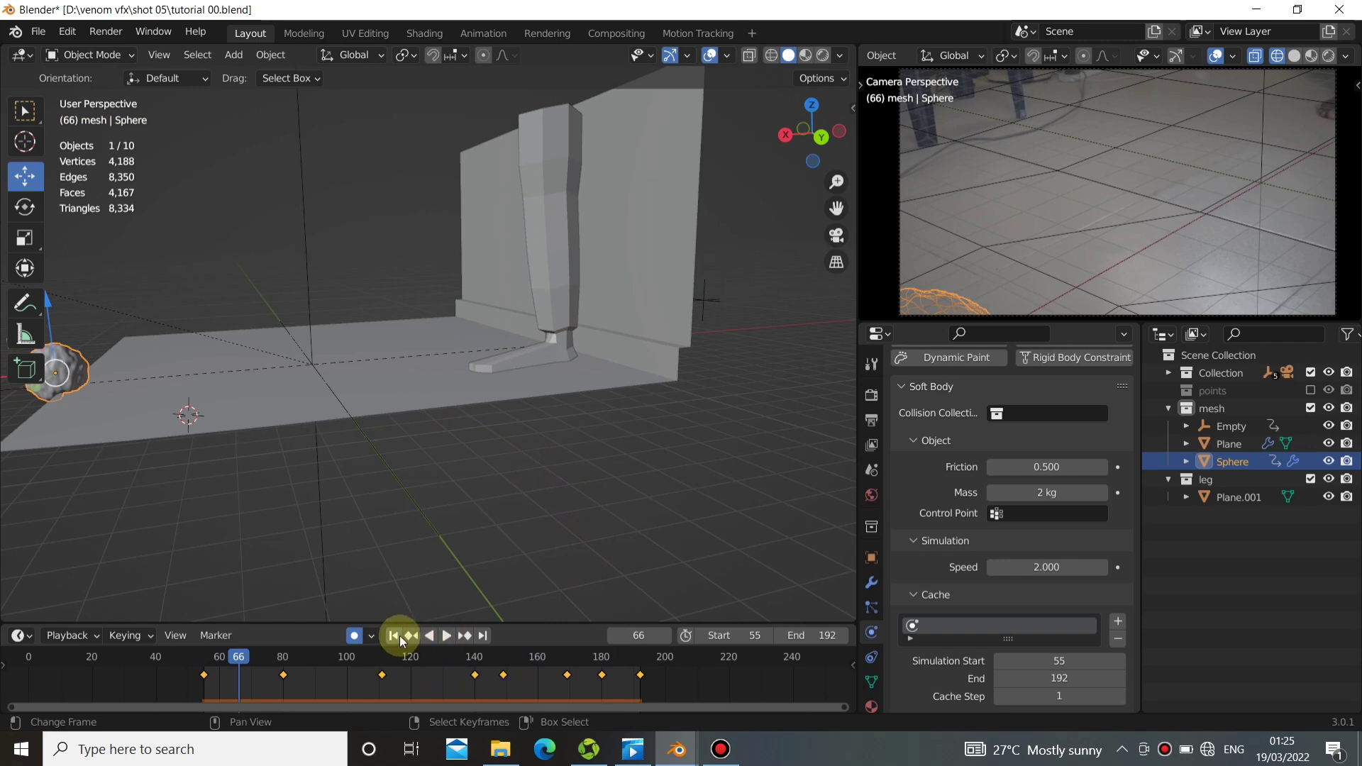
Add a force field to the leg, with type Magnetic and strength 4.
{"action": "middle_click_drag", "start_coordinate": [439, 583], "coordinate": [548, 314]}
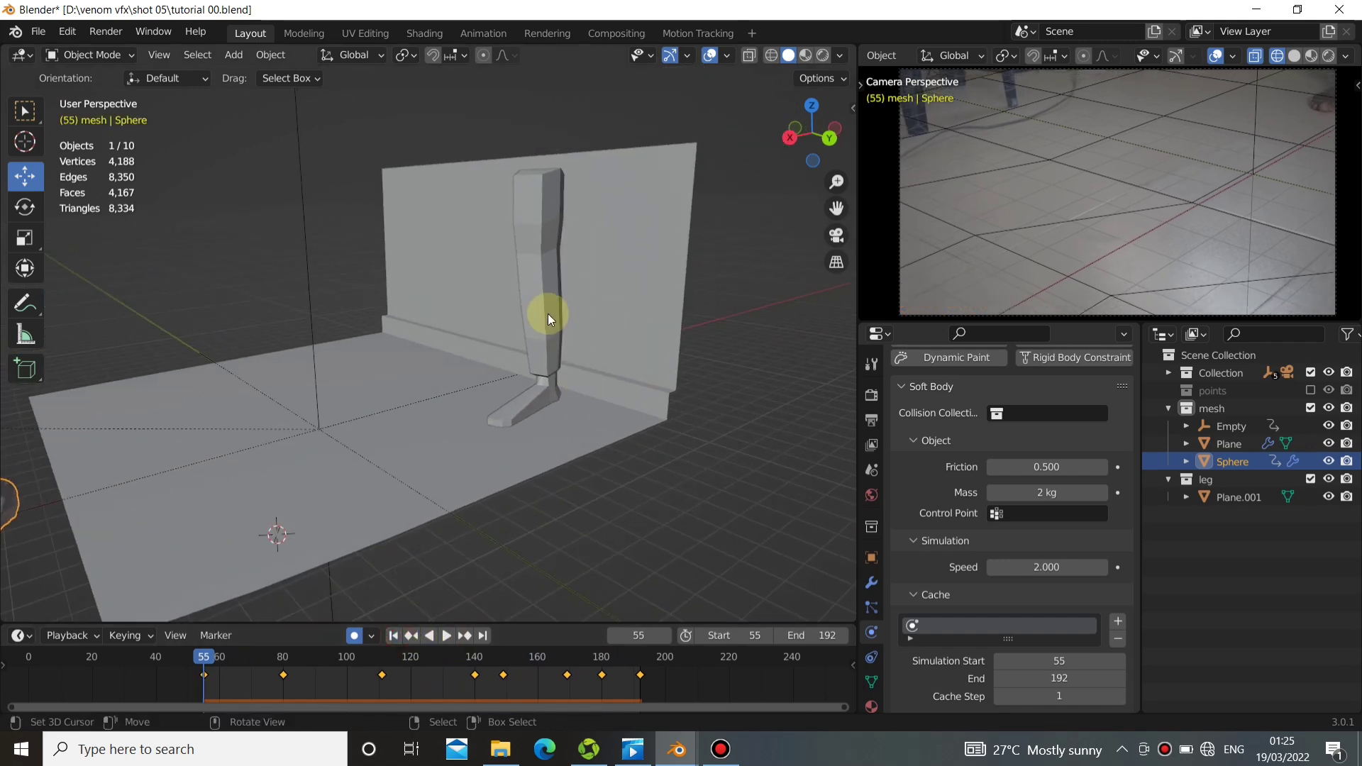
{"action": "left_click", "coordinate": [548, 314]}
{"action": "middle_click_drag", "start_coordinate": [448, 346], "coordinate": [490, 337]}
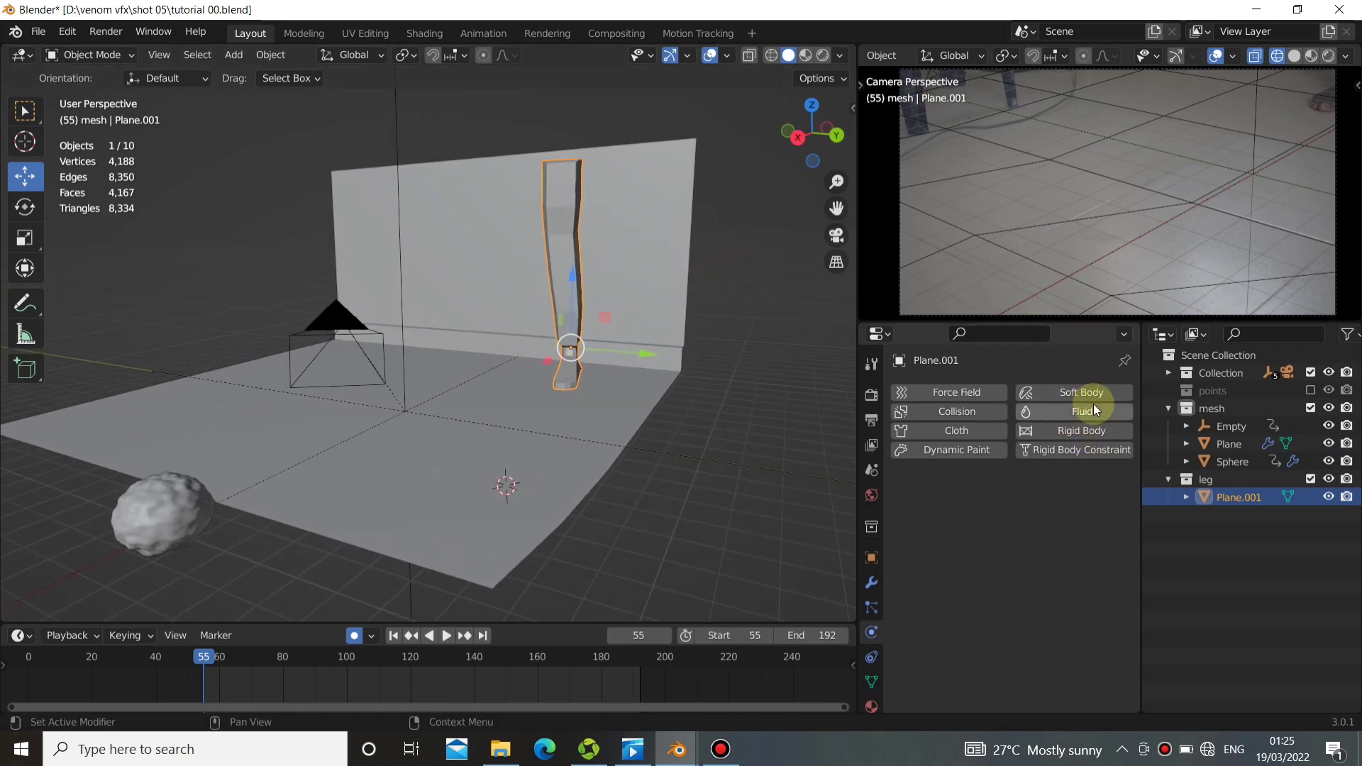
{"action": "left_click", "coordinate": [976, 392]}
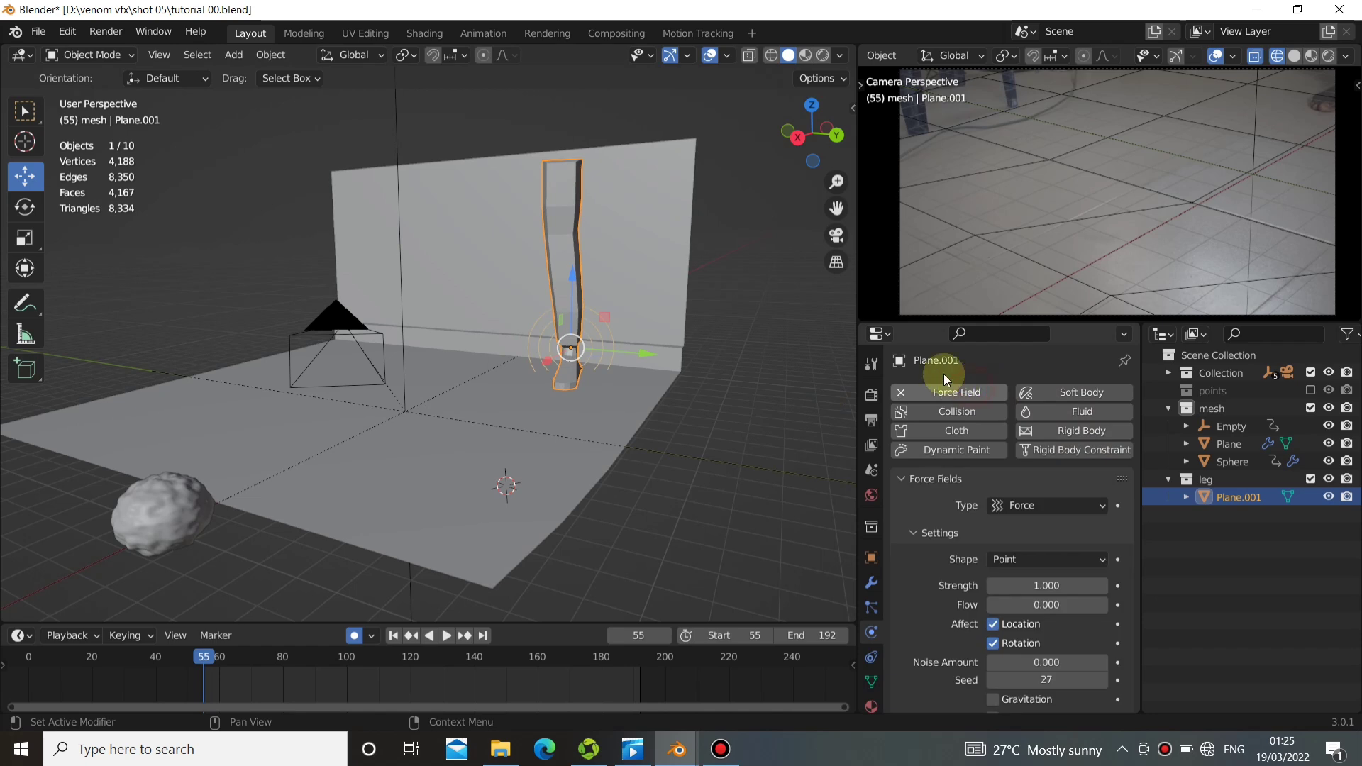
{"action": "middle_click_drag", "start_coordinate": [619, 385], "coordinate": [602, 390]}
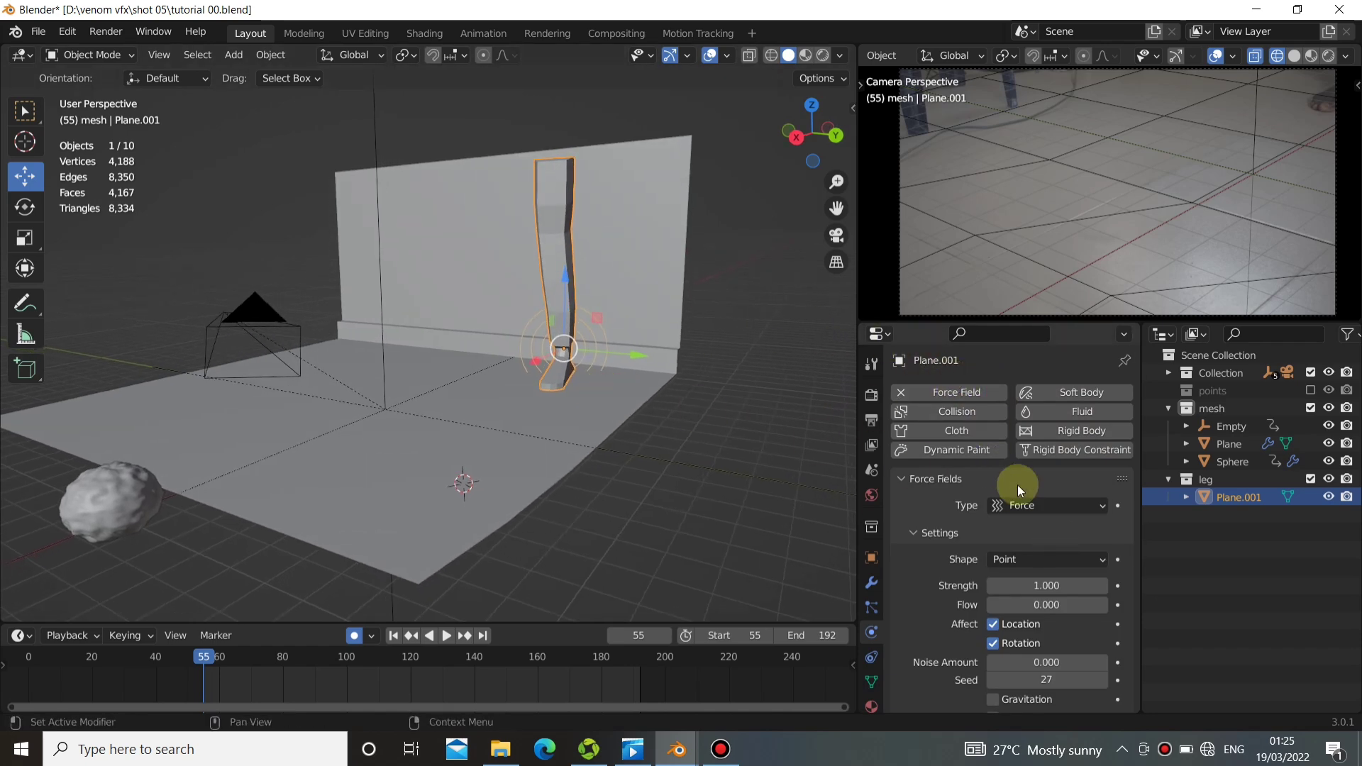
{"action": "left_click", "coordinate": [1019, 503]}
{"action": "left_click", "coordinate": [1034, 410]}
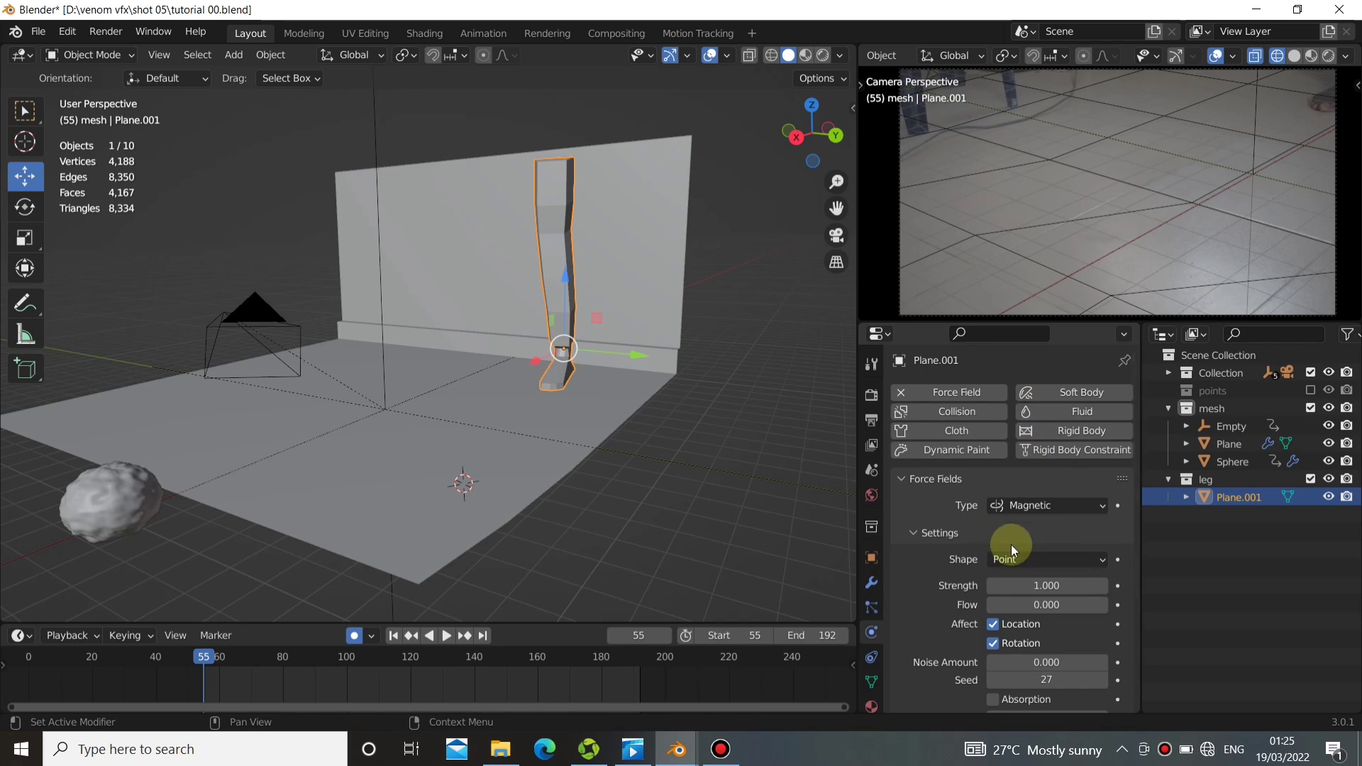
Play the animation from frame 55 with the leg's magnetic force field to check how the soft-body sphere deforms along the floor and leg.
{"action": "left_click", "coordinate": [445, 636]}
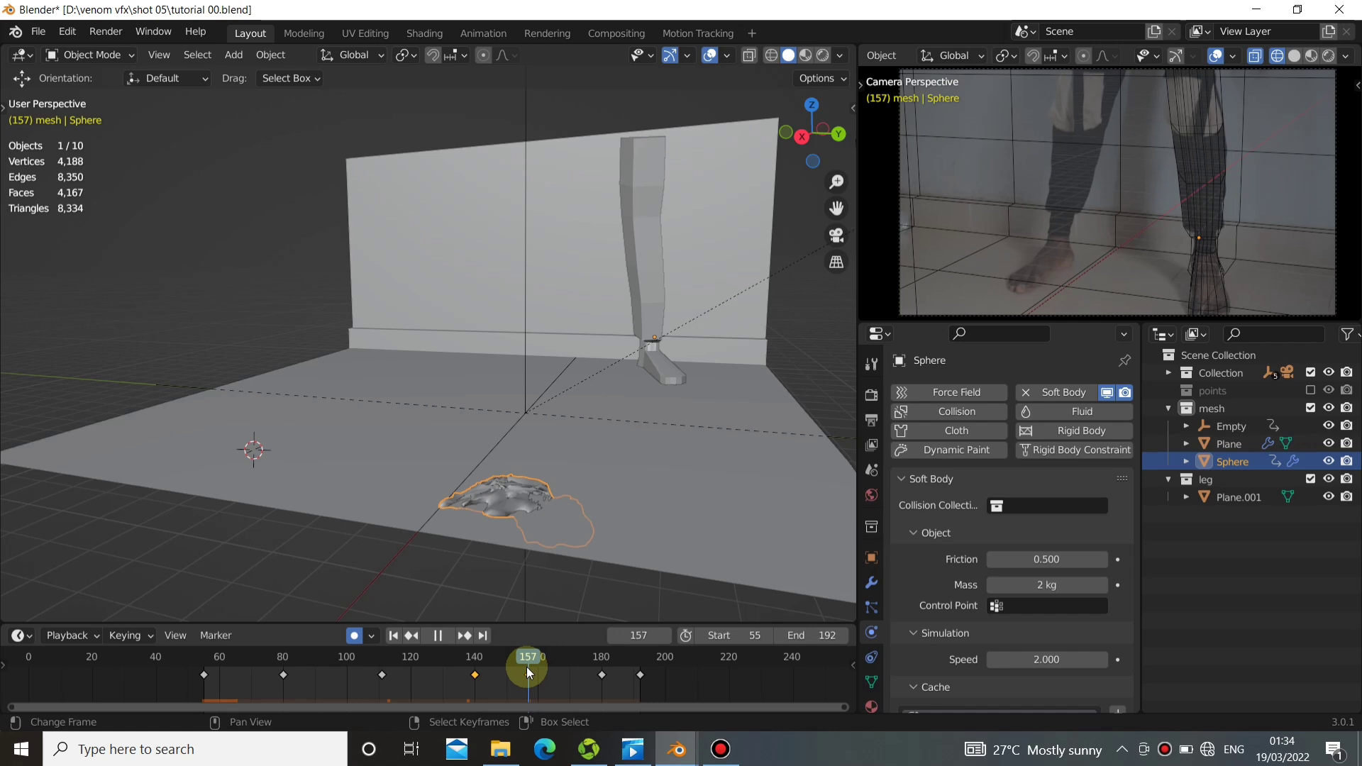
{"action": "left_click_drag", "start_coordinate": [526, 666], "coordinate": [525, 664]}
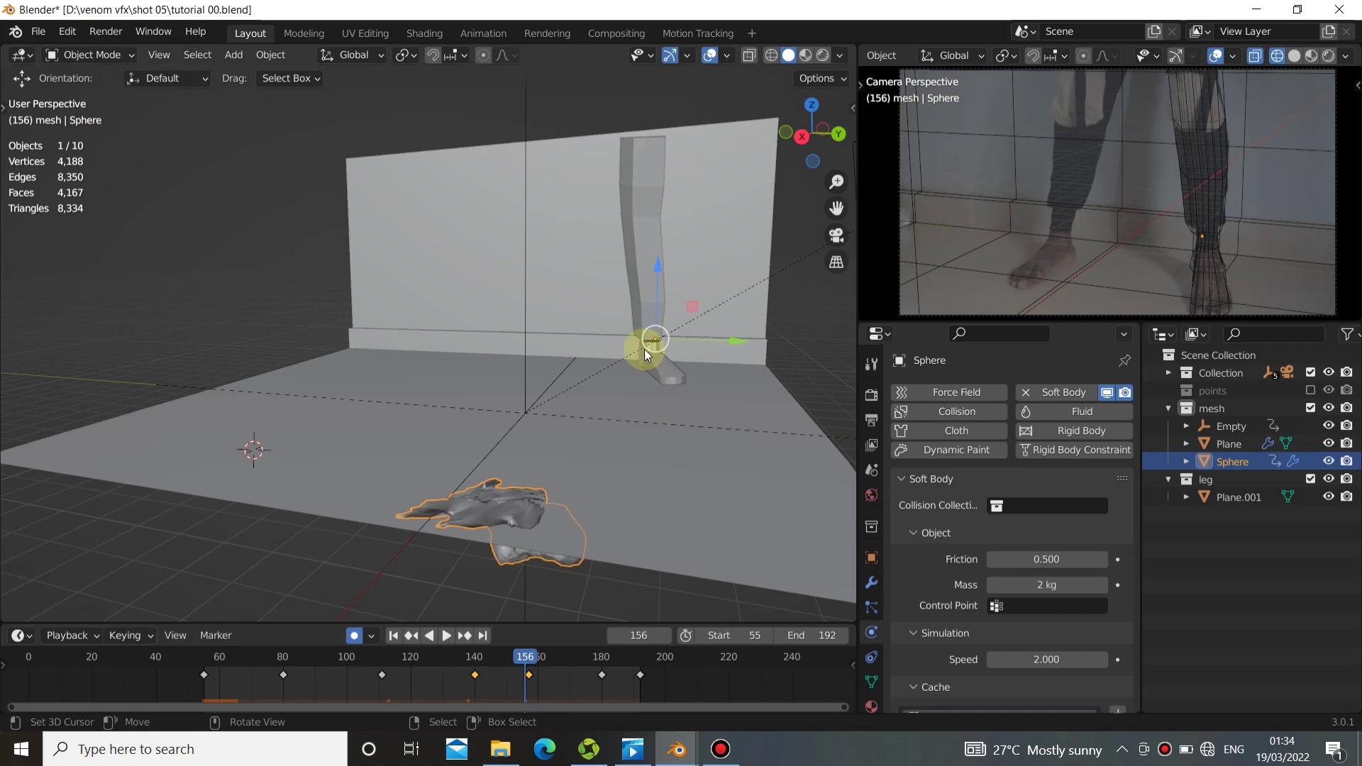
{"action": "left_click", "coordinate": [651, 315]}
{"action": "left_click", "coordinate": [914, 479]}
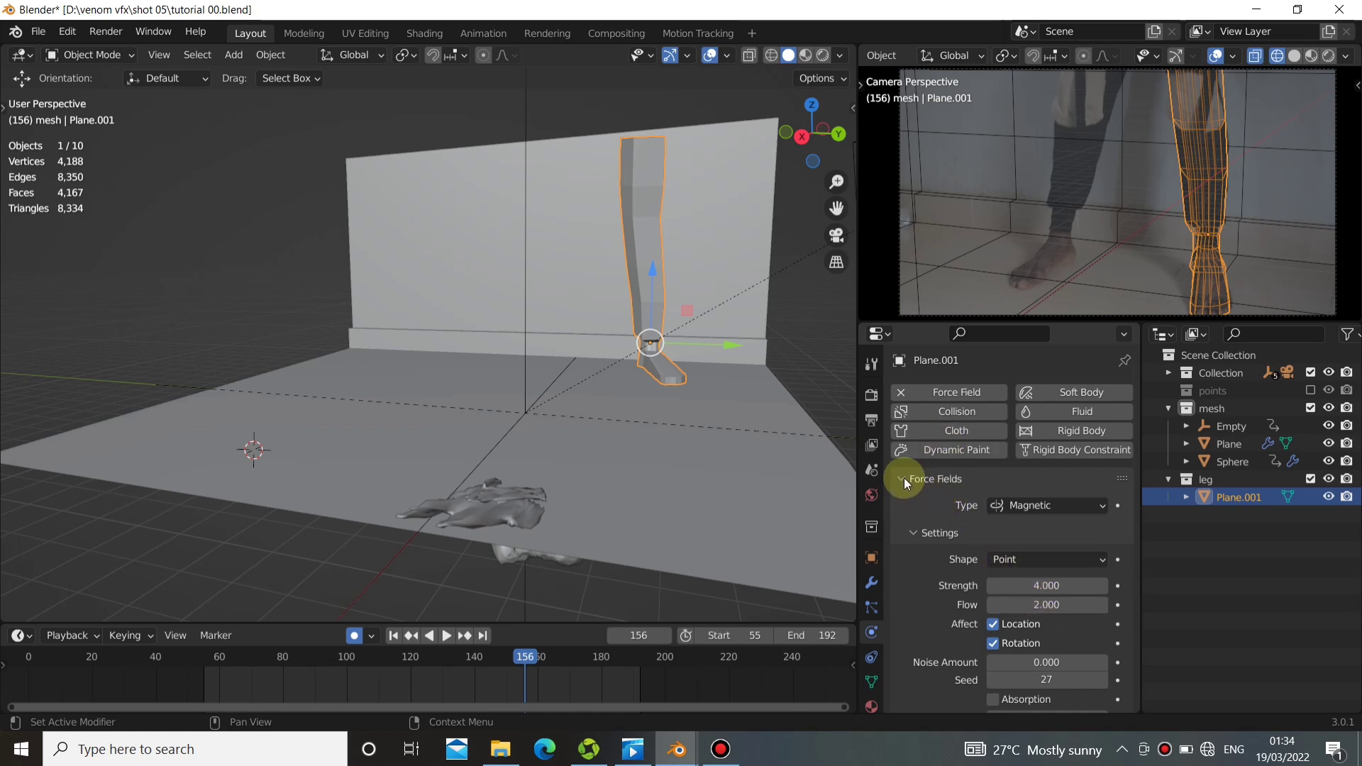
{"action": "left_click", "coordinate": [393, 635]}
{"action": "left_click", "coordinate": [447, 637]}
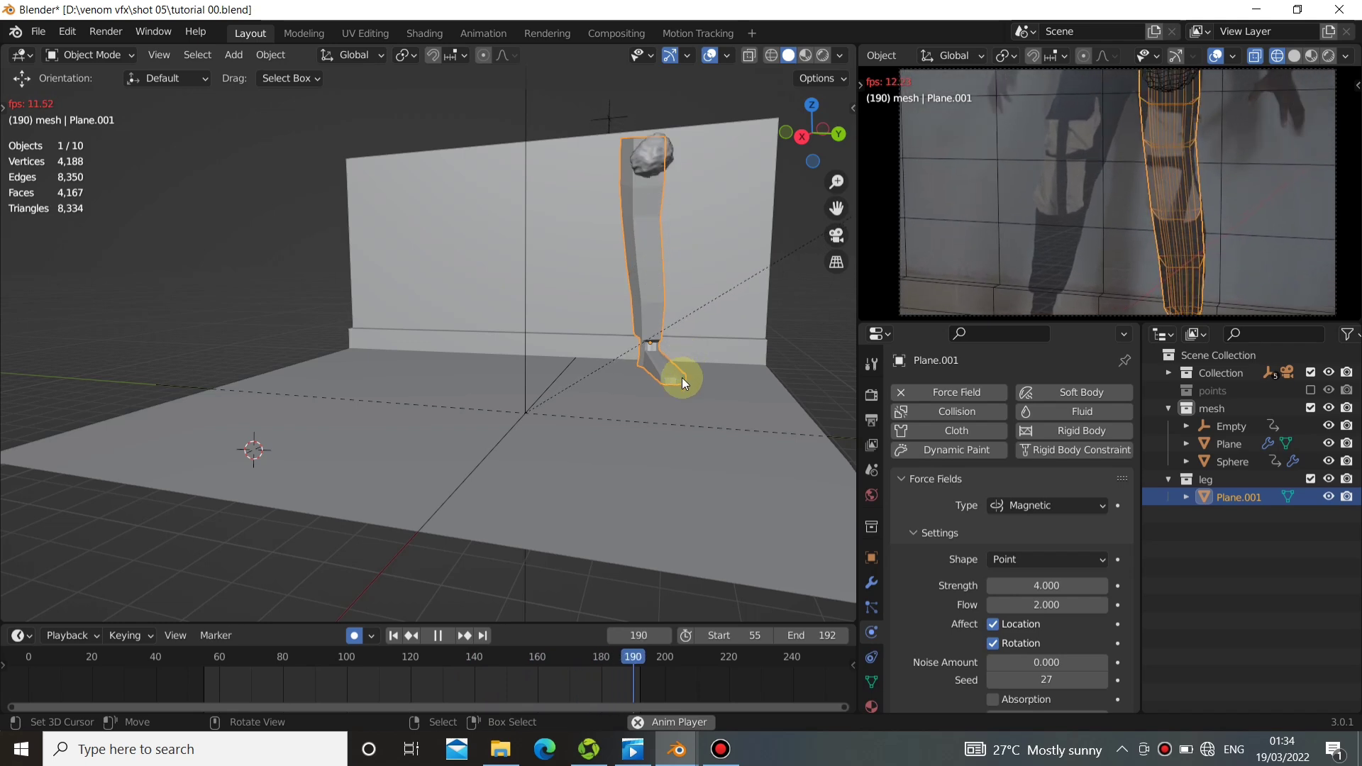
{"action": "left_click", "coordinate": [438, 636]}
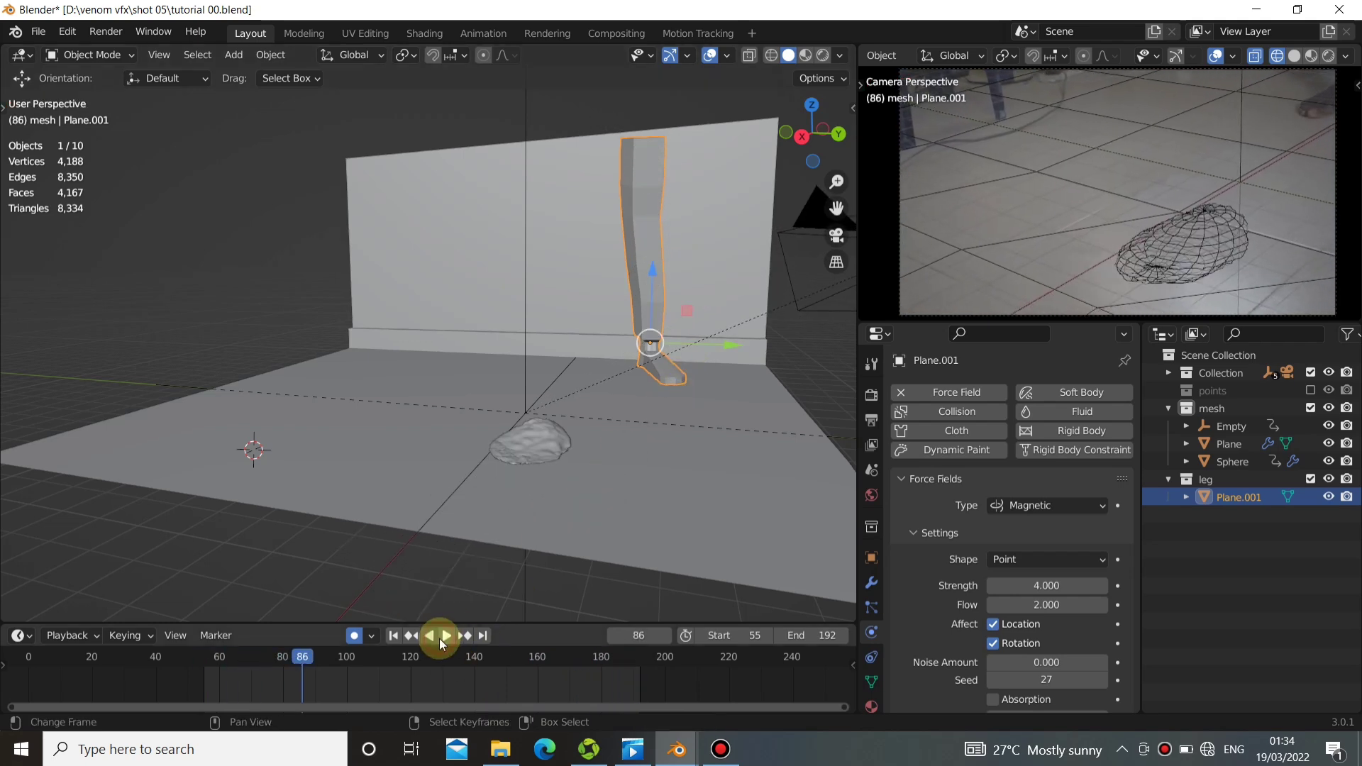
Add Collision physics to the leg, replay the simulation from the start frame, and save the file.
{"action": "left_click", "coordinate": [942, 411]}
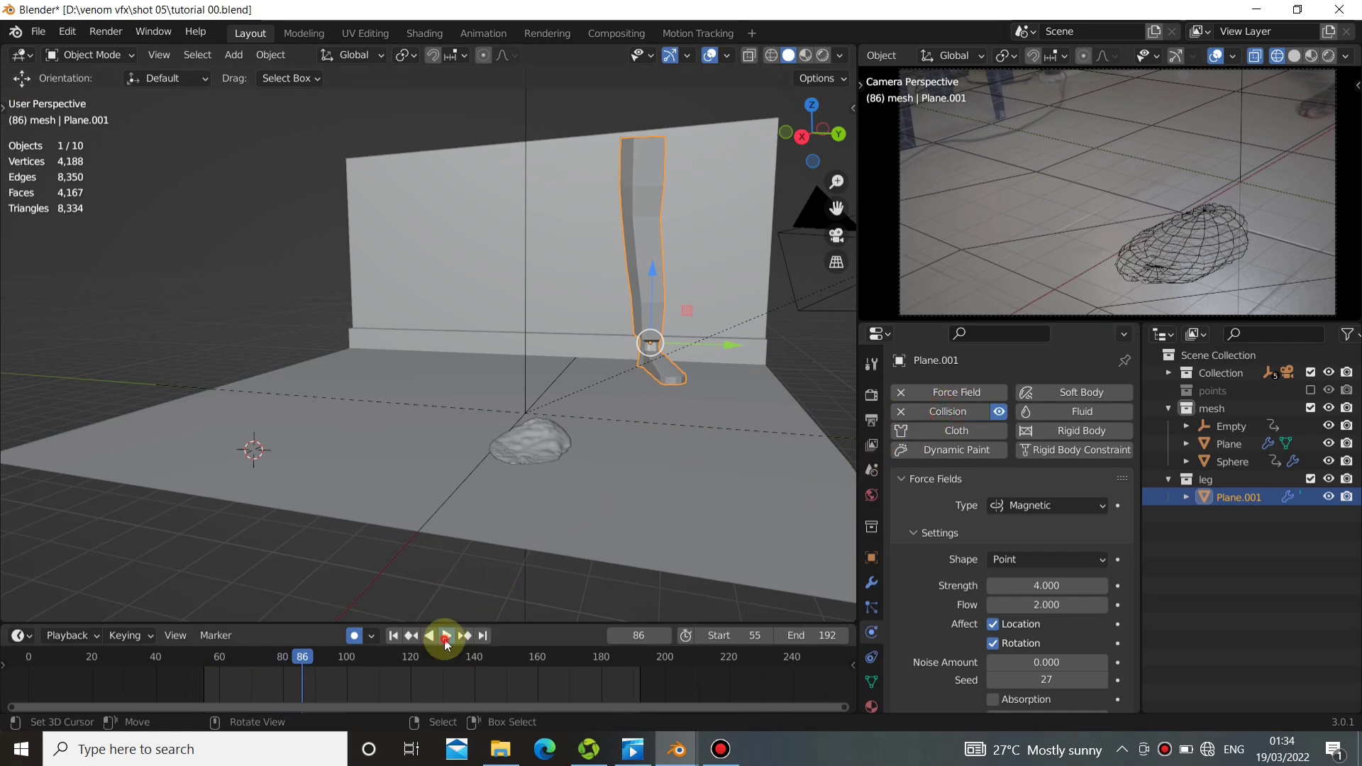
{"action": "left_click", "coordinate": [446, 636]}
{"action": "left_click", "coordinate": [394, 636]}
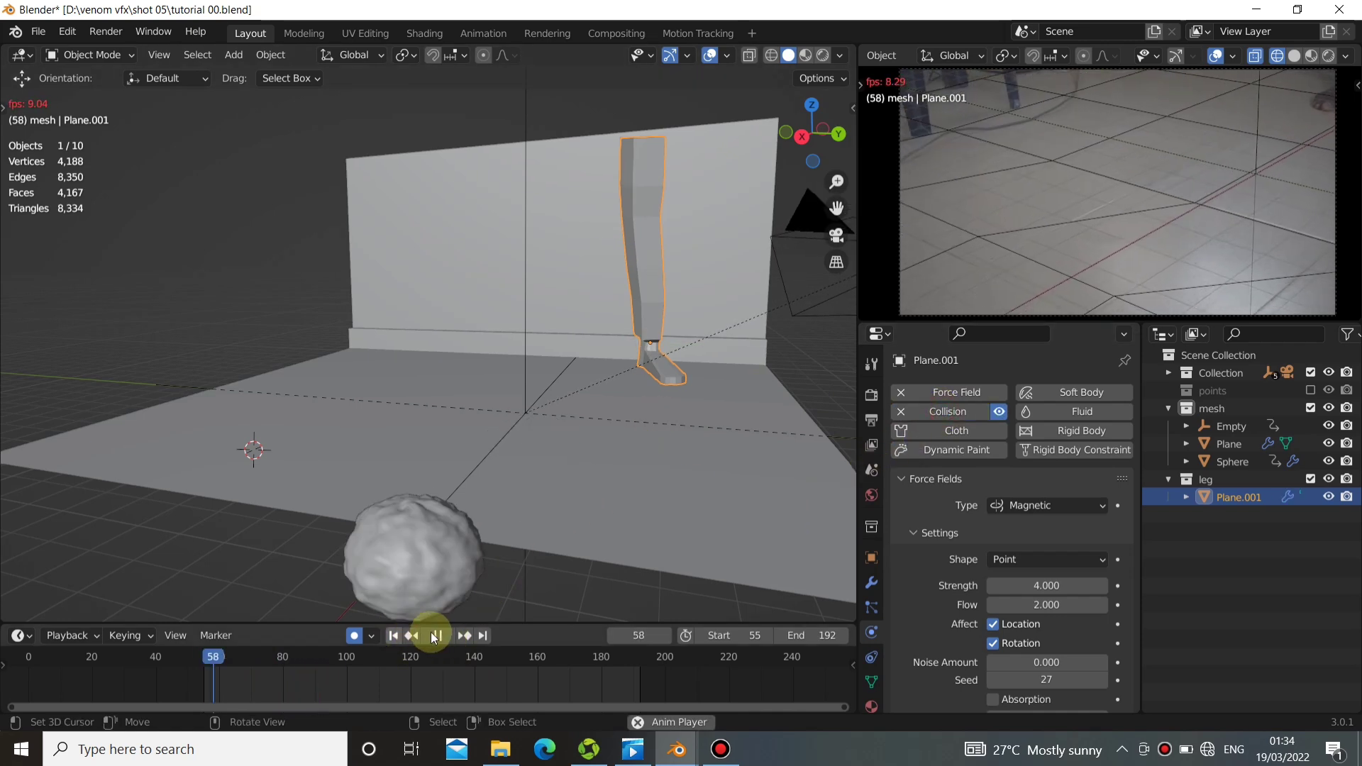
{"action": "key", "text": "ctrl+s"}
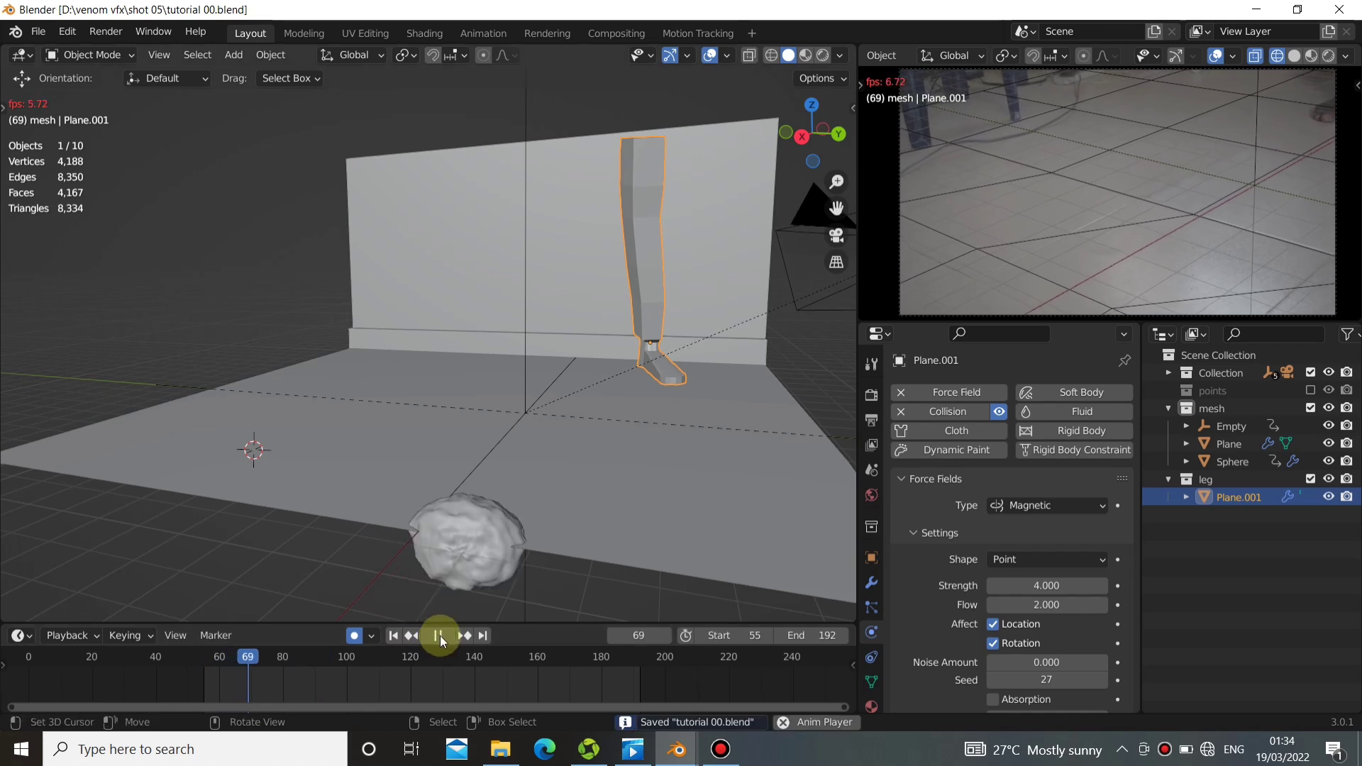
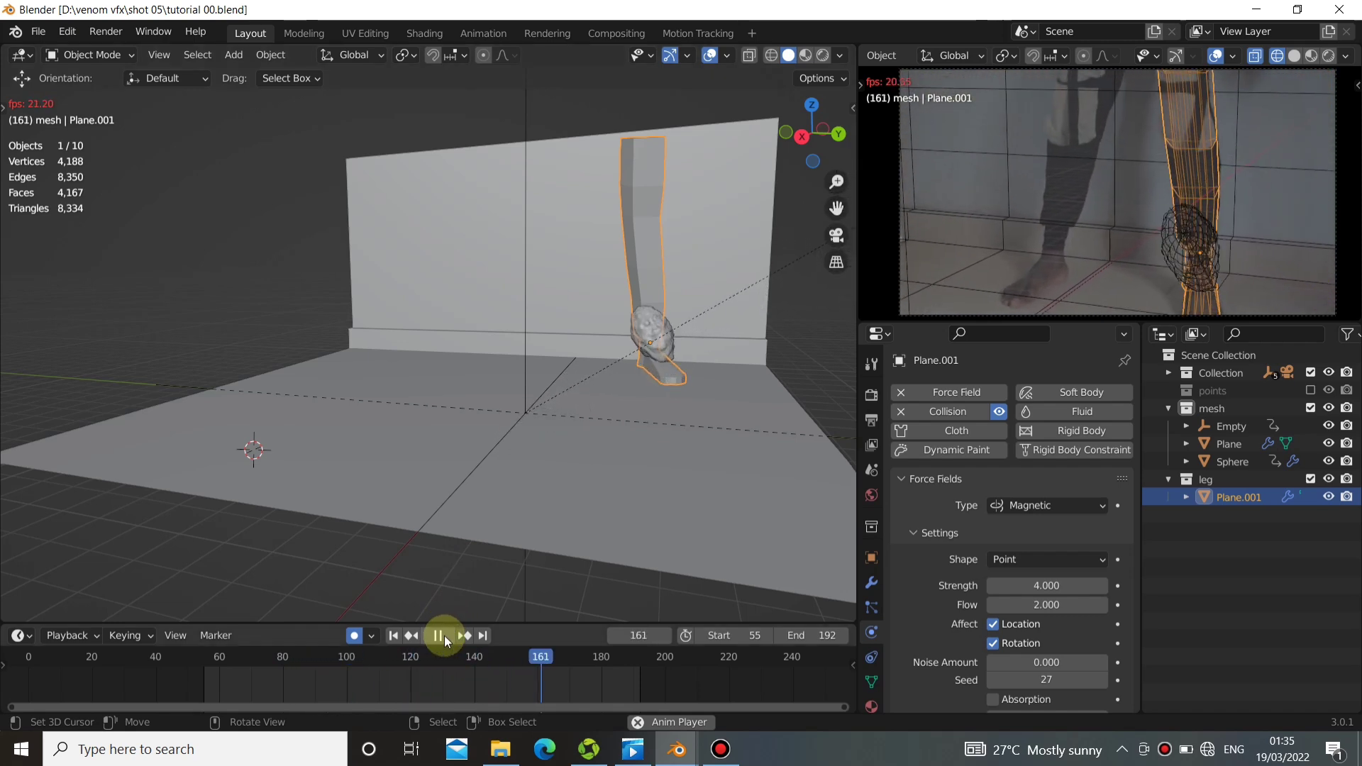
Scrub and replay the animation around frames 137 to 174 to examine the sphere's contact with the leg from a side angle.
{"action": "left_click_drag", "start_coordinate": [533, 657], "coordinate": [424, 679]}
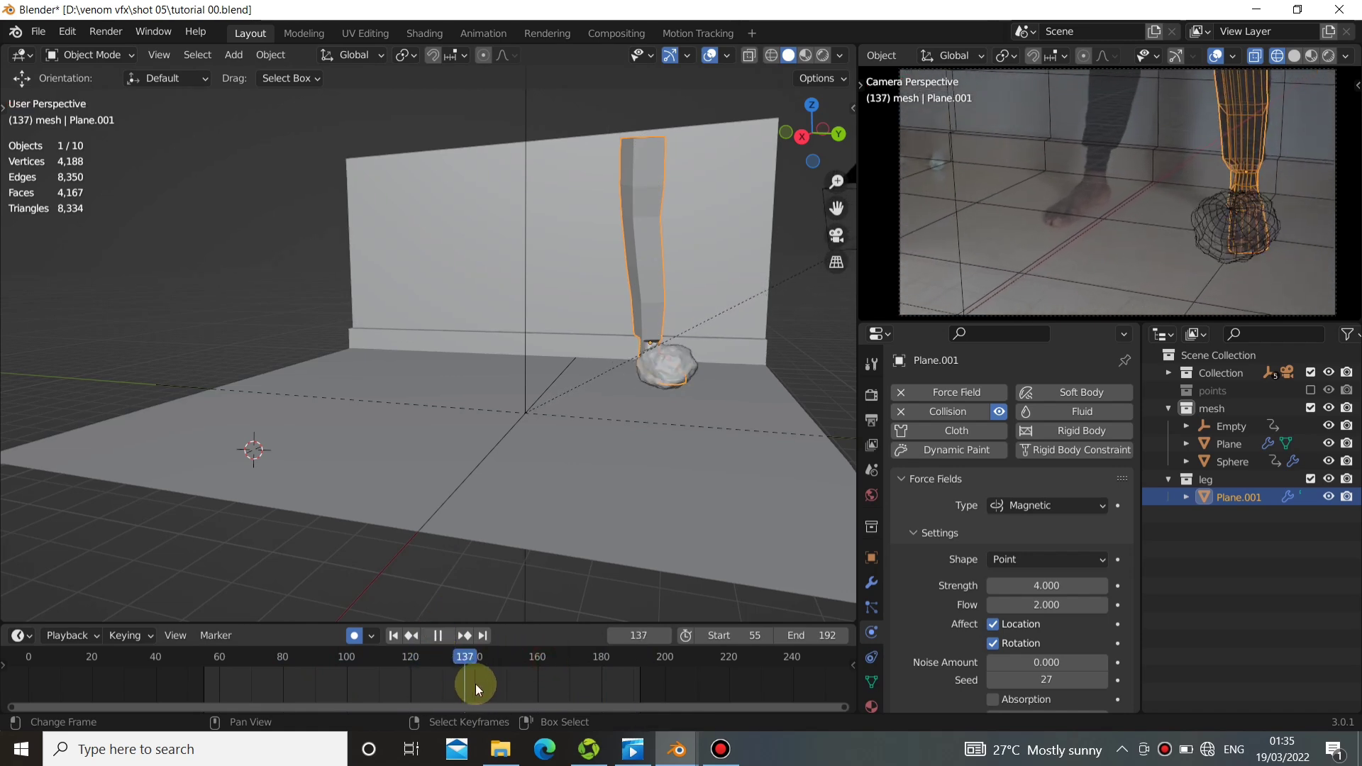
{"action": "key", "text": "space"}
{"action": "mouse_move", "coordinate": [891, 292]}
{"action": "middle_mouse_down"}
{"action": "mouse_move", "coordinate": [1341, 286]}
{"action": "mouse_move", "coordinate": [872, 289]}
{"action": "middle_mouse_up"}
{"action": "key", "text": "KP_0"}
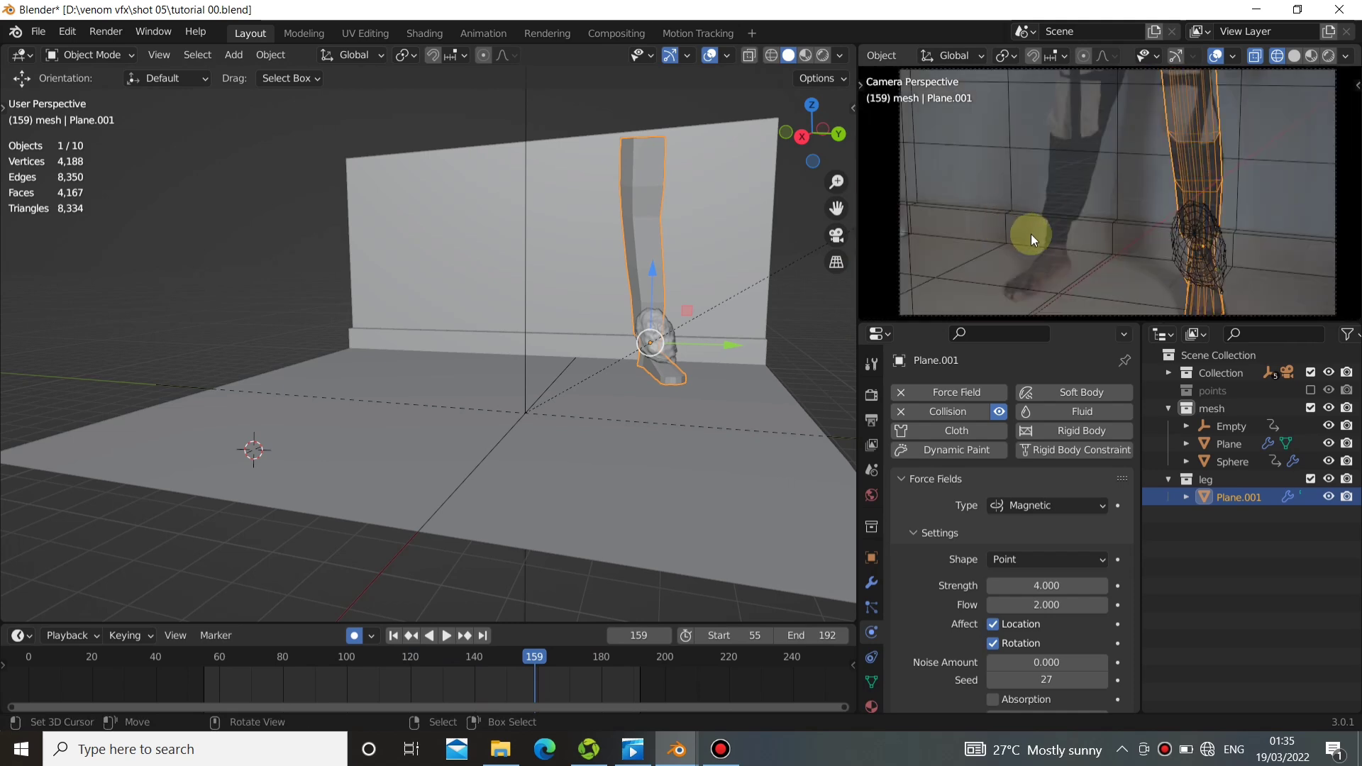
{"action": "middle_click_drag", "start_coordinate": [665, 325], "coordinate": [465, 563]}
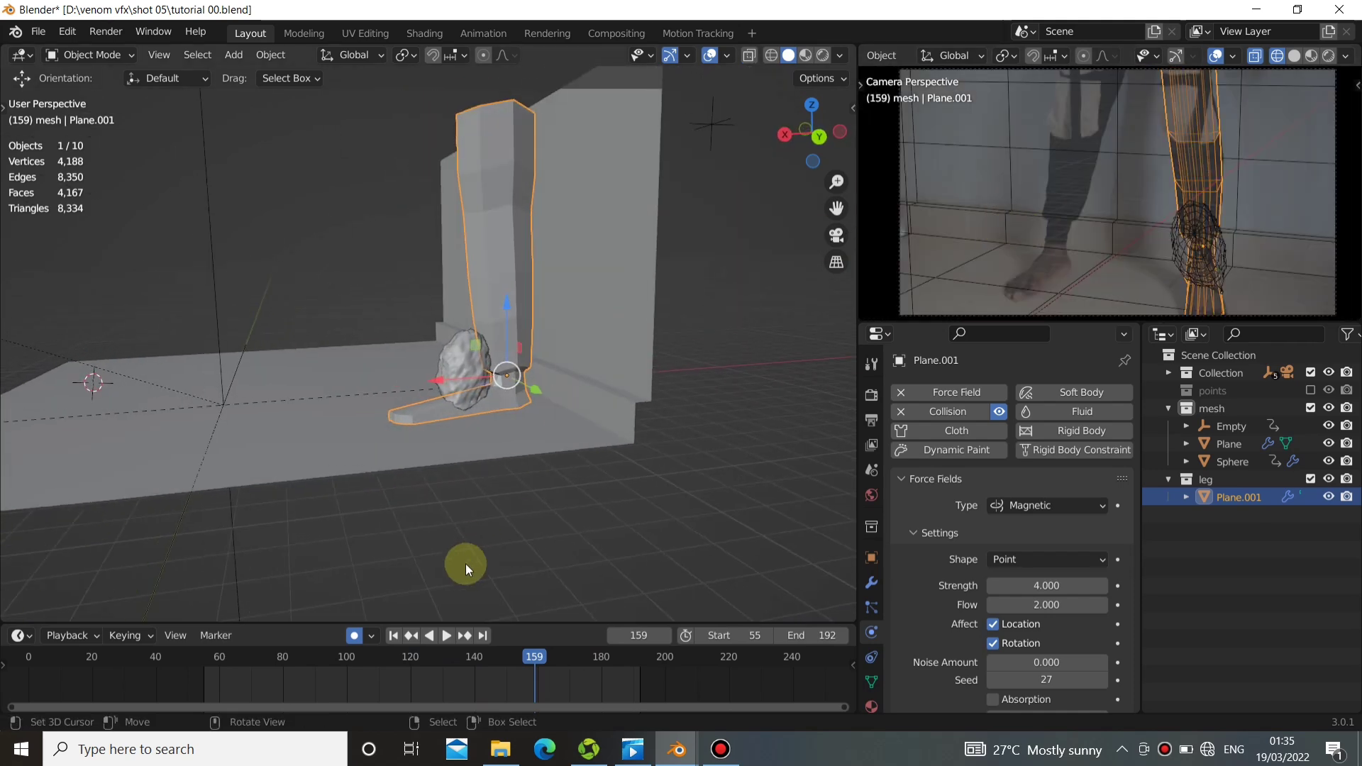
{"action": "left_click", "coordinate": [448, 636]}
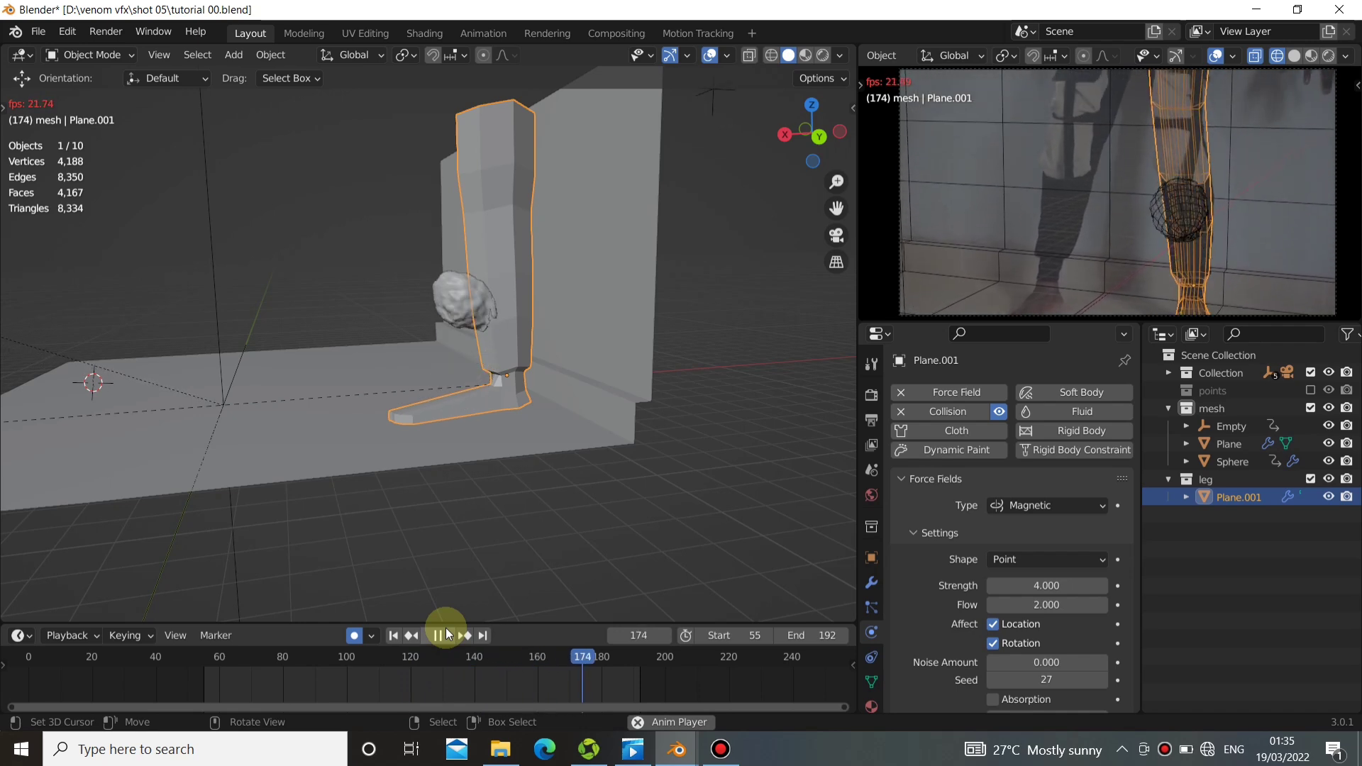
{"action": "left_click", "coordinate": [444, 635]}
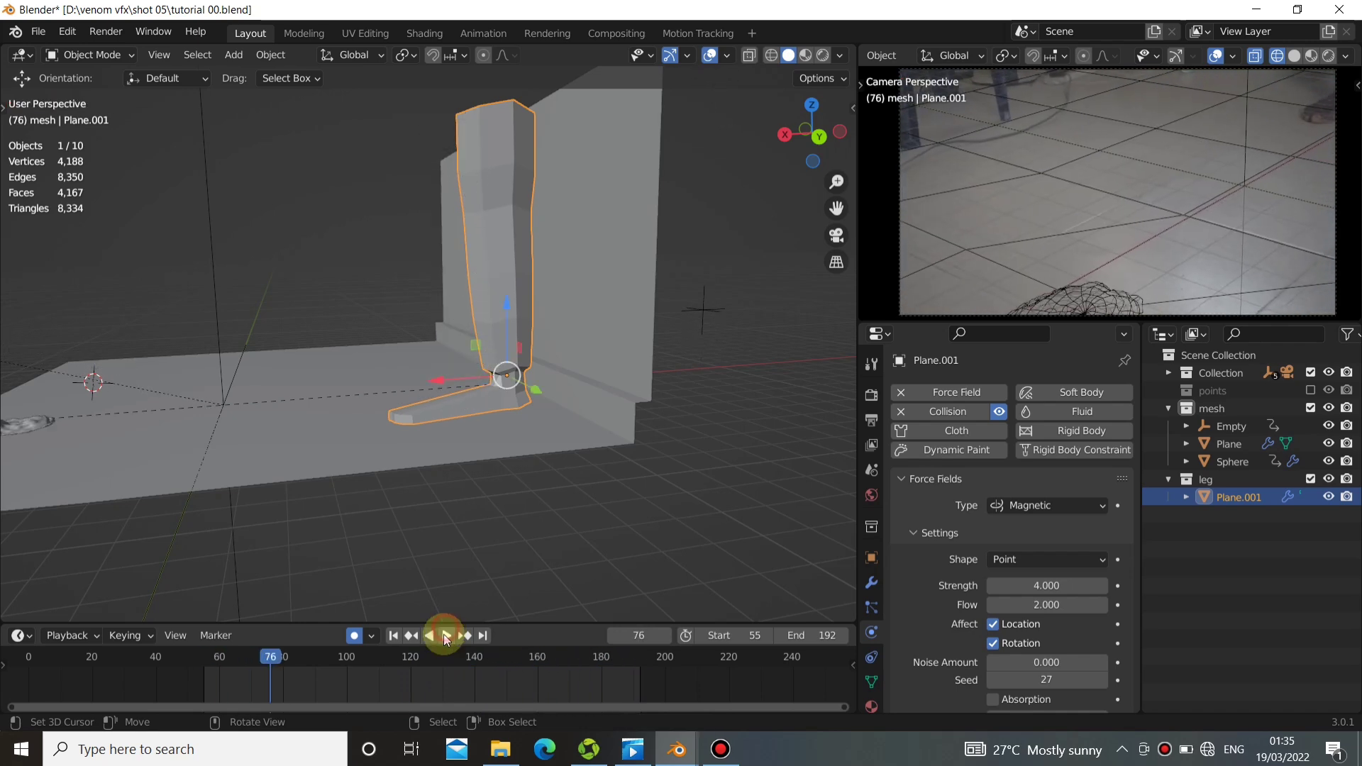
Go to frame 88 and collapse the leg's Force Fields and Collision settings.
{"action": "mouse_move", "coordinate": [299, 675]}
{"action": "left_mouse_down"}
{"action": "mouse_move", "coordinate": [324, 678]}
{"action": "mouse_move", "coordinate": [309, 670]}
{"action": "left_mouse_up"}
{"action": "middle_click_drag", "start_coordinate": [328, 456], "coordinate": [462, 410], "text": "shift"}
{"action": "left_click", "coordinate": [902, 480]}
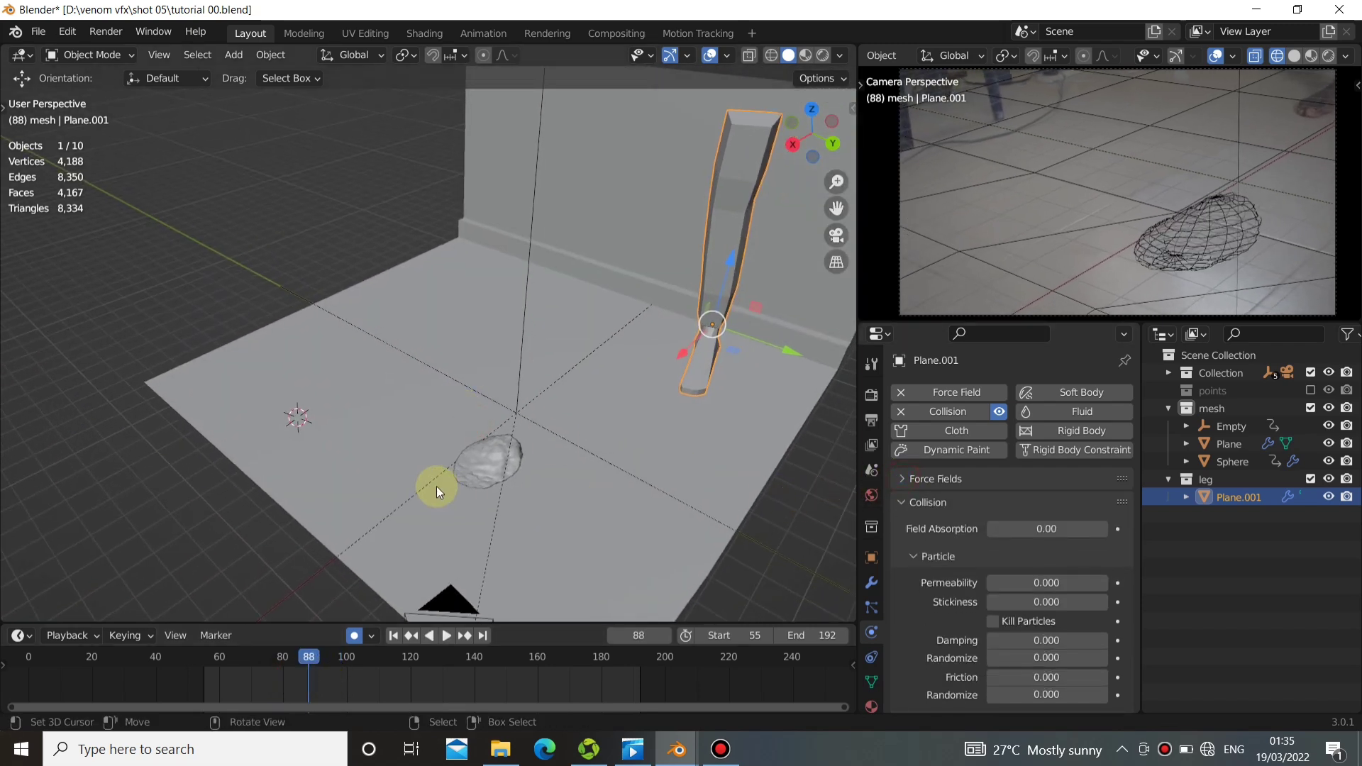
{"action": "middle_click_drag", "start_coordinate": [435, 486], "coordinate": [465, 495]}
{"action": "left_click", "coordinate": [898, 501]}
{"action": "middle_click_drag", "start_coordinate": [480, 456], "coordinate": [533, 452], "text": "shift"}
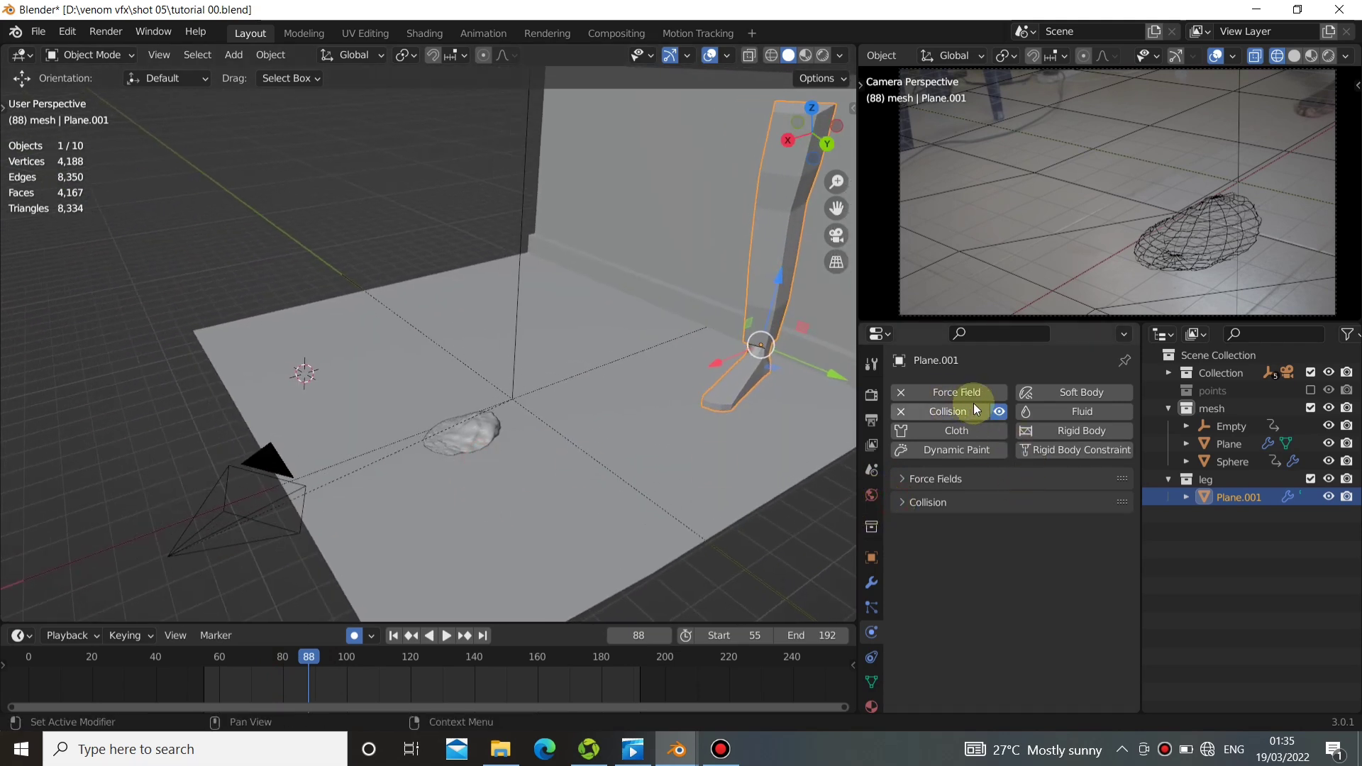
{"action": "middle_click_drag", "start_coordinate": [488, 393], "coordinate": [513, 453]}
Add Dynamic Paint physics to both the floor plane and the sphere, and widen the physics settings area.
{"action": "left_click", "coordinate": [514, 456]}
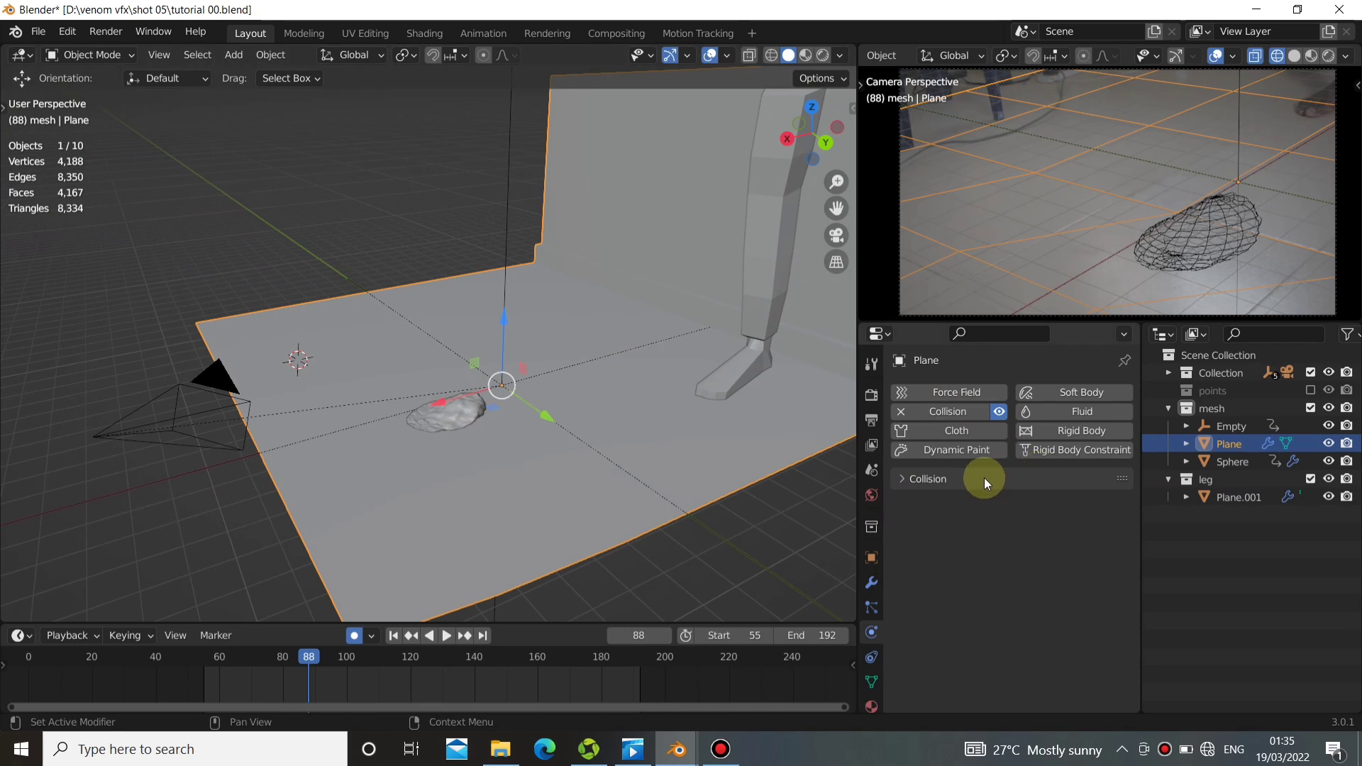
{"action": "left_click", "coordinate": [947, 450]}
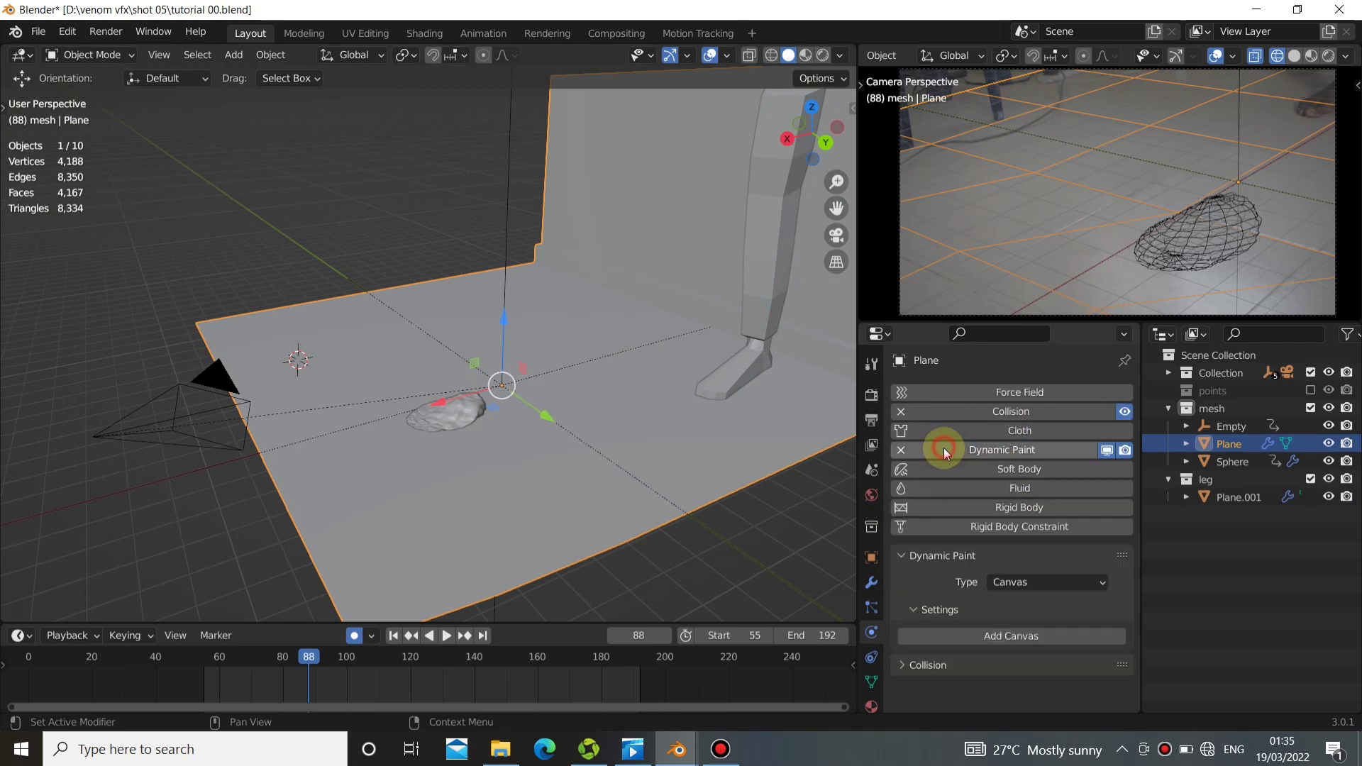
{"action": "left_click", "coordinate": [448, 401]}
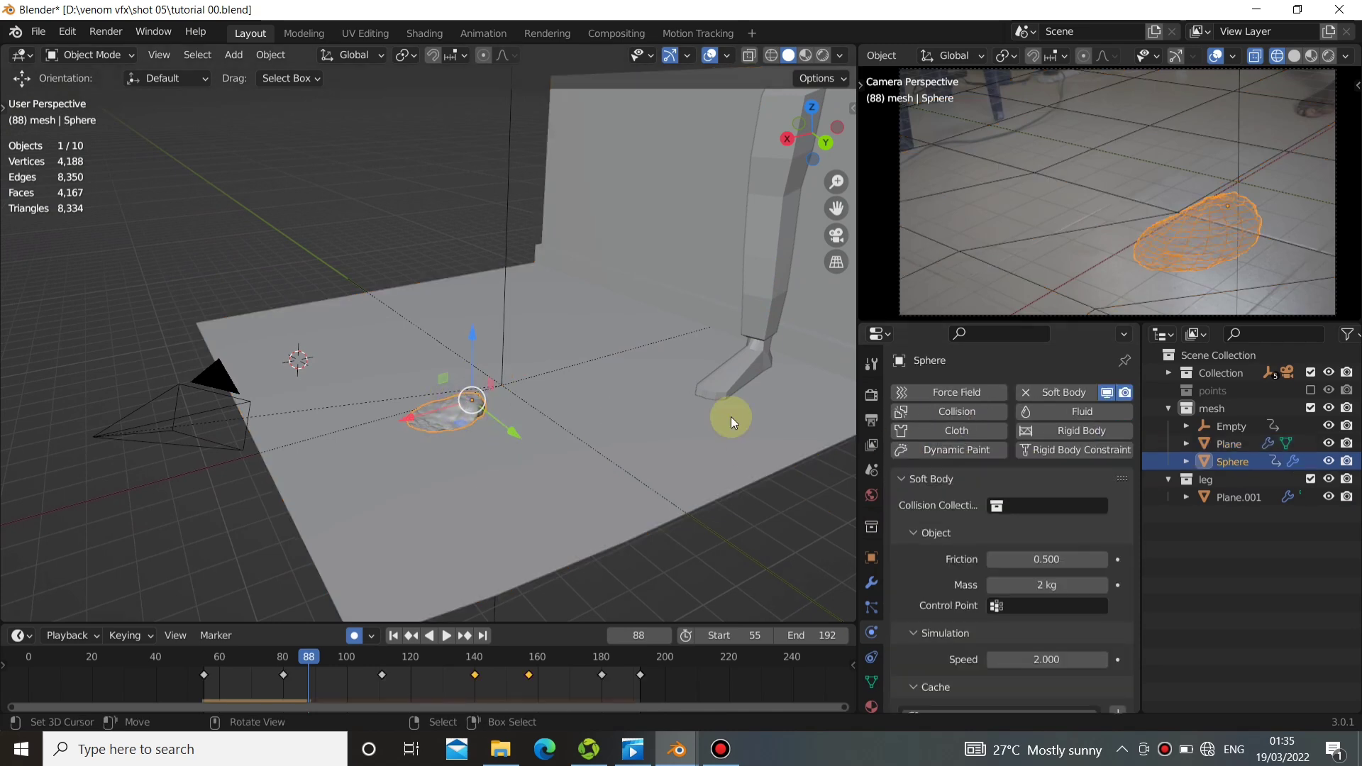
{"action": "left_click", "coordinate": [968, 451]}
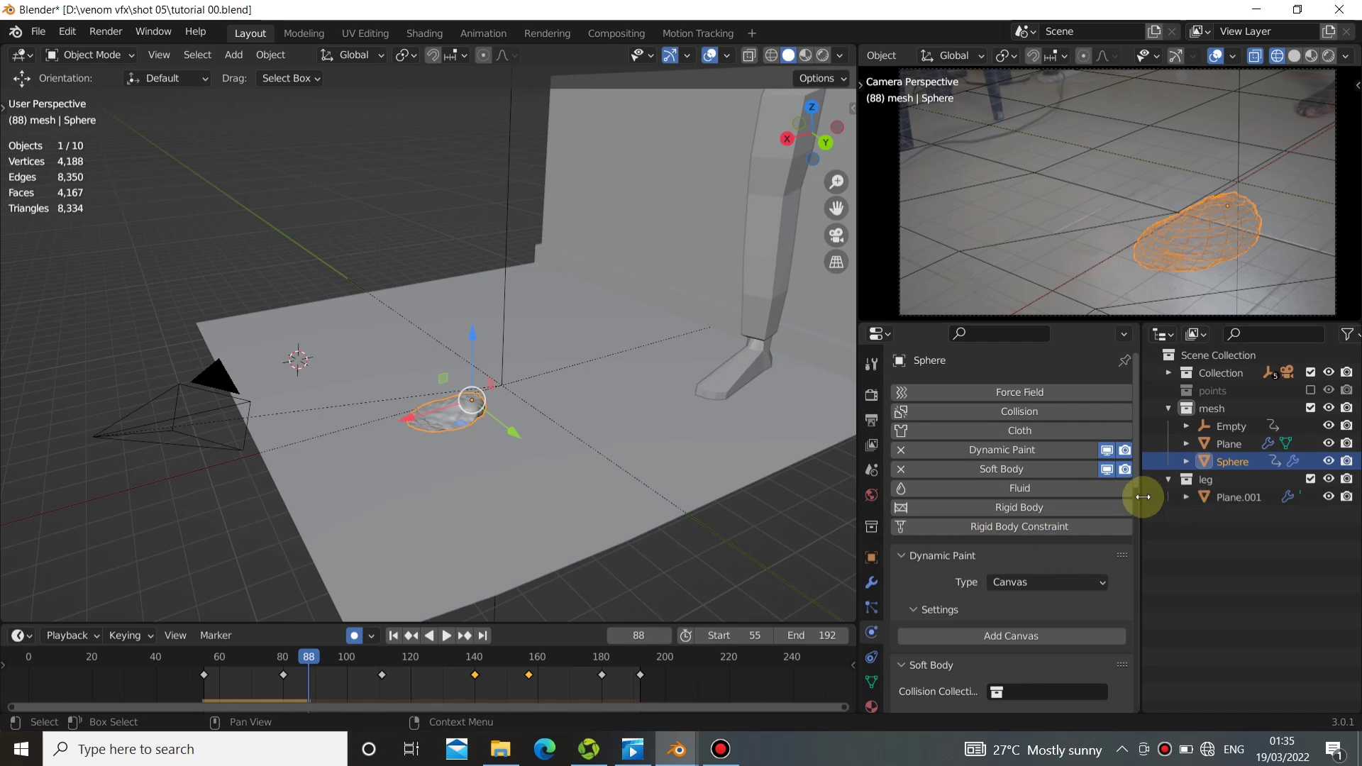
{"action": "left_click_drag", "start_coordinate": [1141, 497], "coordinate": [1169, 496]}
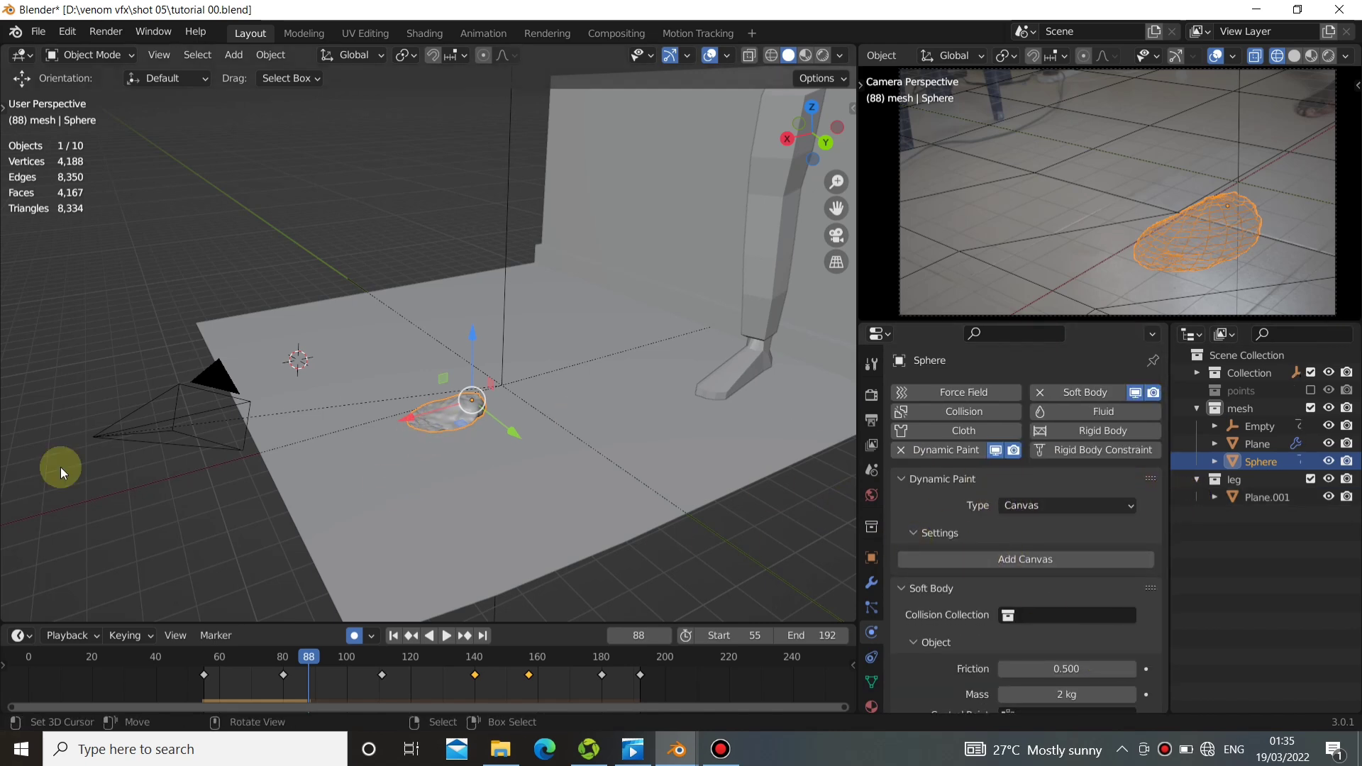
Set the floor plane's Dynamic Paint type to Brush and add the brush.
{"action": "left_click", "coordinate": [452, 487]}
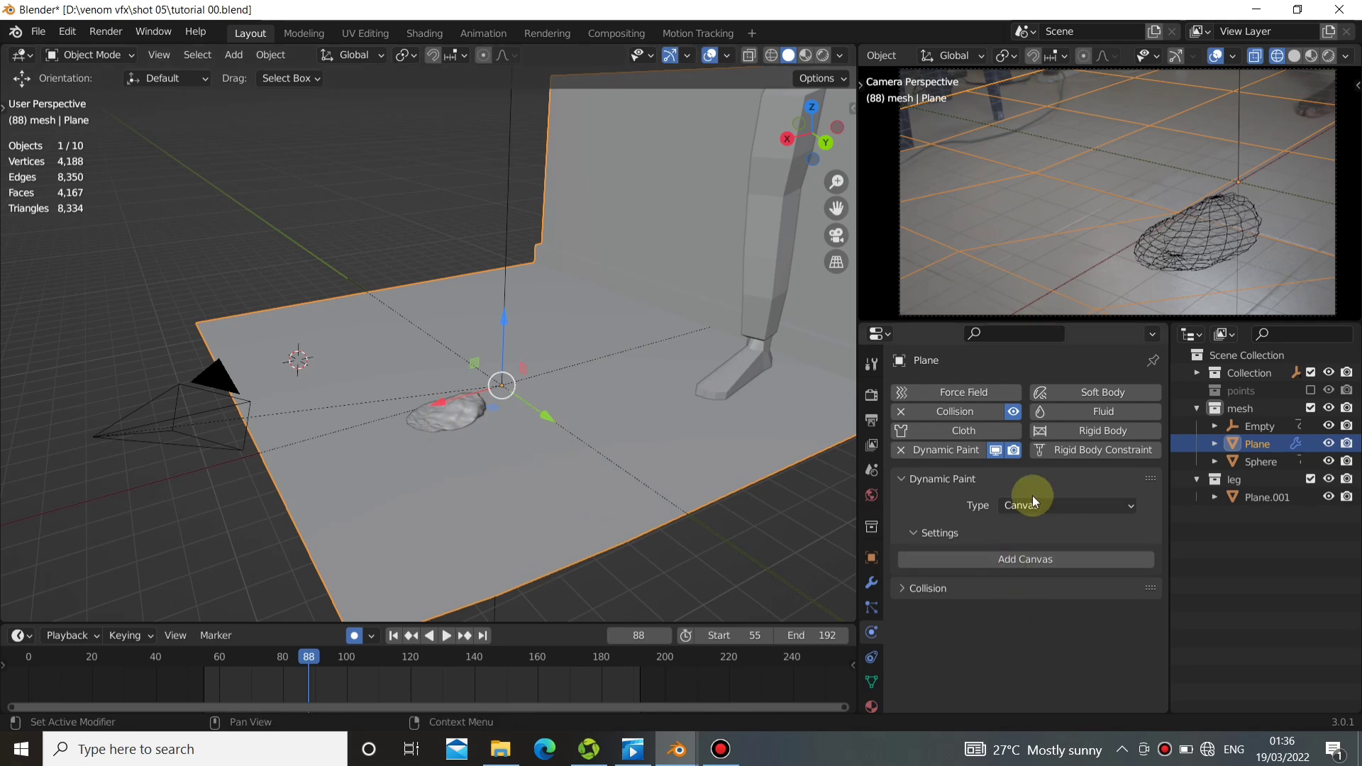
{"action": "left_click", "coordinate": [1044, 508]}
{"action": "left_click", "coordinate": [1024, 550]}
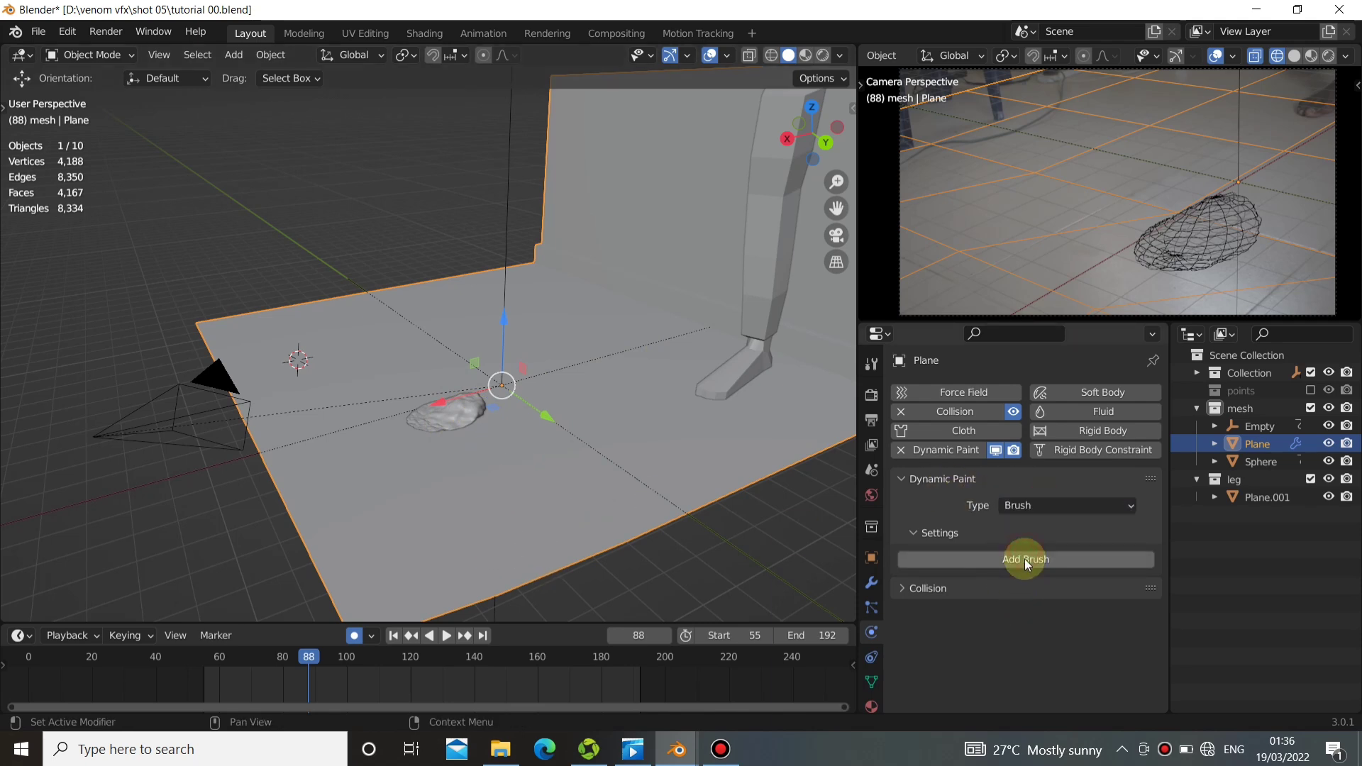
{"action": "left_click", "coordinate": [1002, 562]}
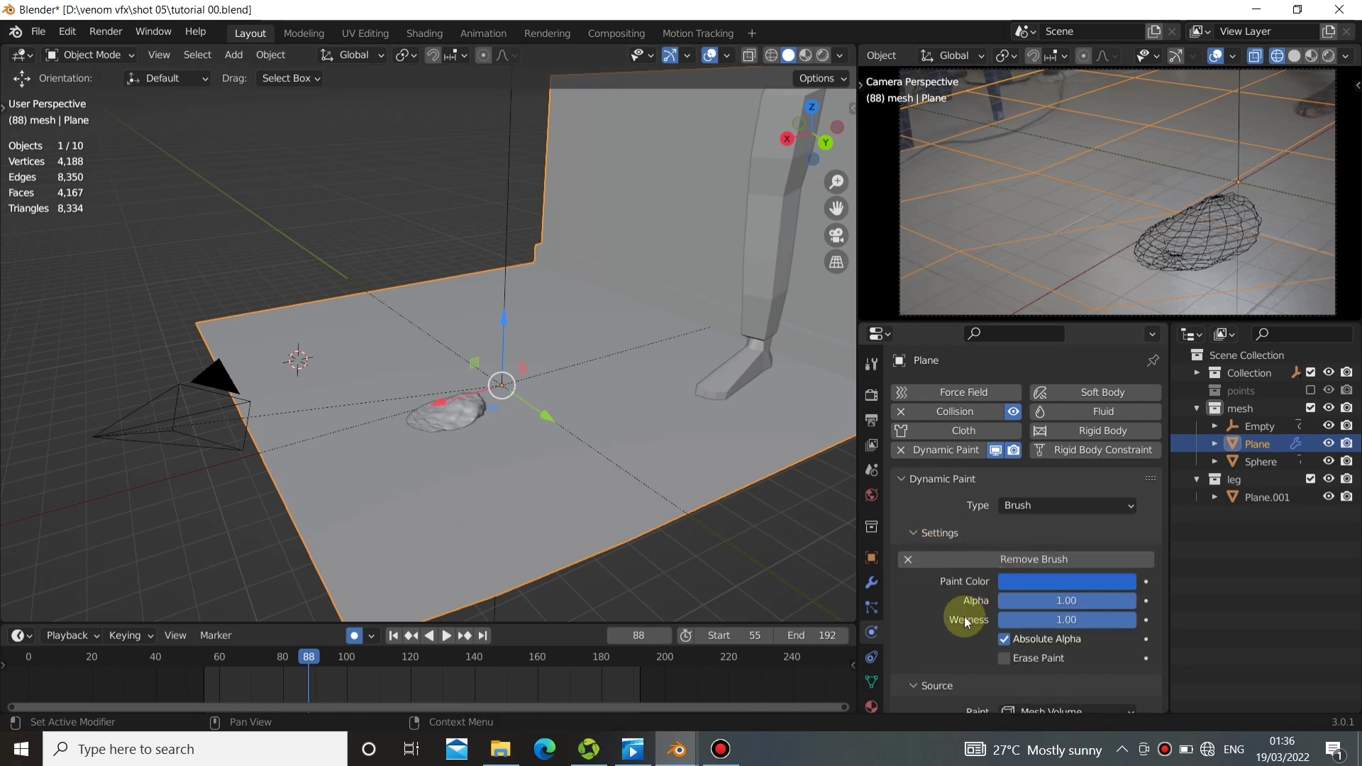
Set the paint source of the floor plane's brush to Mesh Volume + Proximity.
{"action": "scroll", "coordinate": [1007, 624], "scroll_direction": "down", "scroll_amount": 3}
{"action": "left_click", "coordinate": [1056, 625]}
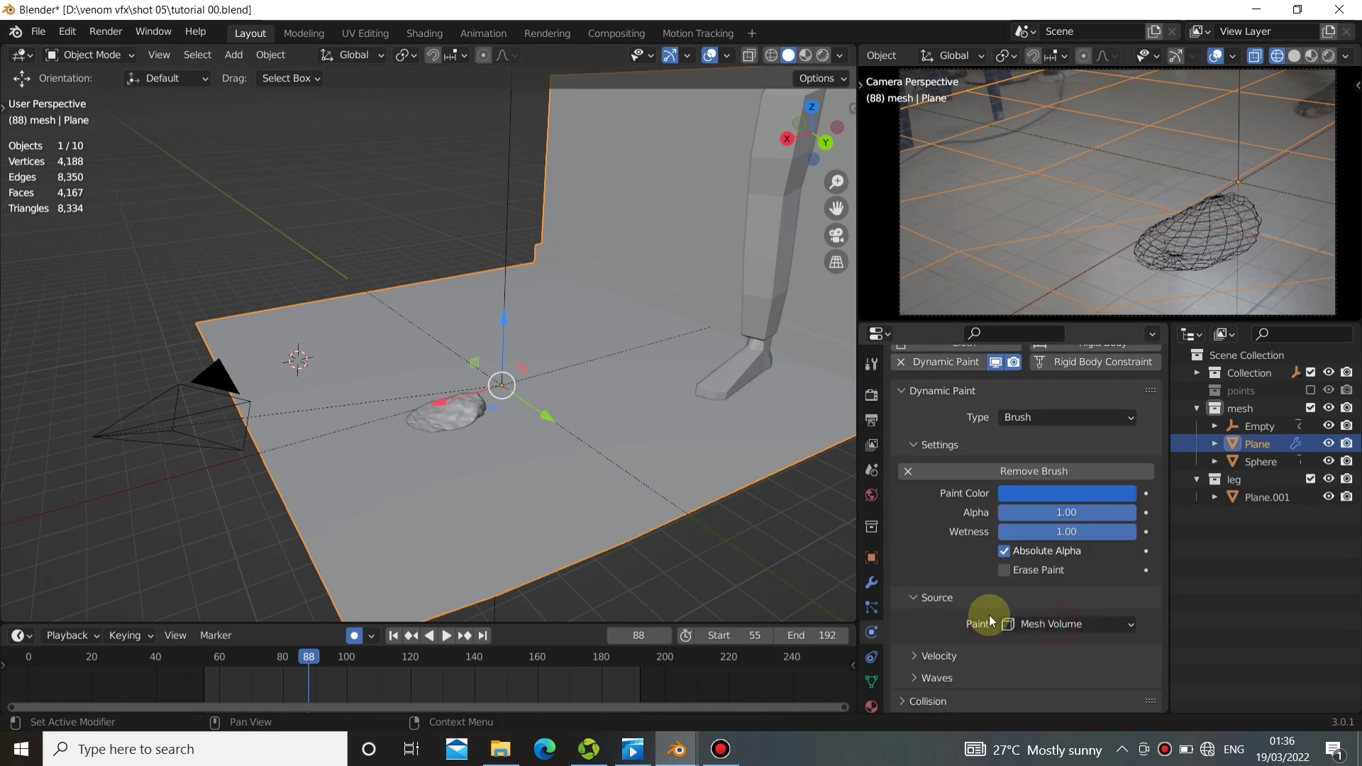
{"action": "left_click", "coordinate": [1065, 611]}
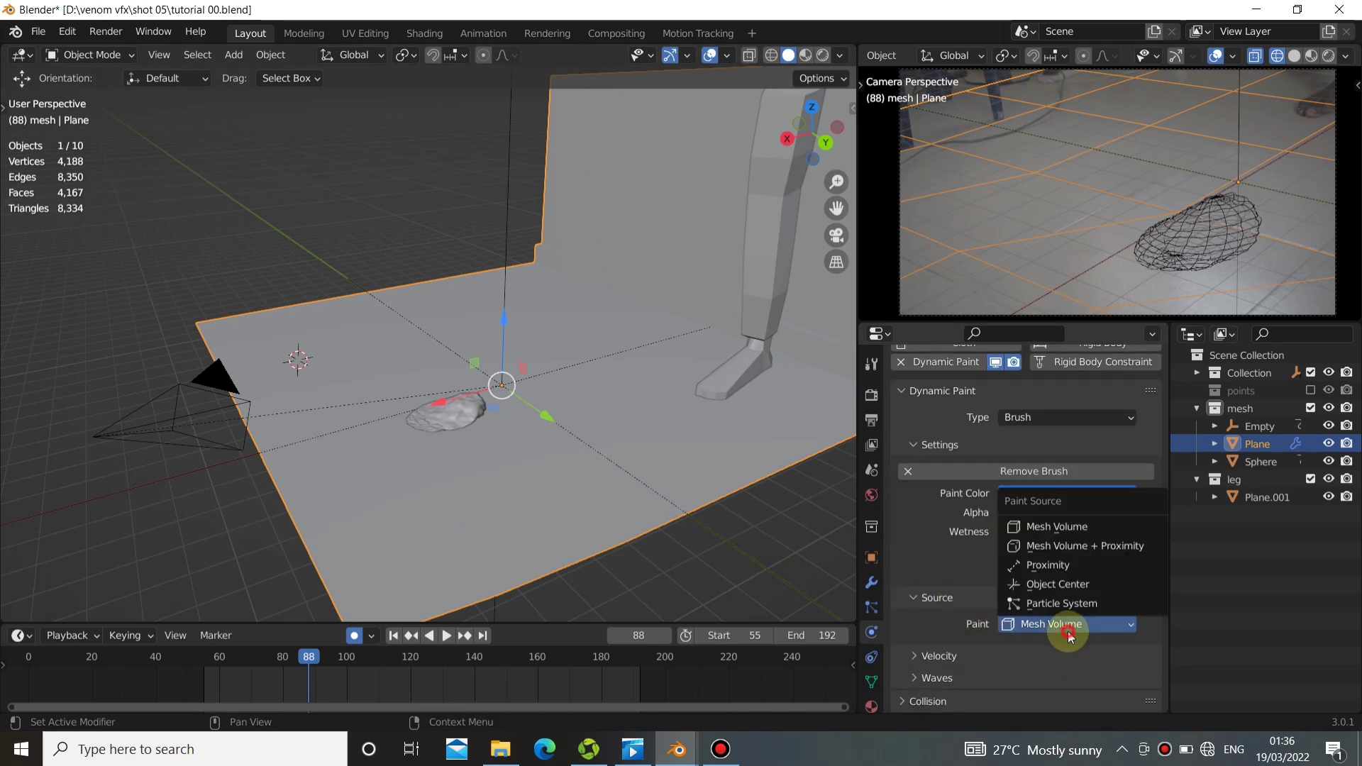
{"action": "left_click", "coordinate": [1074, 553]}
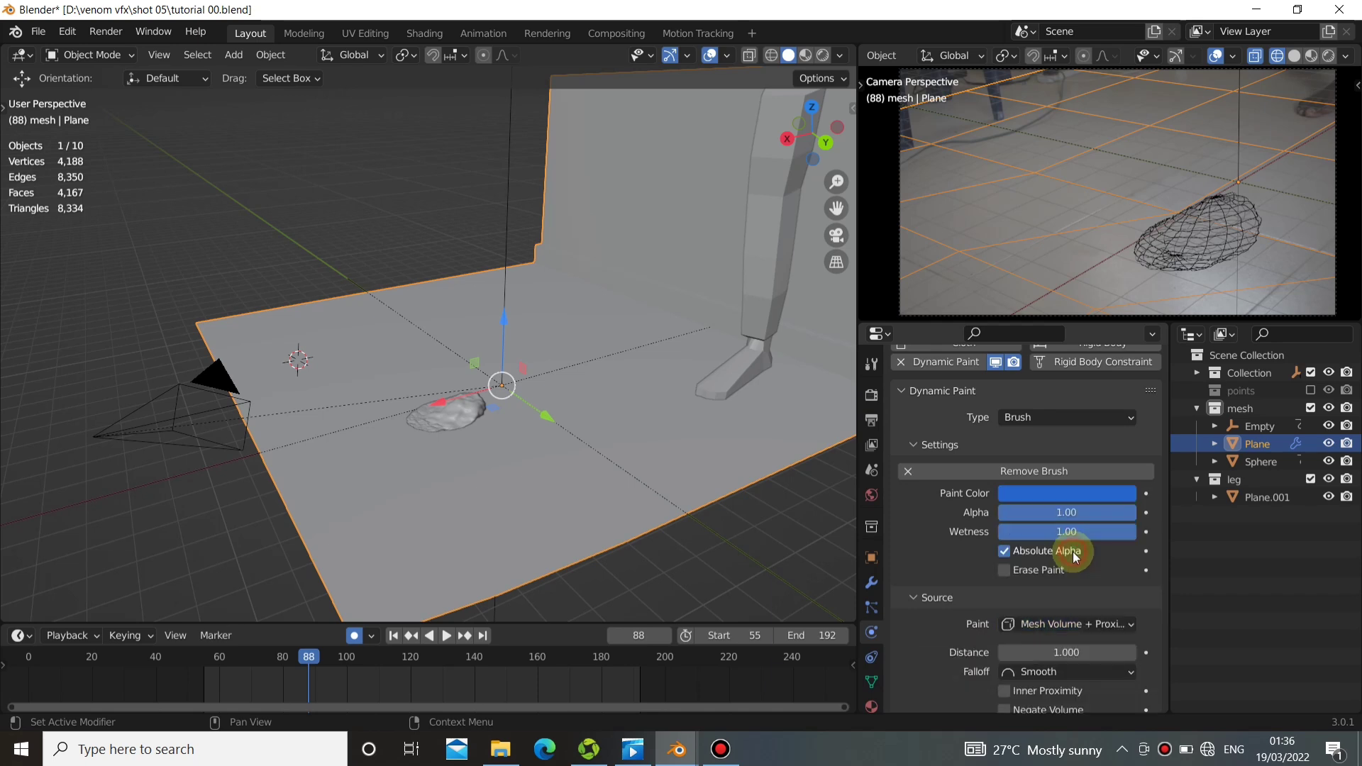
Add a Dynamic Paint canvas to the sphere, keeping its type as Canvas.
{"action": "left_click", "coordinate": [473, 412]}
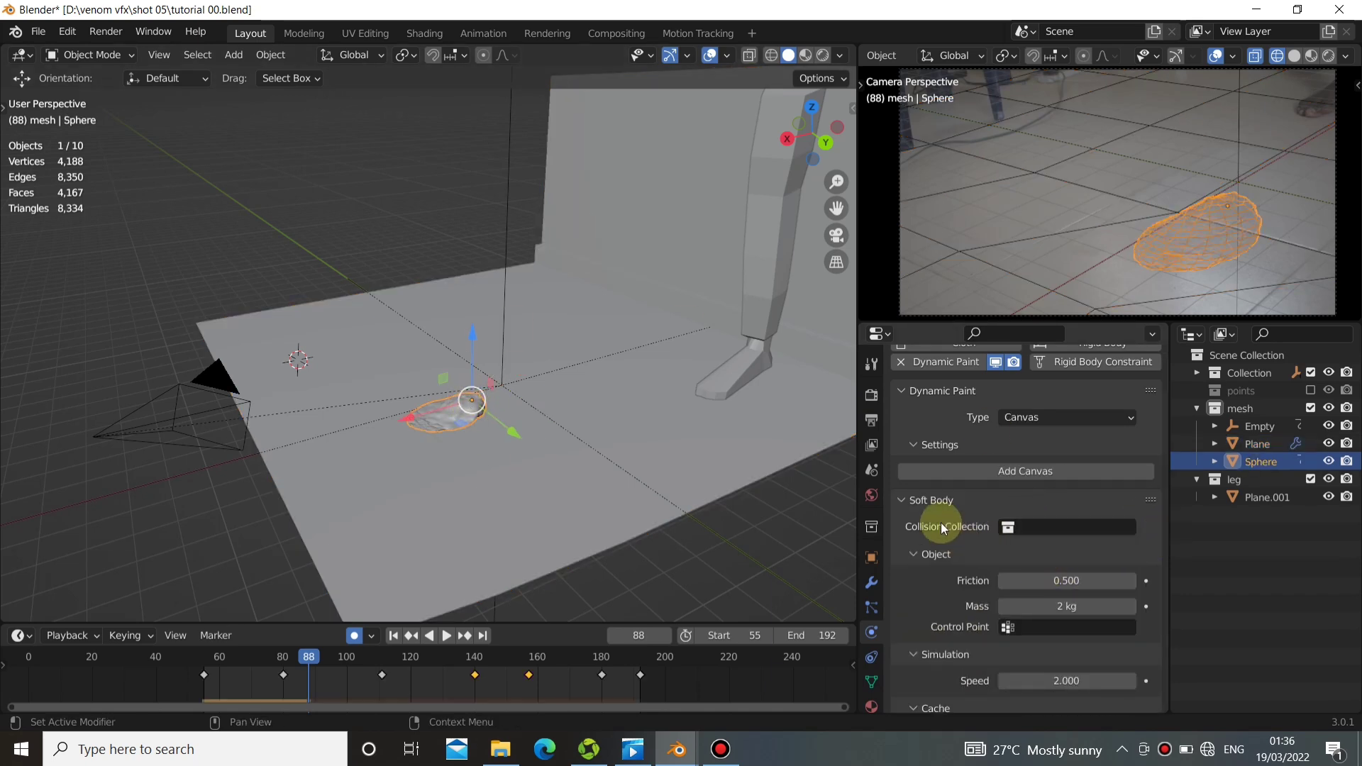
{"action": "scroll", "coordinate": [961, 488], "scroll_direction": "up", "scroll_amount": 2}
{"action": "left_click", "coordinate": [1053, 474]}
{"action": "left_click", "coordinate": [931, 467]}
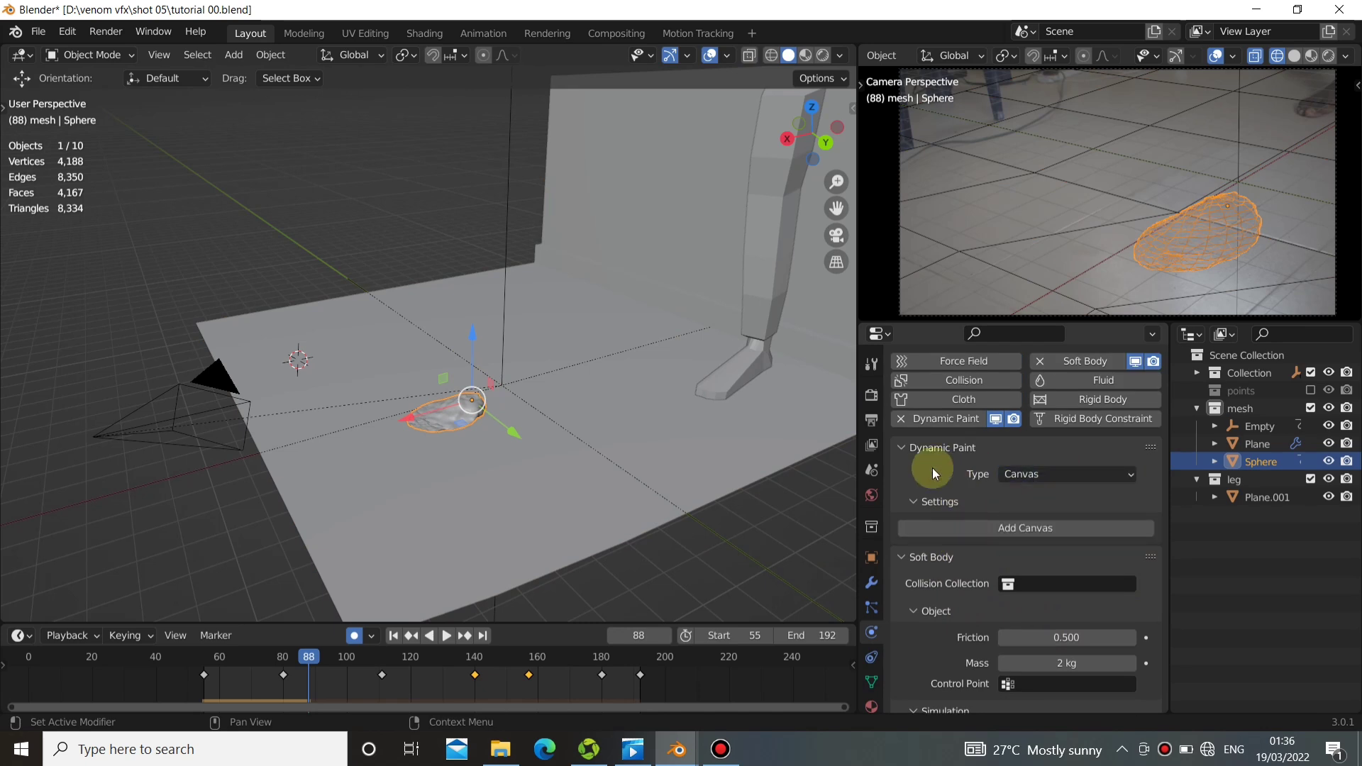
{"action": "left_click", "coordinate": [1049, 530]}
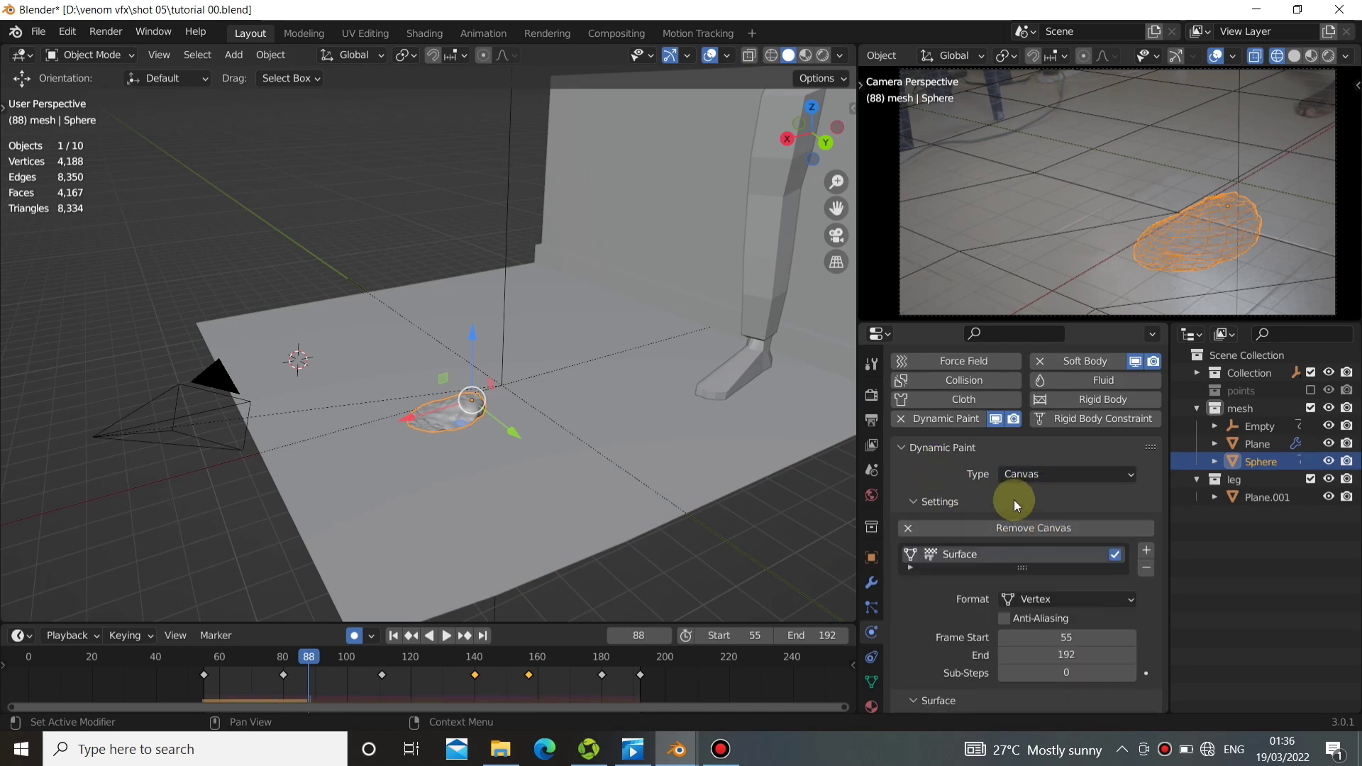
Keep the sphere's canvas surface format as Vertex and enable Anti-Aliasing.
{"action": "scroll", "coordinate": [1011, 525], "scroll_direction": "down", "scroll_amount": 1}
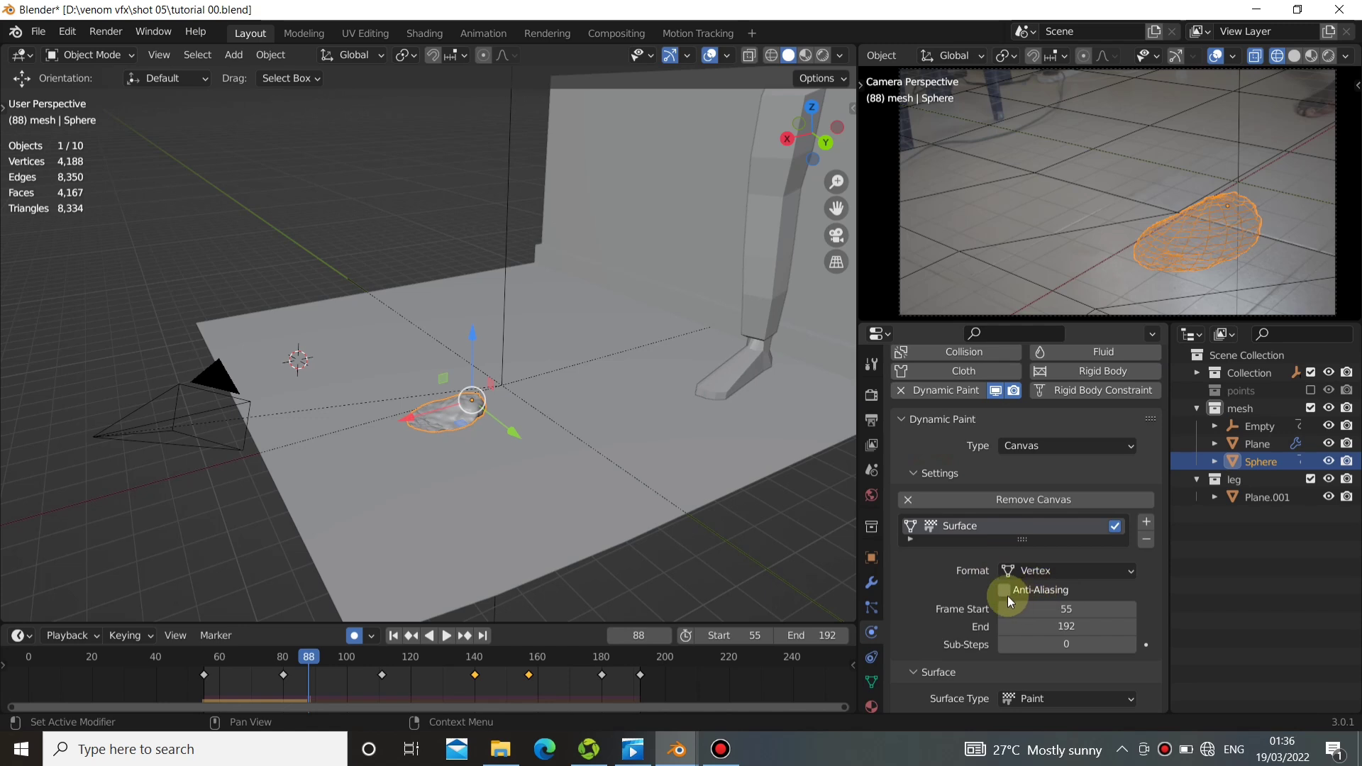
{"action": "scroll", "coordinate": [1047, 586], "scroll_direction": "down", "scroll_amount": 1}
{"action": "left_click", "coordinate": [1045, 546]}
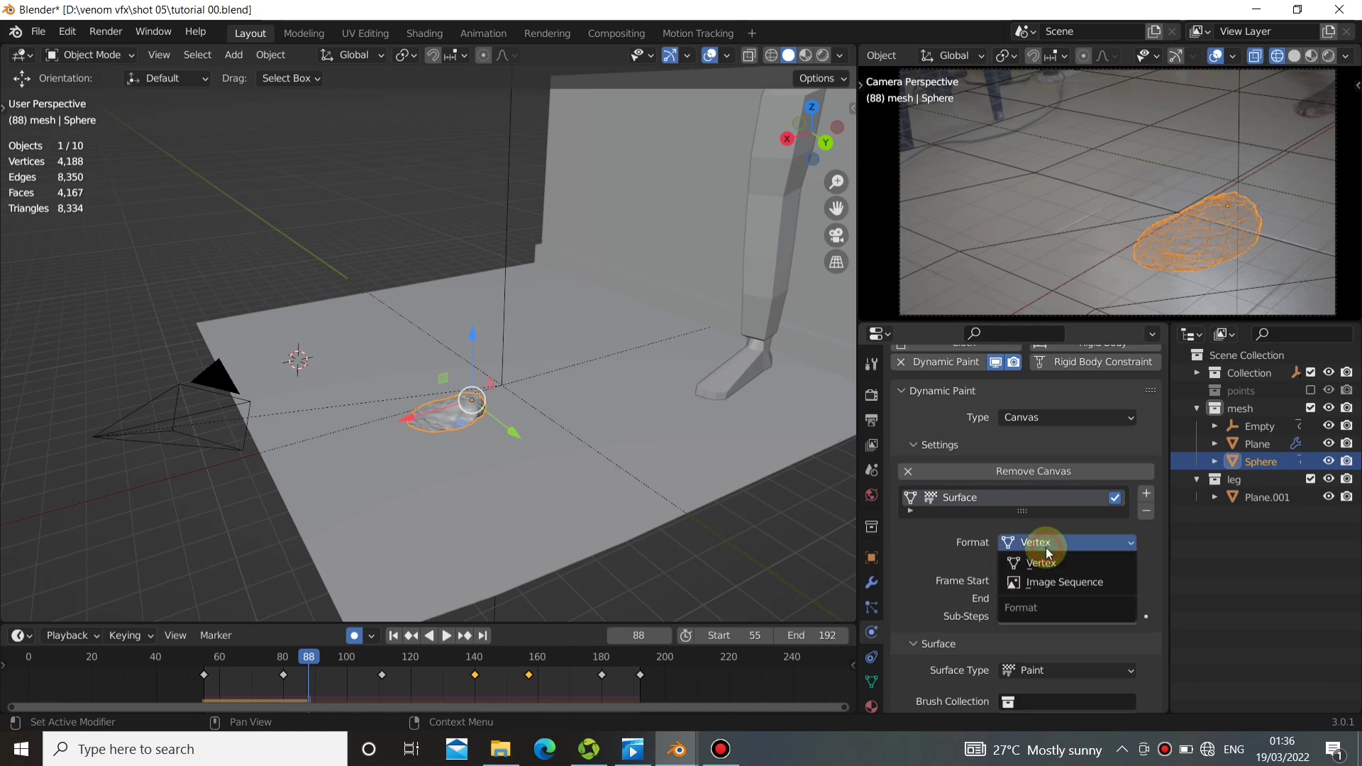
{"action": "left_click", "coordinate": [1046, 549]}
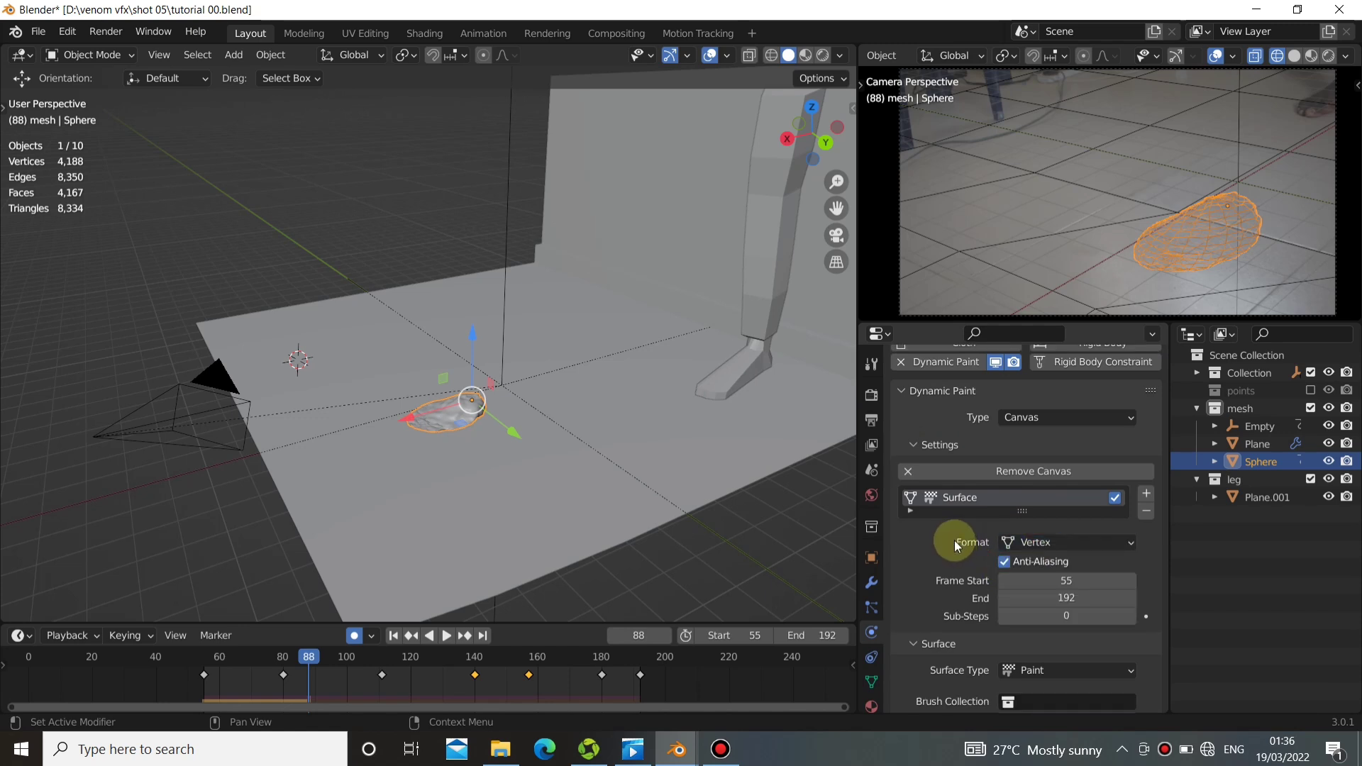
Set the surface type of the sphere's canvas to Weight.
{"action": "scroll", "coordinate": [1009, 568], "scroll_direction": "down", "scroll_amount": 4}
{"action": "left_click", "coordinate": [1010, 562]}
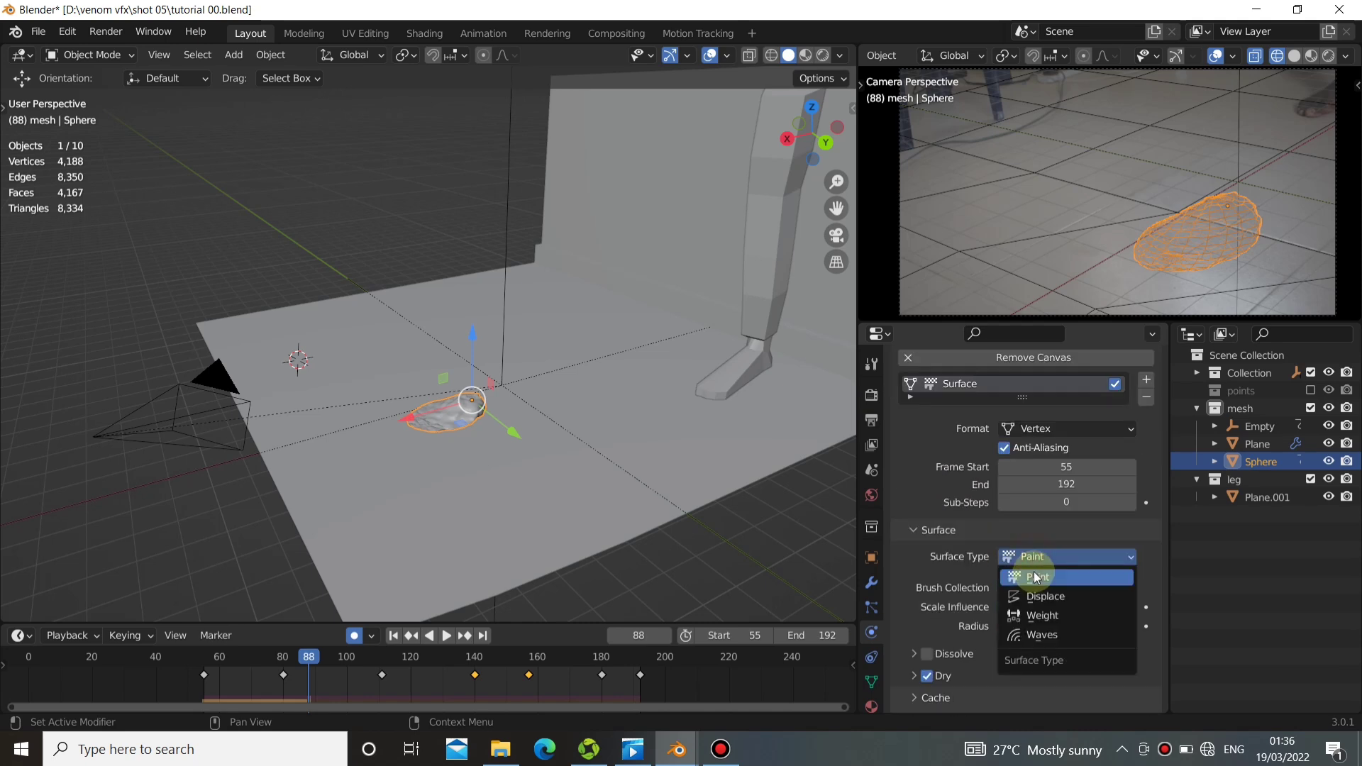
{"action": "left_click", "coordinate": [1034, 616]}
Create the output vertex group for the sphere's Dynamic Paint weight surface.
{"action": "scroll", "coordinate": [1039, 539], "scroll_direction": "down", "scroll_amount": 5}
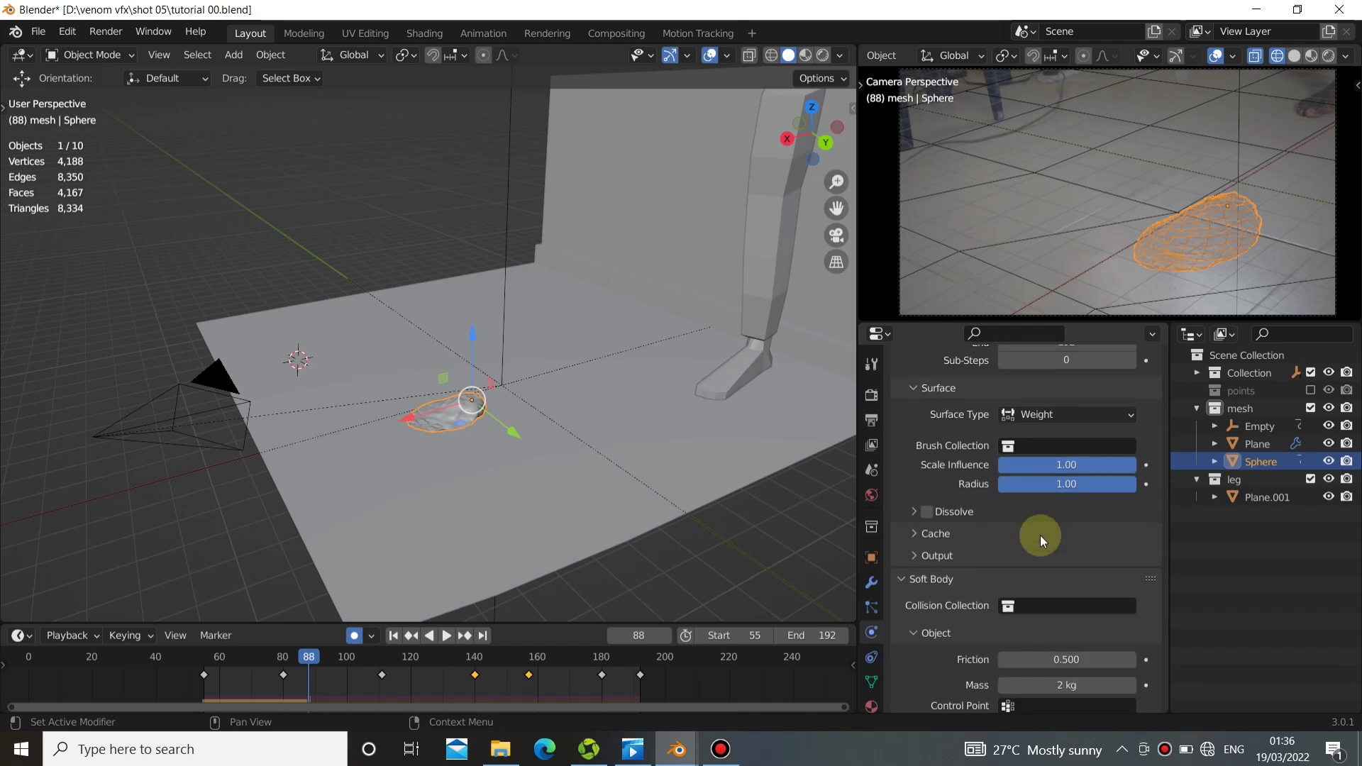
{"action": "scroll", "coordinate": [1011, 595], "scroll_direction": "down", "scroll_amount": 7}
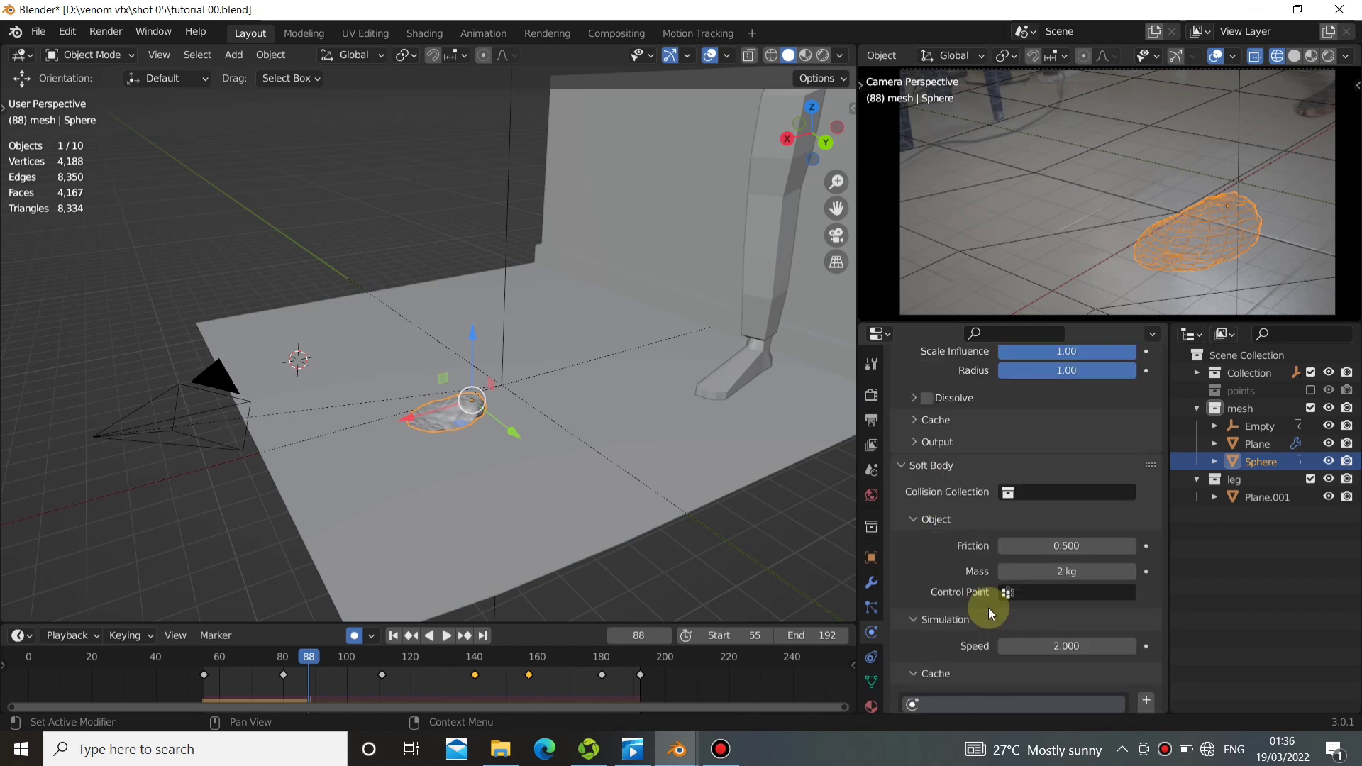
{"action": "scroll", "coordinate": [983, 605], "scroll_direction": "up", "scroll_amount": 4}
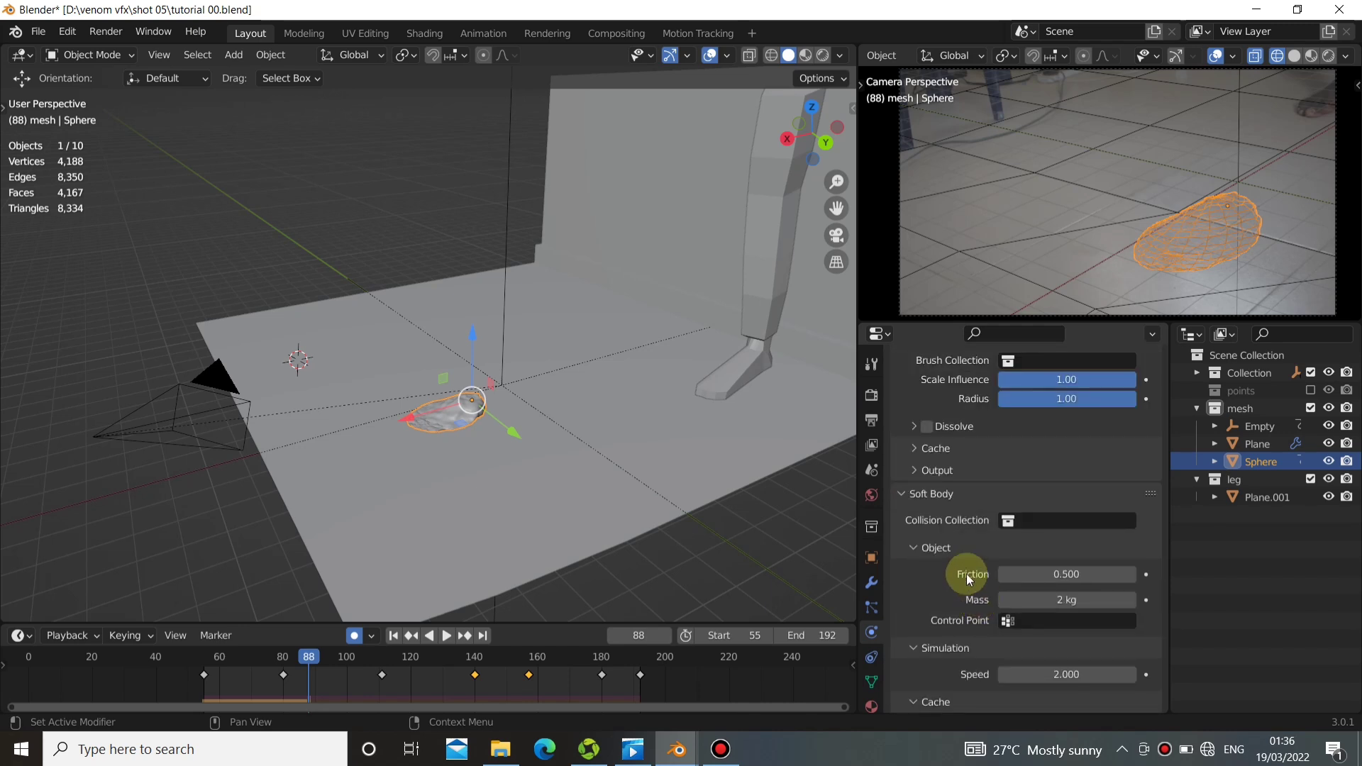
{"action": "left_click", "coordinate": [922, 471]}
{"action": "left_click", "coordinate": [1126, 500]}
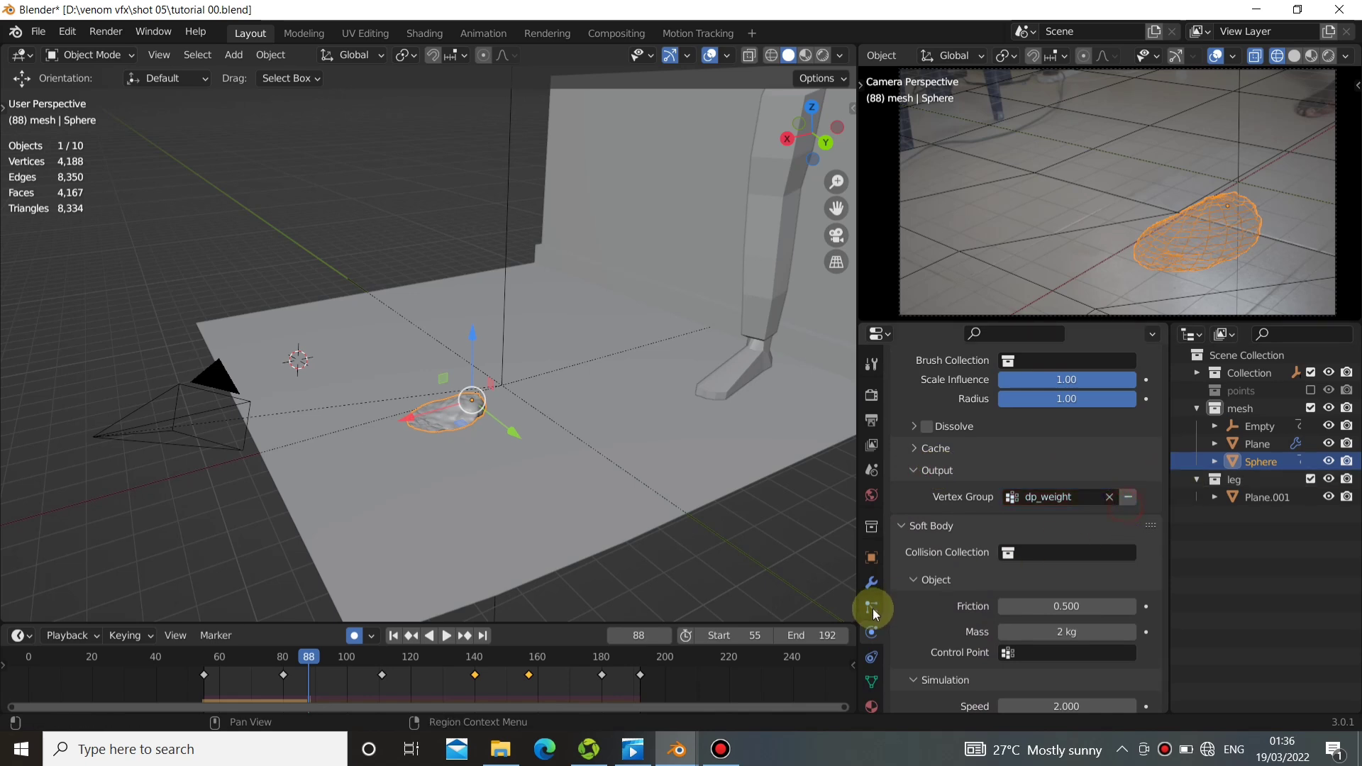
Play the simulation from frame 55 with Dynamic Paint on the sphere, and return to the start frame.
{"action": "left_click", "coordinate": [392, 639]}
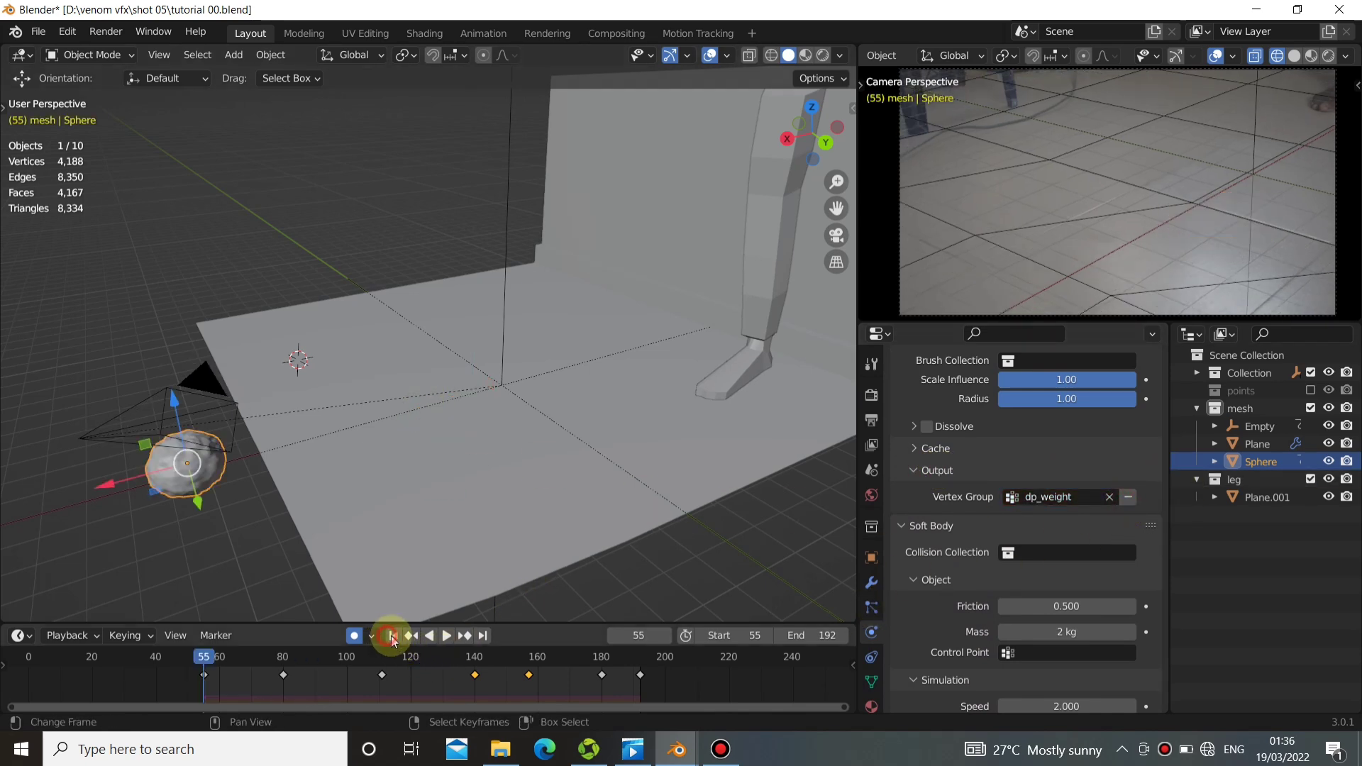
{"action": "left_click", "coordinate": [448, 634]}
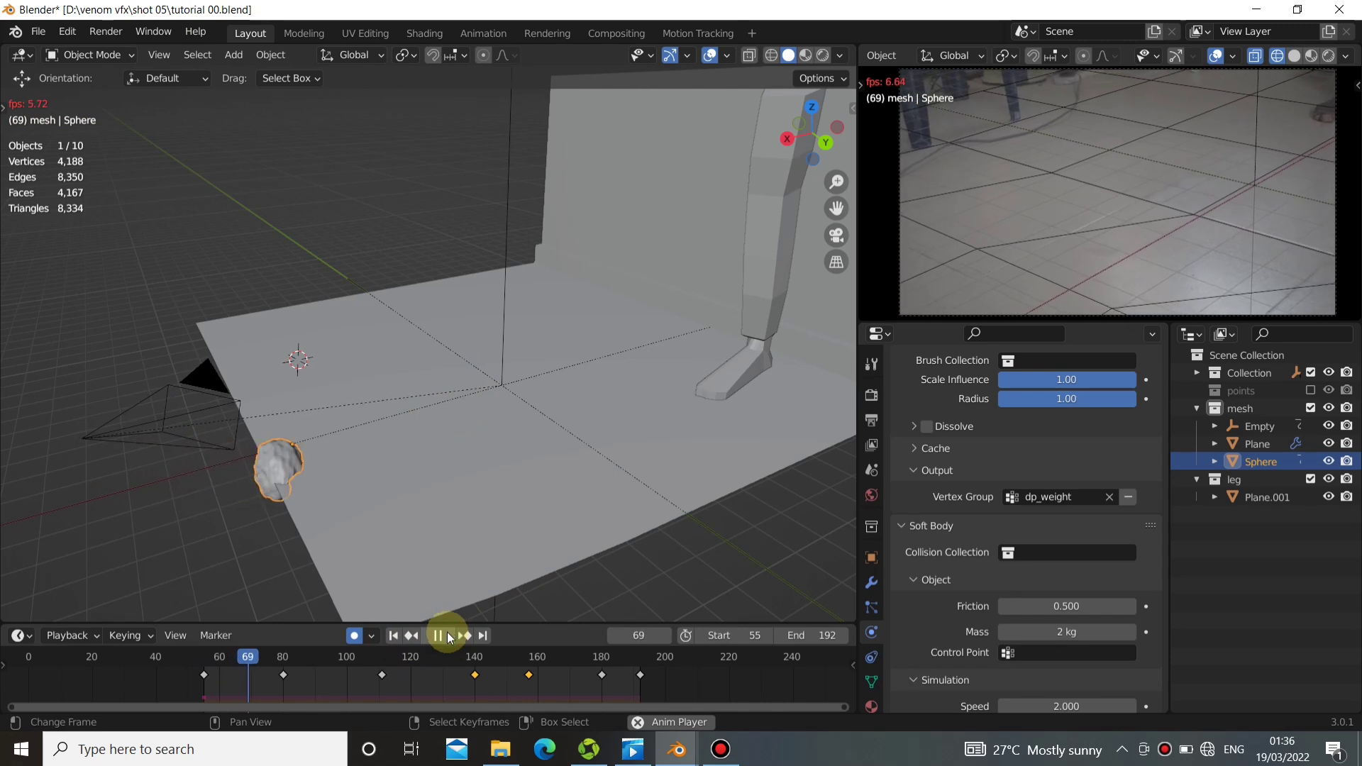
{"action": "left_click", "coordinate": [393, 635]}
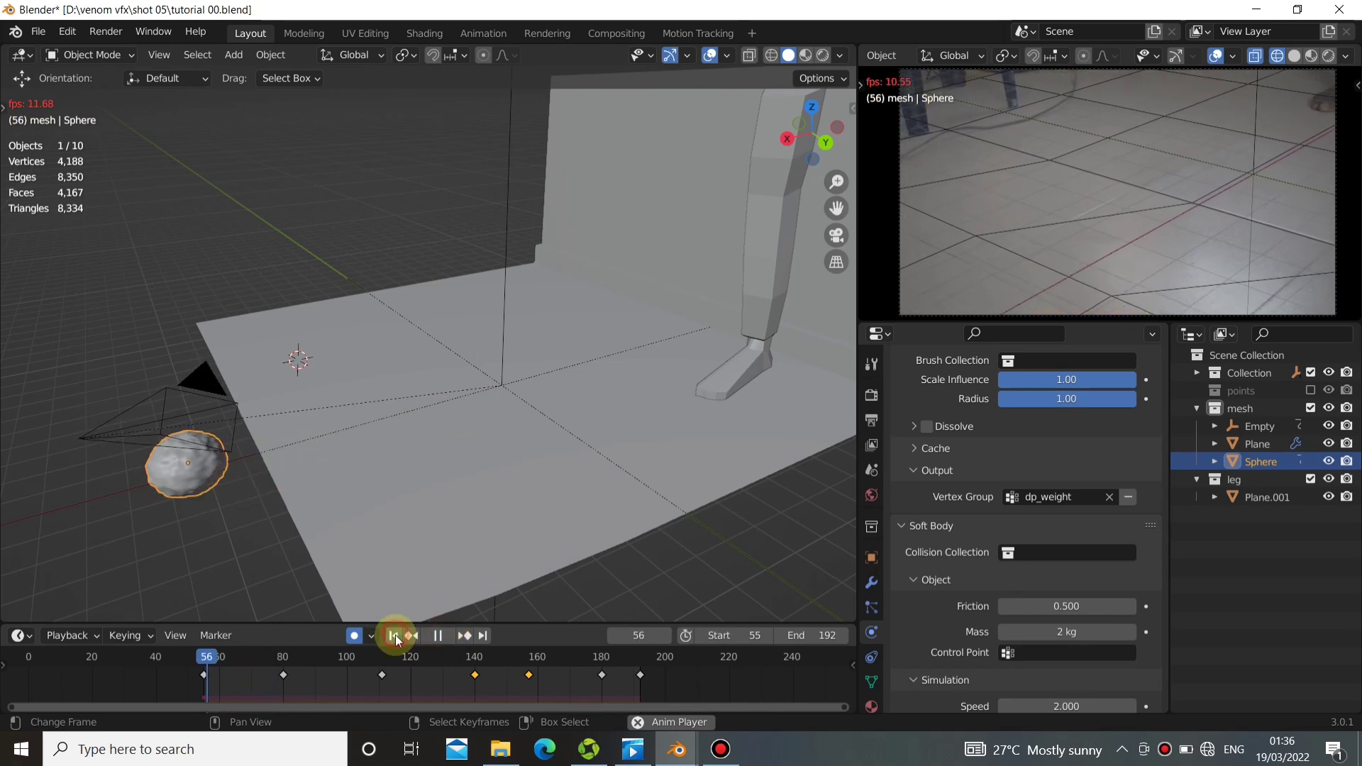
{"action": "left_click", "coordinate": [439, 636]}
{"action": "left_click", "coordinate": [395, 636]}
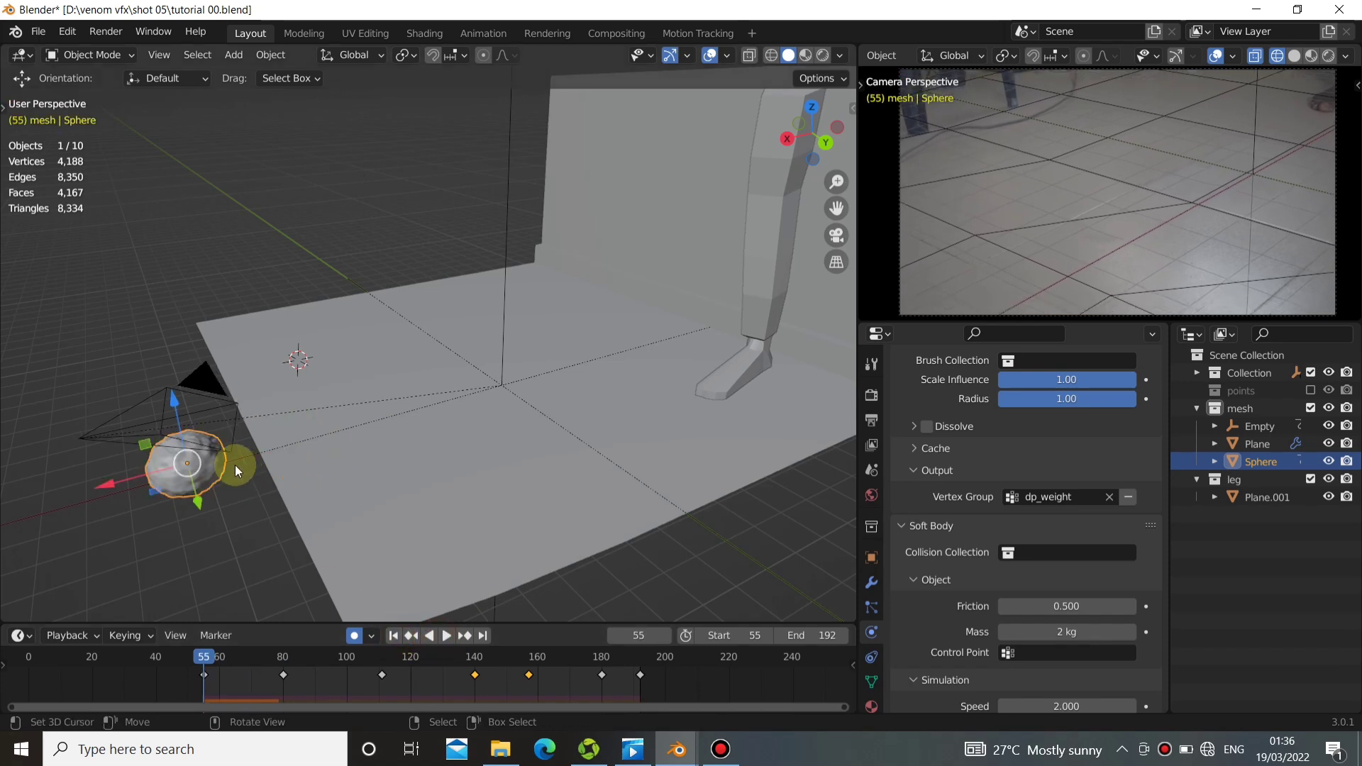
Bake the sphere's soft body simulation cache for frames 55 to 192.
{"action": "scroll", "coordinate": [922, 460], "scroll_direction": "up", "scroll_amount": 10}
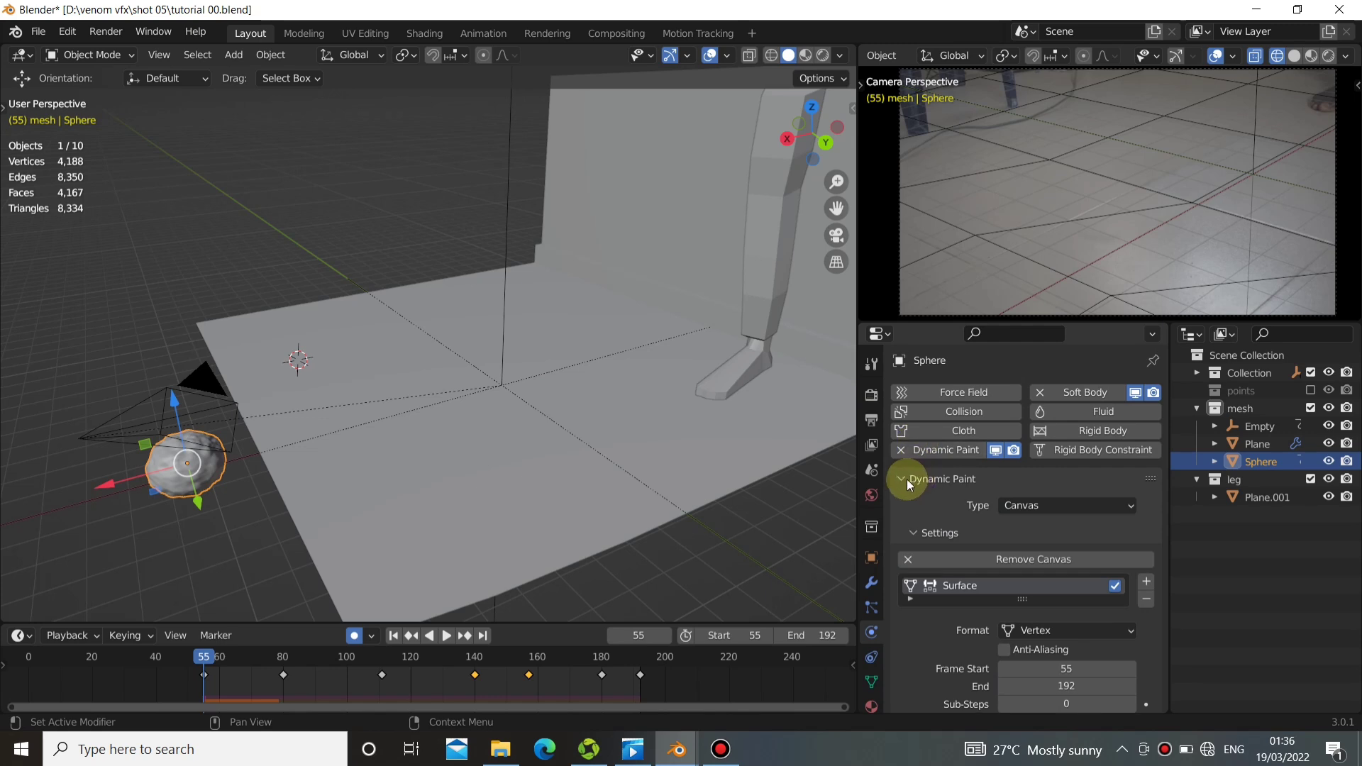
{"action": "left_click", "coordinate": [903, 477]}
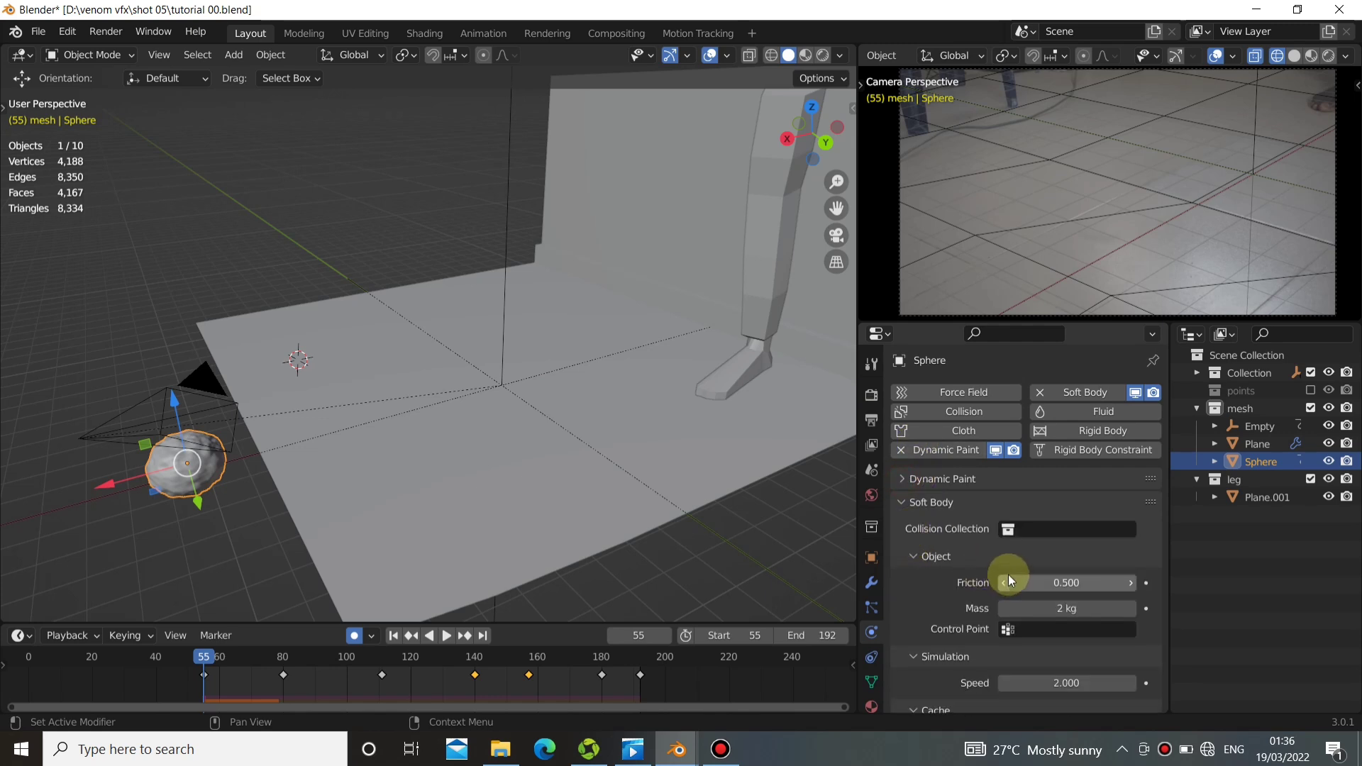
{"action": "scroll", "coordinate": [1011, 573], "scroll_direction": "down", "scroll_amount": 8}
{"action": "scroll", "coordinate": [993, 586], "scroll_direction": "down", "scroll_amount": 3}
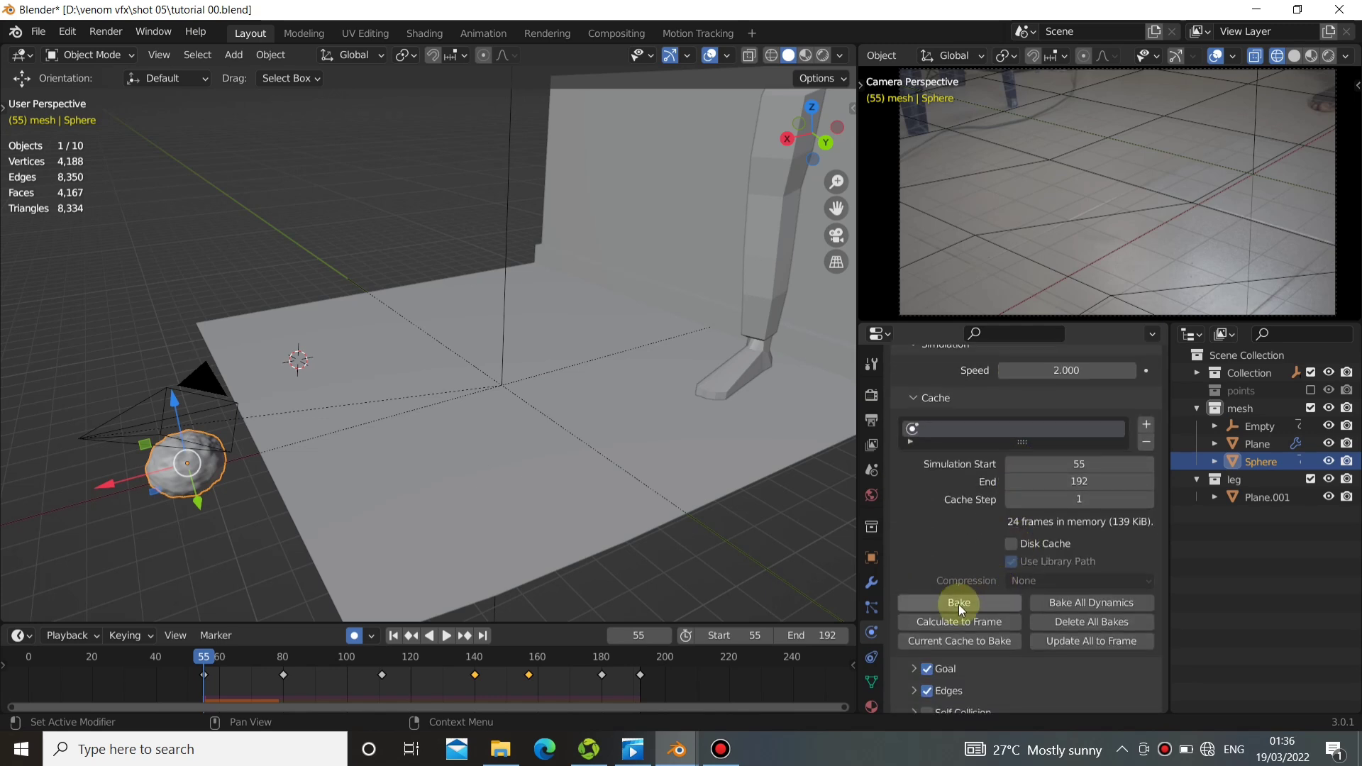
{"action": "left_click", "coordinate": [963, 601]}
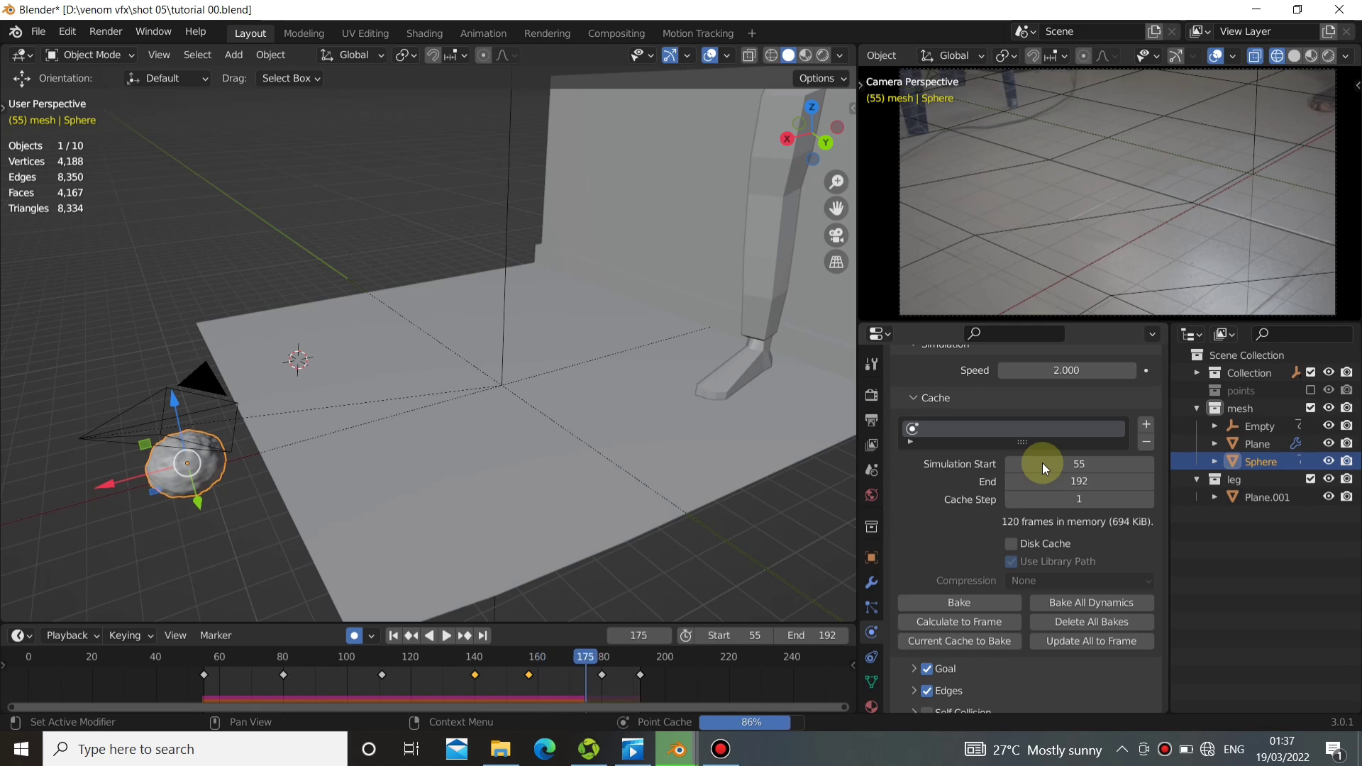
Reopen the sphere's Dynamic Paint settings, play the baked soft body animation, and return to the start frame.
{"action": "scroll", "coordinate": [1021, 436], "scroll_direction": "up", "scroll_amount": 5}
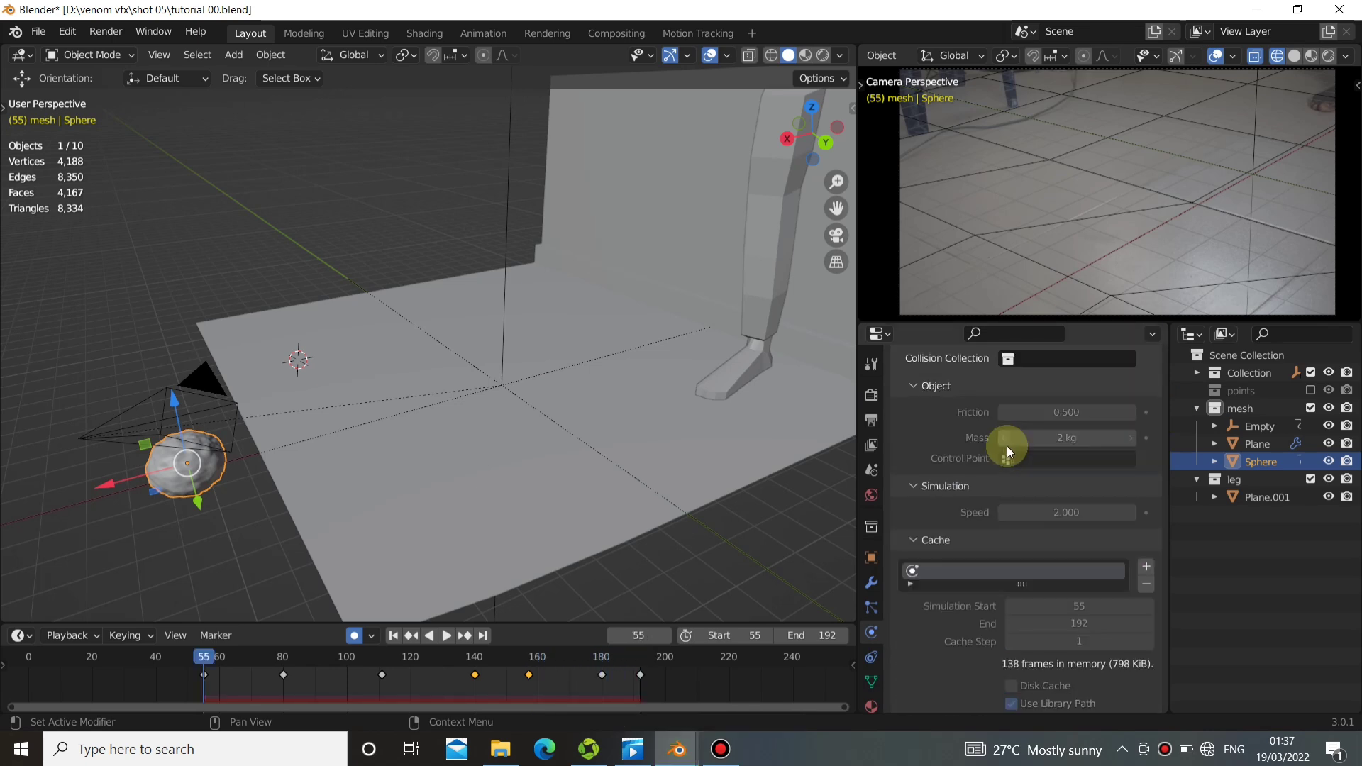
{"action": "scroll", "coordinate": [1006, 446], "scroll_direction": "up", "scroll_amount": 5}
{"action": "left_click", "coordinate": [910, 502]}
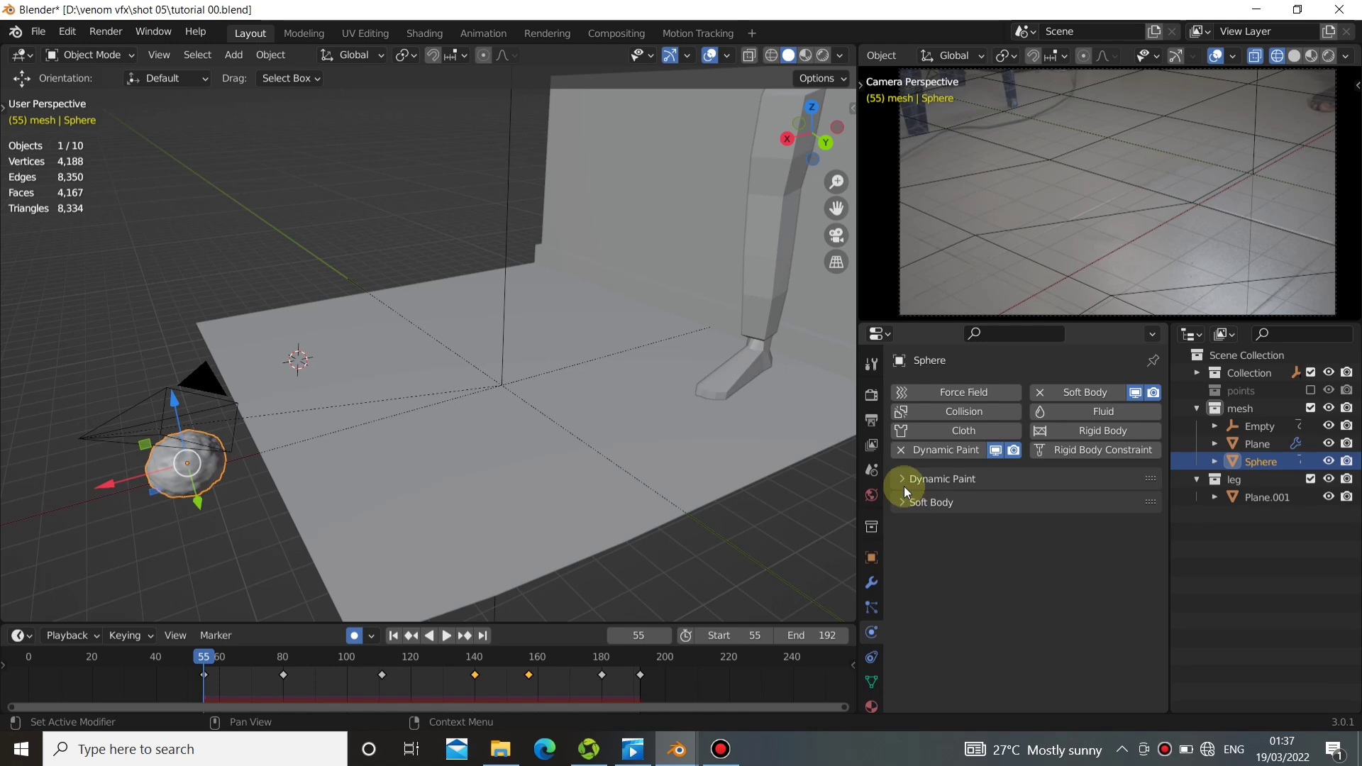
{"action": "left_click", "coordinate": [903, 480]}
{"action": "left_click", "coordinate": [440, 635]}
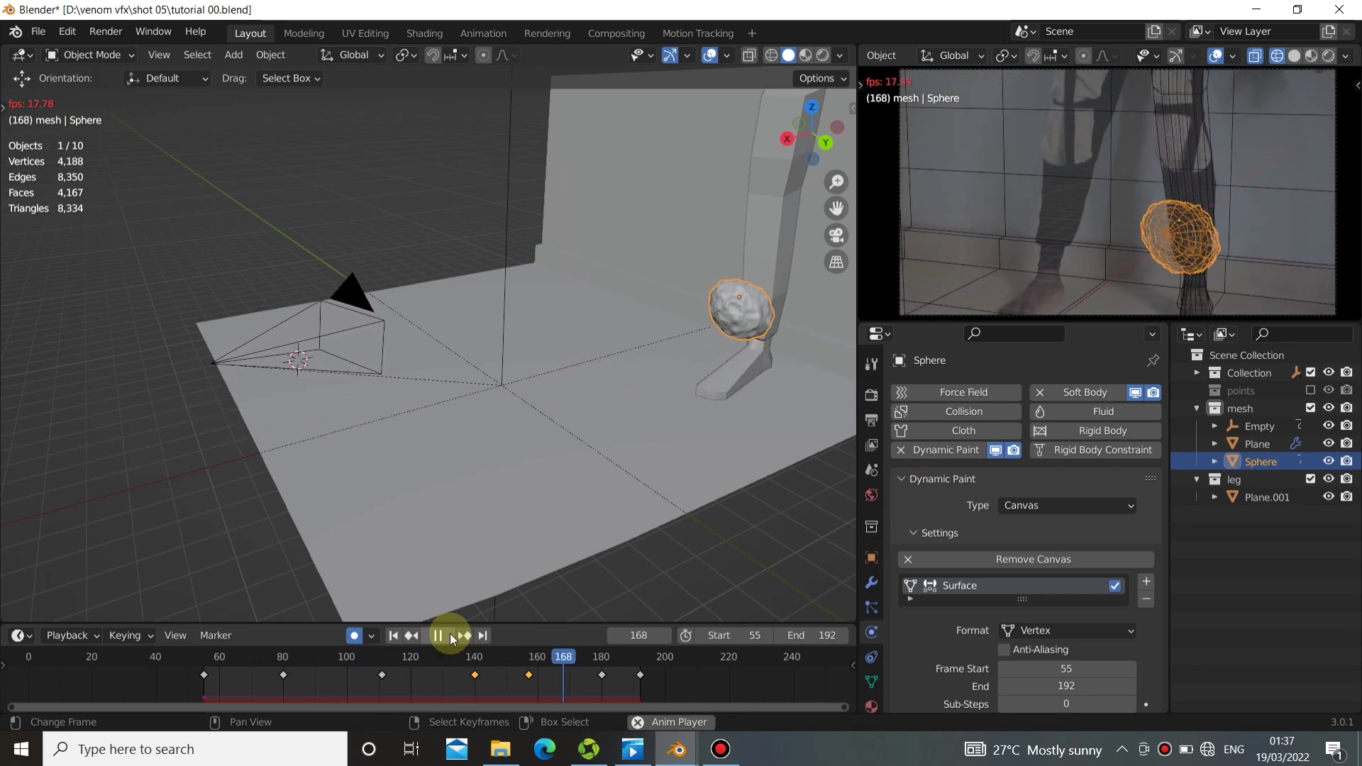
{"action": "left_click", "coordinate": [450, 633]}
{"action": "left_click_drag", "start_coordinate": [426, 656], "coordinate": [391, 656]}
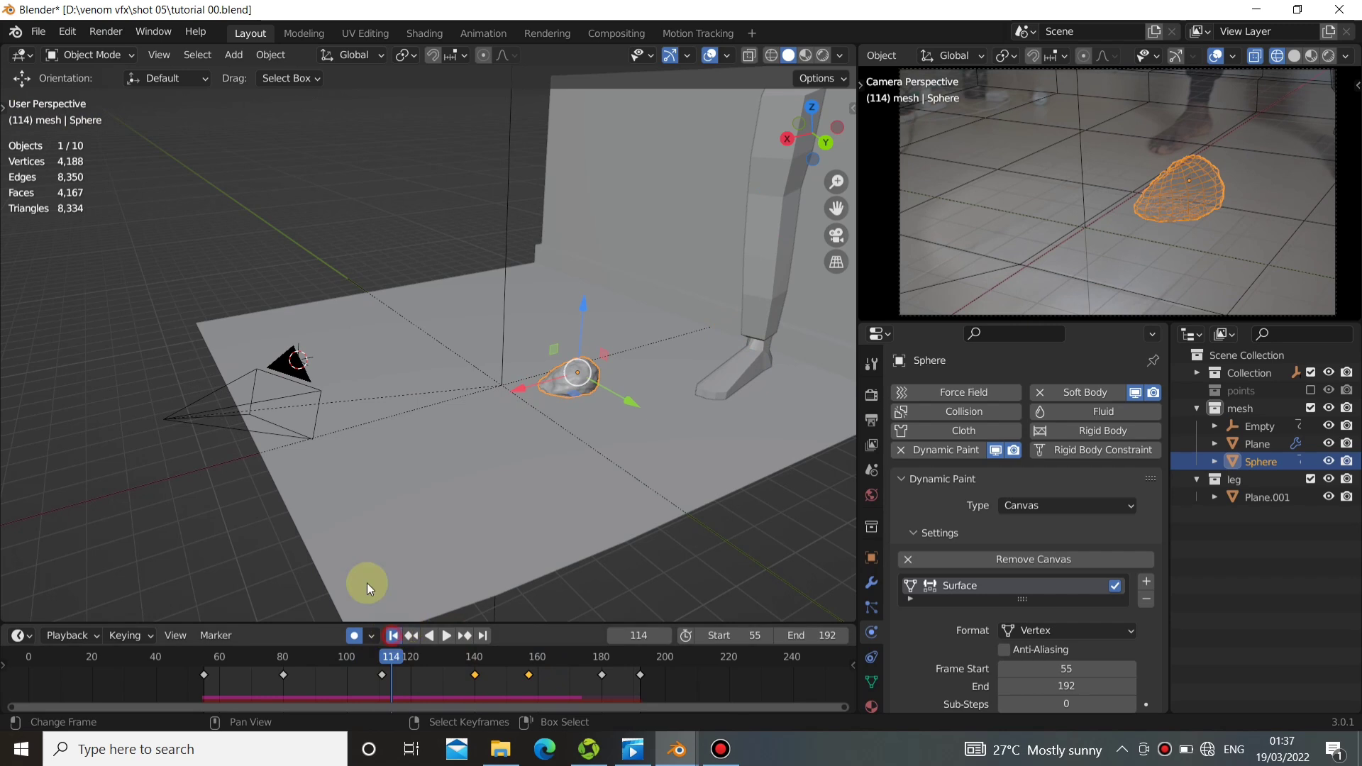
{"action": "key", "text": "shift+Left"}
Switch the sphere to Weight Paint mode and play the animation to view its contact weights, stopping at frame 97.
{"action": "left_click", "coordinate": [59, 58]}
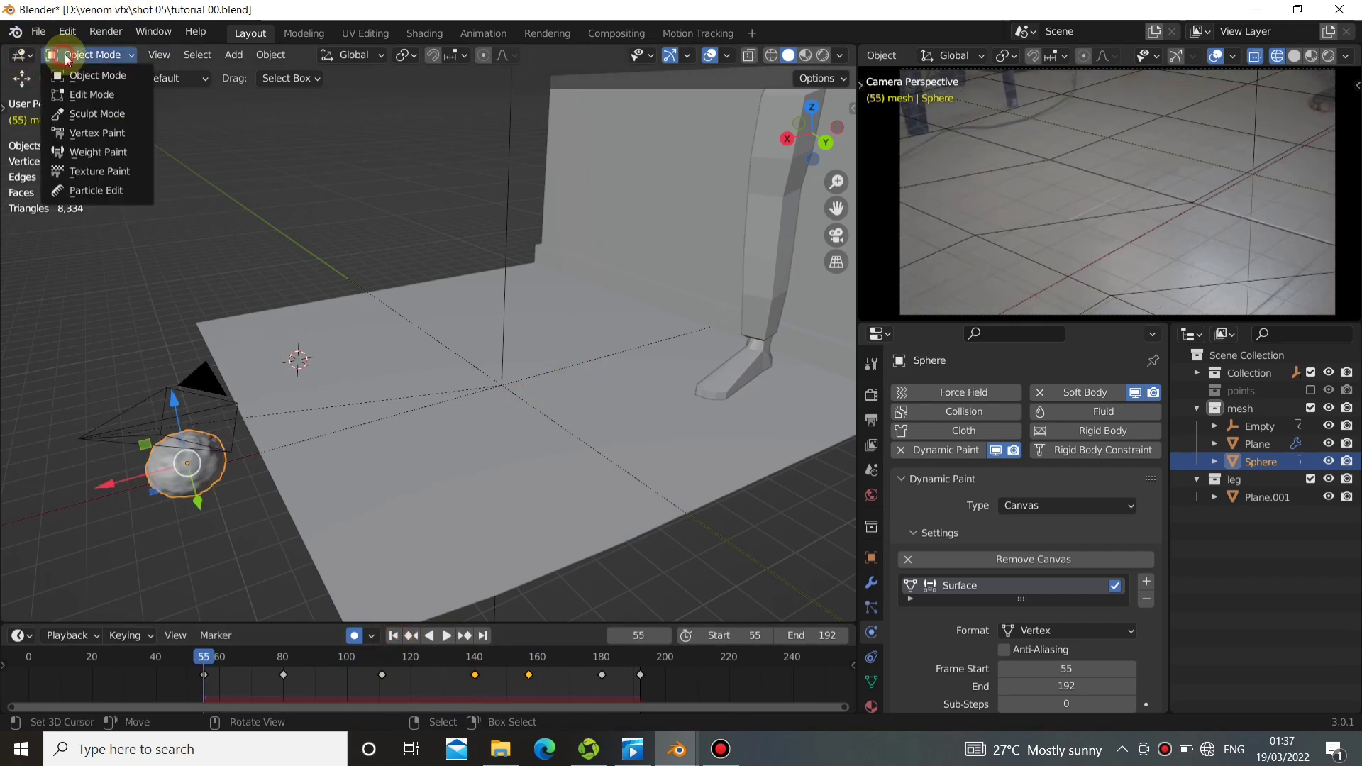
{"action": "left_click", "coordinate": [81, 154]}
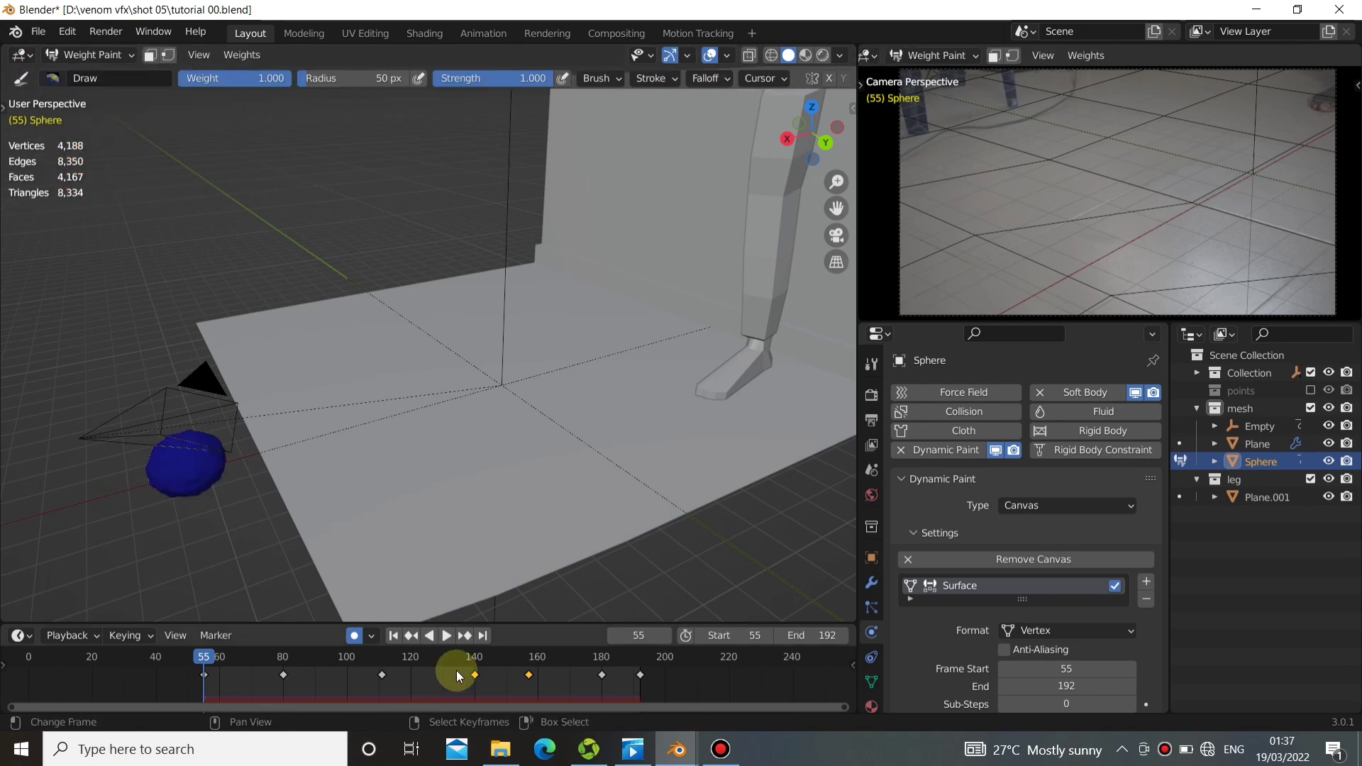
{"action": "left_click", "coordinate": [451, 634]}
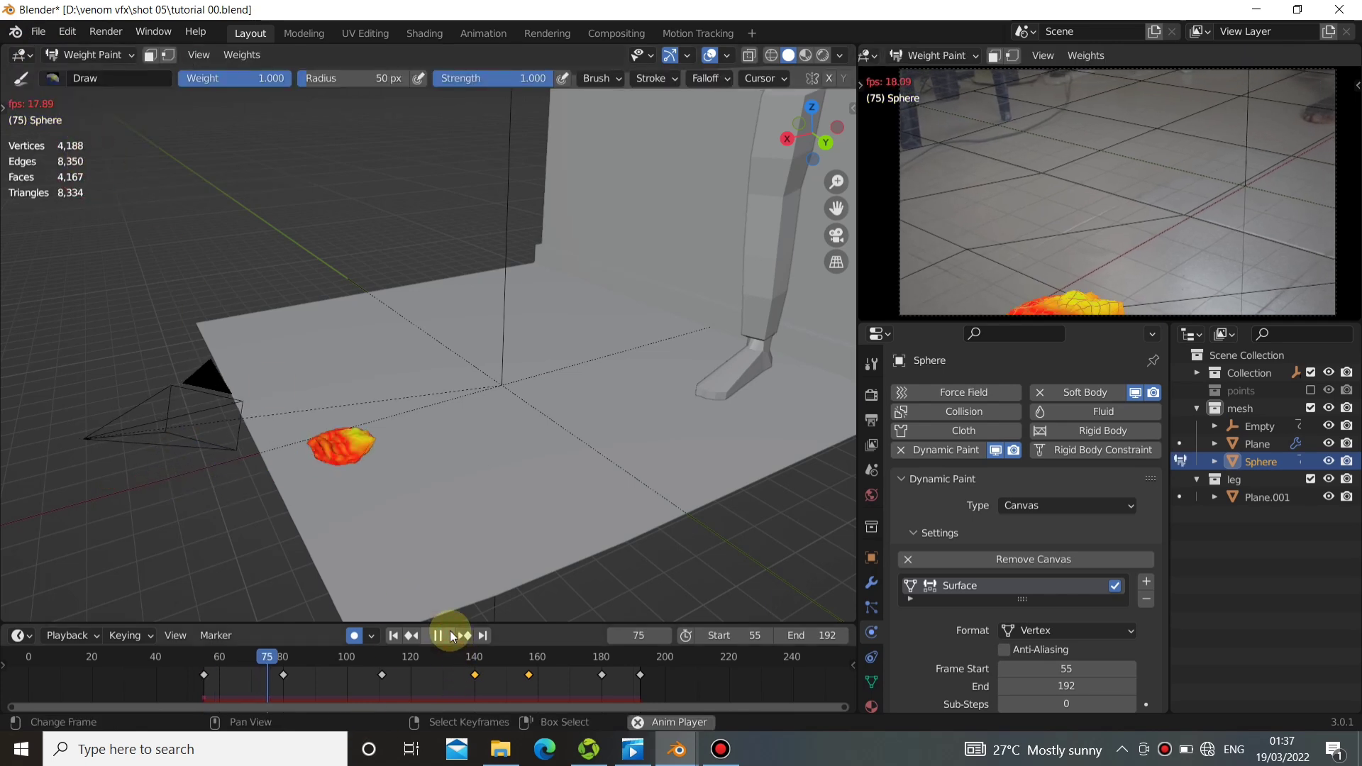
{"action": "left_click", "coordinate": [450, 632]}
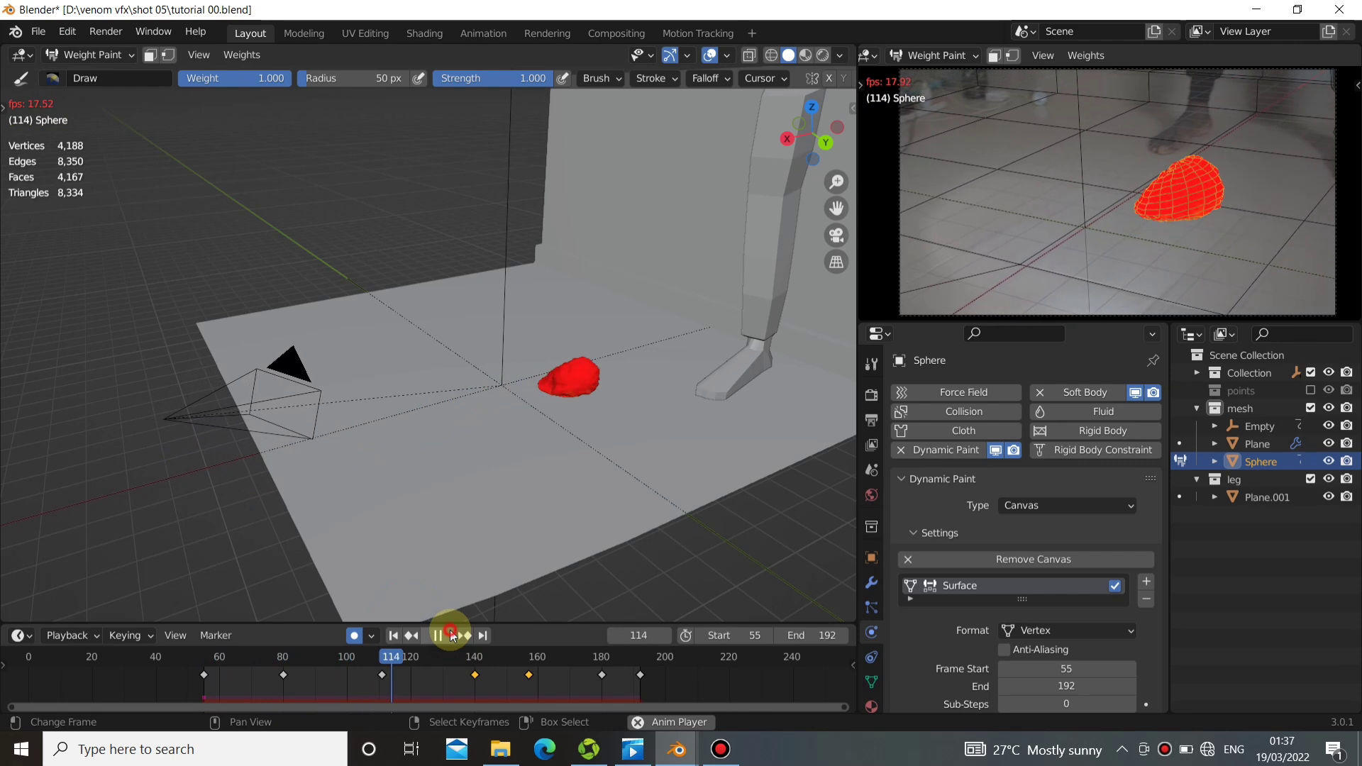
{"action": "left_click", "coordinate": [334, 674]}
{"action": "key", "text": "space"}
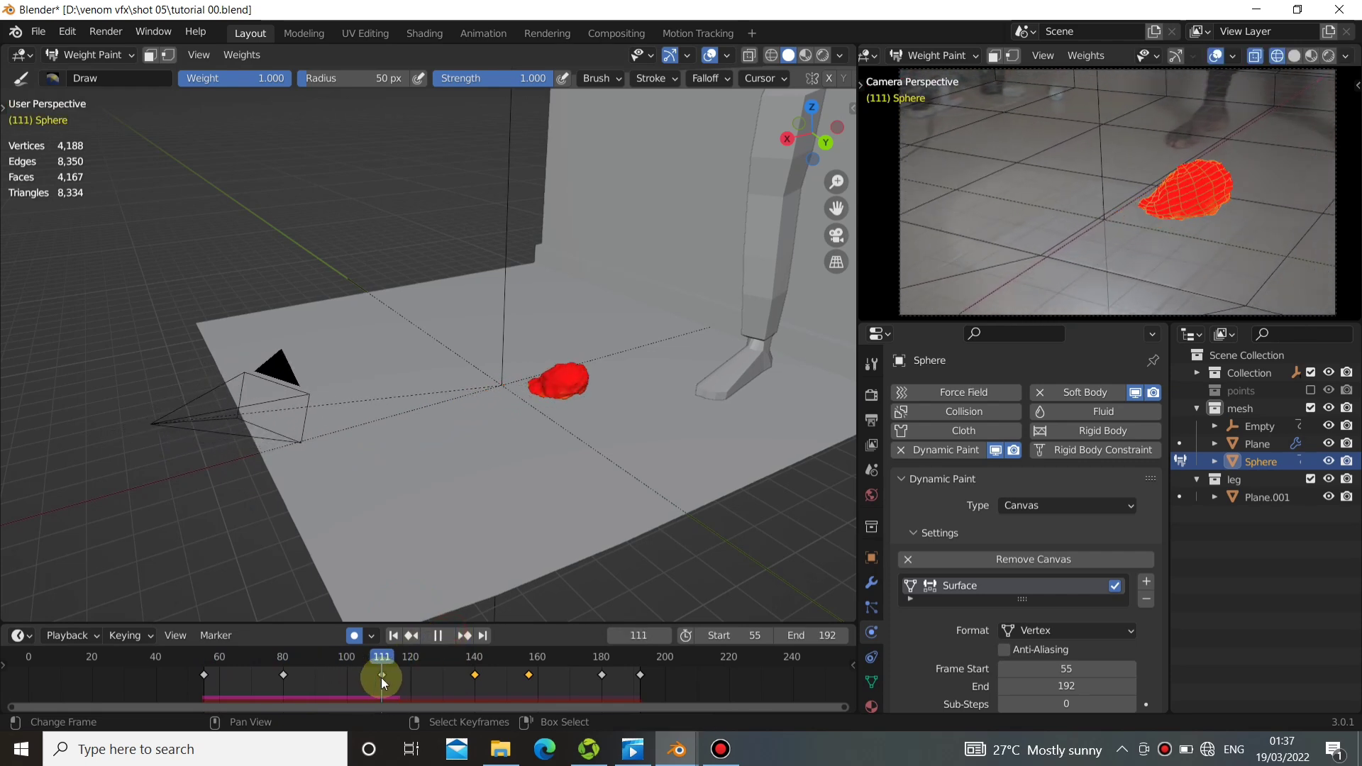
{"action": "key", "text": "space"}
{"action": "left_click", "coordinate": [338, 678]}
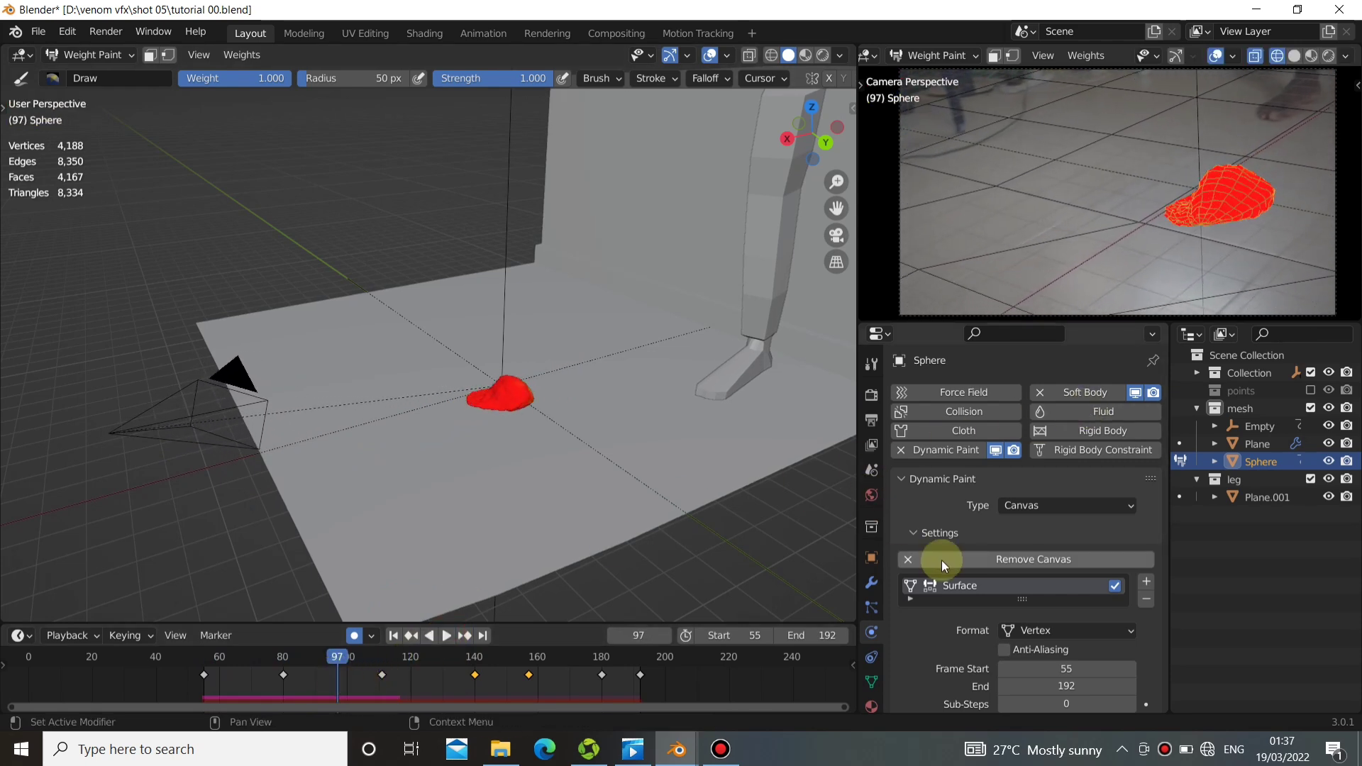
Set the radius of the sphere's weight surface to 0.63 and replay the animation from the start frame to frame 86.
{"action": "scroll", "coordinate": [986, 581], "scroll_direction": "down", "scroll_amount": 6}
{"action": "scroll", "coordinate": [993, 578], "scroll_direction": "down", "scroll_amount": 3}
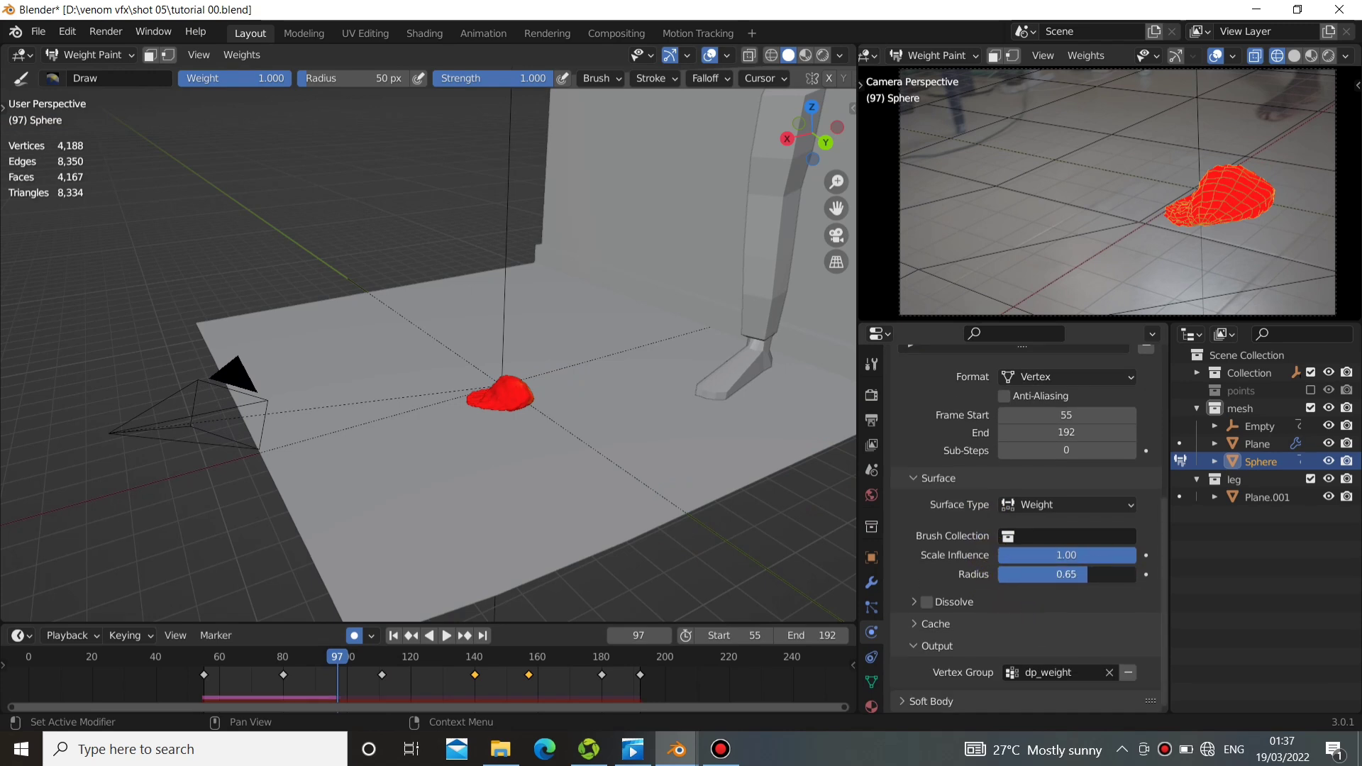
{"action": "left_click_drag", "start_coordinate": [1080, 578], "coordinate": [1077, 578]}
{"action": "left_click", "coordinate": [395, 634]}
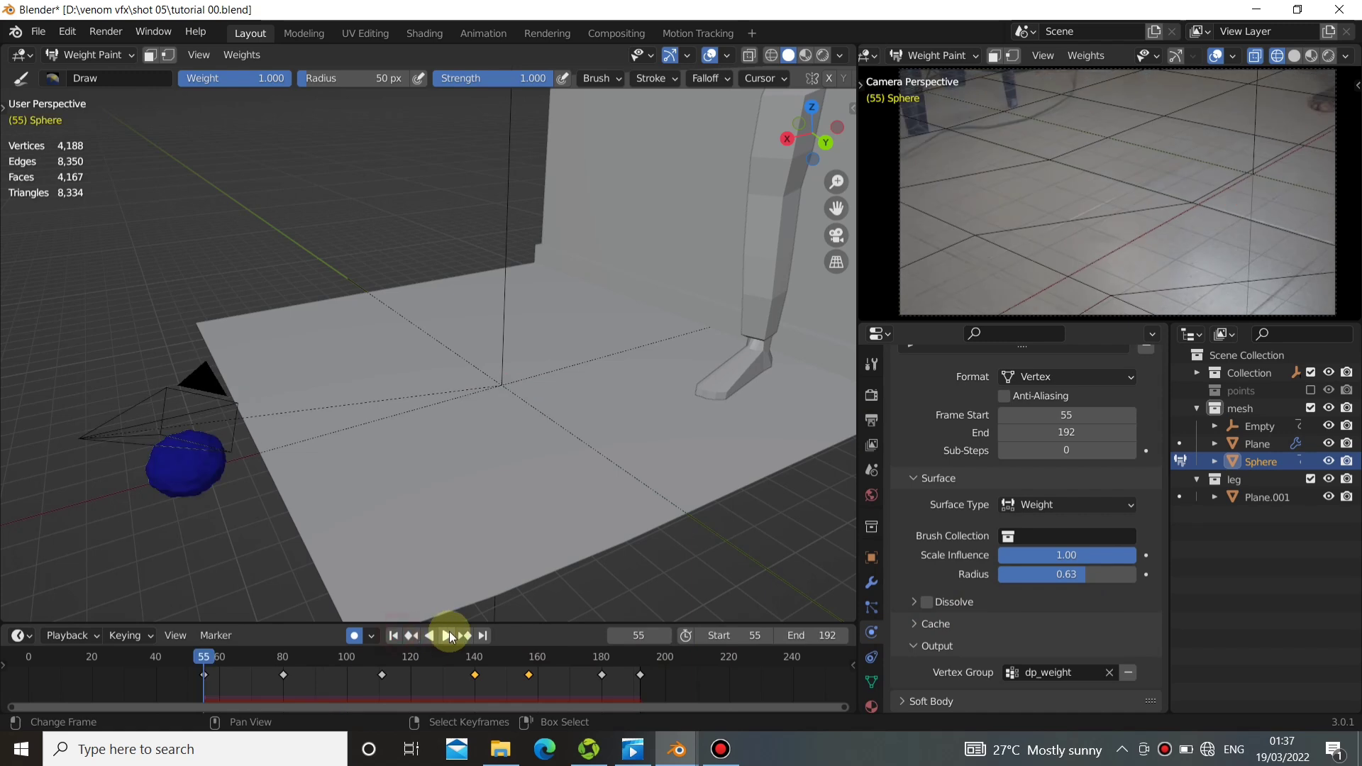
{"action": "left_click", "coordinate": [449, 633]}
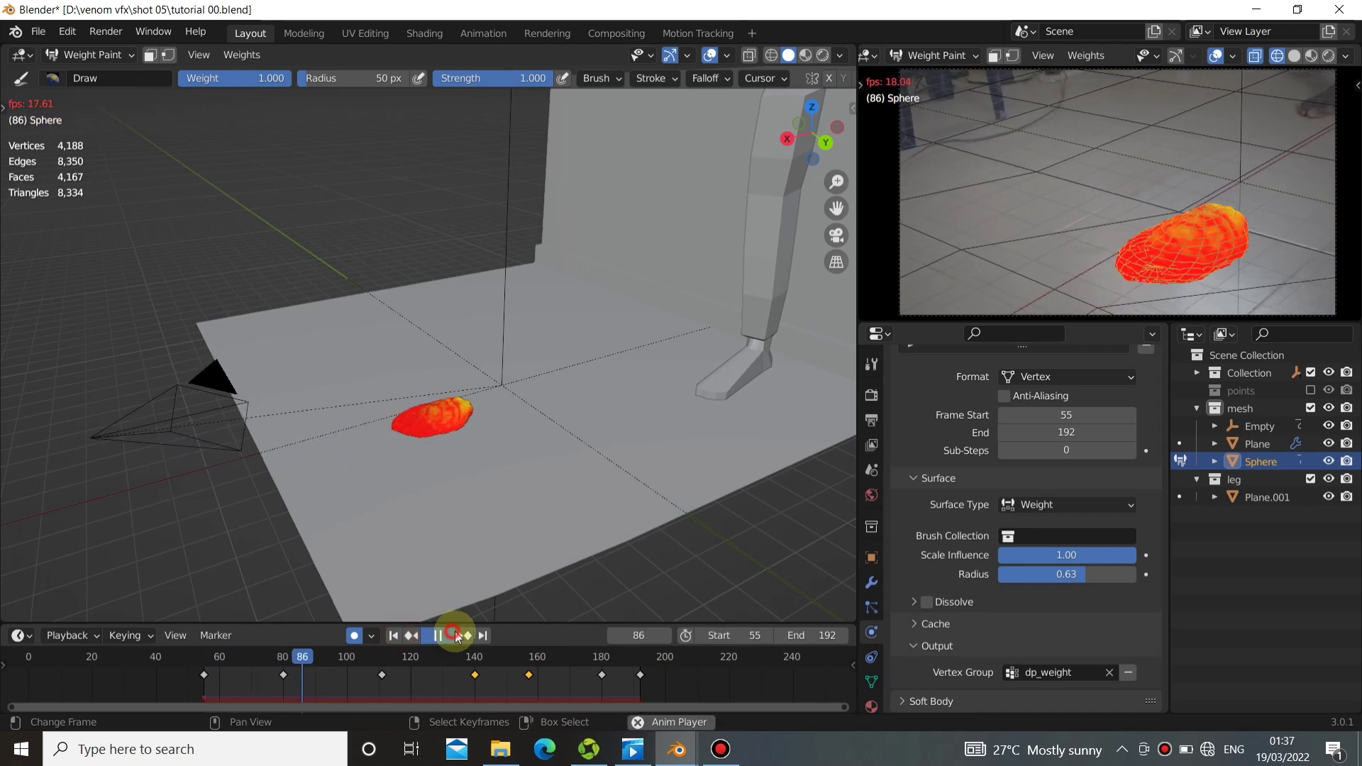
{"action": "left_click", "coordinate": [447, 631]}
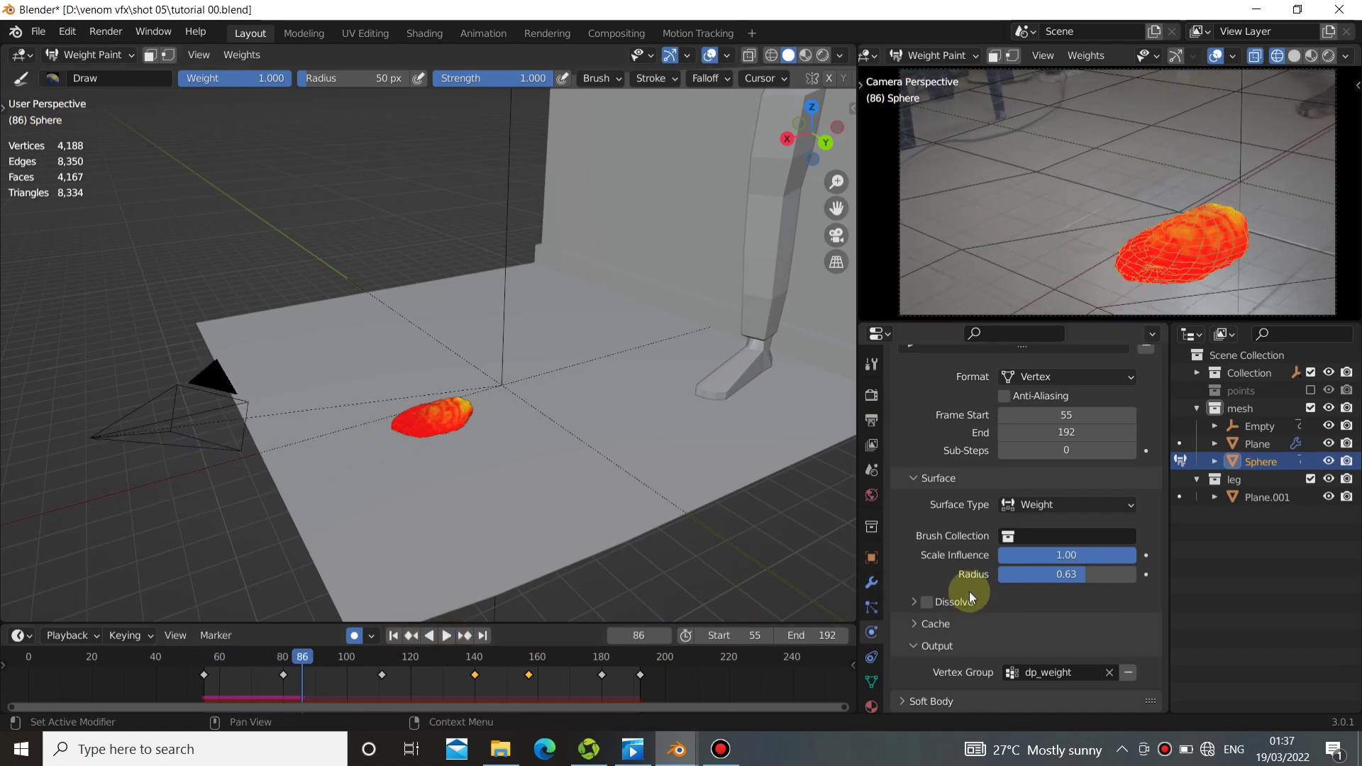
Enable Dissolve with a time of 15 on the sphere's weight surface and replay the animation from the start frame.
{"action": "left_click", "coordinate": [911, 602]}
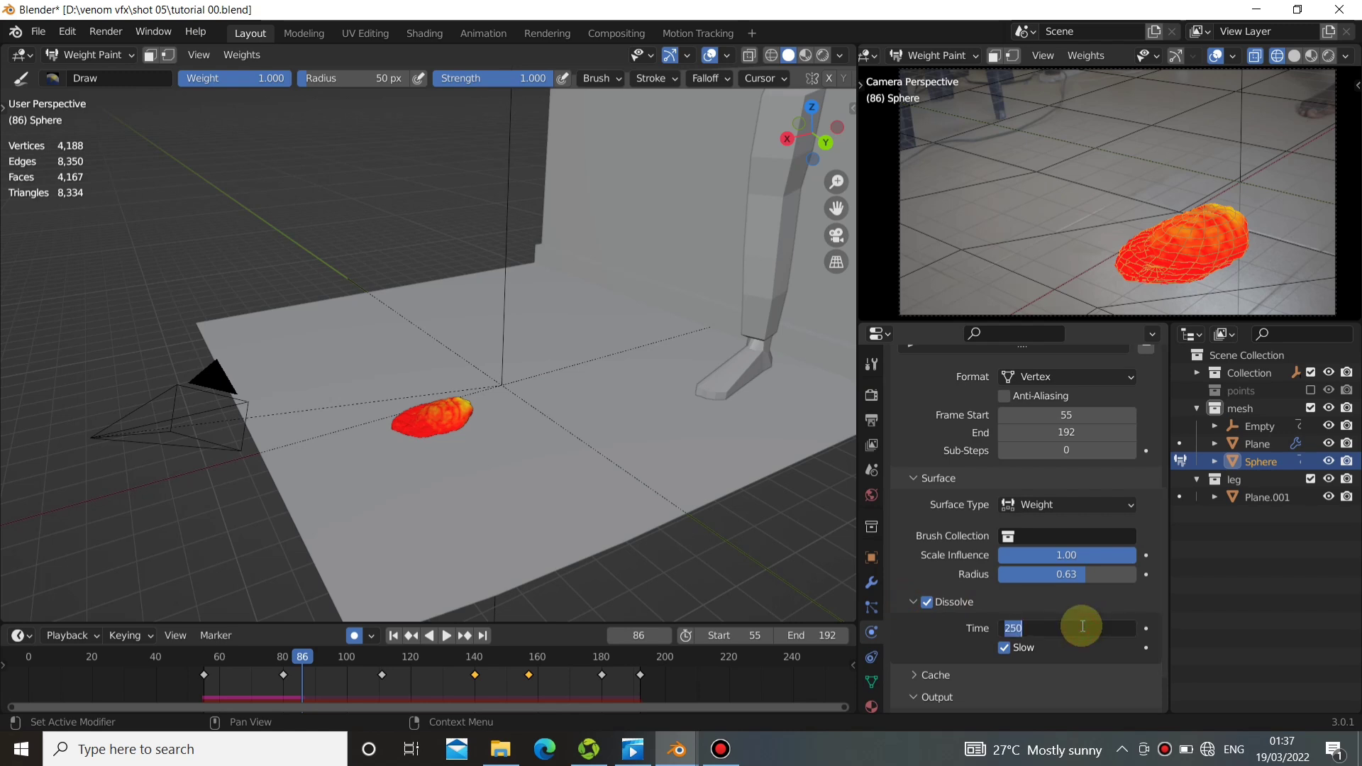
{"action": "key", "text": "Return"}
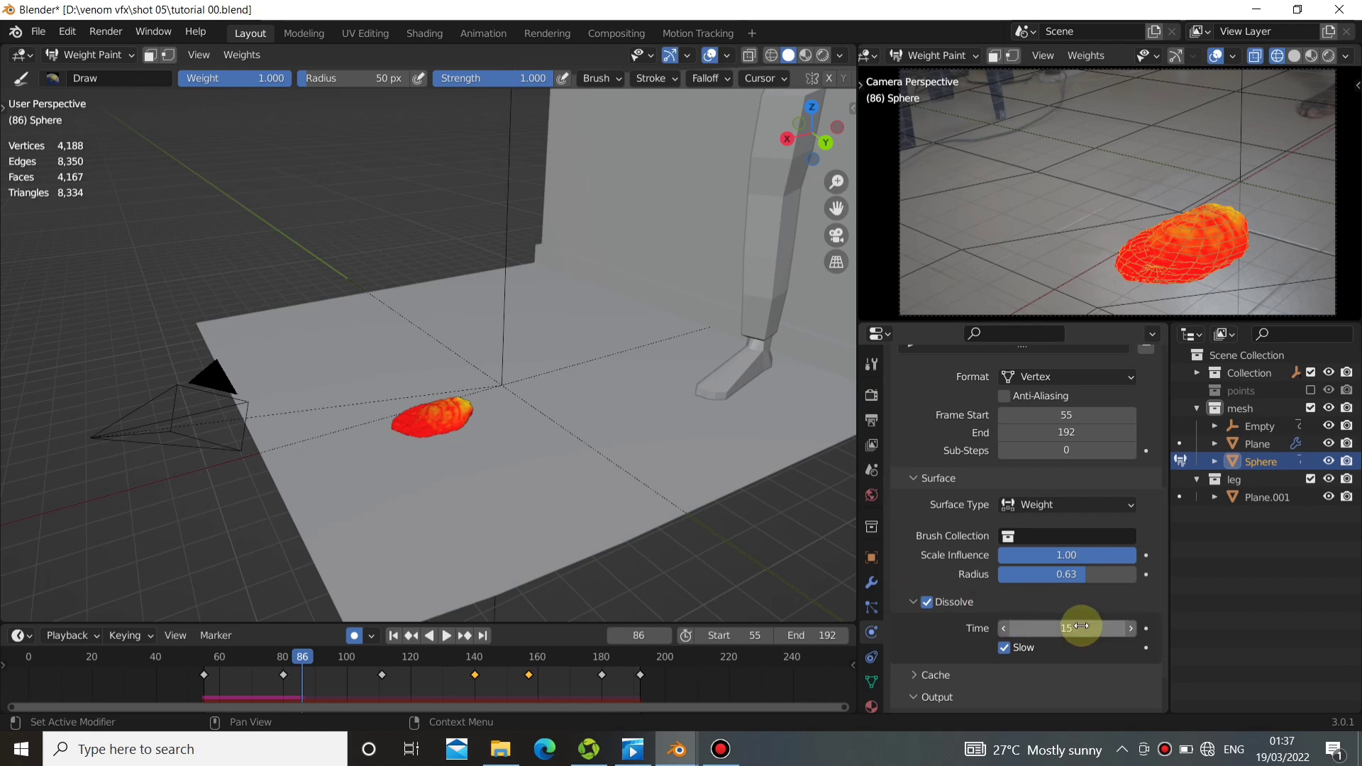
{"action": "left_click", "coordinate": [393, 636]}
{"action": "left_click", "coordinate": [445, 636]}
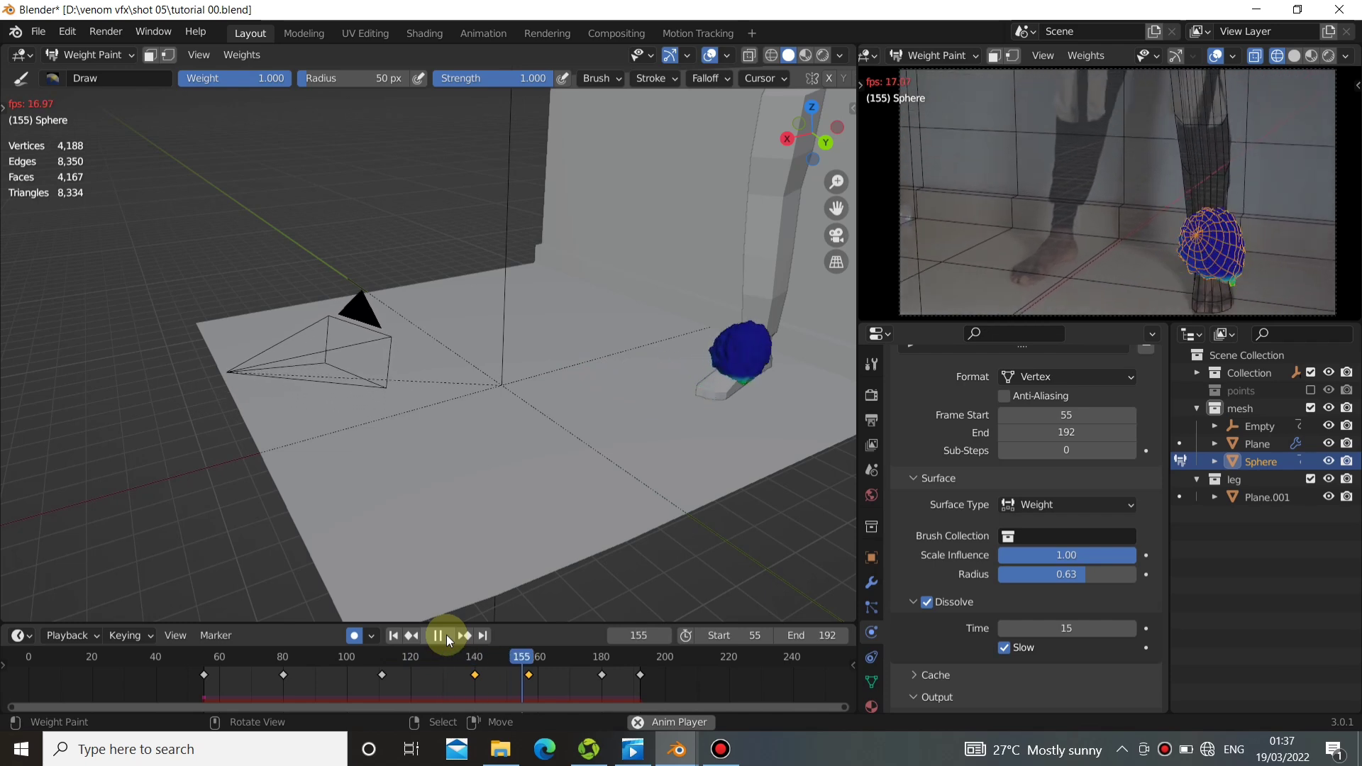
{"action": "left_click", "coordinate": [445, 635]}
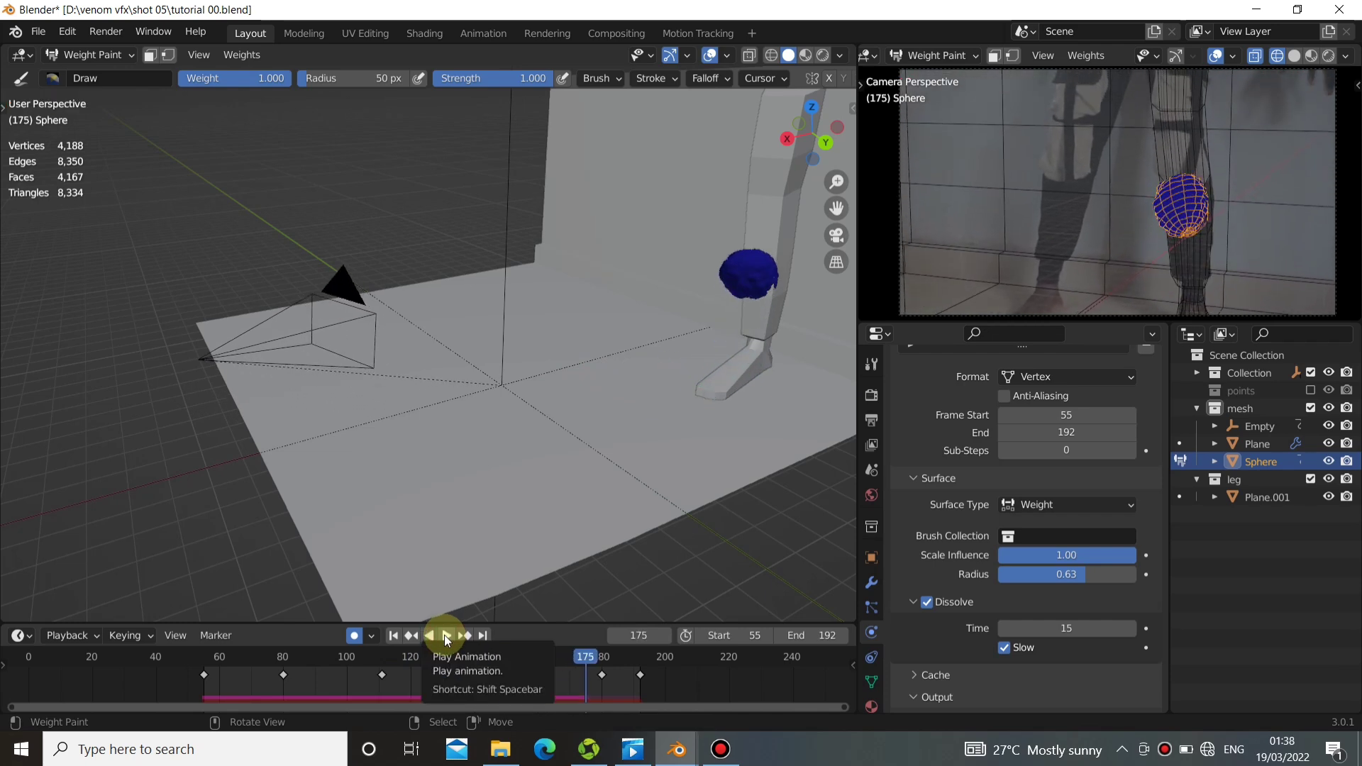
Replay the animation and examine the sphere's weights on the floor and, from a low side view, against the leg.
{"action": "left_click", "coordinate": [444, 635]}
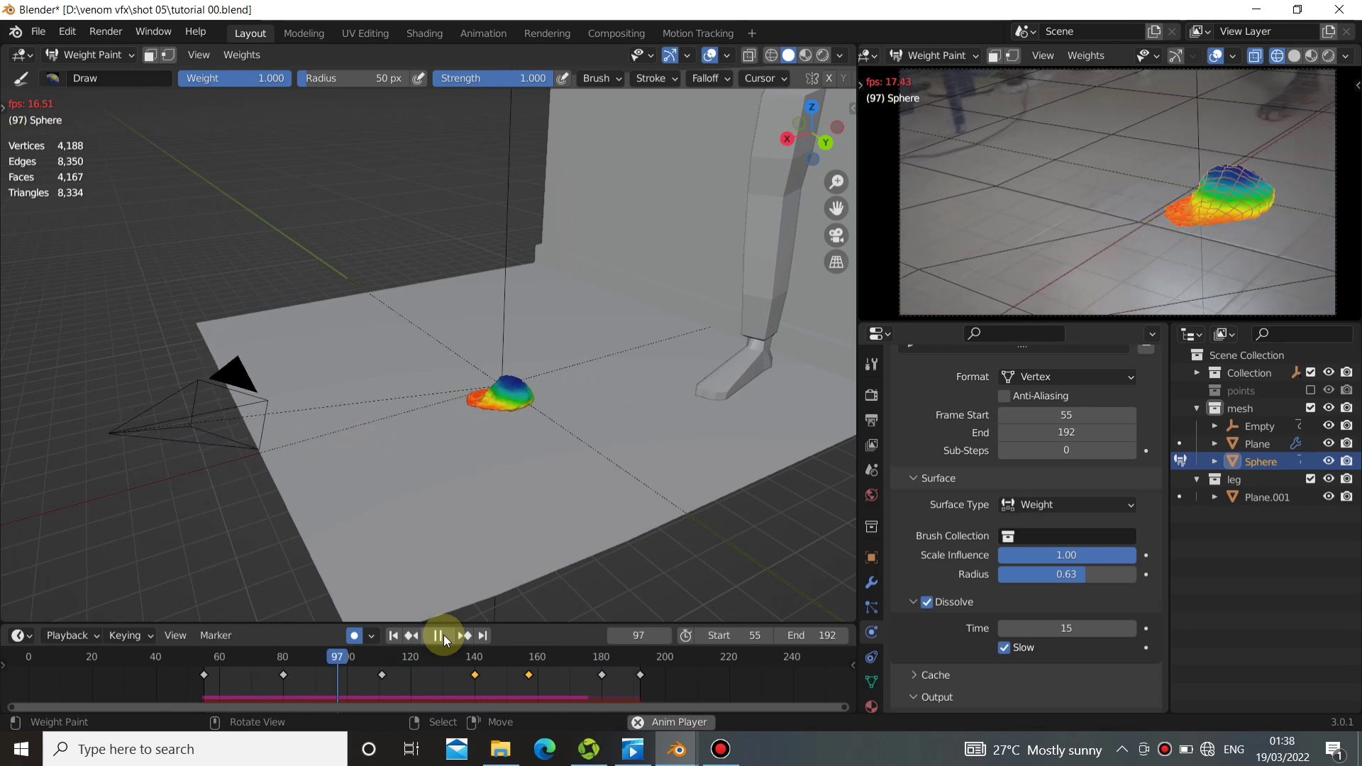
{"action": "left_click", "coordinate": [444, 636]}
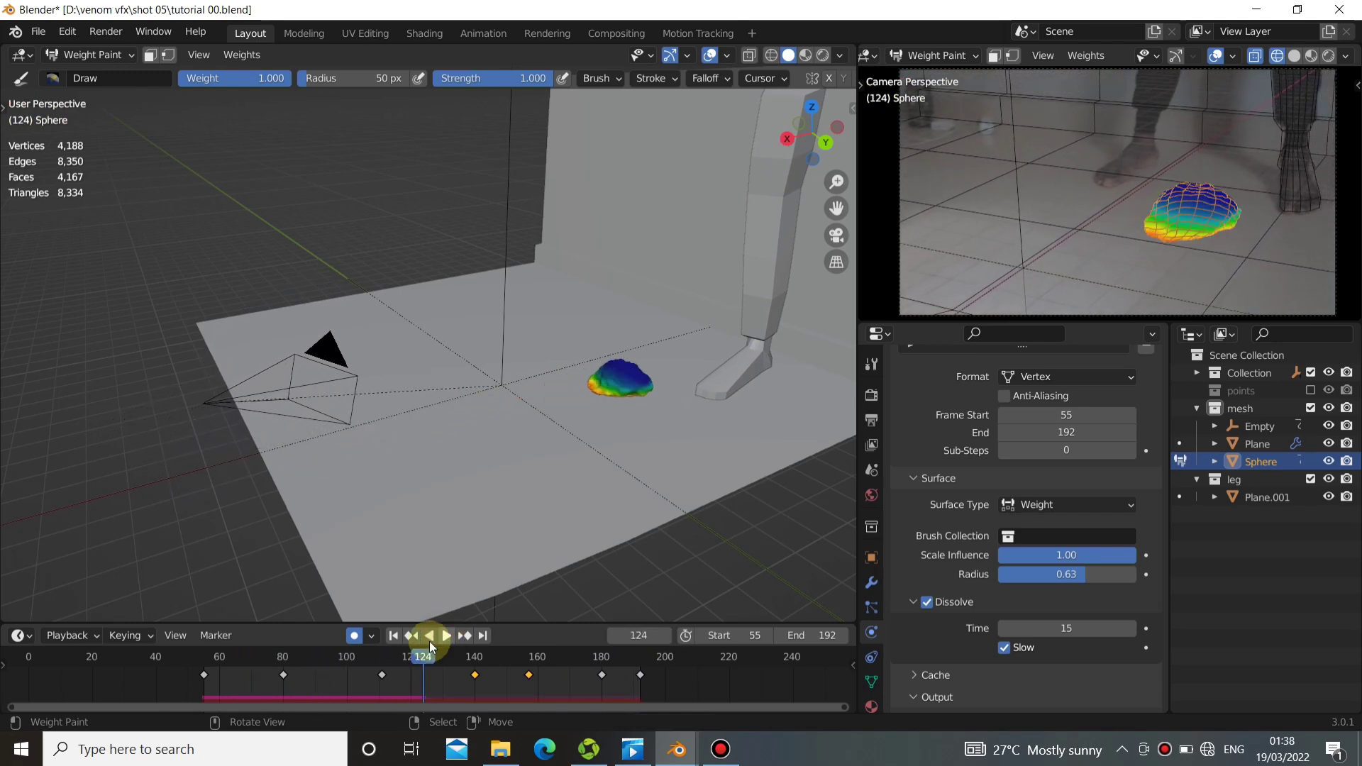
{"action": "middle_click_drag", "start_coordinate": [599, 411], "coordinate": [713, 225]}
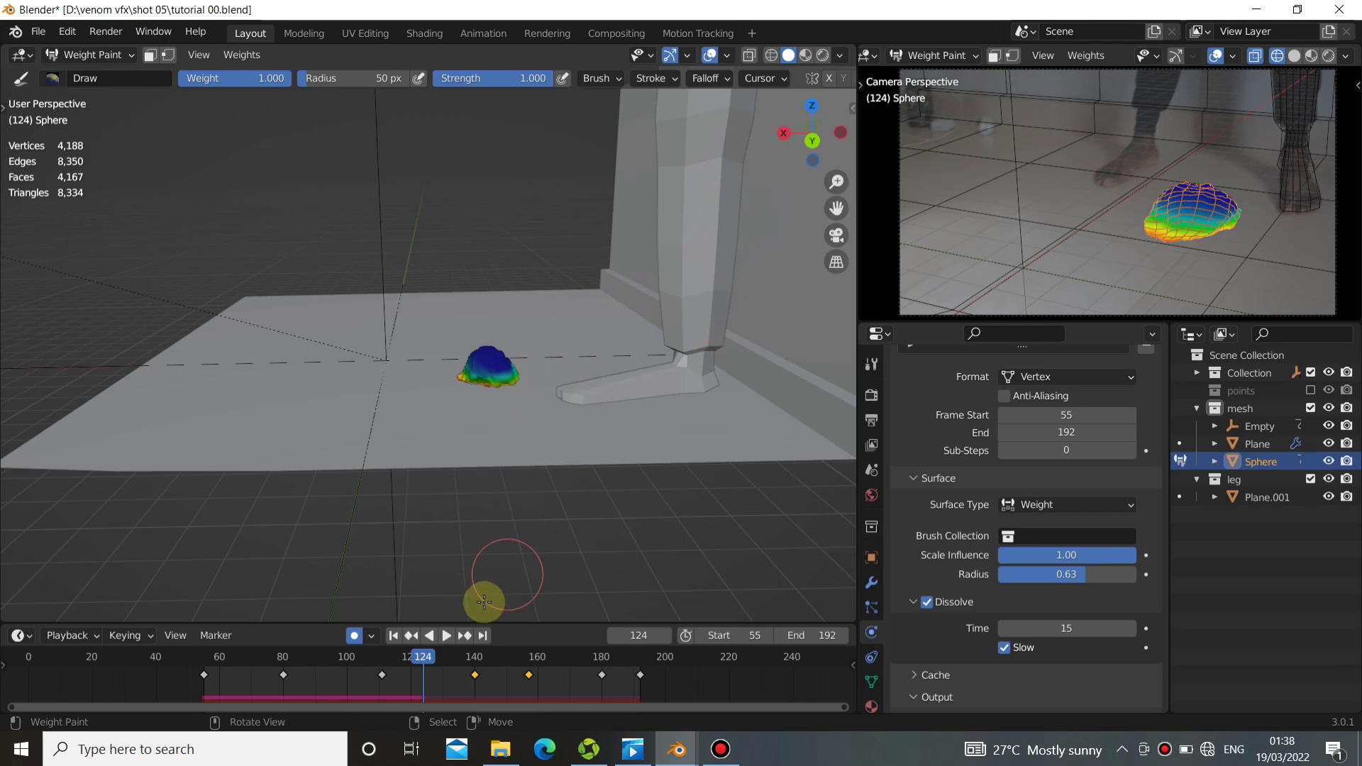
{"action": "left_click", "coordinate": [449, 636]}
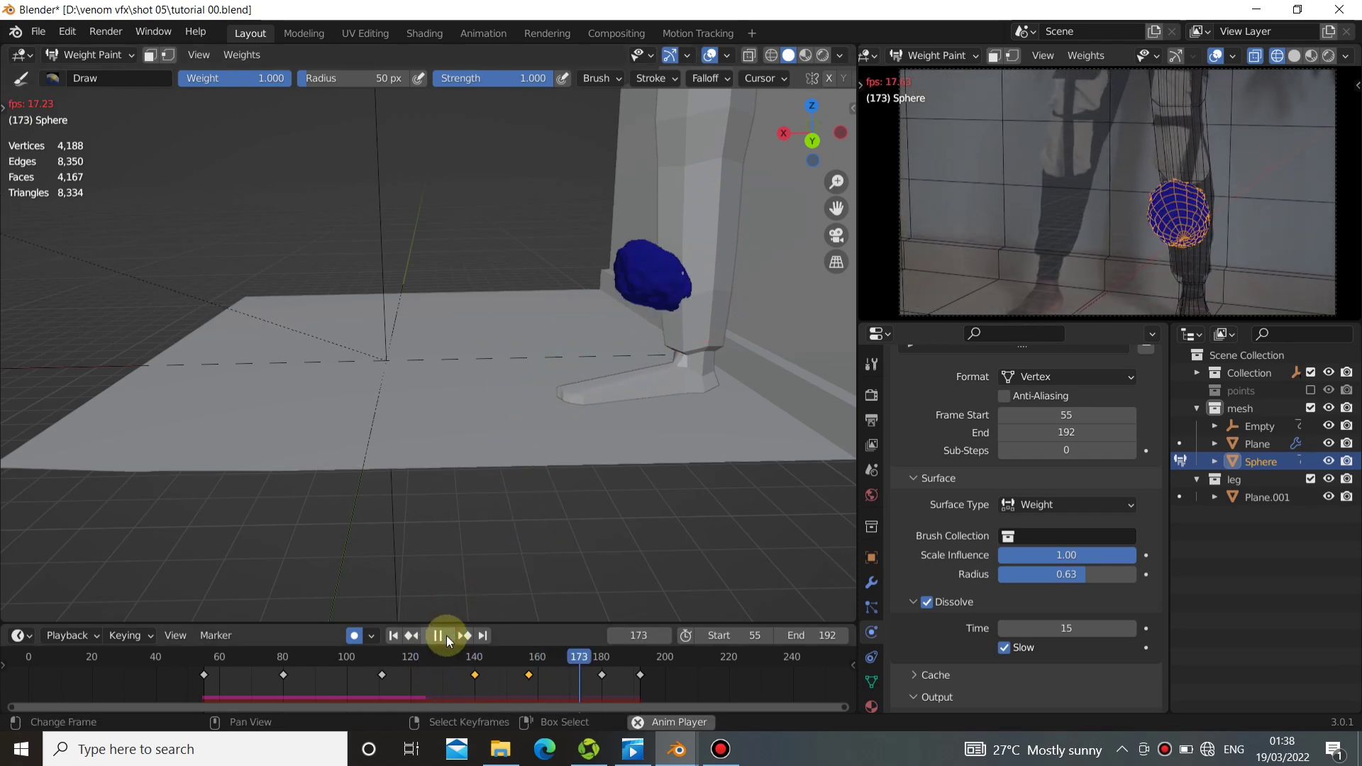
{"action": "left_click", "coordinate": [445, 635]}
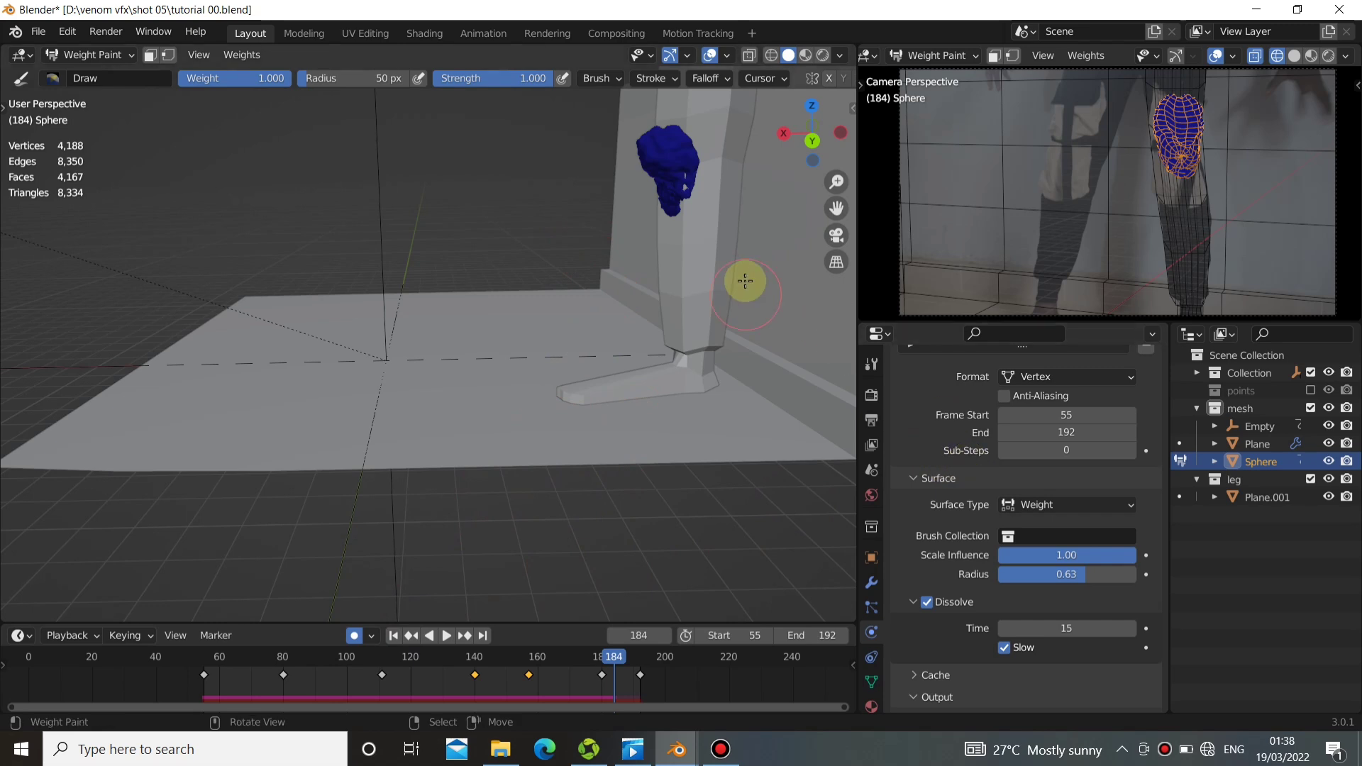
Return to Object Mode and add Dynamic Paint to the leg Plane.001 as a Brush.
{"action": "left_click", "coordinate": [94, 65]}
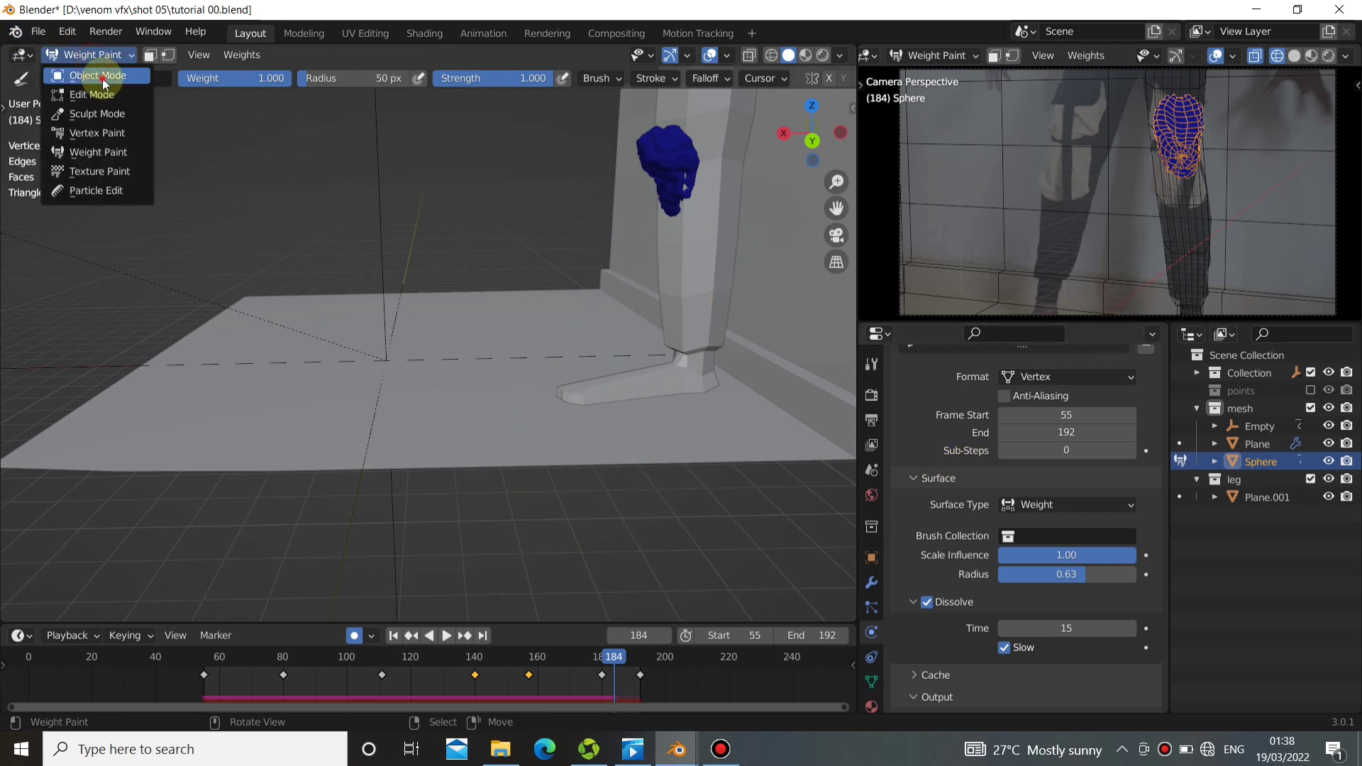
{"action": "left_click", "coordinate": [106, 78]}
{"action": "left_click", "coordinate": [679, 224]}
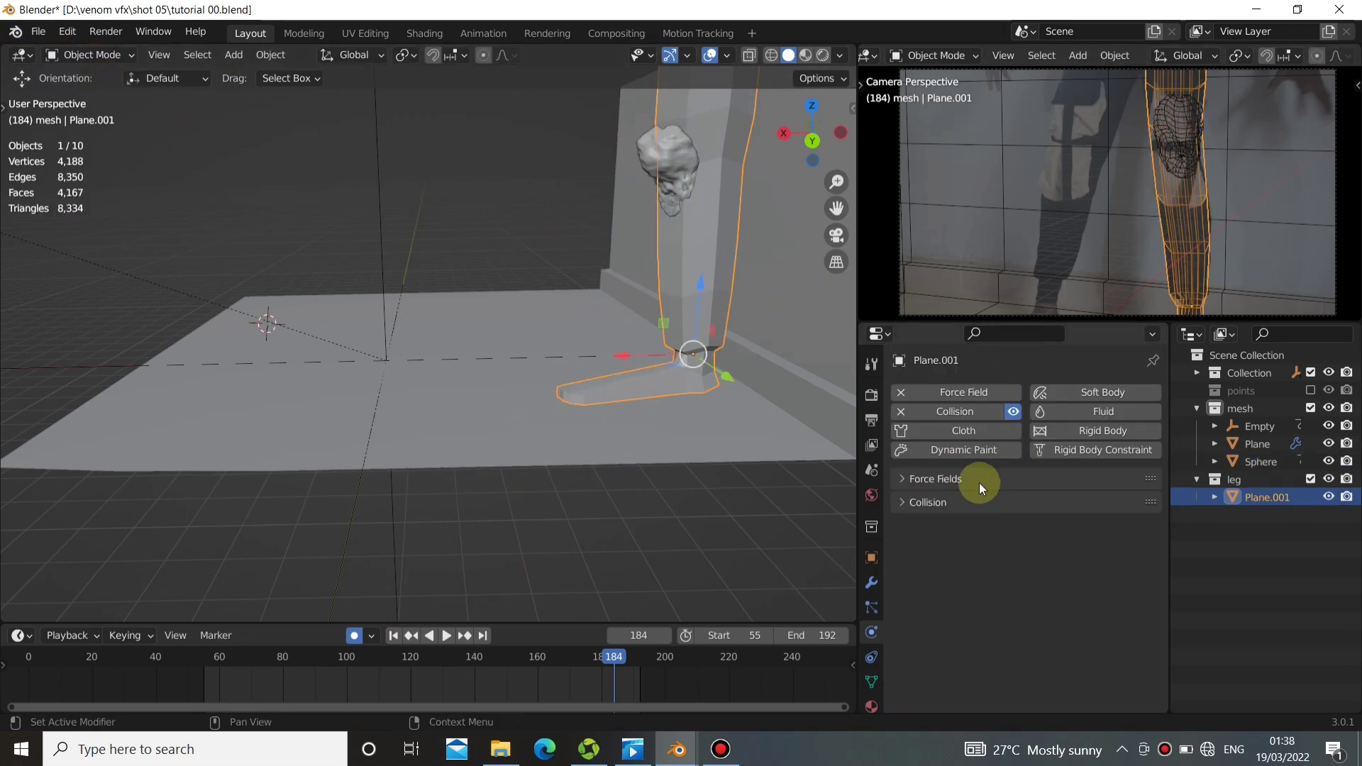
{"action": "left_click", "coordinate": [922, 453]}
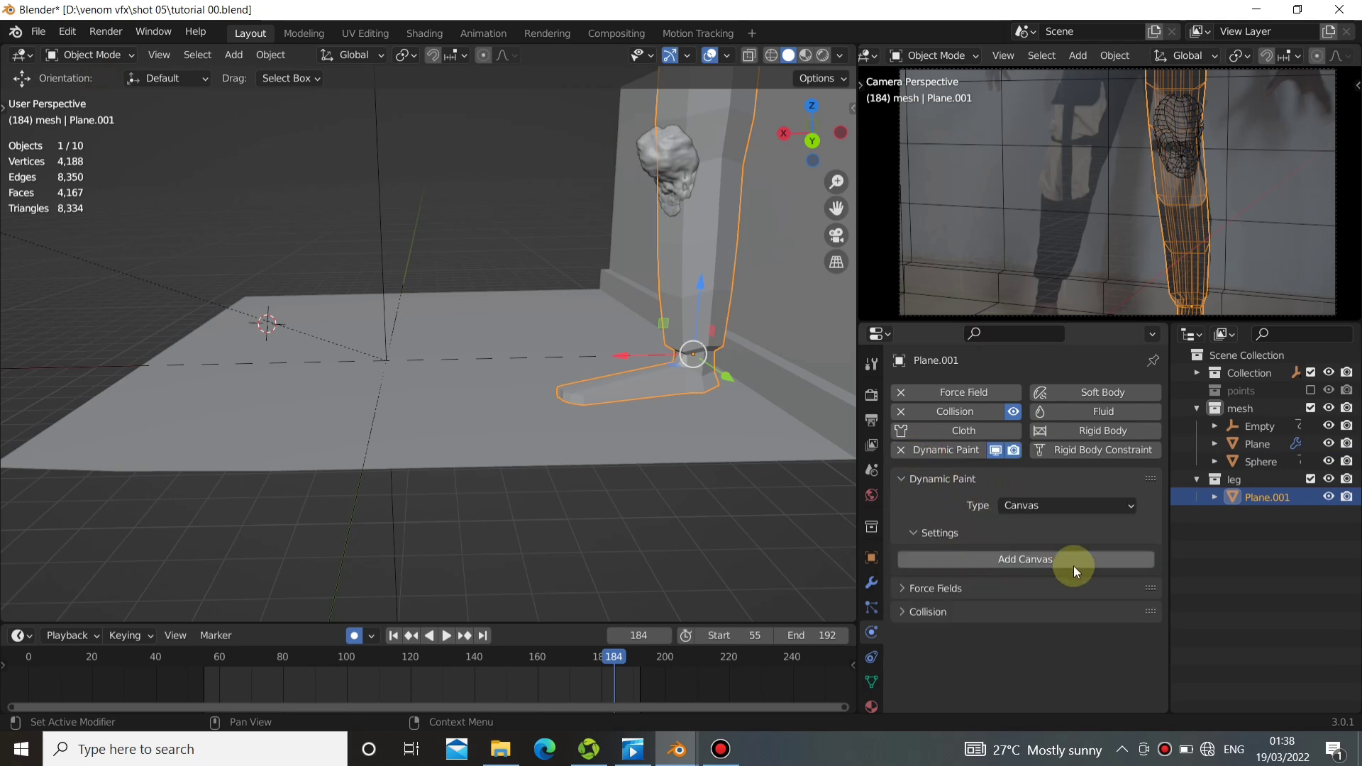
{"action": "left_click", "coordinate": [1043, 504]}
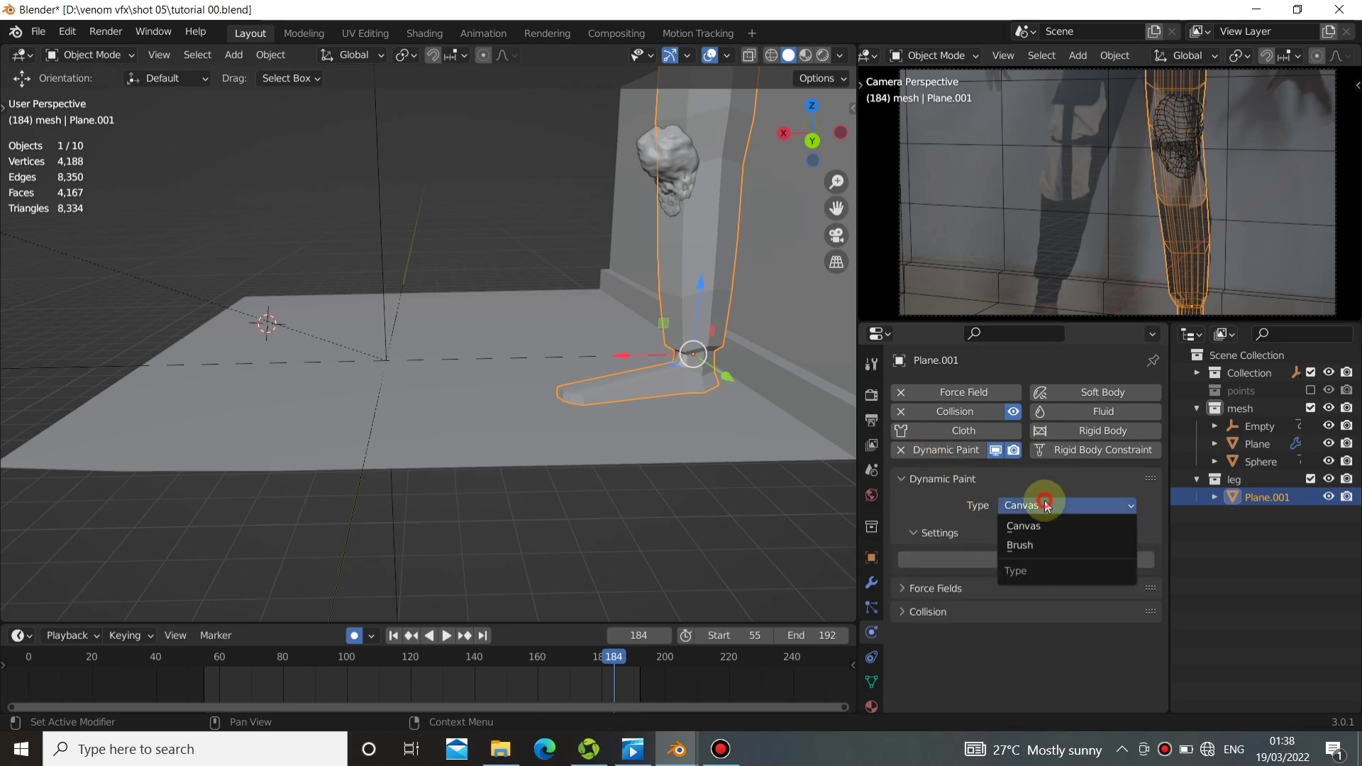
{"action": "left_click", "coordinate": [1029, 545]}
{"action": "left_click", "coordinate": [996, 554]}
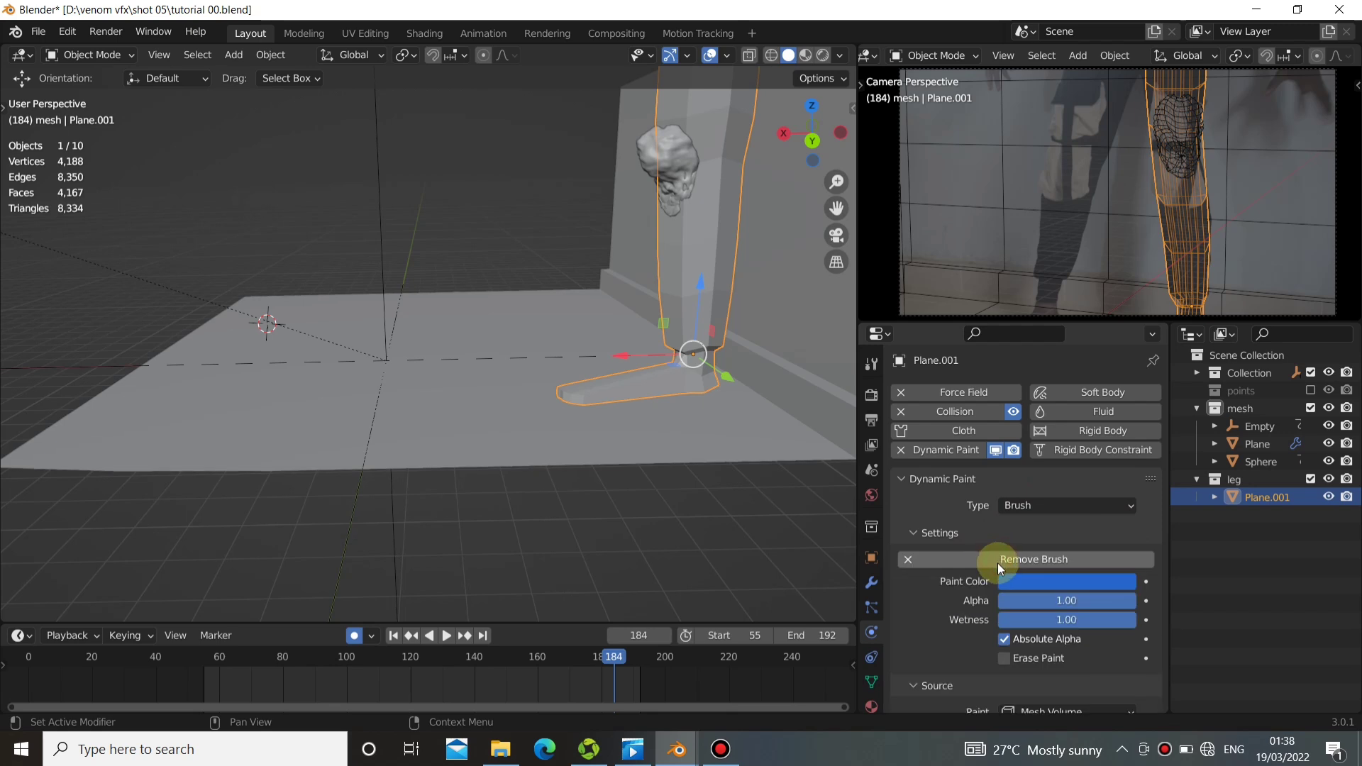
Set the paint source of the leg's brush to Mesh Volume + Proximity and review its remaining settings.
{"action": "scroll", "coordinate": [1048, 627], "scroll_direction": "down", "scroll_amount": 4}
{"action": "left_click", "coordinate": [1049, 600]}
{"action": "left_click", "coordinate": [1092, 523]}
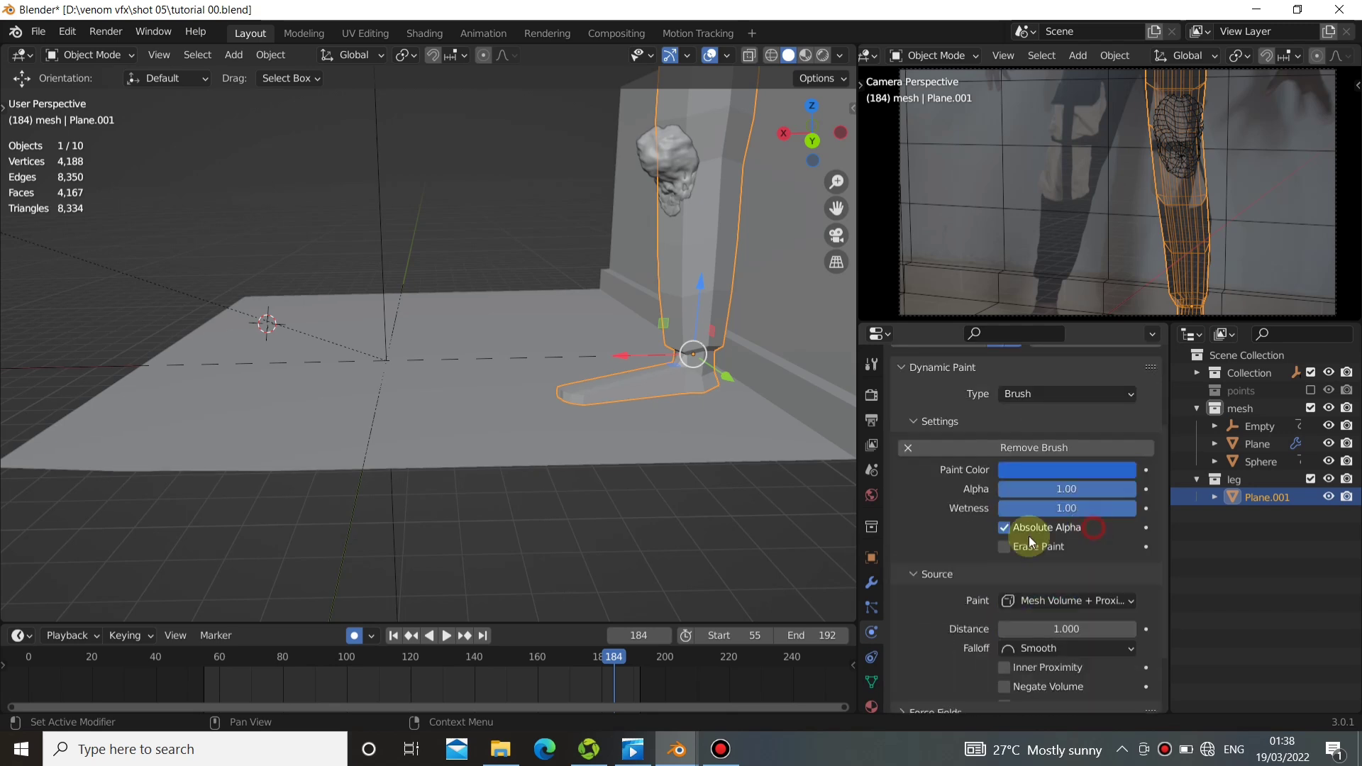
{"action": "scroll", "coordinate": [1003, 645], "scroll_direction": "down", "scroll_amount": 4}
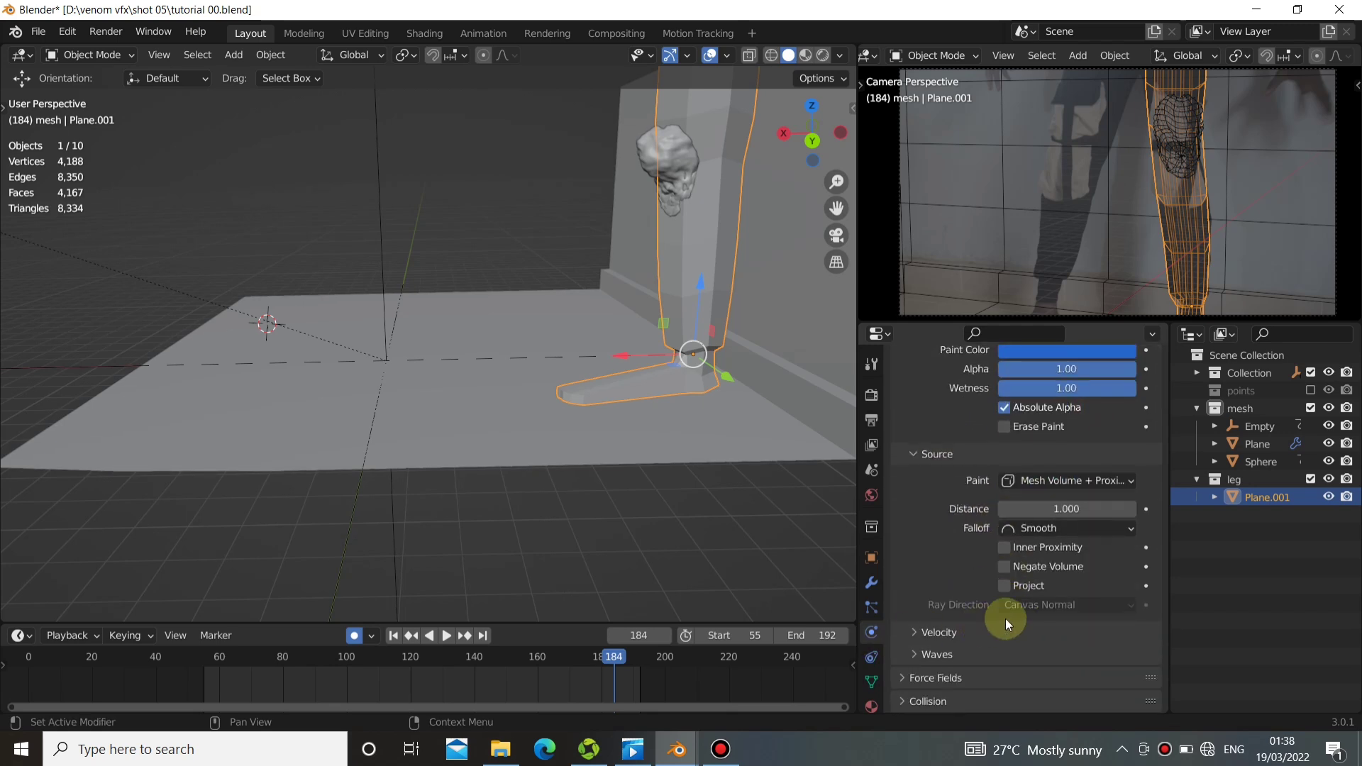
{"action": "scroll", "coordinate": [1005, 619], "scroll_direction": "up", "scroll_amount": 5}
Select the sphere instead of the leg and switch it to Weight Paint mode.
{"action": "left_click", "coordinate": [82, 57]}
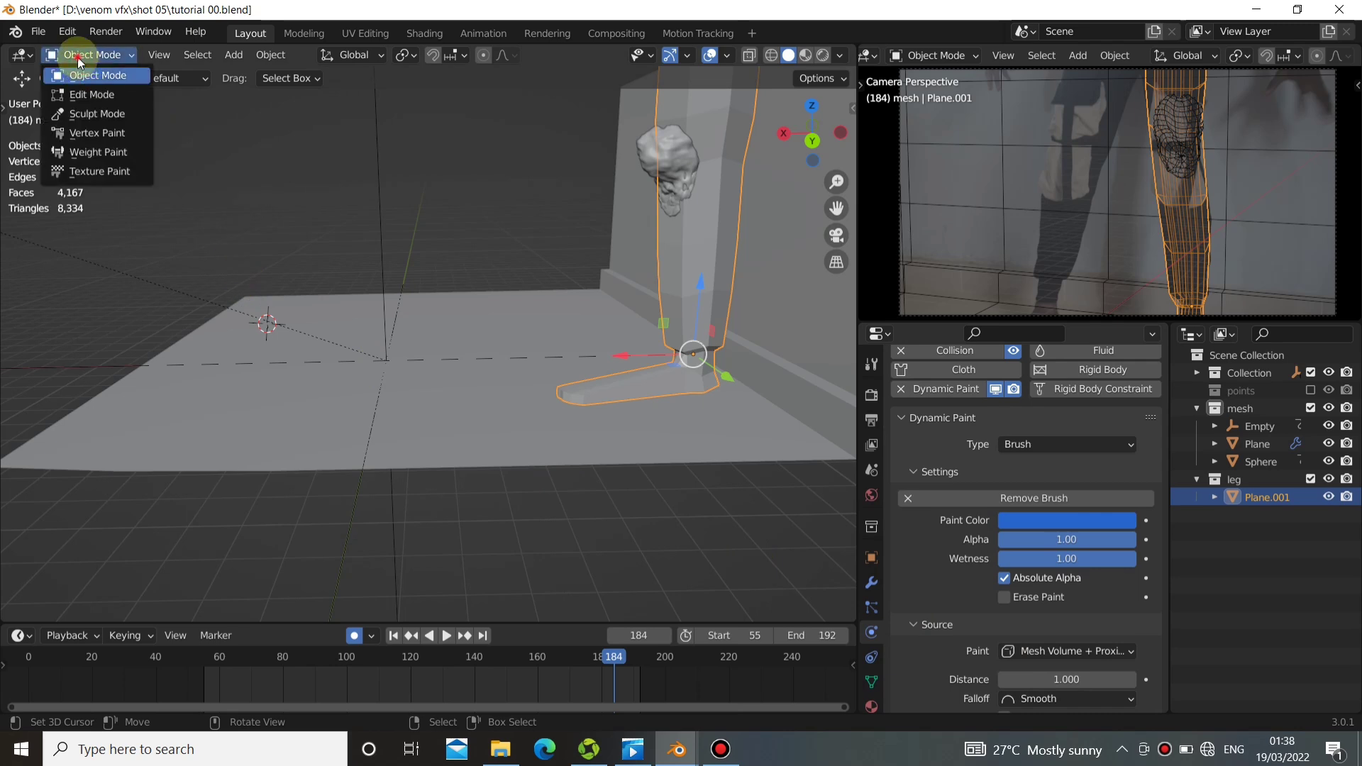
{"action": "left_click", "coordinate": [78, 57]}
{"action": "left_click", "coordinate": [78, 57]}
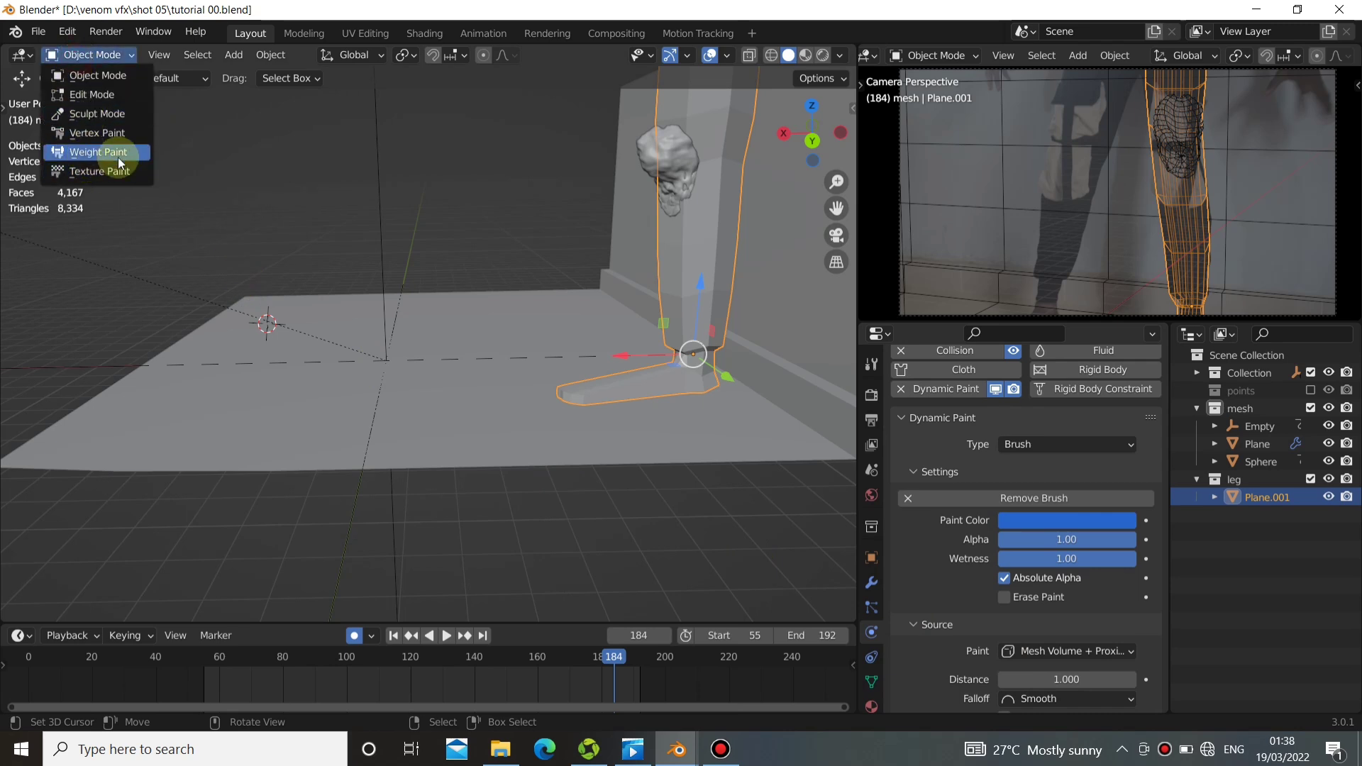
{"action": "left_click", "coordinate": [674, 180]}
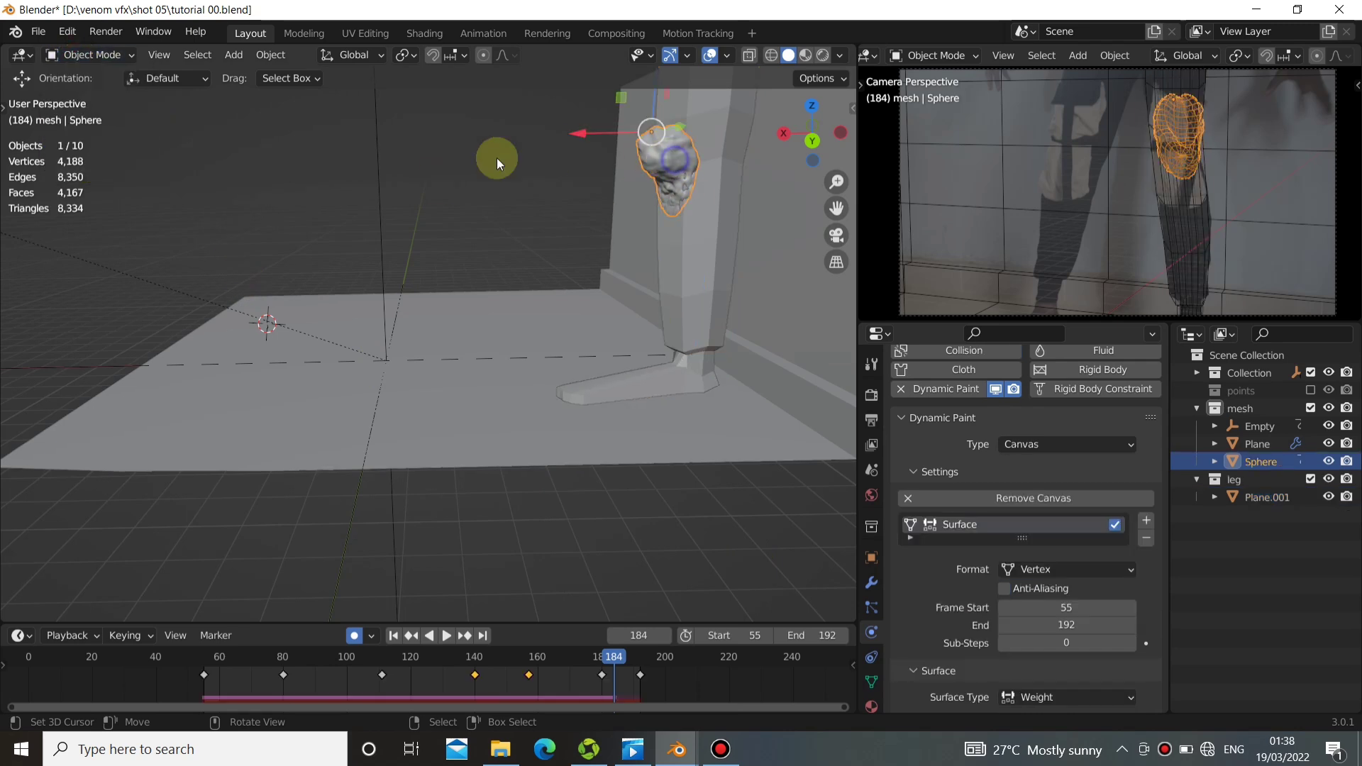
{"action": "left_click", "coordinate": [79, 56]}
{"action": "left_click", "coordinate": [92, 171]}
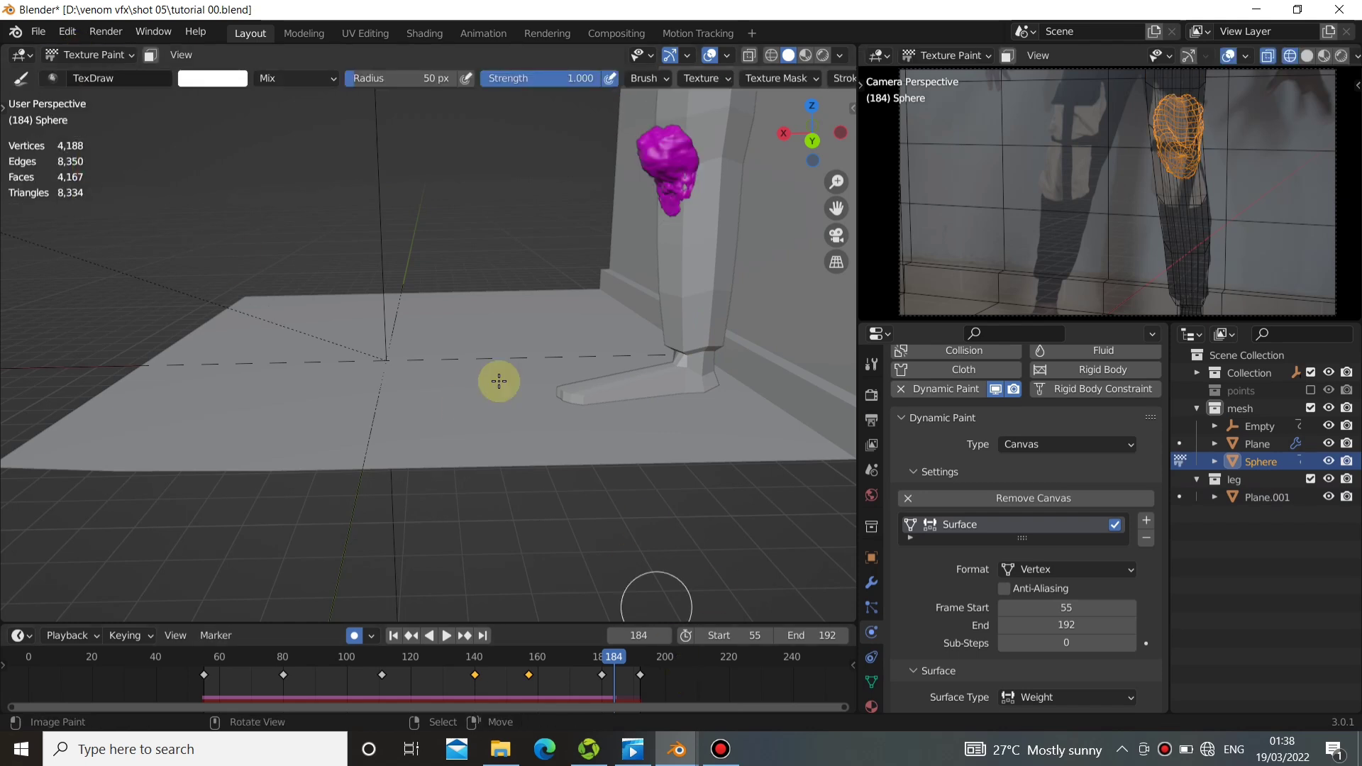
{"action": "left_click", "coordinate": [100, 57]}
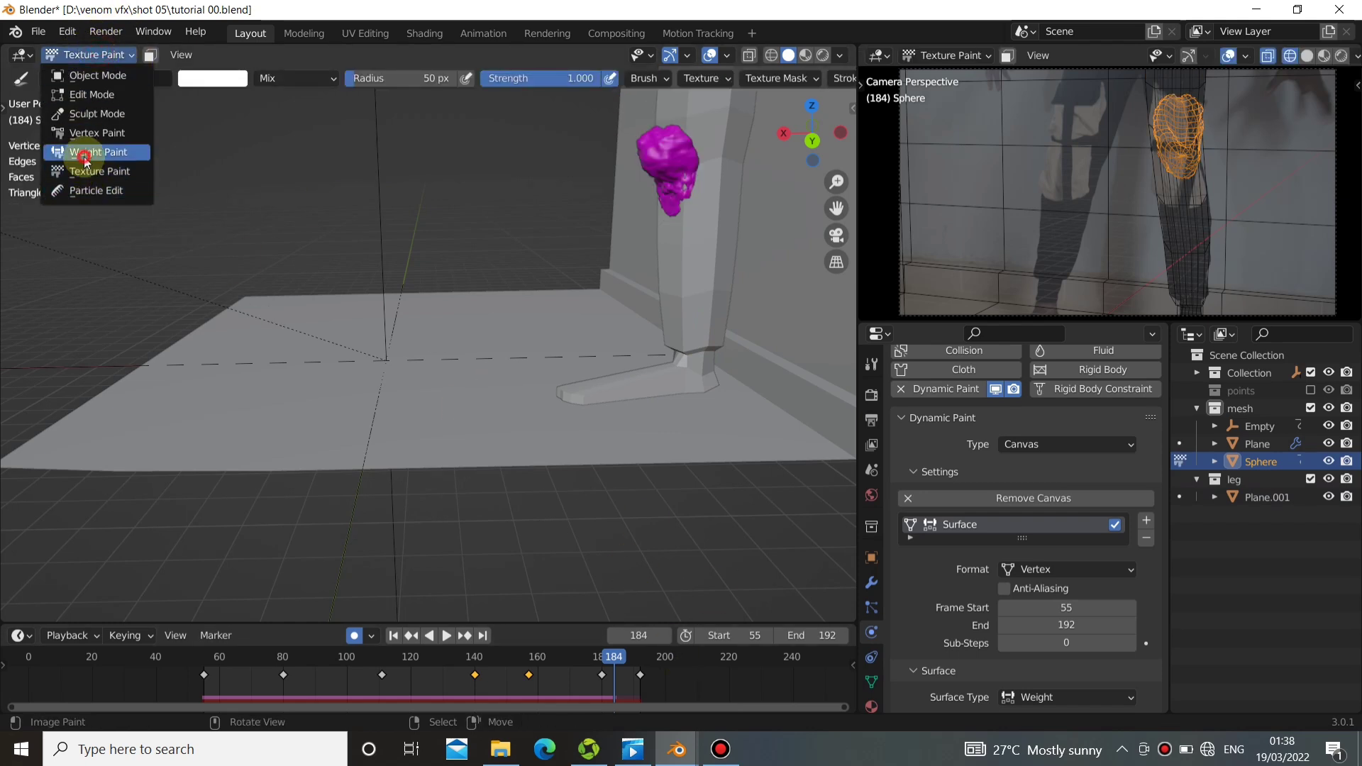
{"action": "left_click", "coordinate": [89, 151]}
Replay the animation to check the sphere's contact weights, then return to the start frame and Object Mode.
{"action": "left_click", "coordinate": [399, 636]}
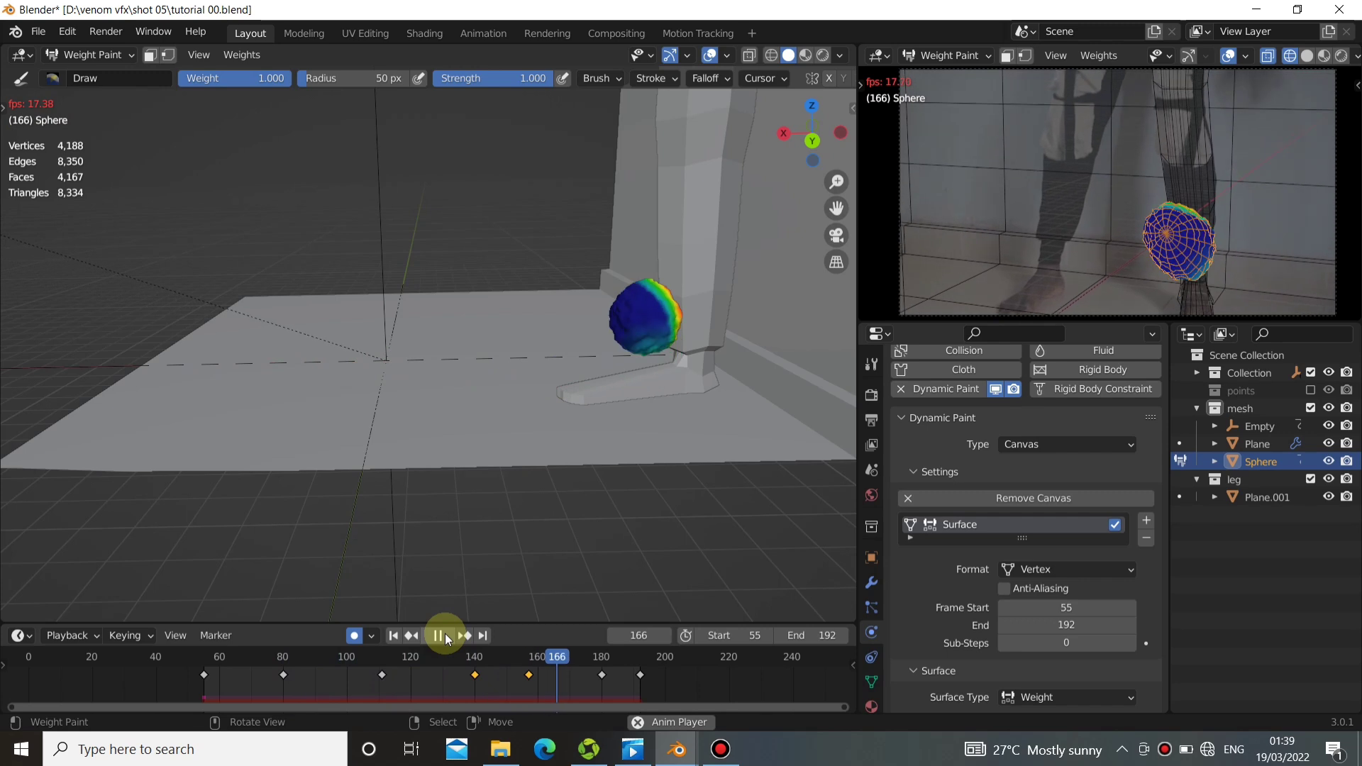
{"action": "left_click", "coordinate": [444, 633]}
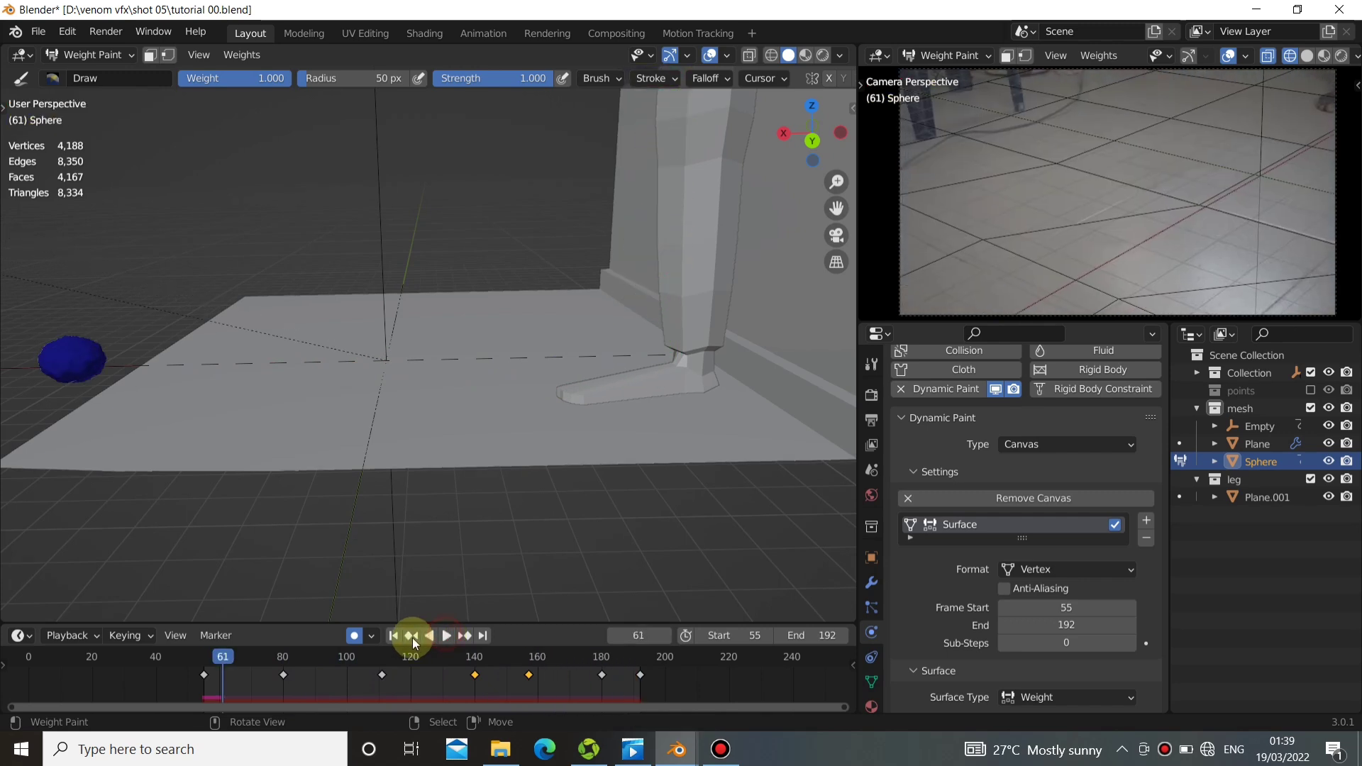
{"action": "left_click", "coordinate": [392, 636]}
{"action": "middle_click_drag", "start_coordinate": [371, 338], "coordinate": [640, 466]}
{"action": "left_click", "coordinate": [89, 55]}
{"action": "left_click", "coordinate": [91, 78]}
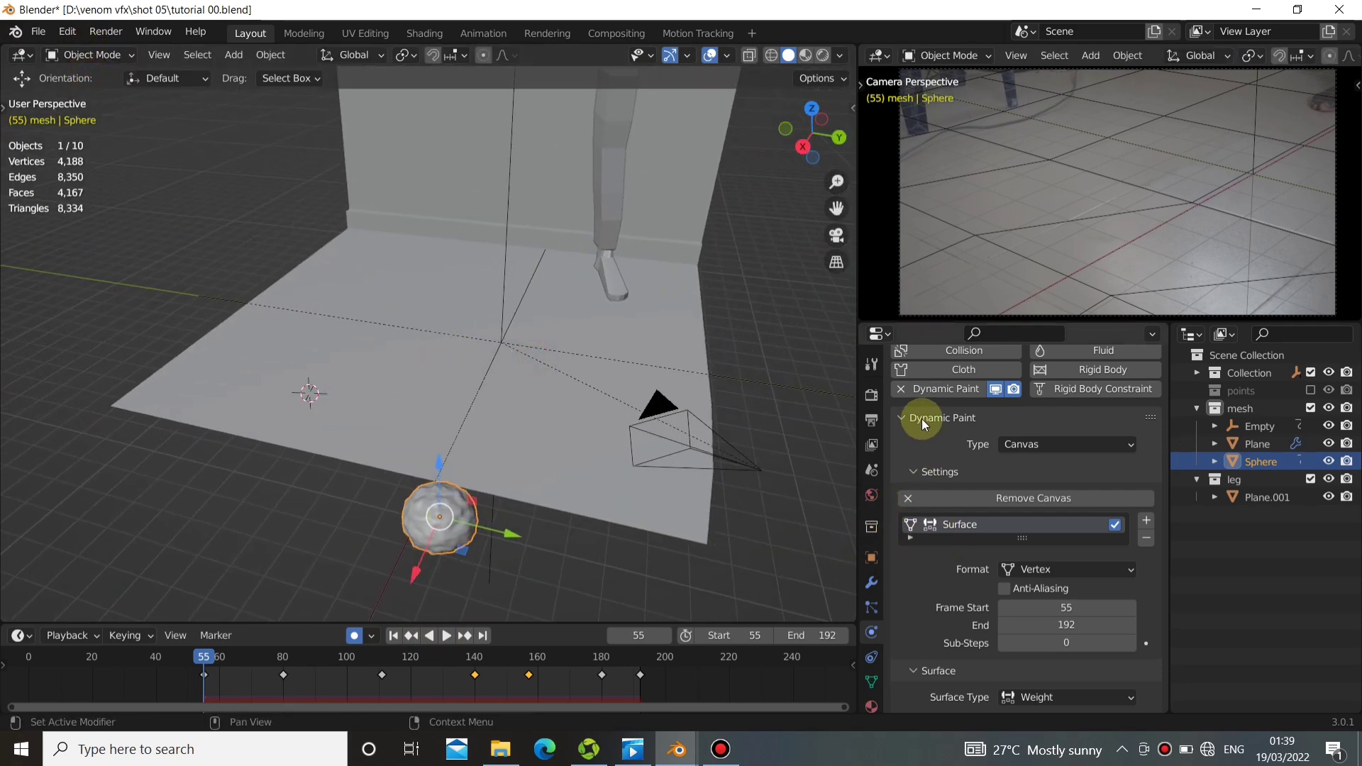
Add a second Displace modifier below Dynamic Paint on the sphere and give it a new texture.
{"action": "left_click", "coordinate": [872, 586]}
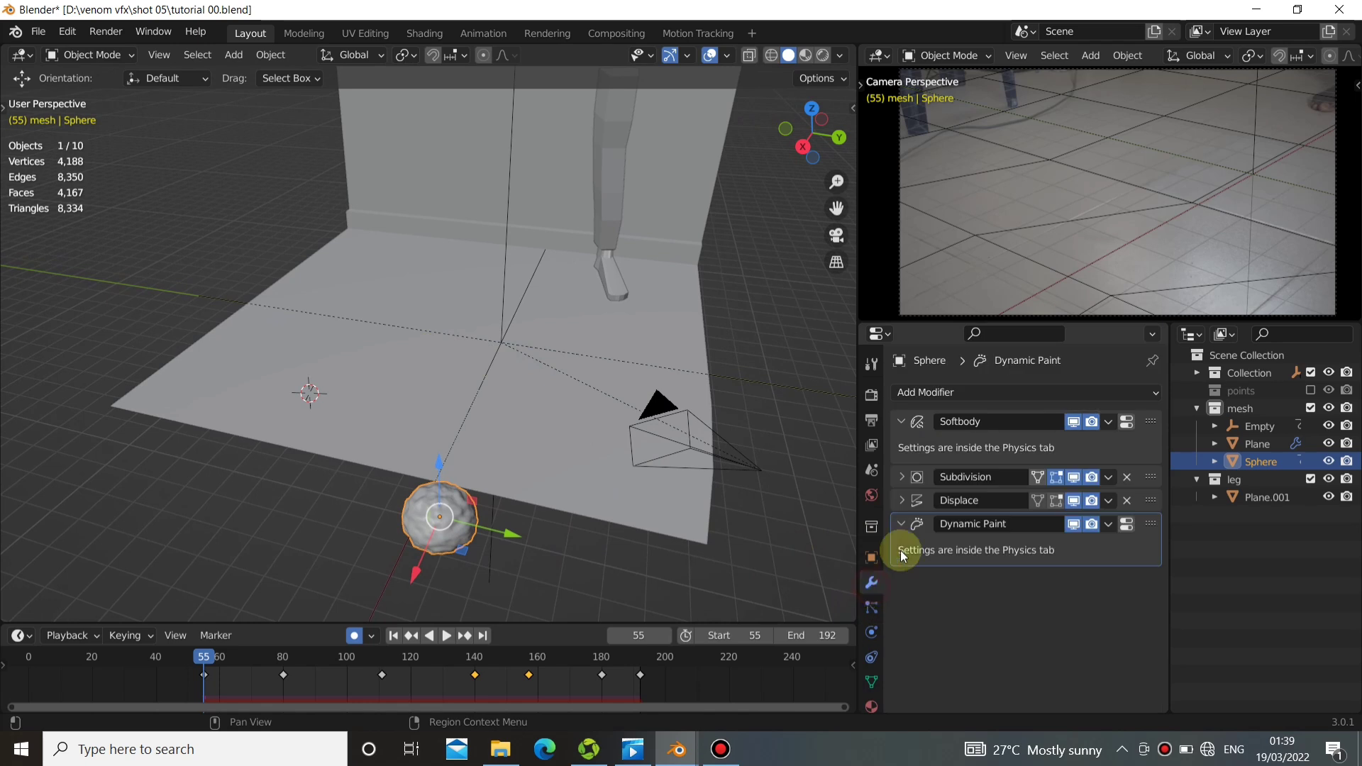
{"action": "left_click", "coordinate": [899, 525]}
{"action": "left_click", "coordinate": [973, 390]}
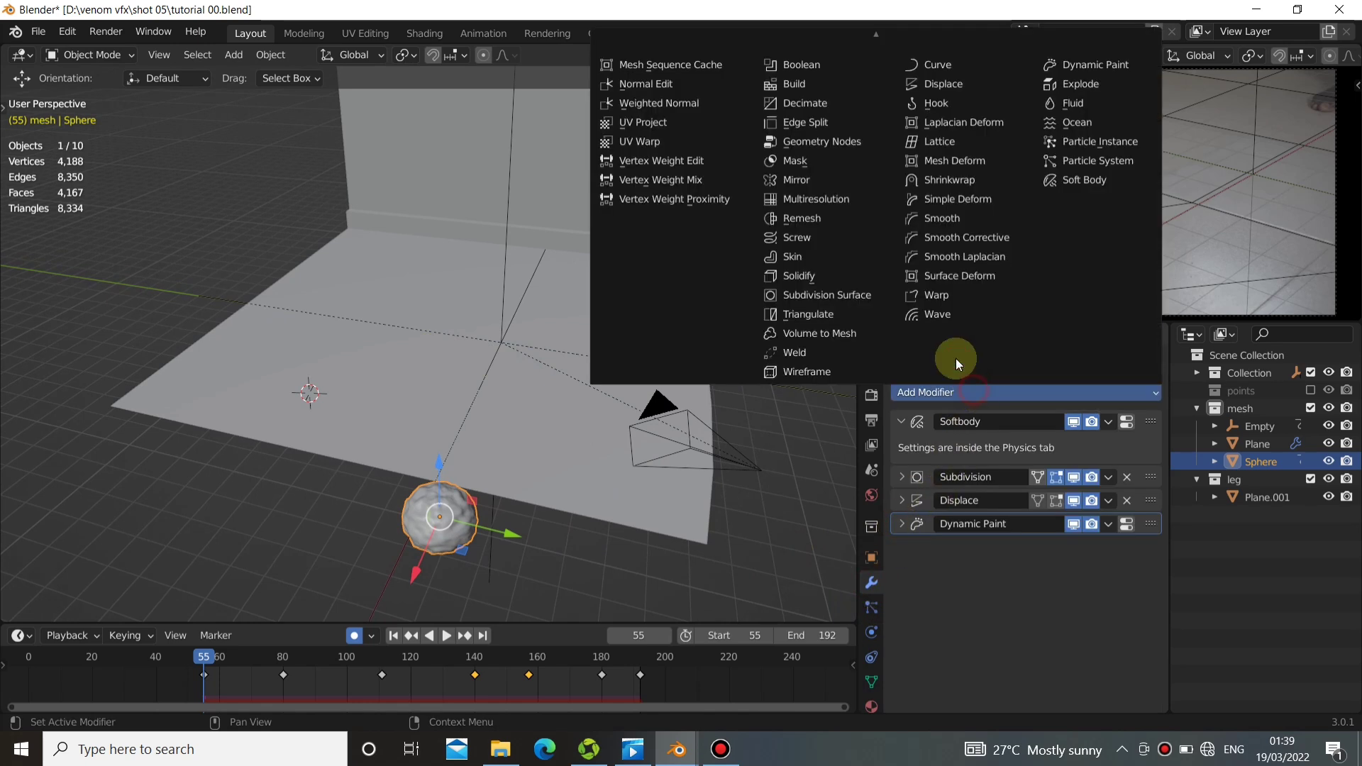
{"action": "left_click", "coordinate": [960, 82]}
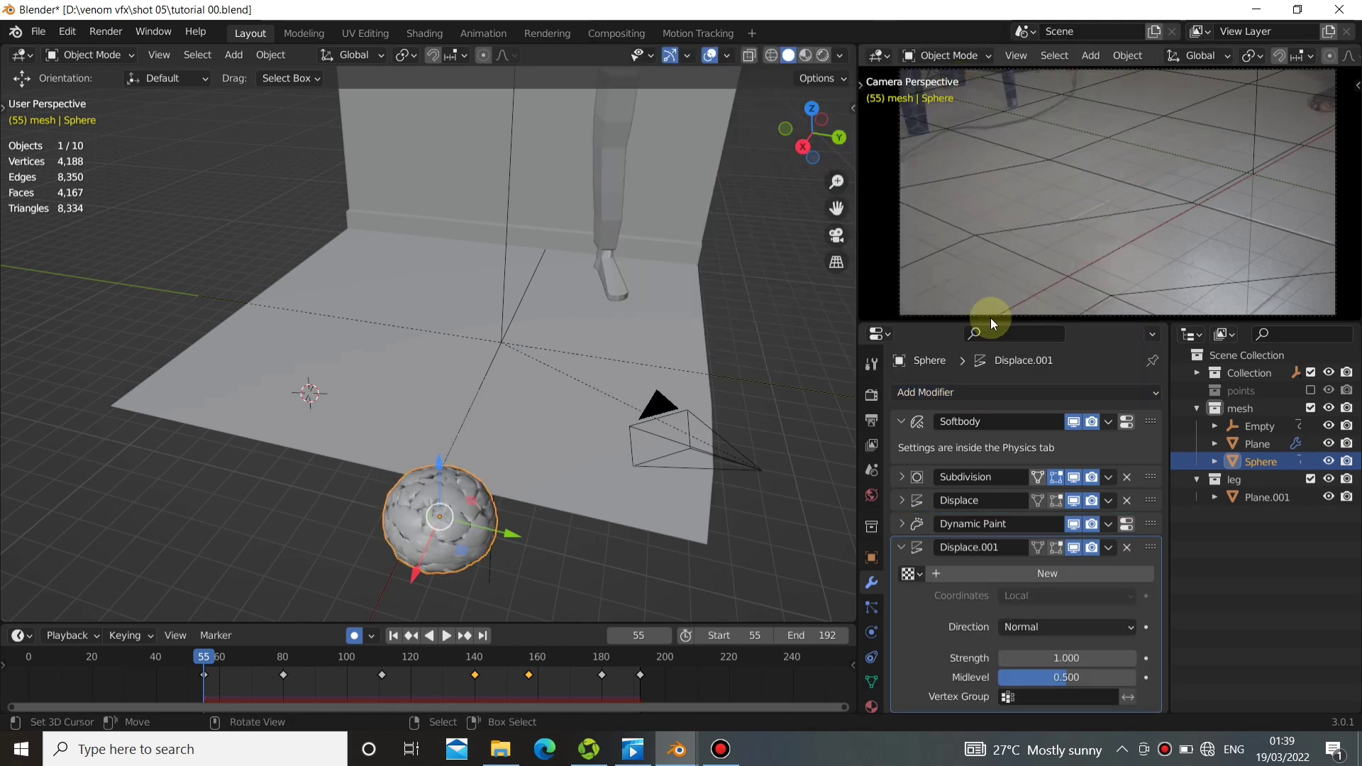
{"action": "left_click", "coordinate": [1058, 573]}
Set the size of the second displacement's Clouds texture to 0.11 and inspect the spikes up close.
{"action": "left_click", "coordinate": [1146, 573]}
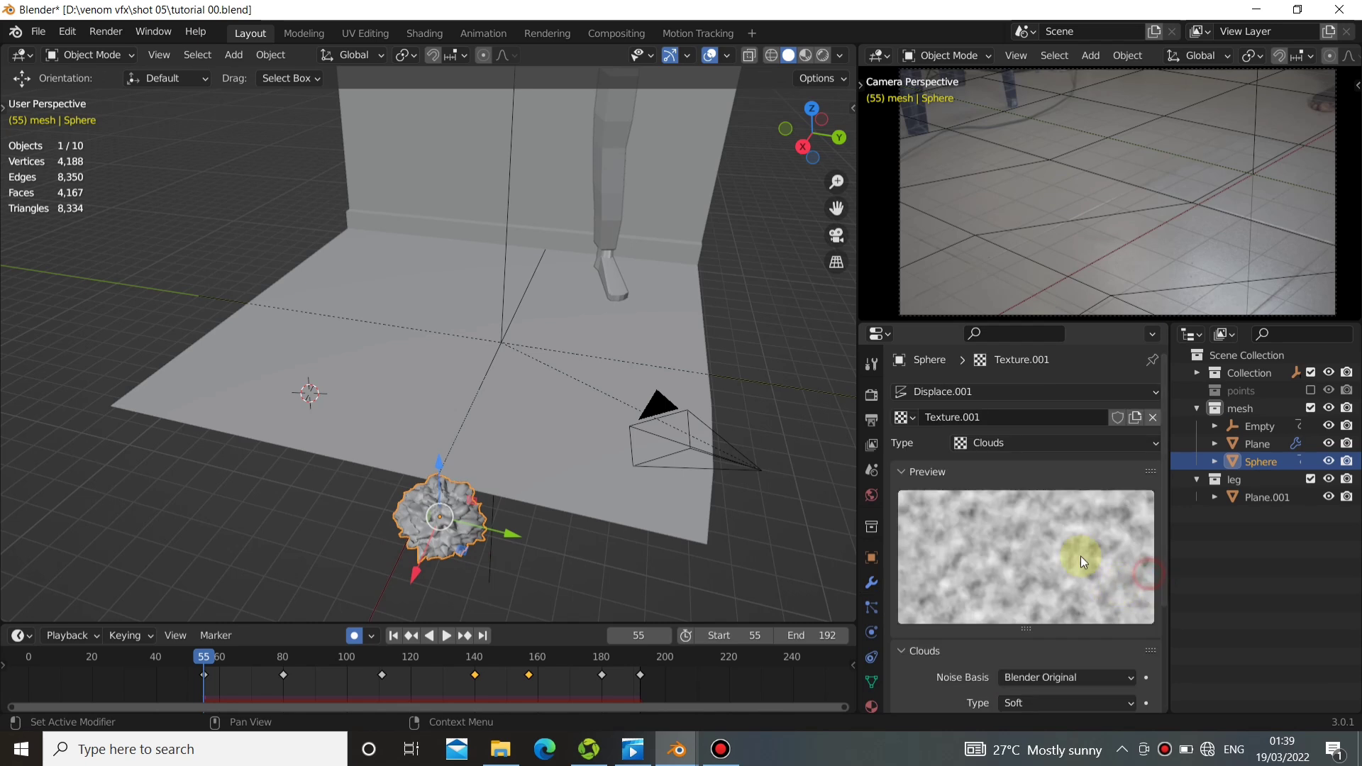
{"action": "middle_click_drag", "start_coordinate": [442, 566], "coordinate": [489, 366]}
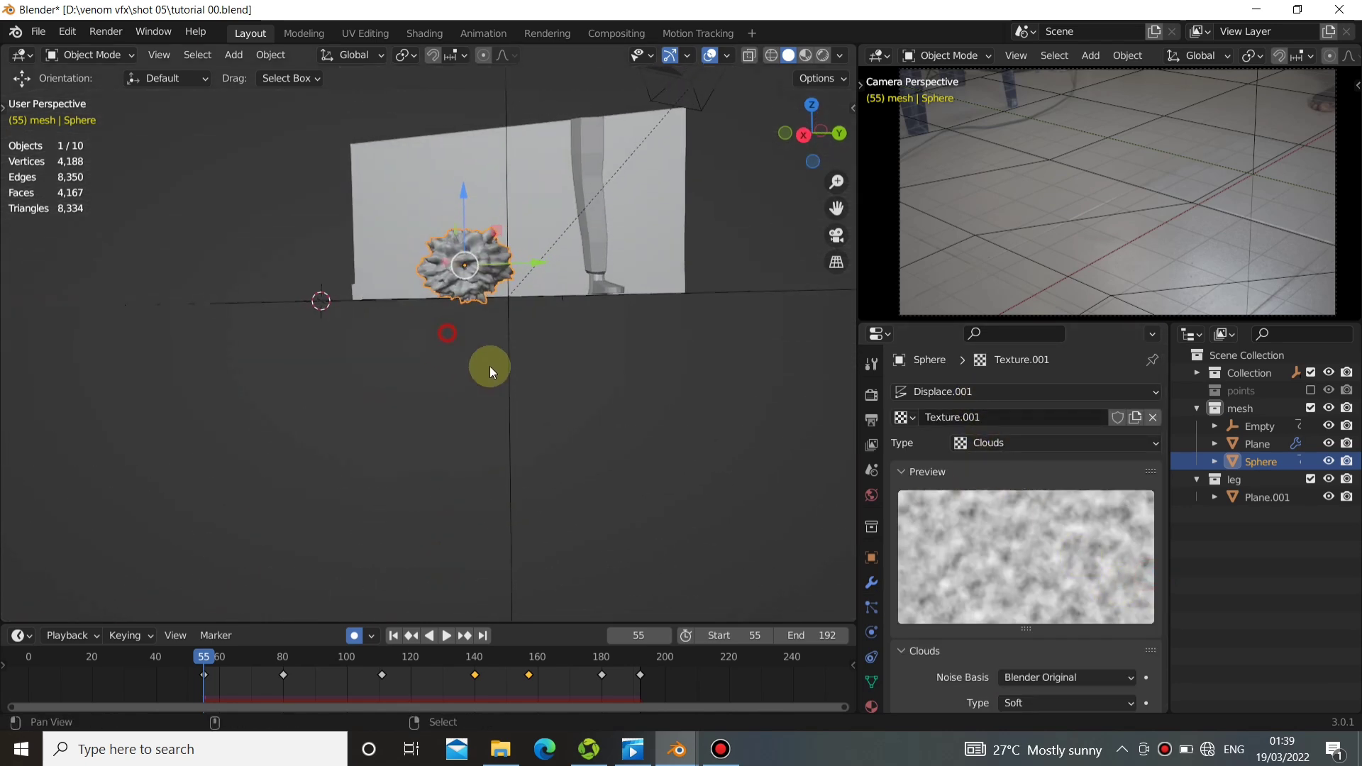
{"action": "scroll", "coordinate": [959, 577], "scroll_direction": "down", "scroll_amount": 4}
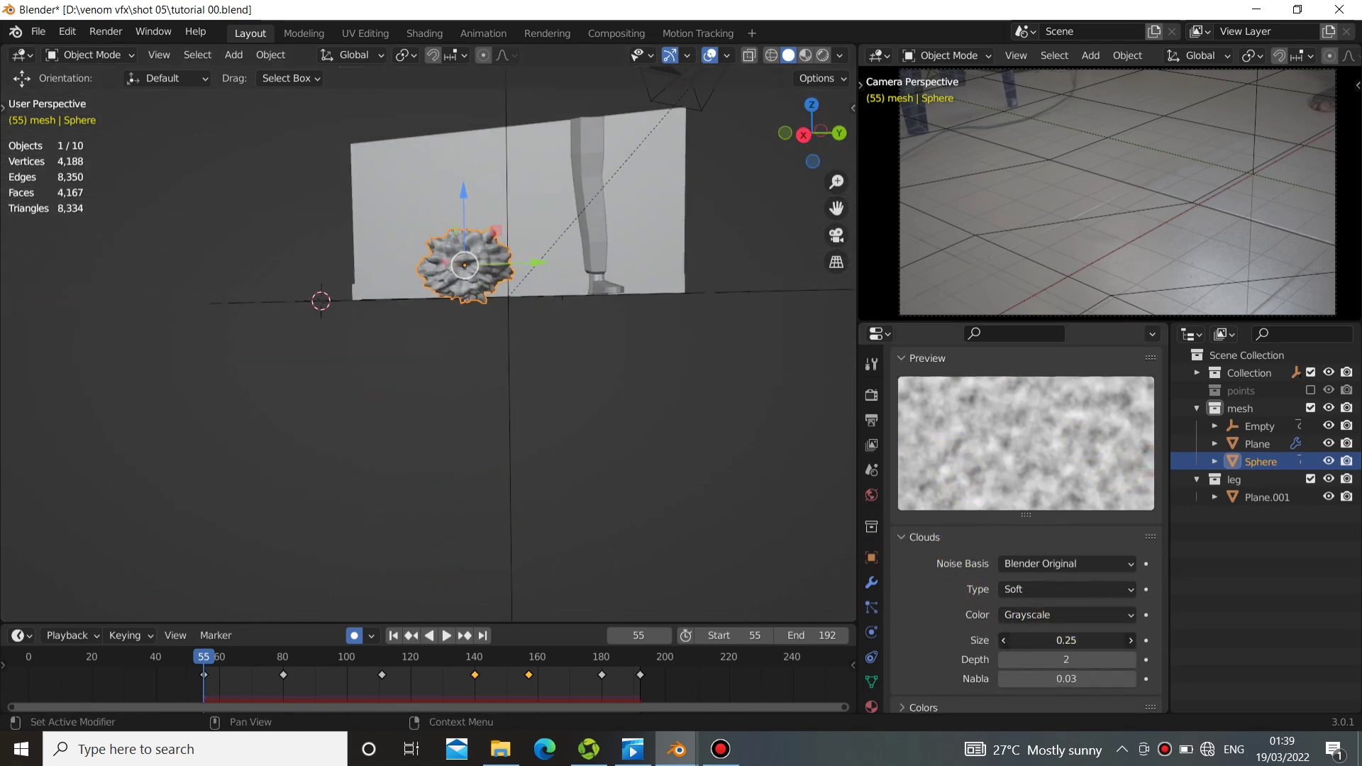
{"action": "left_click_drag", "start_coordinate": [1066, 641], "coordinate": [1041, 641]}
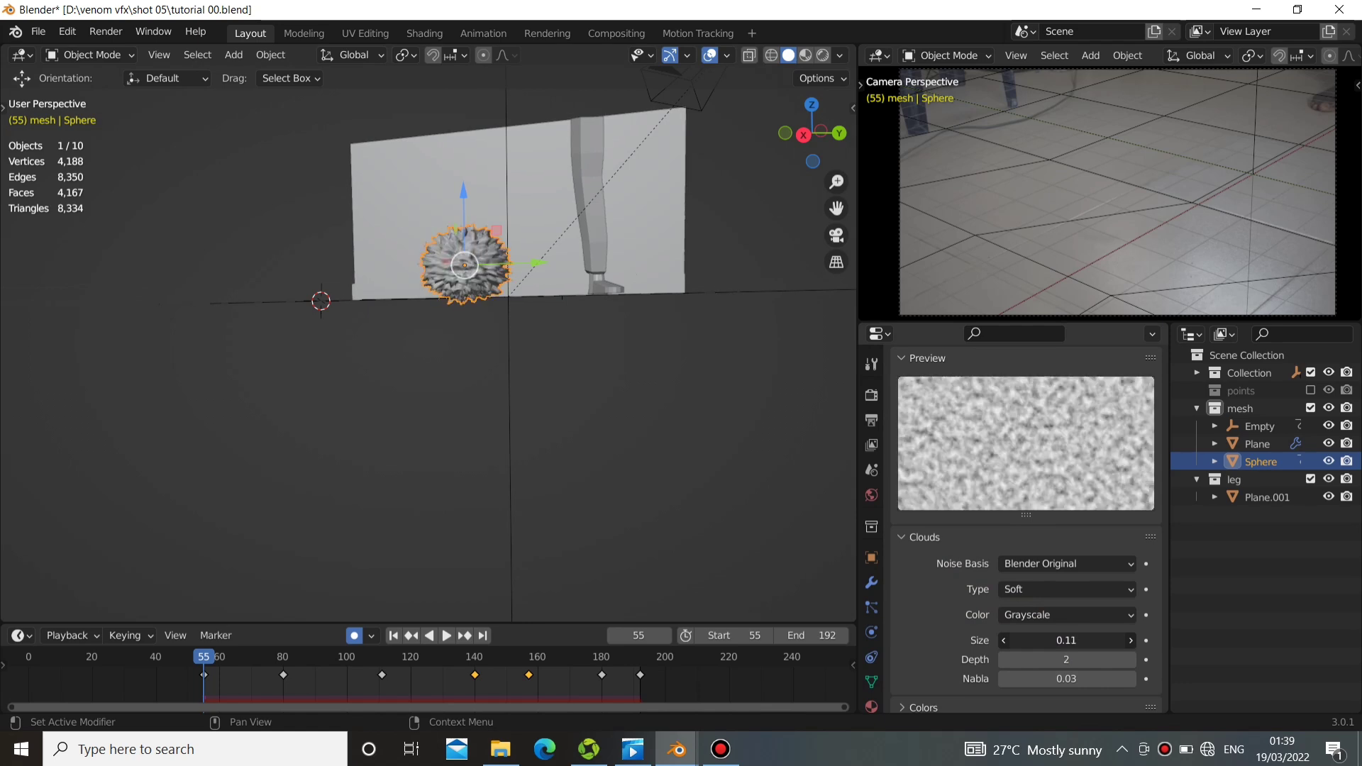
{"action": "middle_click_drag", "start_coordinate": [456, 285], "coordinate": [559, 354]}
{"action": "scroll", "coordinate": [656, 321], "scroll_direction": "up", "scroll_amount": 3}
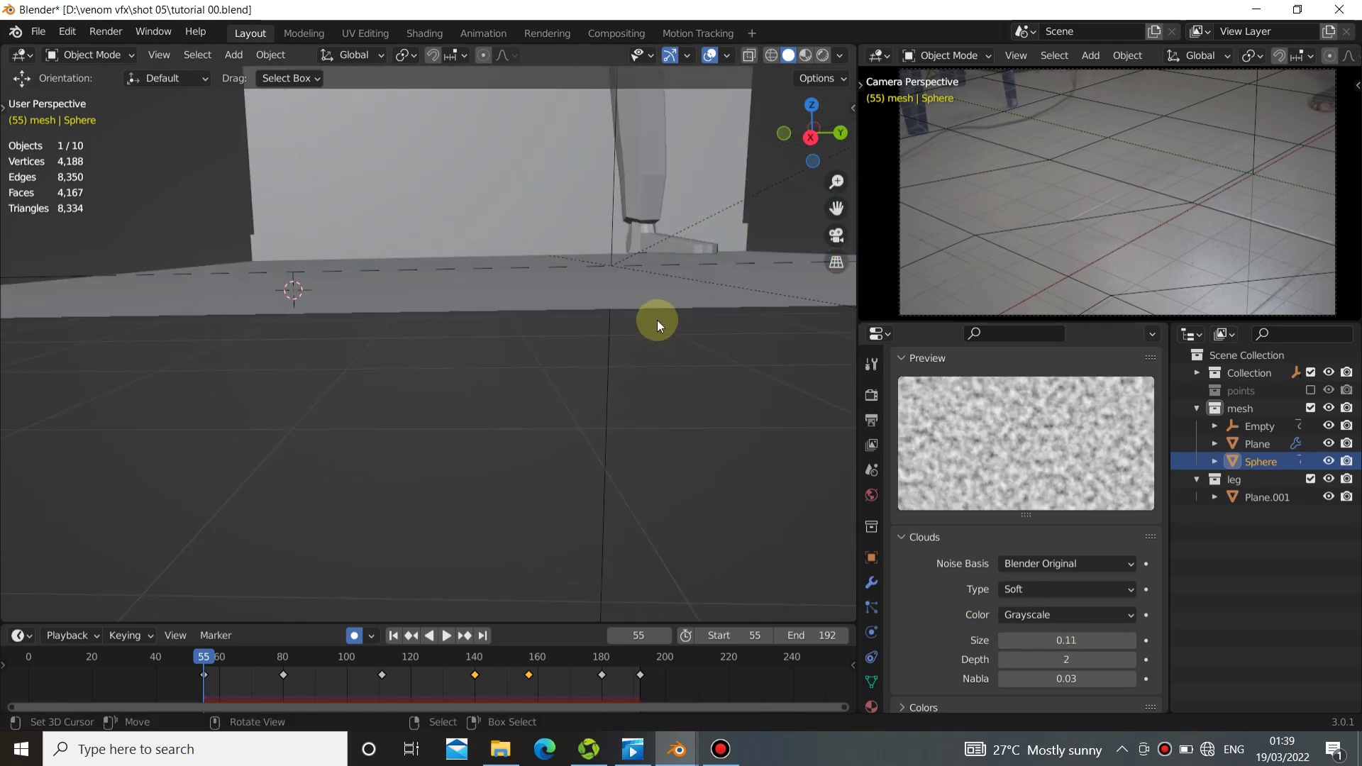
{"action": "middle_click_drag", "start_coordinate": [638, 319], "coordinate": [475, 337], "text": "shift"}
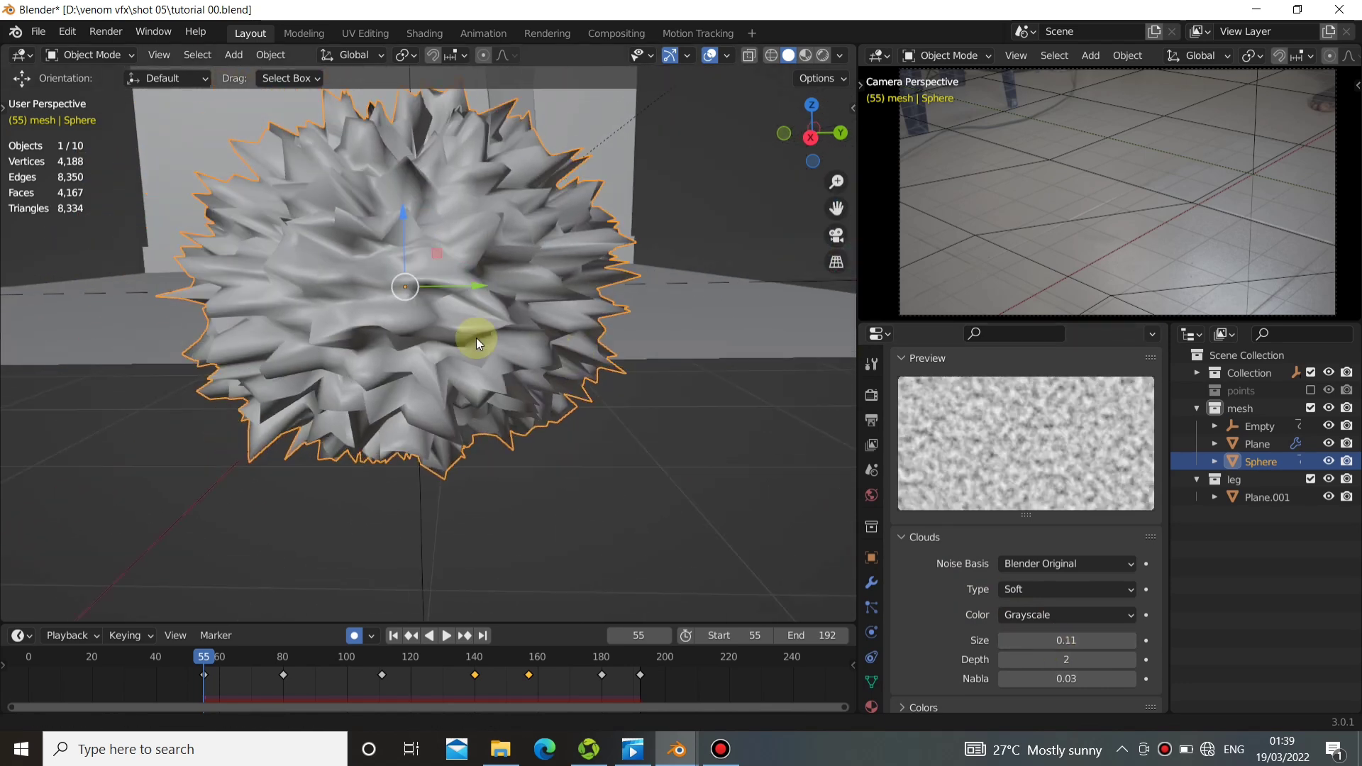
Add another Subdivision Surface modifier after the second Displace and inspect the smoothed sphere.
{"action": "left_click", "coordinate": [872, 580]}
{"action": "left_click", "coordinate": [957, 549]}
{"action": "left_click", "coordinate": [900, 548]}
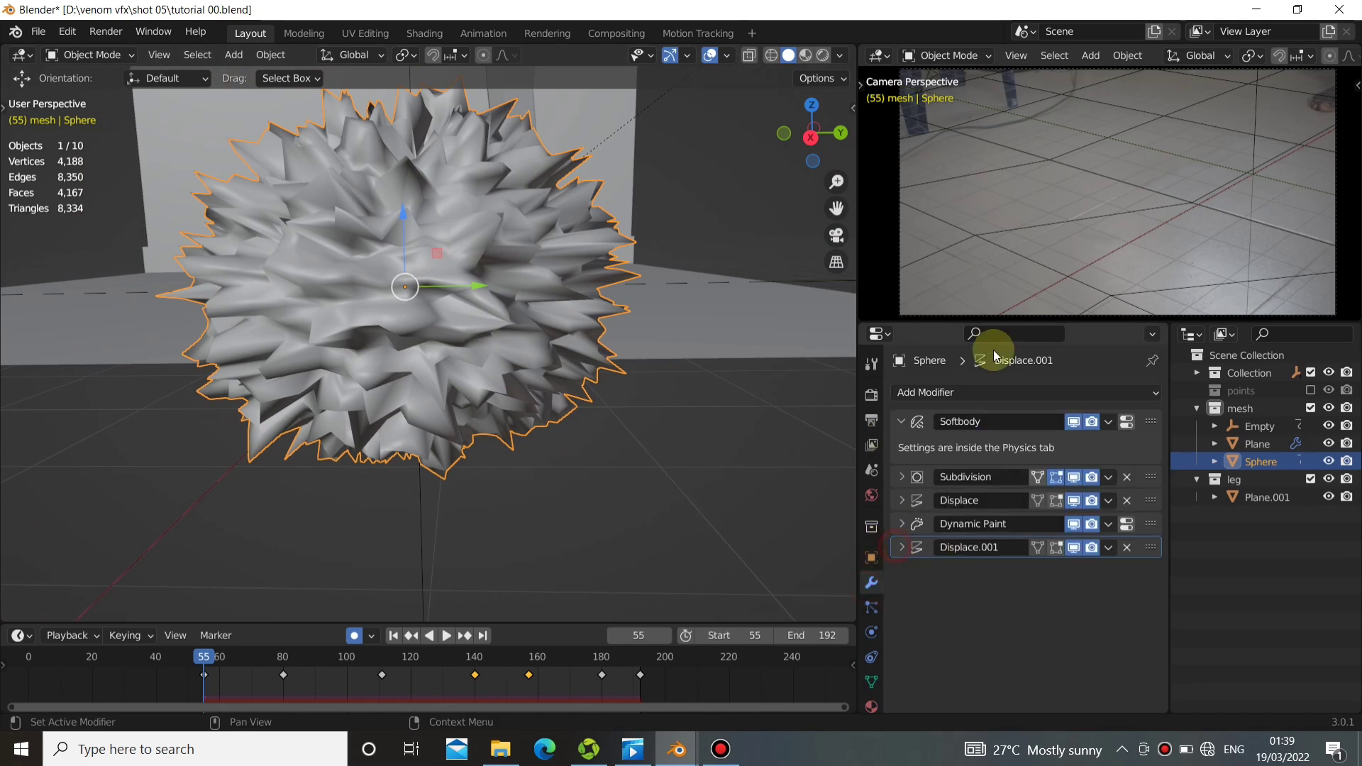
{"action": "left_click", "coordinate": [993, 389]}
{"action": "left_click", "coordinate": [985, 394]}
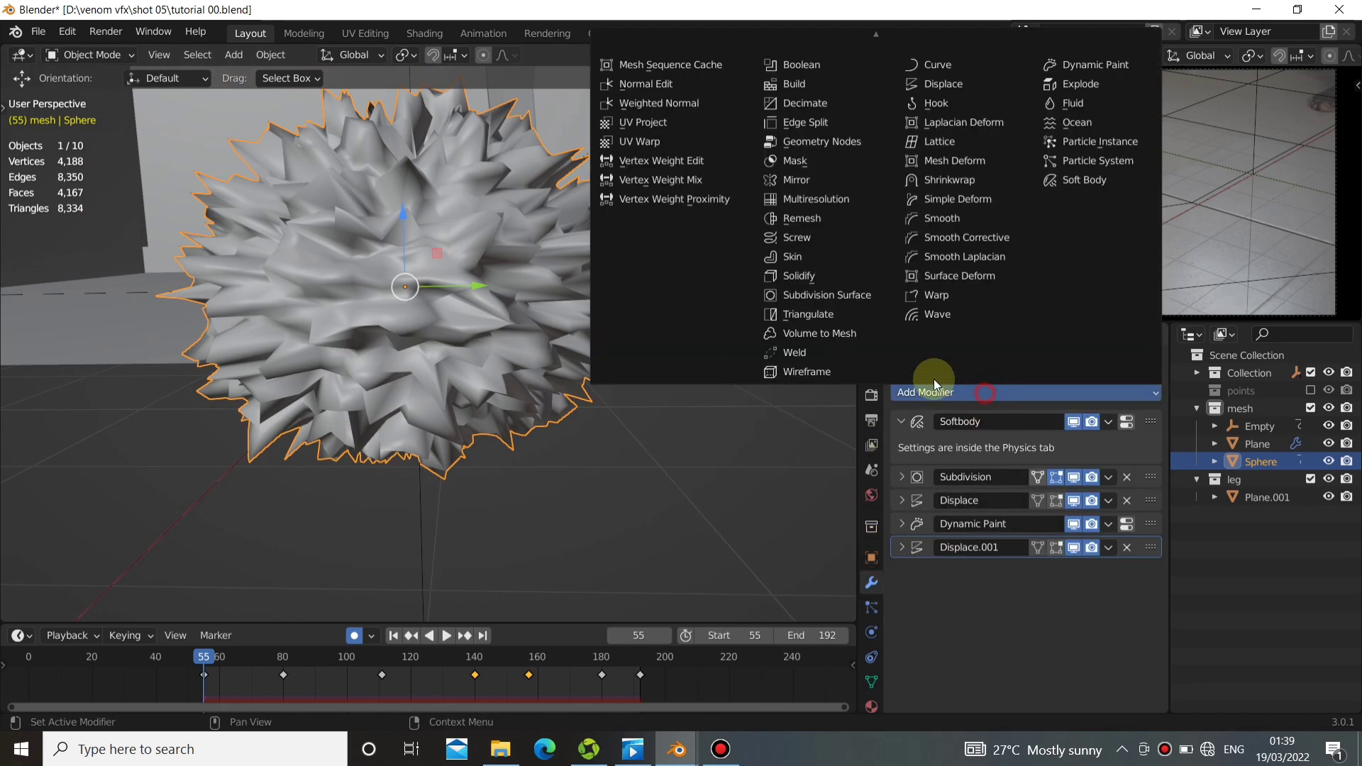
{"action": "left_click", "coordinate": [808, 295]}
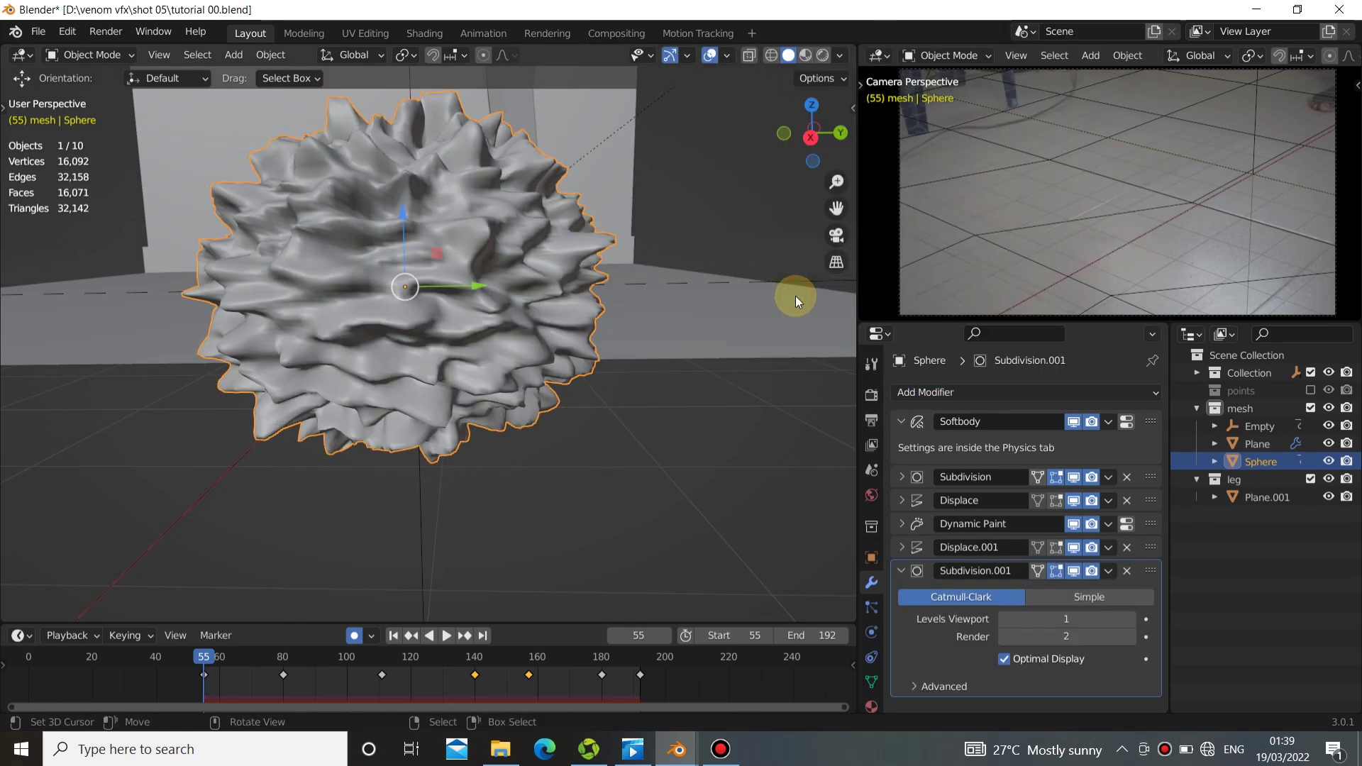
{"action": "left_click_drag", "start_coordinate": [452, 368], "coordinate": [314, 398], "text": "alt"}
{"action": "left_click_drag", "start_coordinate": [206, 428], "coordinate": [399, 406], "text": "alt+shift"}
{"action": "scroll", "coordinate": [312, 396], "scroll_direction": "down", "scroll_amount": 3}
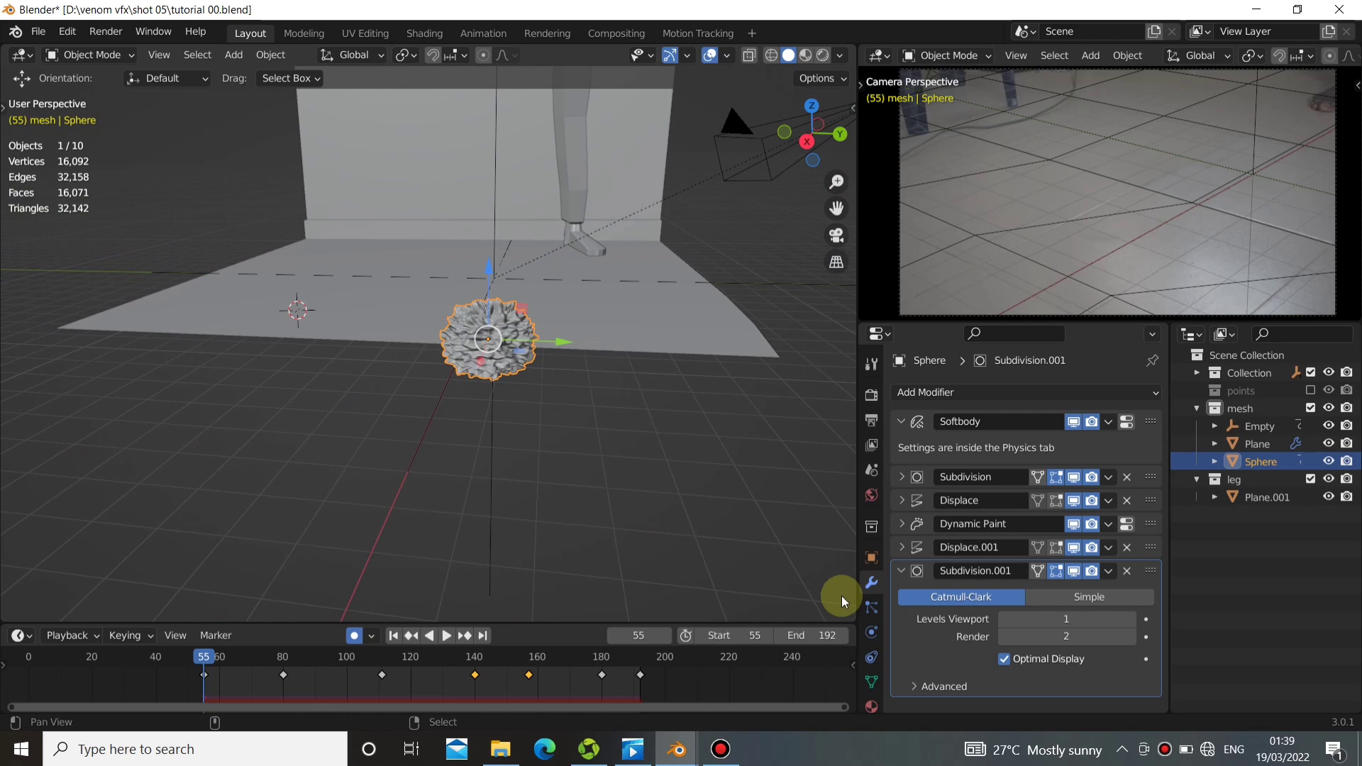
Limit the second Displace modifier to the vertex group dp_weight.
{"action": "left_click", "coordinate": [899, 570]}
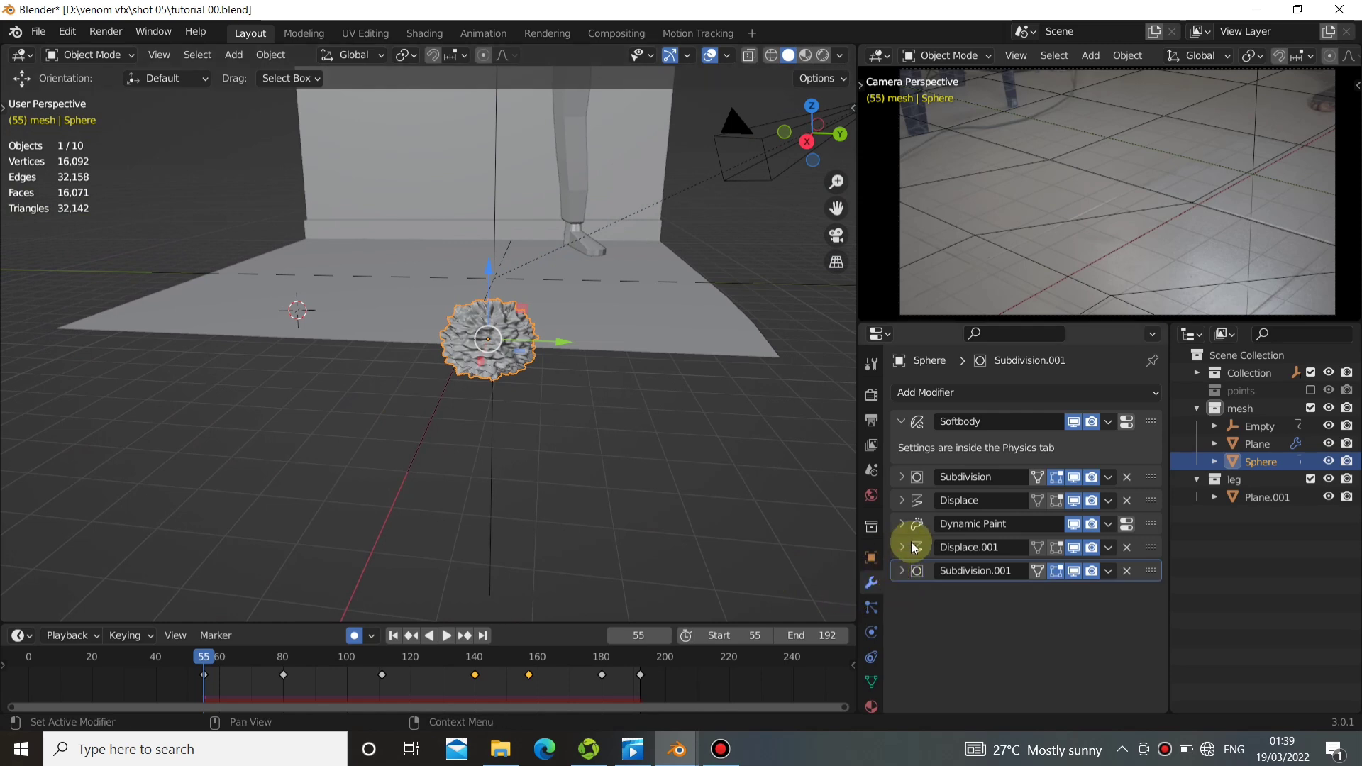
{"action": "left_click", "coordinate": [900, 547]}
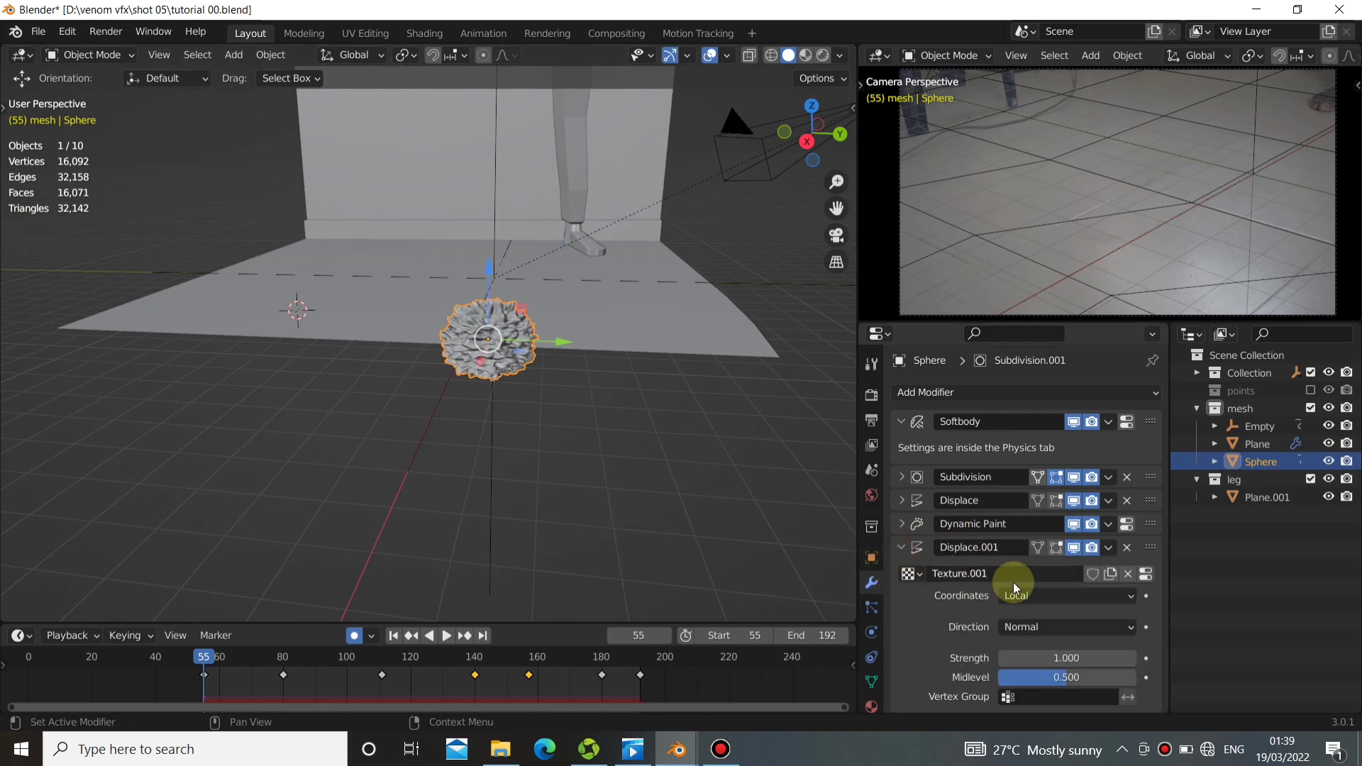
{"action": "scroll", "coordinate": [1013, 589], "scroll_direction": "down", "scroll_amount": 1}
{"action": "left_click", "coordinate": [1021, 674]}
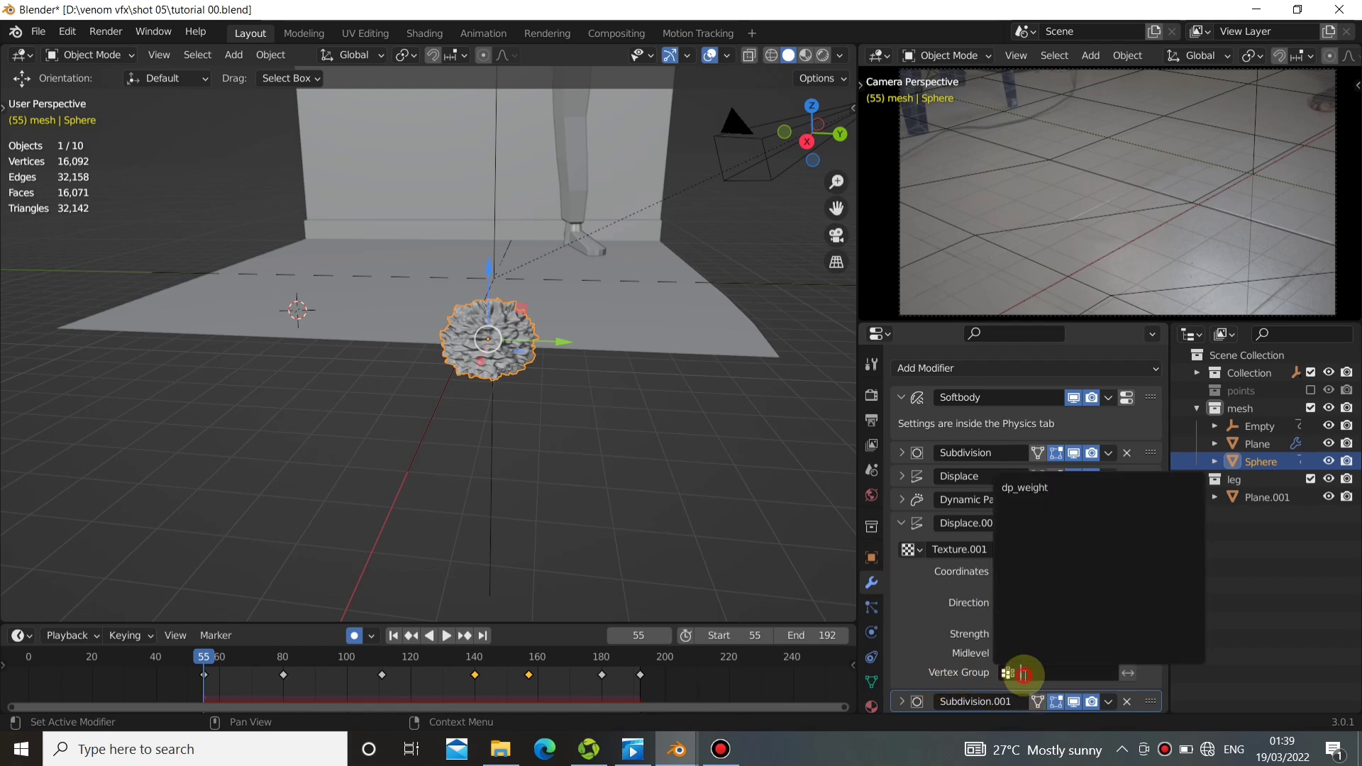
{"action": "left_click", "coordinate": [1032, 488]}
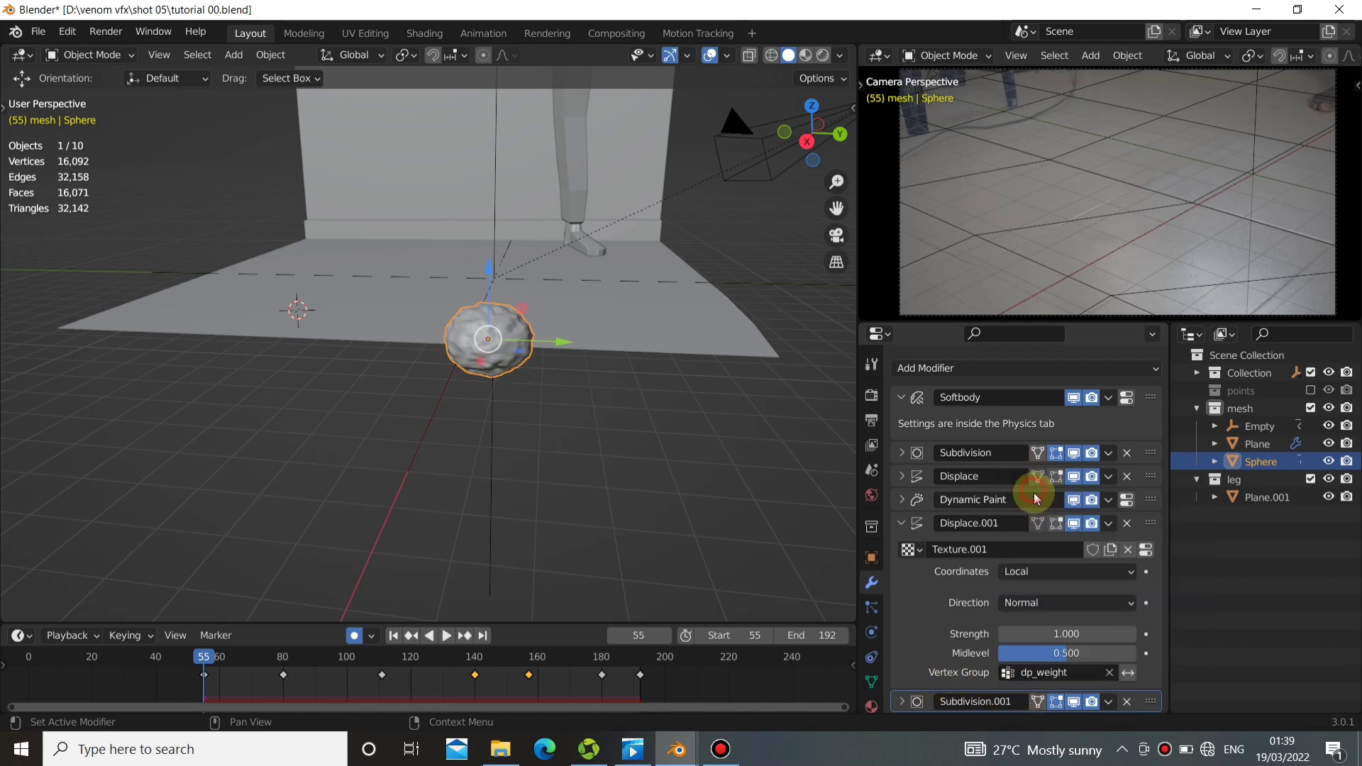
Play the animation in stages and examine the sphere's displaced contact areas on the floor up close.
{"action": "left_click", "coordinate": [452, 634]}
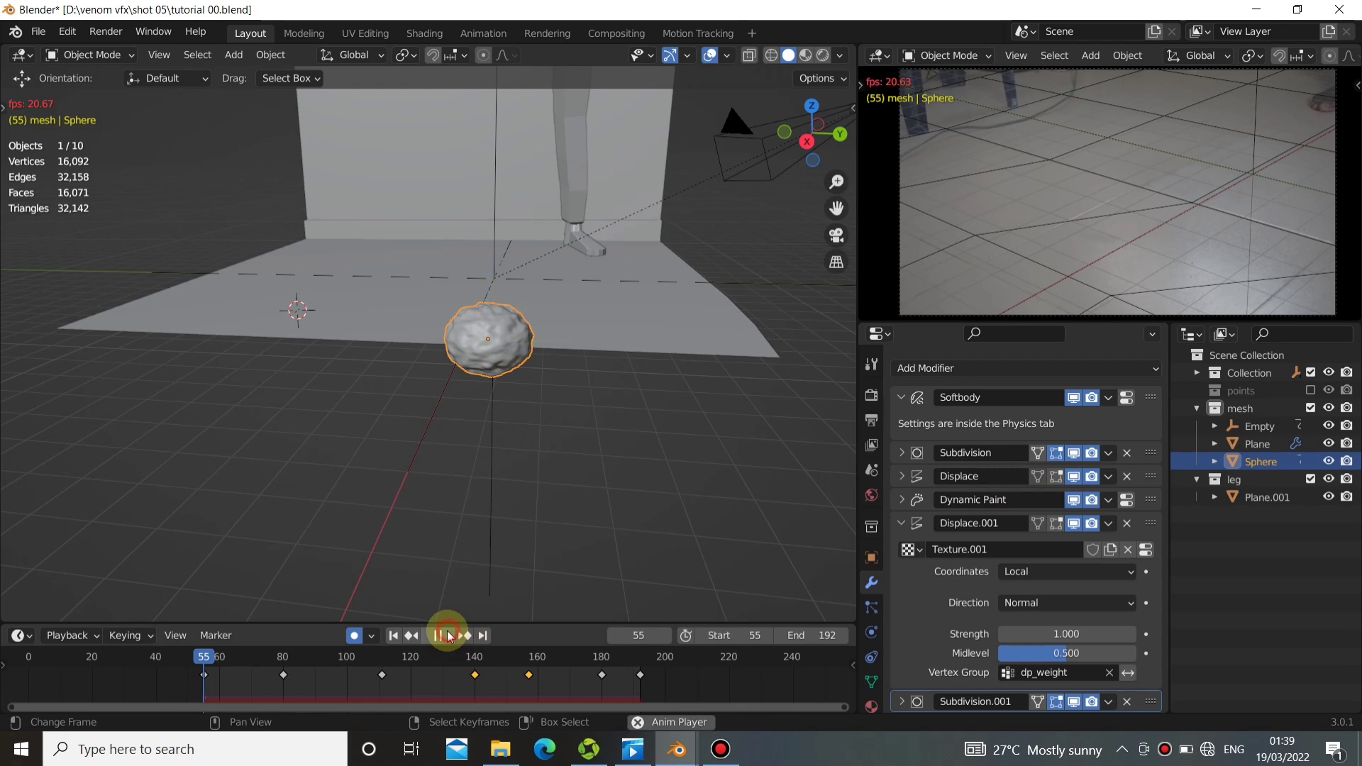
{"action": "left_click", "coordinate": [447, 629]}
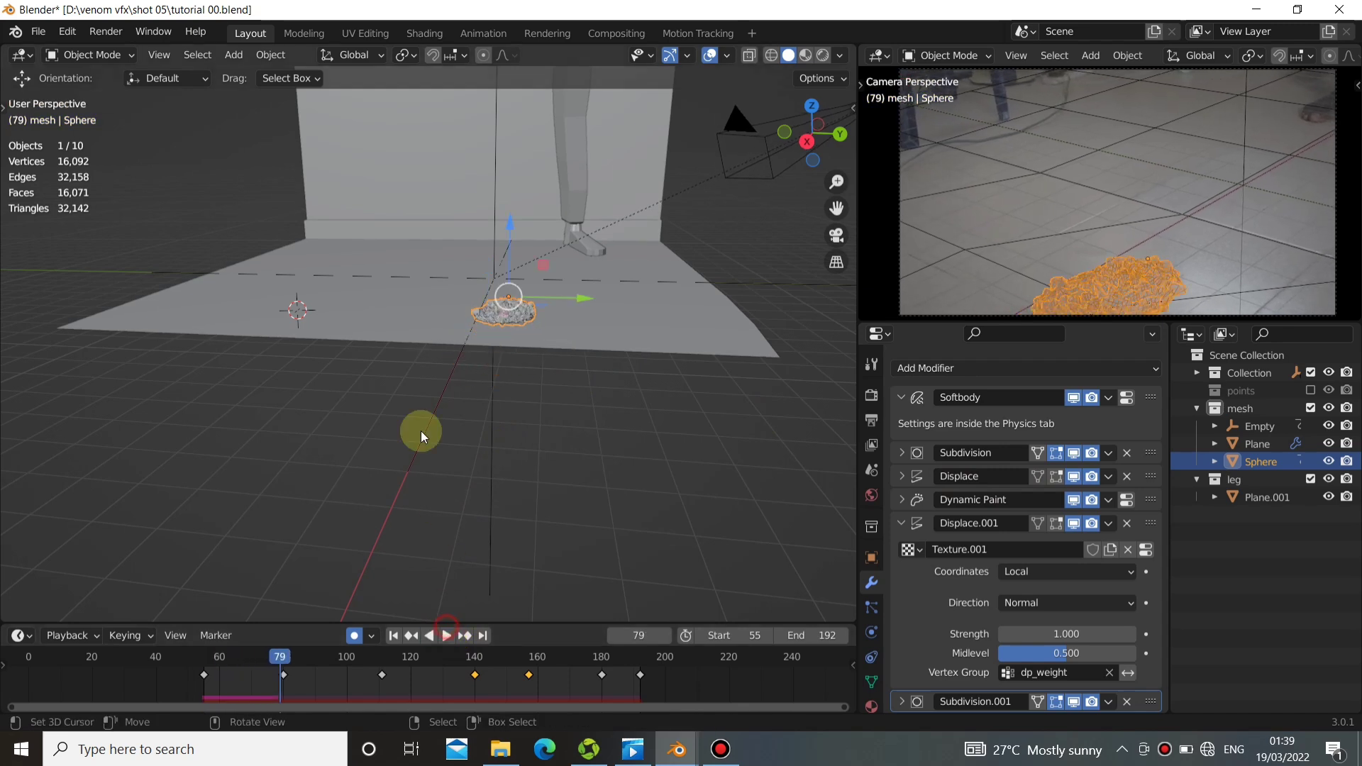
{"action": "middle_click_drag", "start_coordinate": [417, 354], "coordinate": [364, 377]}
{"action": "scroll", "coordinate": [406, 380], "scroll_direction": "up", "scroll_amount": 5}
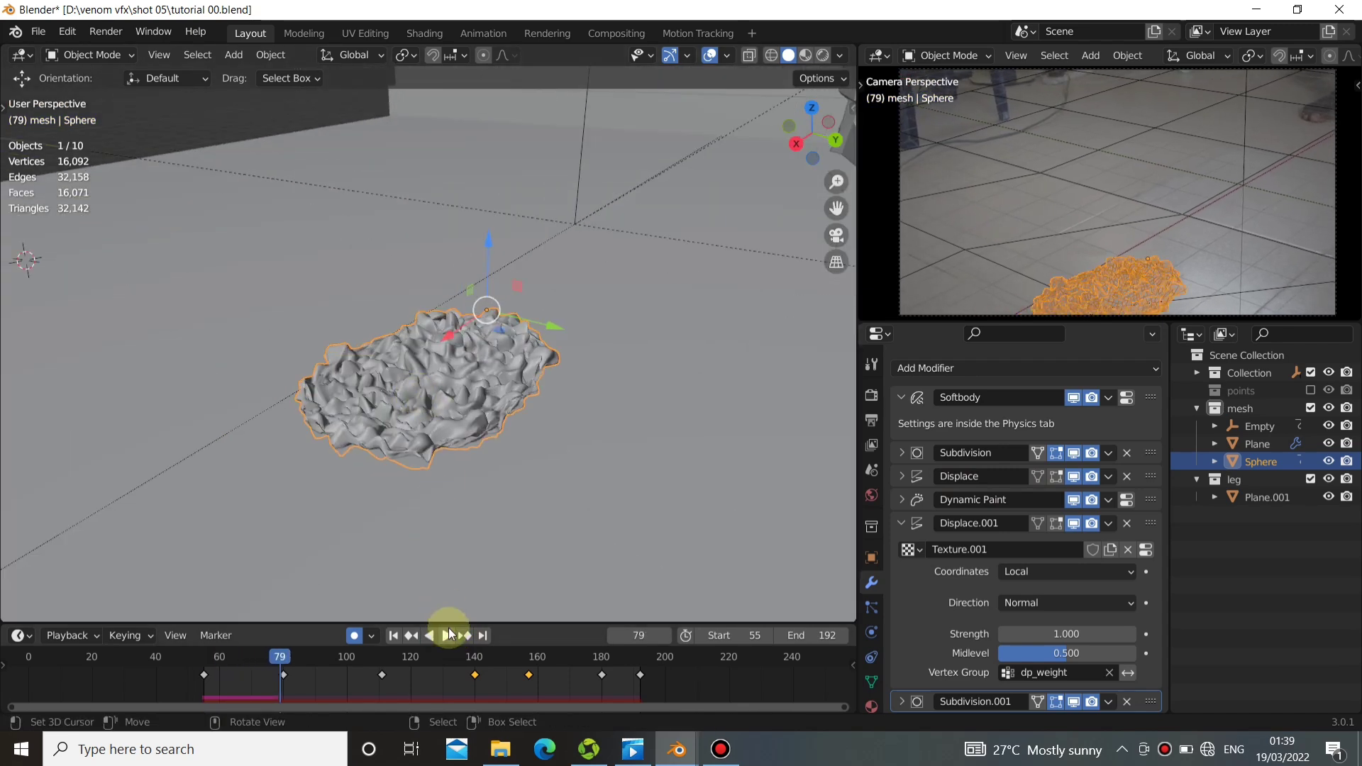
{"action": "left_click", "coordinate": [449, 634]}
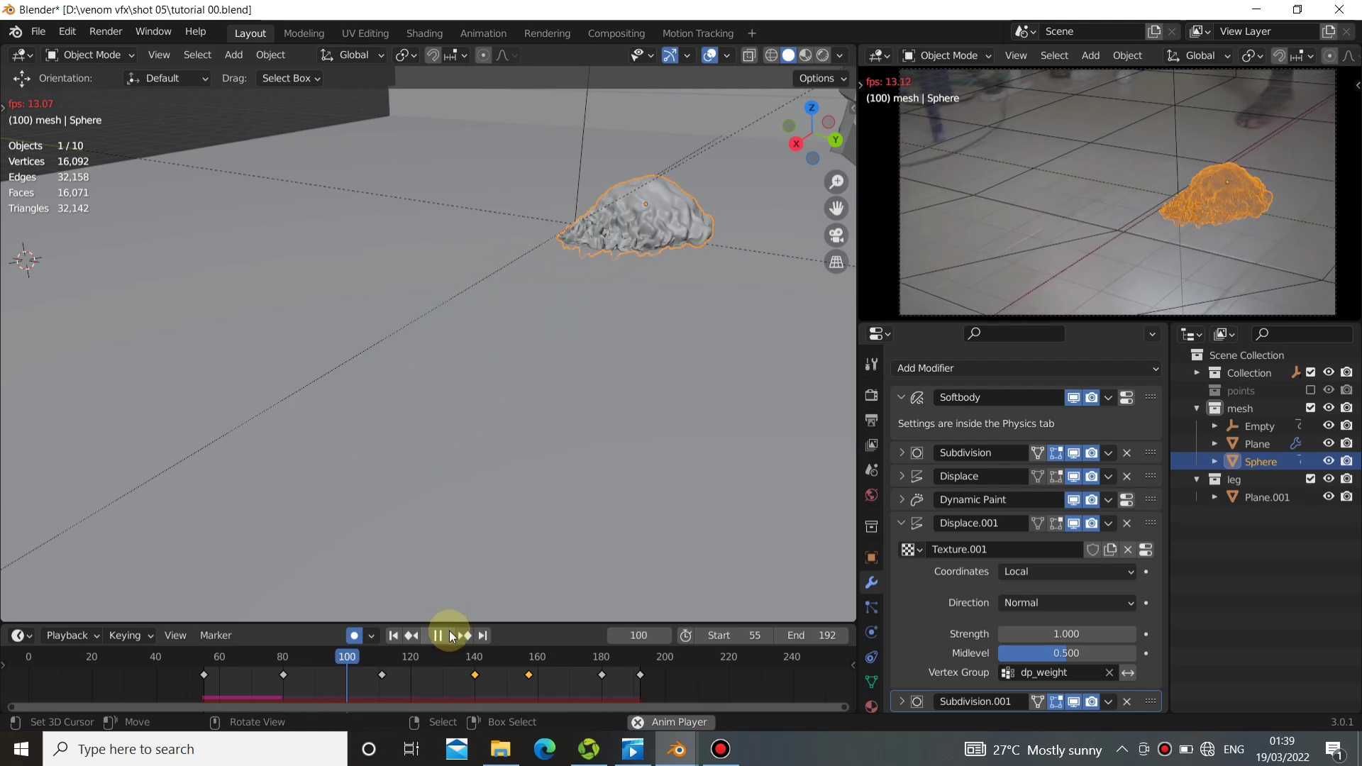
{"action": "left_click", "coordinate": [451, 635]}
{"action": "middle_click_drag", "start_coordinate": [674, 338], "coordinate": [538, 347]}
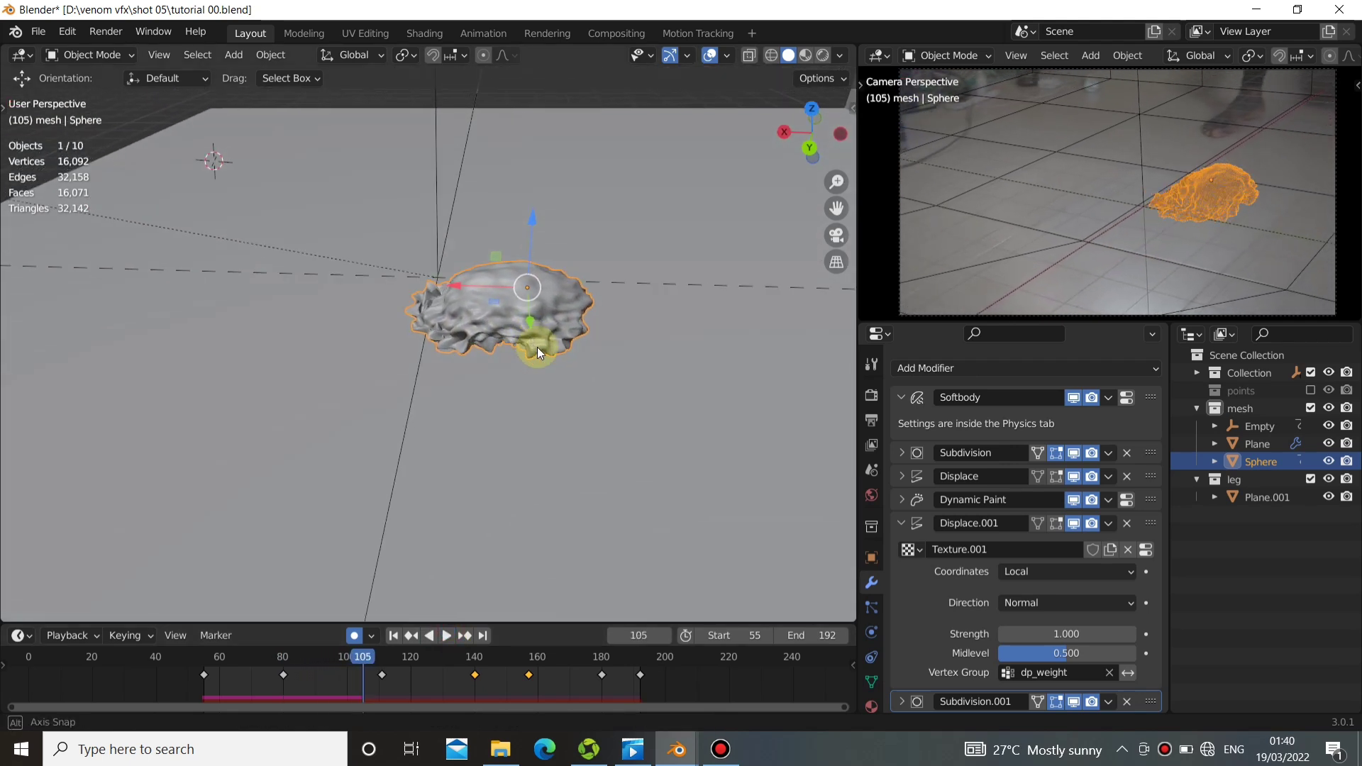
Play on to the leg contact and scrub to frame 158 to examine the sphere's displacement there.
{"action": "left_click", "coordinate": [447, 635]}
{"action": "scroll", "coordinate": [585, 465], "scroll_direction": "down", "scroll_amount": 5}
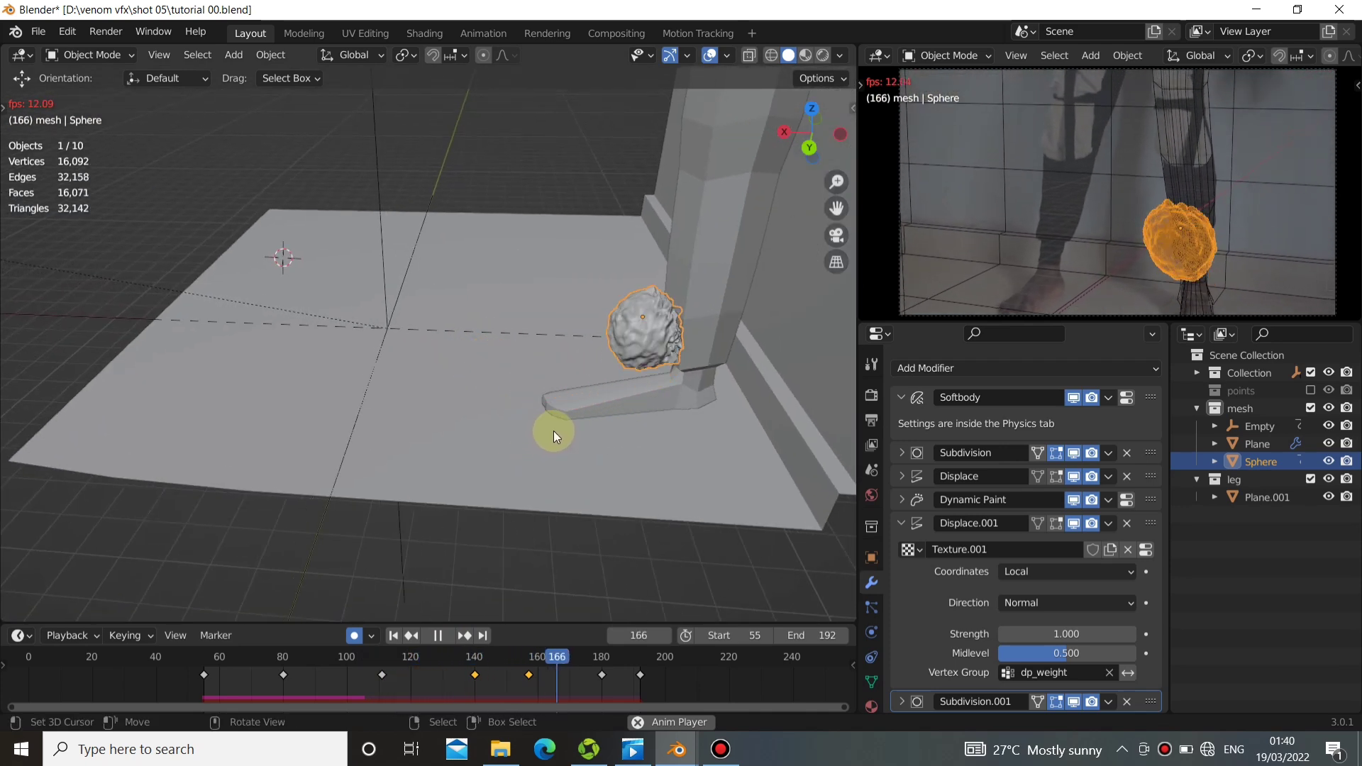
{"action": "left_click_drag", "start_coordinate": [480, 683], "coordinate": [530, 669]}
{"action": "middle_click_drag", "start_coordinate": [659, 354], "coordinate": [621, 320]}
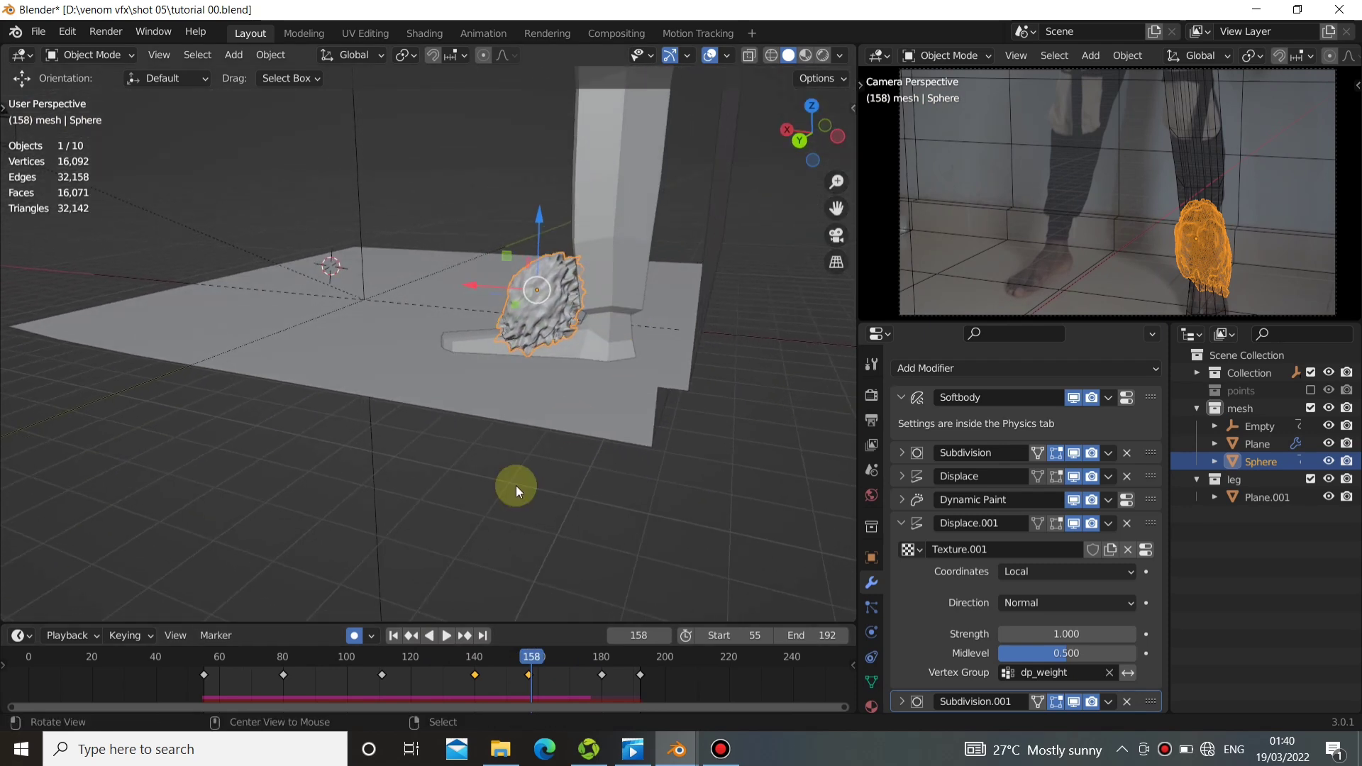
Replay the animation and examine the displacement from above and from beneath the floor.
{"action": "left_click", "coordinate": [447, 644]}
{"action": "middle_click_drag", "start_coordinate": [526, 398], "coordinate": [627, 486]}
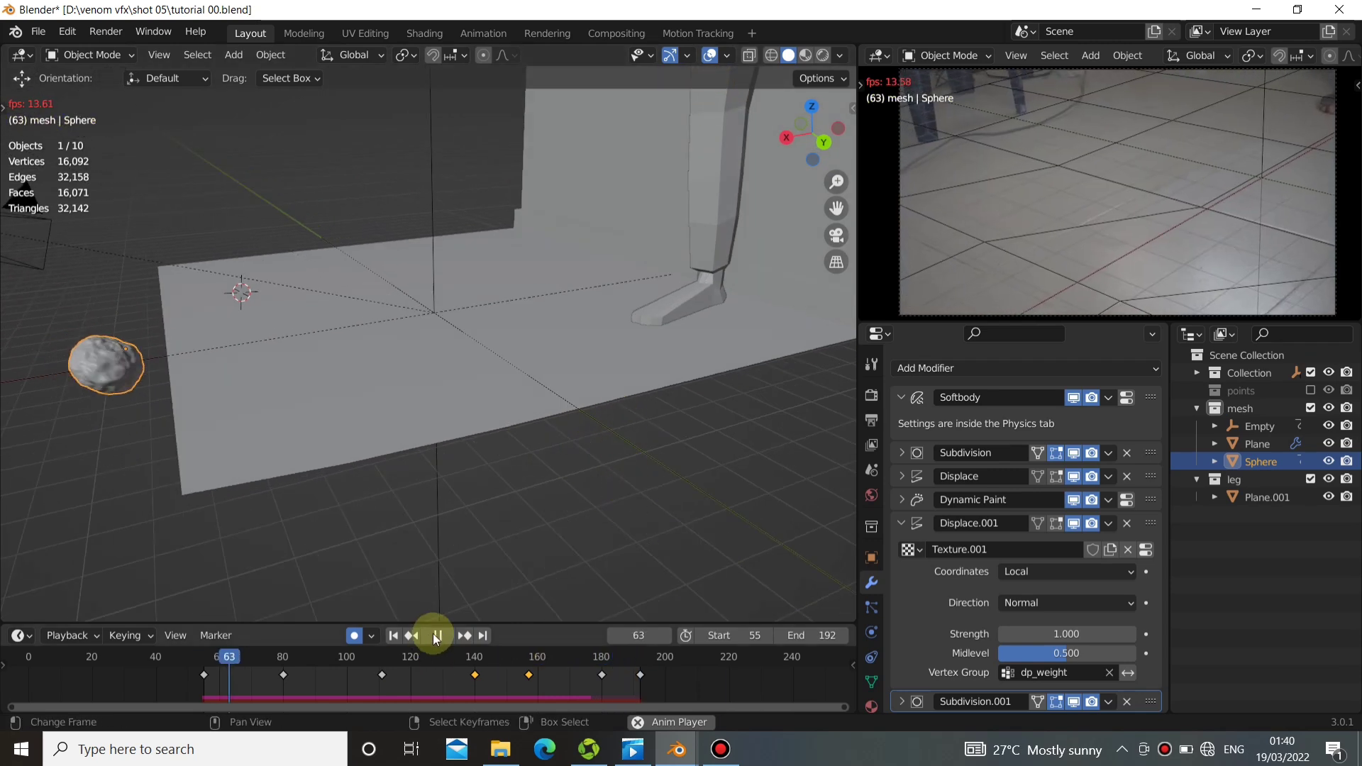
{"action": "left_click", "coordinate": [440, 631]}
{"action": "middle_click_drag", "start_coordinate": [451, 540], "coordinate": [418, 454]}
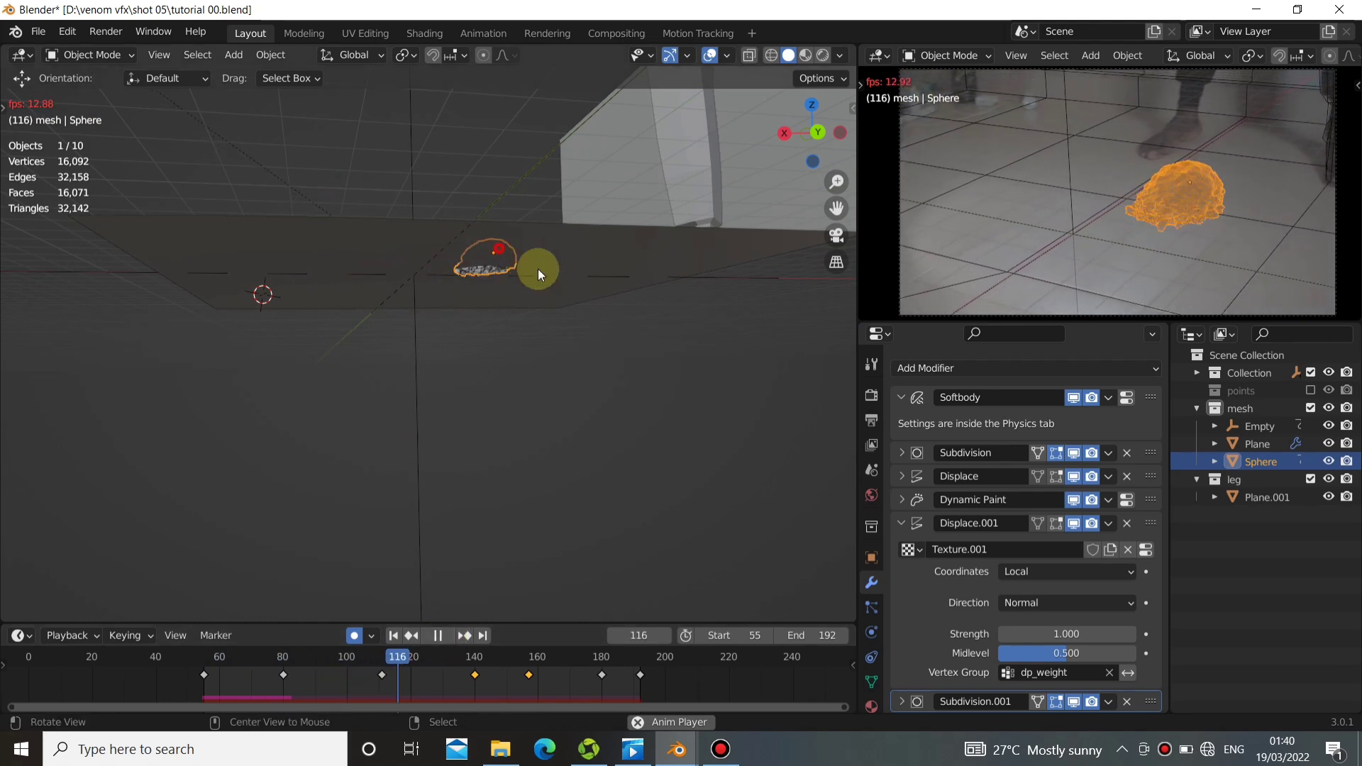
{"action": "middle_click_drag", "start_coordinate": [538, 269], "coordinate": [573, 388]}
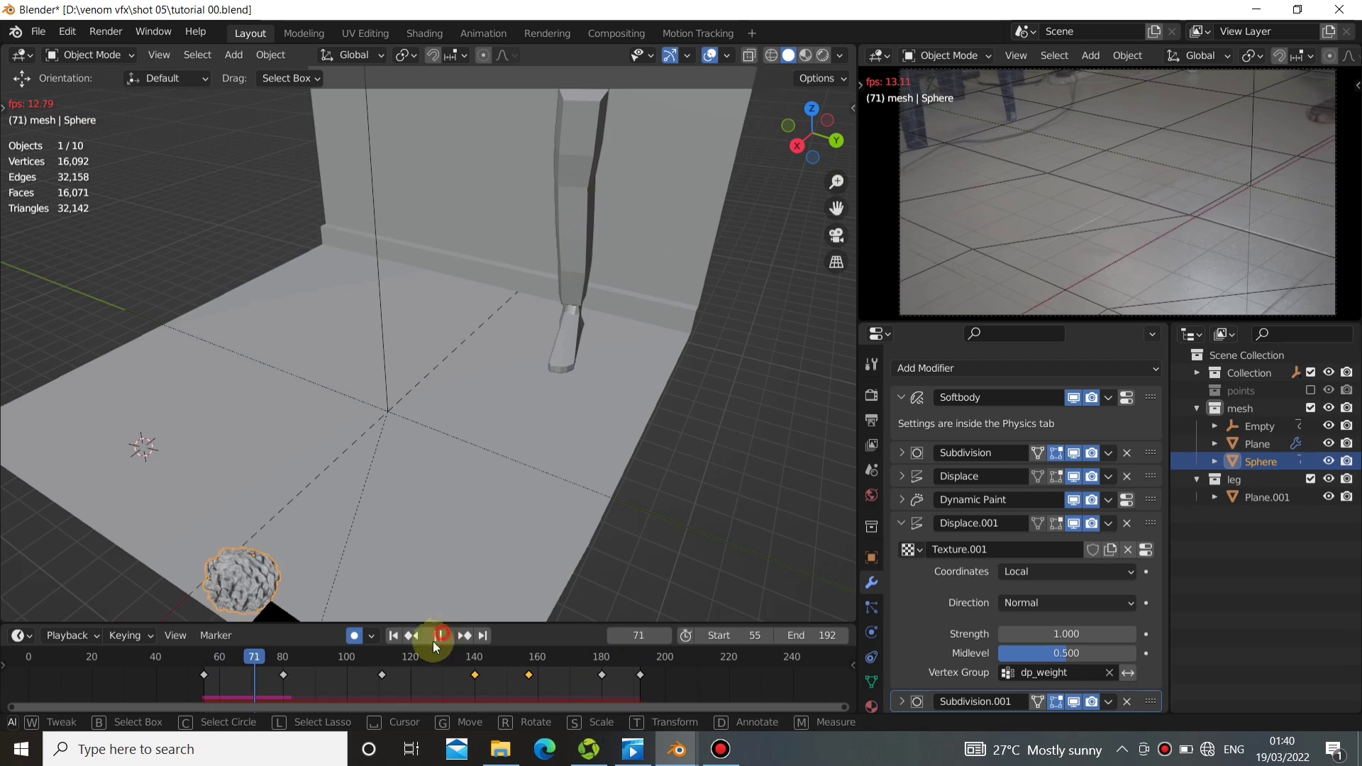
Rewind the animation to frame 55, collapse the second Displace modifier and open the sphere's physics settings.
{"action": "left_click", "coordinate": [395, 637]}
{"action": "left_click", "coordinate": [439, 636]}
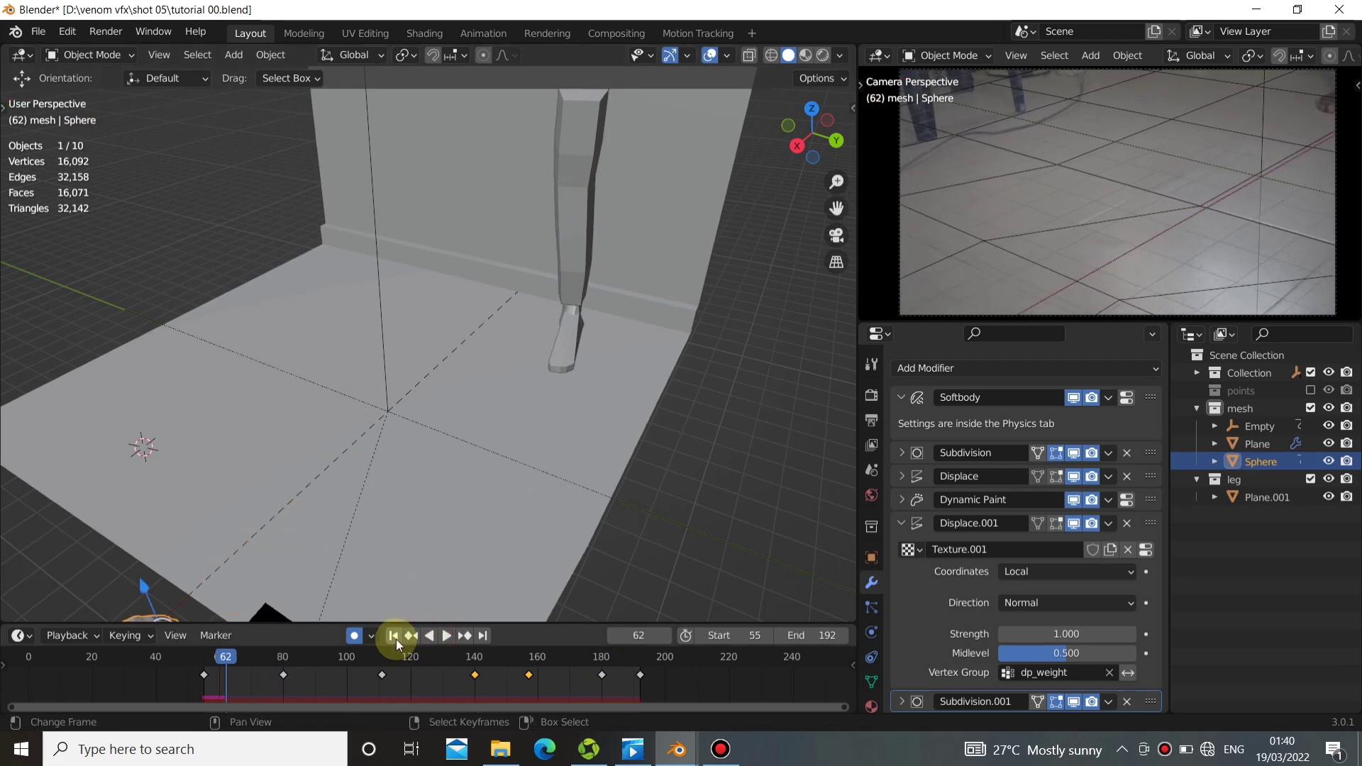
{"action": "left_click", "coordinate": [394, 636]}
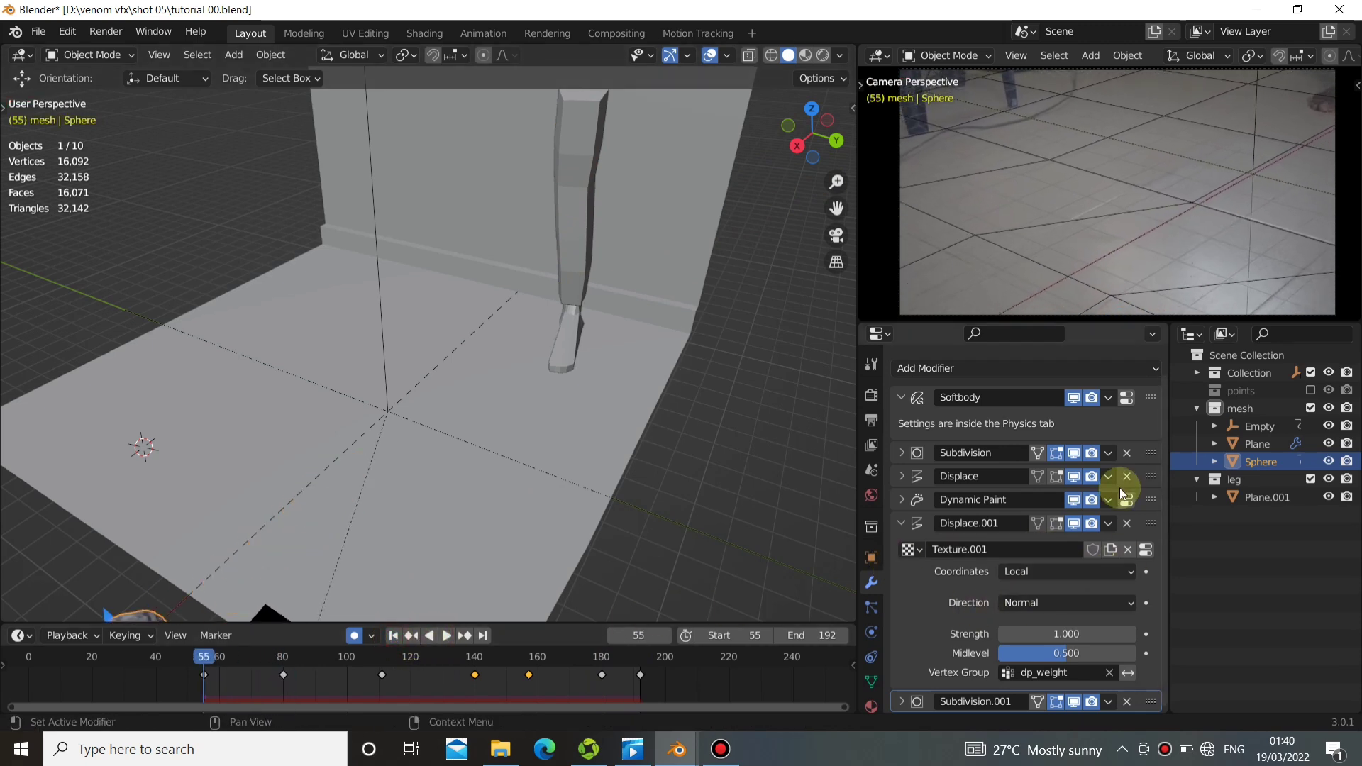
{"action": "left_click", "coordinate": [903, 522]}
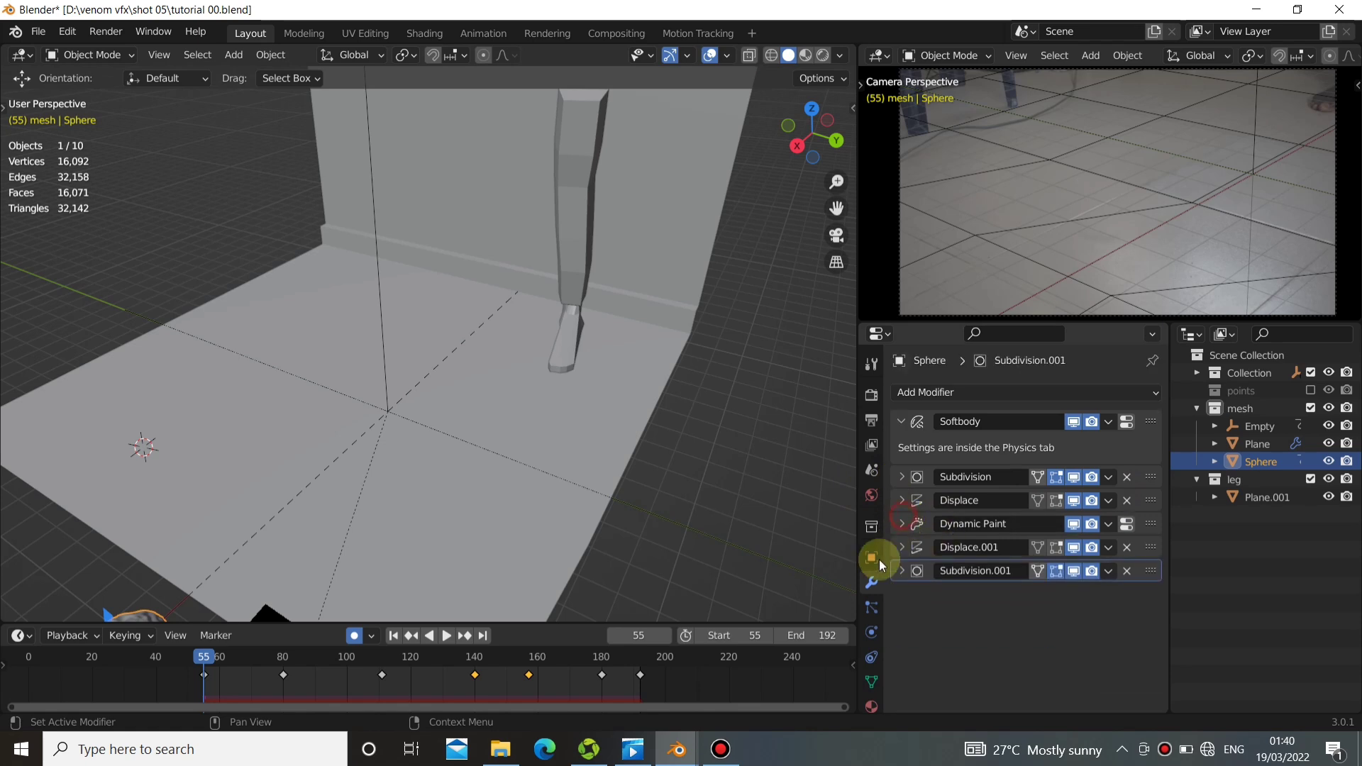
{"action": "left_click", "coordinate": [871, 634]}
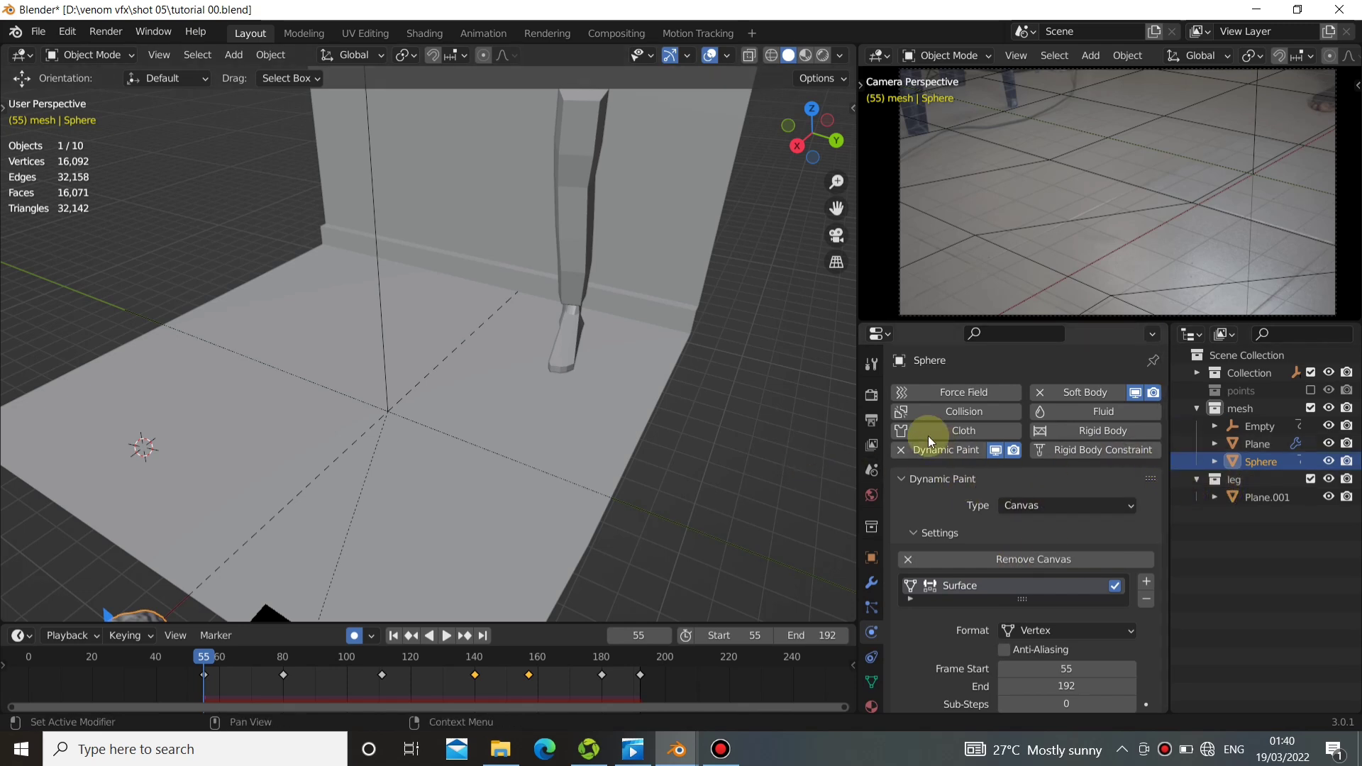
Play the animation from the start and stop at frame 103, with the sphere on the floor.
{"action": "middle_click_drag", "start_coordinate": [404, 502], "coordinate": [449, 619]}
{"action": "left_click", "coordinate": [450, 635]}
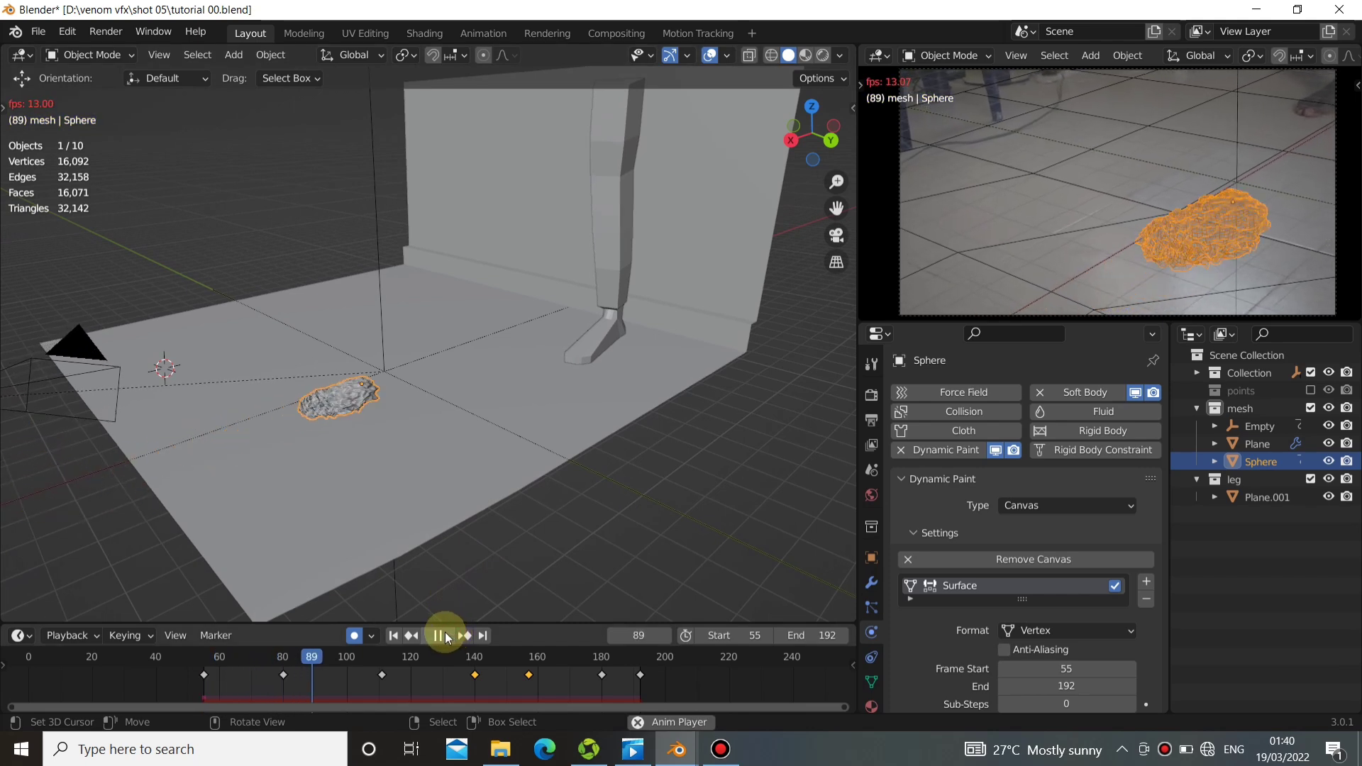
{"action": "left_click", "coordinate": [441, 634]}
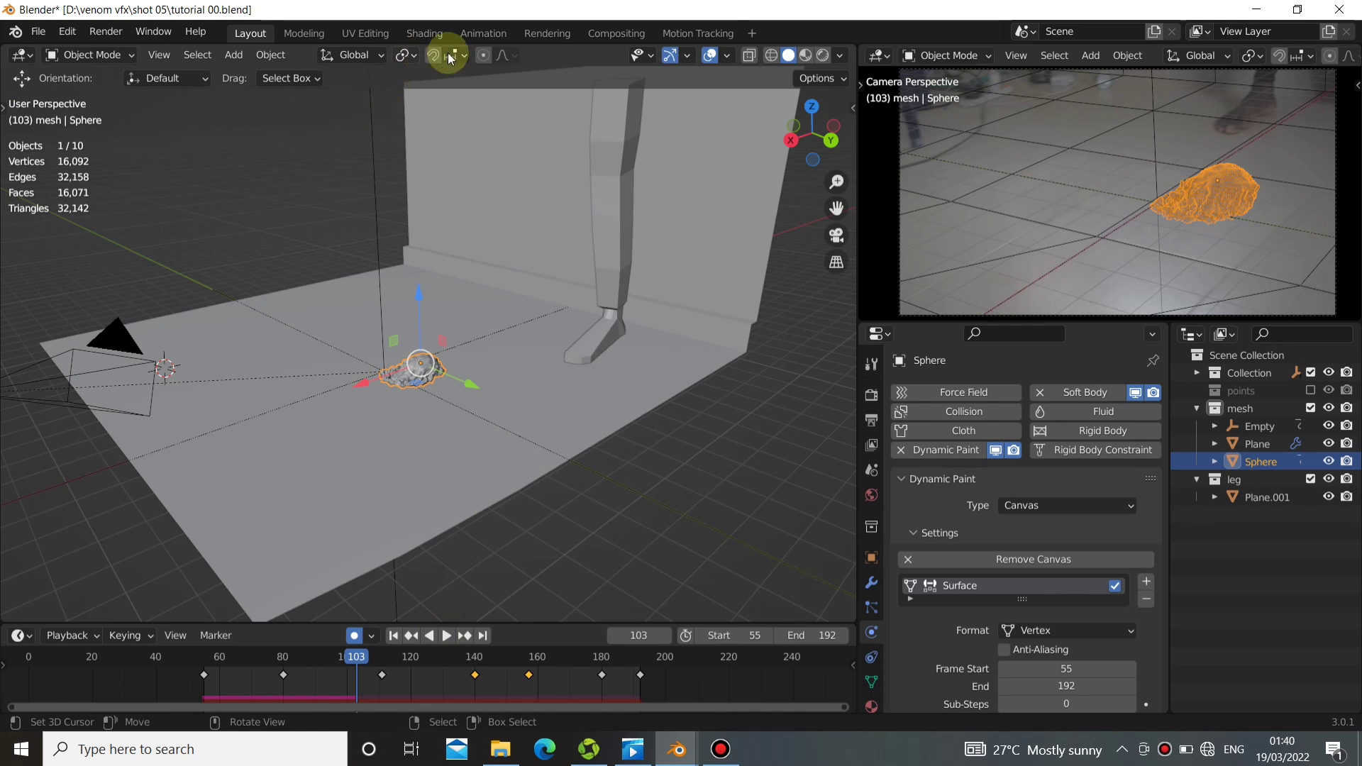
Switch to the Shading workspace and create a new material for the sphere.
{"action": "left_click", "coordinate": [485, 35]}
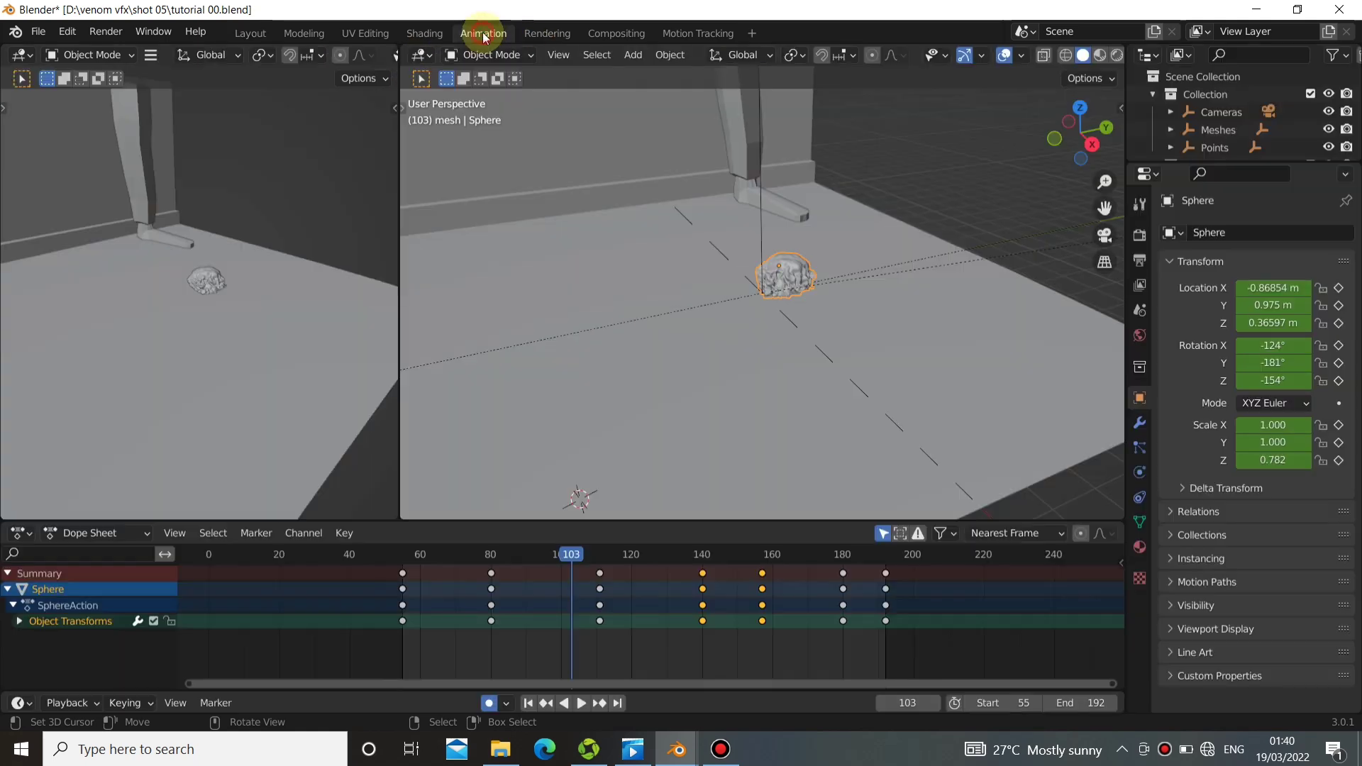
{"action": "left_click", "coordinate": [434, 34]}
{"action": "mouse_move", "coordinate": [607, 308]}
{"action": "middle_mouse_down"}
{"action": "mouse_move", "coordinate": [533, 275]}
{"action": "mouse_move", "coordinate": [731, 308]}
{"action": "middle_mouse_up"}
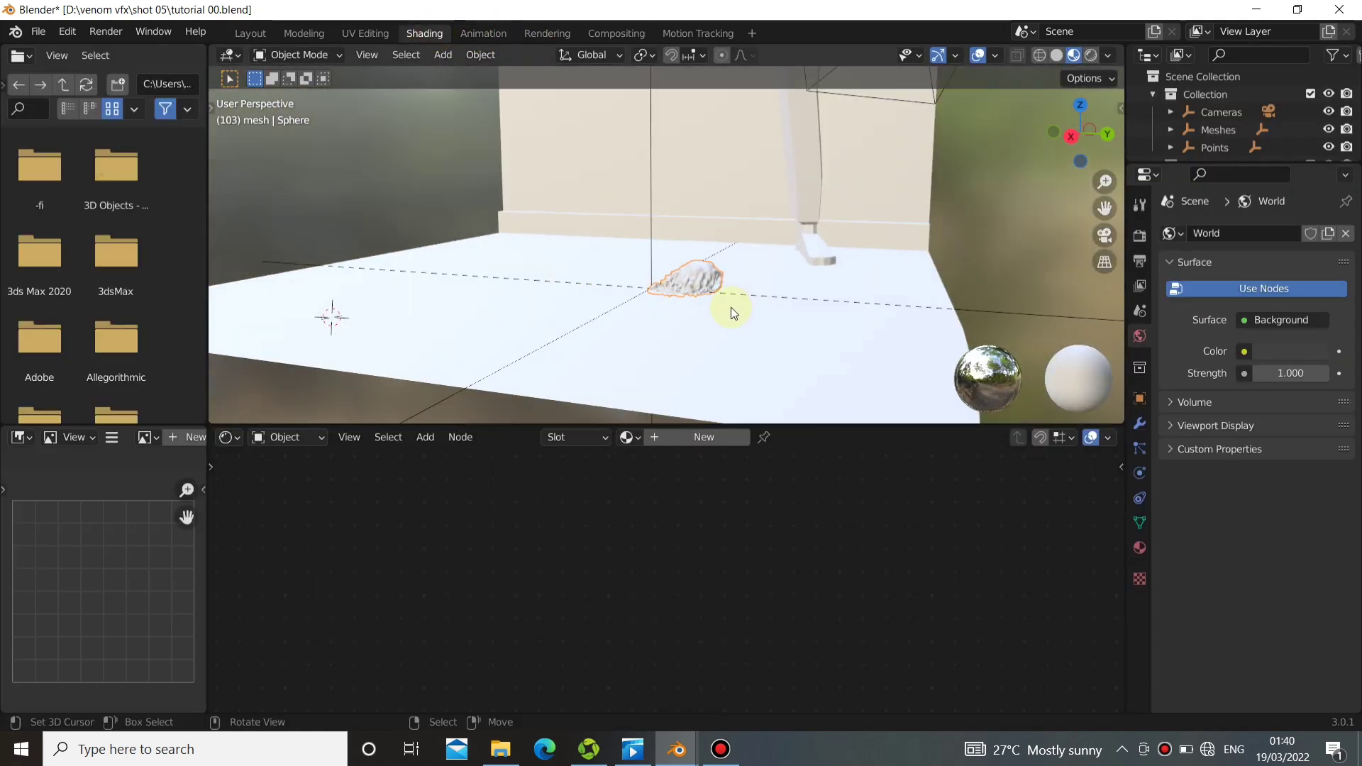
{"action": "scroll", "coordinate": [731, 308], "scroll_direction": "up", "scroll_amount": 2}
{"action": "left_click", "coordinate": [683, 438]}
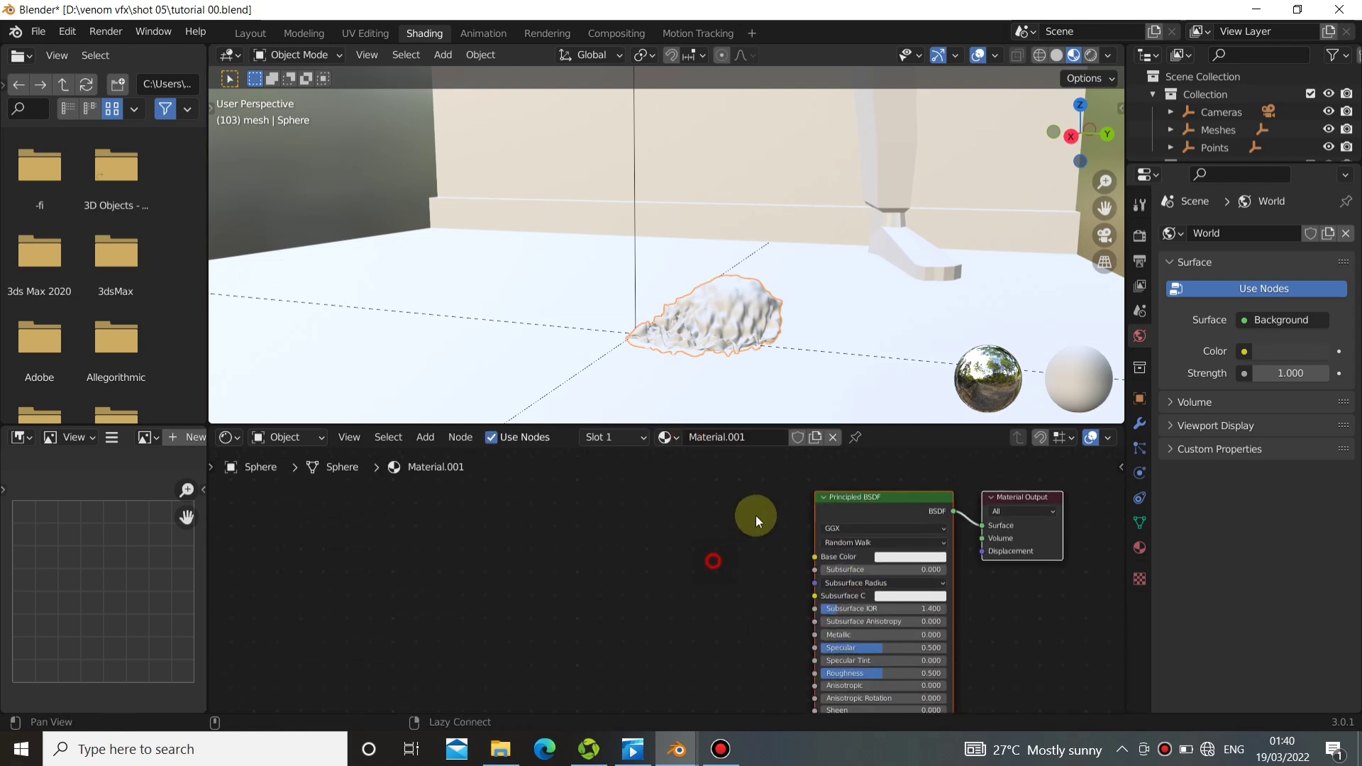
Add a Noise Texture node to the sphere's material and preview its Fac output on the mesh up close.
{"action": "key", "text": "shift+a"}
{"action": "mouse_move", "coordinate": [391, 627]}
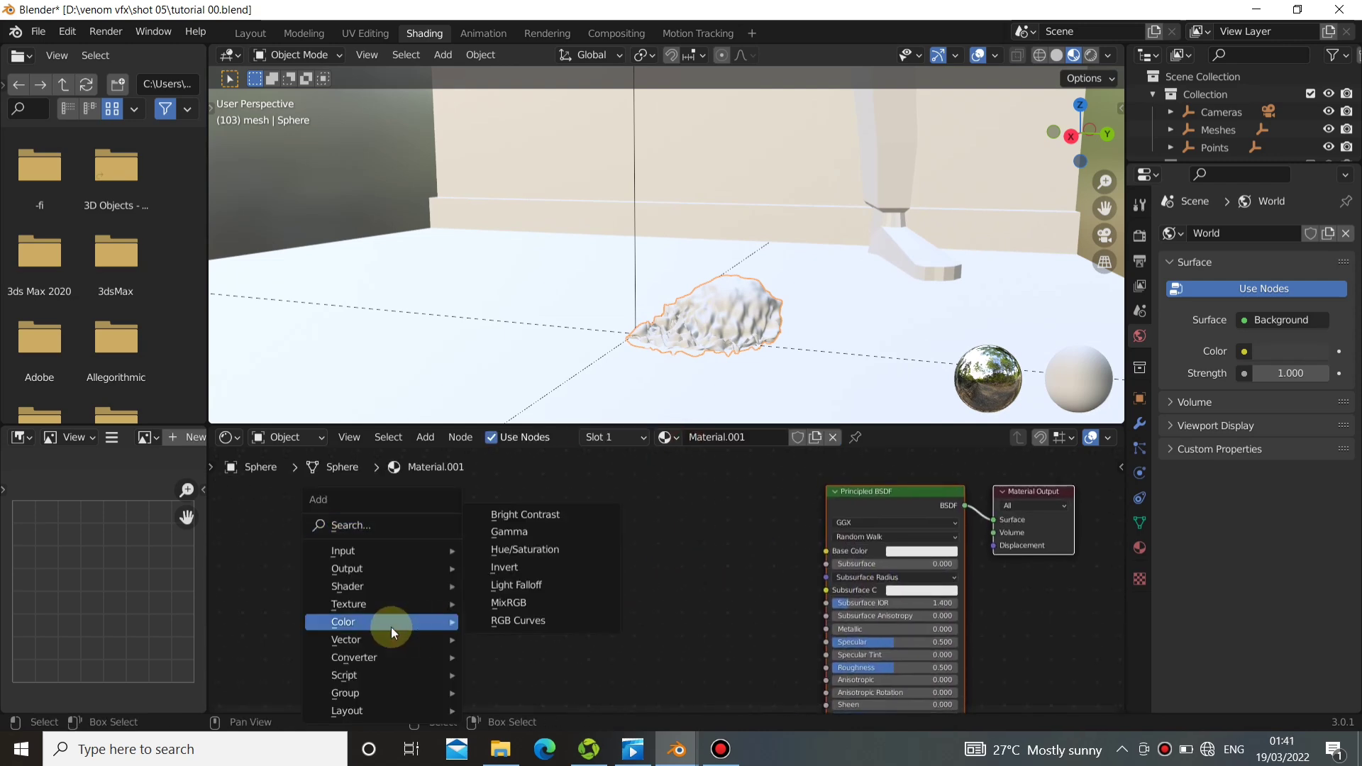
{"action": "mouse_move", "coordinate": [360, 606]}
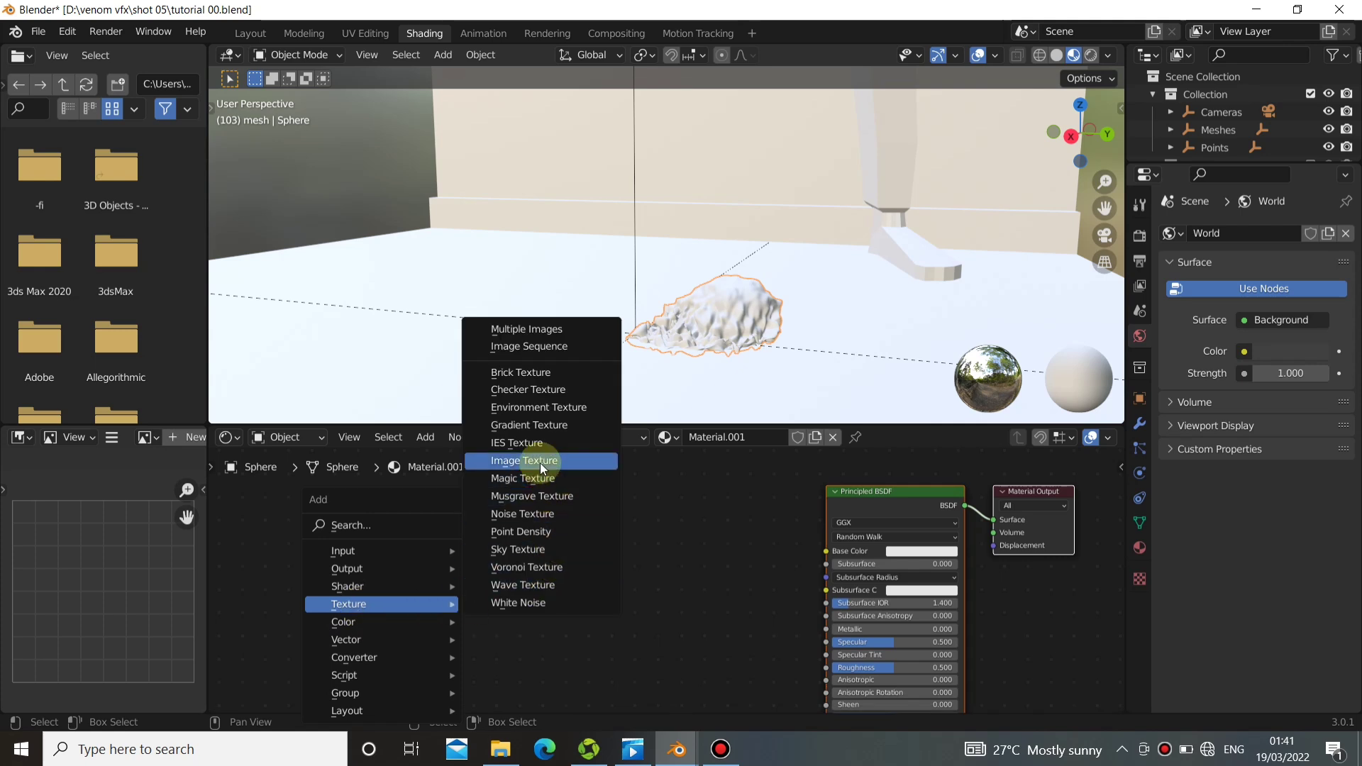
{"action": "left_click", "coordinate": [539, 513]}
{"action": "left_click", "coordinate": [397, 569]}
{"action": "left_click", "coordinate": [441, 583], "text": "ctrl+shift"}
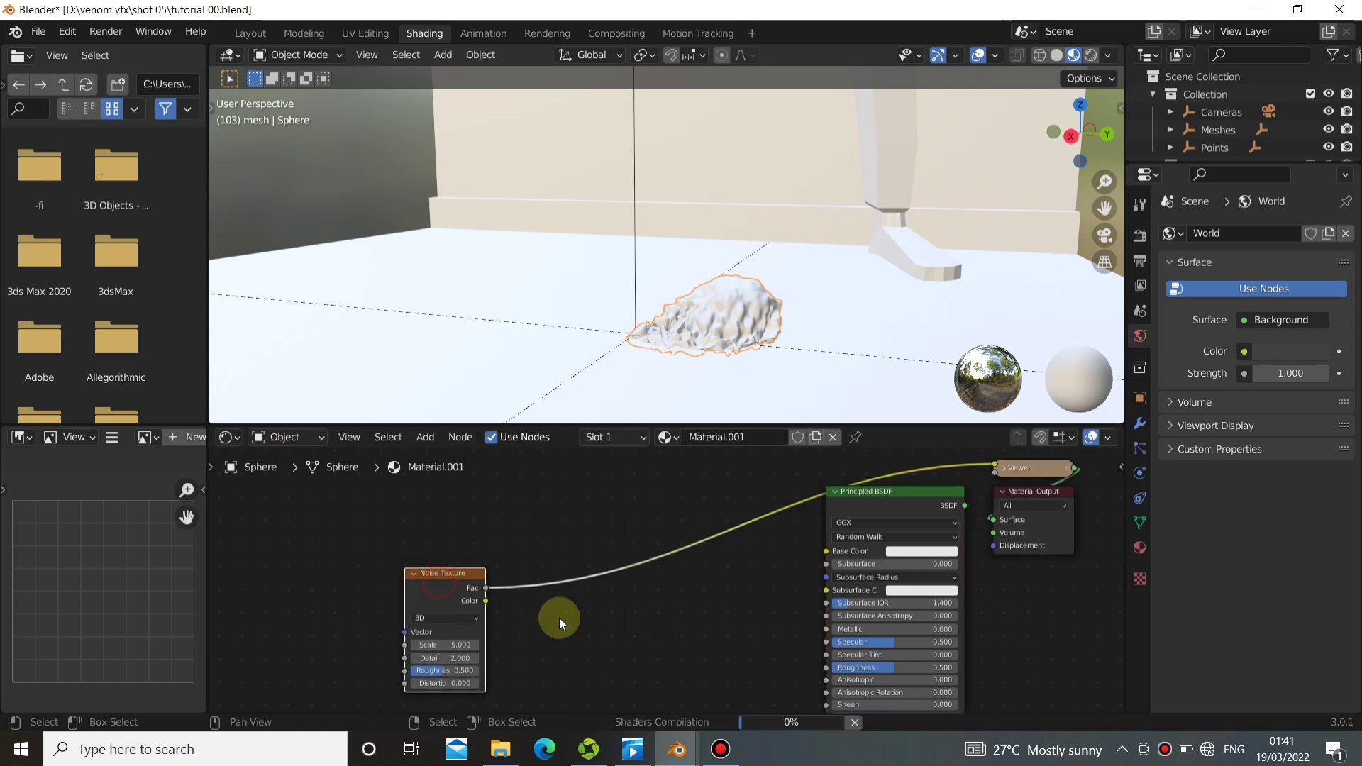
{"action": "middle_click_drag", "start_coordinate": [590, 607], "coordinate": [703, 564]}
{"action": "scroll", "coordinate": [693, 321], "scroll_direction": "up", "scroll_amount": 2}
{"action": "scroll", "coordinate": [692, 320], "scroll_direction": "up", "scroll_amount": 2}
{"action": "middle_click_drag", "start_coordinate": [709, 322], "coordinate": [766, 238], "text": "shift"}
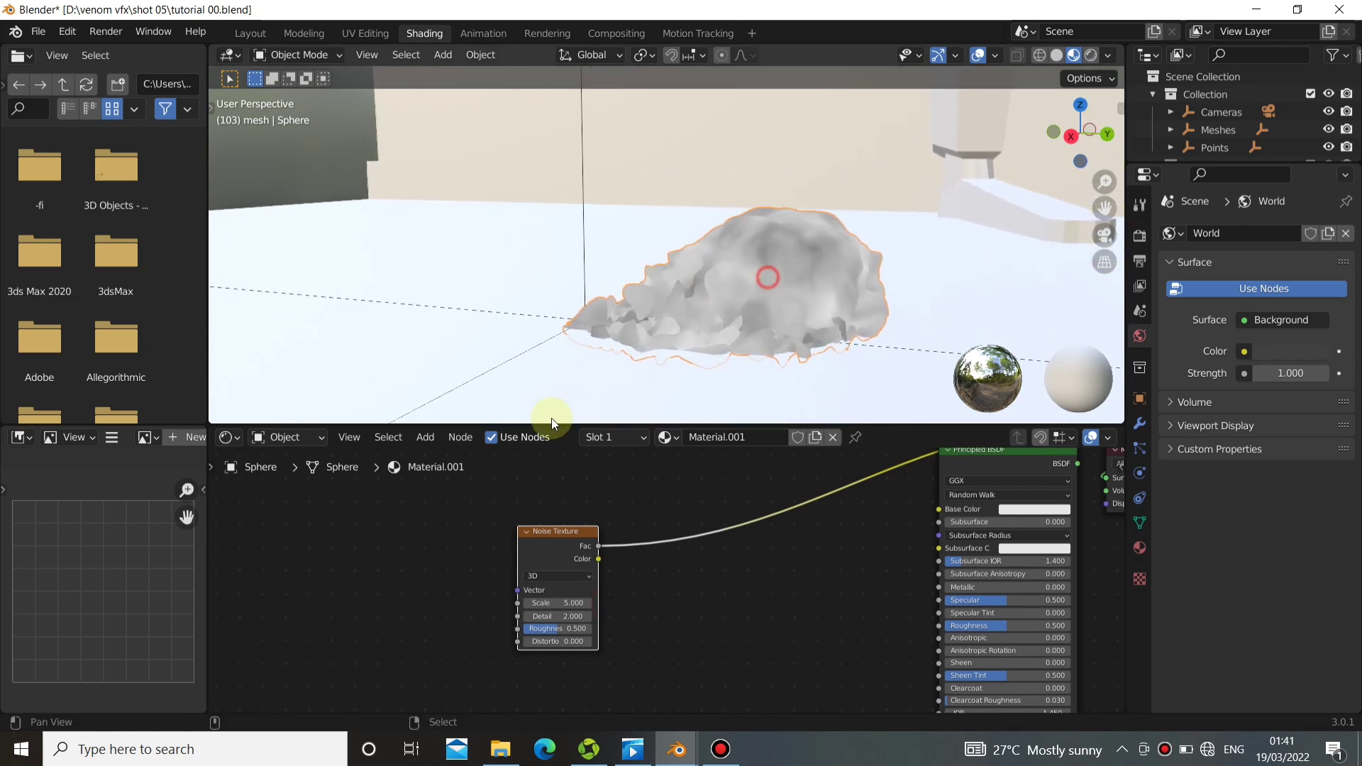
Insert a ColorRamp node on the link between the Noise Texture's Fac output and the viewer.
{"action": "left_click_drag", "start_coordinate": [557, 542], "coordinate": [414, 583]}
{"action": "key", "text": "shift+a"}
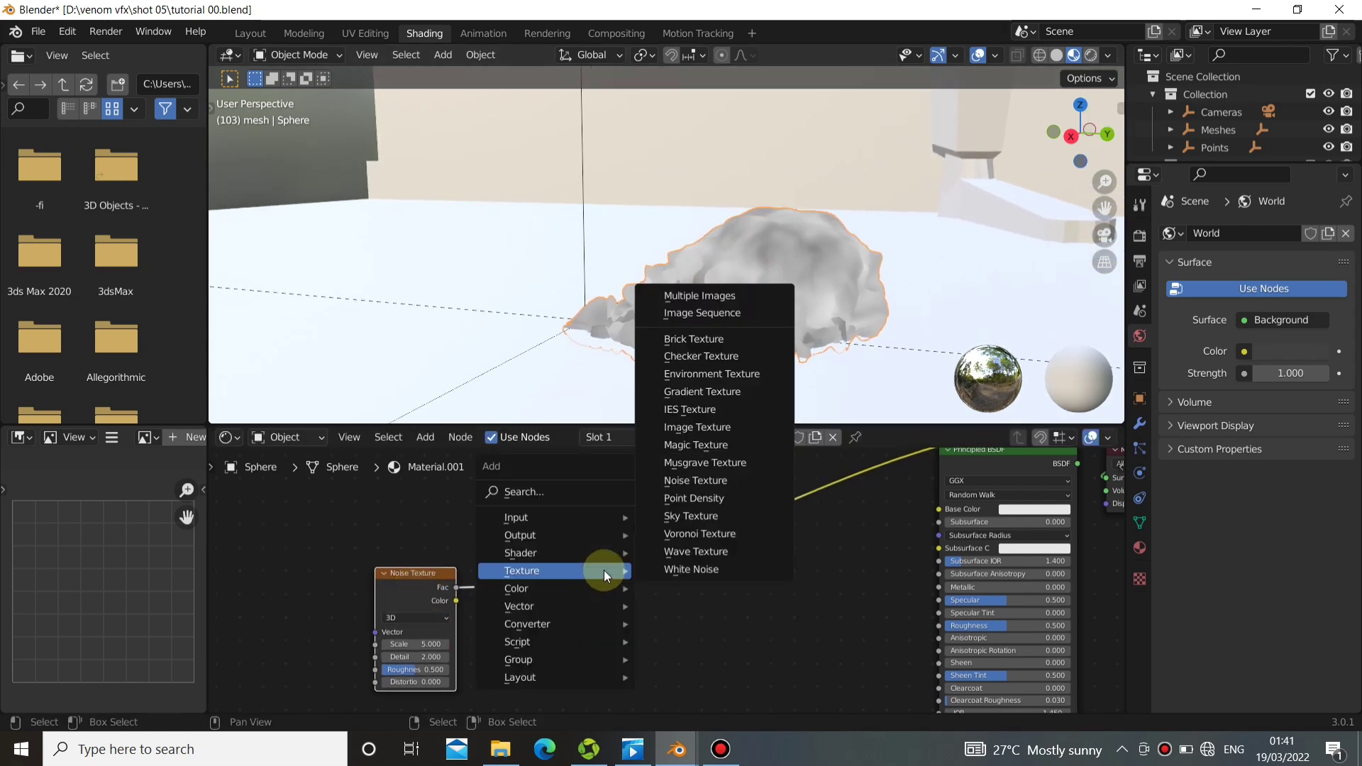
{"action": "mouse_move", "coordinate": [503, 625]}
{"action": "left_click", "coordinate": [690, 394]}
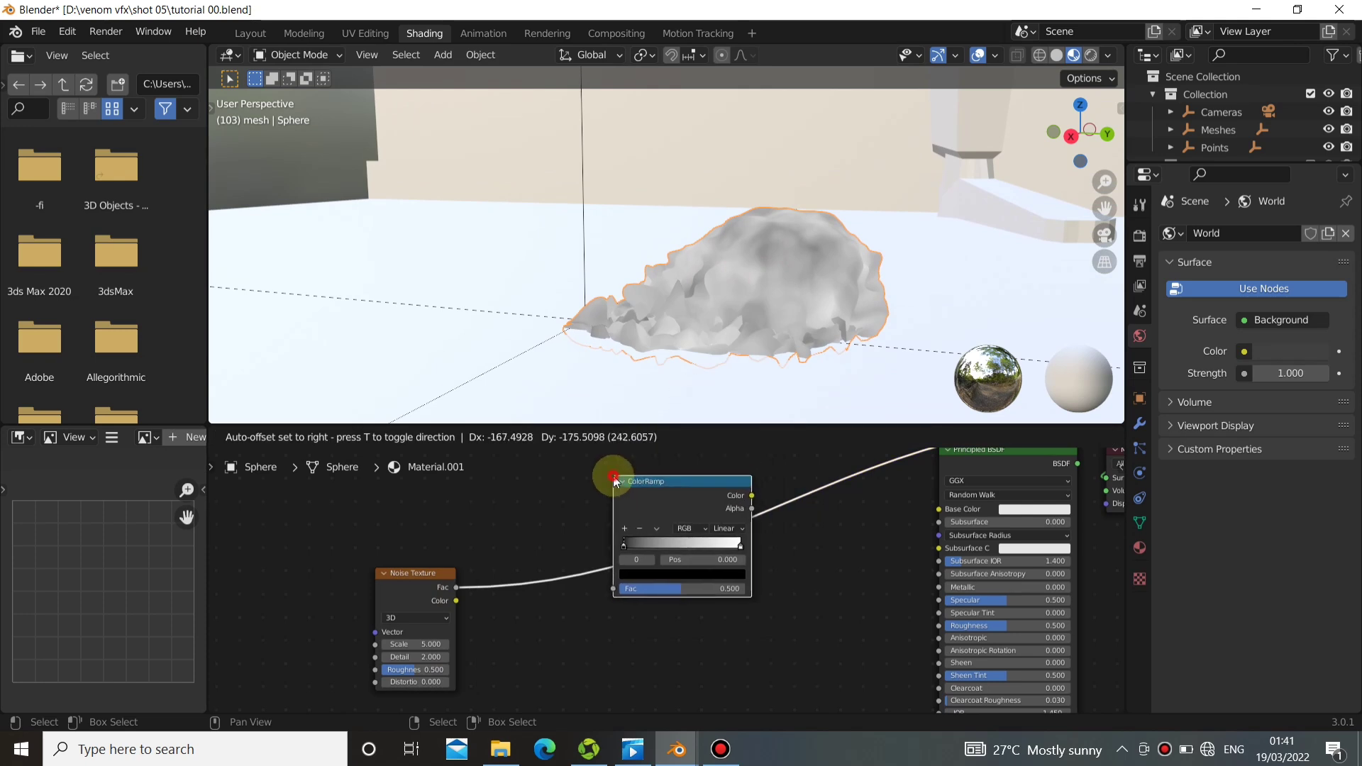
{"action": "left_click", "coordinate": [658, 494]}
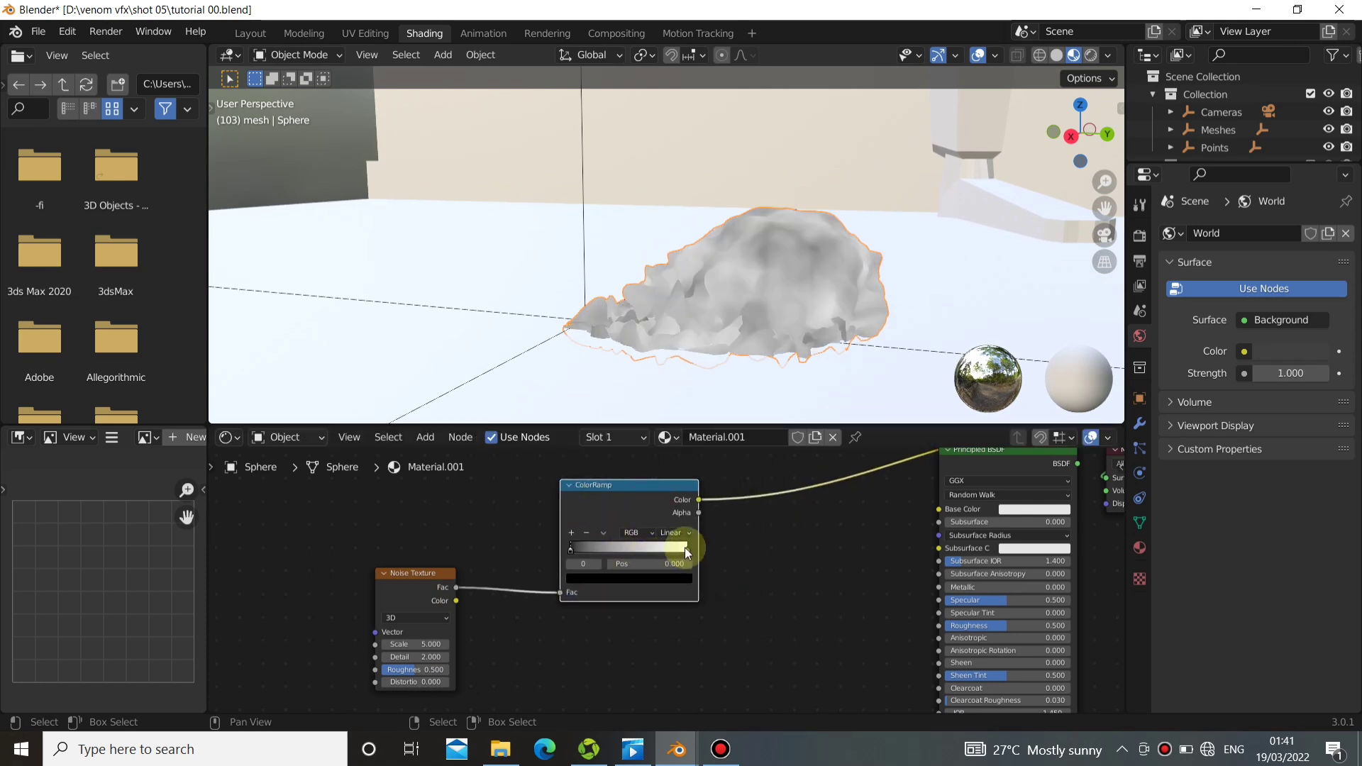
Change the ColorRamp's black stop to a very dark navy blue.
{"action": "left_click", "coordinate": [664, 577]}
{"action": "left_click", "coordinate": [536, 519]}
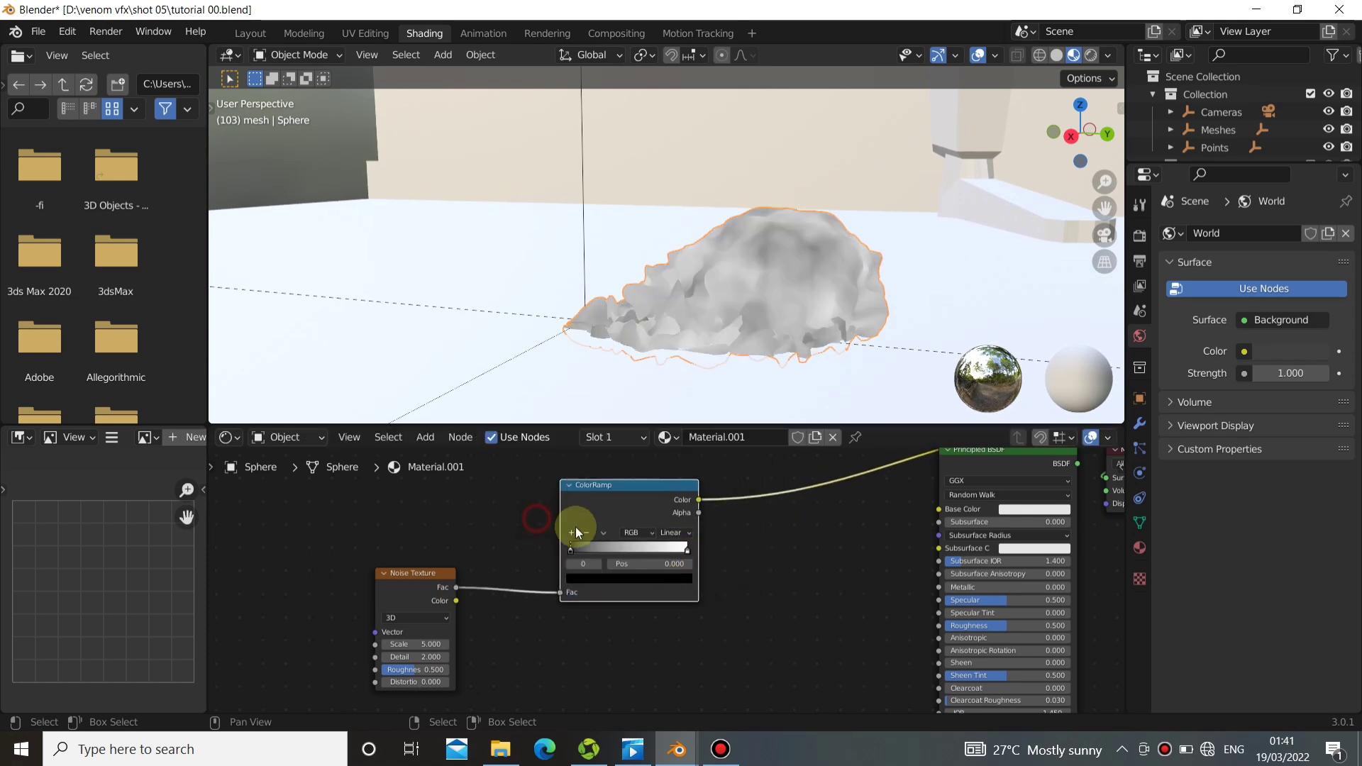
{"action": "left_click", "coordinate": [681, 580]}
{"action": "left_click", "coordinate": [666, 454]}
{"action": "left_click_drag", "start_coordinate": [616, 466], "coordinate": [664, 481]}
{"action": "left_click", "coordinate": [517, 545]}
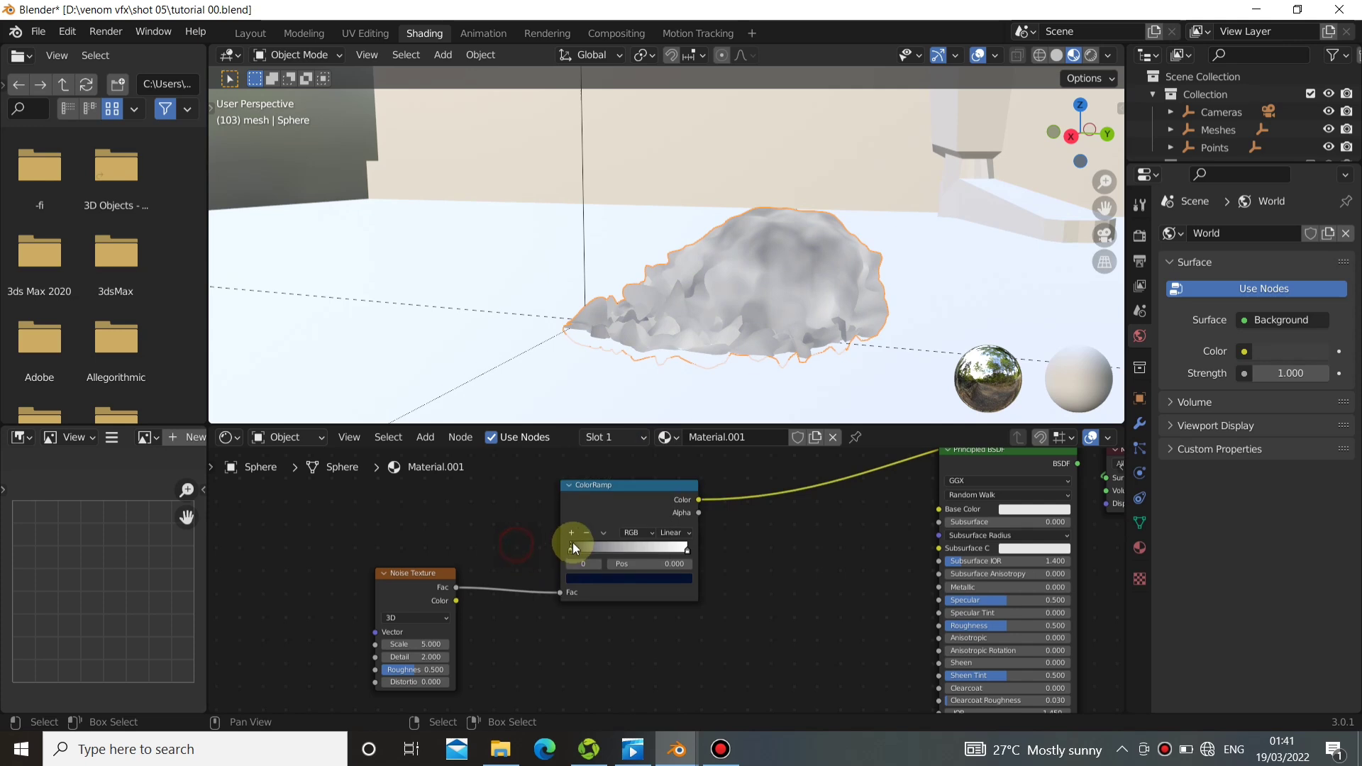
Swap the order of the ColorRamp stops, placing white at 0.000 and dark navy at about 0.84.
{"action": "left_click_drag", "start_coordinate": [572, 546], "coordinate": [723, 574]}
{"action": "left_click", "coordinate": [660, 572]}
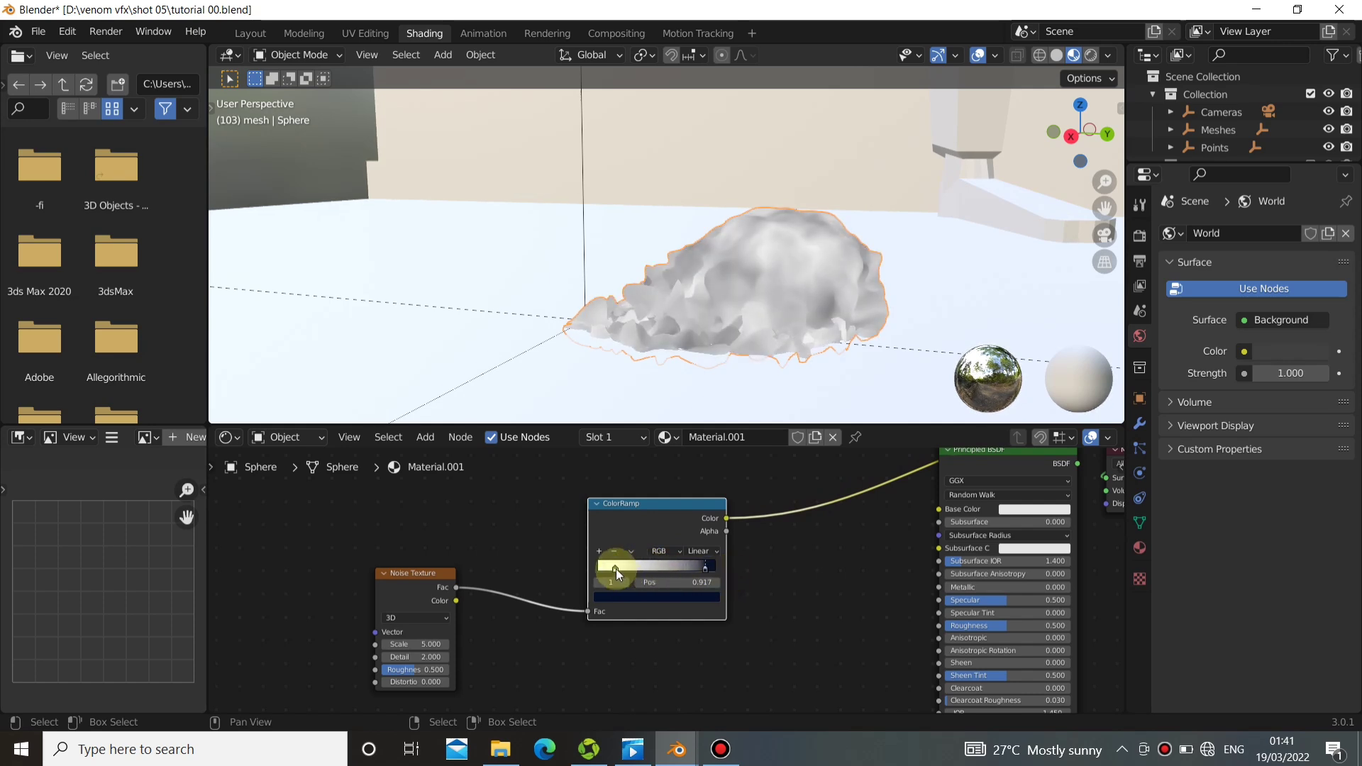
{"action": "left_click_drag", "start_coordinate": [616, 569], "coordinate": [581, 567]}
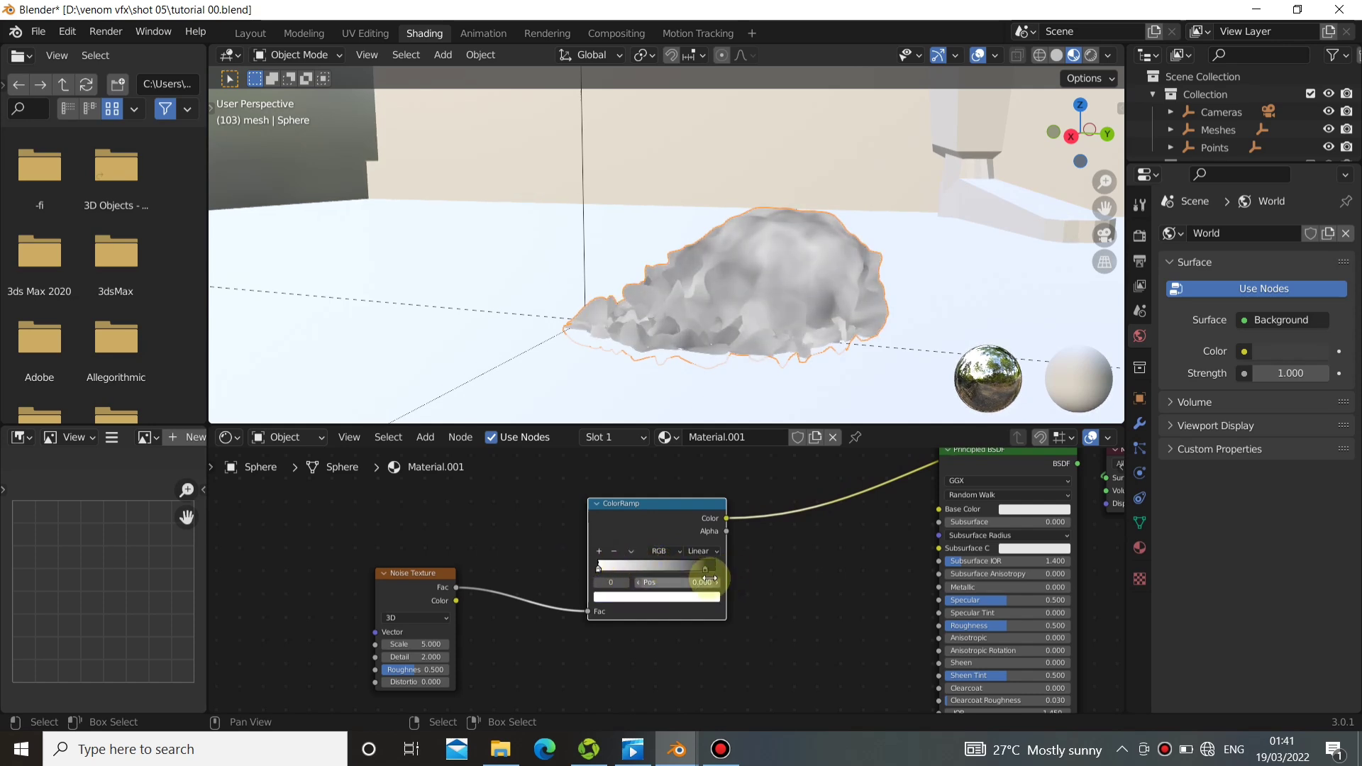
{"action": "mouse_move", "coordinate": [707, 567]}
{"action": "left_mouse_down"}
{"action": "mouse_move", "coordinate": [674, 563]}
{"action": "mouse_move", "coordinate": [698, 567]}
{"action": "left_mouse_up"}
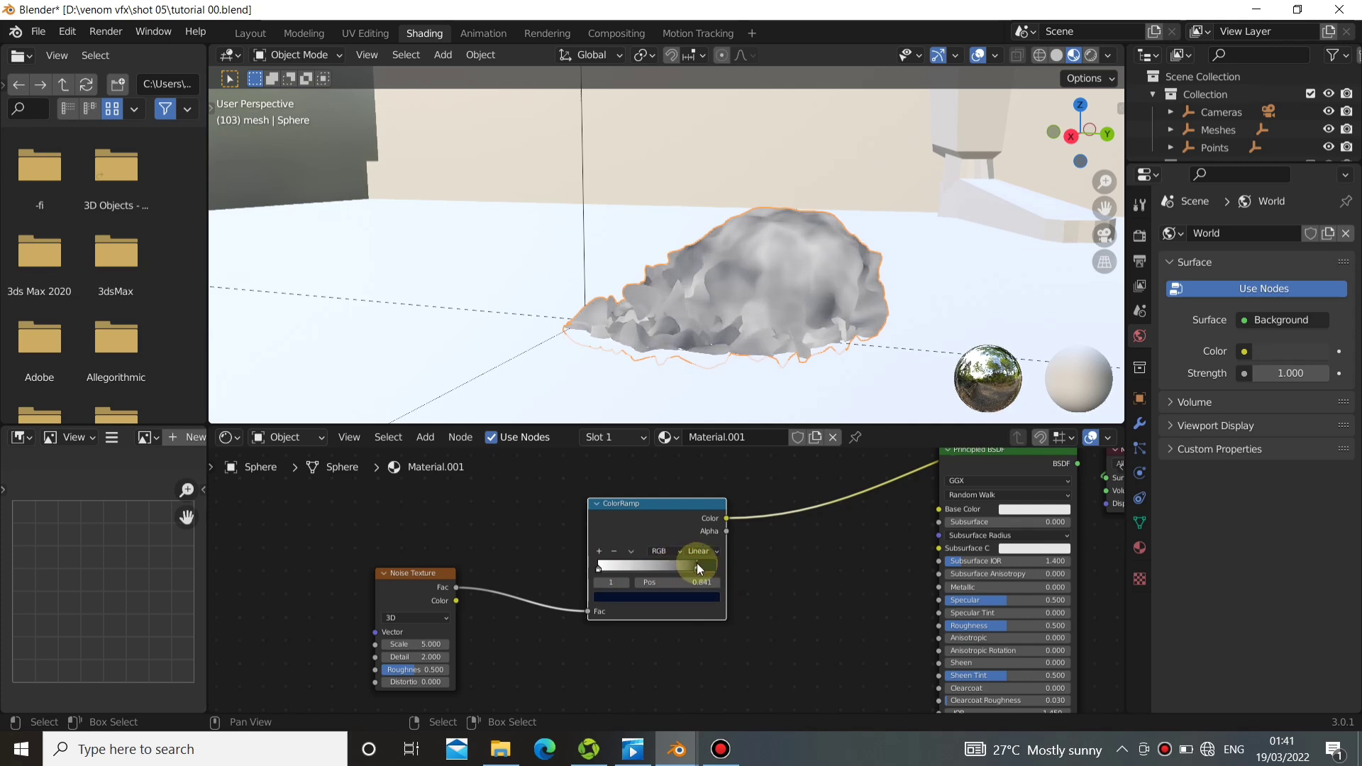
Change the ColorRamp's white stop at position 0.000 to a slightly lighter dark navy blue.
{"action": "left_click", "coordinate": [602, 569]}
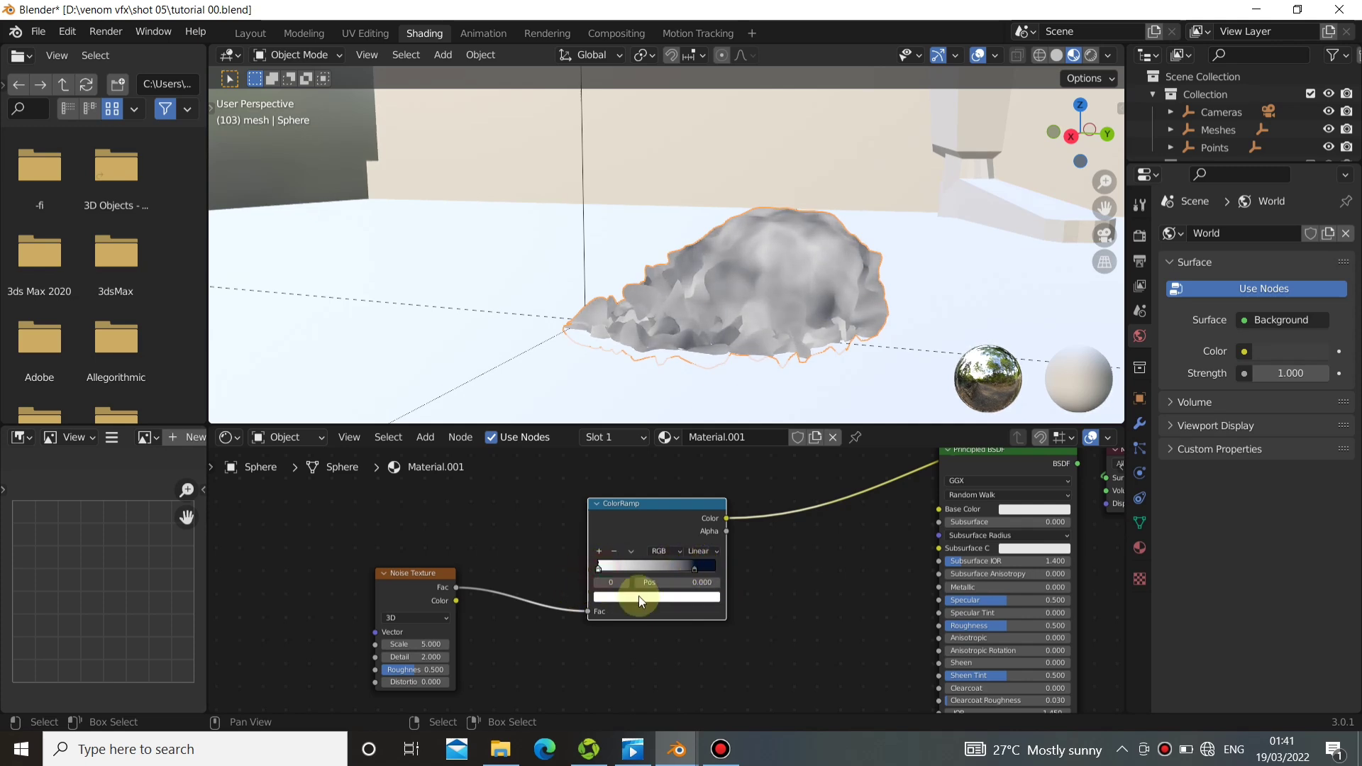
{"action": "left_click", "coordinate": [639, 596]}
{"action": "left_click_drag", "start_coordinate": [642, 473], "coordinate": [693, 490]}
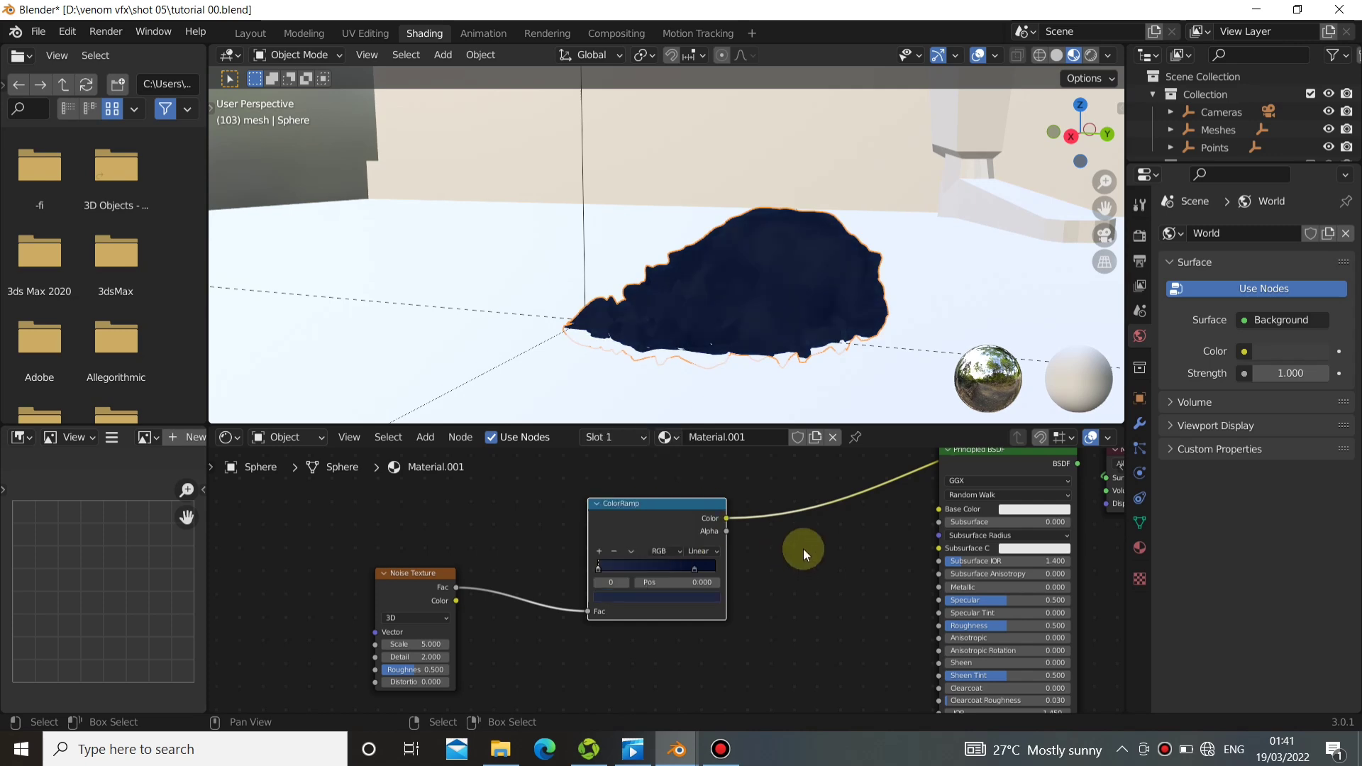
Connect the ColorRamp's Color output to the Principled BSDF's Base Color and preview the shaded result on the sphere.
{"action": "middle_click_drag", "start_coordinate": [802, 550], "coordinate": [689, 552]}
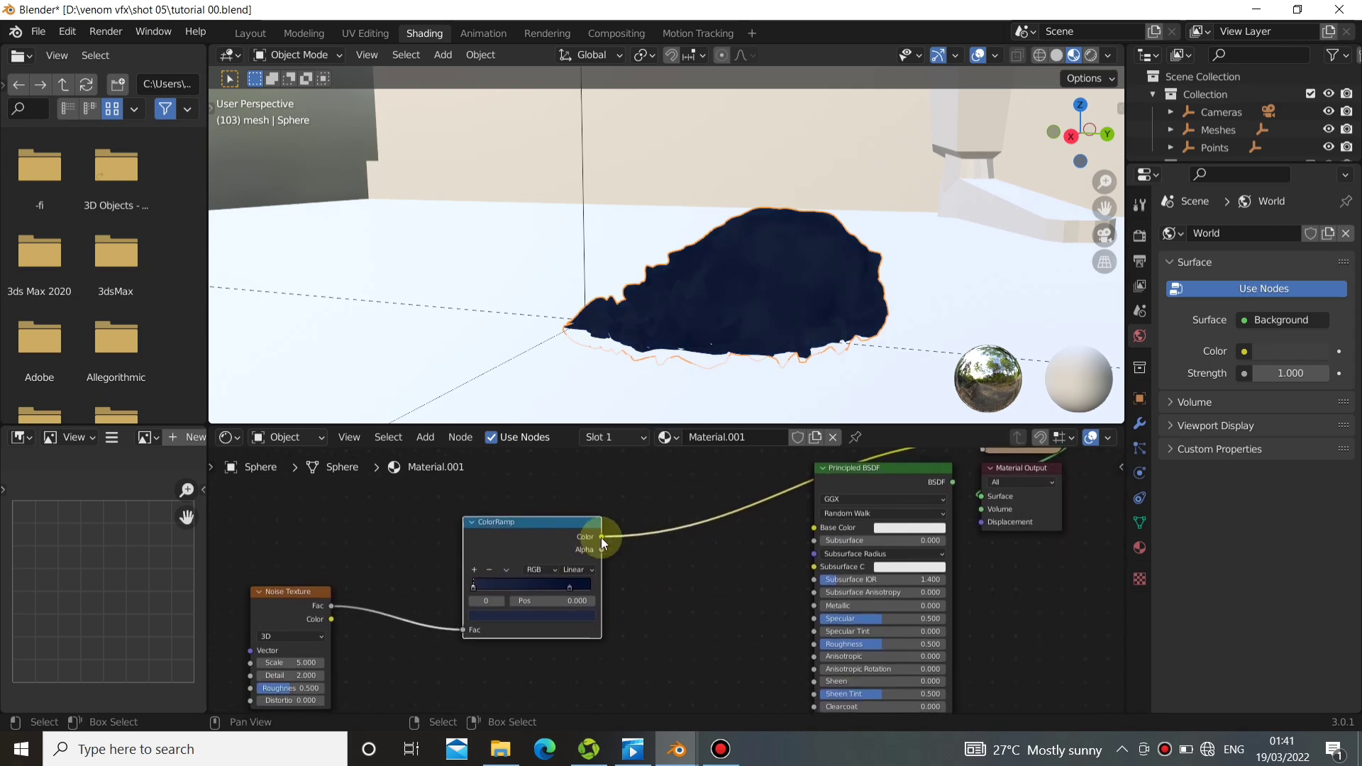
{"action": "left_click_drag", "start_coordinate": [602, 537], "coordinate": [814, 528]}
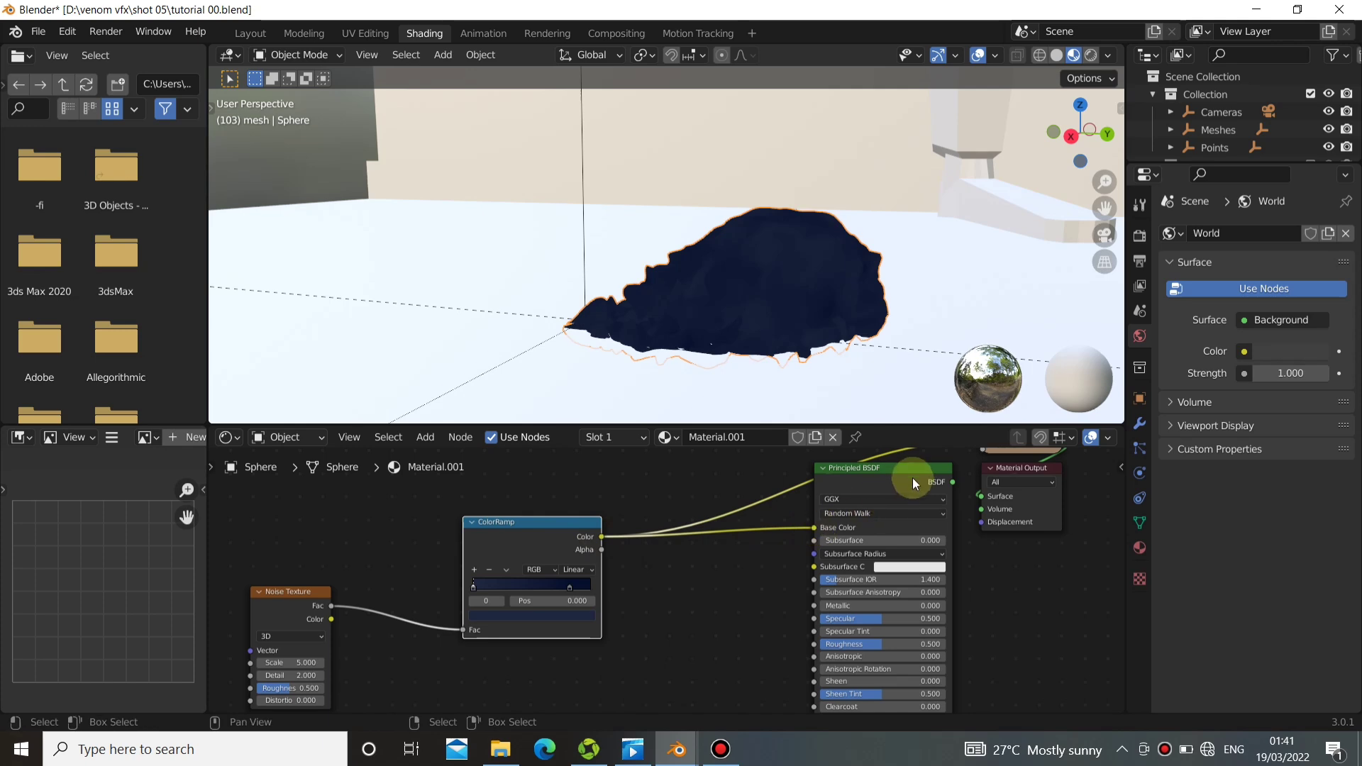
{"action": "middle_click_drag", "start_coordinate": [681, 599], "coordinate": [766, 563]}
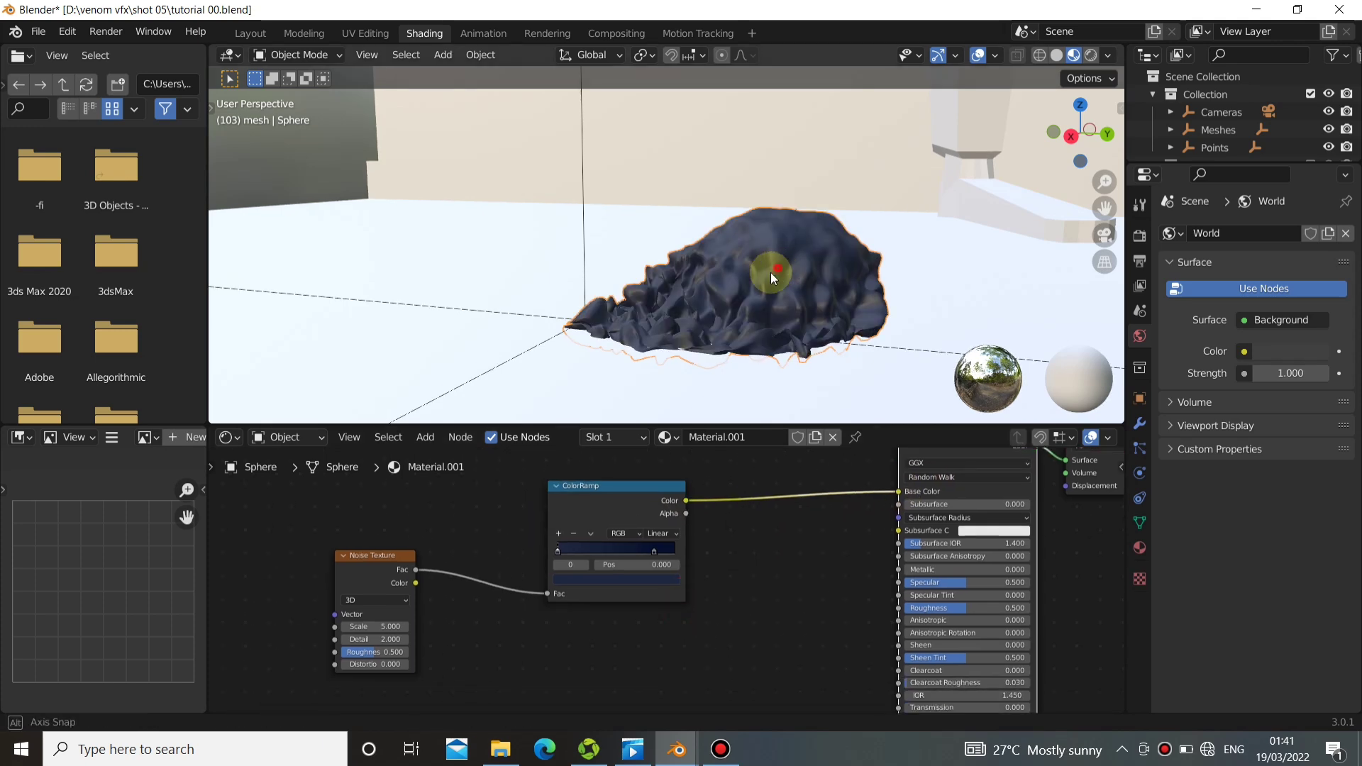
{"action": "mouse_move", "coordinate": [770, 272]}
{"action": "middle_mouse_down"}
{"action": "mouse_move", "coordinate": [687, 282]}
{"action": "mouse_move", "coordinate": [699, 291]}
{"action": "middle_mouse_up"}
Add a Bump node and connect its Normal output to the Principled BSDF's Normal input.
{"action": "middle_click_drag", "start_coordinate": [734, 571], "coordinate": [675, 600]}
{"action": "key", "text": "shift+a"}
{"action": "mouse_move", "coordinate": [675, 600]}
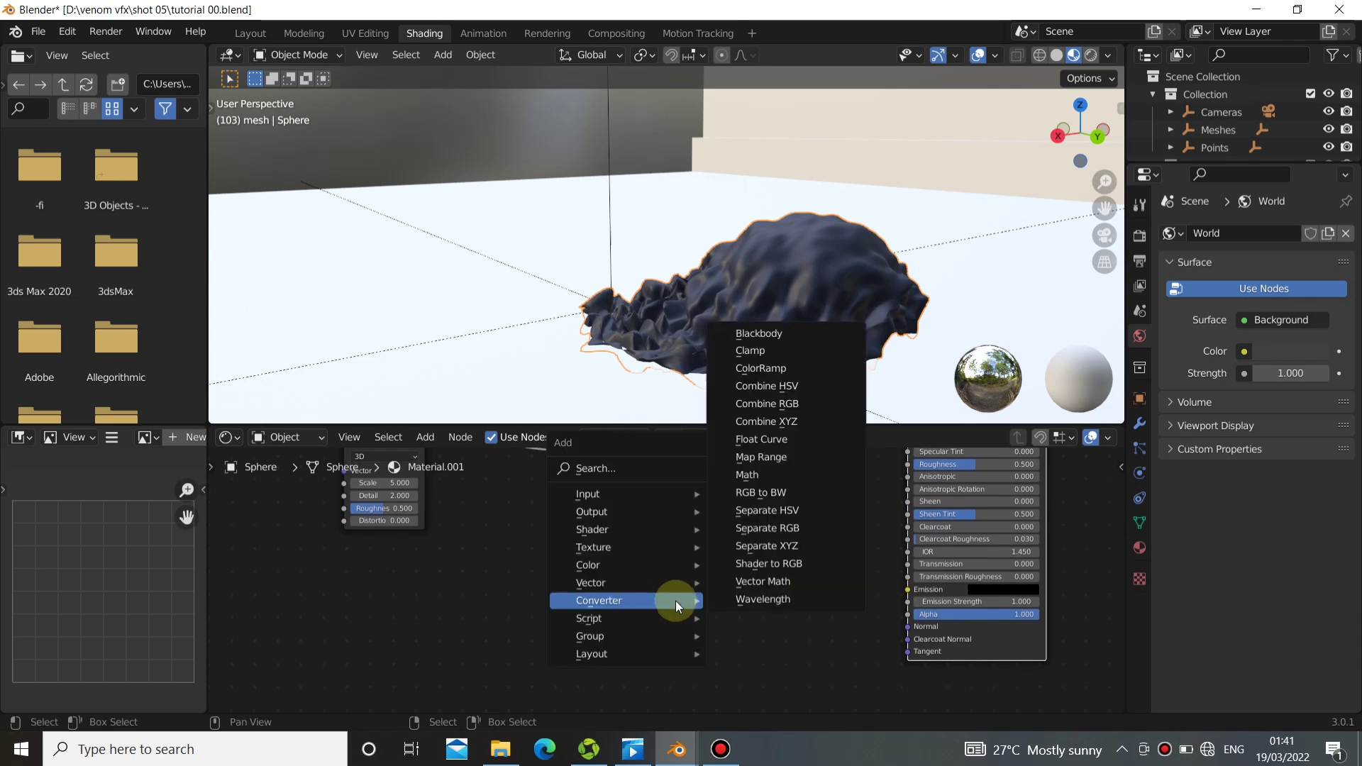
{"action": "mouse_move", "coordinate": [596, 573]}
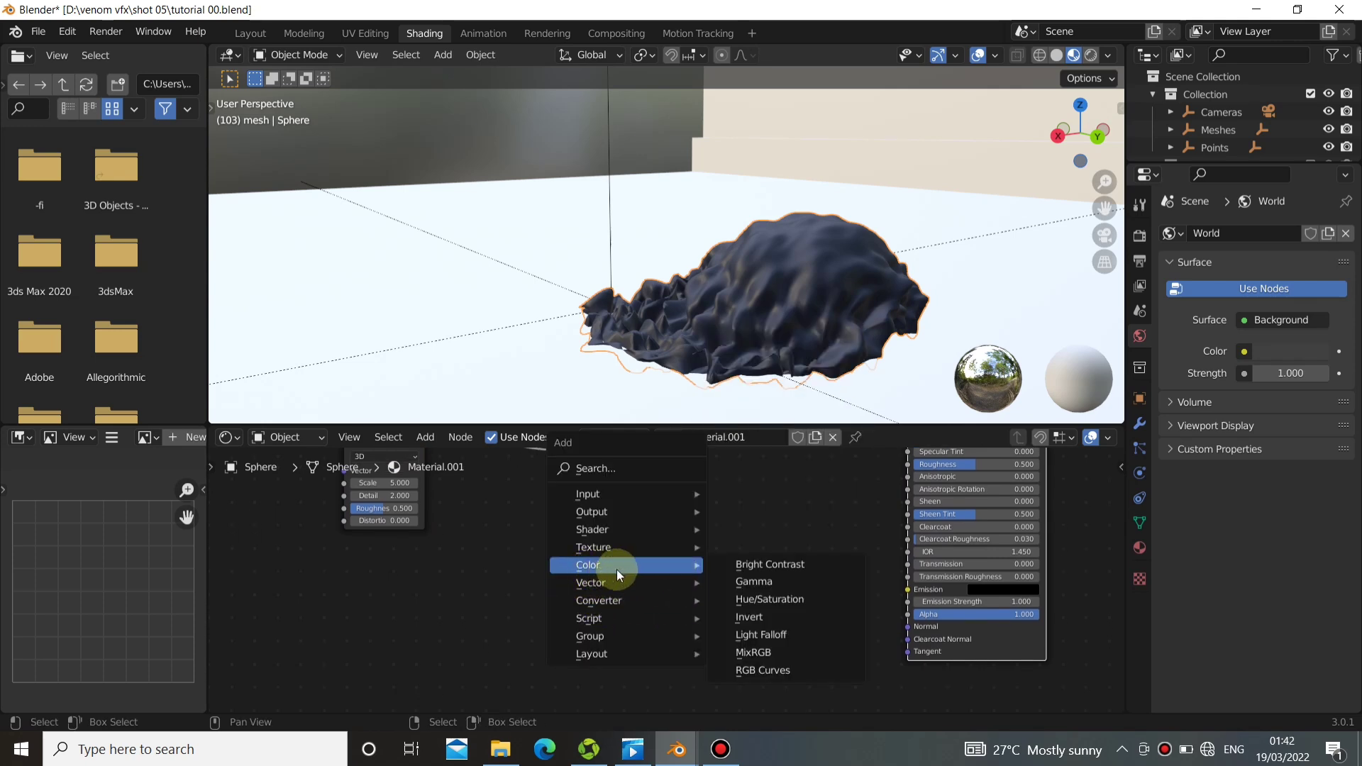
{"action": "left_click", "coordinate": [753, 441]}
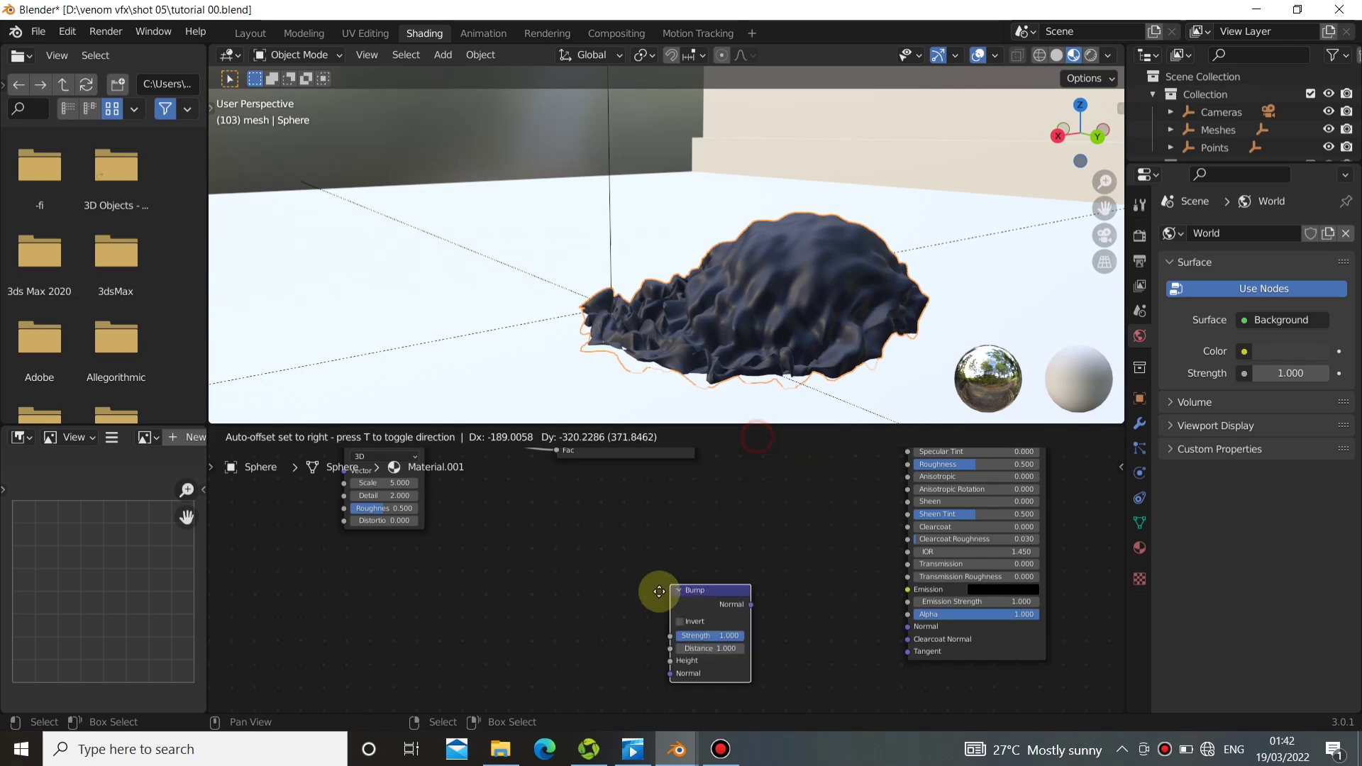
{"action": "left_click", "coordinate": [659, 594]}
{"action": "left_click_drag", "start_coordinate": [740, 611], "coordinate": [909, 627]}
Move the Bump node up and connect the Noise Texture's Fac output to its Height input.
{"action": "middle_click_drag", "start_coordinate": [630, 551], "coordinate": [790, 588]}
{"action": "scroll", "coordinate": [768, 587], "scroll_direction": "down", "scroll_amount": 1}
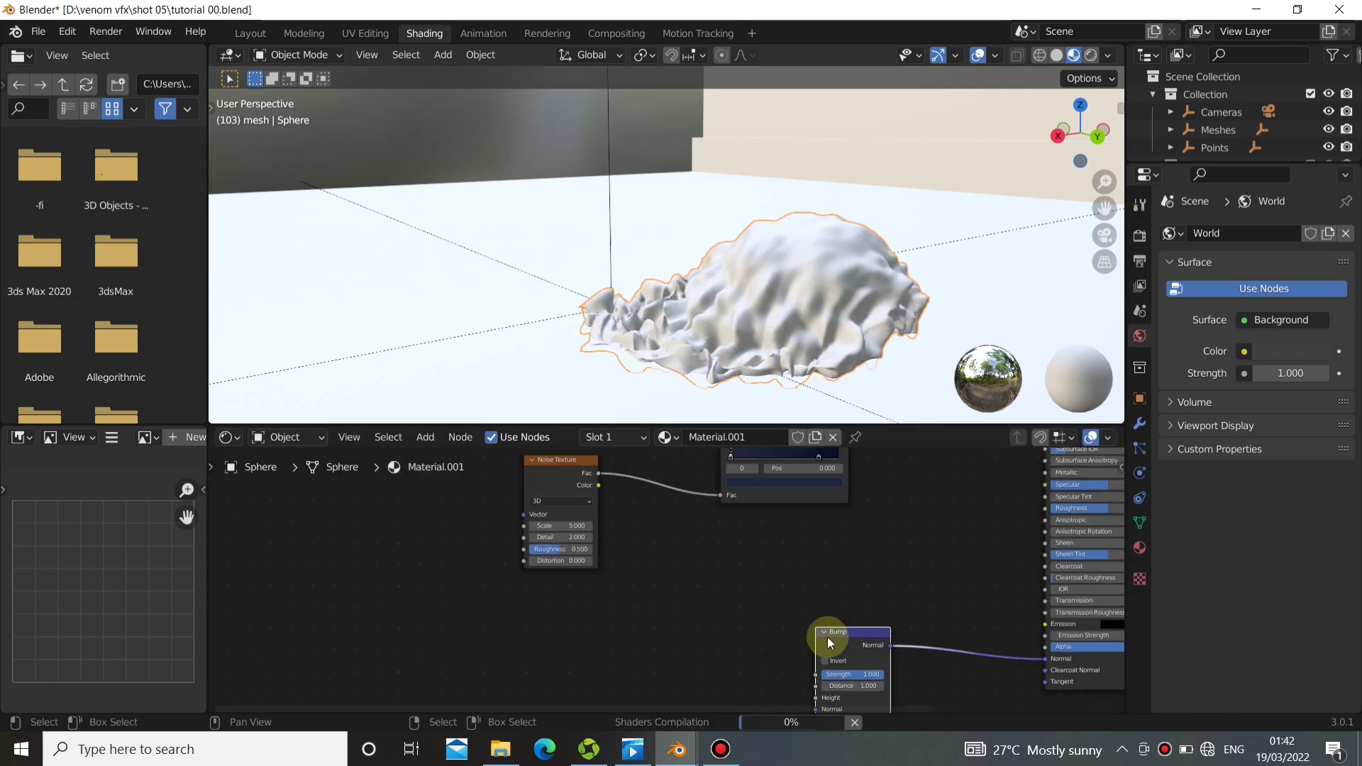
{"action": "left_click_drag", "start_coordinate": [827, 637], "coordinate": [822, 564]}
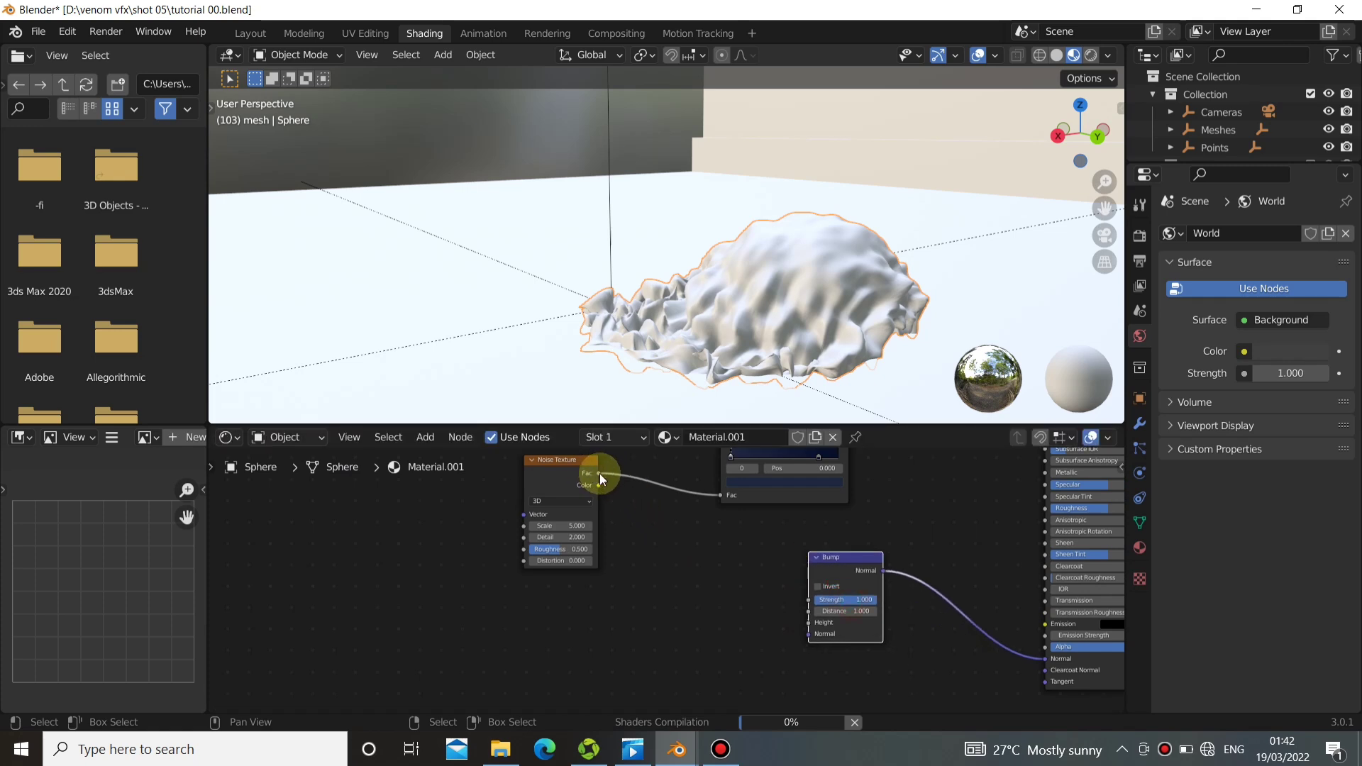
{"action": "left_click_drag", "start_coordinate": [599, 474], "coordinate": [810, 624]}
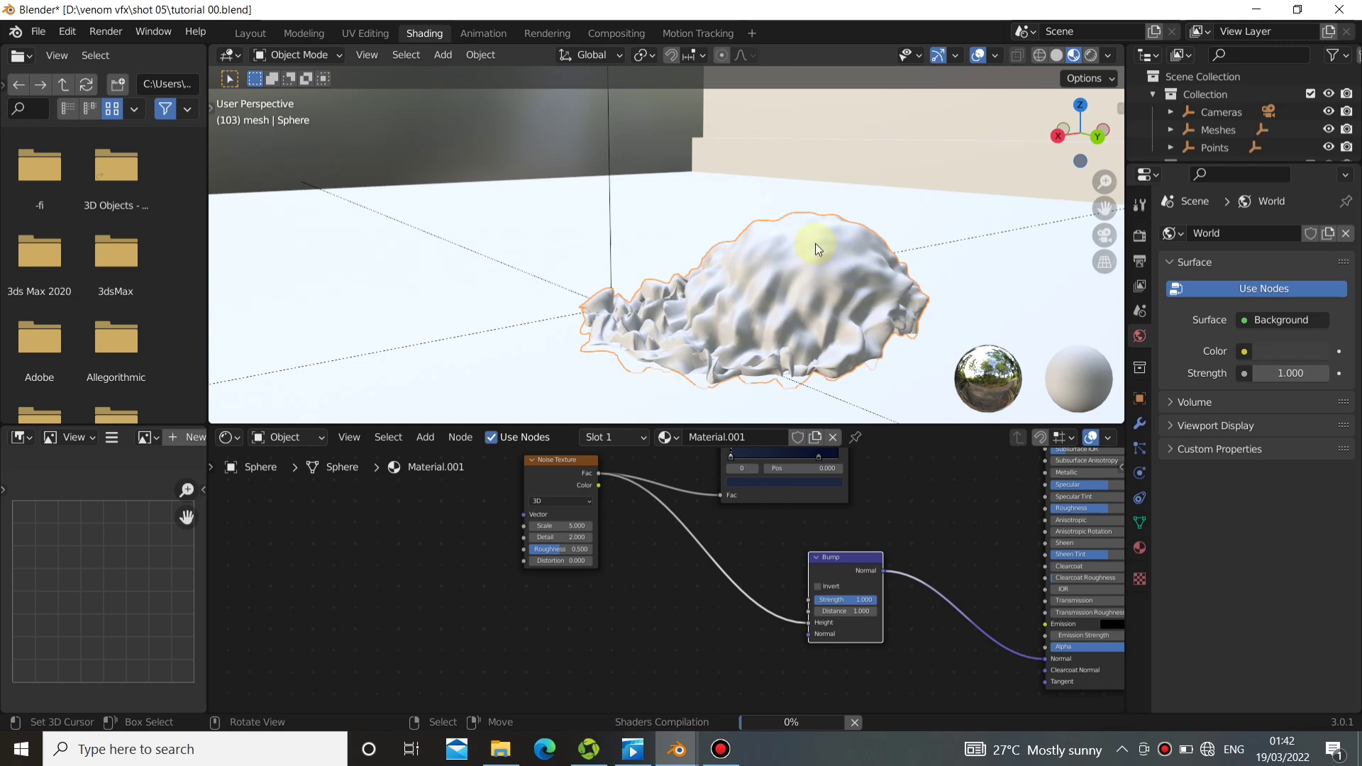
{"action": "middle_click_drag", "start_coordinate": [815, 244], "coordinate": [751, 403]}
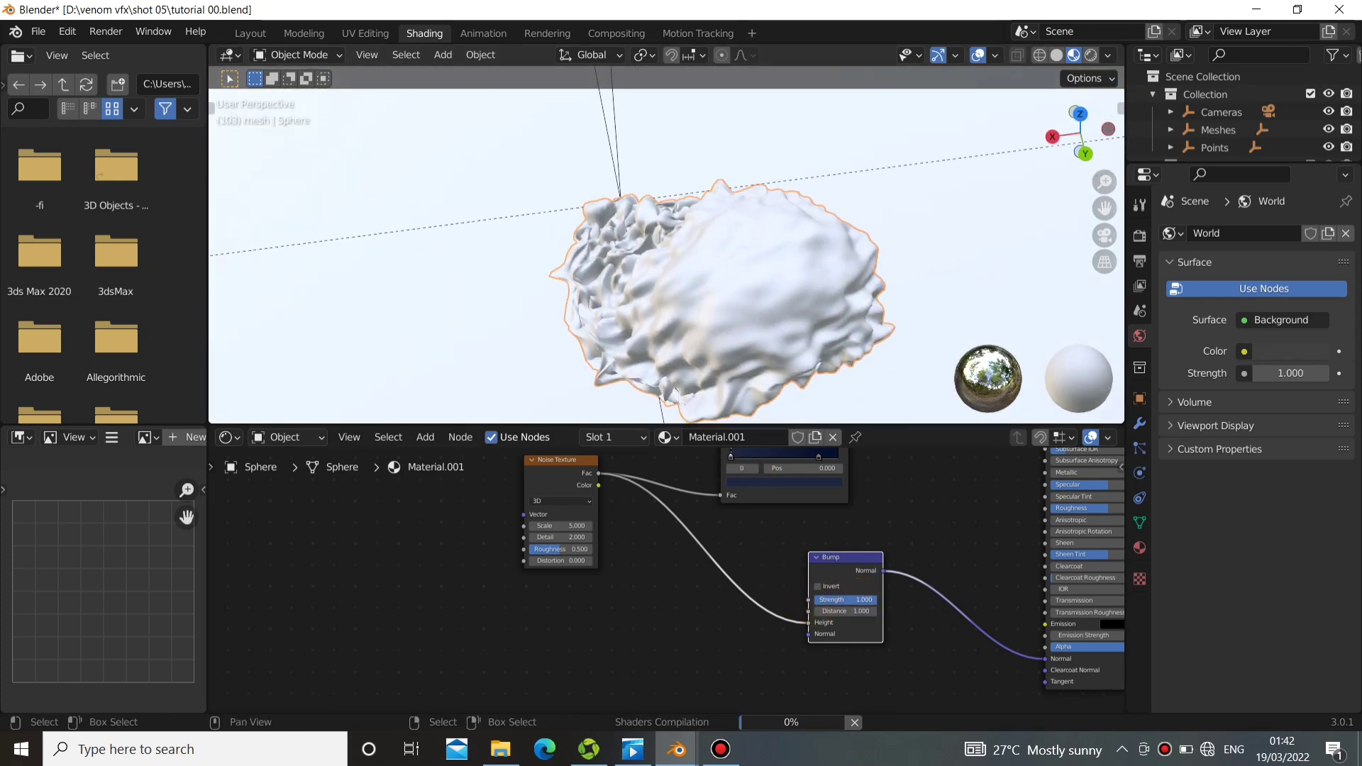
Lower the Bump node's strength to a small value, check the sphere's surface and return to the Layout workspace.
{"action": "left_click_drag", "start_coordinate": [852, 600], "coordinate": [813, 600]}
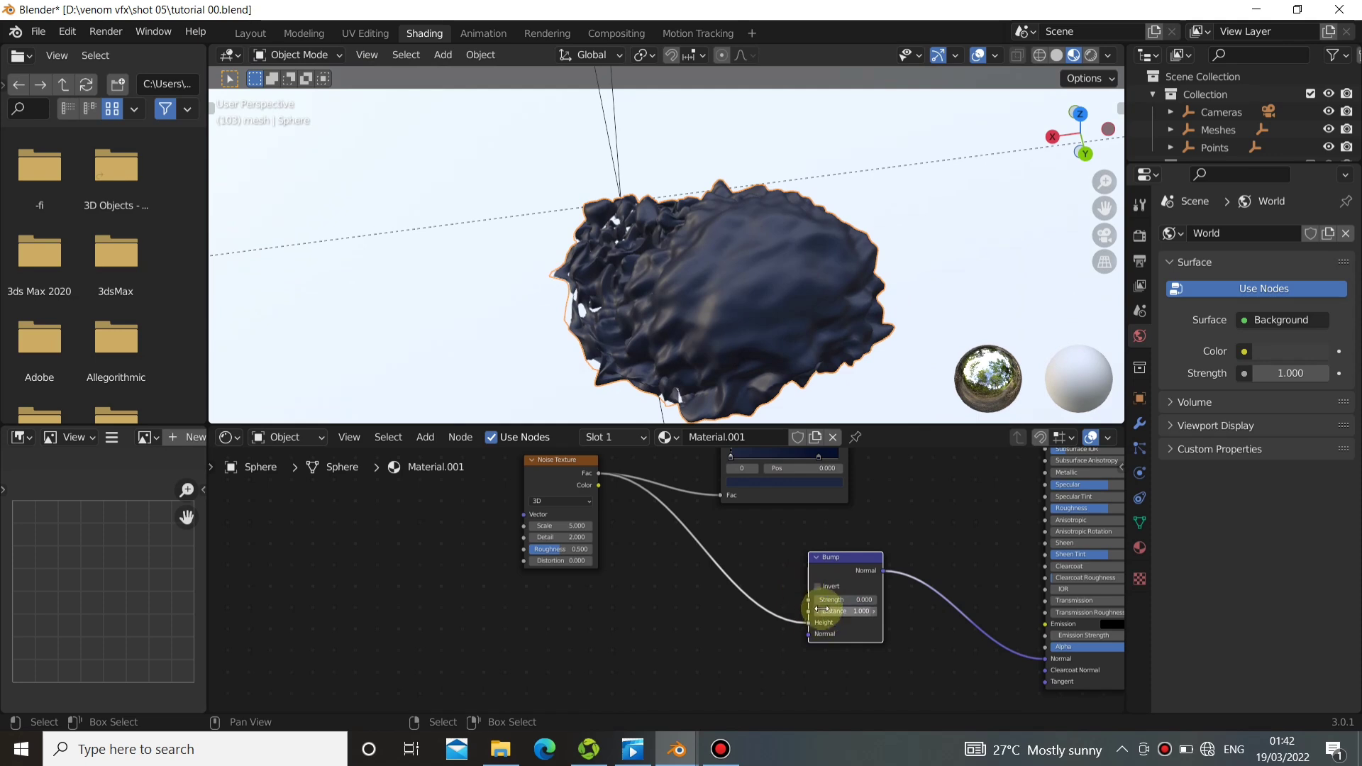
{"action": "left_click", "coordinate": [783, 596]}
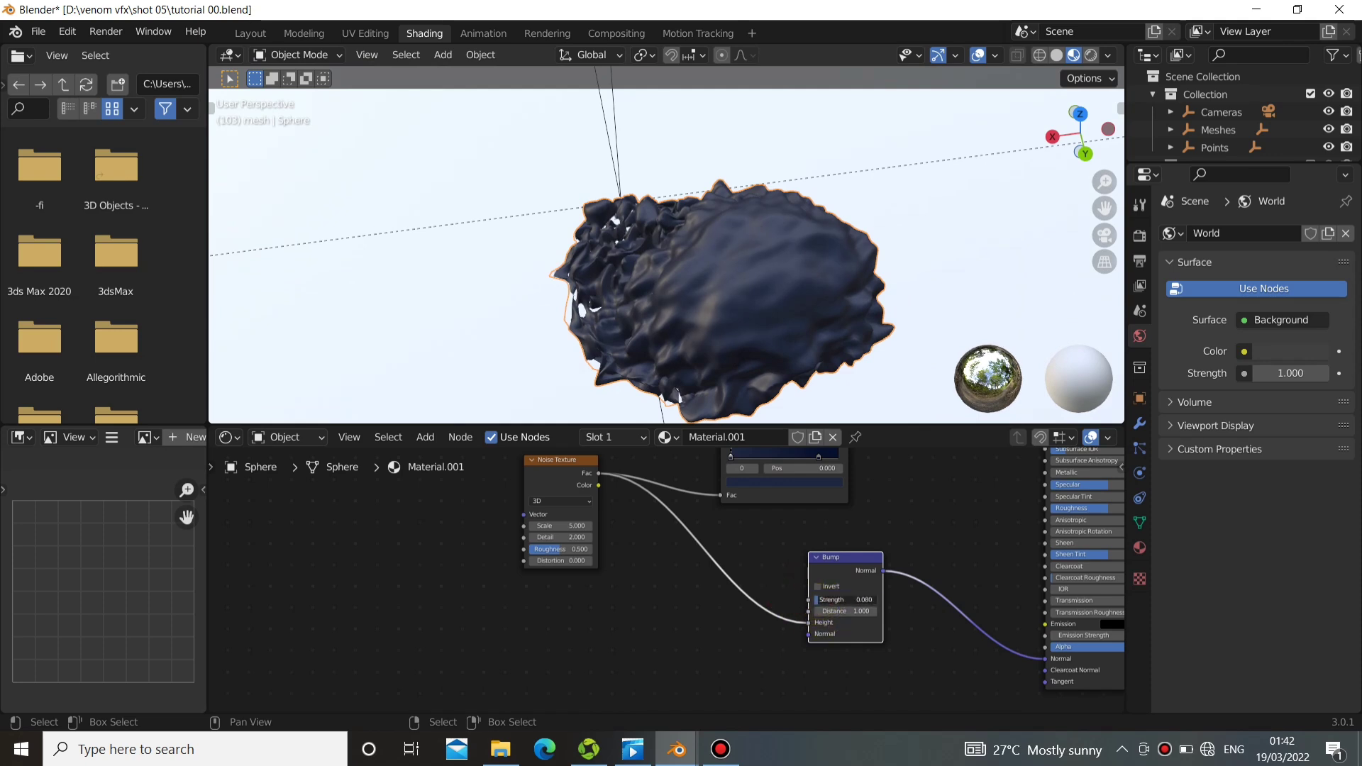
{"action": "left_click_drag", "start_coordinate": [829, 600], "coordinate": [841, 600]}
{"action": "middle_click_drag", "start_coordinate": [755, 277], "coordinate": [780, 264]}
{"action": "left_click", "coordinate": [249, 34]}
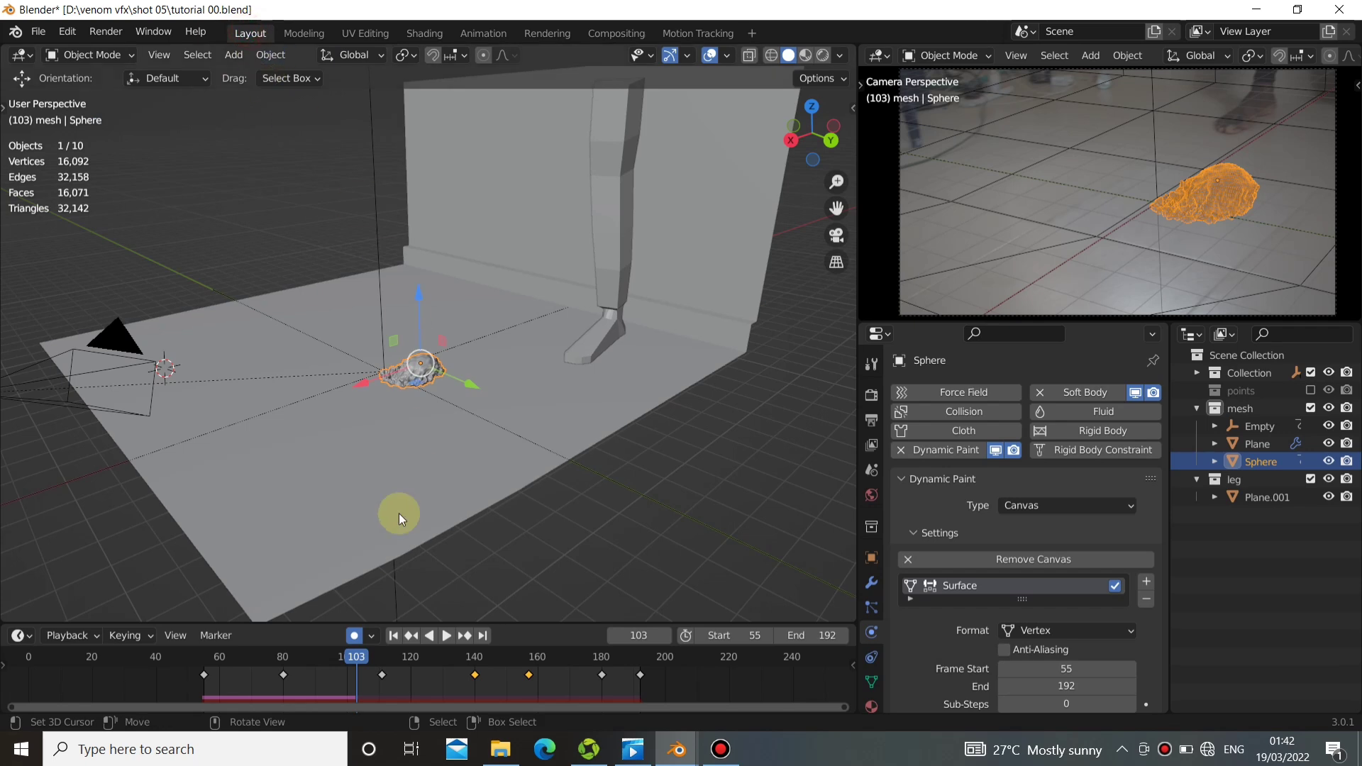
Play the animation from the start frame 55 and pause at frame 163 to review the sphere's motion toward the leg.
{"action": "left_click", "coordinate": [393, 636]}
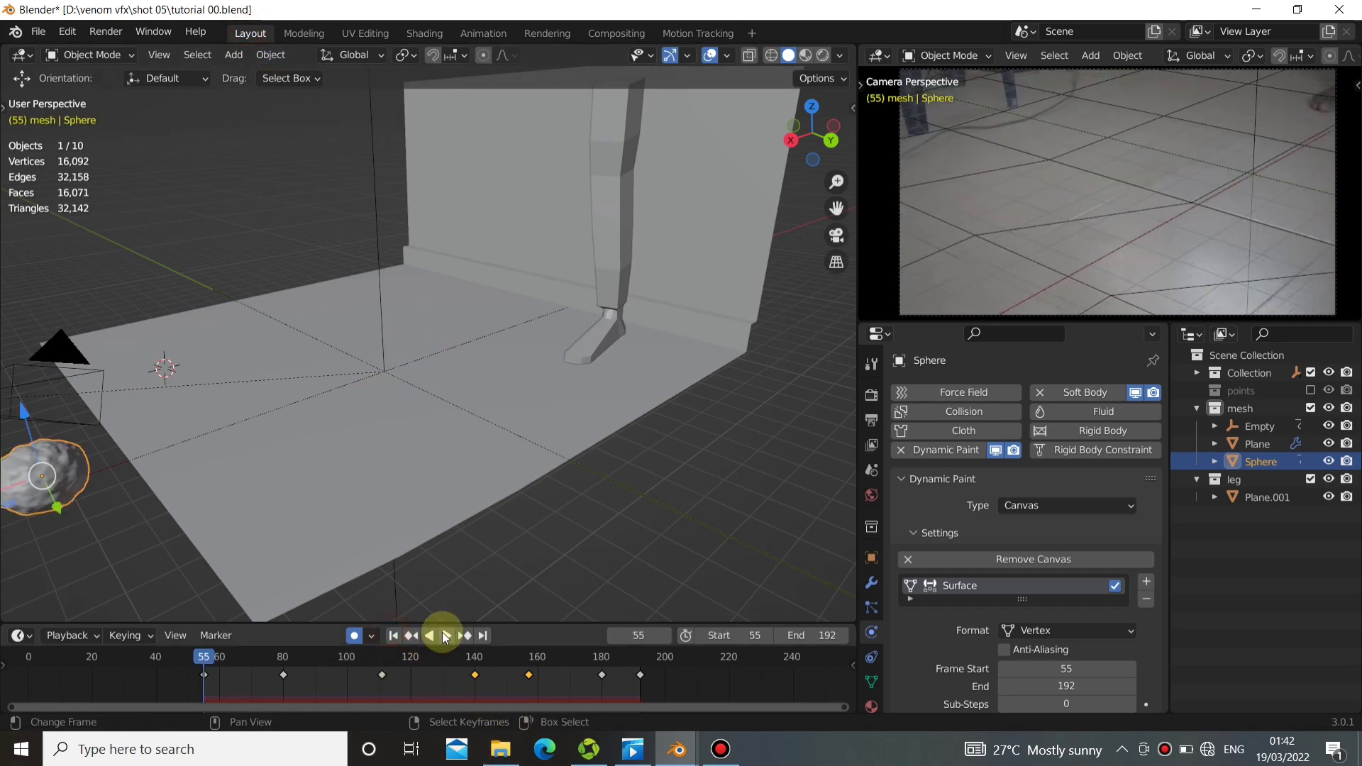
{"action": "left_click", "coordinate": [443, 634]}
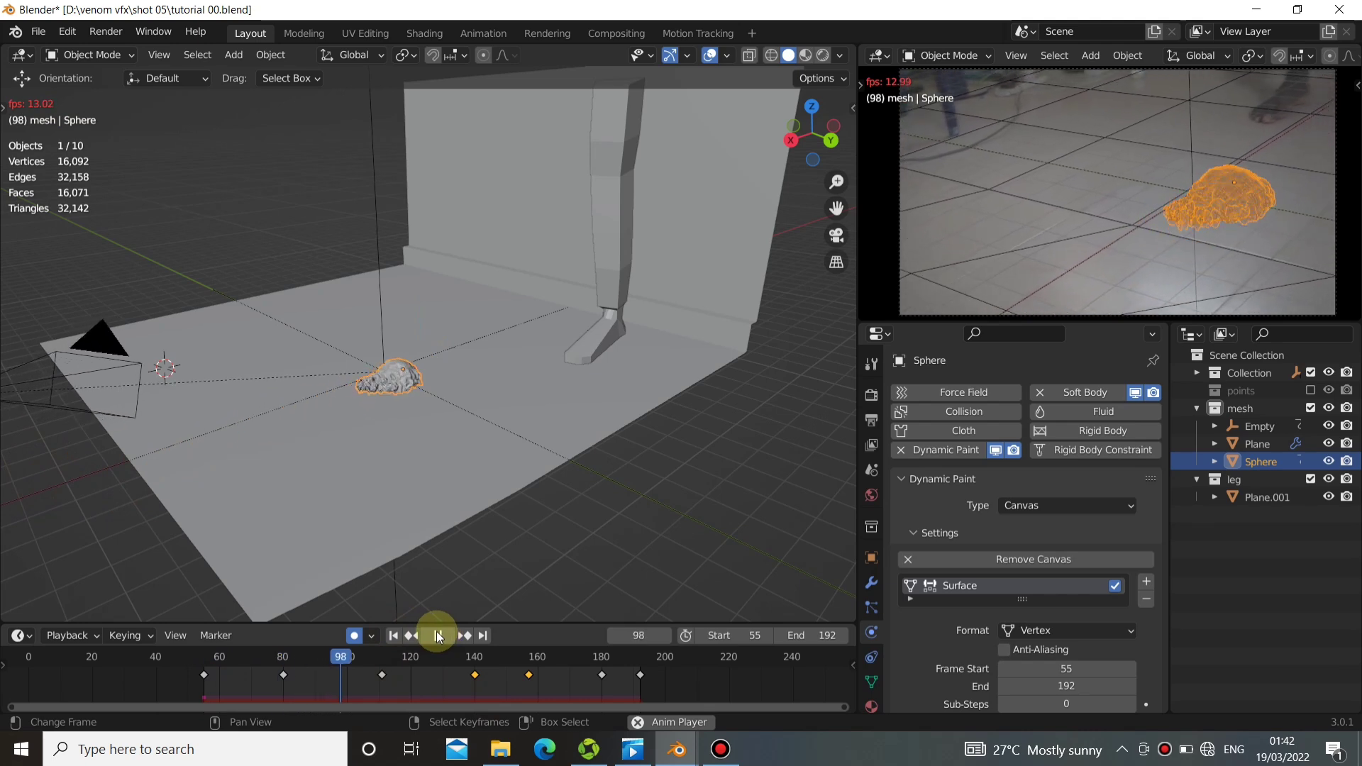
{"action": "left_click", "coordinate": [438, 635]}
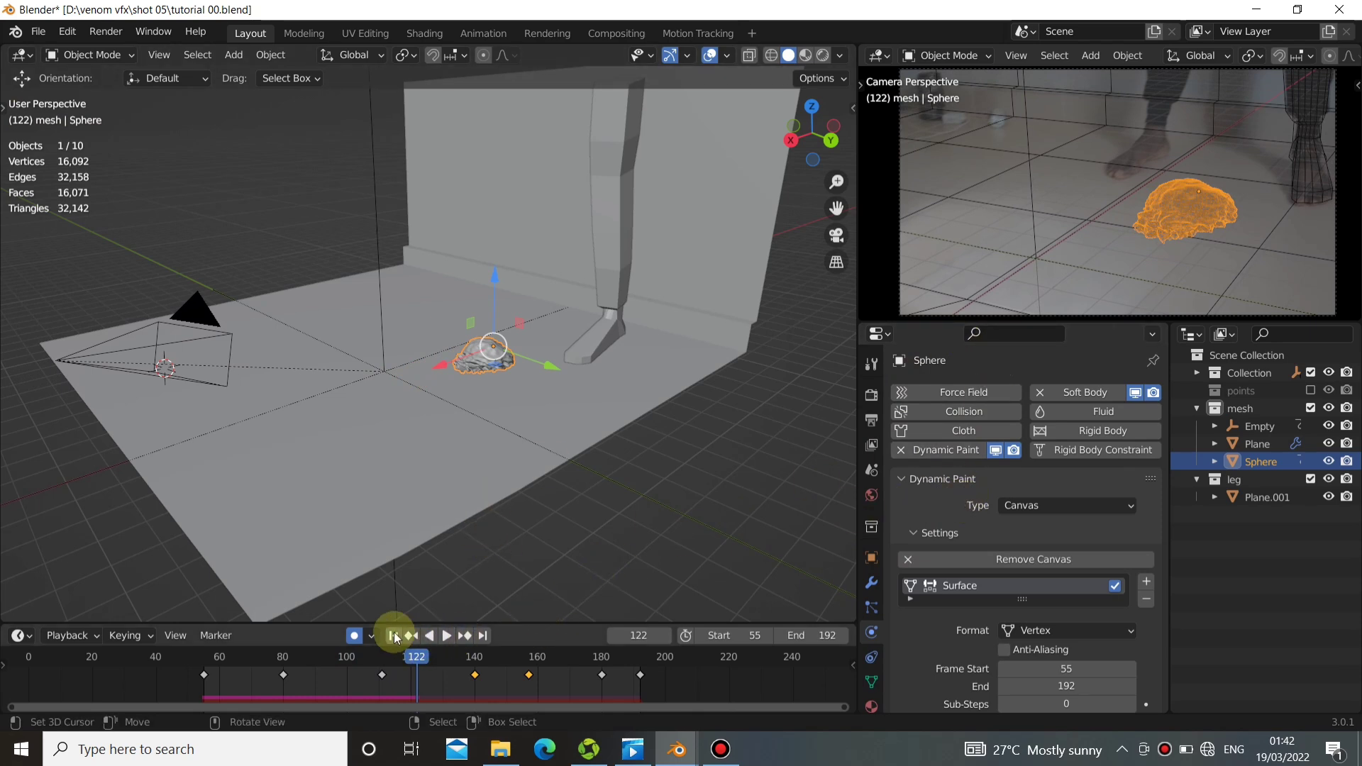
{"action": "key", "text": "space"}
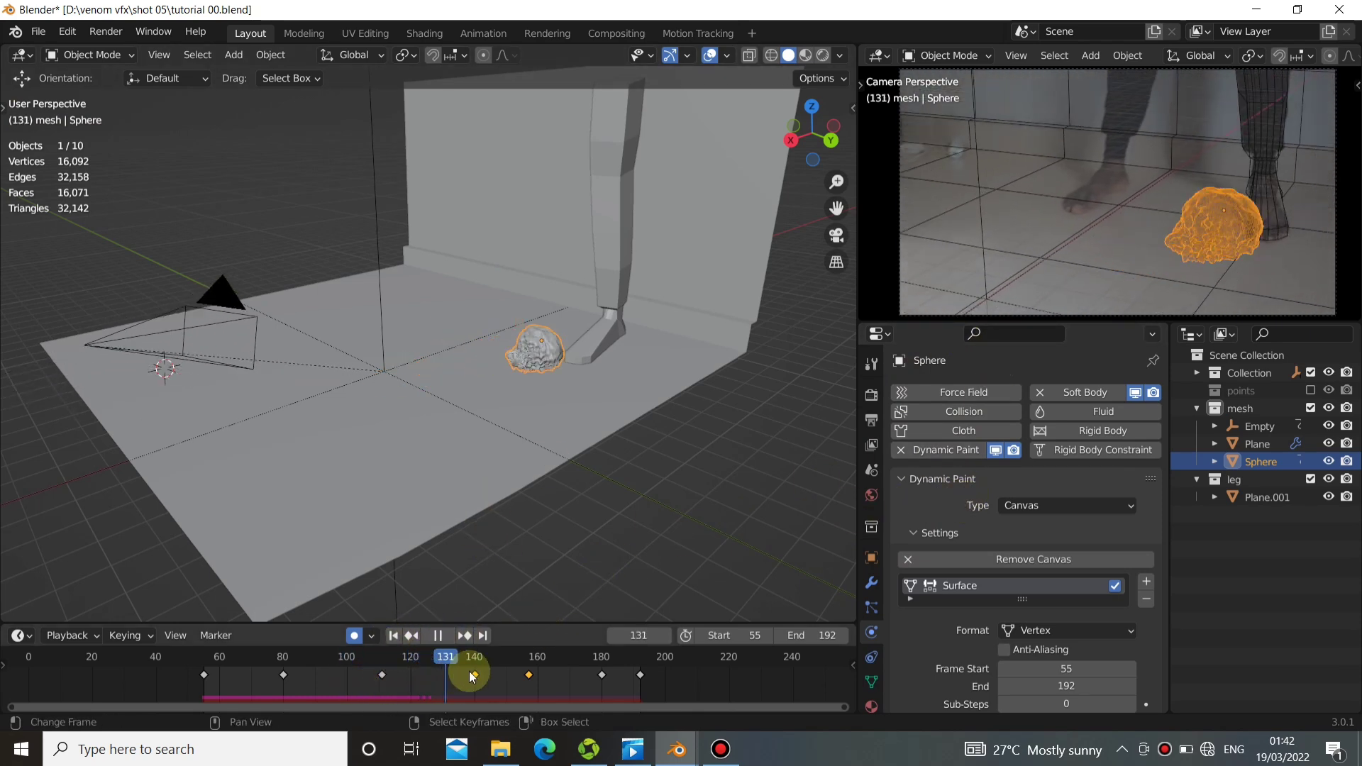
{"action": "key", "text": "space"}
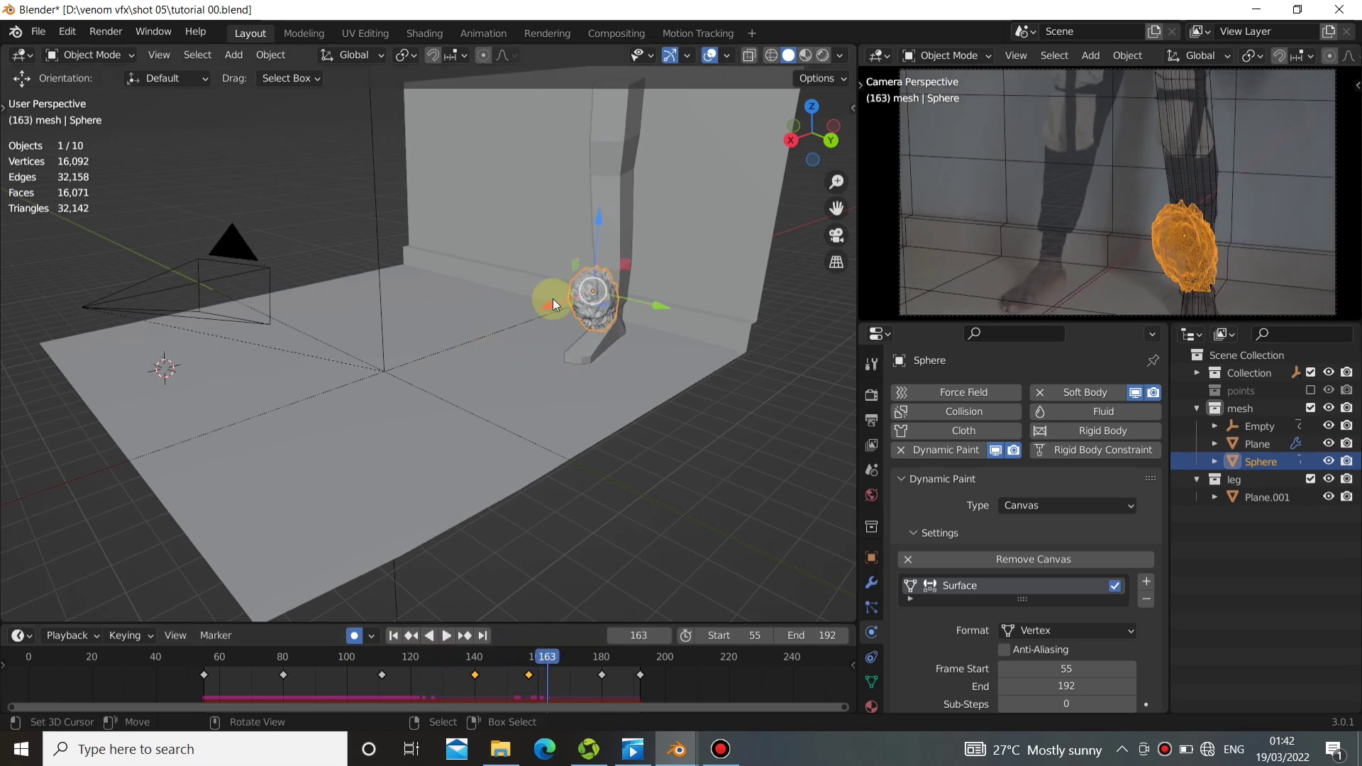
Select the leg and the floor-and-wall plane in turn and examine both meshes around the sphere from several angles.
{"action": "left_click", "coordinate": [619, 160]}
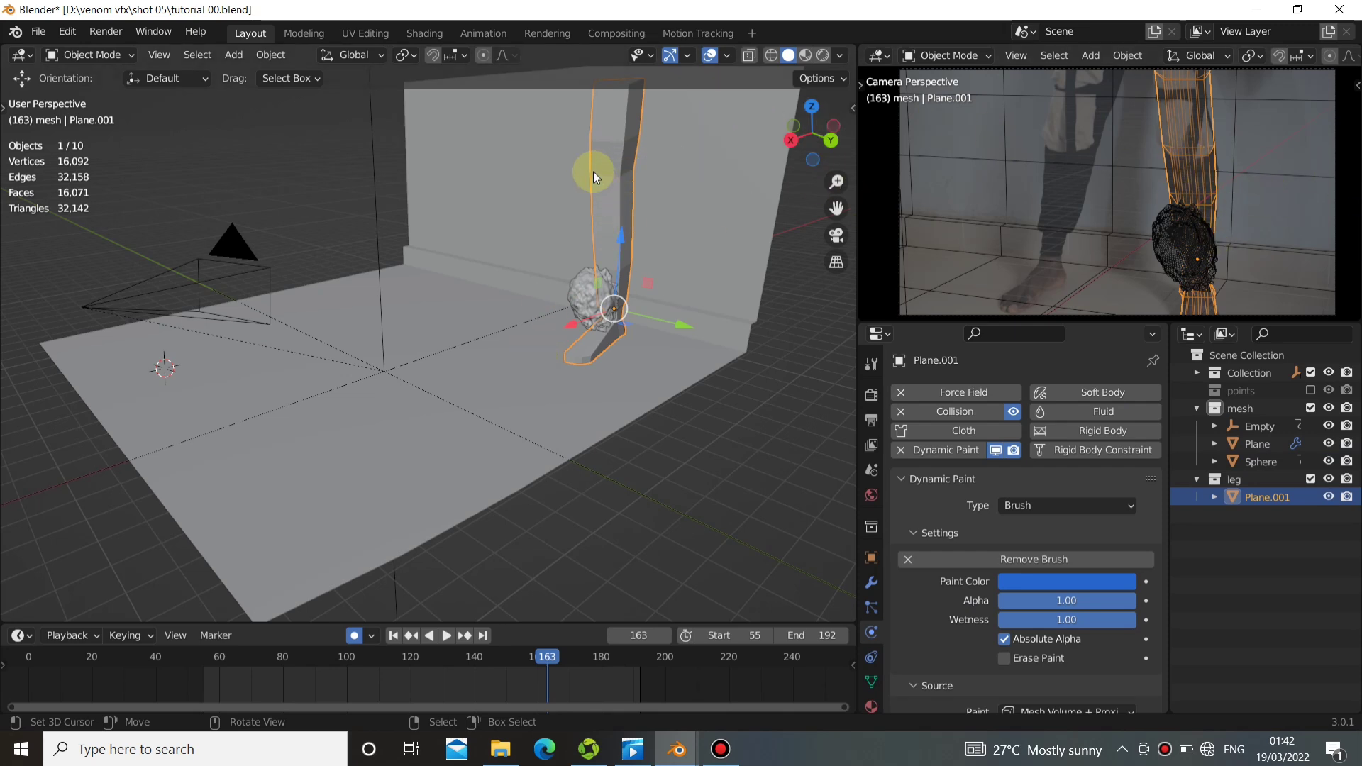
{"action": "right_click", "coordinate": [751, 164]}
{"action": "right_click_drag", "start_coordinate": [596, 182], "coordinate": [594, 172]}
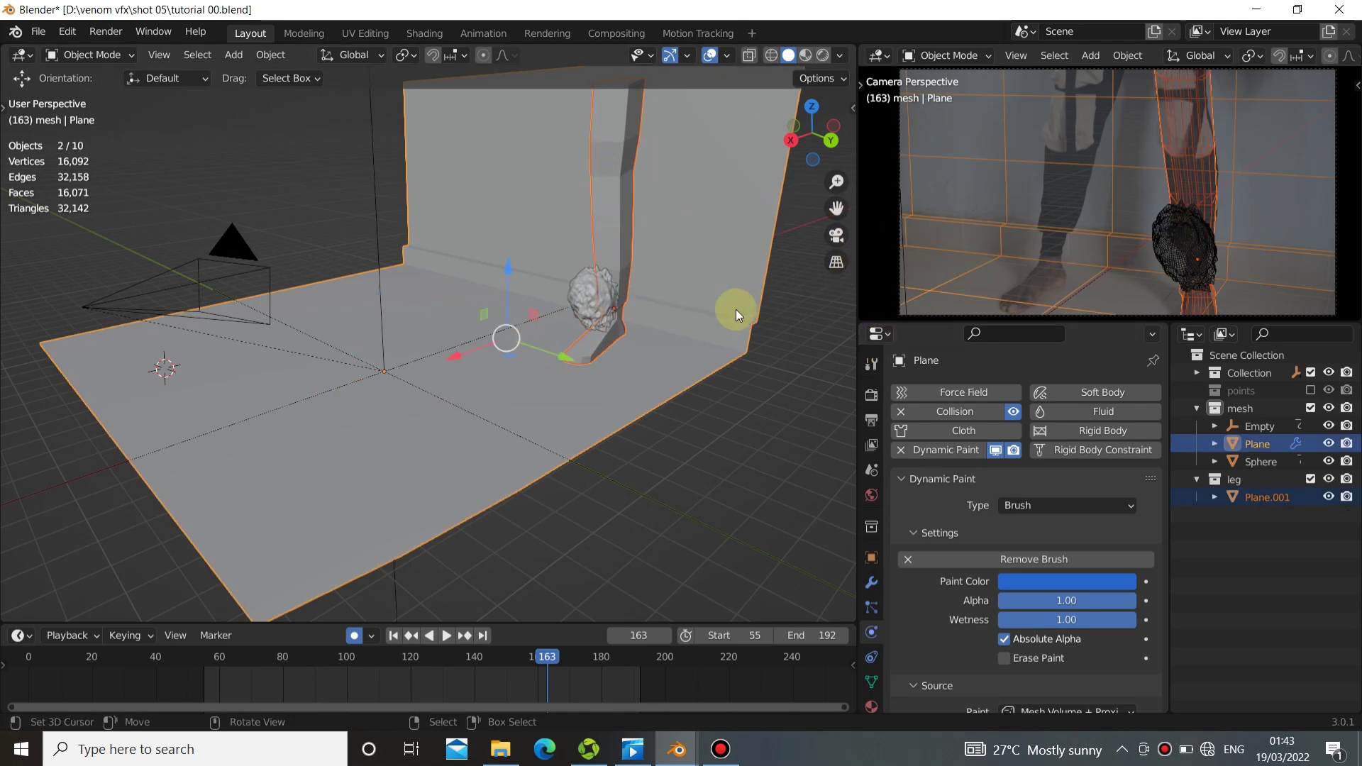
{"action": "right_click", "coordinate": [575, 365]}
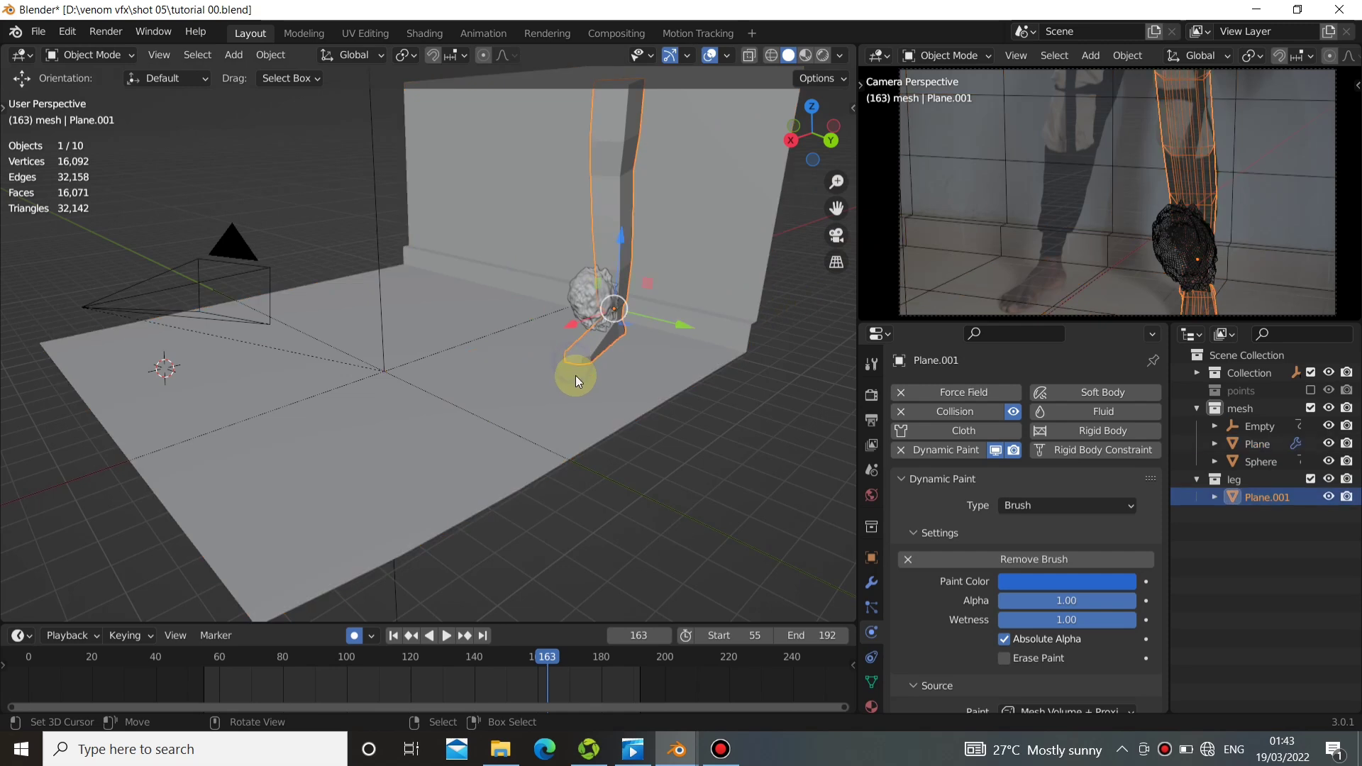
{"action": "right_click", "coordinate": [539, 388]}
{"action": "middle_click_drag", "start_coordinate": [539, 388], "coordinate": [624, 165]}
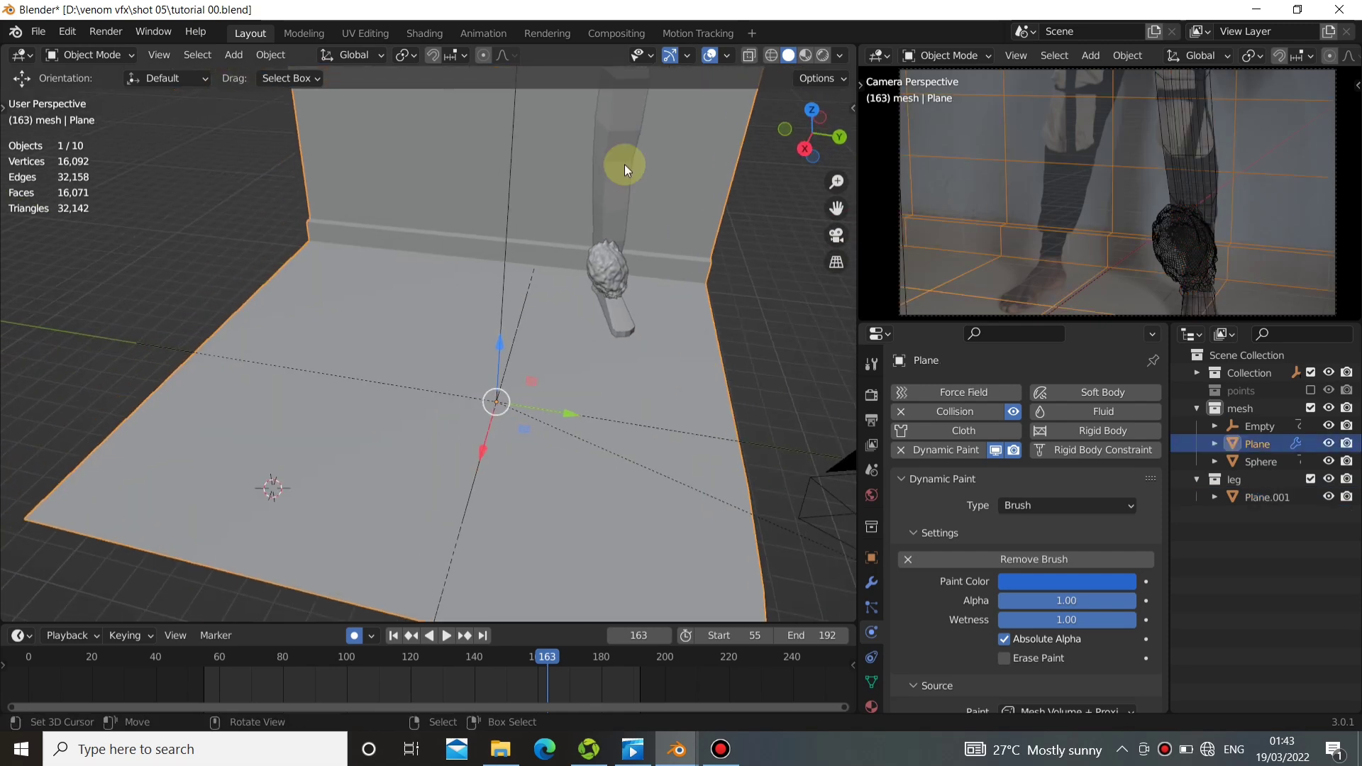
{"action": "right_click", "coordinate": [621, 135]}
{"action": "middle_click_drag", "start_coordinate": [620, 282], "coordinate": [688, 308]}
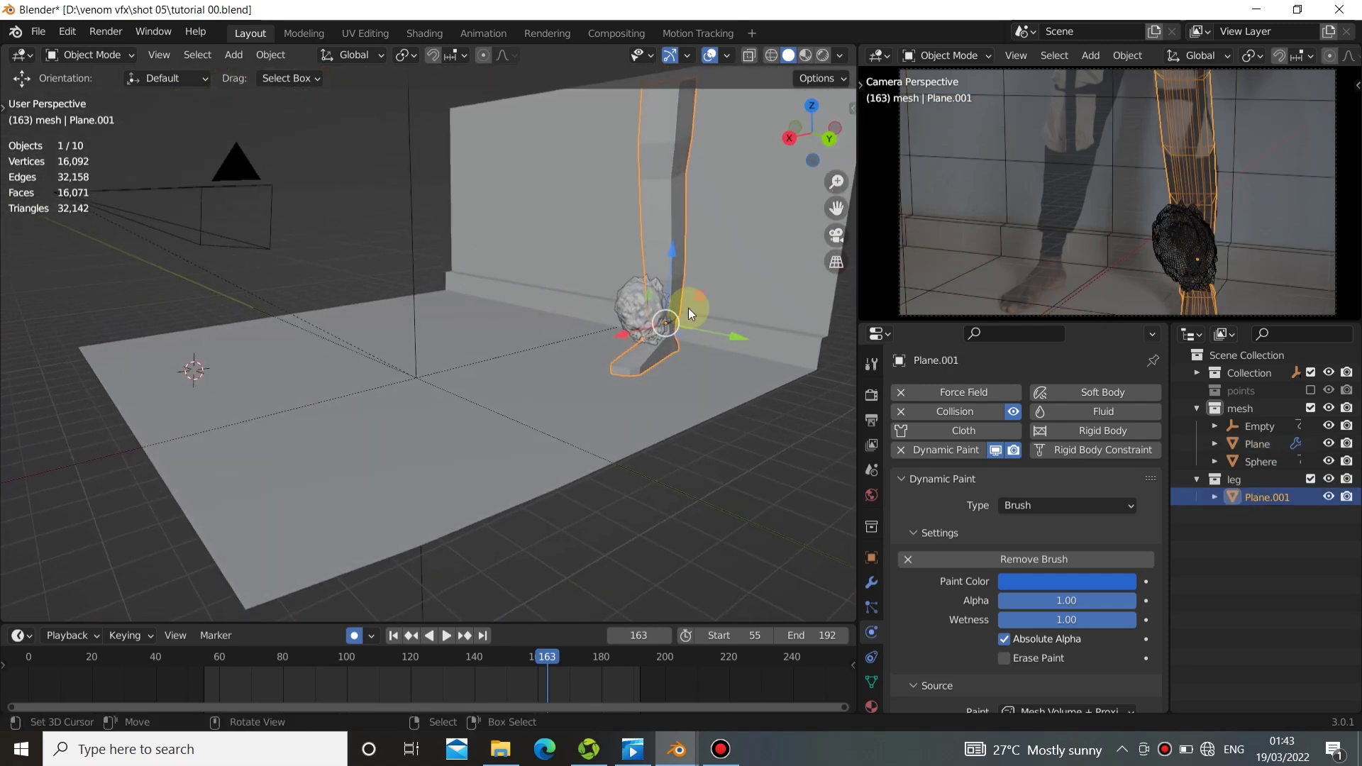
{"action": "middle_click_drag", "start_coordinate": [677, 594], "coordinate": [659, 539]}
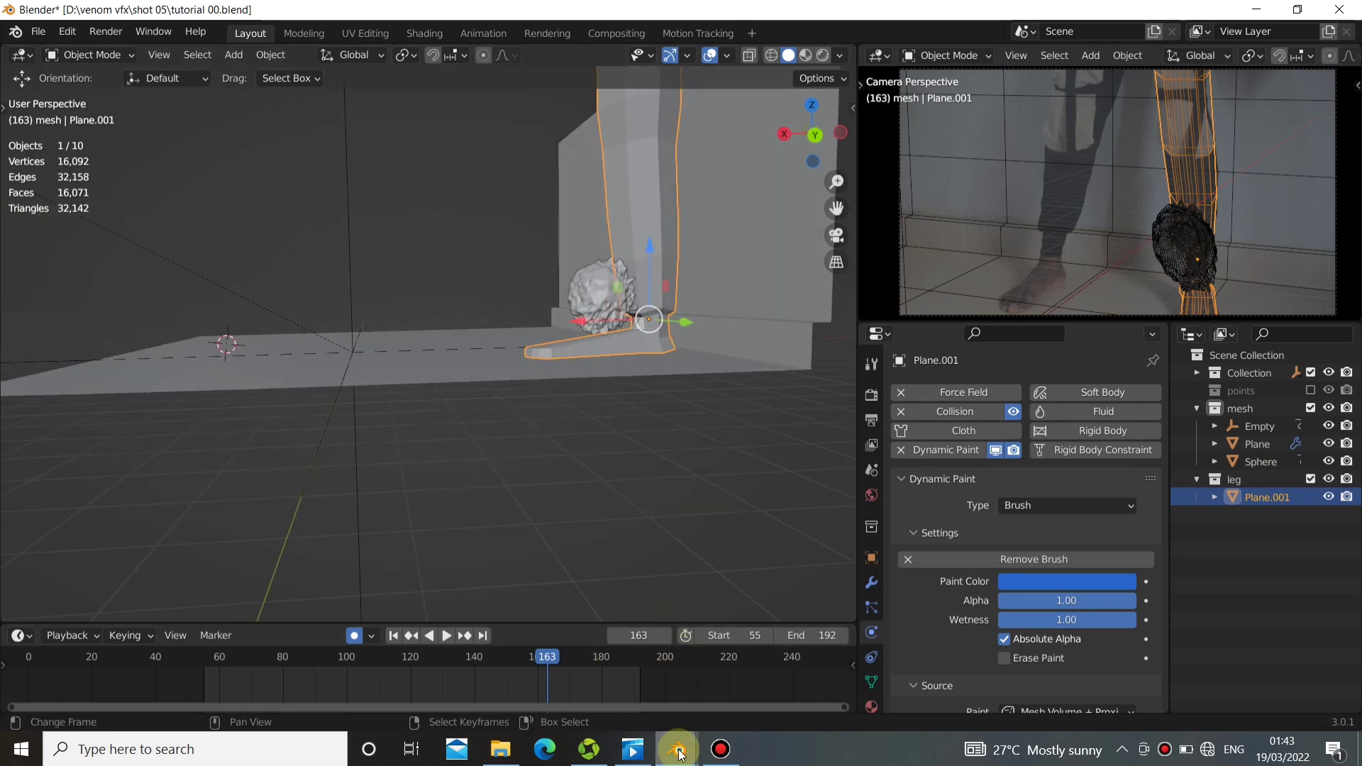